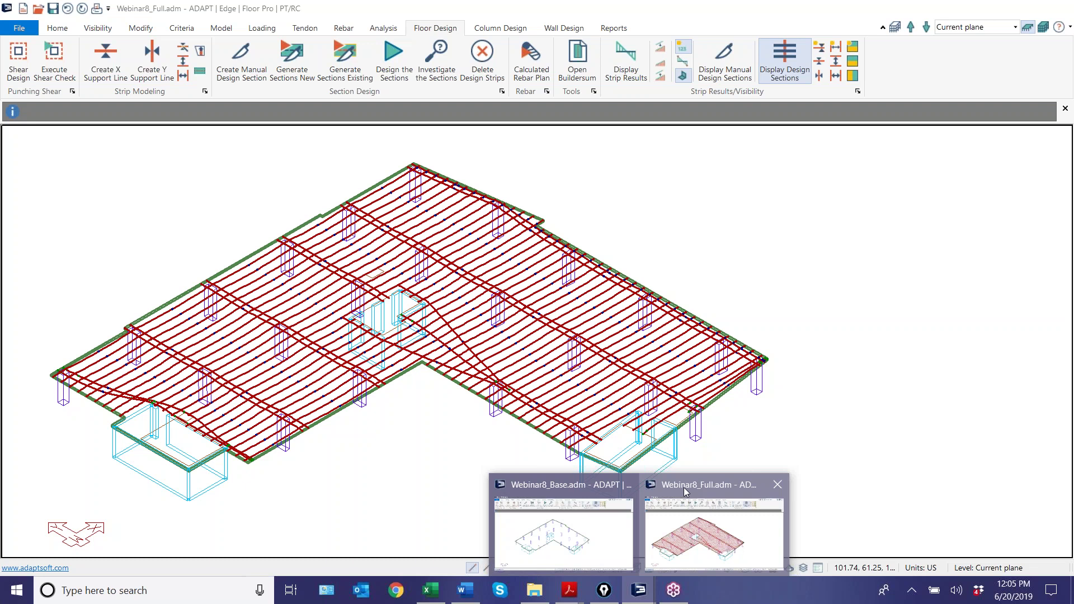
Switch to the Webinar8_Base.adm model and display it in plan view with the tendon tools shown.
mouse_move(508, 468)
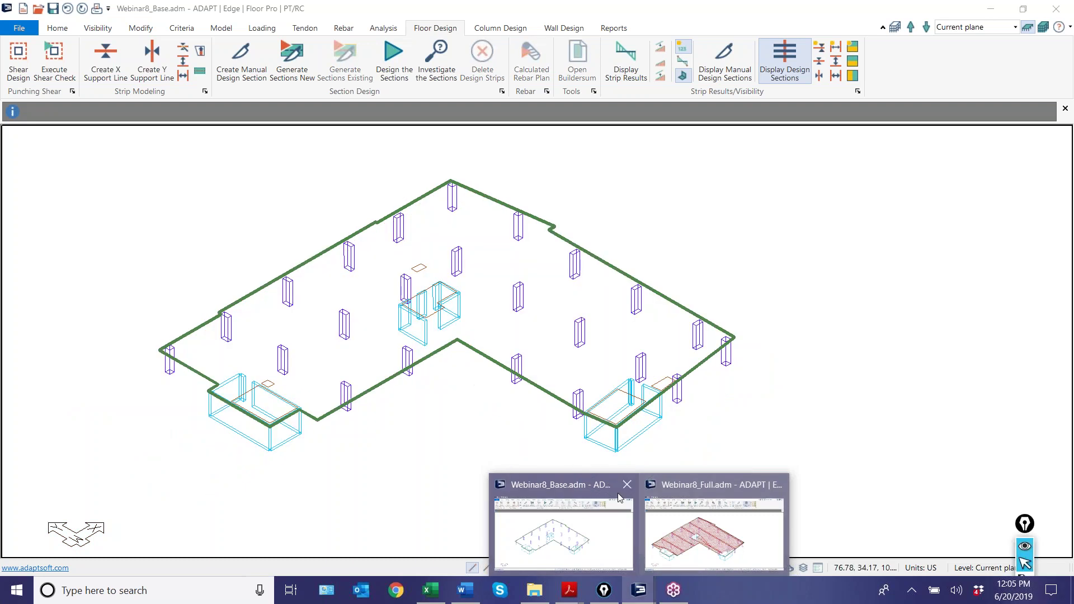
mouse_move(687, 491)
mouse_move(582, 484)
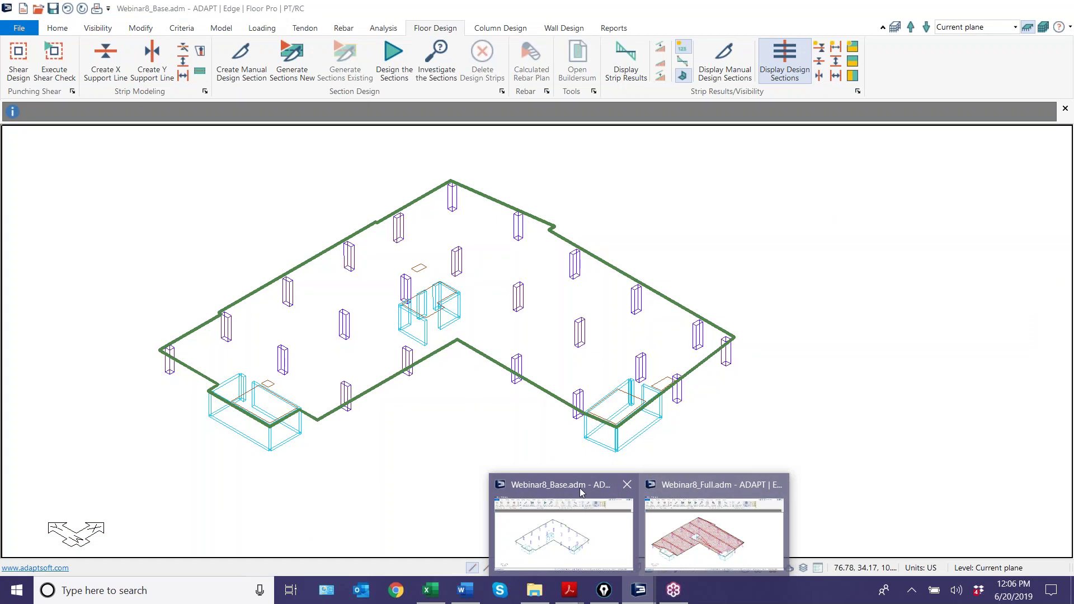
click(580, 489)
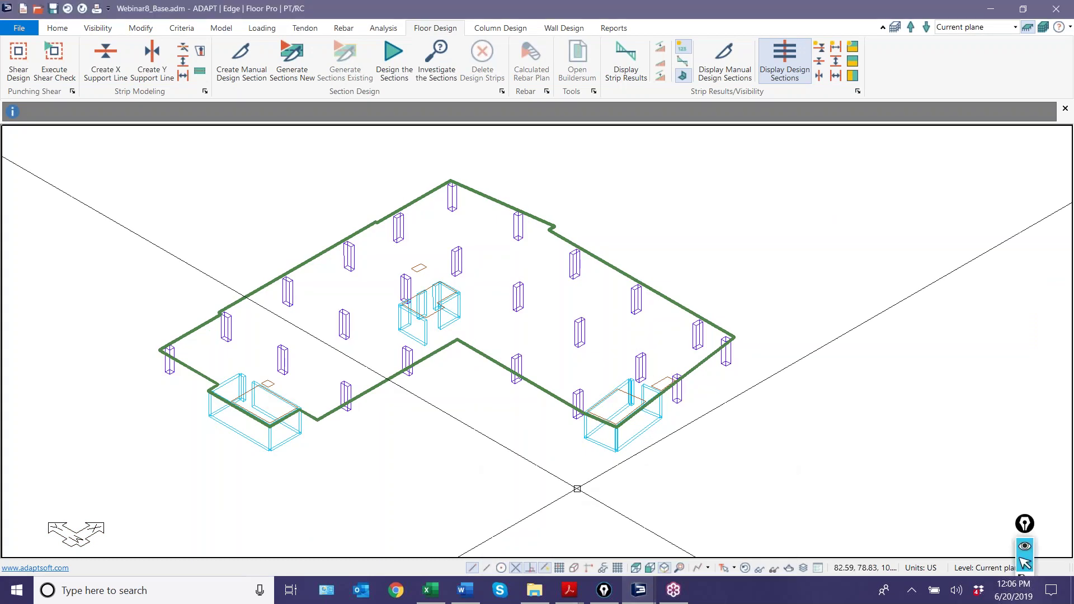
click(635, 568)
scroll(462, 435, up, 3)
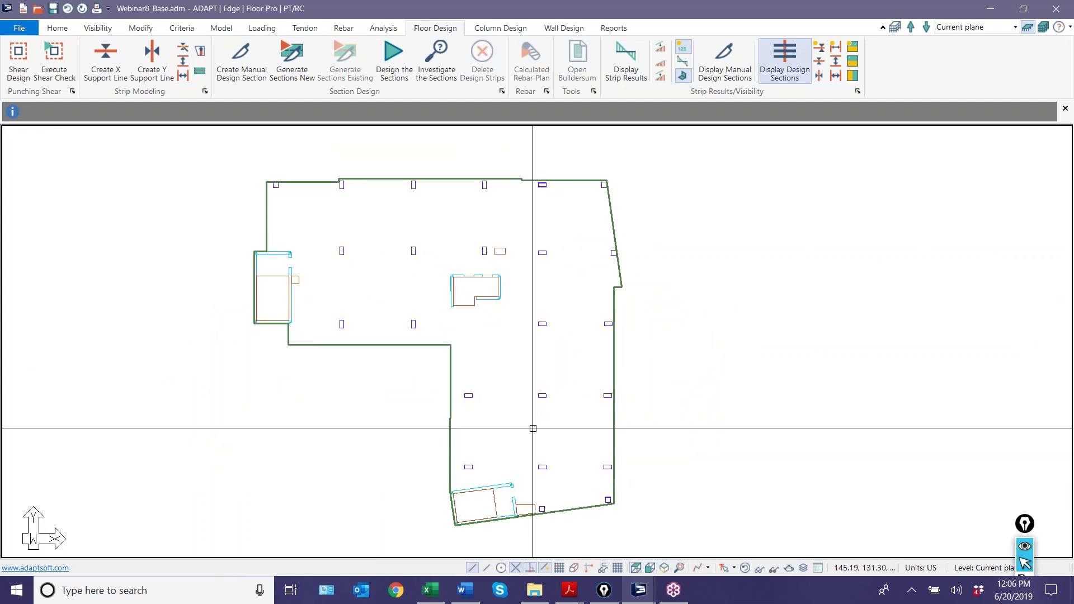
click(305, 29)
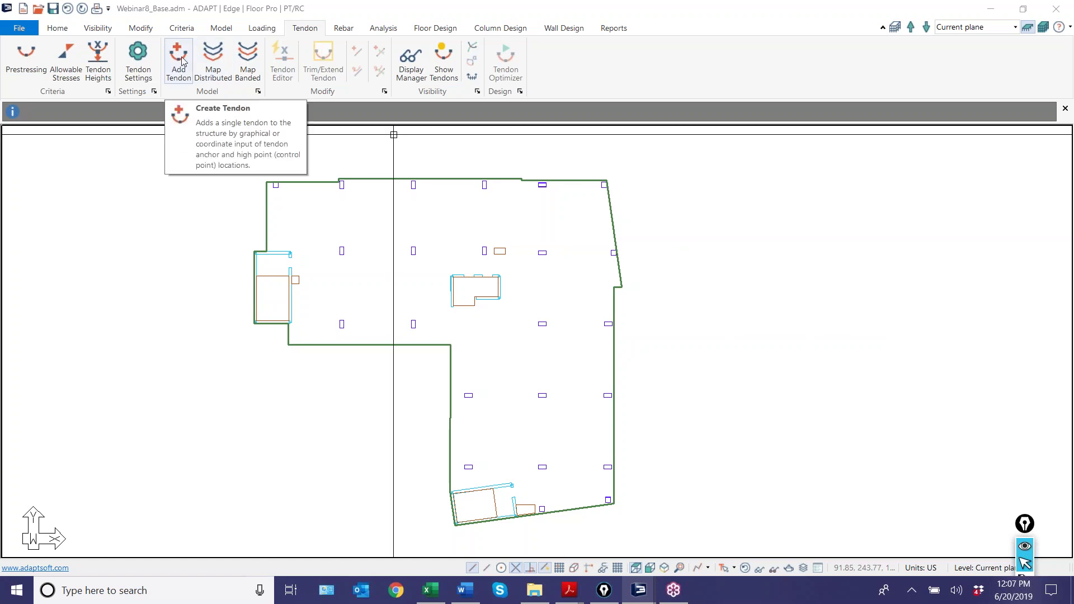
Annotate the planned tendon run along the column line with a long double-headed arrow and a short crosswise arrow, and clear the markings.
mouse_move(1025, 524)
drag(1024, 525, 793, 235)
click(795, 297)
drag(543, 170, 549, 507)
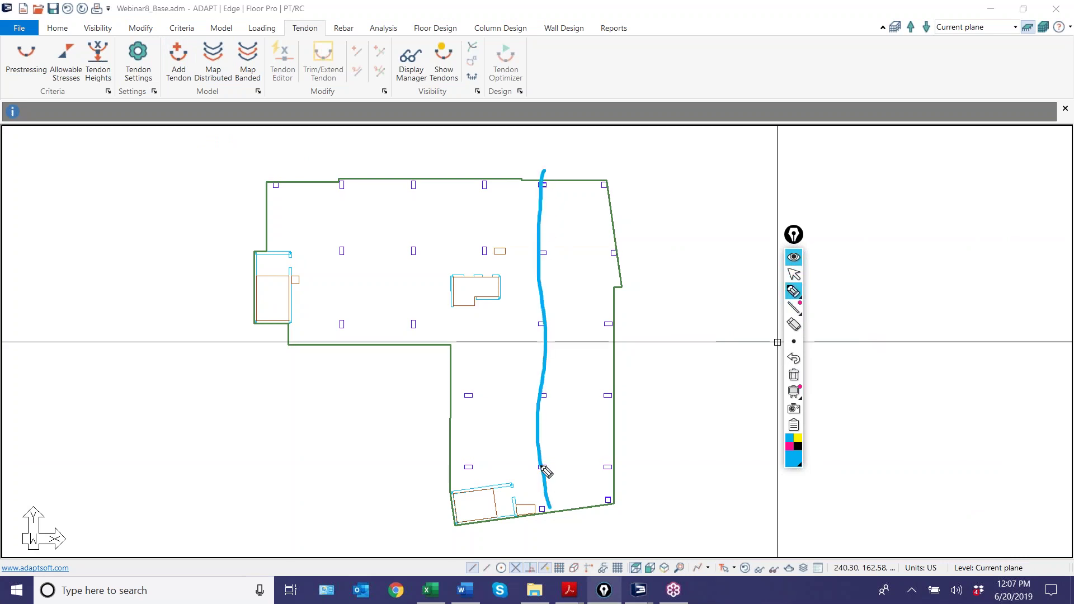
drag(532, 169, 559, 175)
drag(565, 514, 516, 480)
mouse_move(495, 398)
mouse_down()
mouse_move(582, 387)
mouse_move(509, 414)
mouse_up()
click(794, 274)
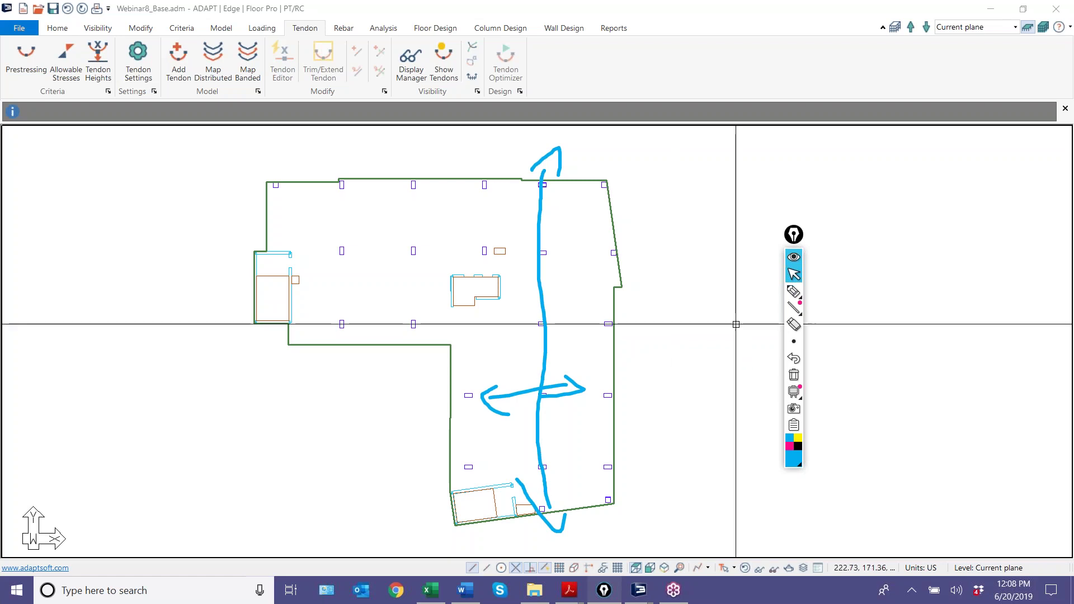
click(794, 375)
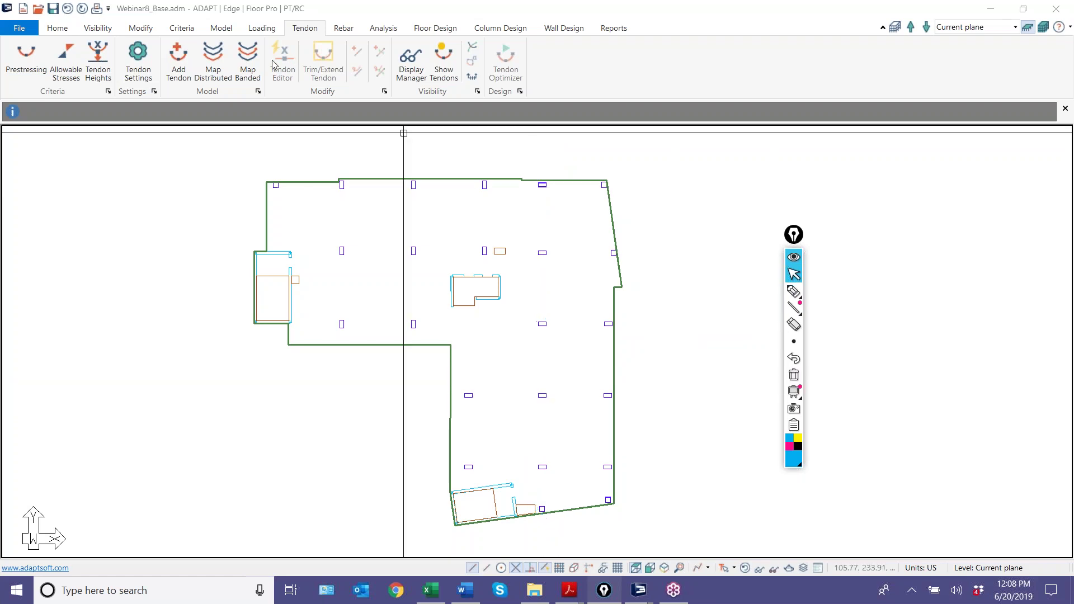
Start a single tendon with its first anchor on the lower slab edge, just below the edge column beside the small opening.
click(179, 69)
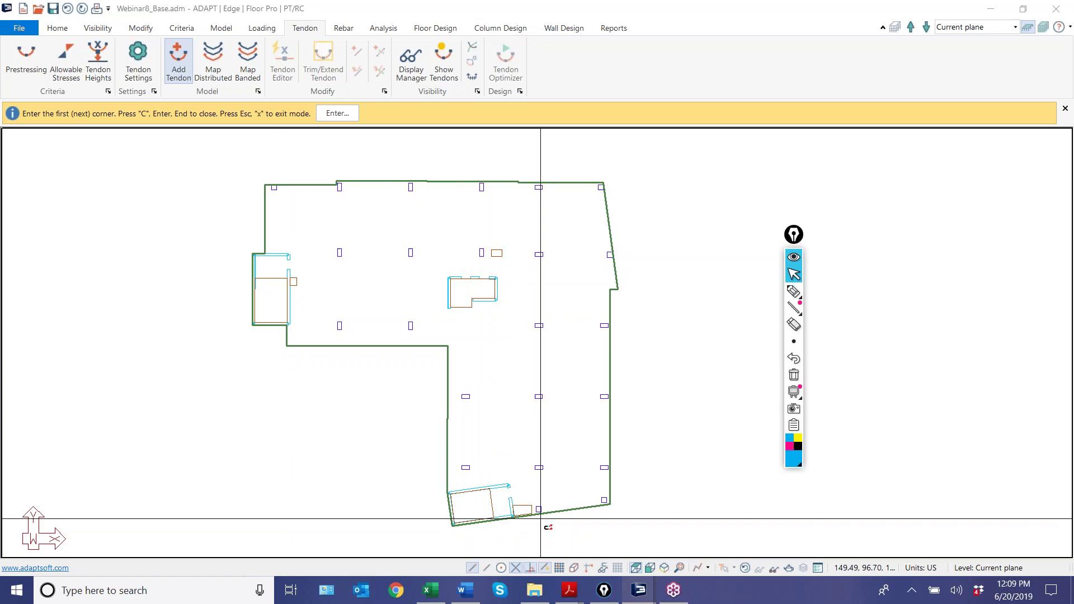
scroll(539, 499, up, 1)
scroll(539, 499, up, 3)
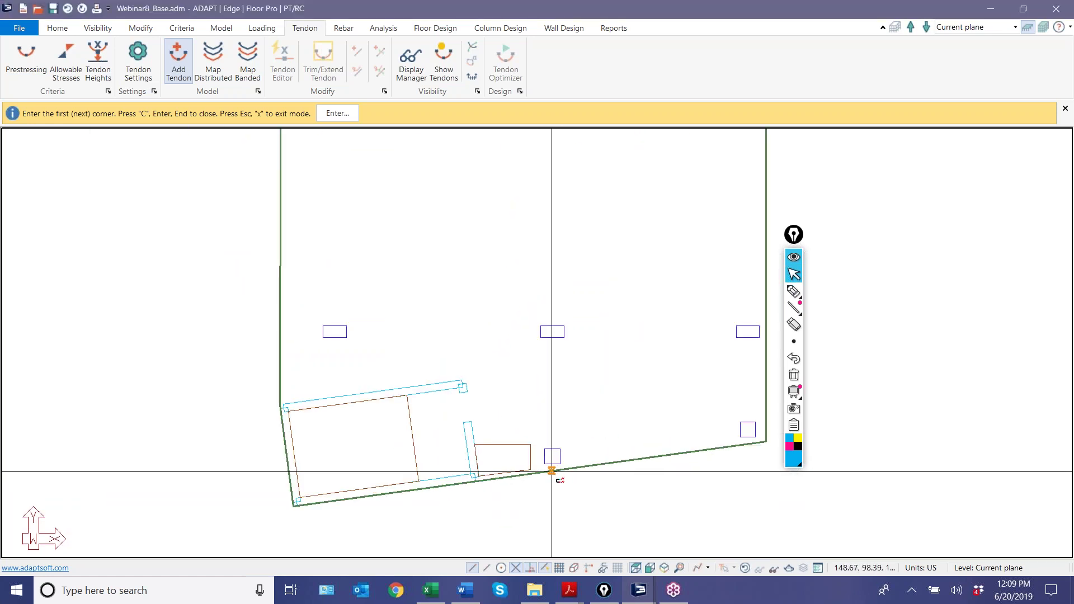
click(553, 472)
scroll(565, 380, down, 2)
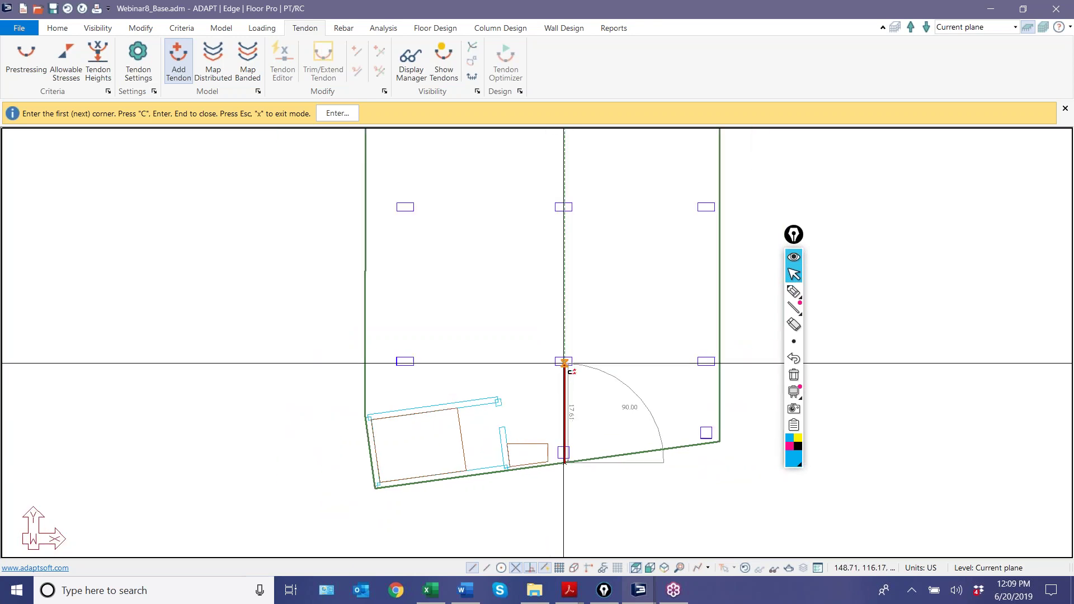
scroll(565, 380, down, 3)
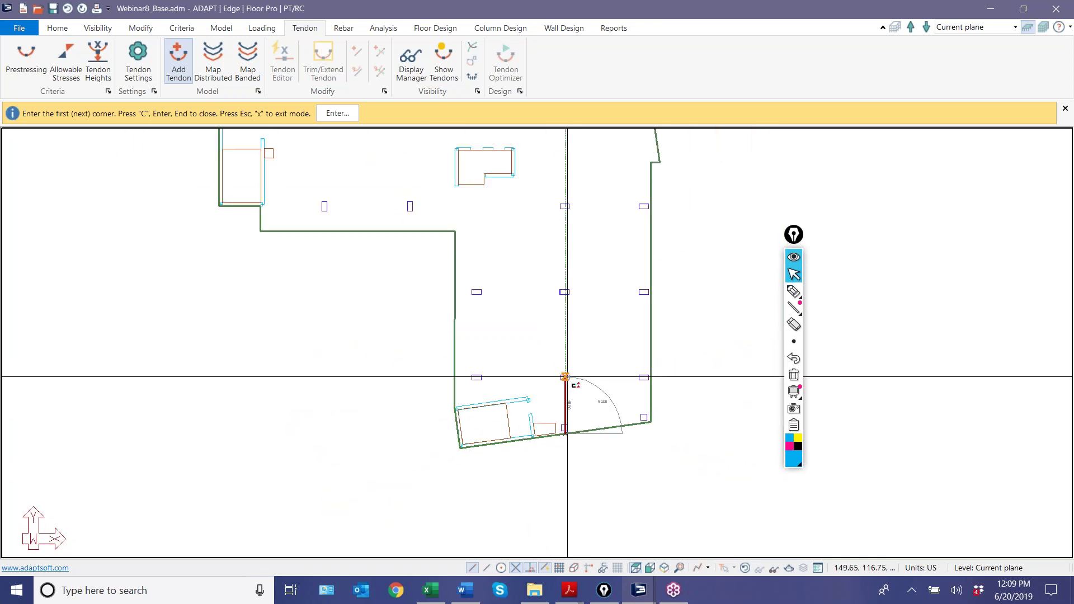
scroll(573, 431, down, 2)
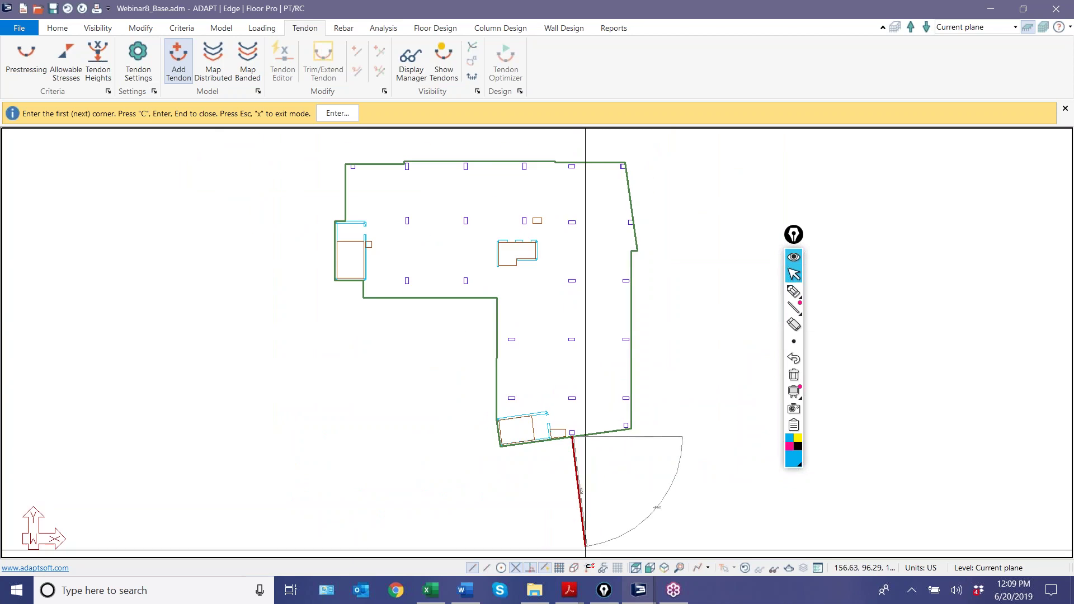
Turn on orthogonal snapping and place the tendon's control points at the first interior columns straight up from the anchor.
click(589, 567)
scroll(596, 386, up, 3)
scroll(591, 403, up, 5)
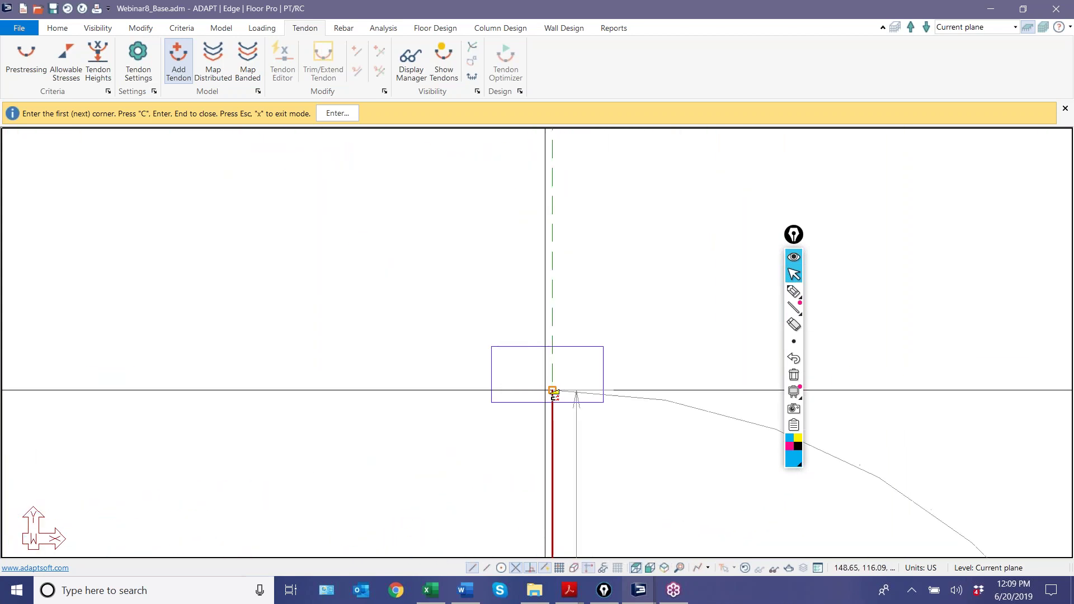
scroll(554, 392, down, 3)
scroll(495, 429, down, 4)
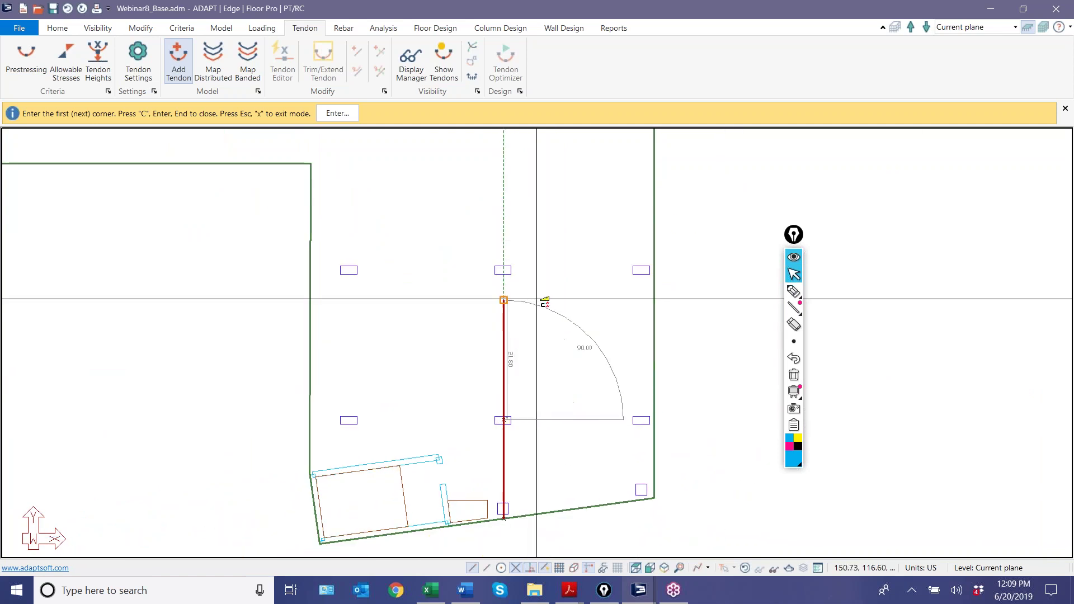
scroll(515, 262, up, 2)
click(502, 271)
scroll(503, 369, down, 4)
scroll(520, 291, up, 1)
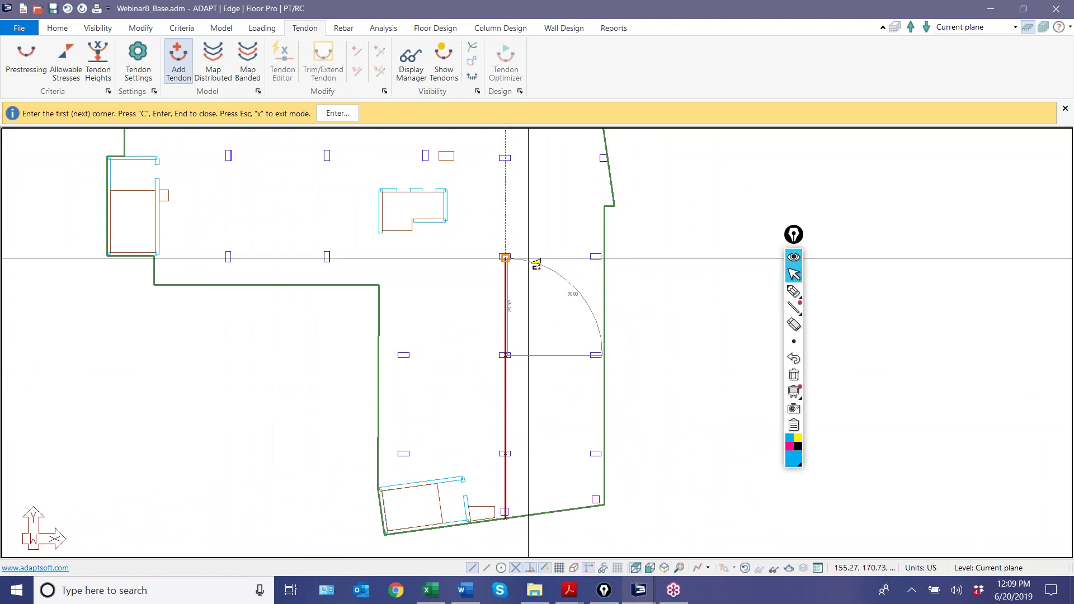
Continue the tendon through the remaining columns of the line, ending it on the upper slab edge, and finish the command.
middle_drag(528, 258, 524, 323)
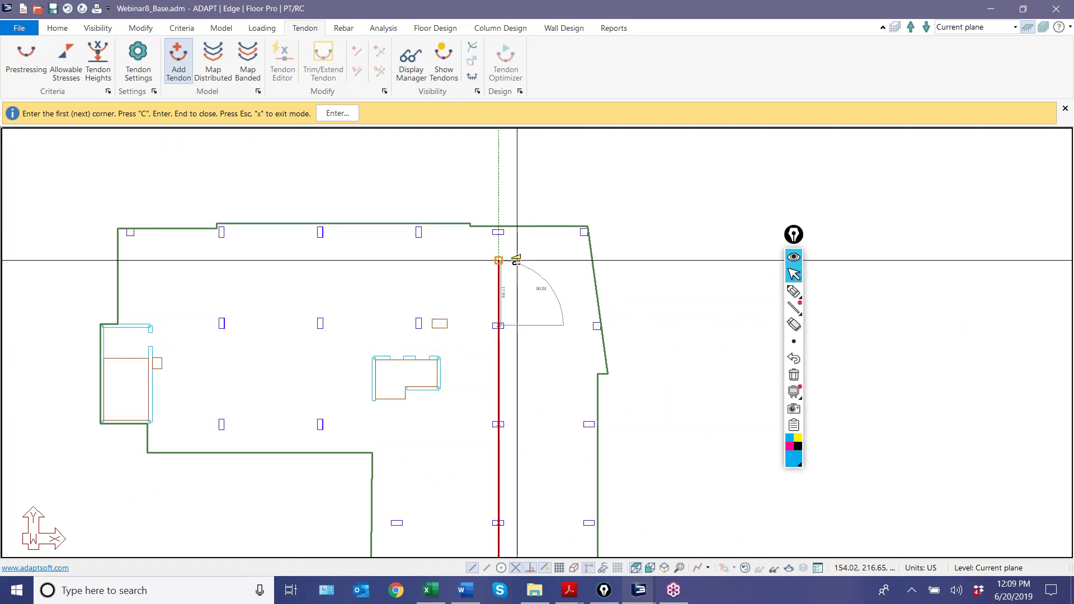
scroll(498, 230, up, 2)
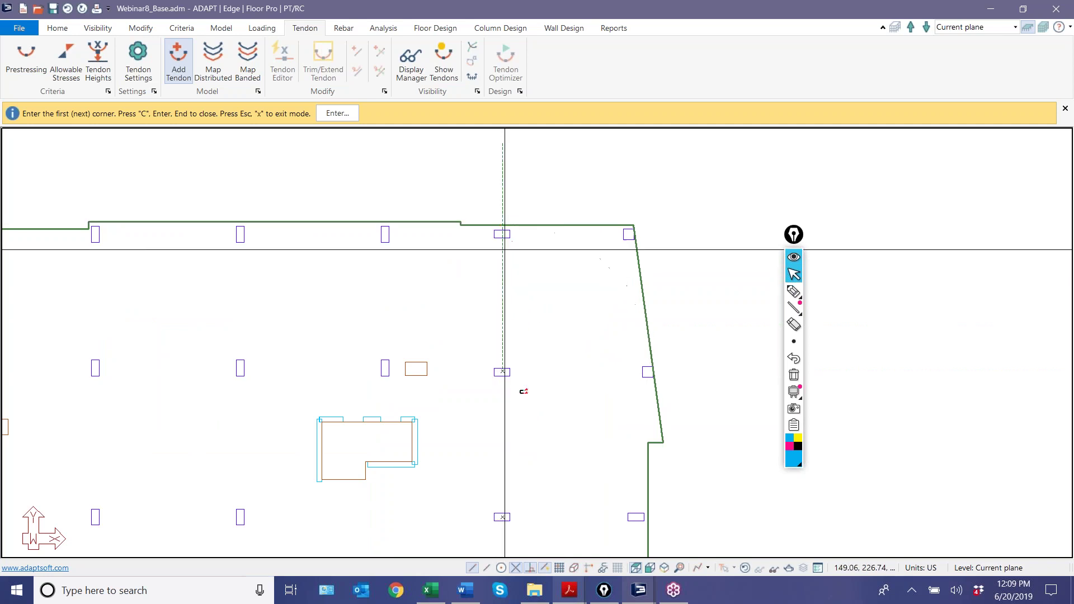
click(502, 372)
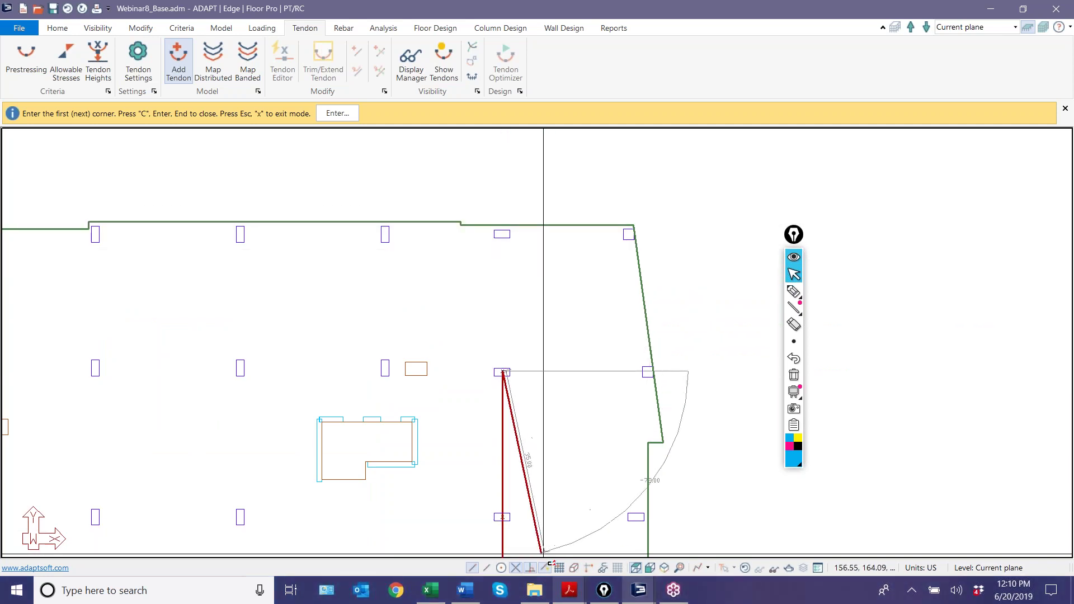
click(502, 225)
key(Return)
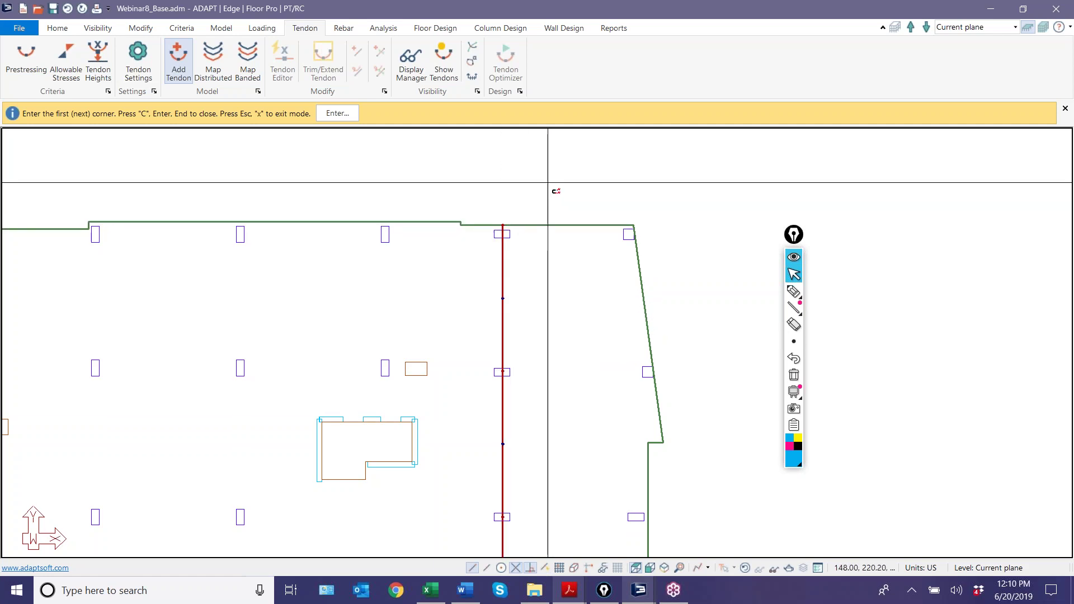
scroll(514, 227, down, 2)
key(Escape)
Examine the tendon's path along the column line from the upper to the lower slab edge.
middle_drag(477, 257, 532, 218)
scroll(540, 224, down, 1)
scroll(555, 312, up, 1)
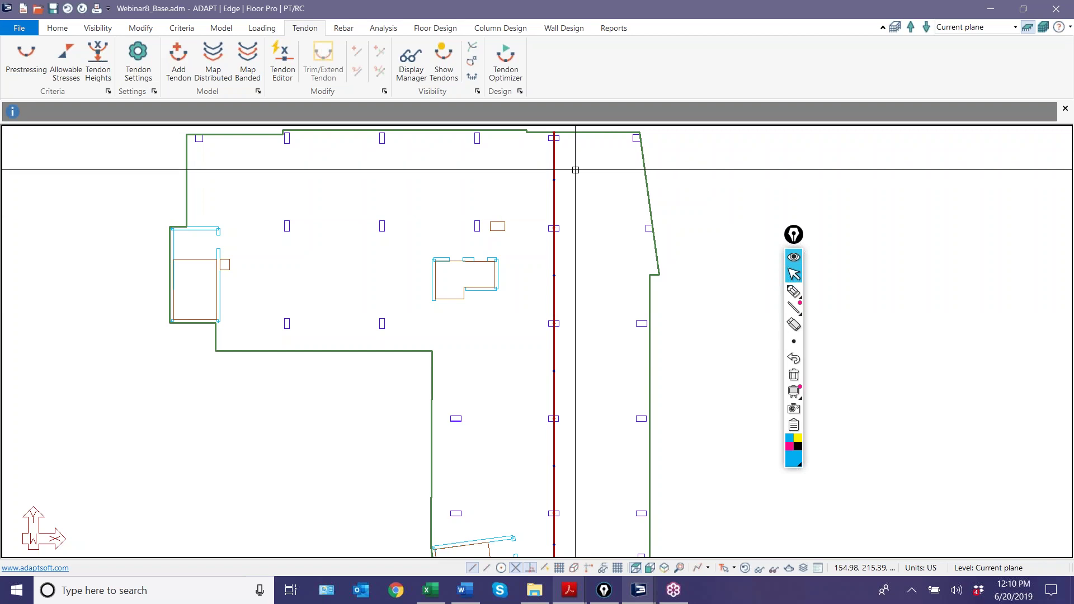
scroll(542, 473, down, 2)
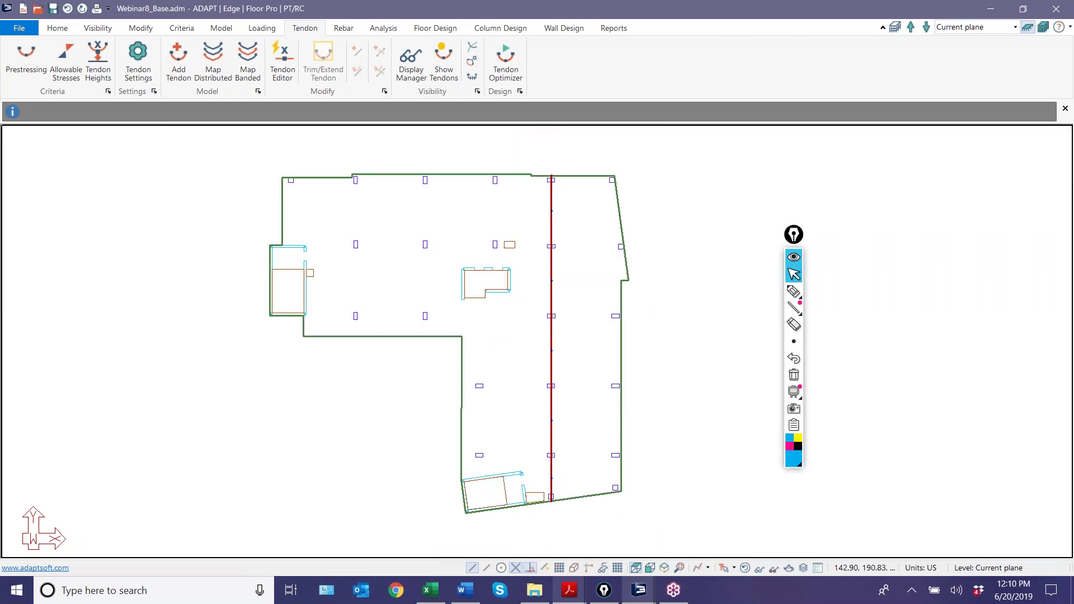
scroll(539, 250, up, 1)
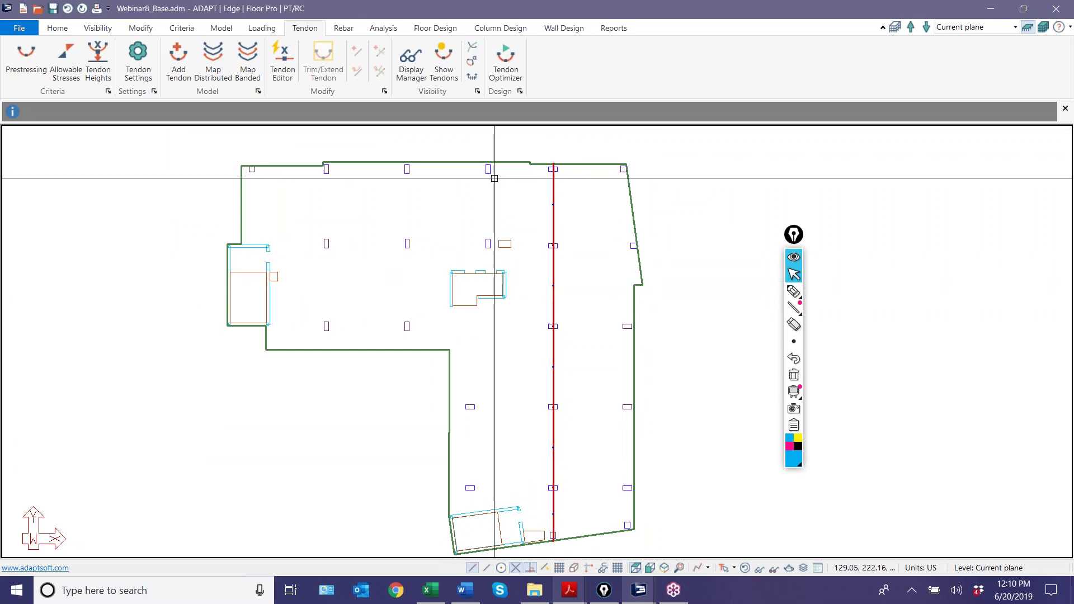
scroll(532, 173, up, 2)
scroll(585, 191, up, 2)
scroll(582, 191, up, 1)
scroll(578, 190, down, 1)
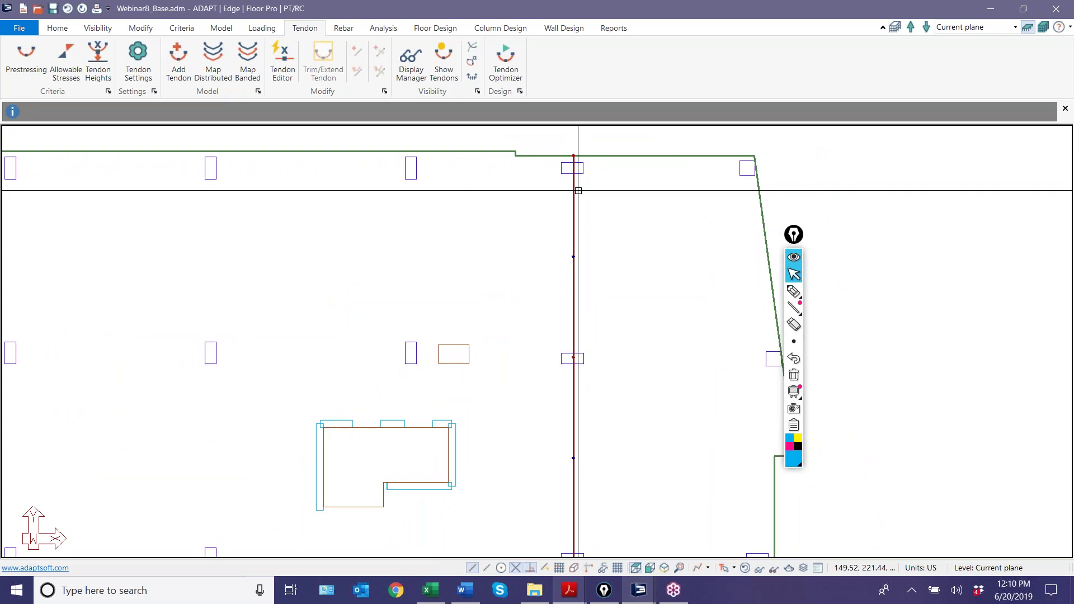
scroll(578, 190, down, 5)
scroll(558, 384, up, 5)
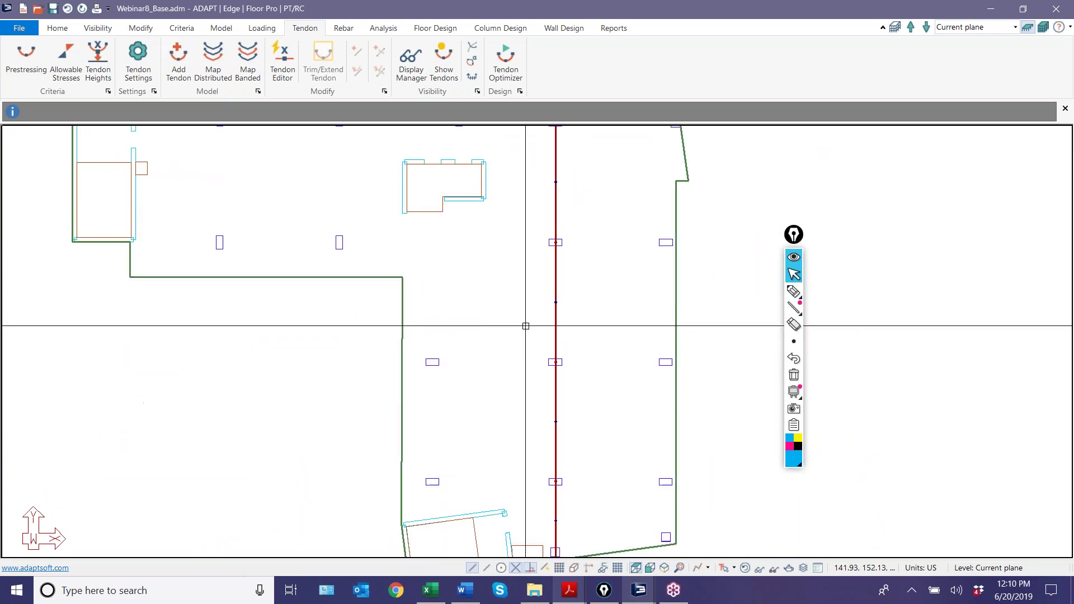
Examine the tendon's high and low points around the lowest interior column and its anchor at the lower slab edge.
scroll(540, 470, up, 5)
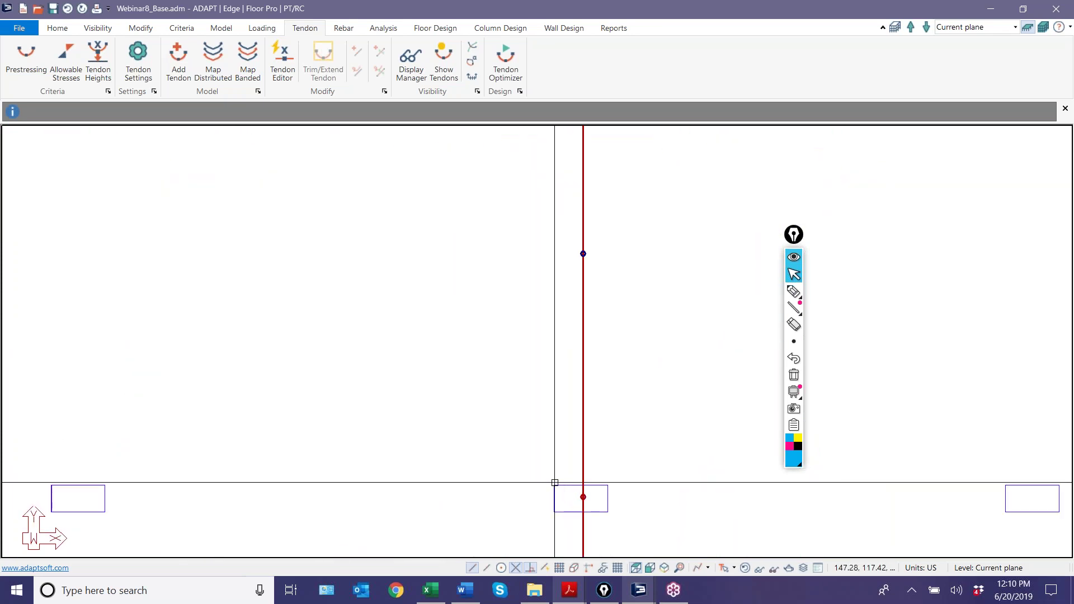
scroll(514, 372, down, 1)
scroll(523, 427, down, 2)
scroll(527, 424, up, 2)
scroll(527, 424, down, 2)
scroll(519, 358, up, 2)
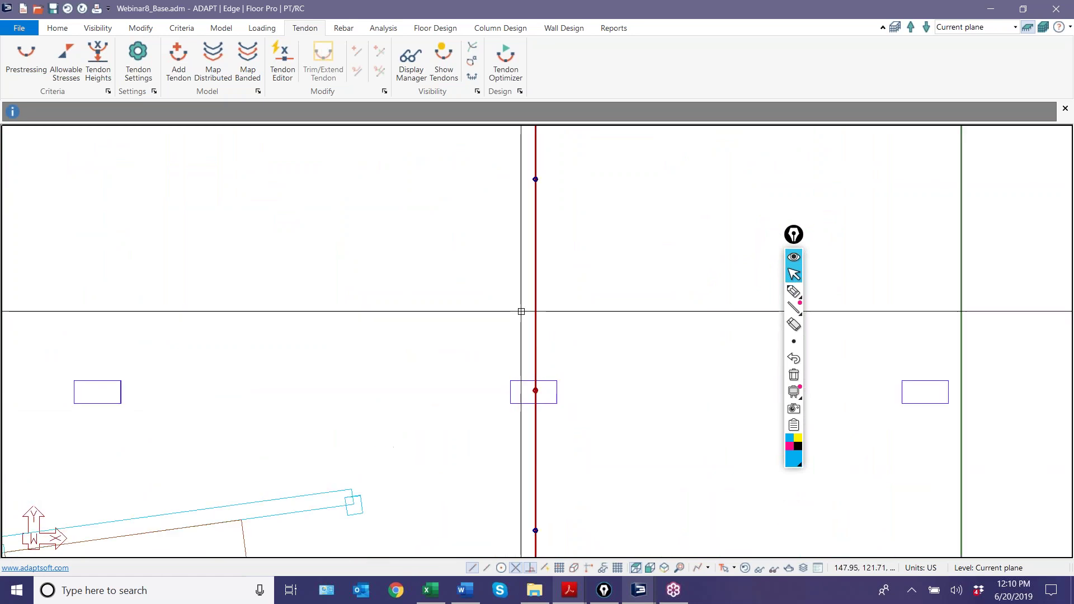
scroll(534, 366, down, 2)
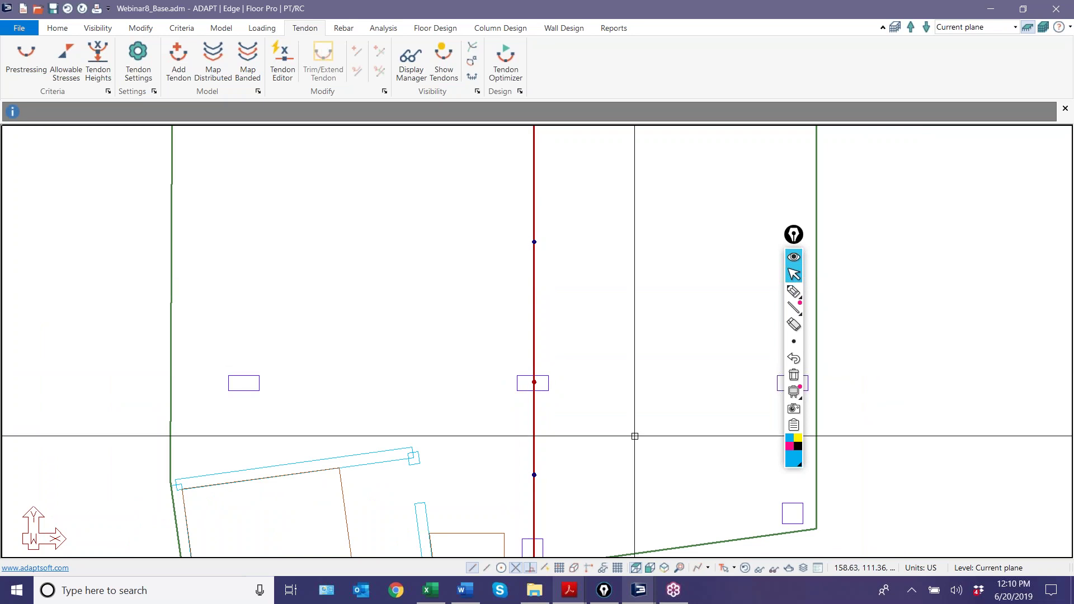
middle_drag(559, 474, 576, 455)
scroll(575, 464, up, 3)
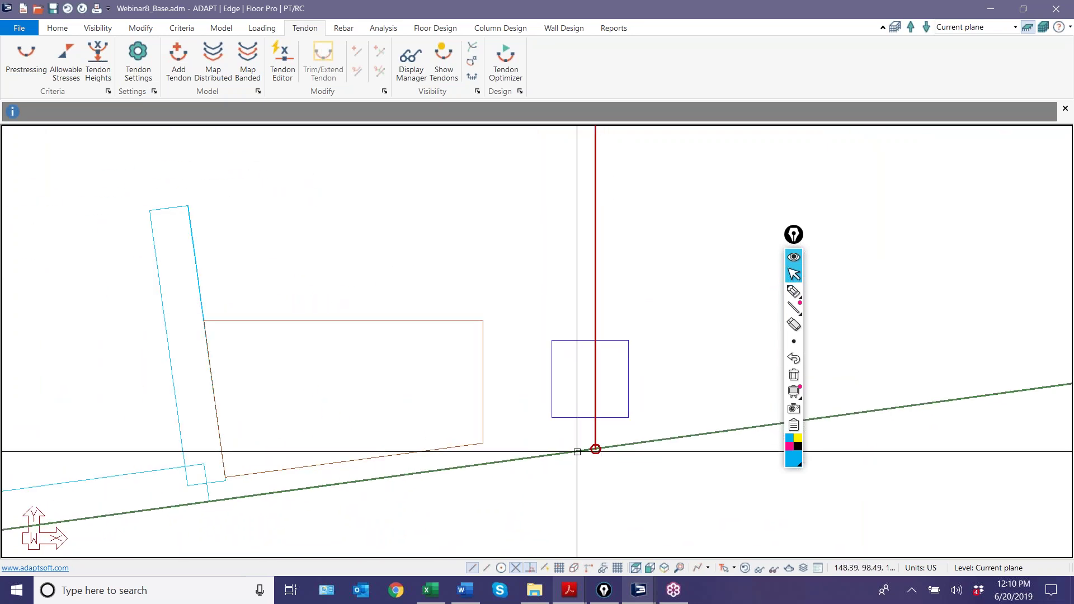
scroll(580, 457, up, 4)
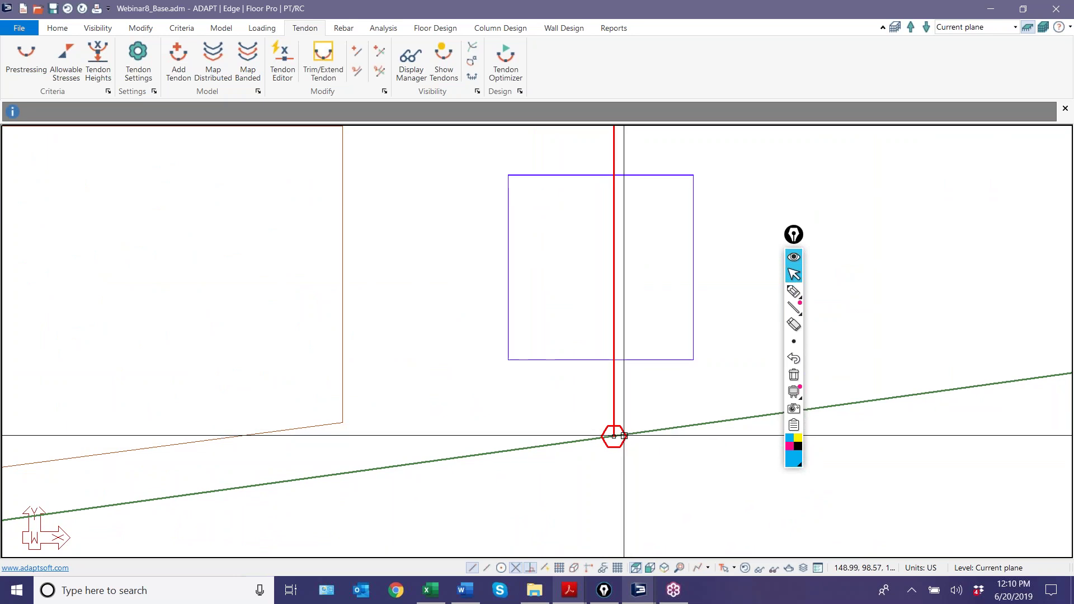
scroll(484, 480, down, 3)
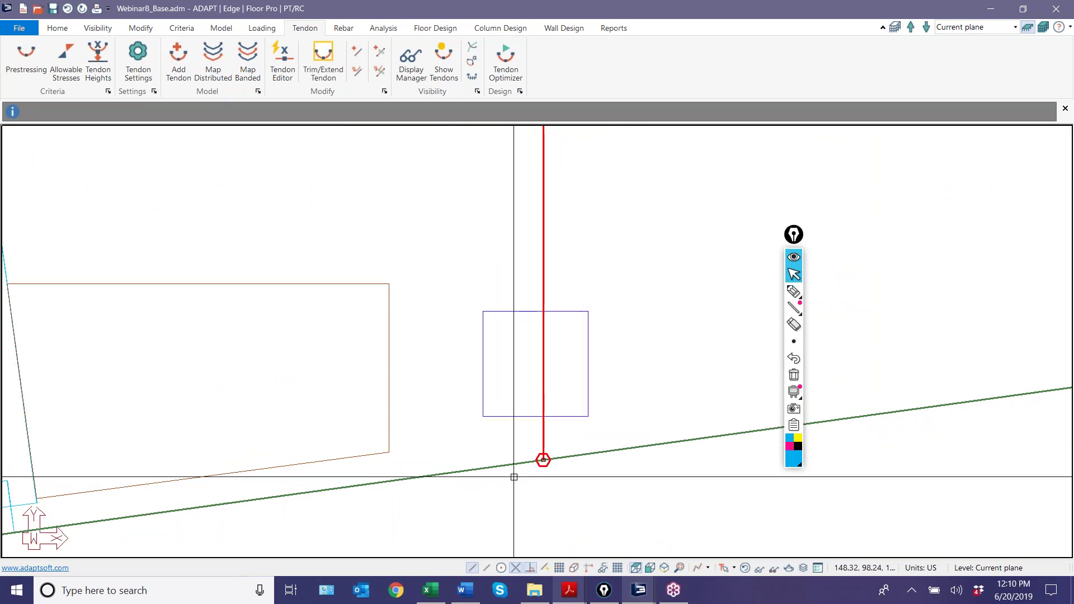
scroll(503, 347, down, 6)
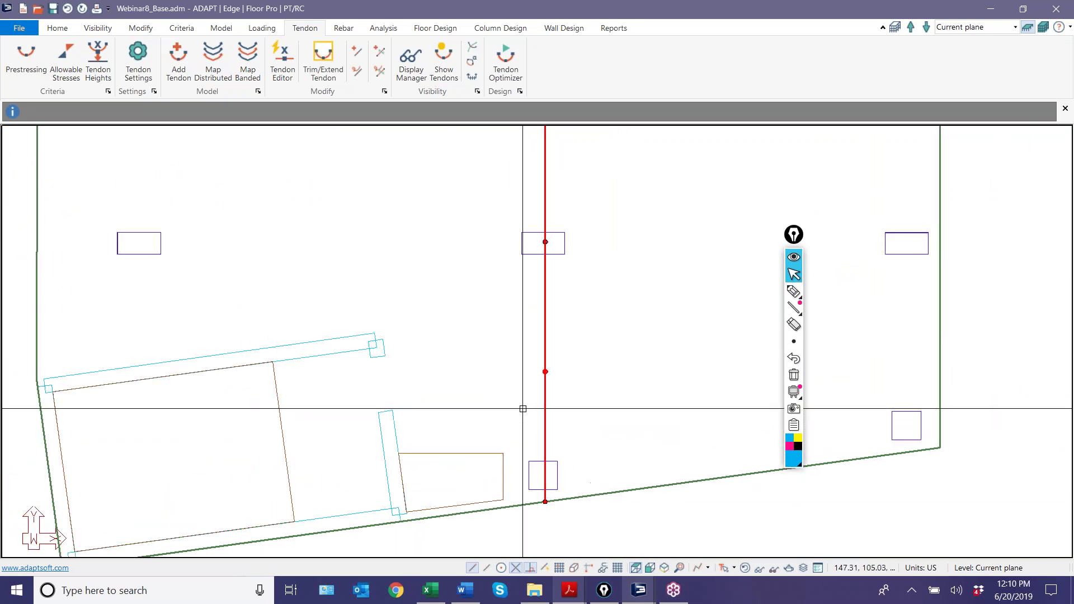
Move the tendon's high point at the second interior column above the lower slab edge sideways, toward the neighbouring column on the re-entrant side.
middle_drag(522, 281, 539, 418)
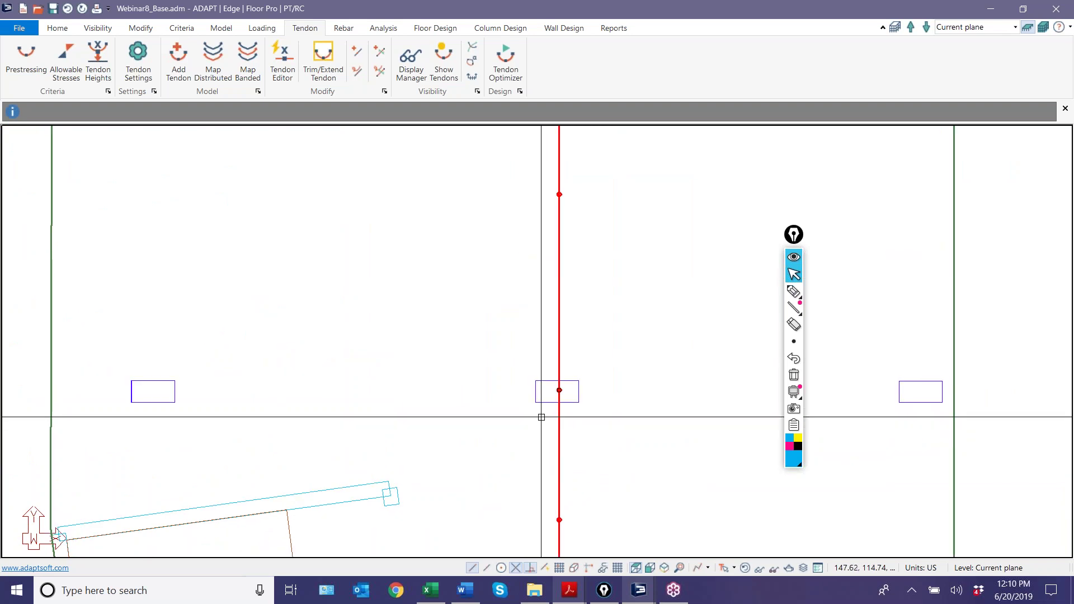
scroll(542, 417, up, 2)
scroll(561, 400, up, 5)
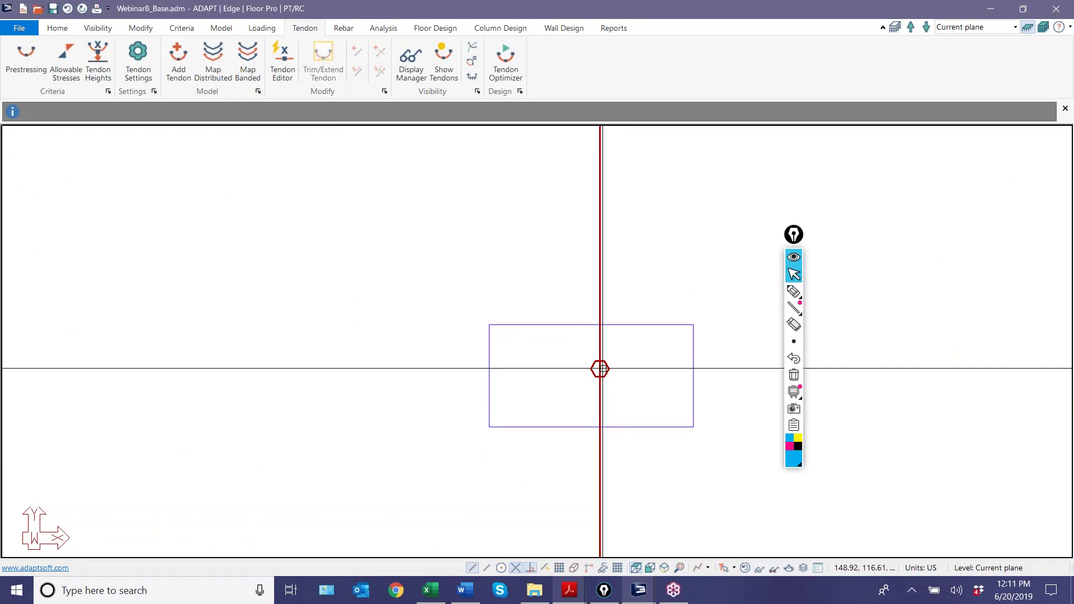
middle_drag(607, 376, 530, 285)
scroll(562, 498, down, 6)
scroll(532, 319, up, 2)
scroll(536, 338, down, 3)
scroll(537, 339, up, 4)
drag(554, 338, 463, 336)
scroll(467, 352, down, 8)
scroll(504, 388, down, 2)
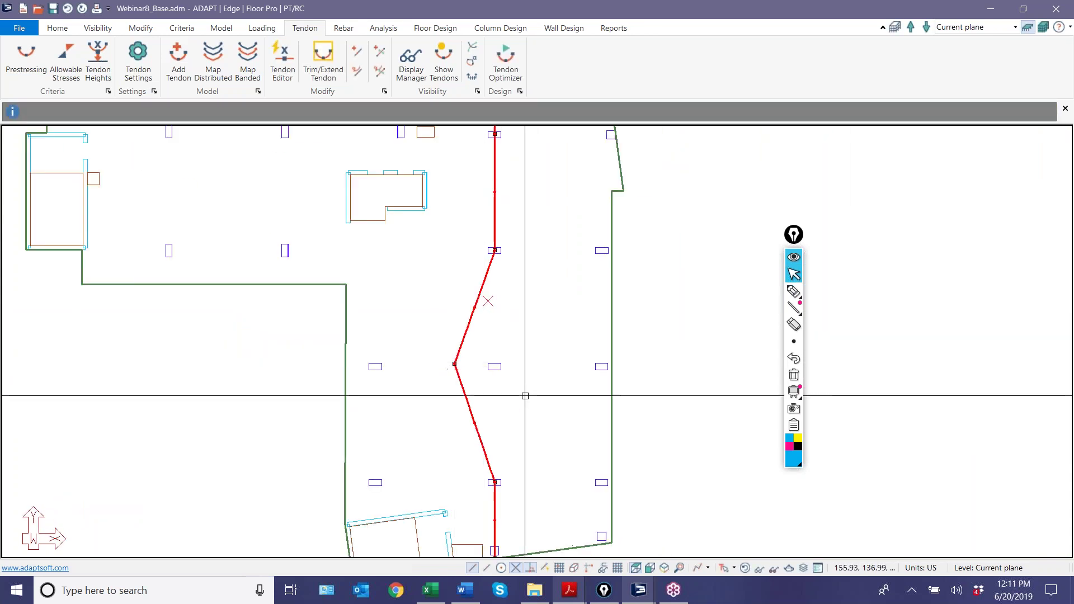
Examine the manually placed tendon's general properties, including area per strand, duct height and number of strands, and its stressing settings.
scroll(525, 395, down, 3)
key(Escape)
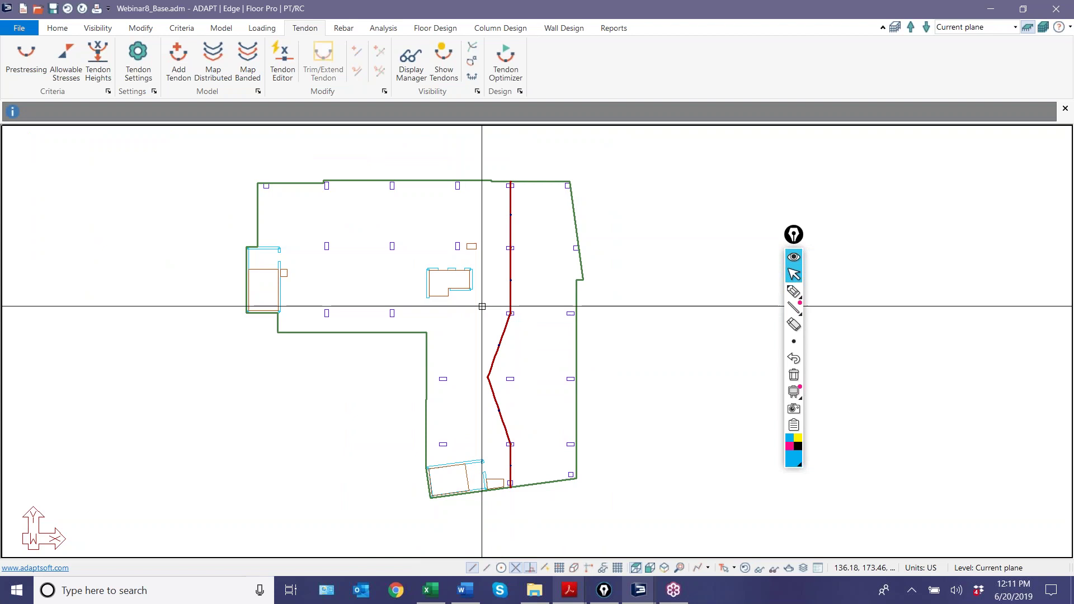
scroll(504, 418, up, 3)
click(499, 422)
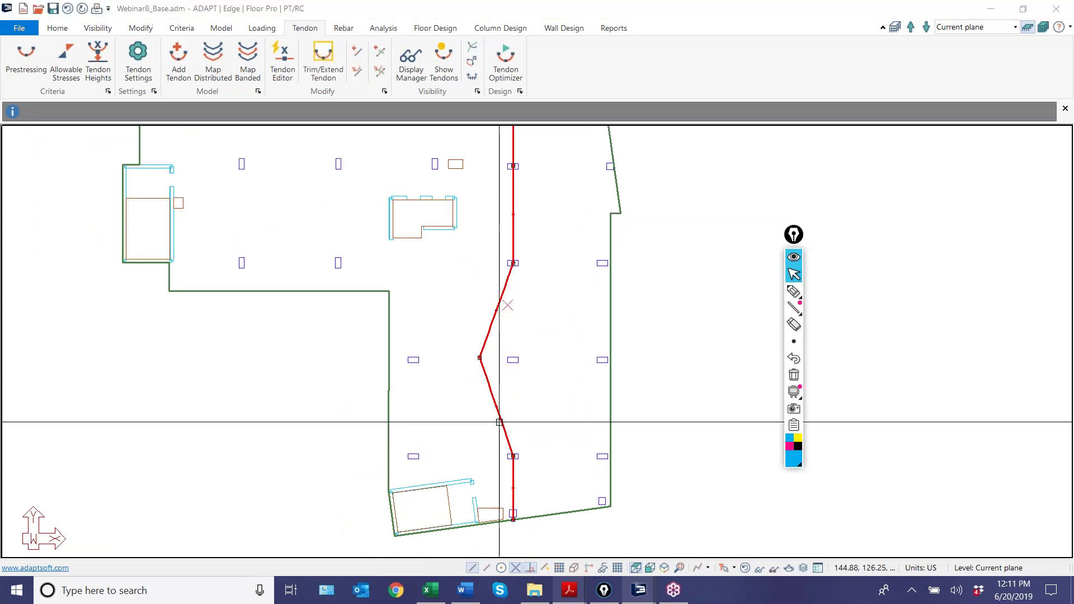
double_click(499, 422)
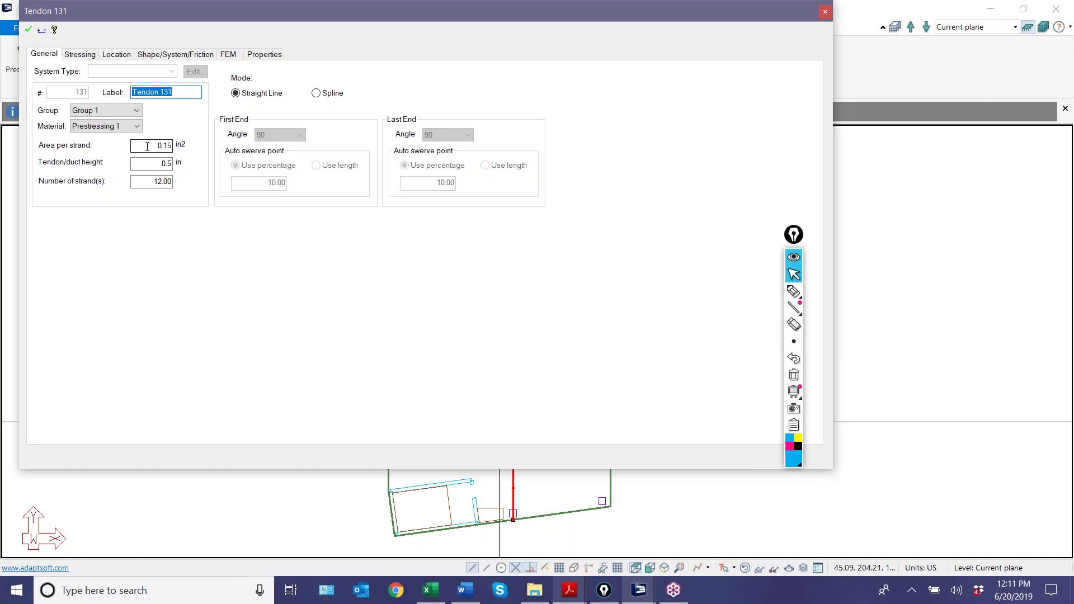
click(154, 163)
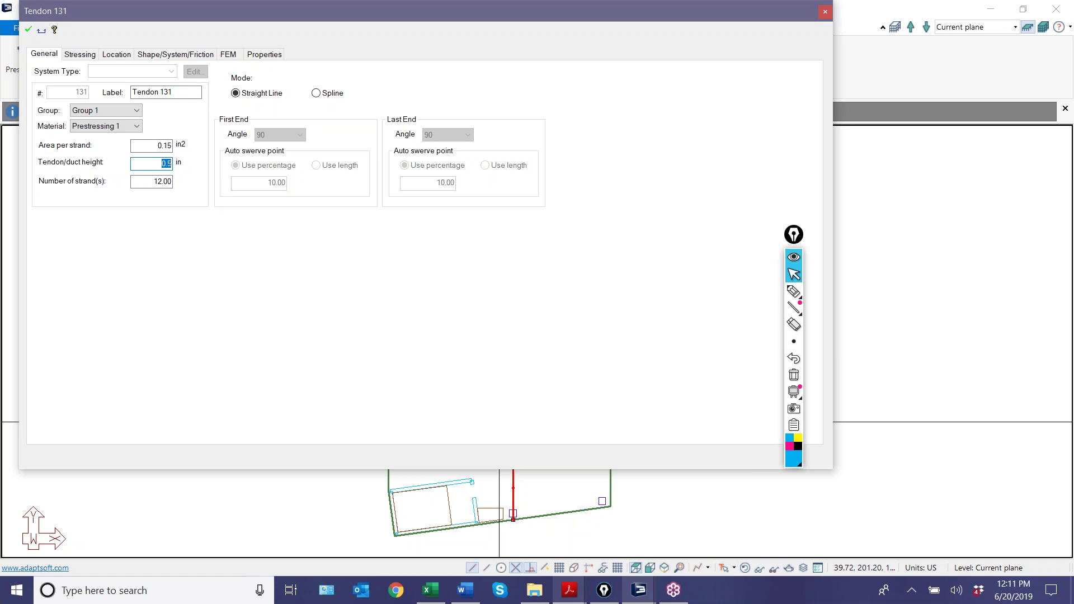
click(138, 145)
click(173, 163)
click(169, 181)
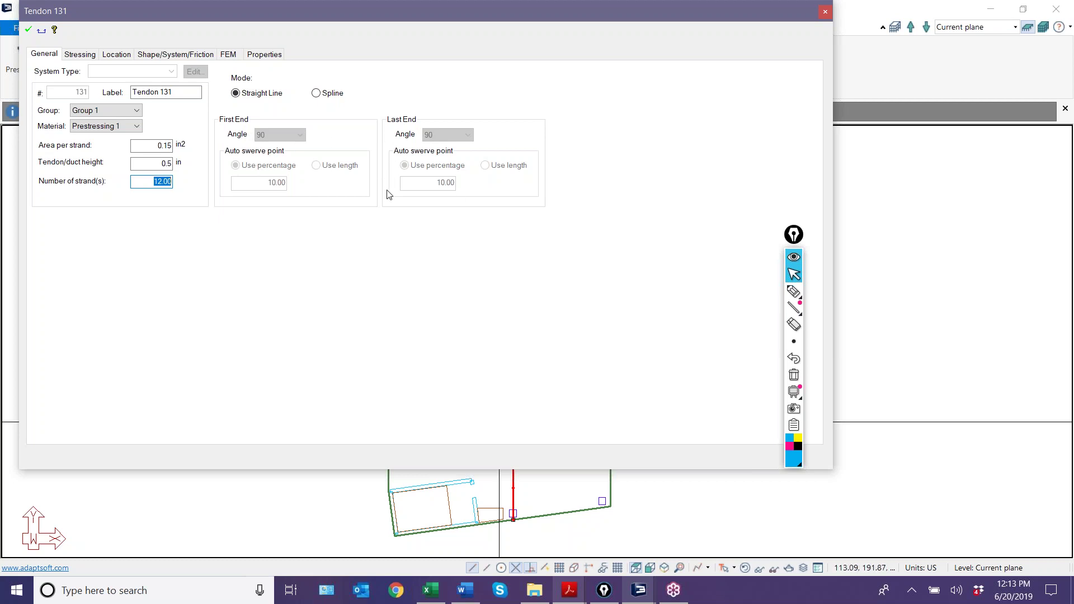
click(79, 56)
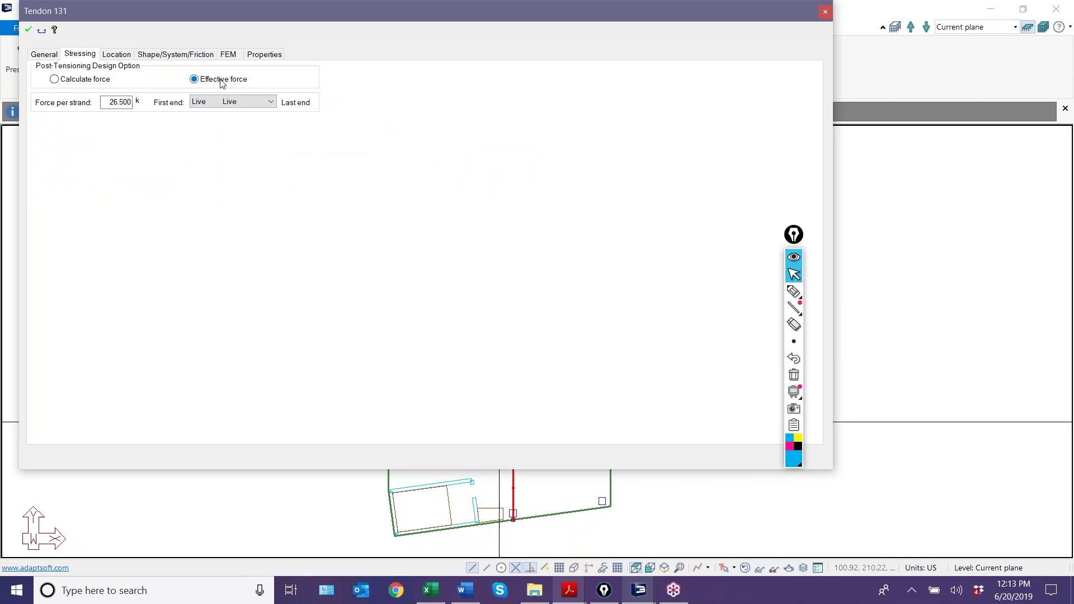
click(794, 290)
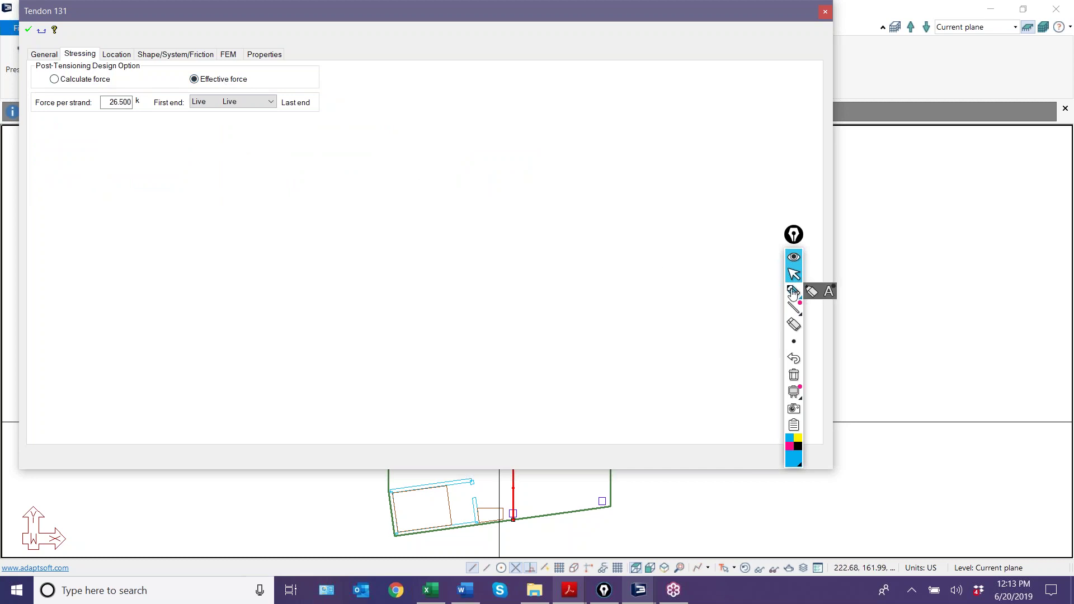
mouse_move(221, 230)
mouse_down()
mouse_move(217, 484)
mouse_move(762, 505)
mouse_up()
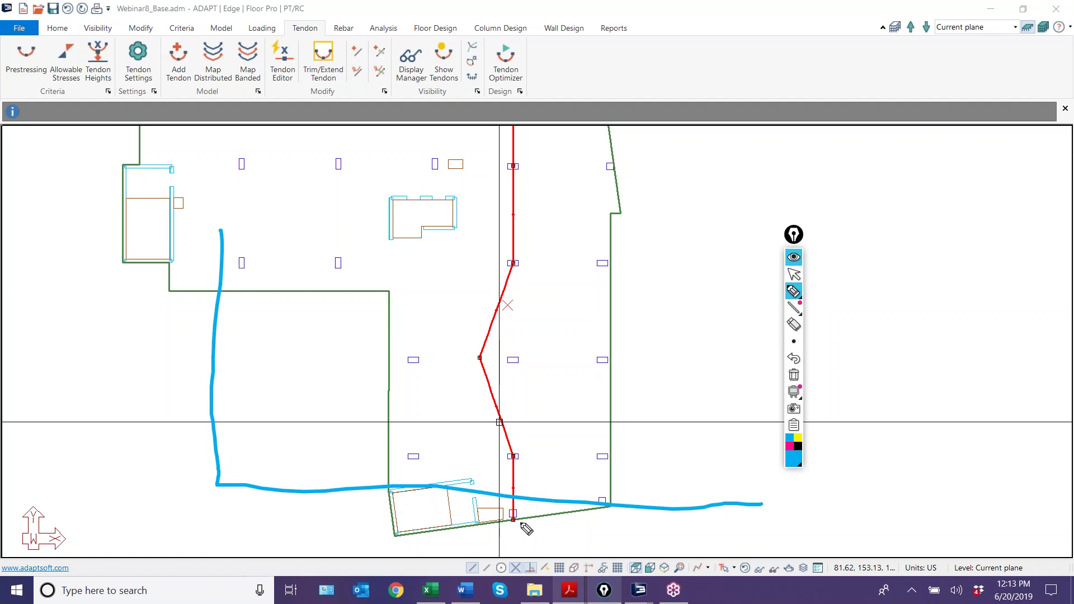
drag(495, 524, 522, 519)
drag(505, 61, 527, 67)
mouse_move(220, 243)
mouse_down()
mouse_move(762, 425)
mouse_move(819, 434)
mouse_up()
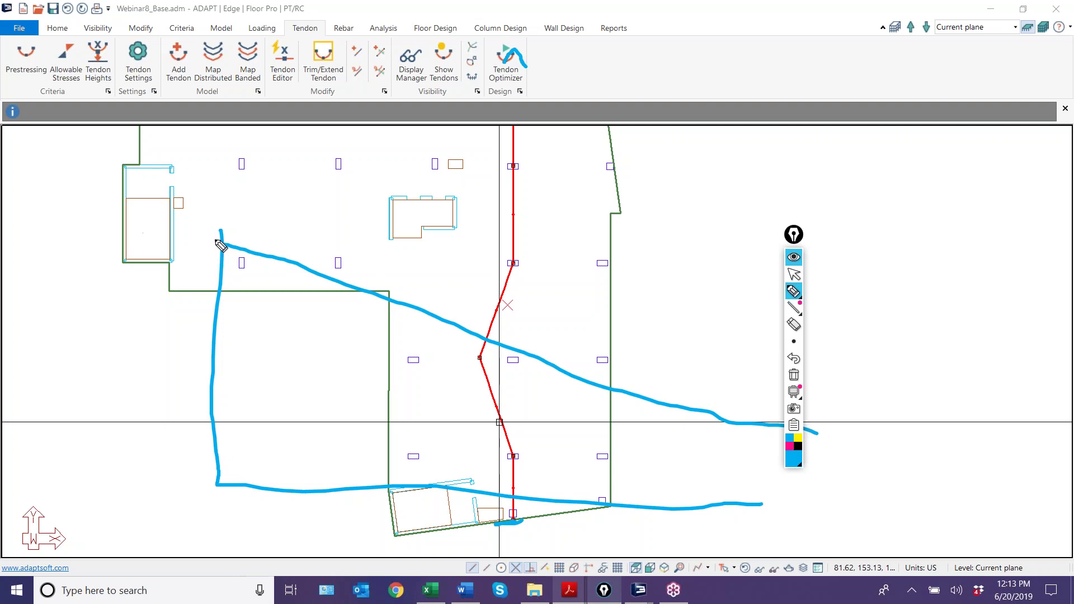
drag(220, 212, 223, 240)
drag(763, 507, 854, 508)
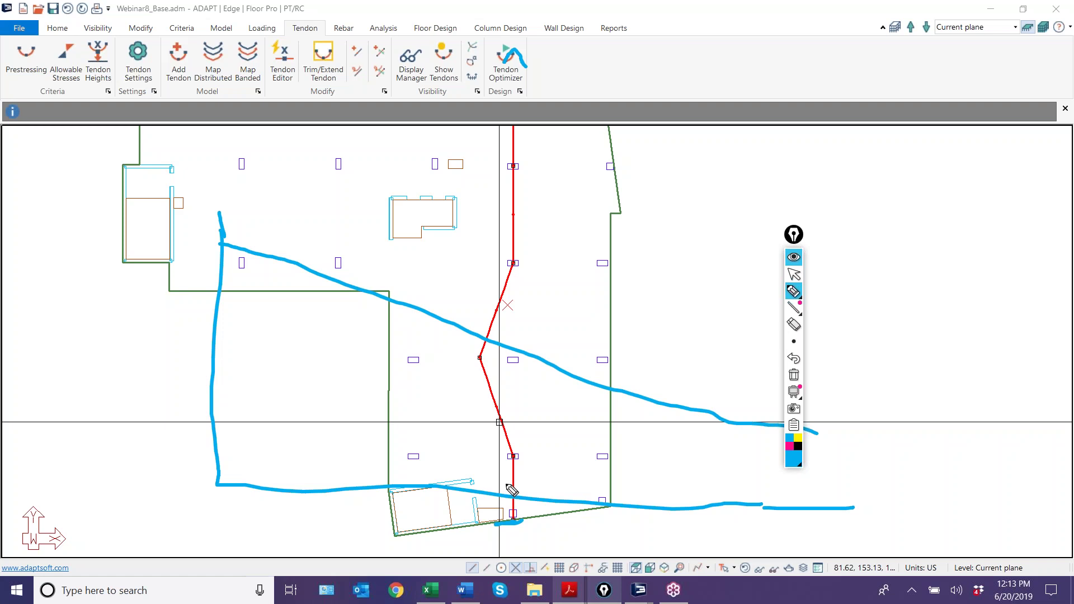
mouse_move(329, 286)
mouse_down()
mouse_move(234, 350)
mouse_move(263, 337)
mouse_move(323, 276)
mouse_move(321, 404)
mouse_move(192, 375)
mouse_move(272, 376)
mouse_move(256, 377)
mouse_up()
mouse_move(320, 281)
mouse_down()
mouse_move(606, 380)
mouse_move(811, 433)
mouse_up()
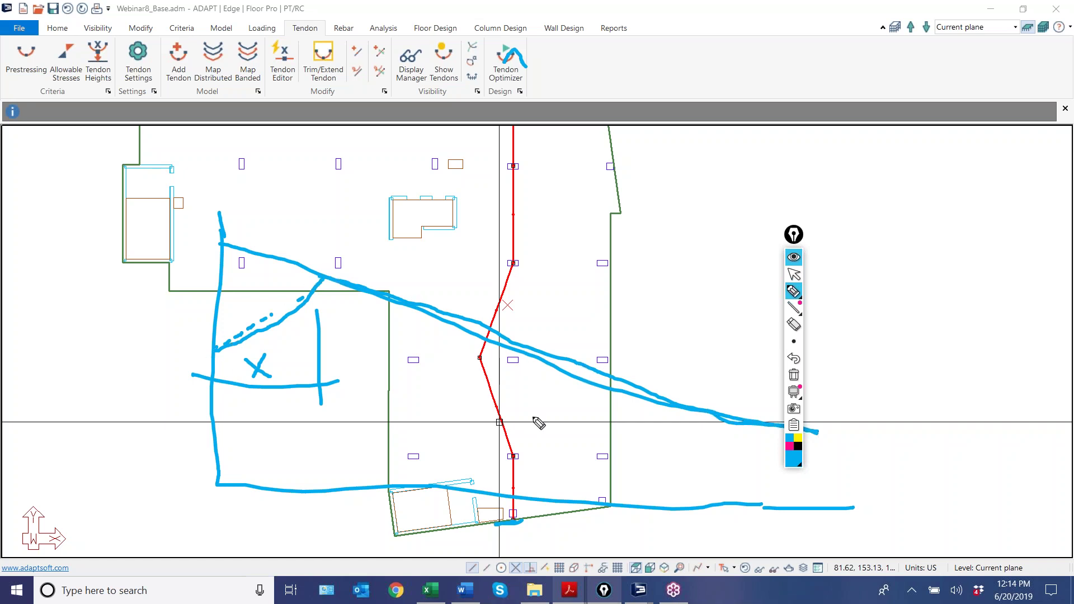
mouse_move(794, 391)
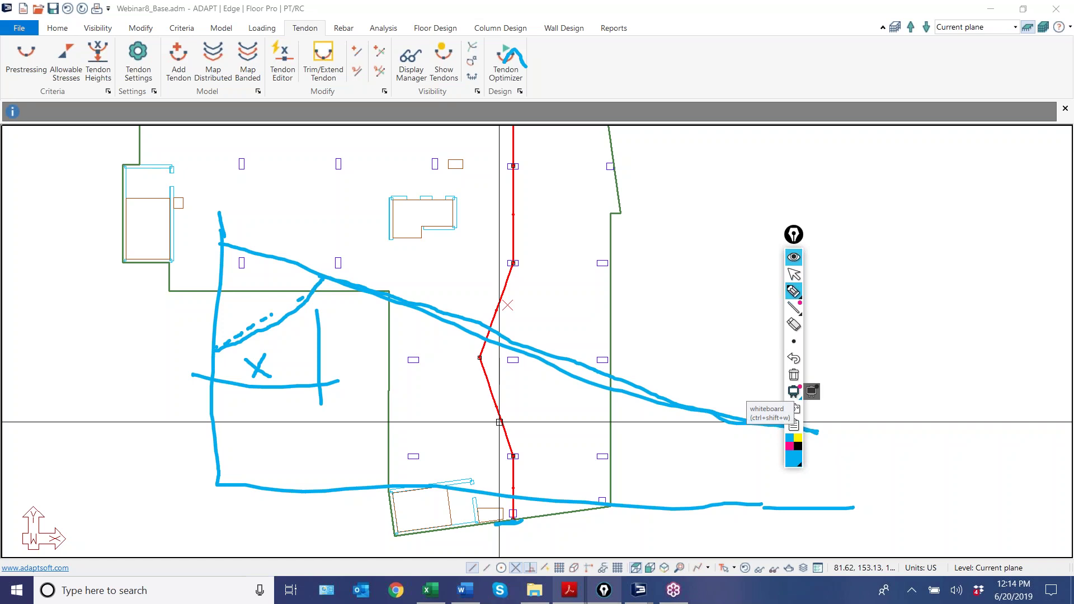
drag(192, 358, 211, 359)
drag(229, 359, 317, 366)
drag(338, 370, 359, 368)
drag(425, 364, 492, 363)
drag(564, 365, 811, 366)
mouse_move(713, 373)
mouse_down()
mouse_move(785, 370)
mouse_move(413, 376)
mouse_move(193, 362)
mouse_up()
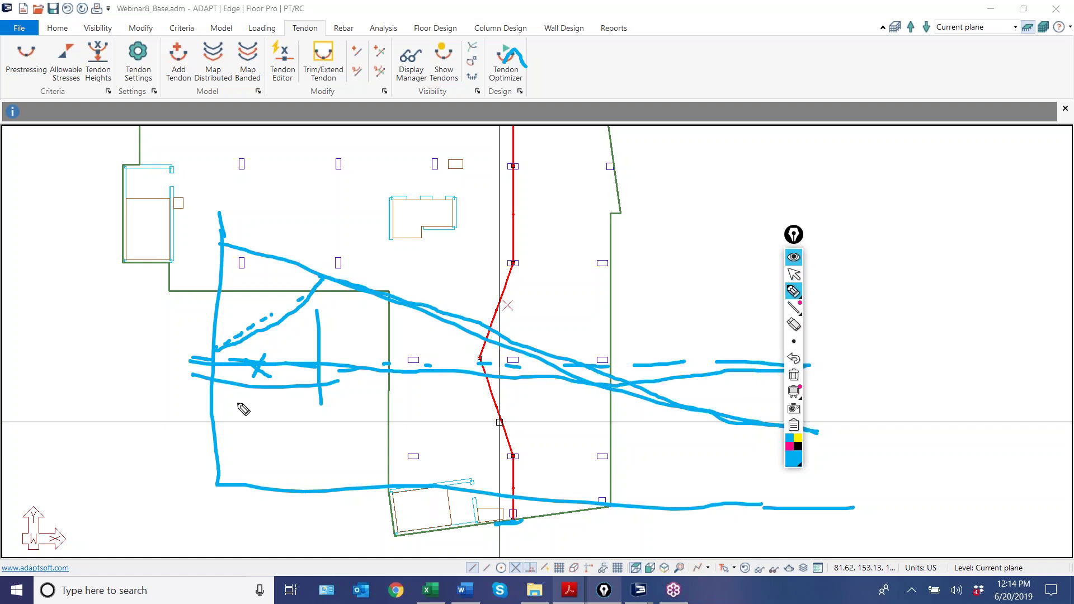
mouse_move(196, 362)
mouse_down()
mouse_move(703, 363)
mouse_move(778, 351)
mouse_up()
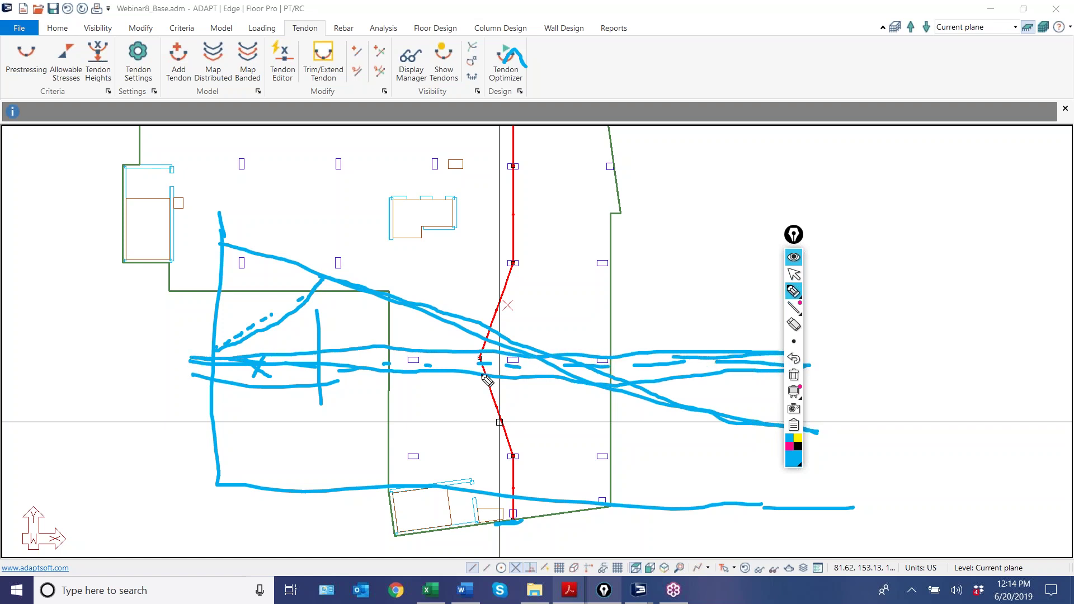
drag(197, 402, 833, 400)
drag(668, 336, 679, 407)
mouse_move(669, 336)
mouse_down()
mouse_move(650, 377)
mouse_move(677, 376)
mouse_up()
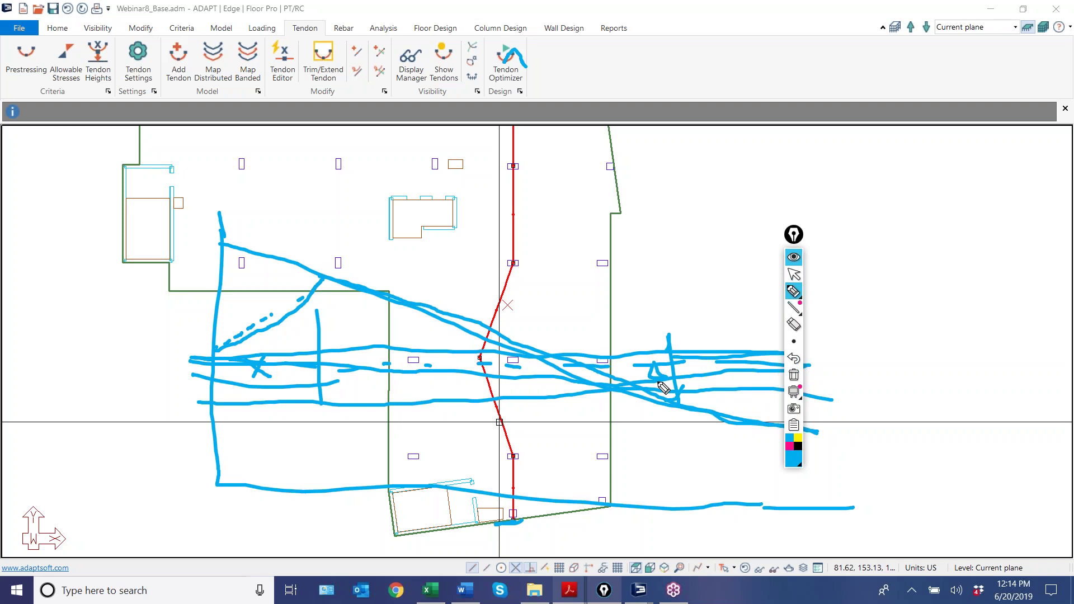
click(793, 375)
click(794, 274)
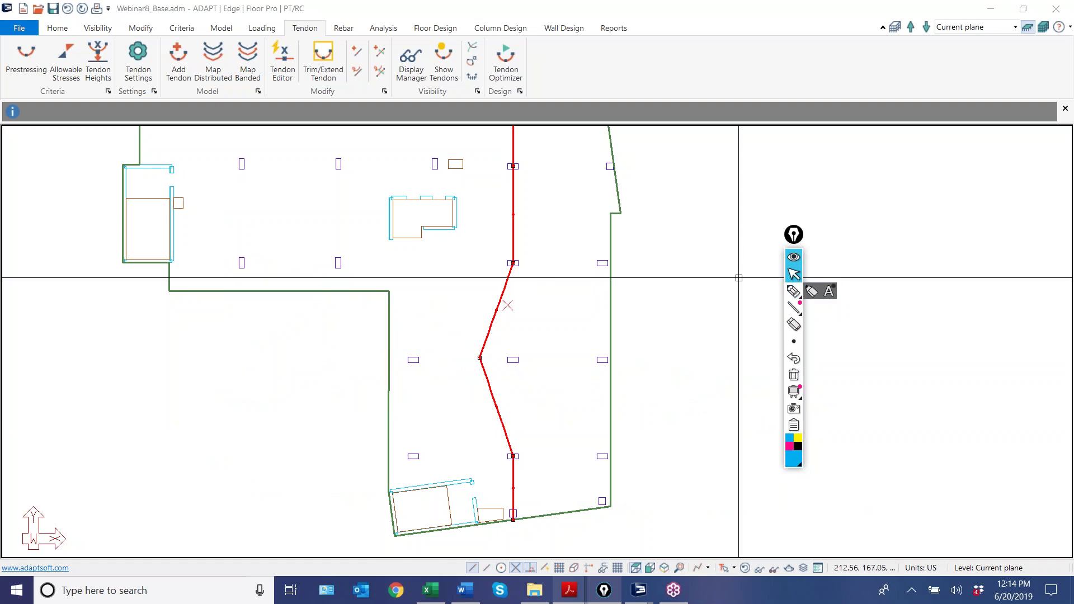
Set the tendon's stressing ends to Live at the first end and Dead at the last end.
click(510, 199)
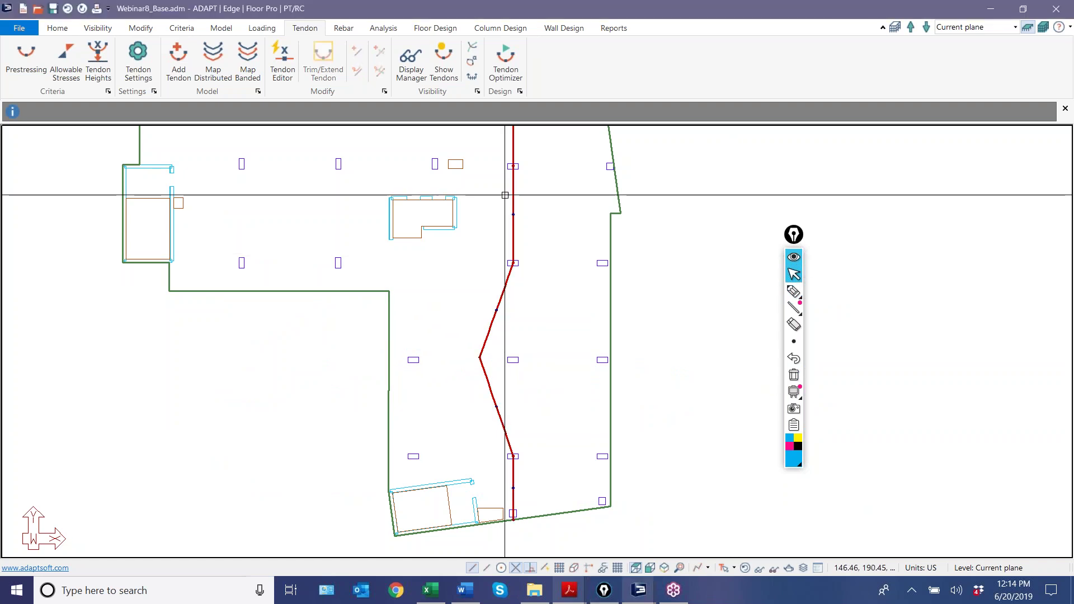
click(510, 199)
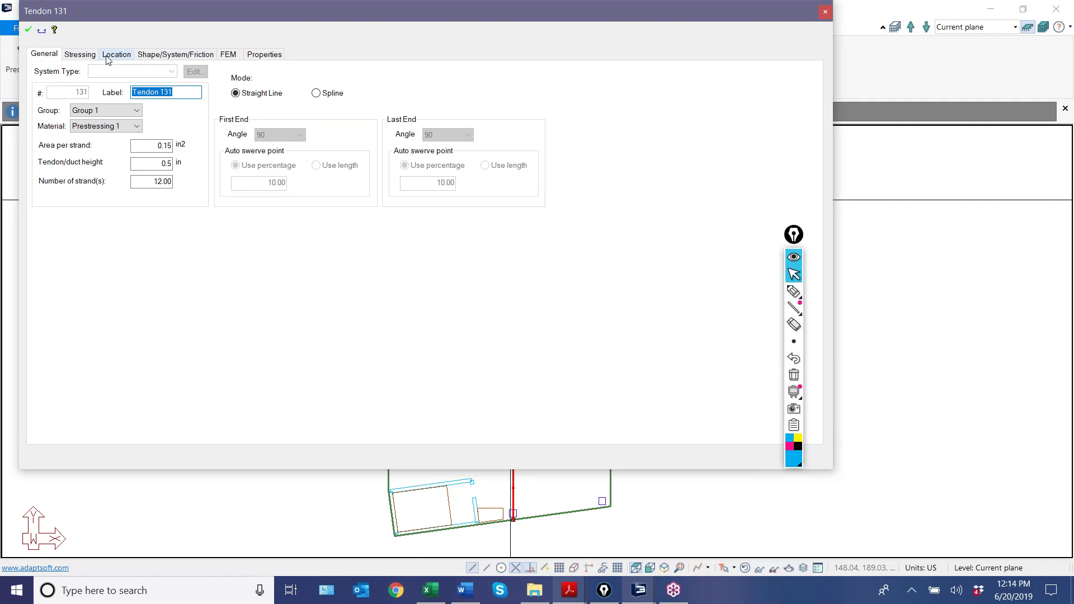
click(90, 54)
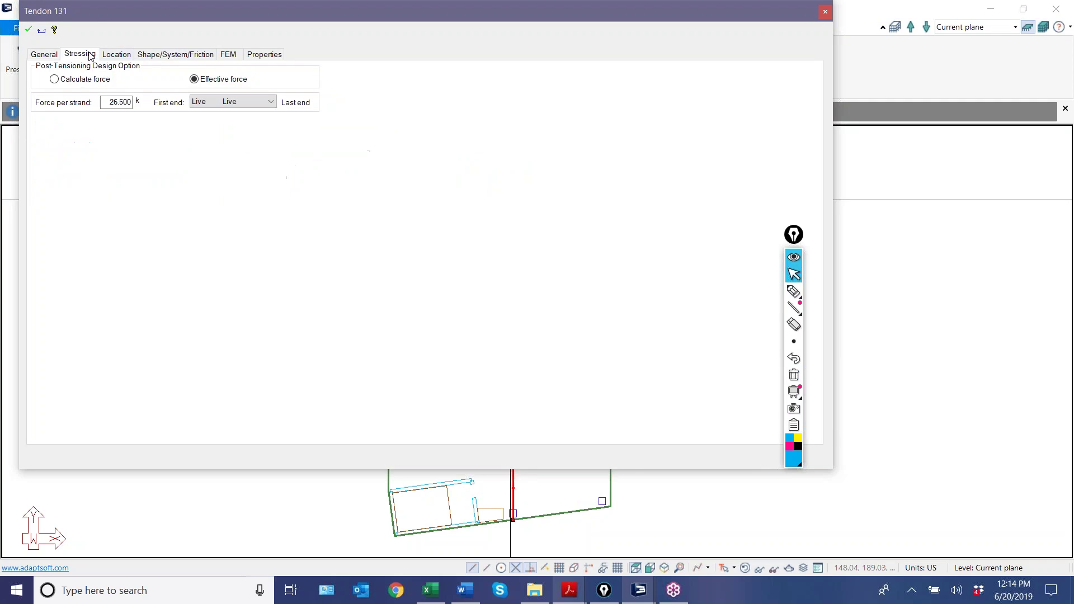
click(207, 107)
click(212, 125)
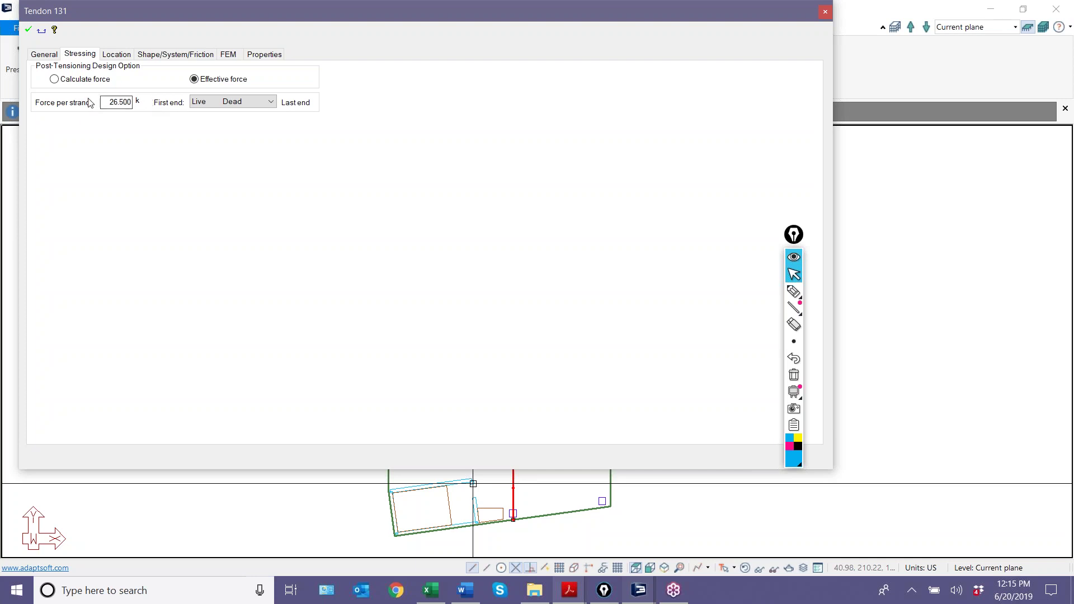
Check the tendon's force per strand and set its post-tensioning design option to Calculate force.
double_click(116, 102)
key(End)
click(54, 79)
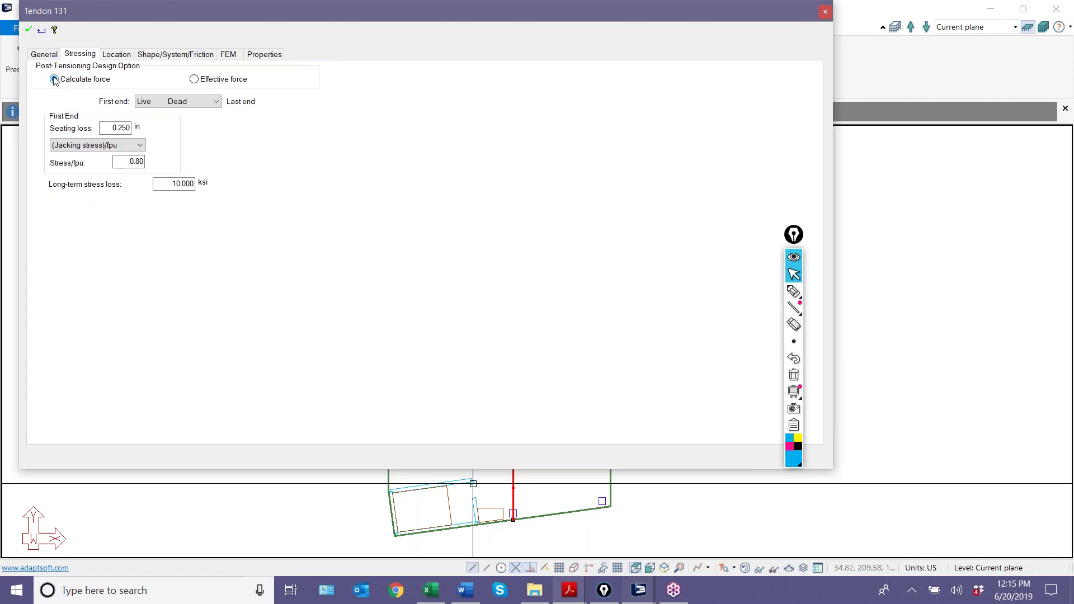
Try the Force given and Stress given options at the tendon's first end, return to (Jacking stress)/fpu, and check the stress losses.
drag(104, 128, 143, 137)
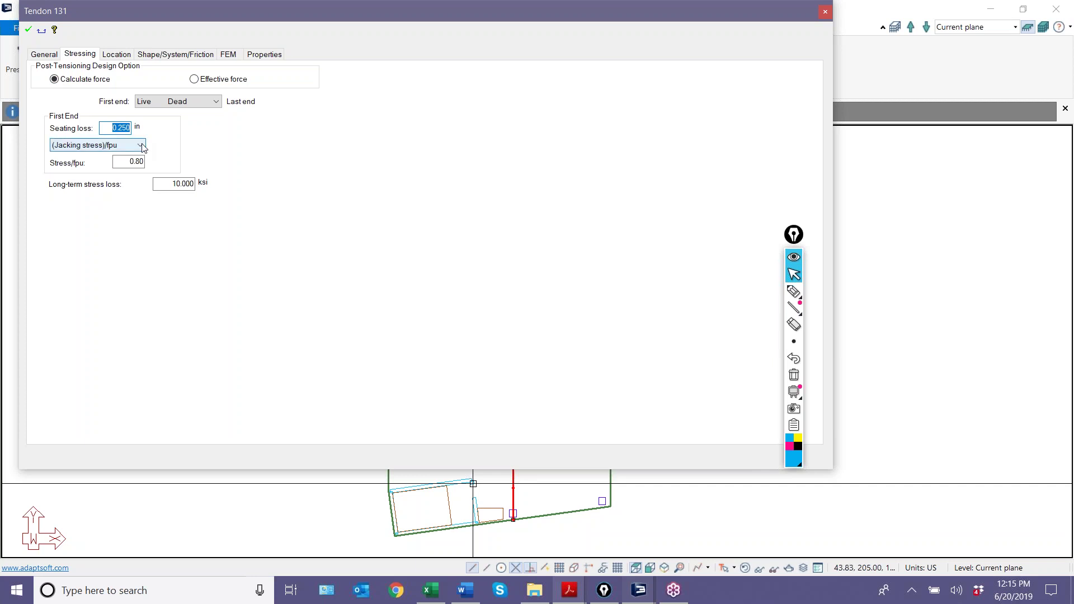
click(142, 146)
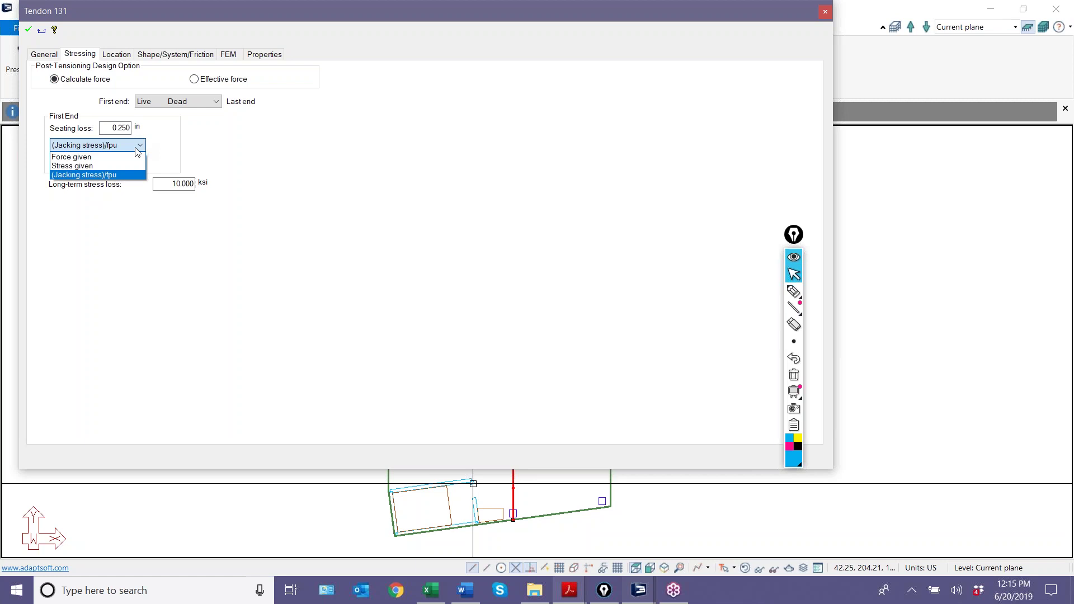
click(131, 157)
click(131, 146)
click(98, 162)
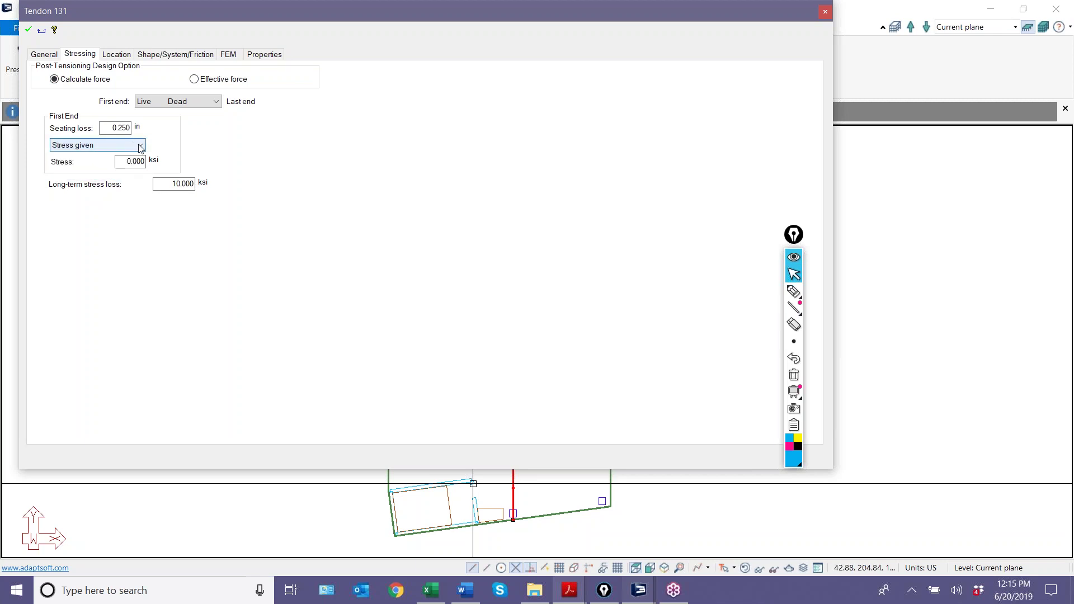
click(140, 147)
click(124, 176)
drag(159, 181, 254, 187)
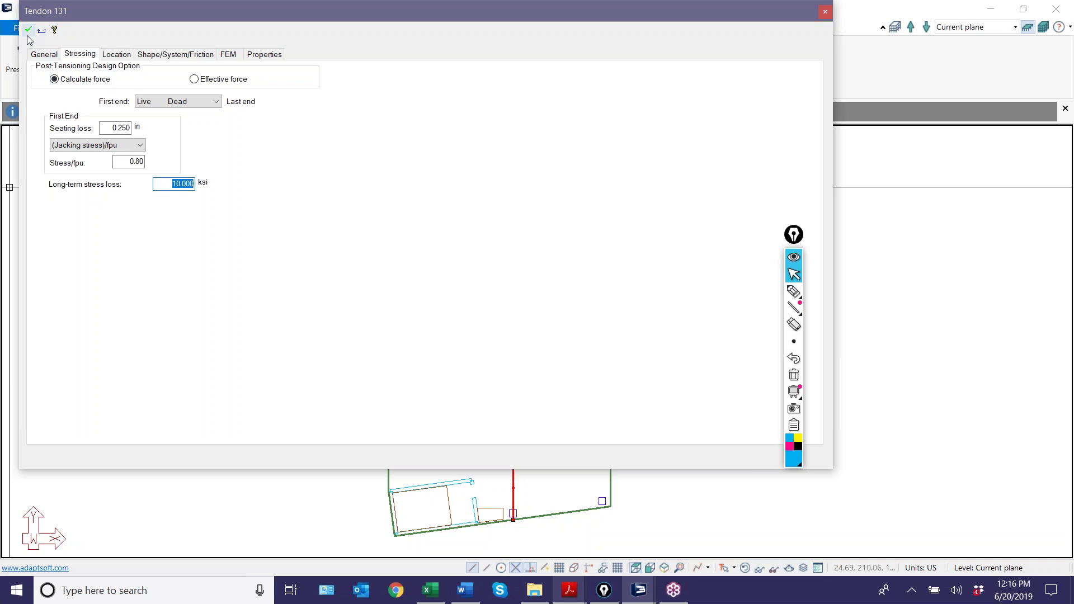
Review the tendon's point coordinates and its span-by-span profile shape, apply the tendon's changes and close its properties.
click(146, 60)
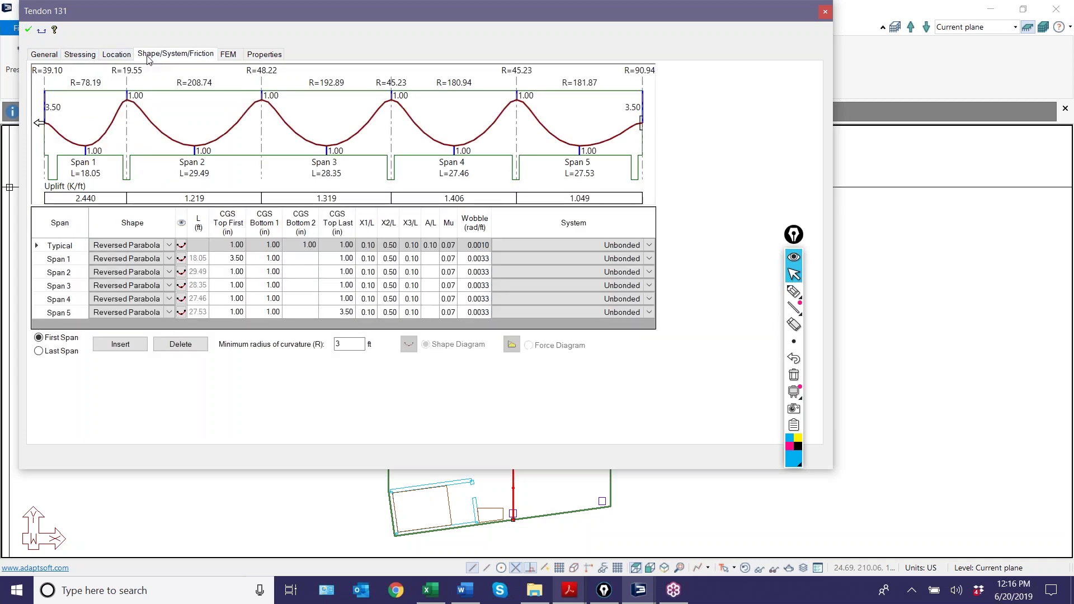
click(118, 55)
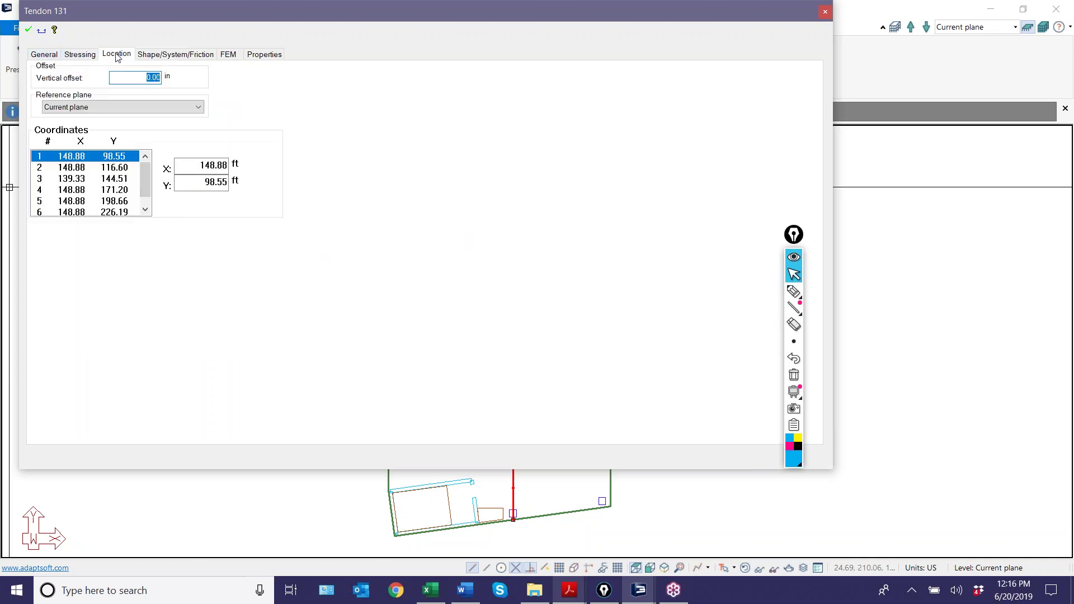
click(149, 55)
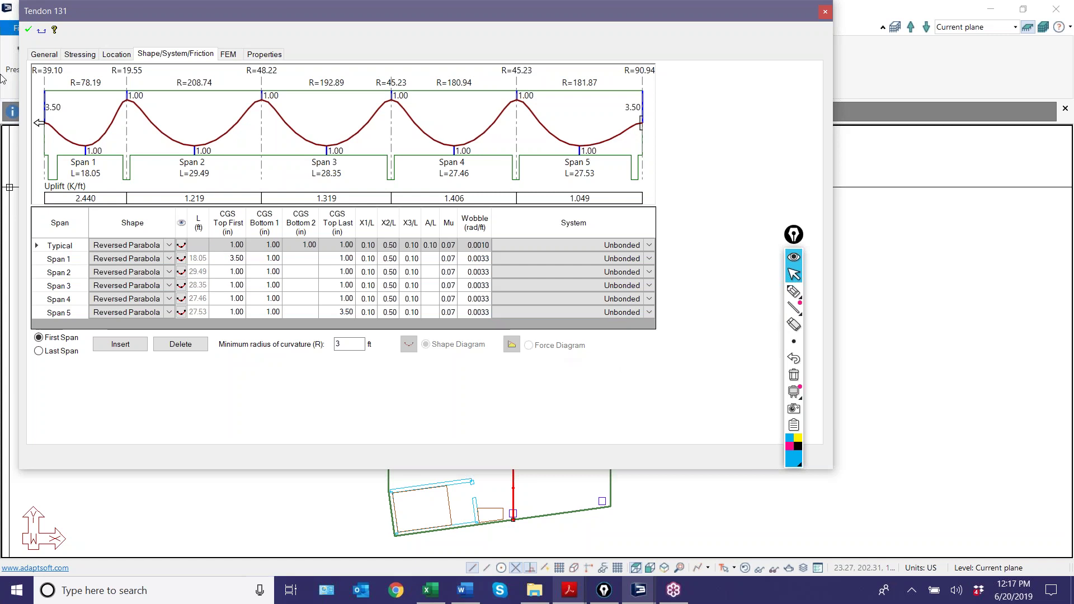
click(28, 31)
click(825, 11)
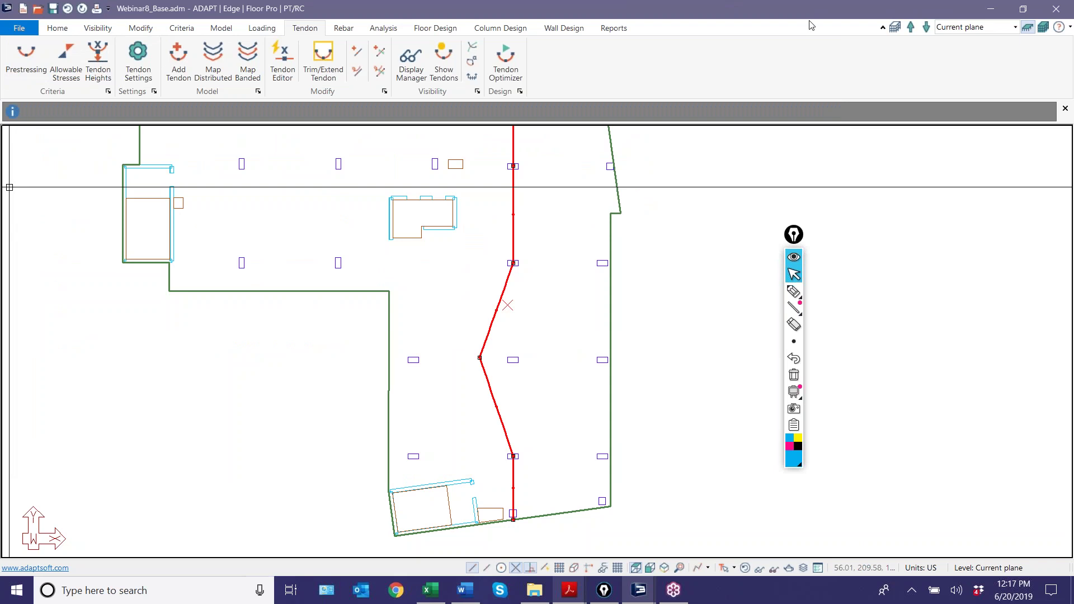
Close the Webinar8_Base model, saving its changes.
click(750, 144)
click(1057, 8)
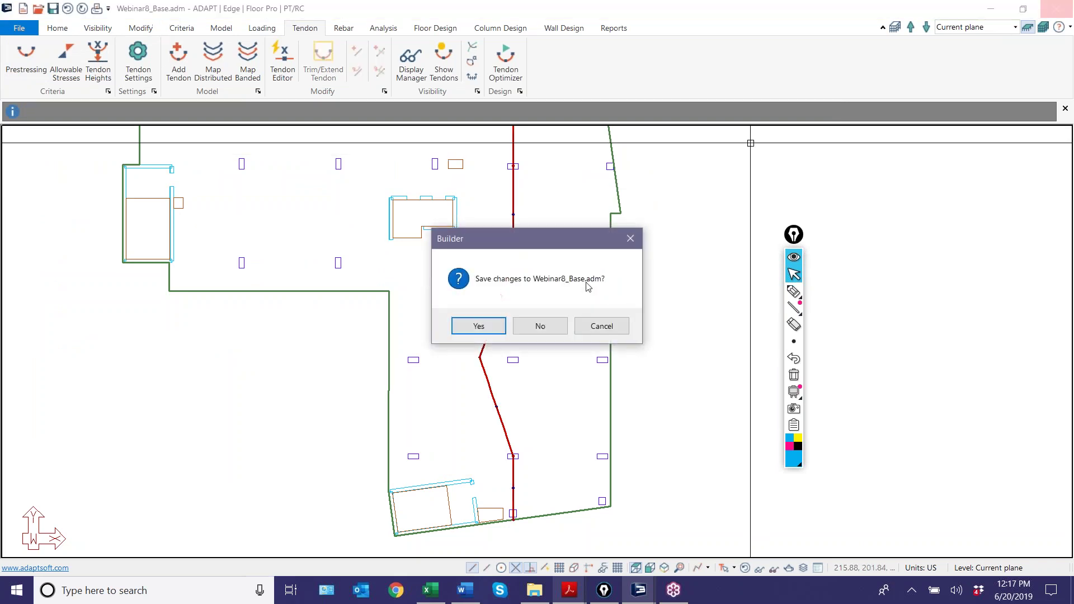
click(439, 323)
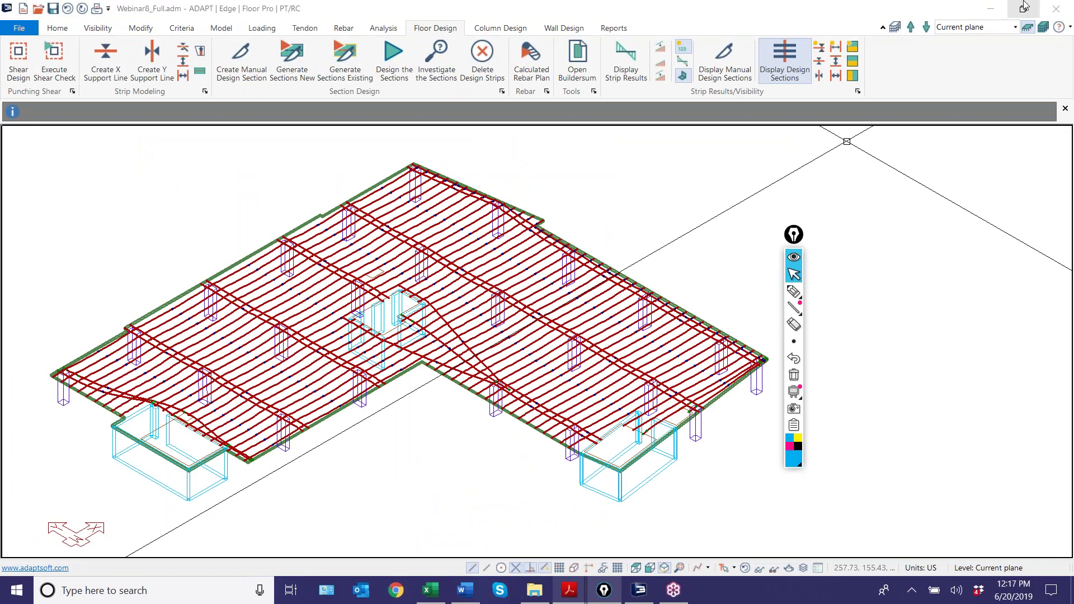
Clear the open windows off the desktop and launch ADAPT-Builder 2018.
click(991, 8)
click(996, 8)
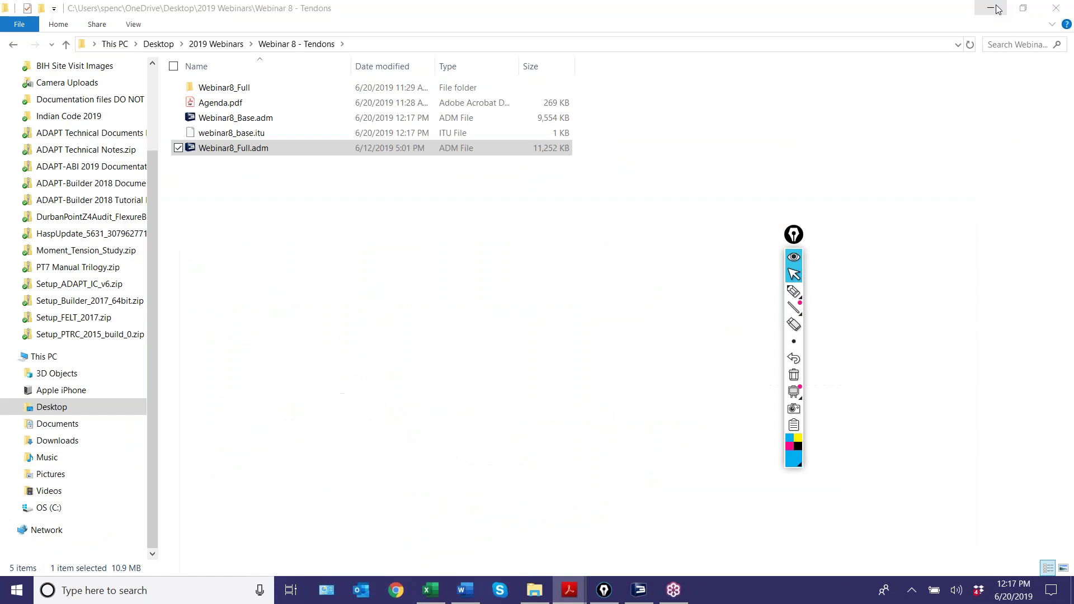
click(997, 9)
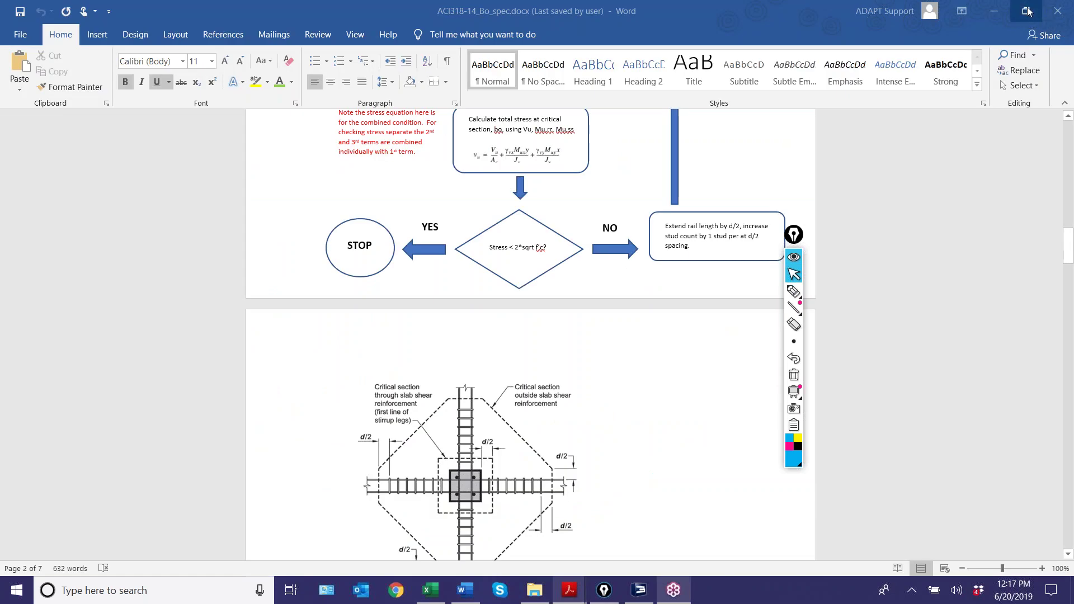
click(993, 11)
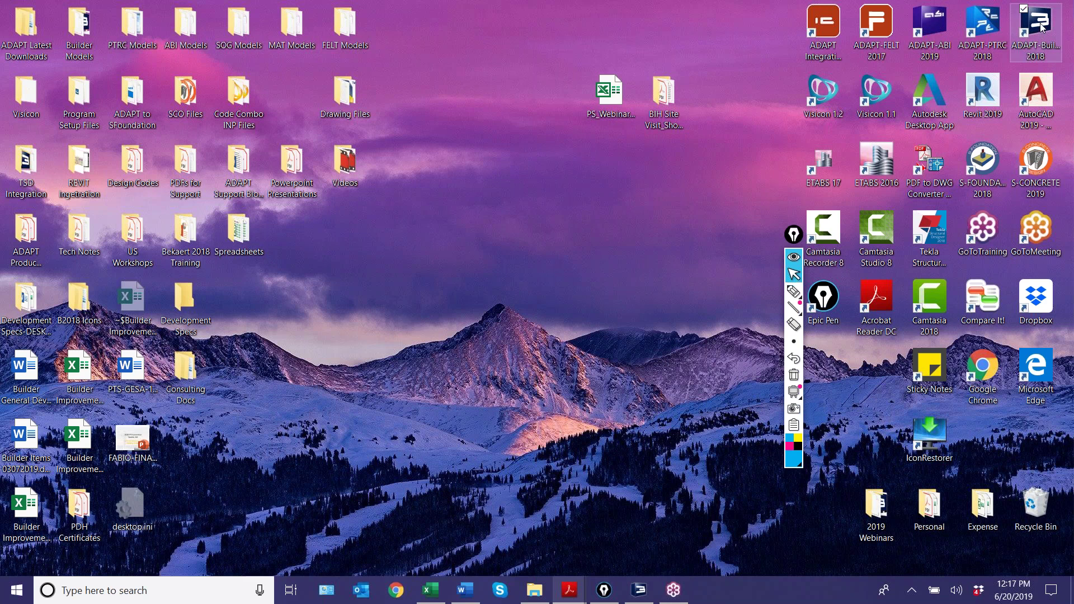
double_click(1021, 53)
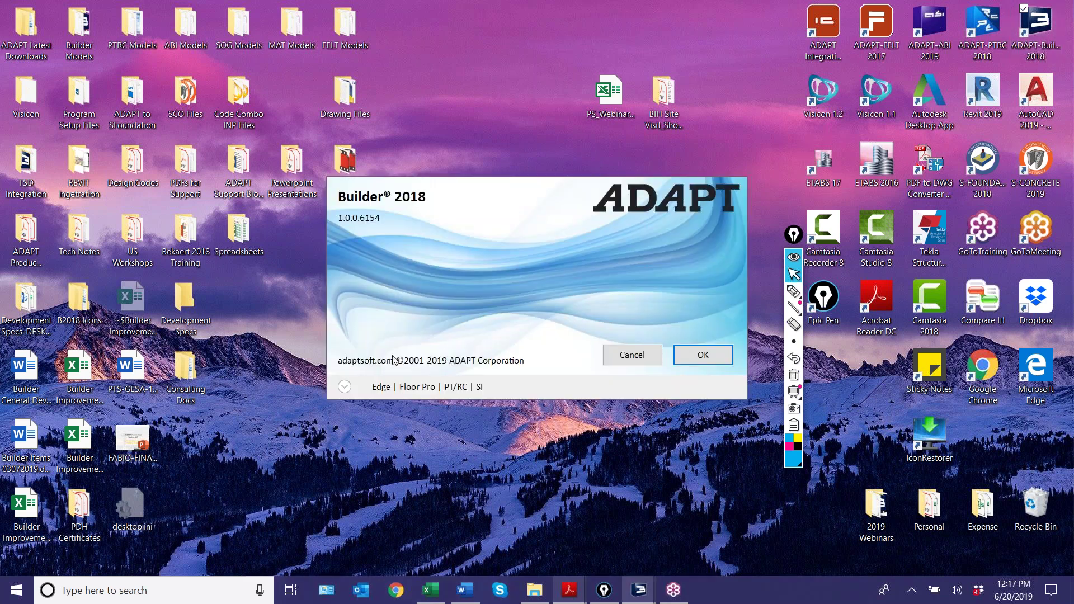
Enable the PT Shop Drawing module in the startup options, start the session and reopen the recent Webinar8_Base.adm model.
click(345, 387)
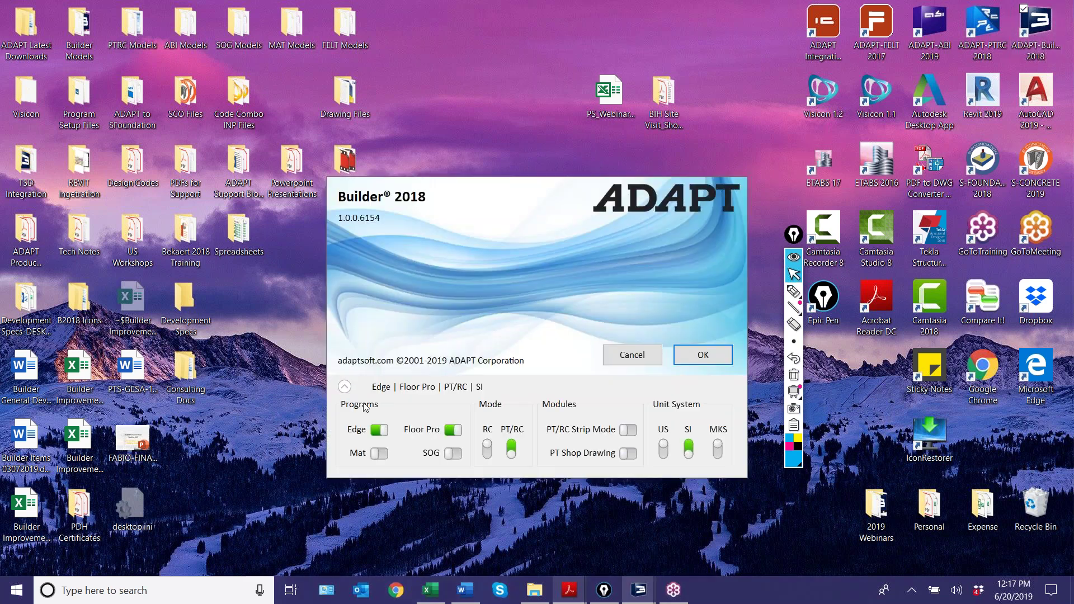
click(627, 453)
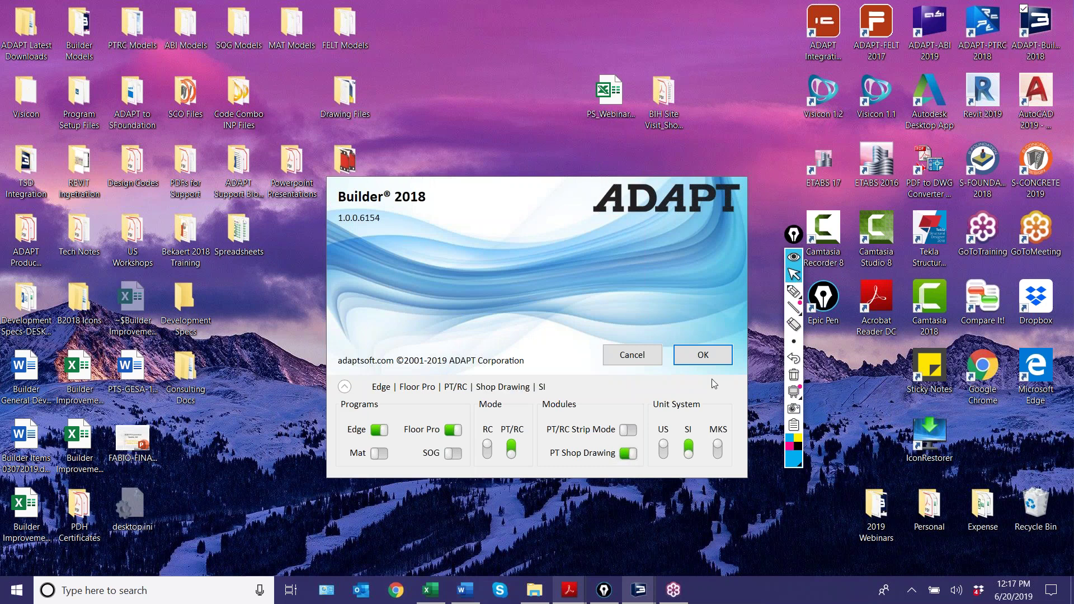
click(709, 356)
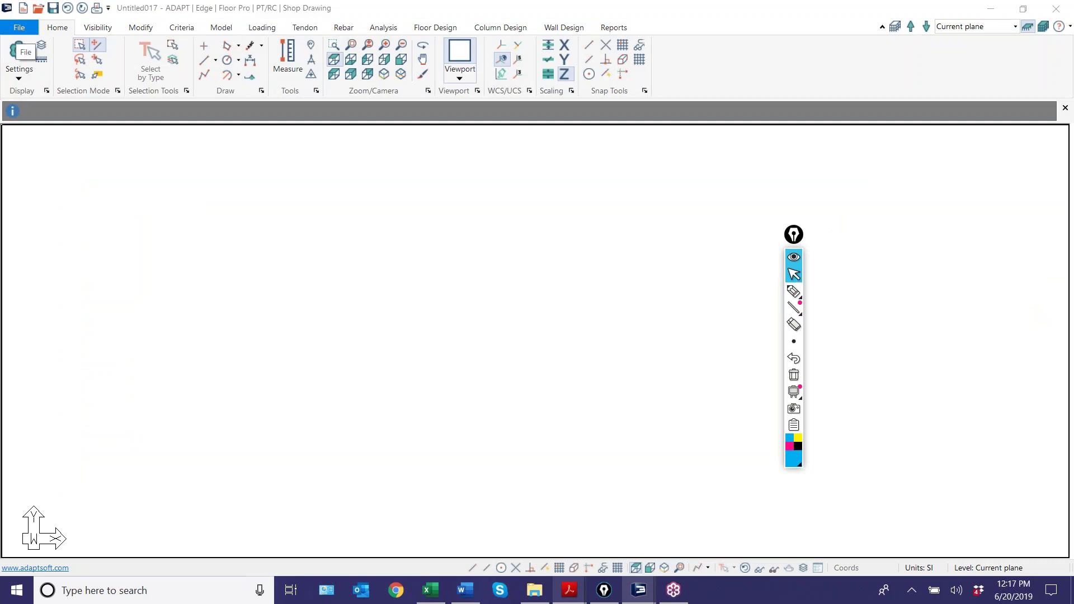
click(19, 28)
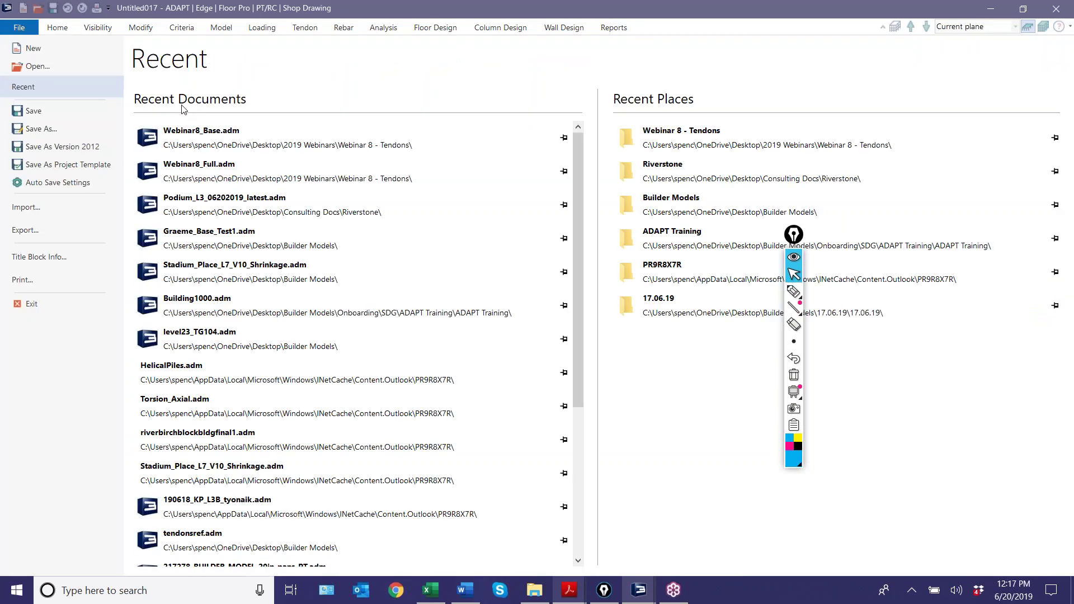
click(193, 137)
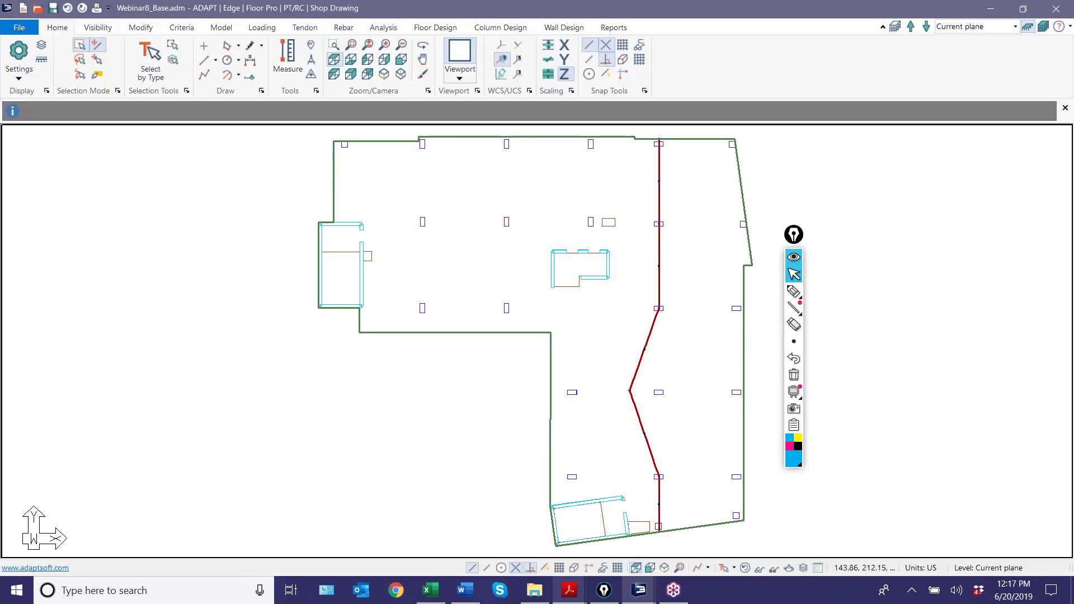
Open the tendon's properties and examine its stressing settings, span-by-span shape and force diagram.
click(658, 192)
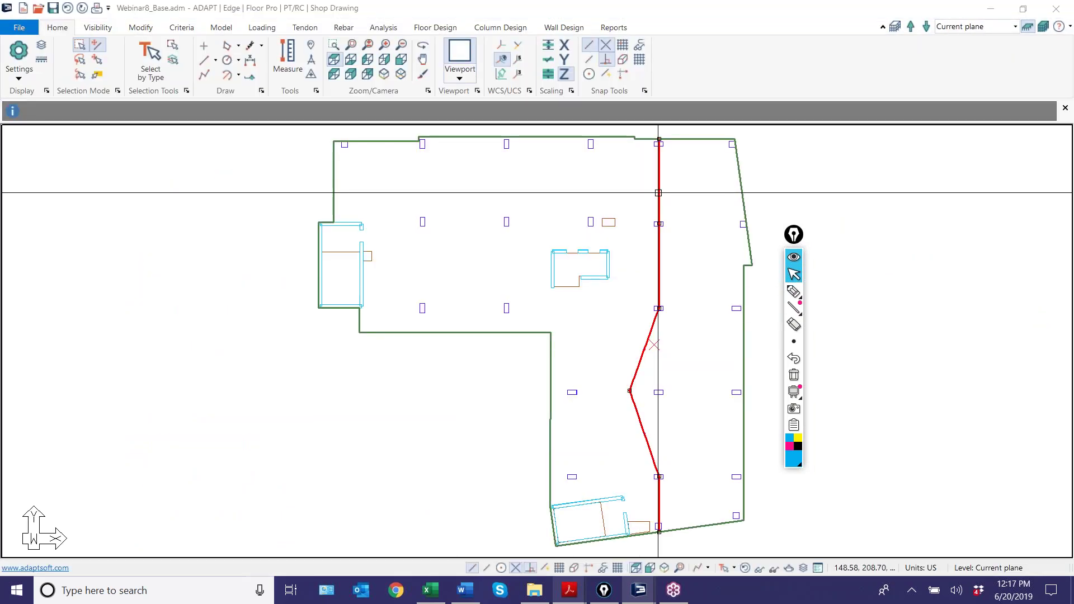
double_click(659, 192)
click(78, 54)
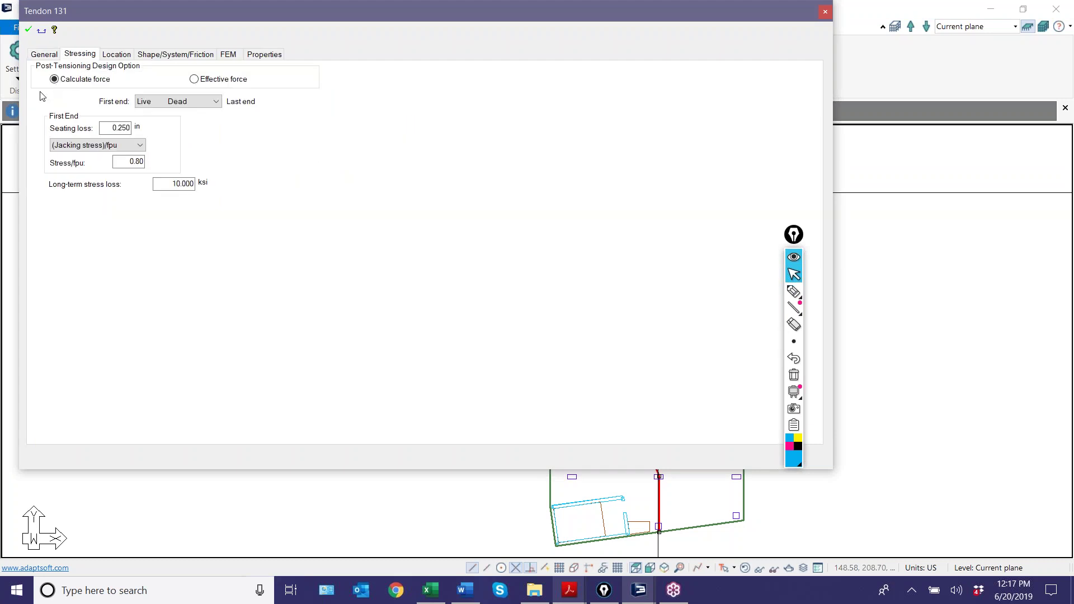
click(170, 54)
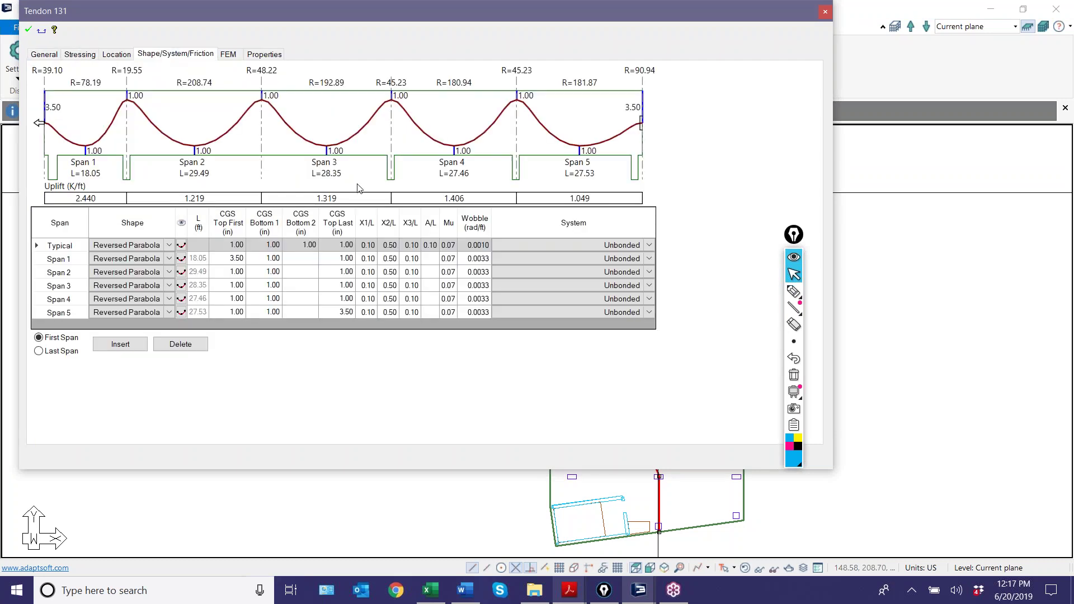
click(529, 346)
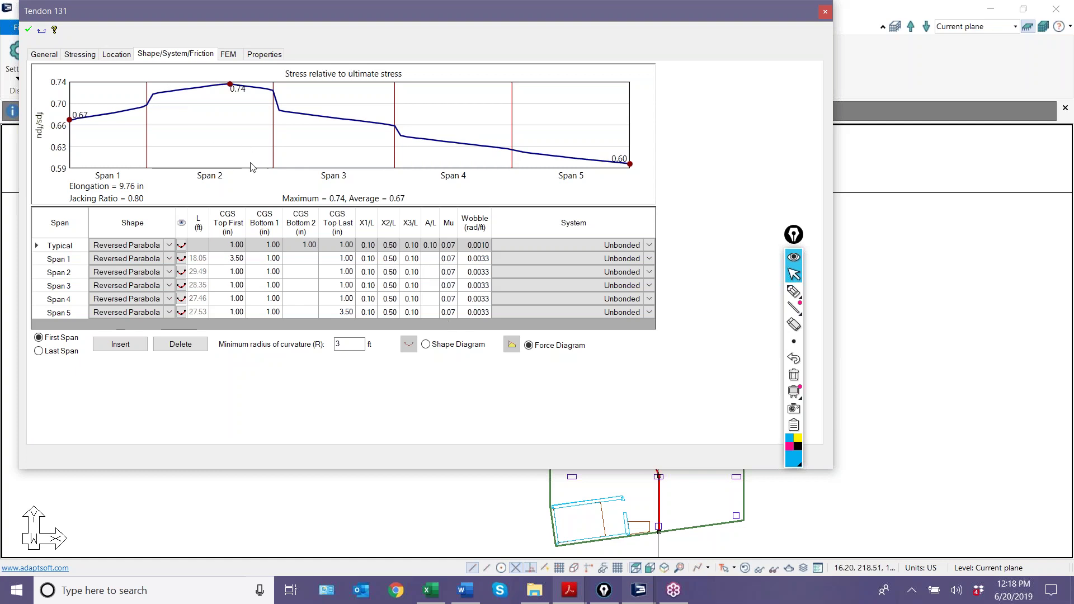
click(425, 345)
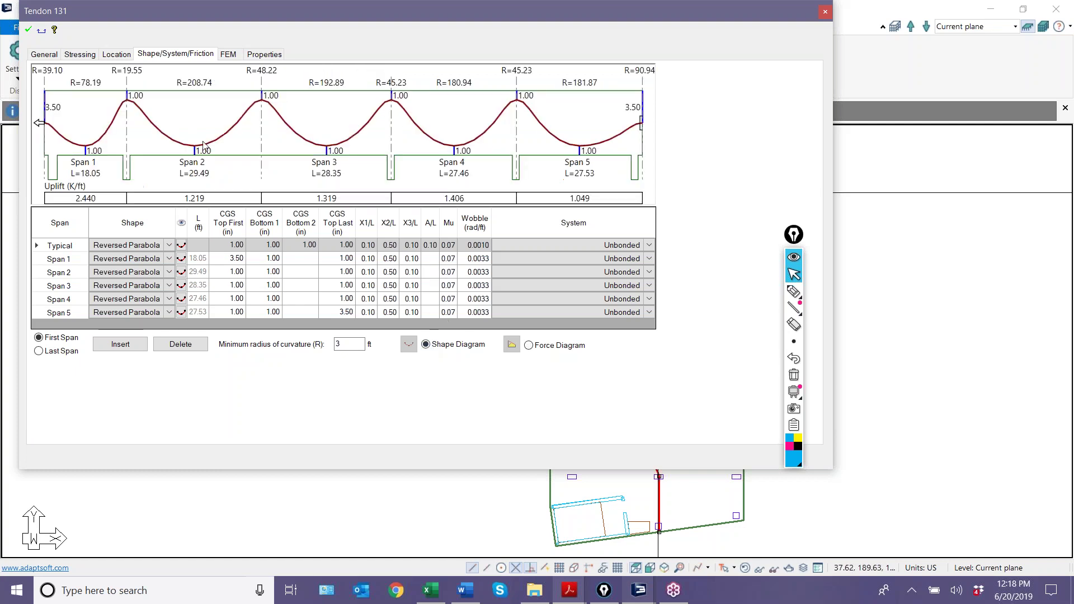
Recheck the tendon's stressing and shape settings, and switch its post-tensioning design option to Effective force.
click(88, 56)
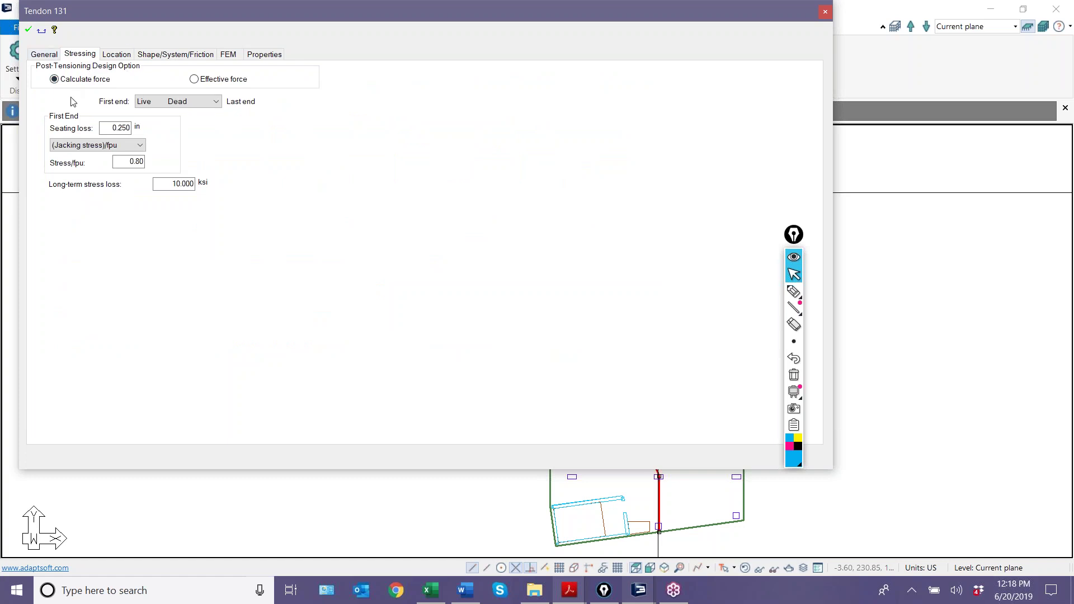
click(173, 56)
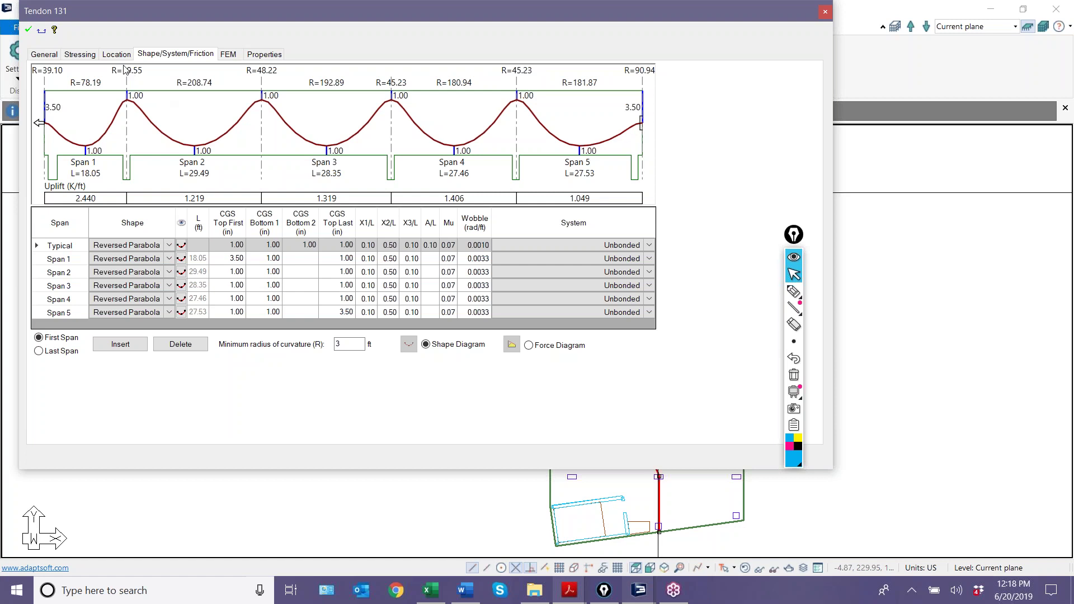
click(78, 55)
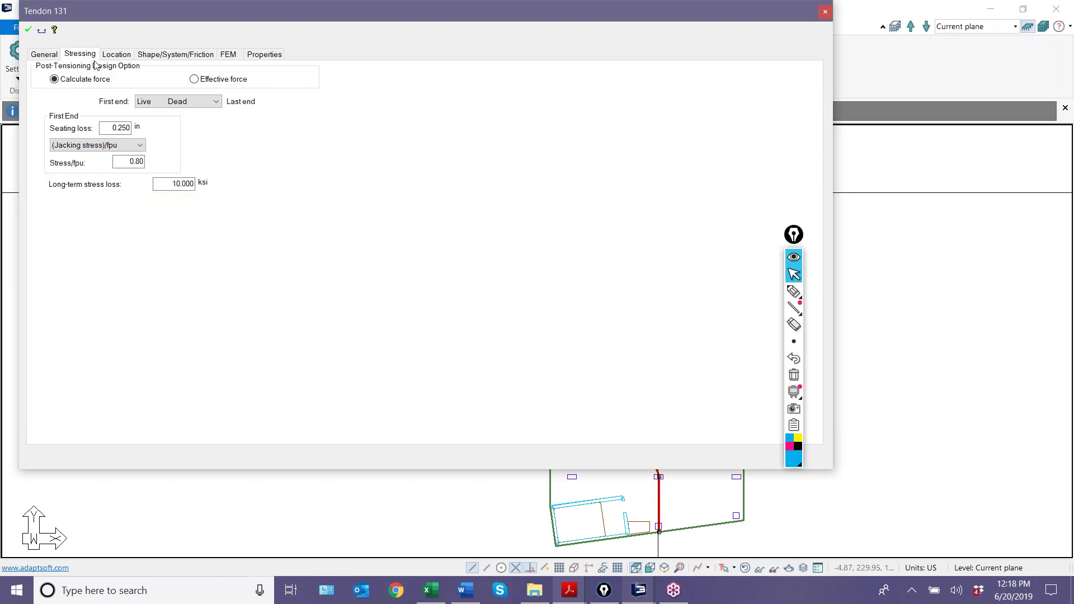
click(194, 80)
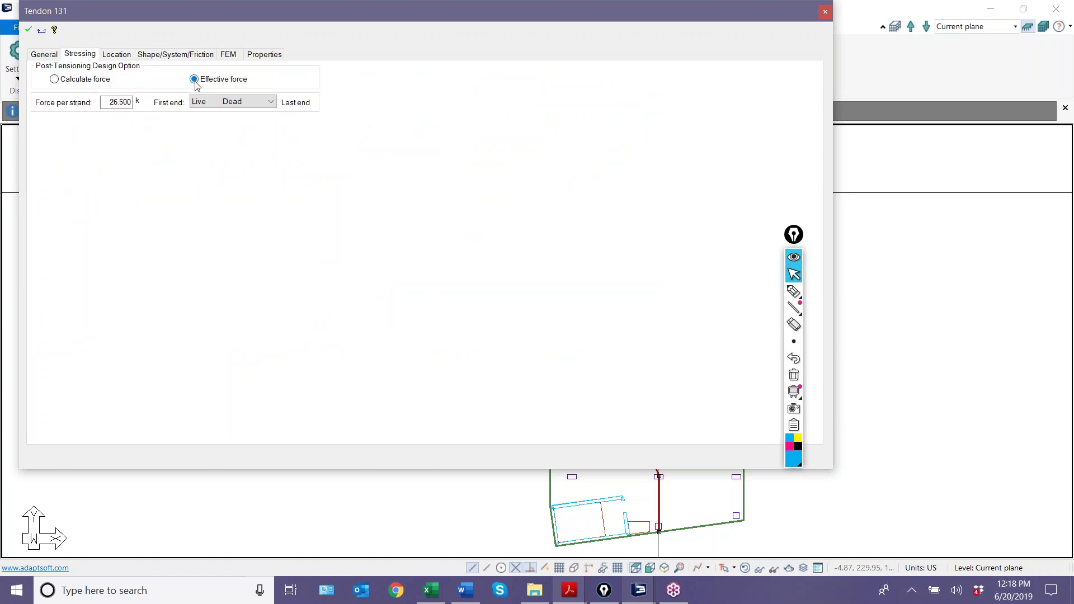
Examine the coordinates of the tendon's points 2 to 4 and its shape table, and close its properties without applying changes.
click(117, 56)
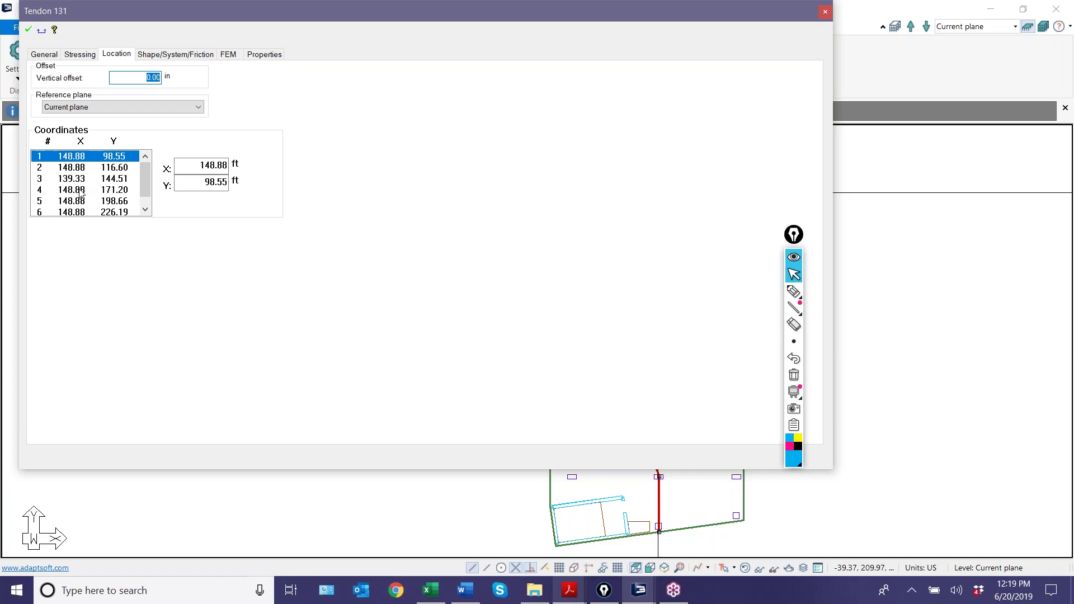
click(66, 168)
click(69, 178)
click(68, 190)
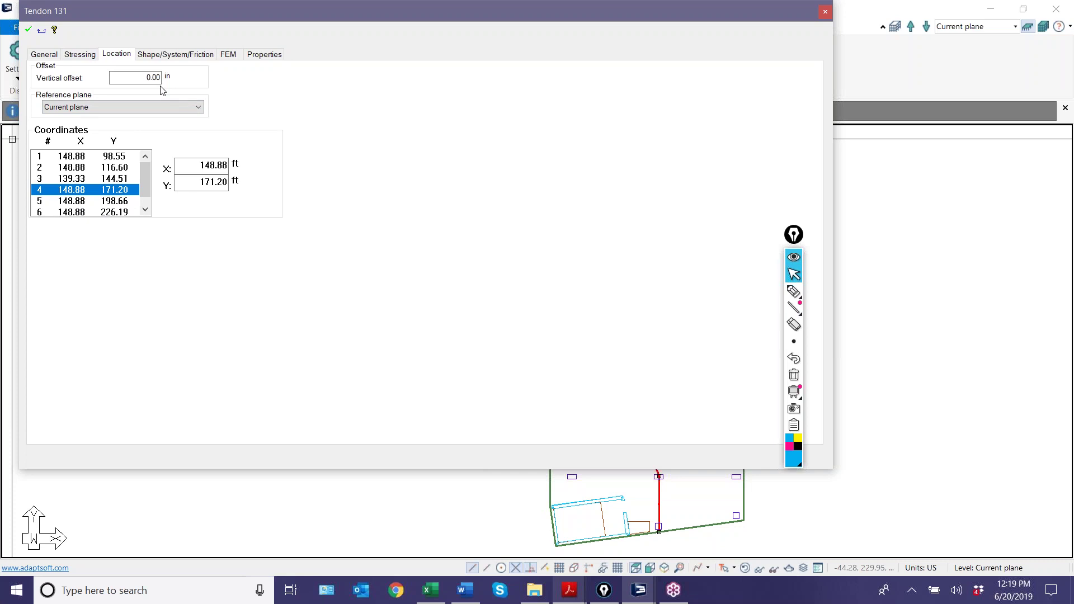
click(176, 56)
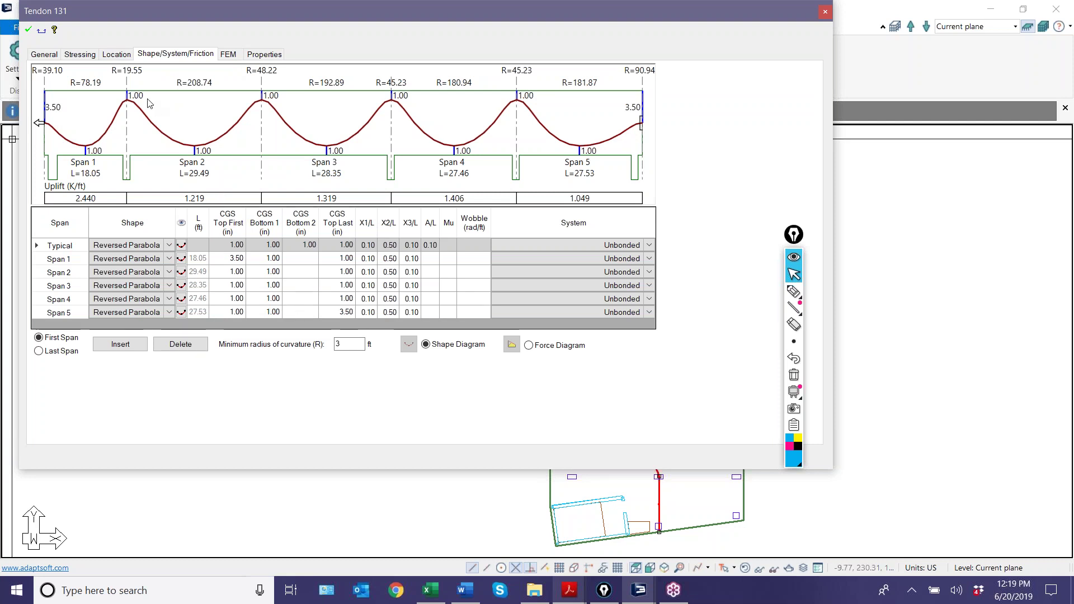
key(Escape)
Set the vertical offset of the floor slab region to 4 in and apply the change.
click(711, 531)
double_click(711, 527)
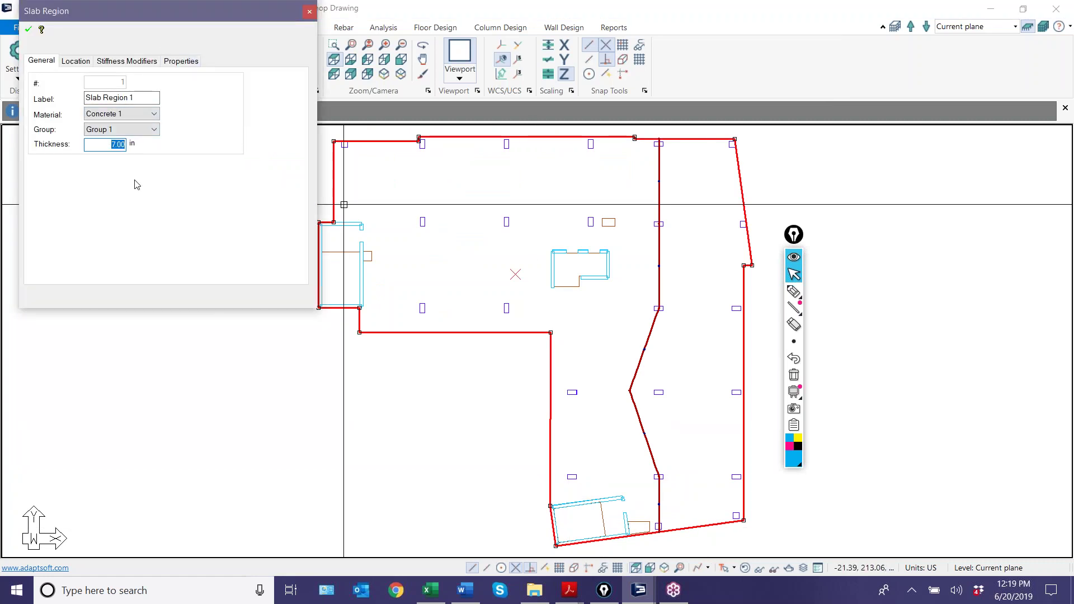
click(76, 62)
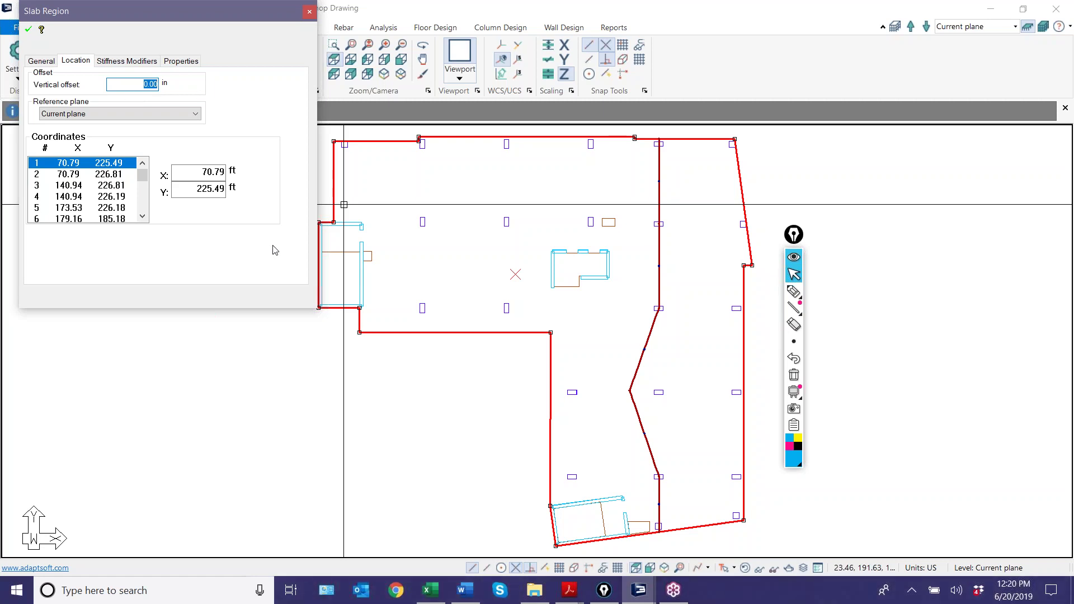
text(4)
click(28, 29)
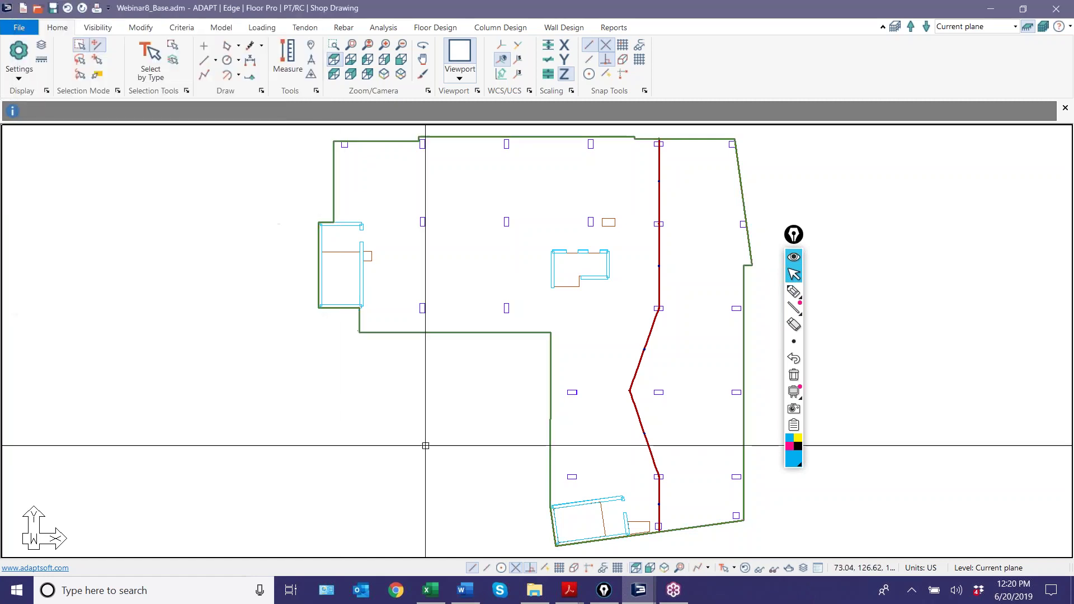
Show the model in front elevation and turn on the display of the reference planes in the view settings.
click(401, 58)
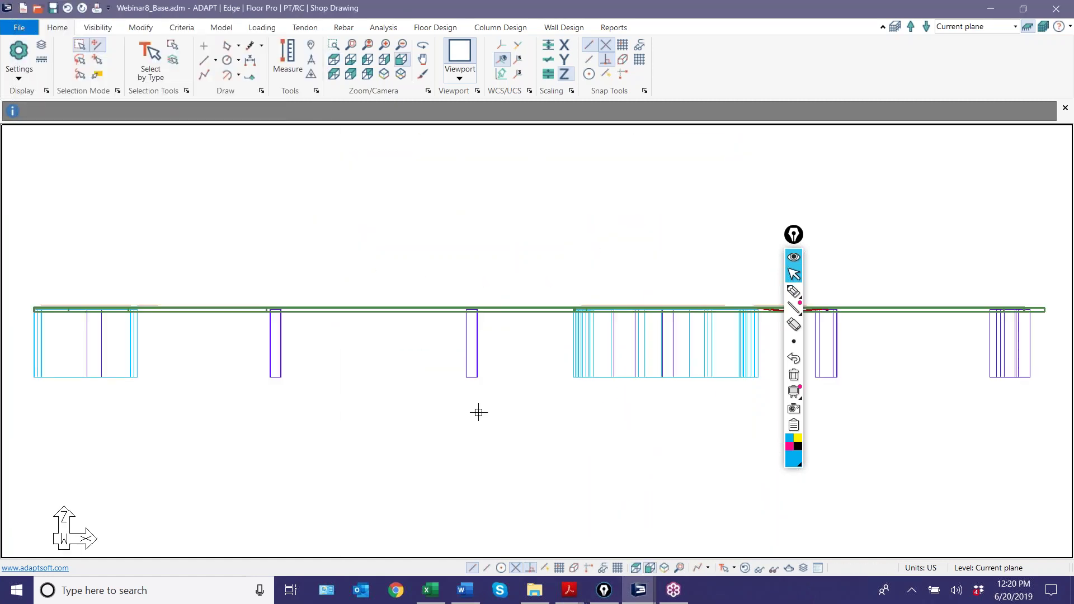
scroll(479, 412, down, 2)
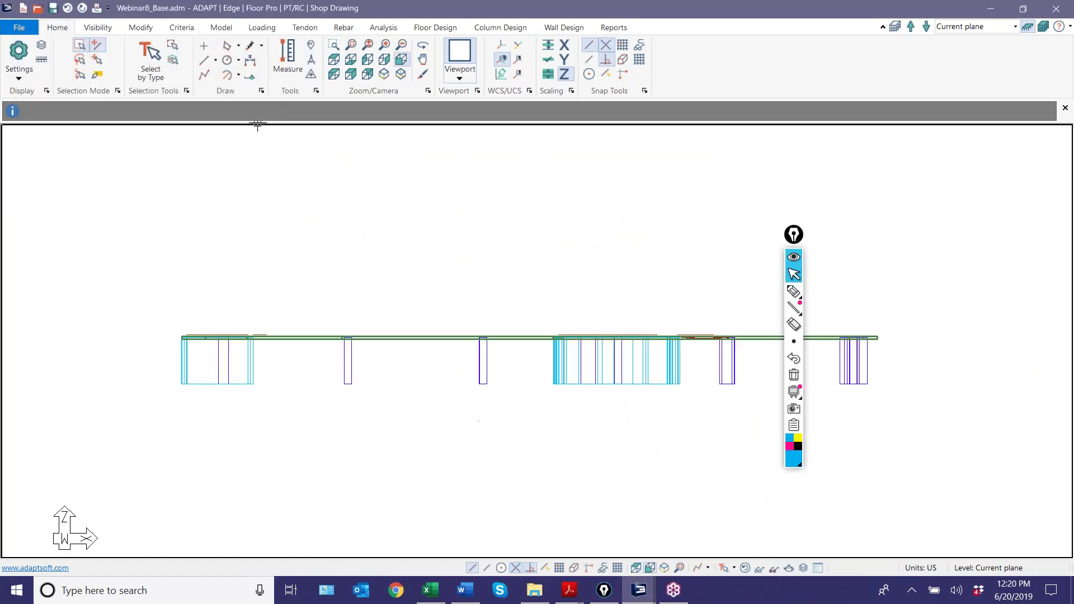
click(98, 27)
click(235, 58)
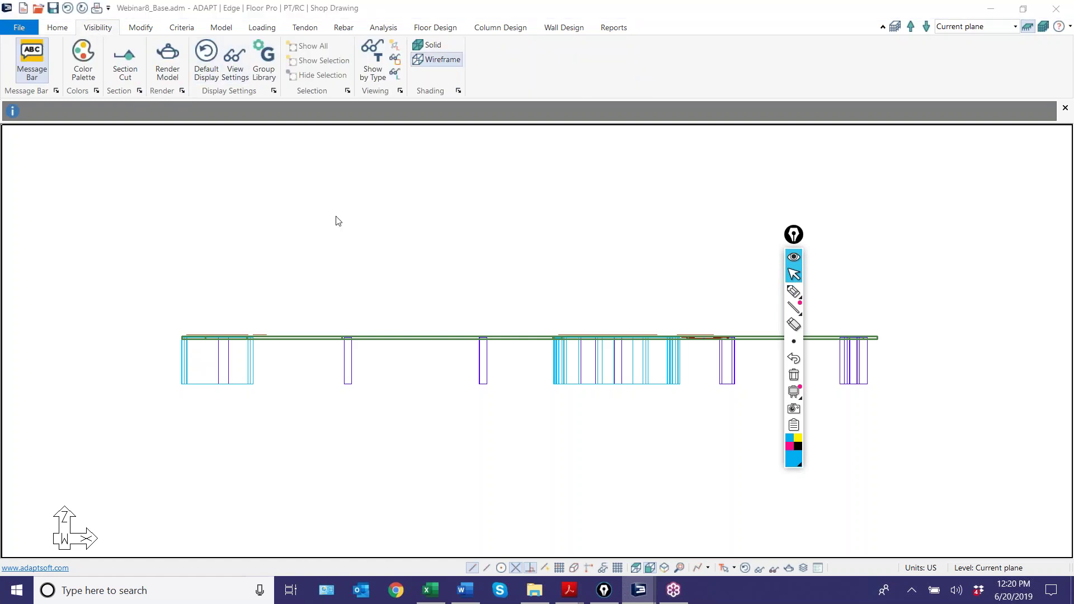
click(405, 265)
click(644, 484)
Examine the tendon's position within the slab relative to the current plane, and check its shape and vertical offset properties.
scroll(250, 359, up, 5)
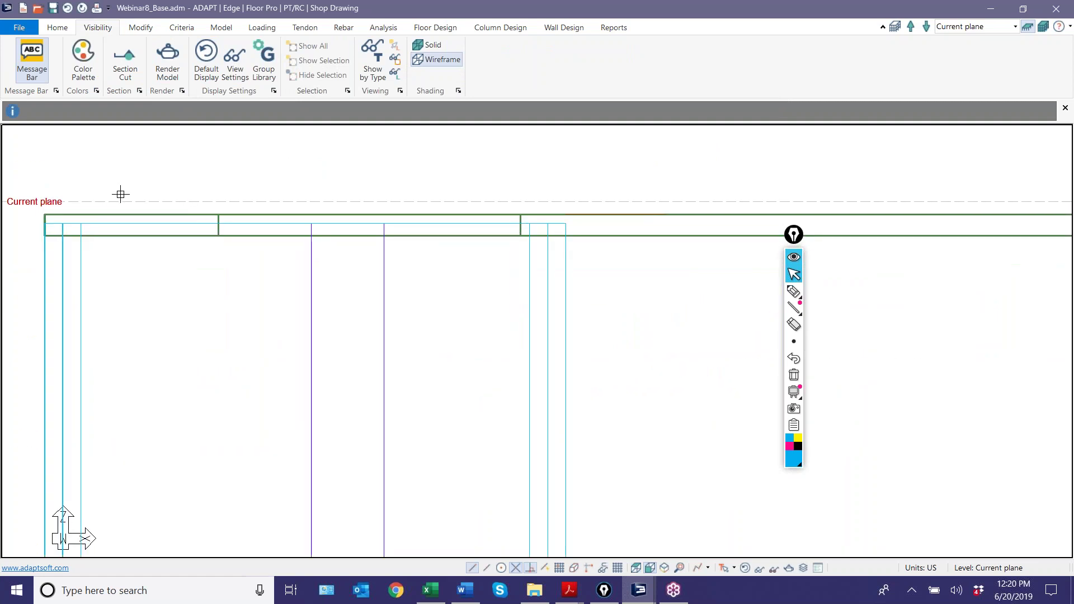
scroll(115, 324, down, 5)
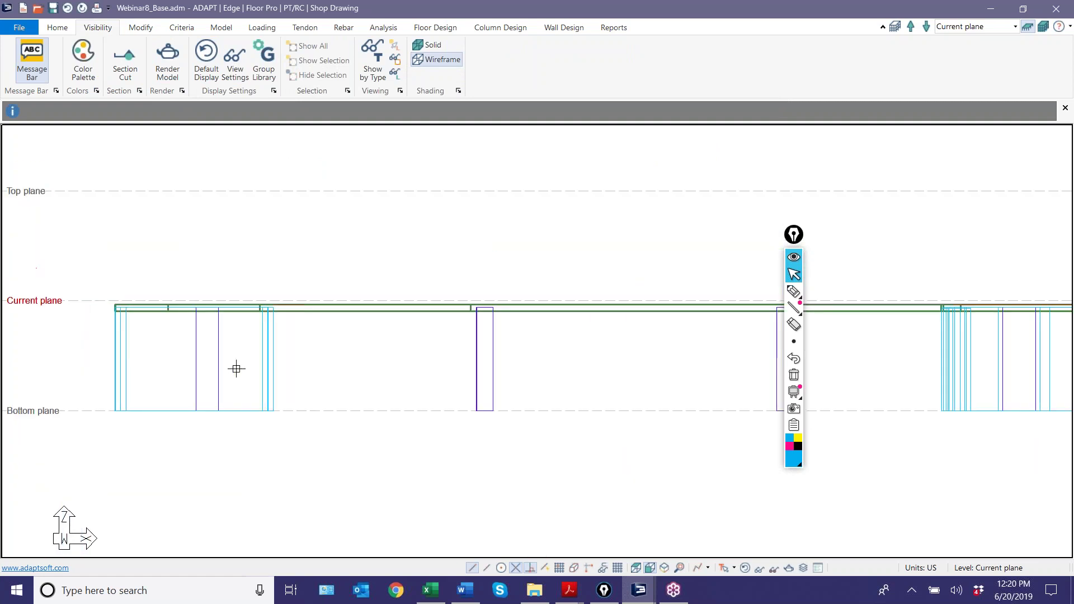
middle_drag(498, 378, 838, 355)
scroll(492, 263, up, 4)
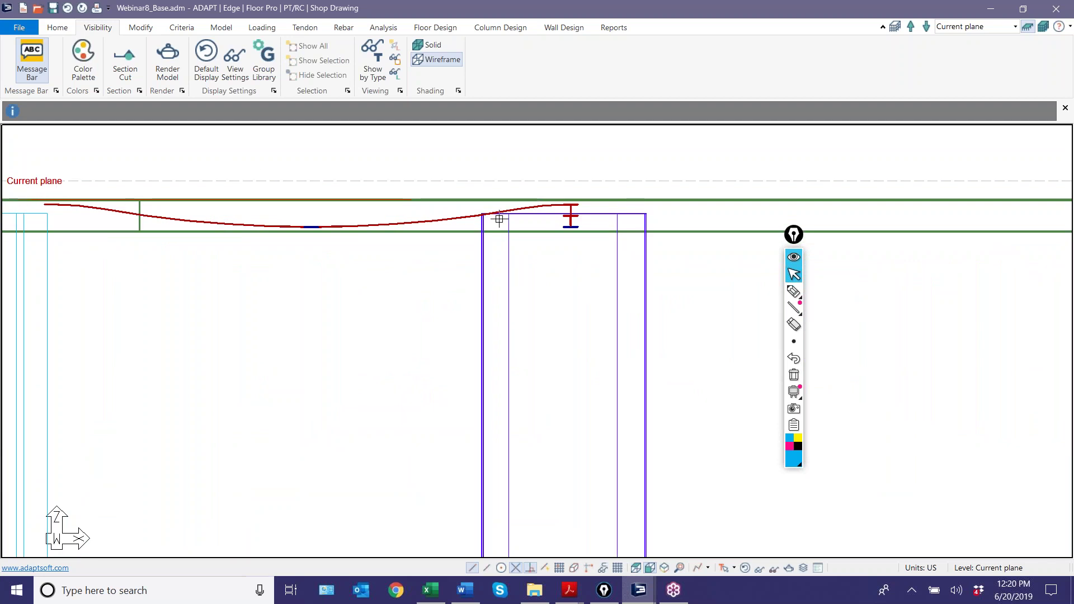
click(441, 221)
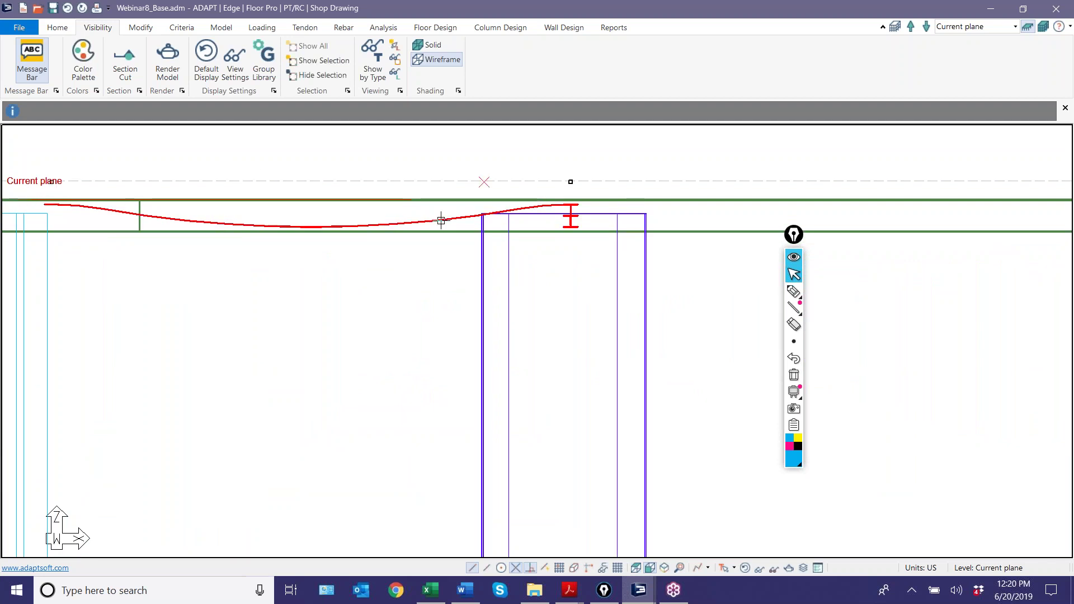
double_click(441, 221)
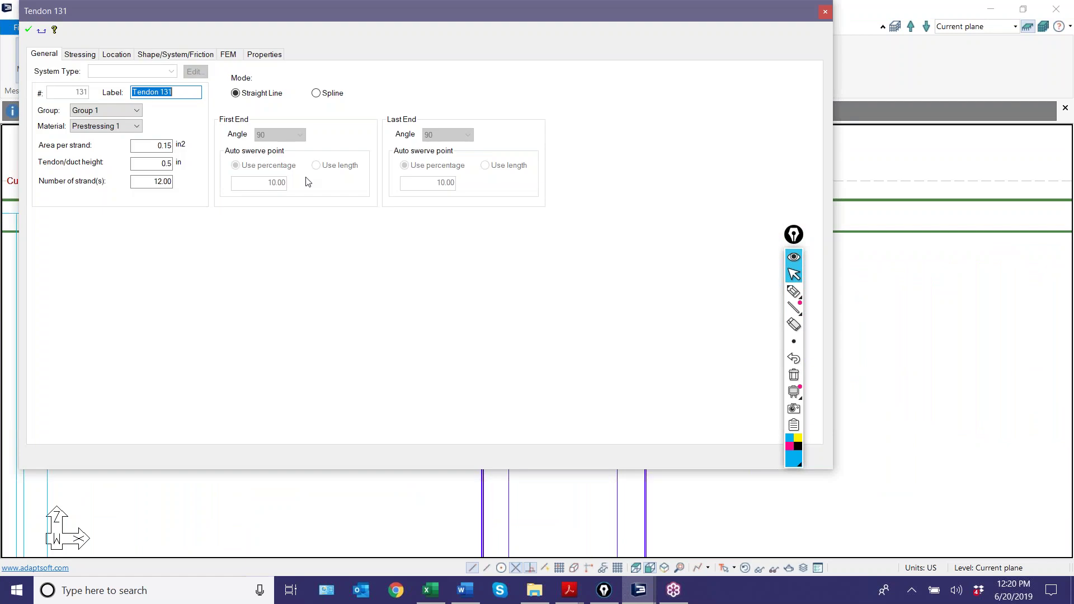
click(175, 53)
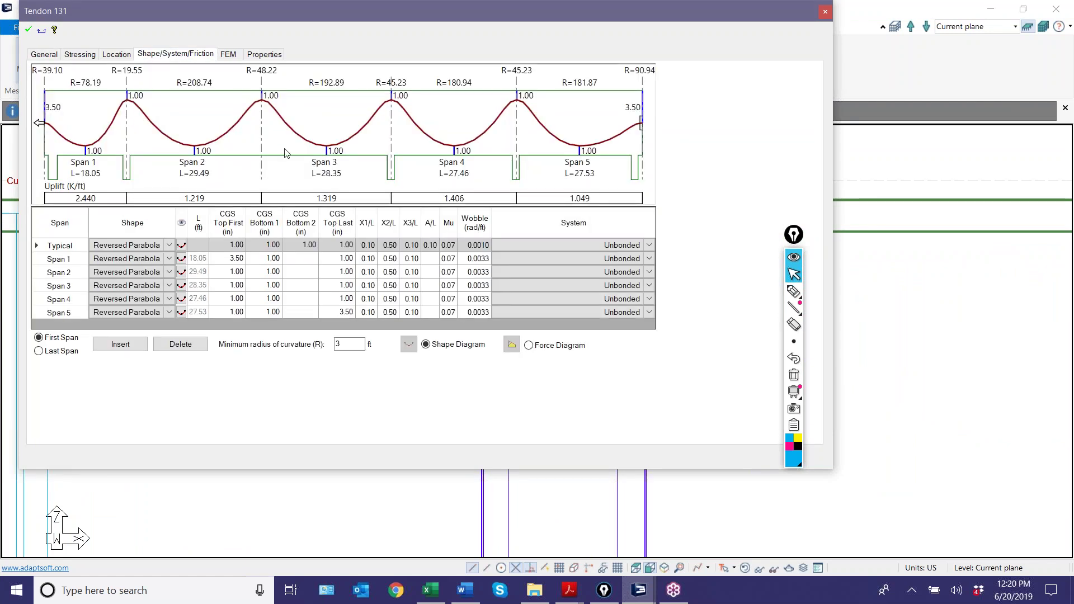
click(116, 54)
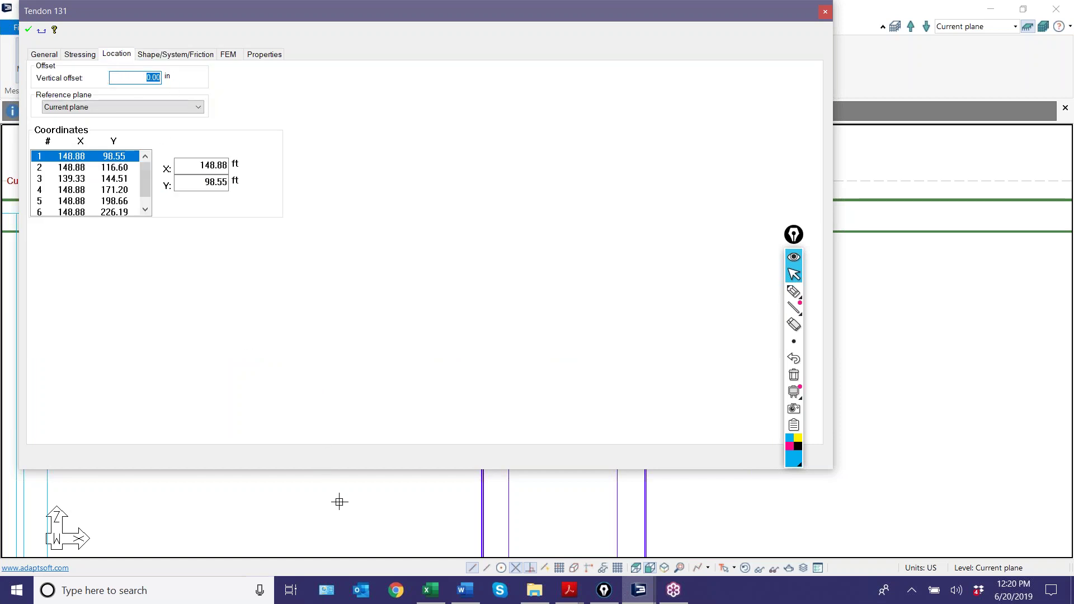
key(Return)
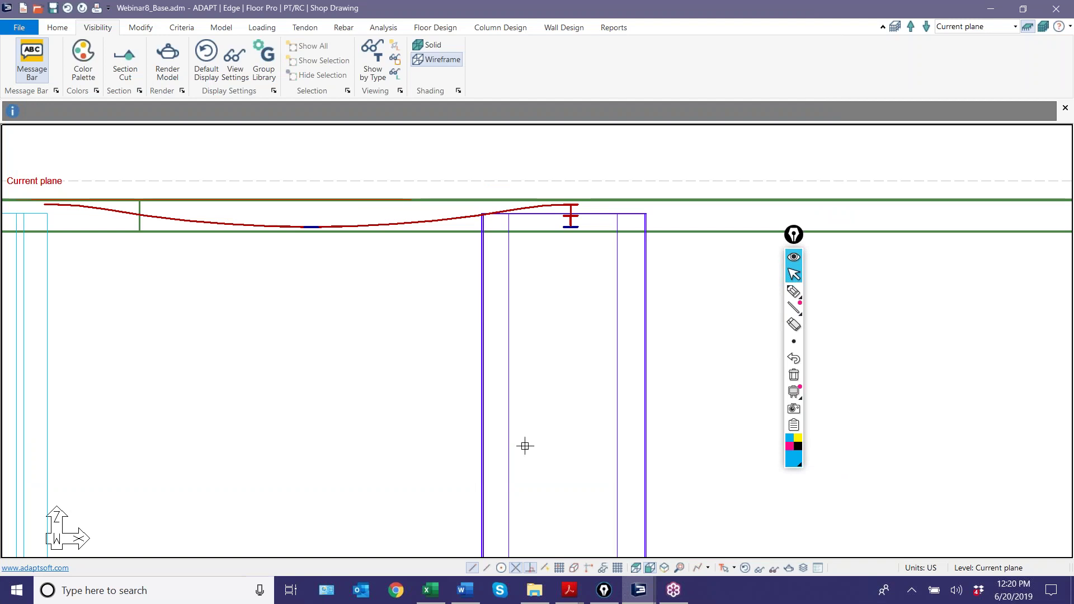
Return to the plan view and set the floor slab region's vertical offset to 0 in.
click(636, 568)
scroll(453, 429, down, 2)
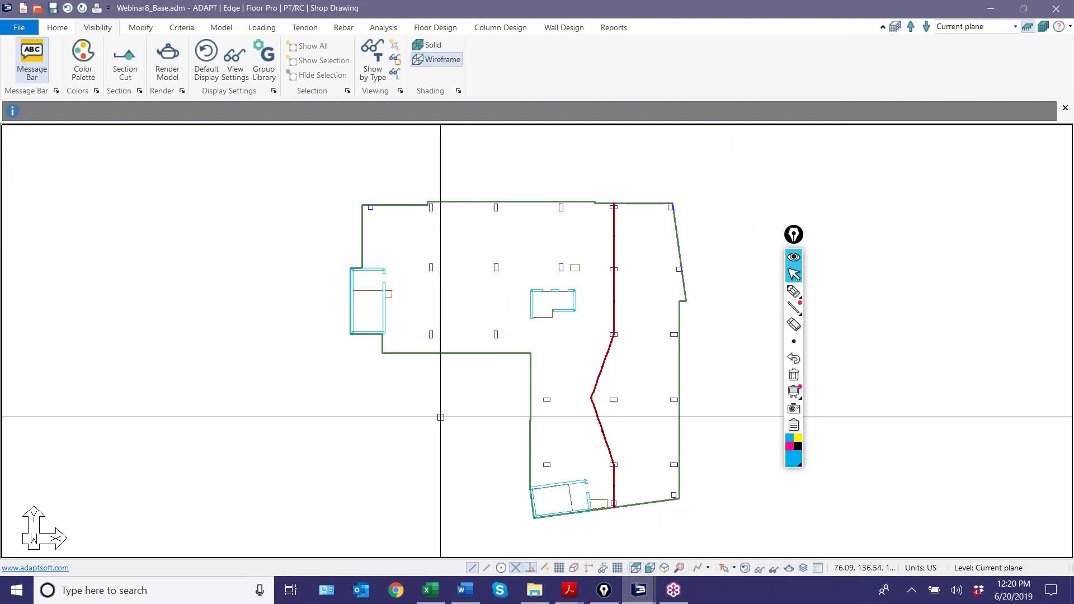
click(467, 351)
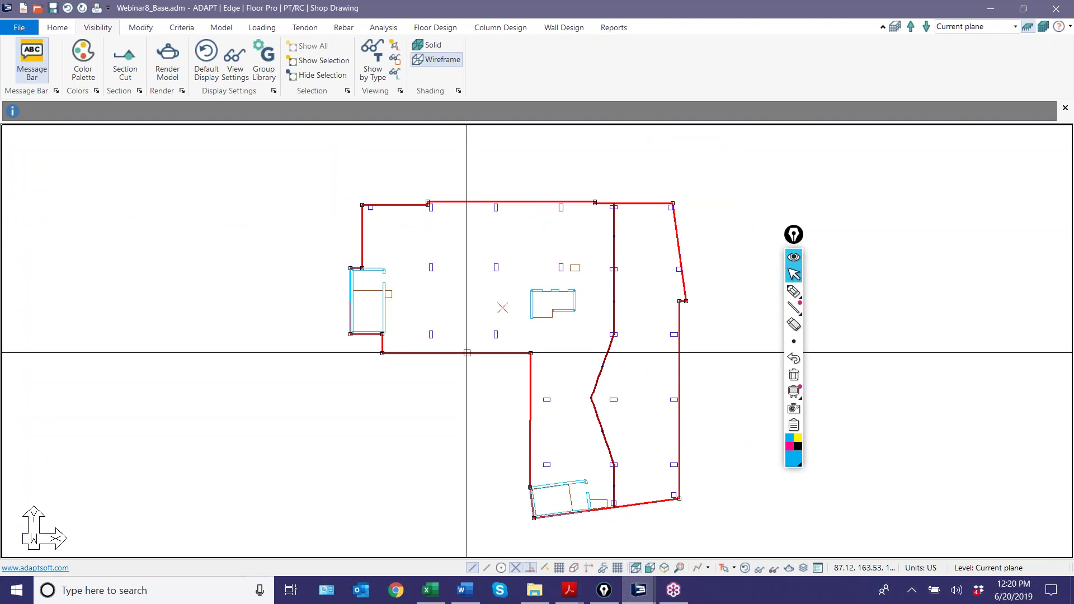
double_click(467, 353)
click(74, 60)
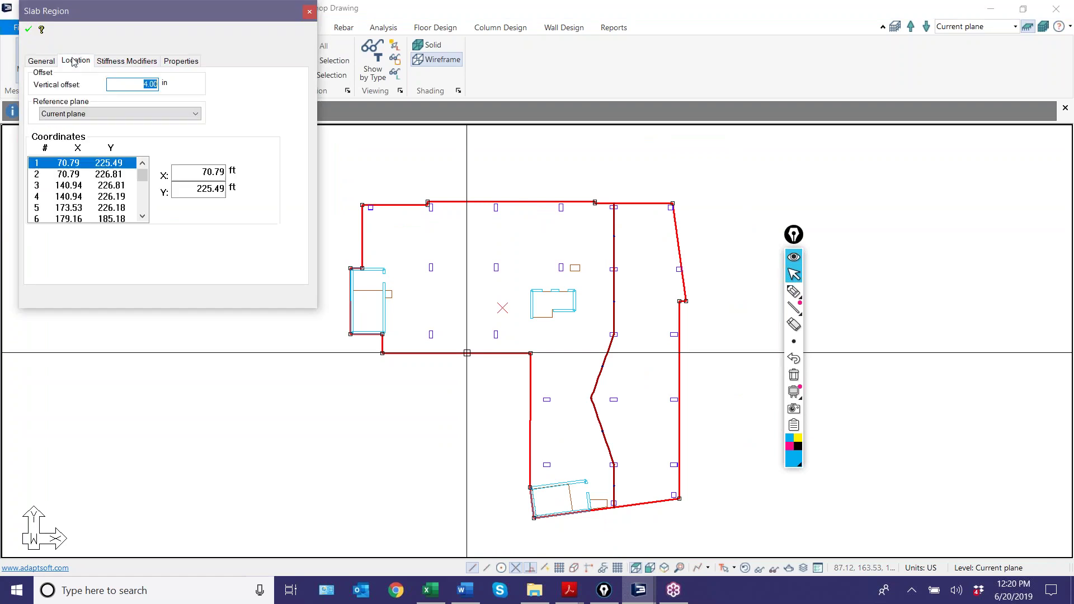
text(0)
click(28, 29)
Open the properties of the angled banded tendon, examine its shape, system and friction settings, and close them.
scroll(605, 227, up, 2)
click(600, 223)
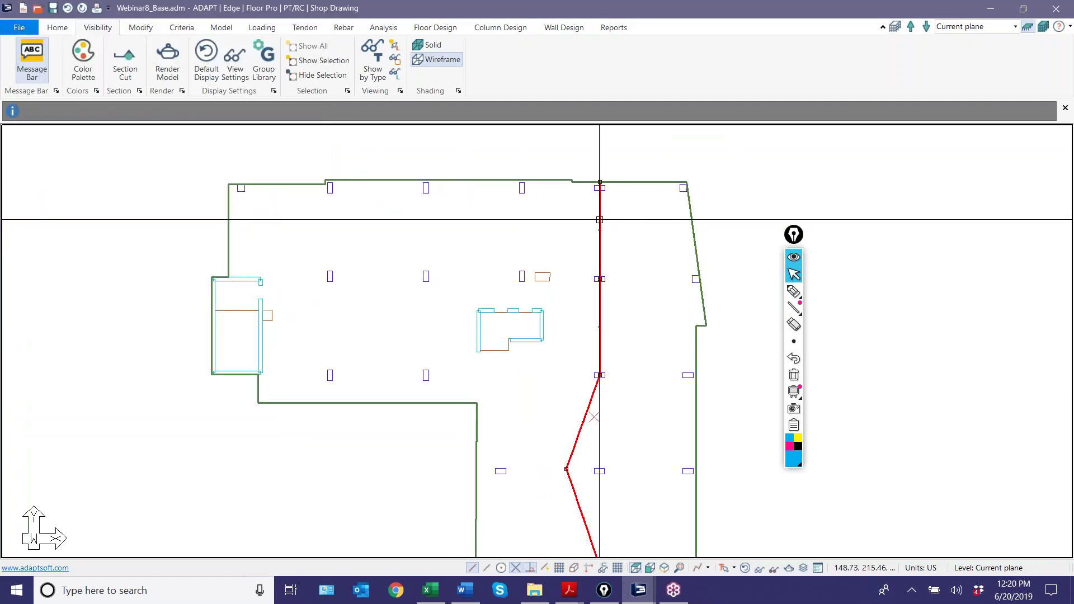
double_click(599, 219)
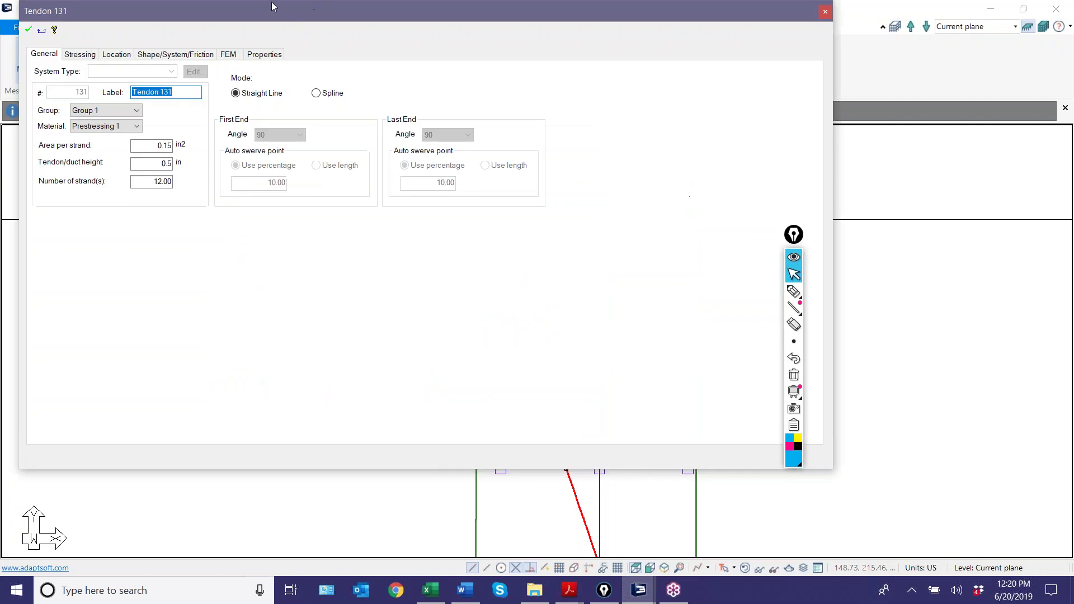
click(186, 53)
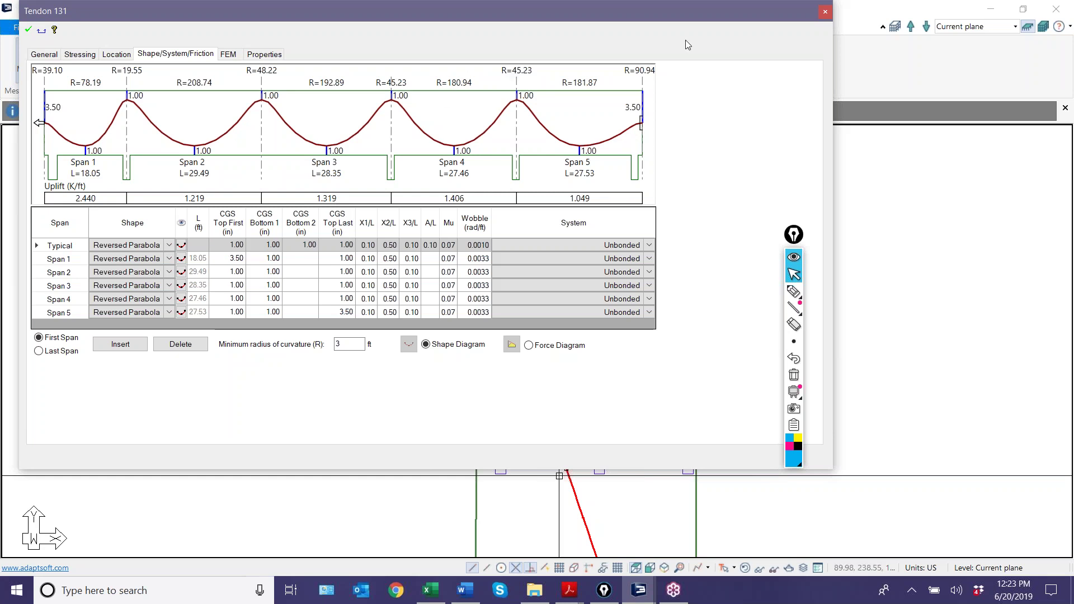
click(825, 13)
scroll(628, 239, down, 5)
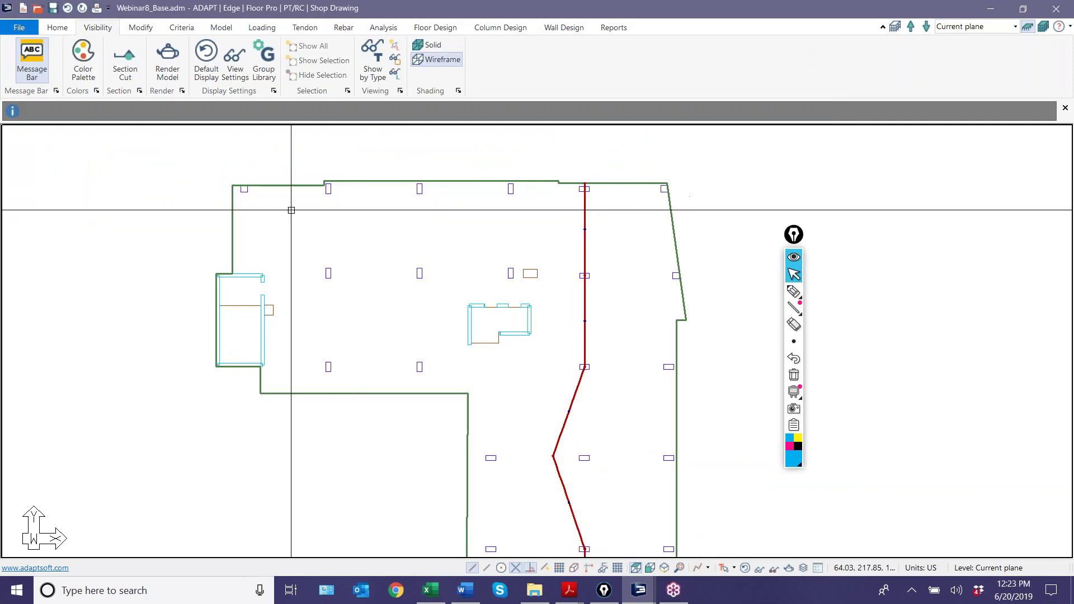
Open the results view for Webinar8_Base and look at the analysis result categories available for the slab.
click(384, 27)
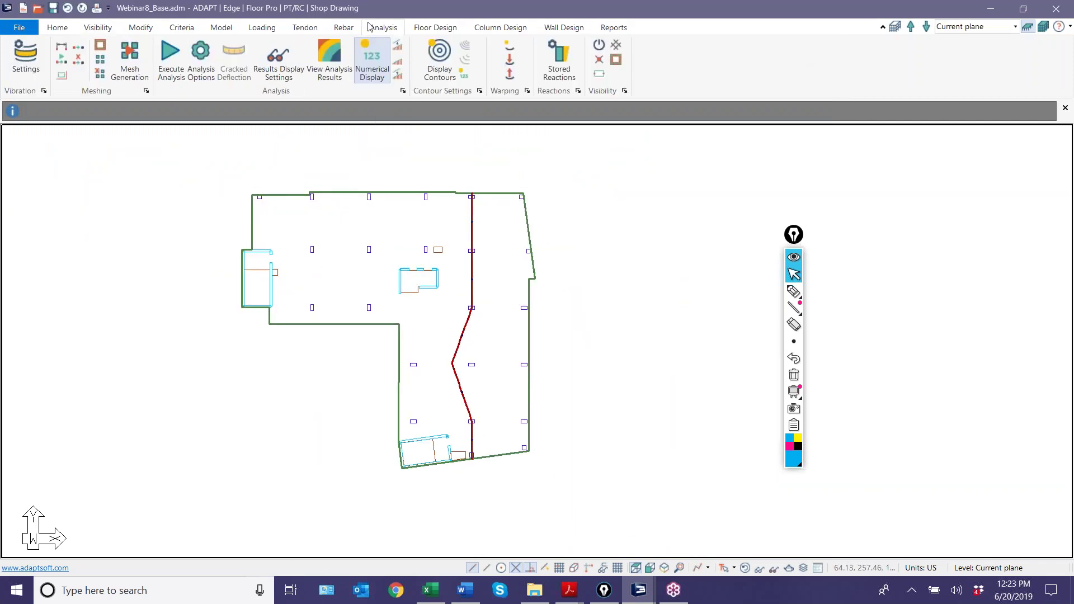
click(278, 61)
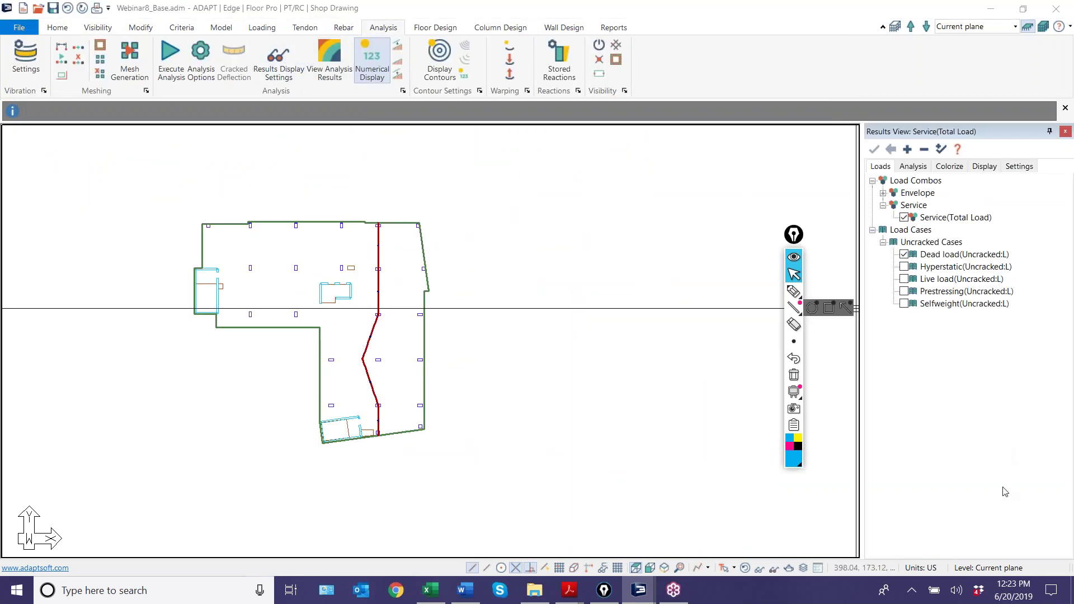
click(913, 166)
click(898, 180)
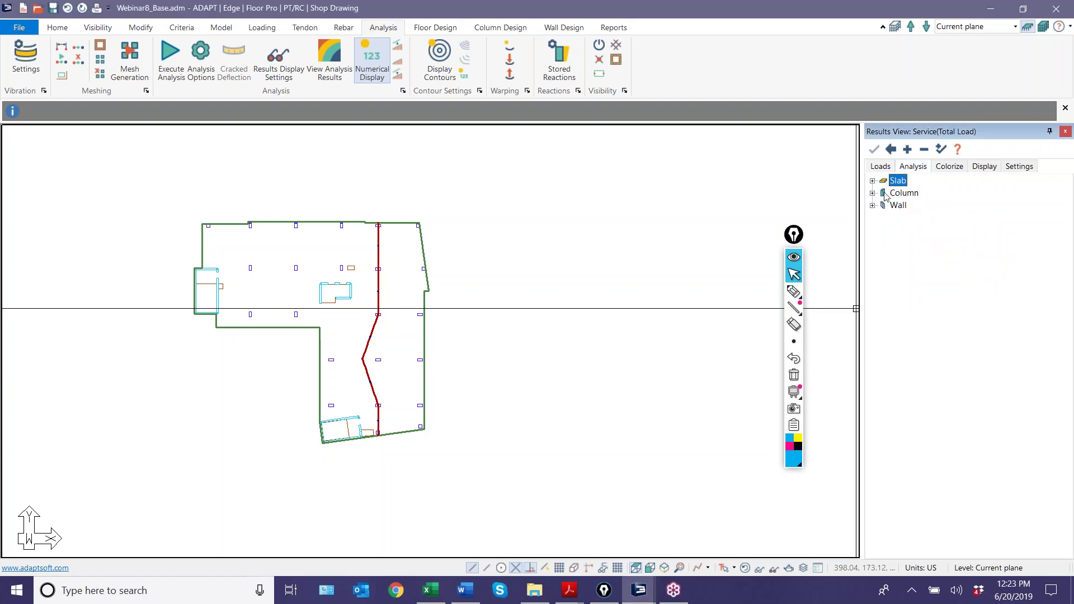
Switch to the Webinar8_Full model, show it in plan view and reset it to the default display.
click(639, 590)
click(583, 537)
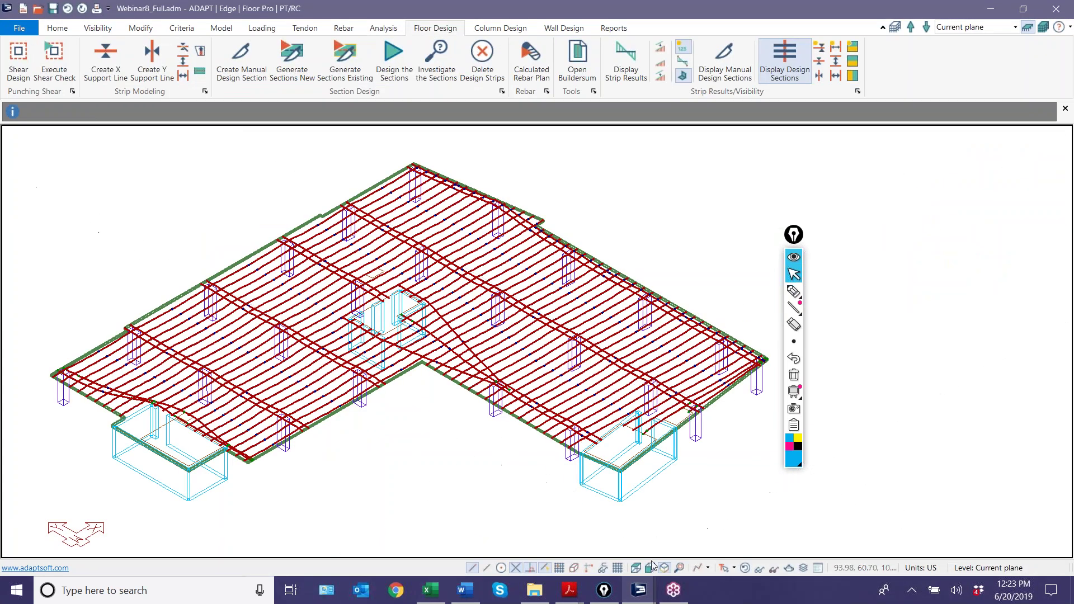
click(636, 567)
middle_drag(630, 555, 517, 523)
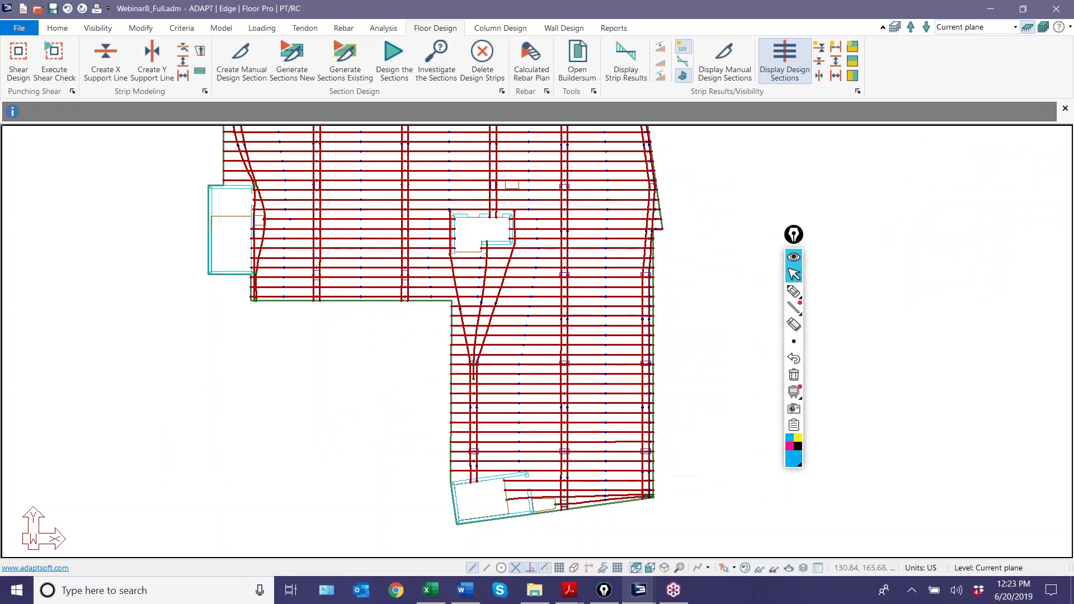
click(745, 567)
Open the results view and expand the Balanced Loading results under Design Sections.
click(383, 28)
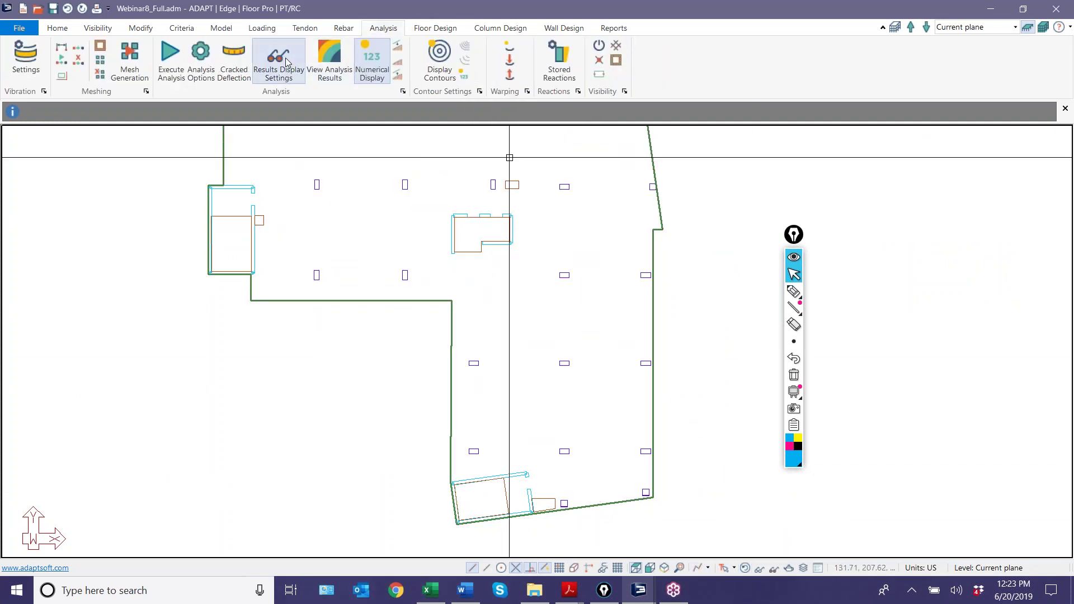
click(912, 167)
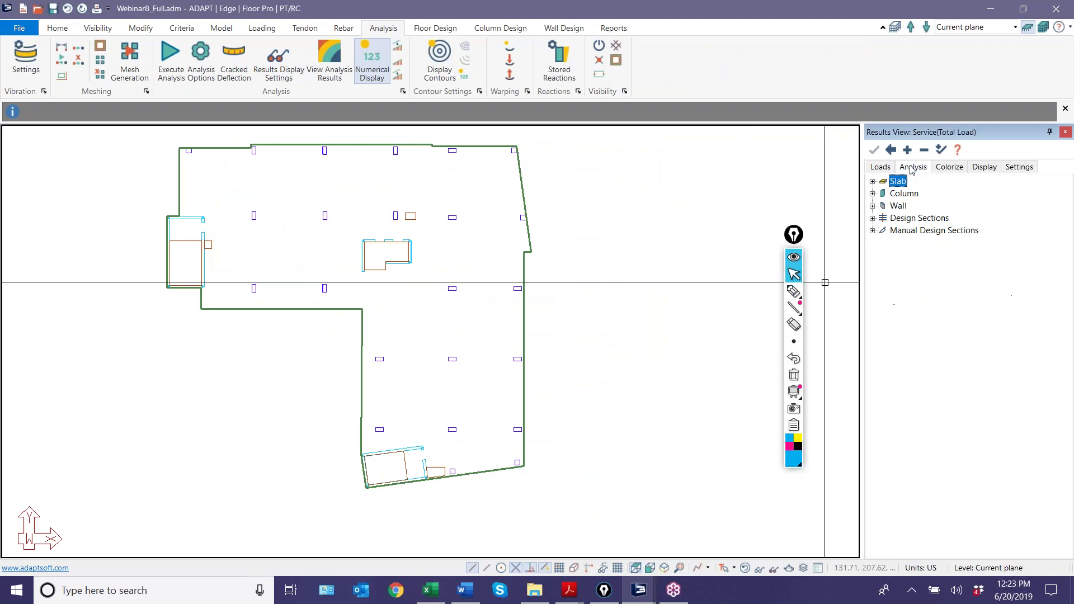
click(872, 218)
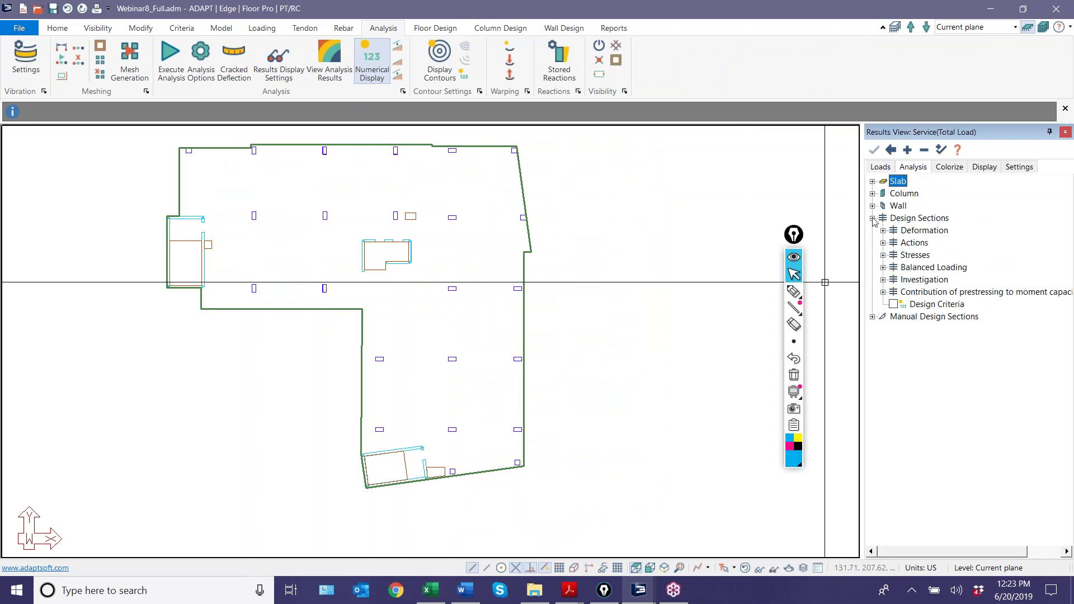
click(883, 267)
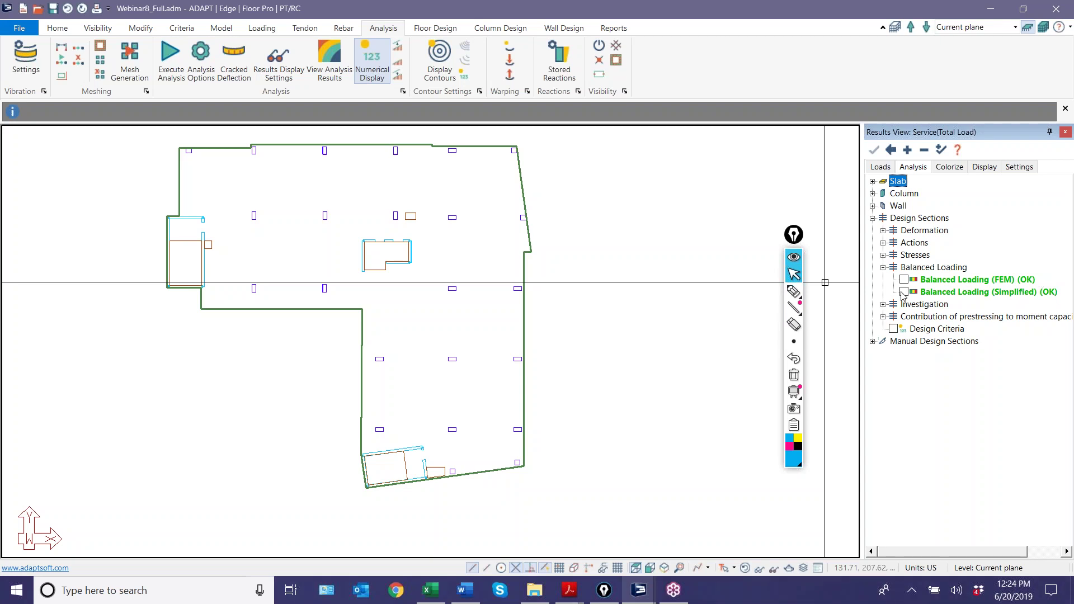
Display the design sections of the X-direction support lines on the slab plan.
click(443, 33)
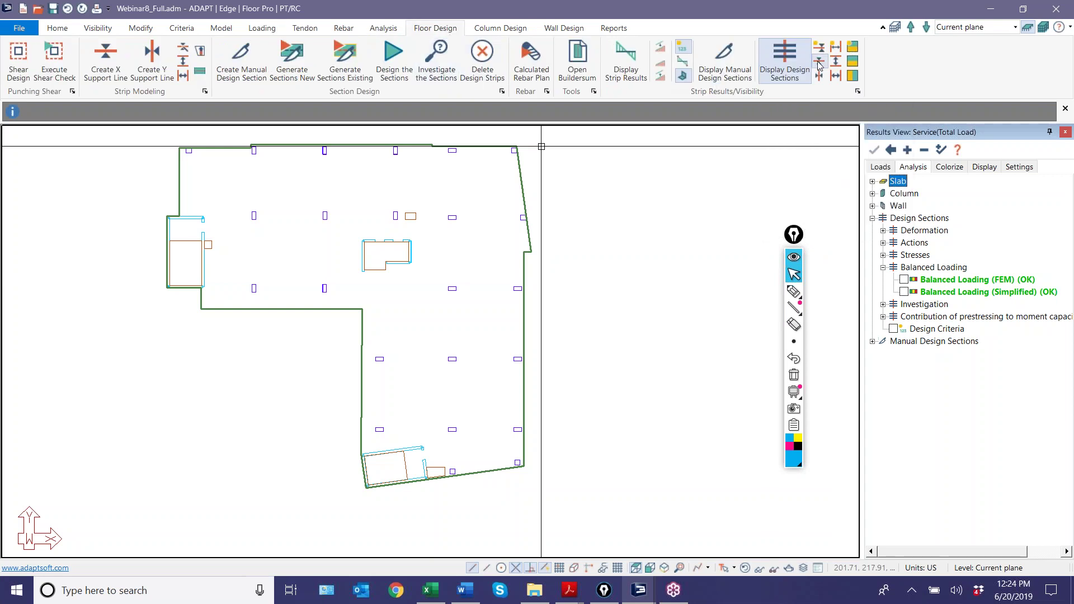
click(785, 61)
scroll(367, 233, up, 5)
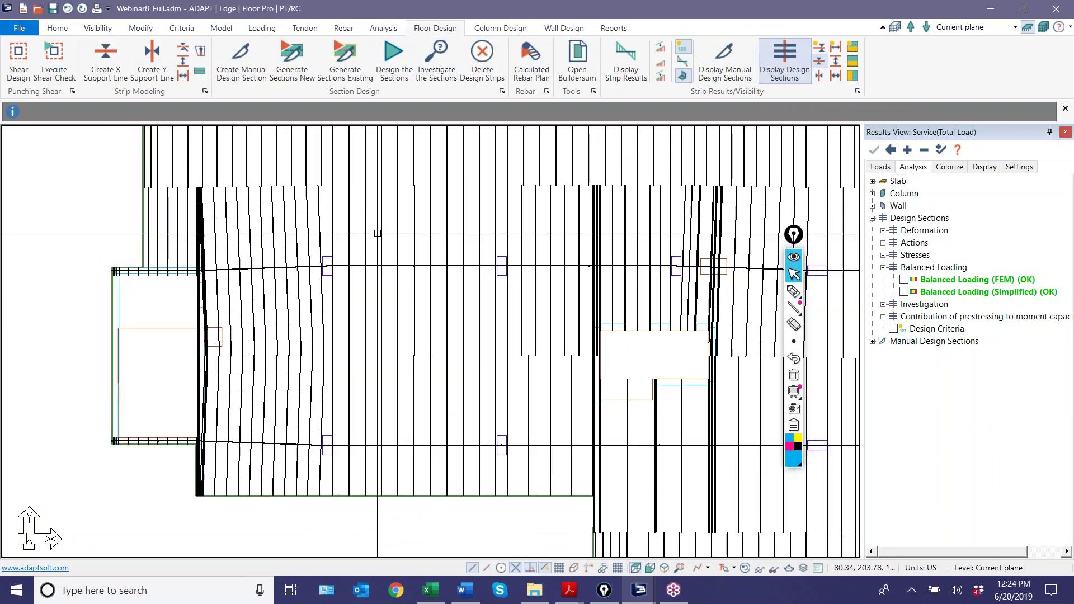
Annotate in blue a slab region around an interior column with horizontal and vertical tendon lines, and mark the Balanced Loading (Simplified) result.
click(793, 291)
mouse_move(333, 183)
mouse_down()
mouse_move(327, 303)
mouse_move(517, 322)
mouse_move(512, 207)
mouse_move(330, 186)
mouse_up()
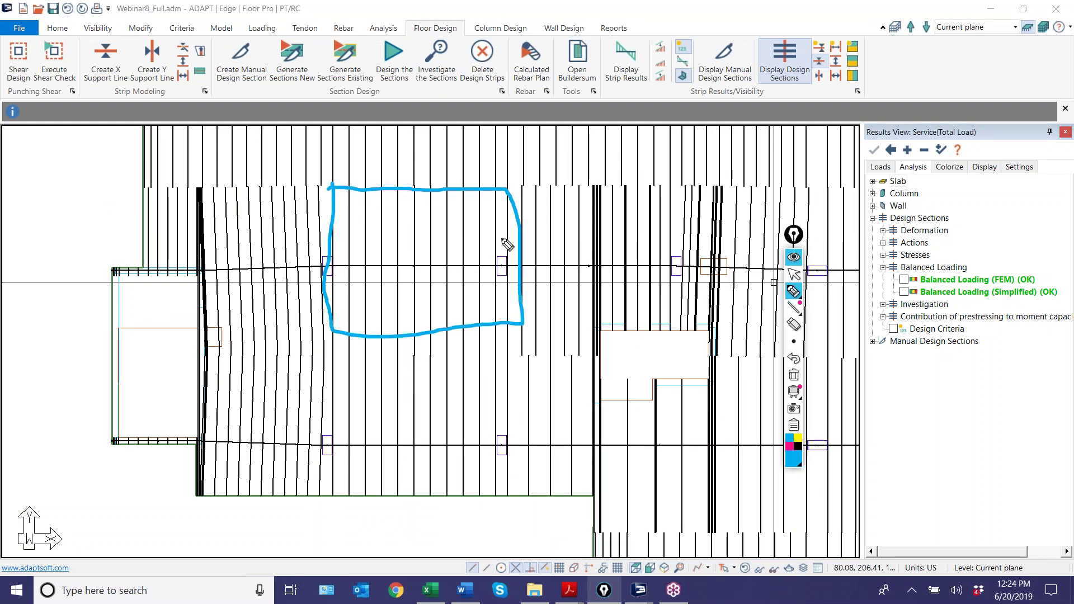
drag(333, 206, 537, 214)
drag(339, 231, 492, 238)
drag(351, 258, 503, 262)
drag(365, 280, 495, 281)
drag(351, 317, 514, 310)
drag(484, 149, 490, 222)
drag(494, 264, 508, 378)
drag(508, 138, 509, 413)
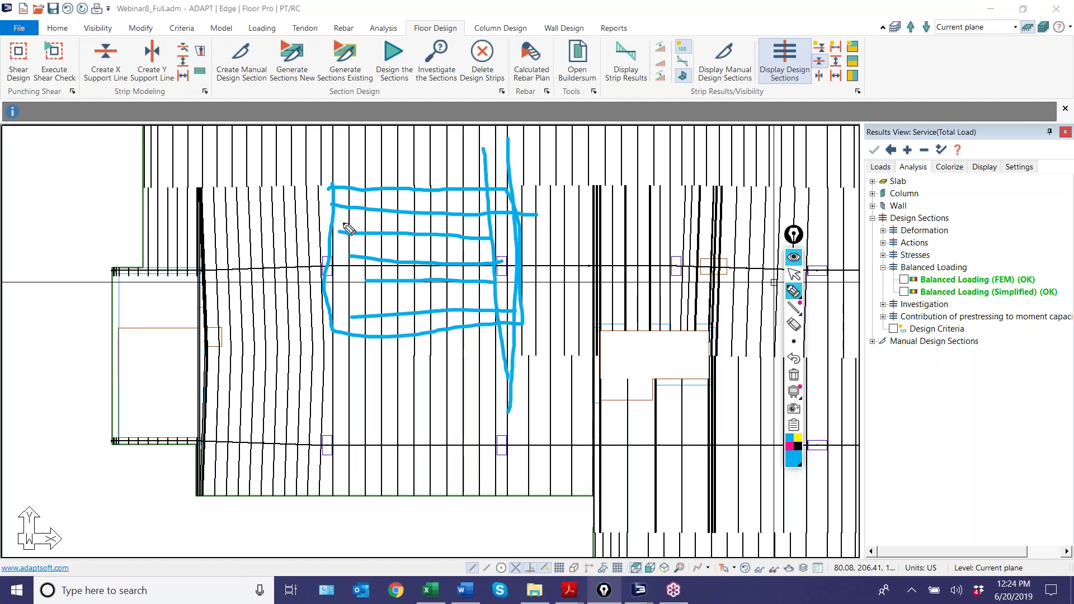
drag(351, 163, 356, 393)
drag(309, 178, 324, 357)
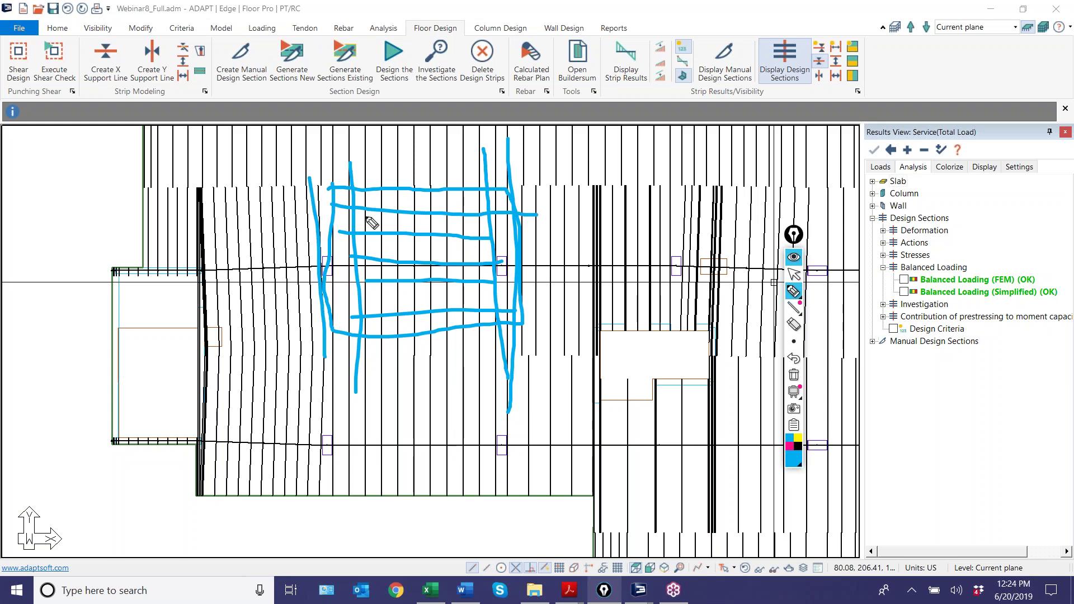
mouse_move(901, 288)
mouse_down()
mouse_move(906, 297)
mouse_move(913, 289)
mouse_up()
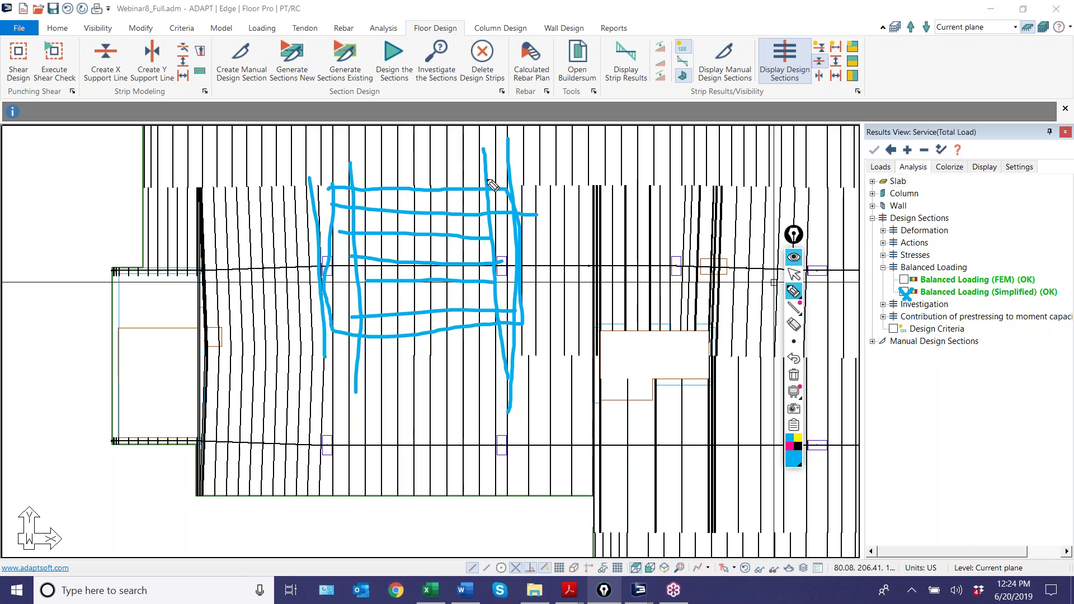
Sketch a curved magenta tendon with arrows across the annotated column region, and clear all annotations from the screen.
click(789, 446)
mouse_move(479, 100)
mouse_down()
mouse_move(467, 149)
mouse_move(505, 232)
mouse_move(501, 436)
mouse_up()
mouse_move(514, 212)
mouse_down()
mouse_move(494, 214)
mouse_move(504, 166)
mouse_move(506, 185)
mouse_up()
mouse_move(474, 187)
mouse_down()
mouse_move(514, 200)
mouse_move(485, 230)
mouse_move(497, 239)
mouse_up()
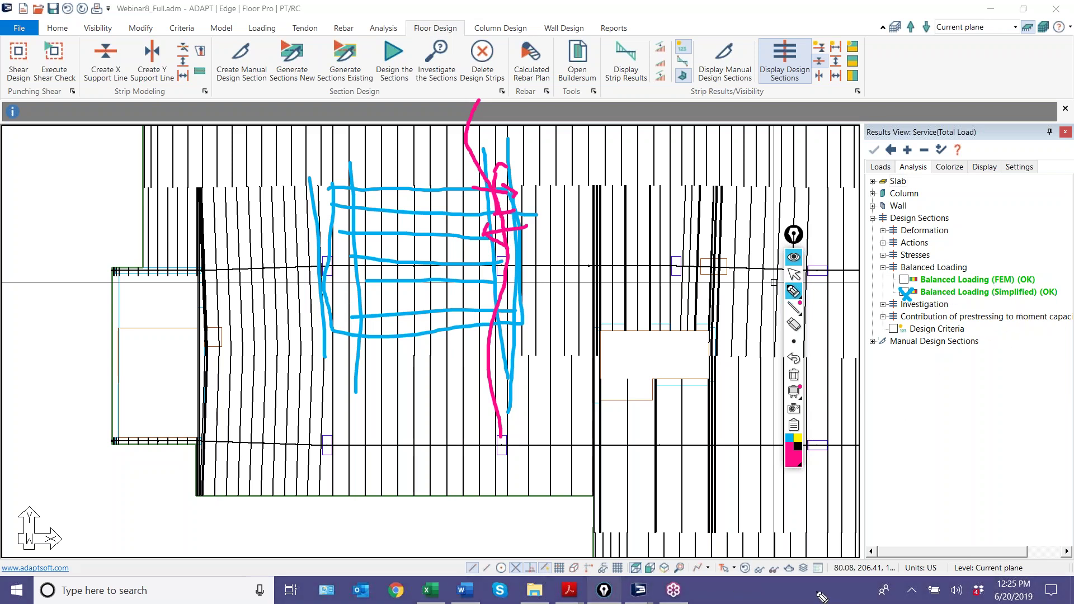
click(794, 375)
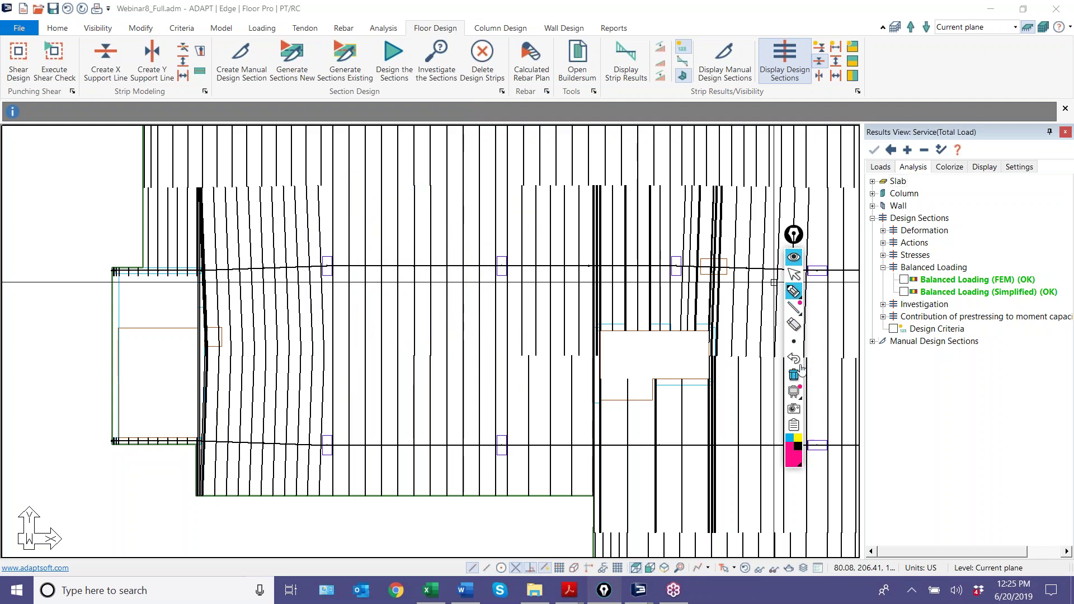
click(794, 274)
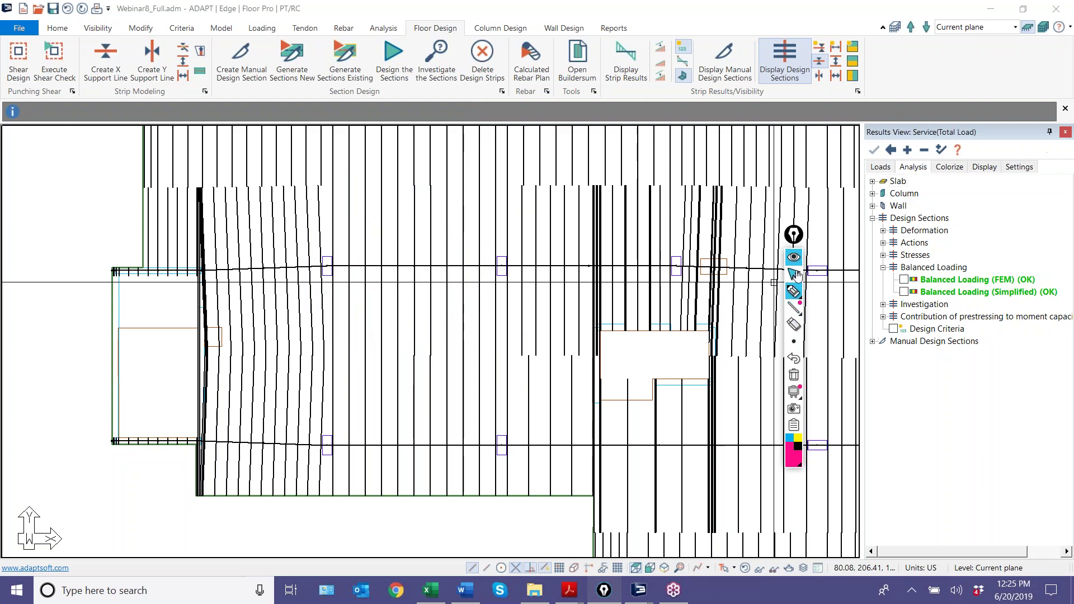
Close the results view of the Webinar8_Full model and switch back to the Webinar8_Base model.
click(1064, 134)
mouse_move(639, 590)
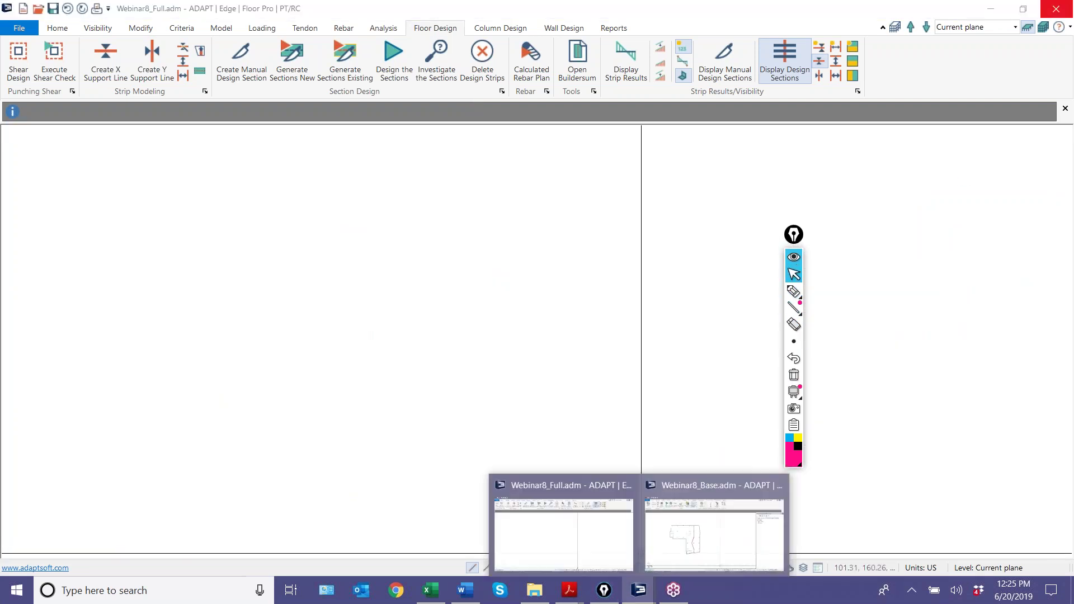
click(715, 552)
scroll(675, 384, up, 3)
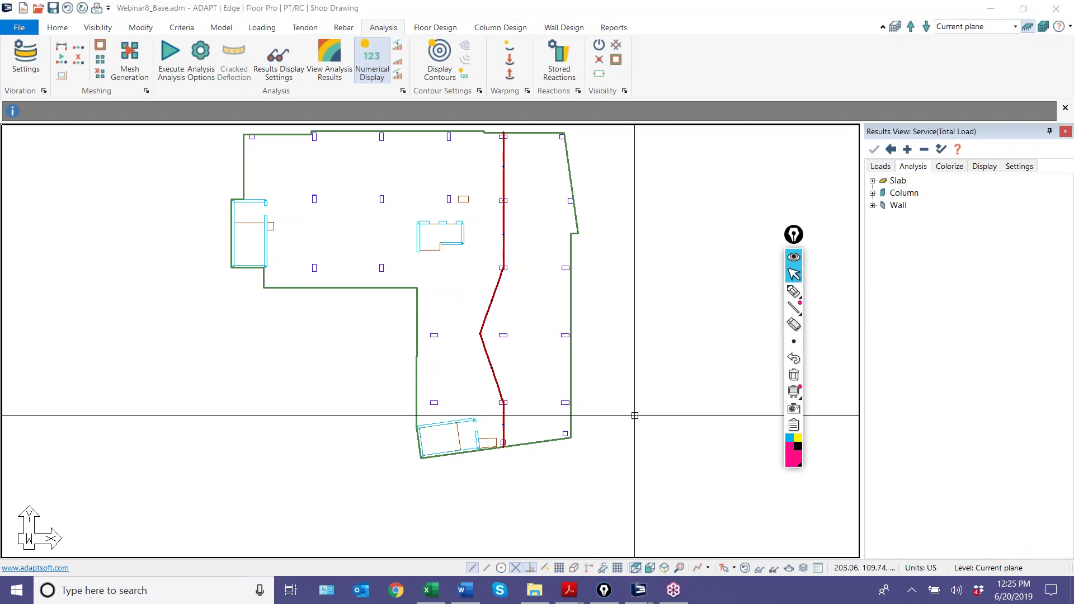
Open the angled tendon's properties and review its shape settings and the FEM component contribution options.
click(501, 235)
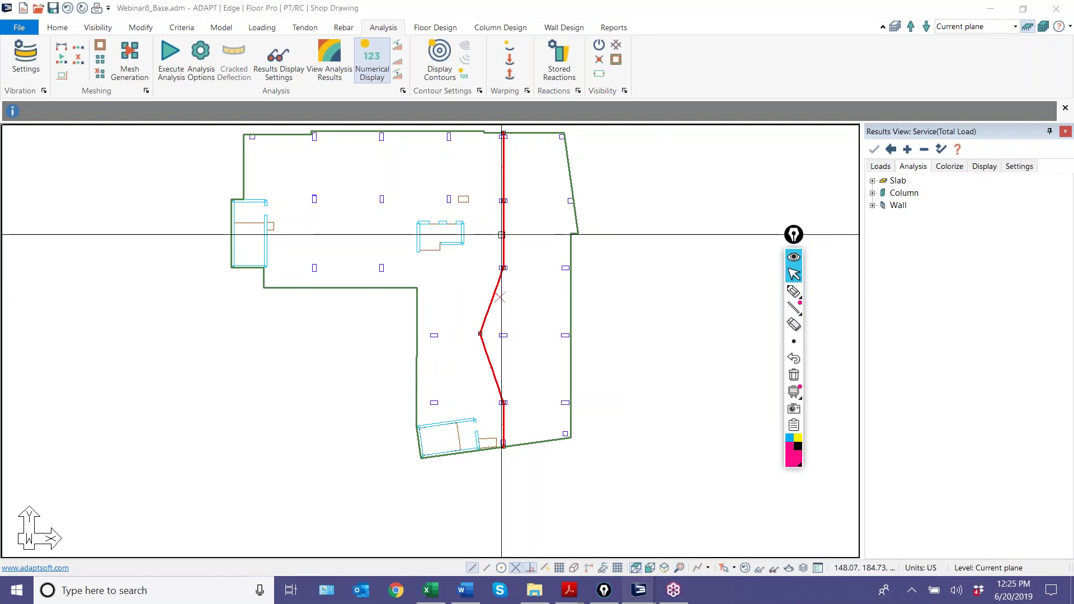
double_click(501, 235)
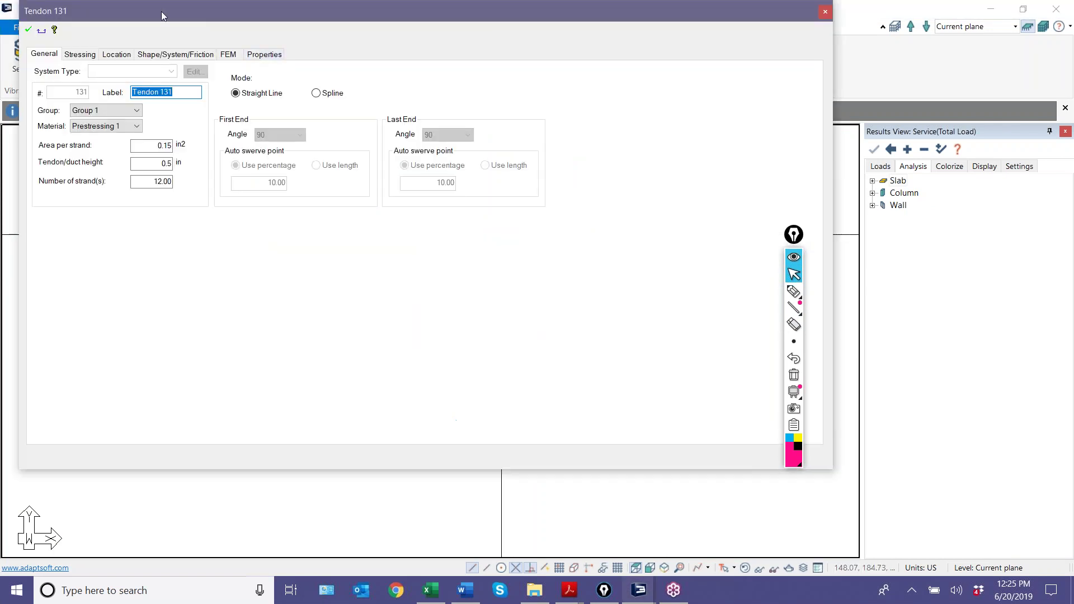
click(175, 56)
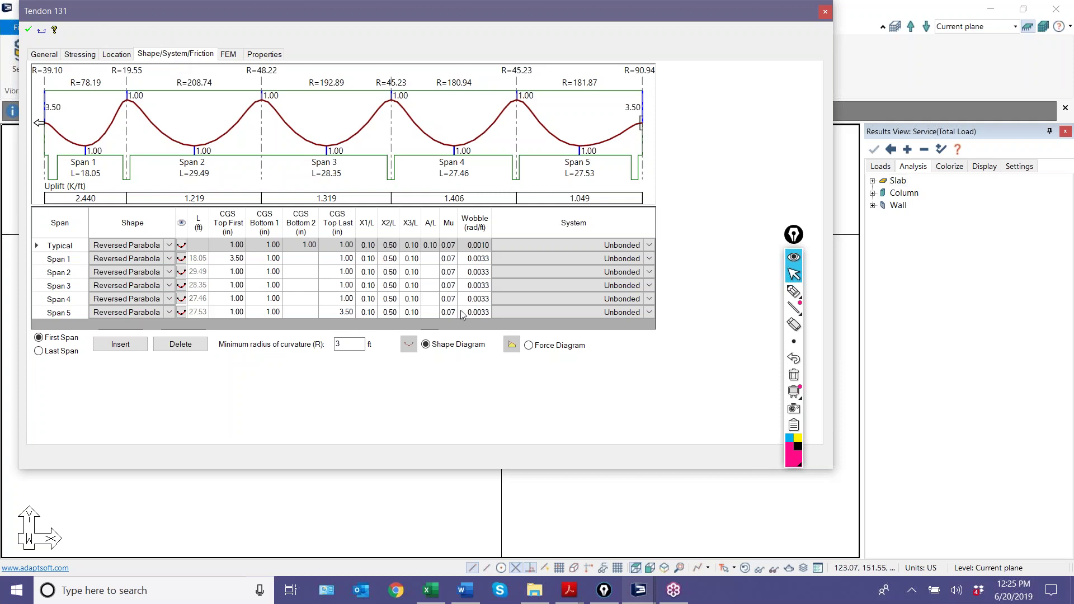
click(229, 55)
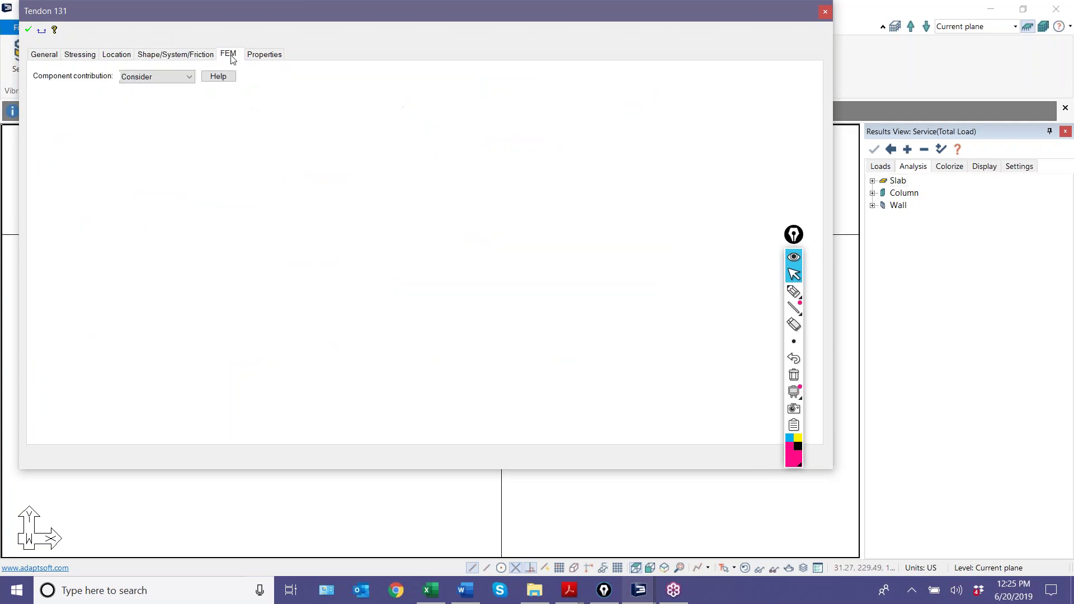
click(155, 80)
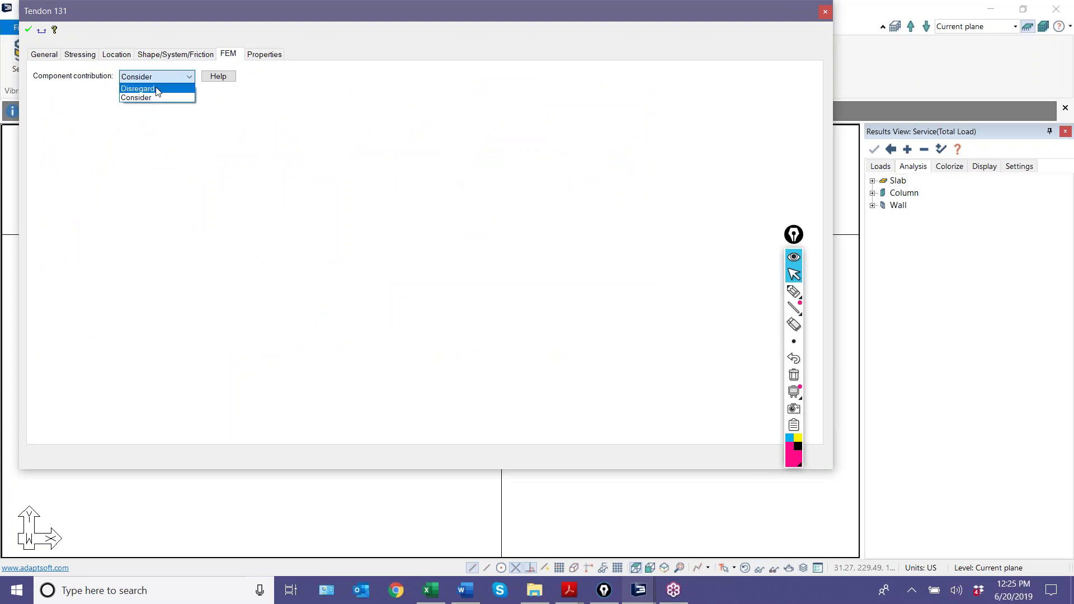
click(174, 55)
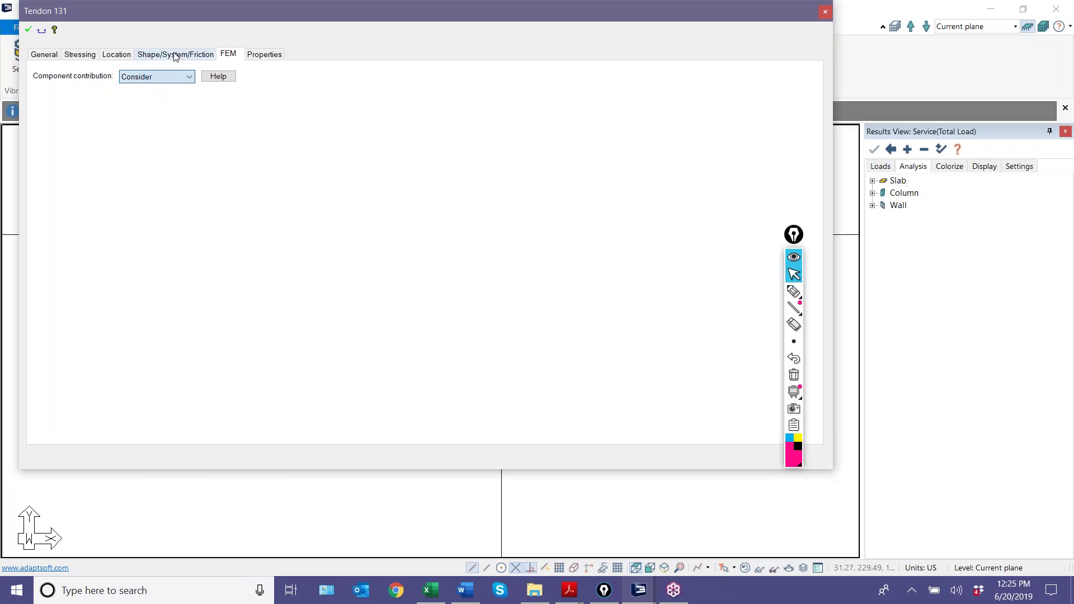
click(176, 56)
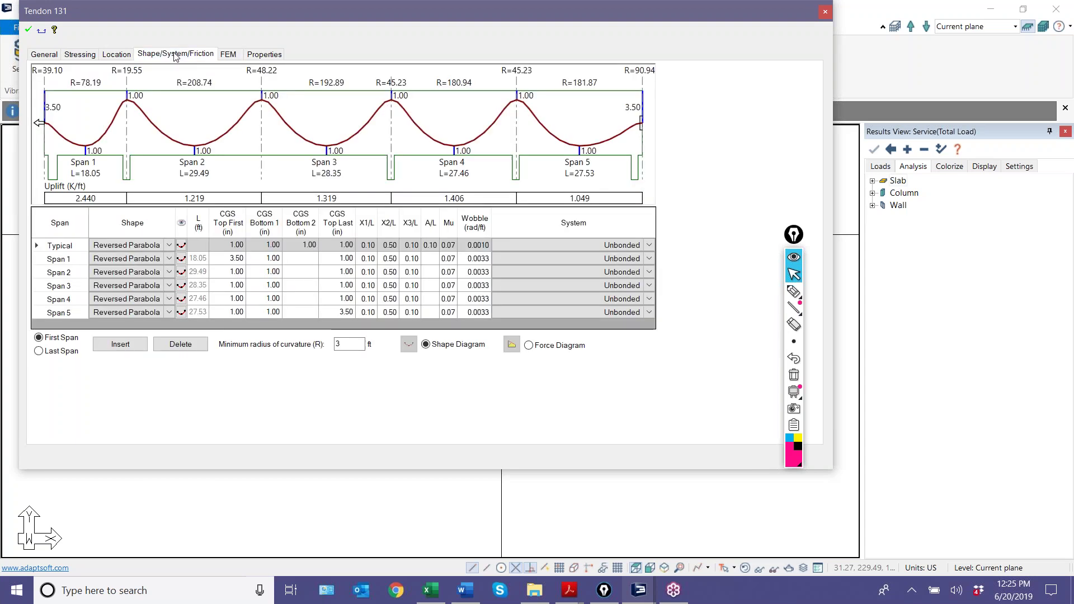
Review the tendon's layer and line display properties and the shape types available for Span 1.
click(264, 54)
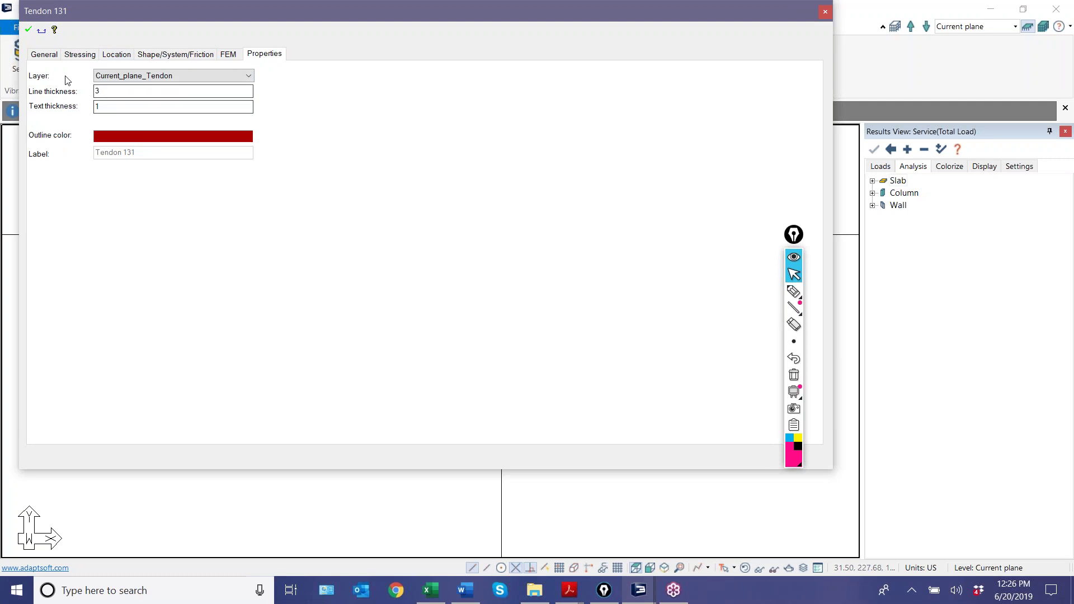
click(162, 53)
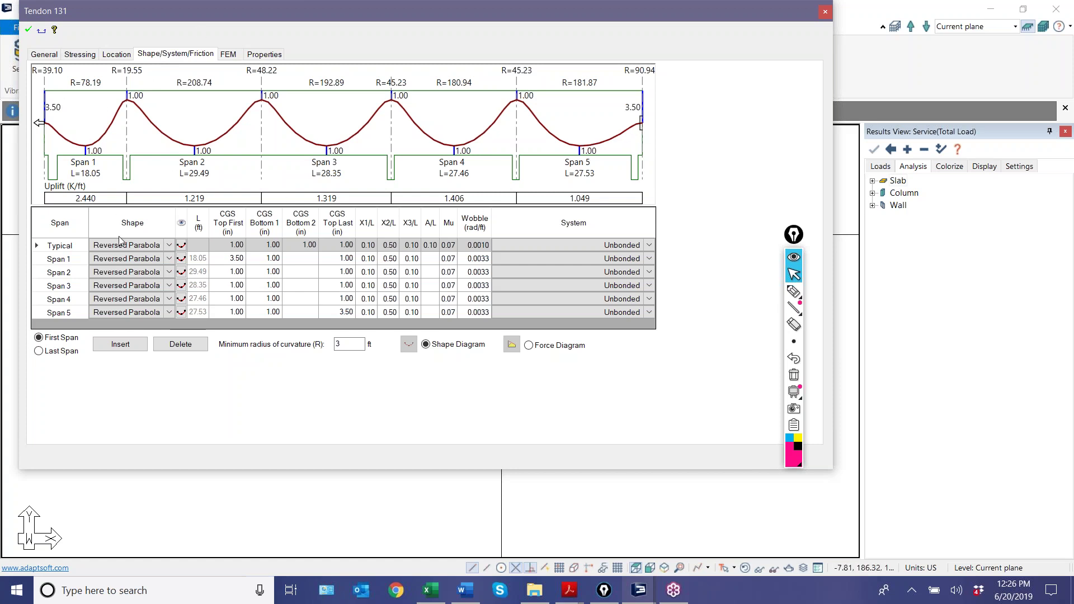
click(167, 260)
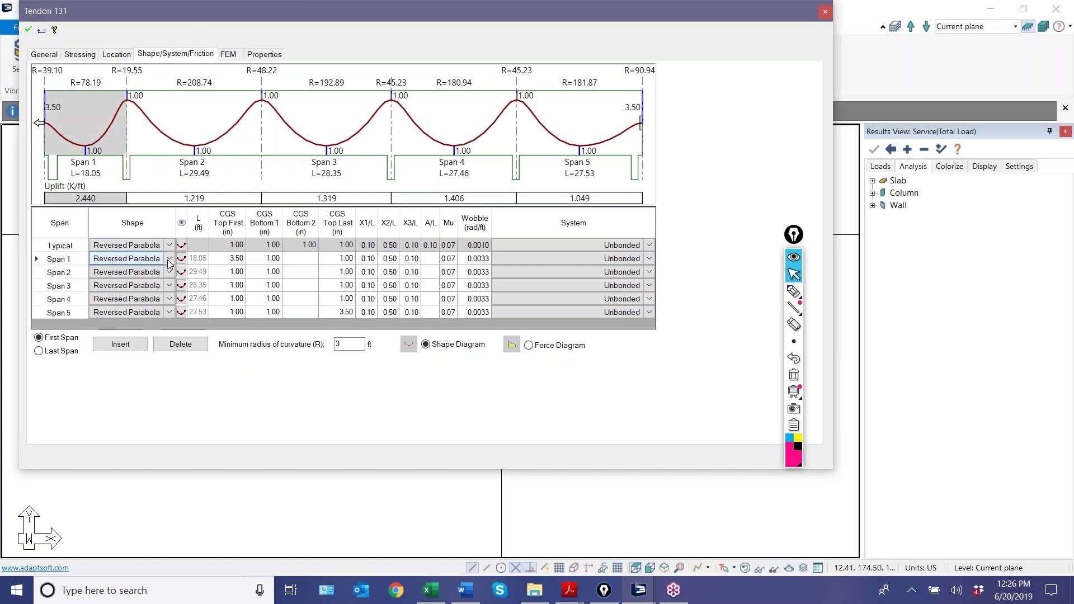
click(168, 261)
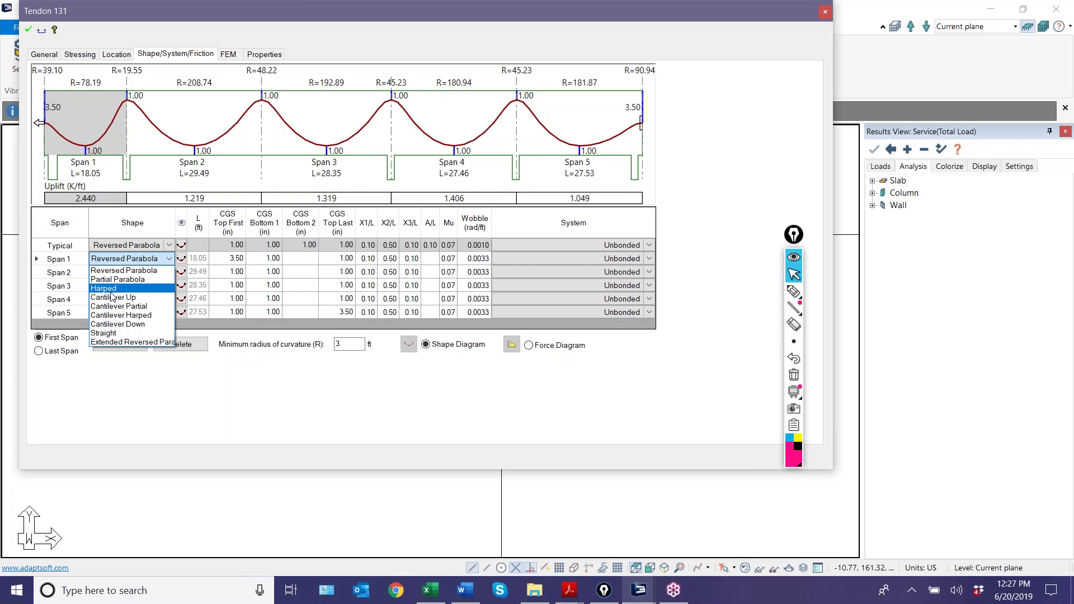
click(347, 274)
click(347, 273)
Check Span 1's X1/L ratio and view the Reversed Parabola shape definition for that span.
click(368, 259)
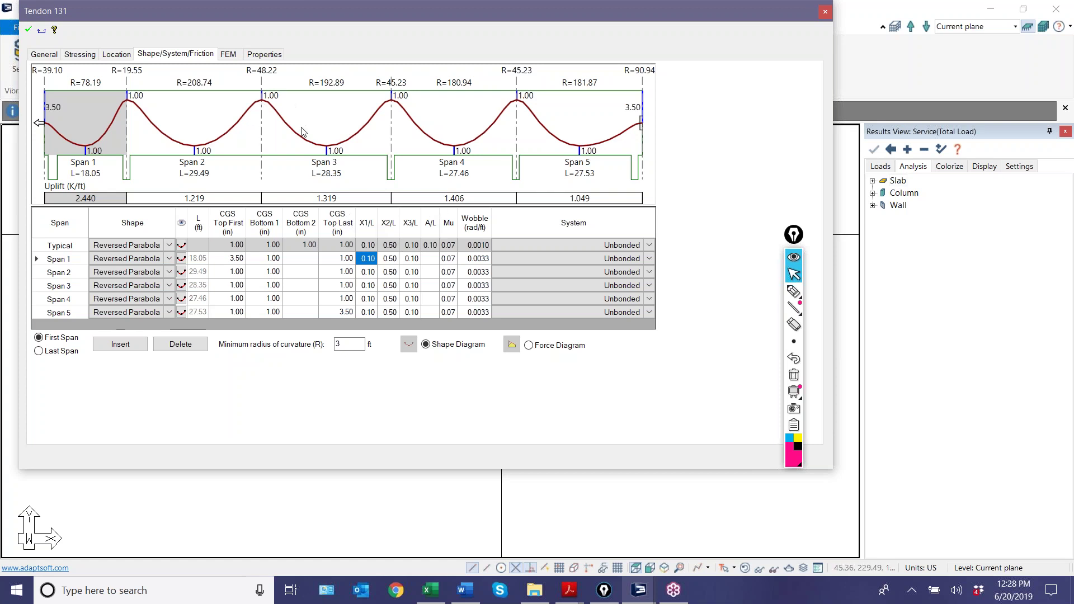
click(181, 259)
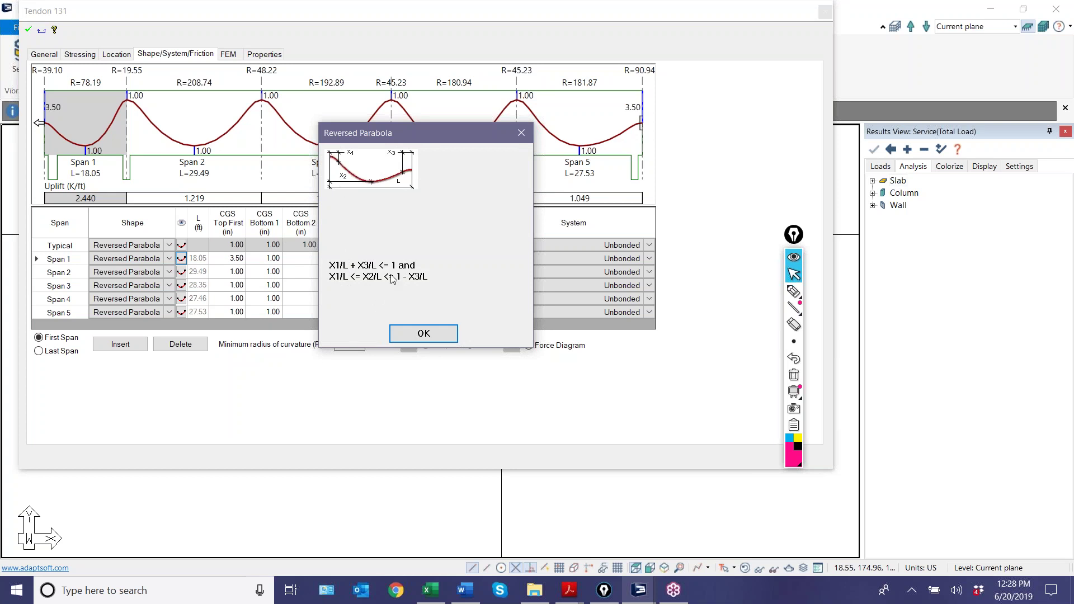
click(411, 334)
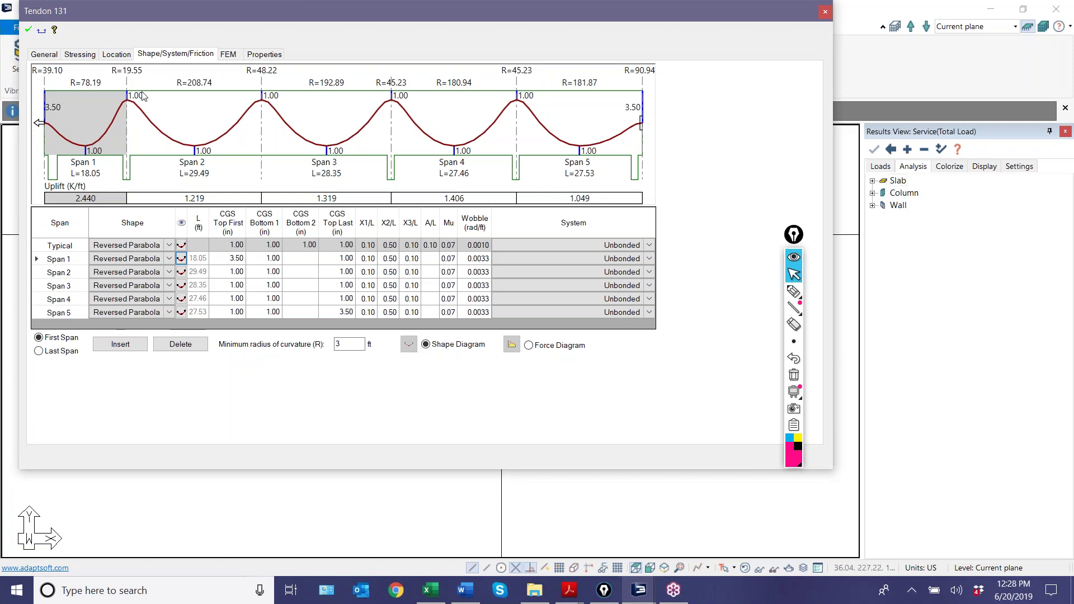
Review the tendon's strand data, stressing settings and location coordinates.
click(55, 56)
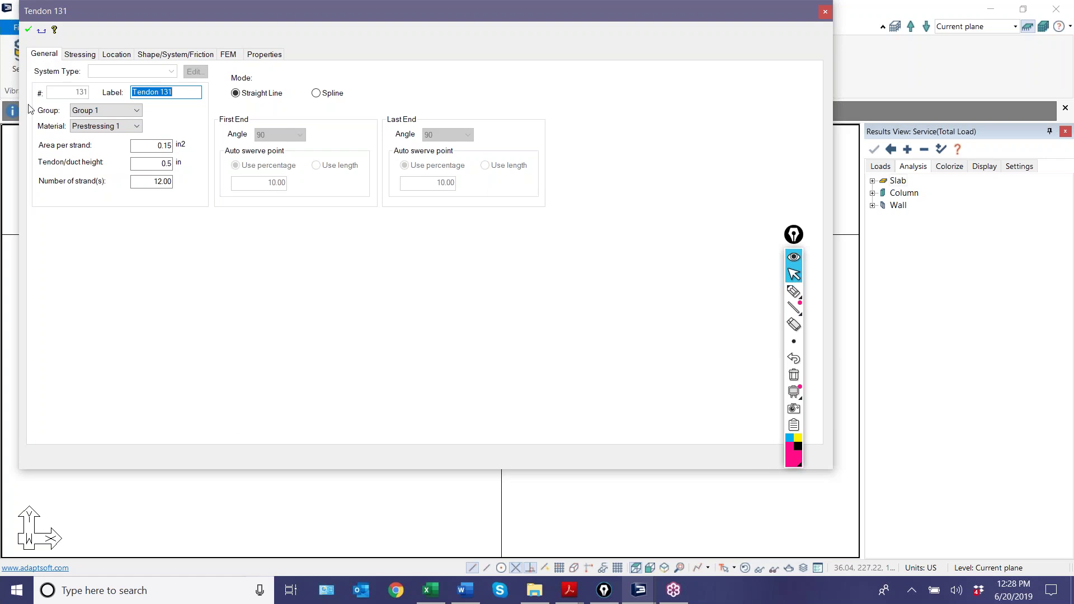
double_click(155, 181)
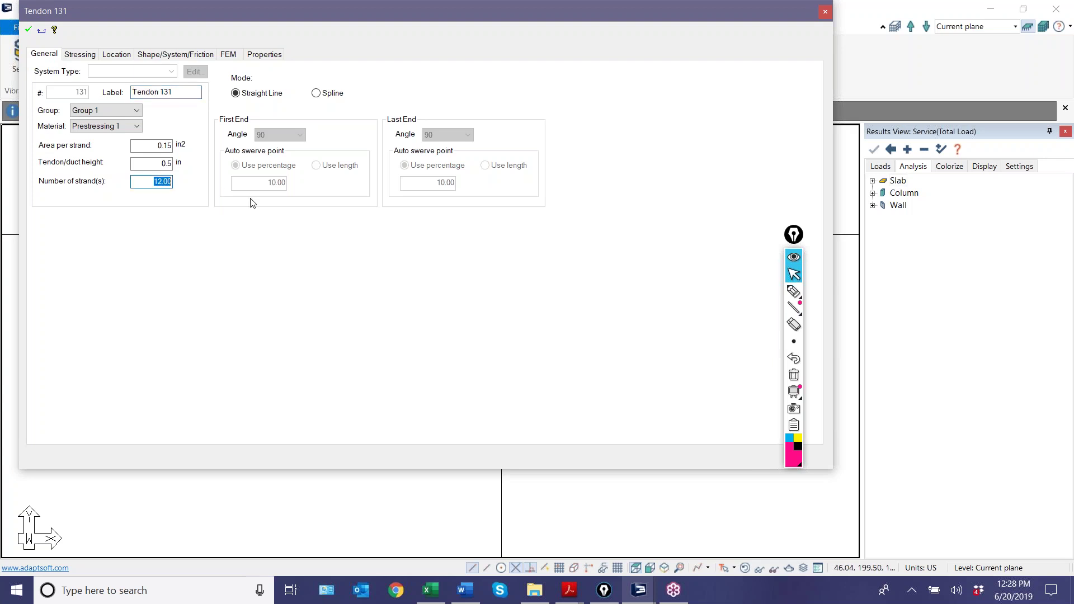
click(85, 58)
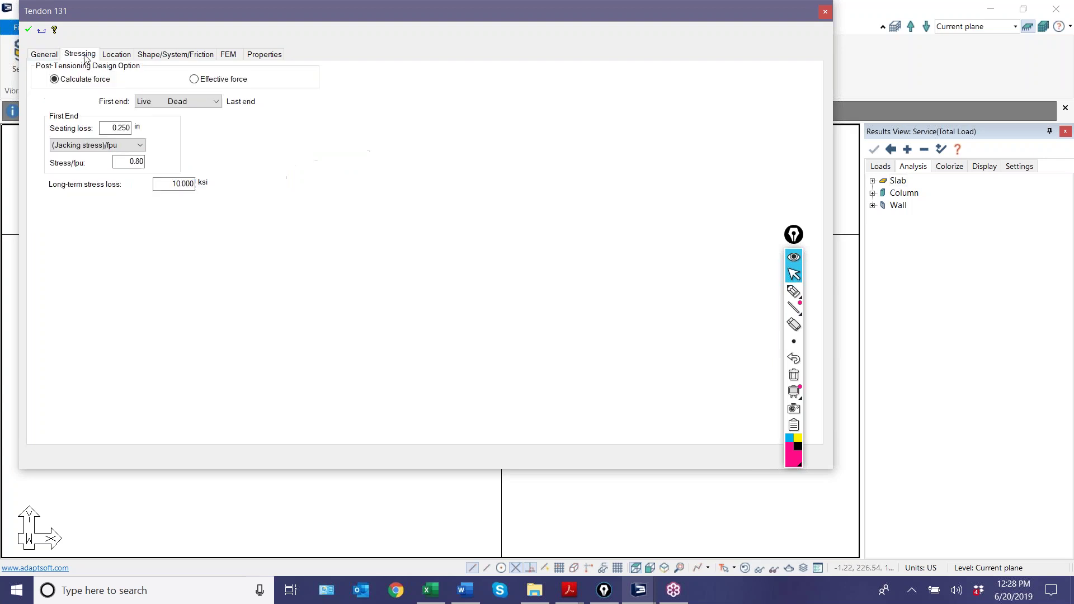
click(121, 56)
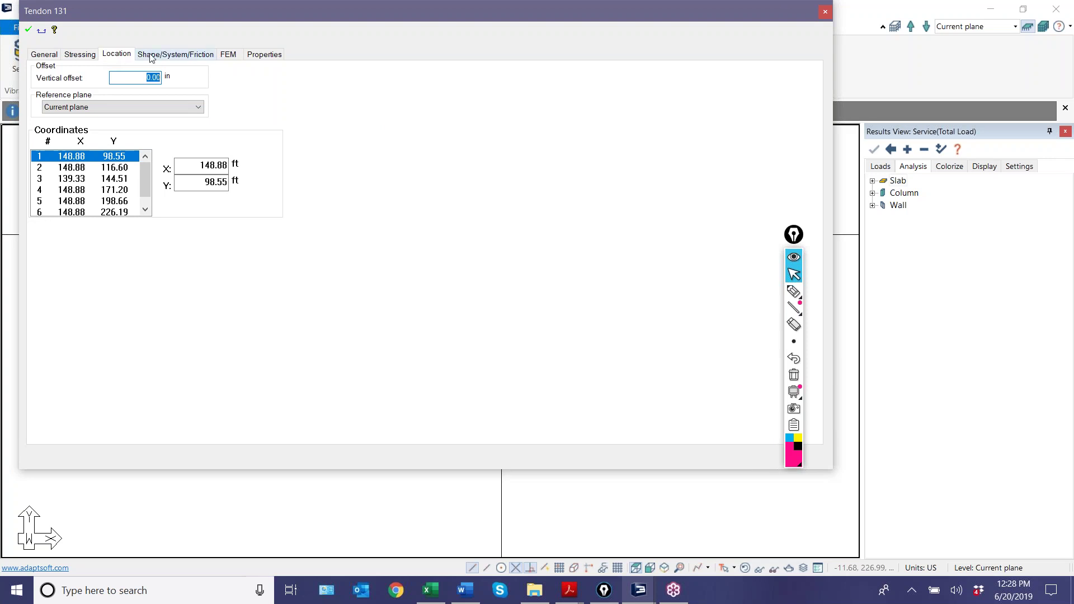
click(96, 54)
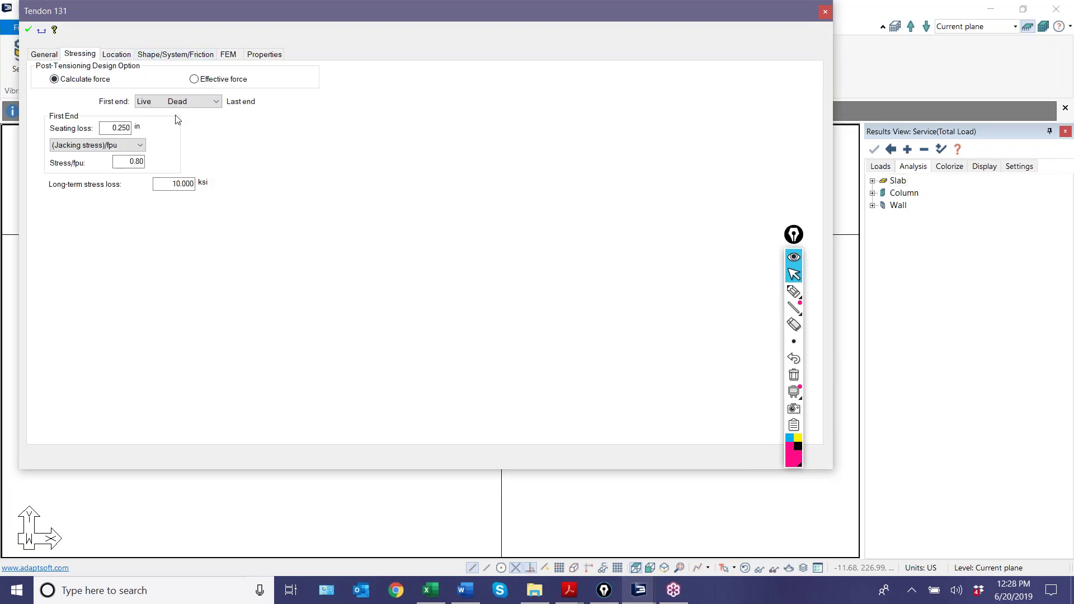
Change the tendon's post-tensioning design option to Effective force and set the force per strand to 575 k.
click(194, 78)
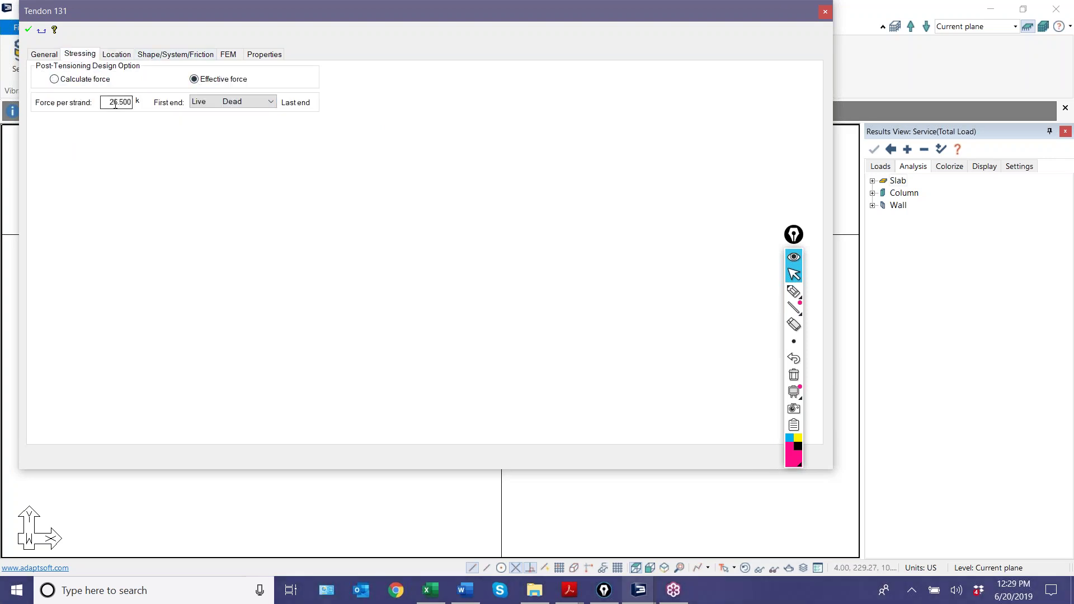
drag(107, 103, 149, 101)
text(575)
Compare the tendon's area per strand and number of strands with the entered effective force per strand.
click(44, 54)
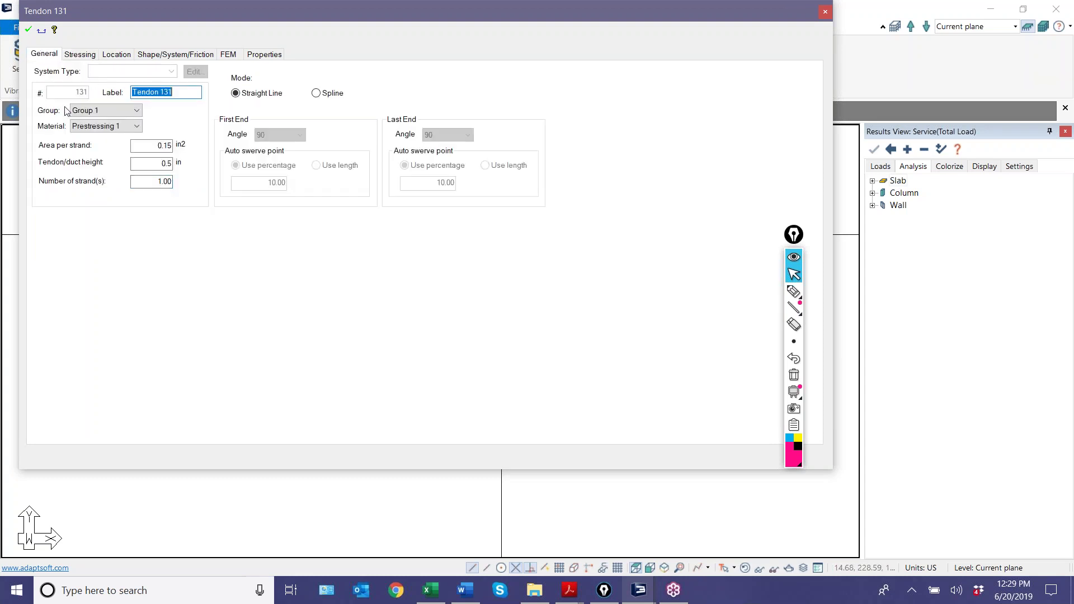
click(152, 146)
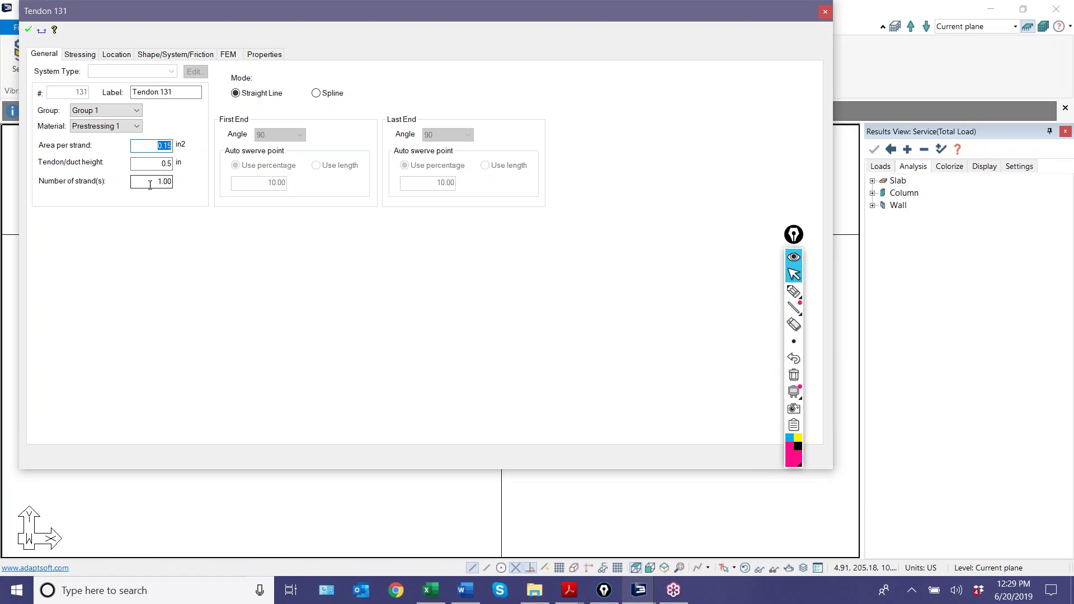
click(80, 54)
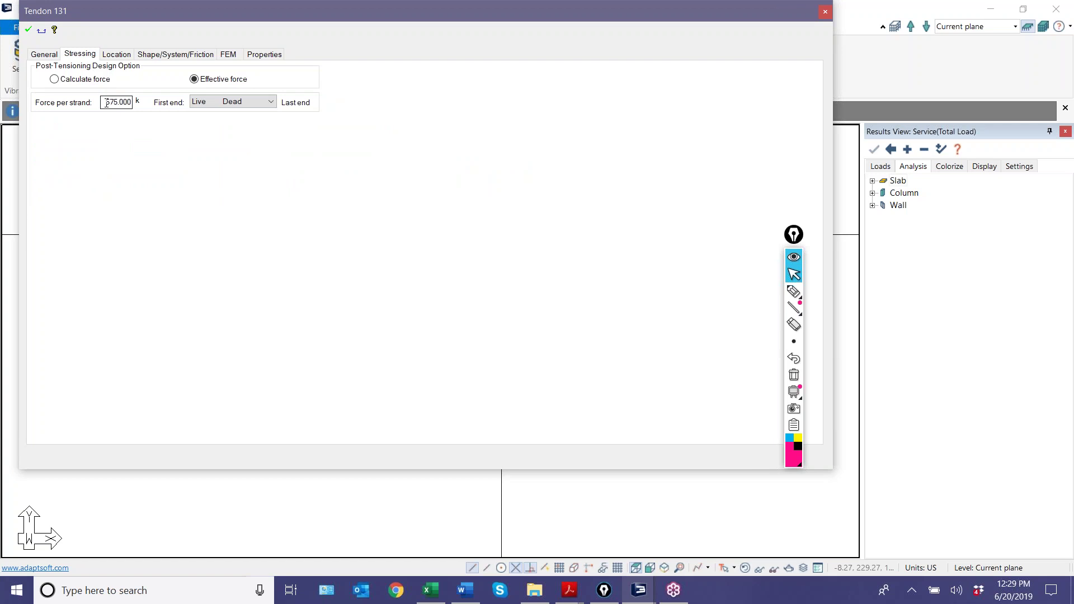
click(50, 56)
double_click(156, 146)
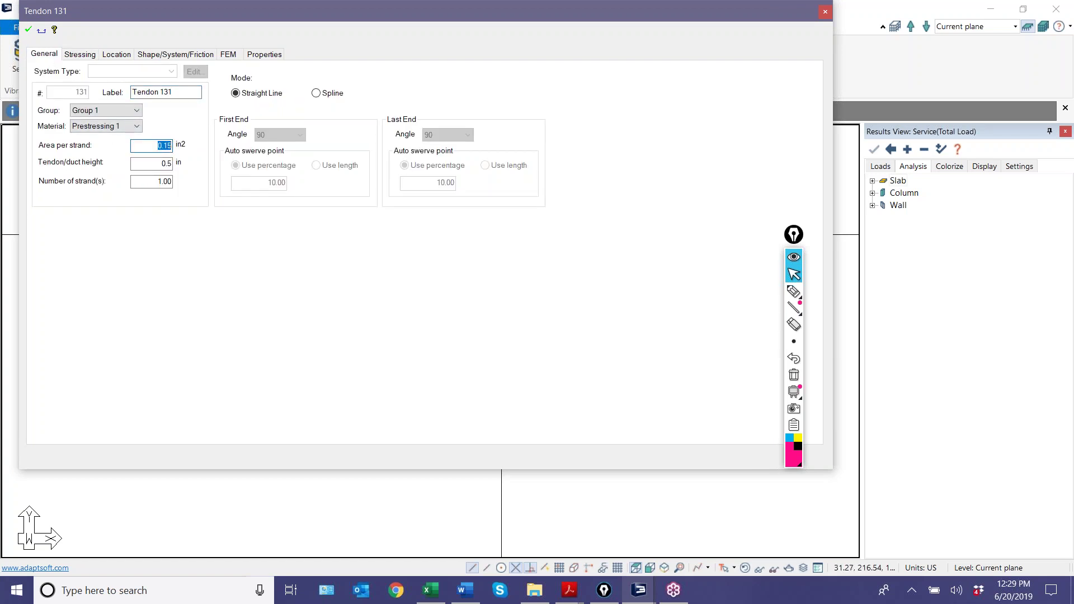
click(83, 54)
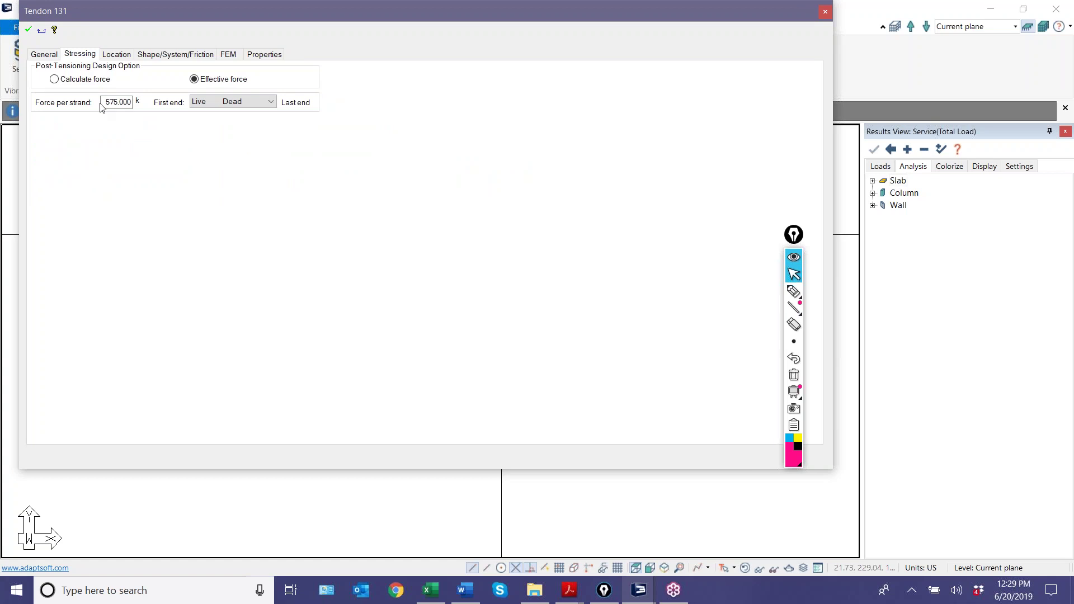
click(50, 54)
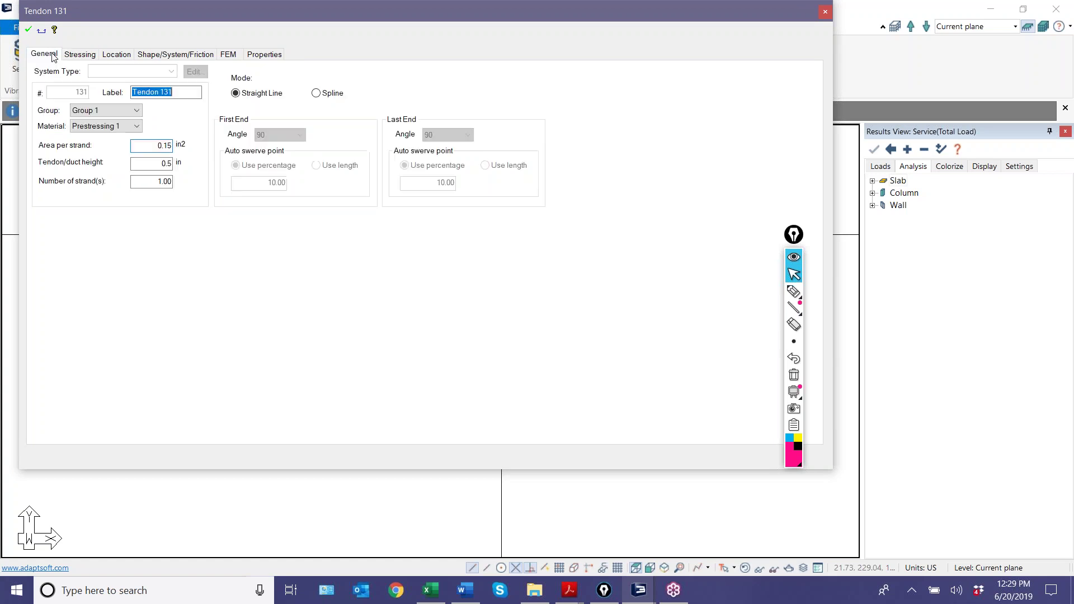
double_click(150, 145)
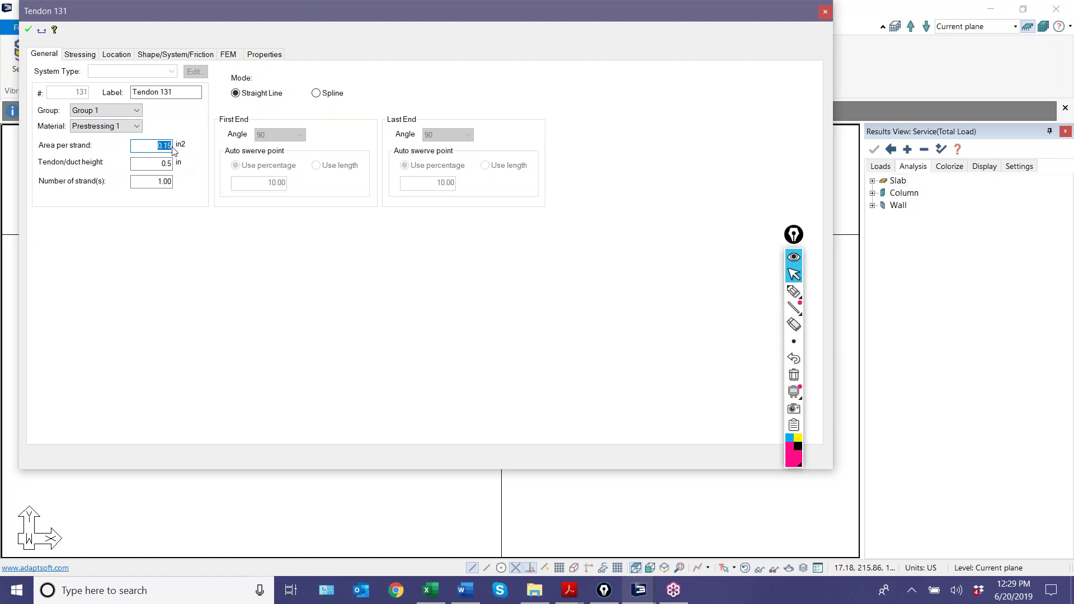
Set the tendon's effective force per strand to 26.500 k.
click(84, 54)
drag(102, 101, 183, 108)
text(26.7)
key(BackSpace)
text(500)
Check the effective force against the strand data and set the tendon's number of strands to 12.
click(43, 54)
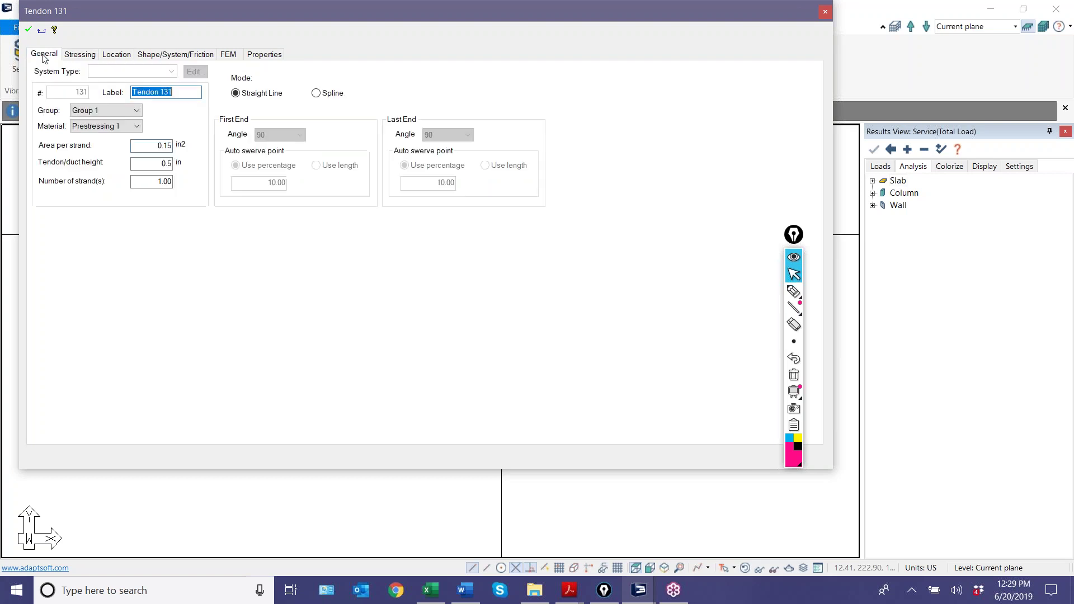
click(150, 182)
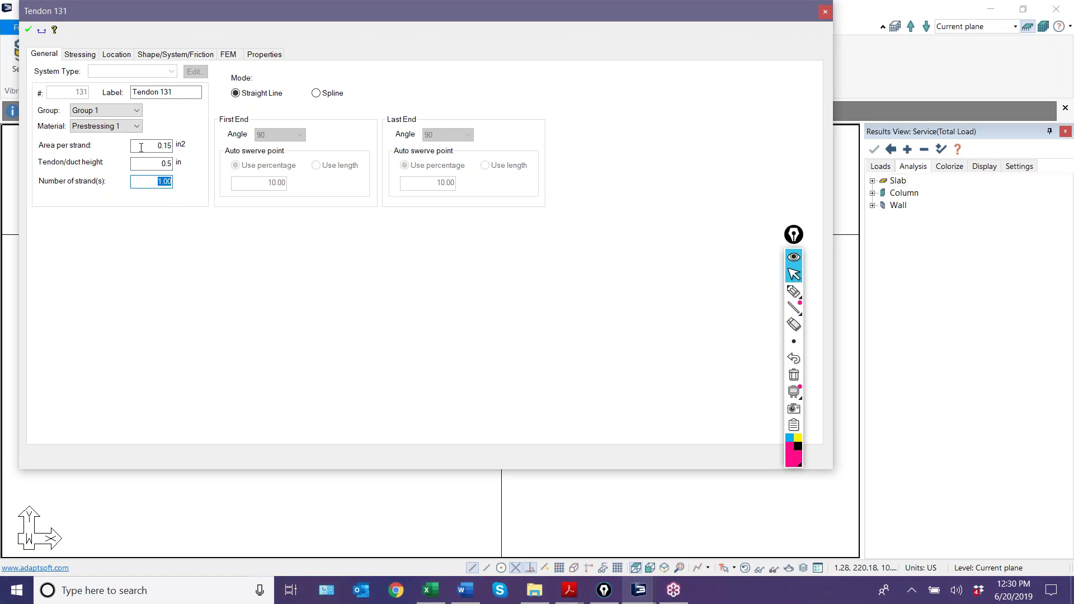
click(88, 54)
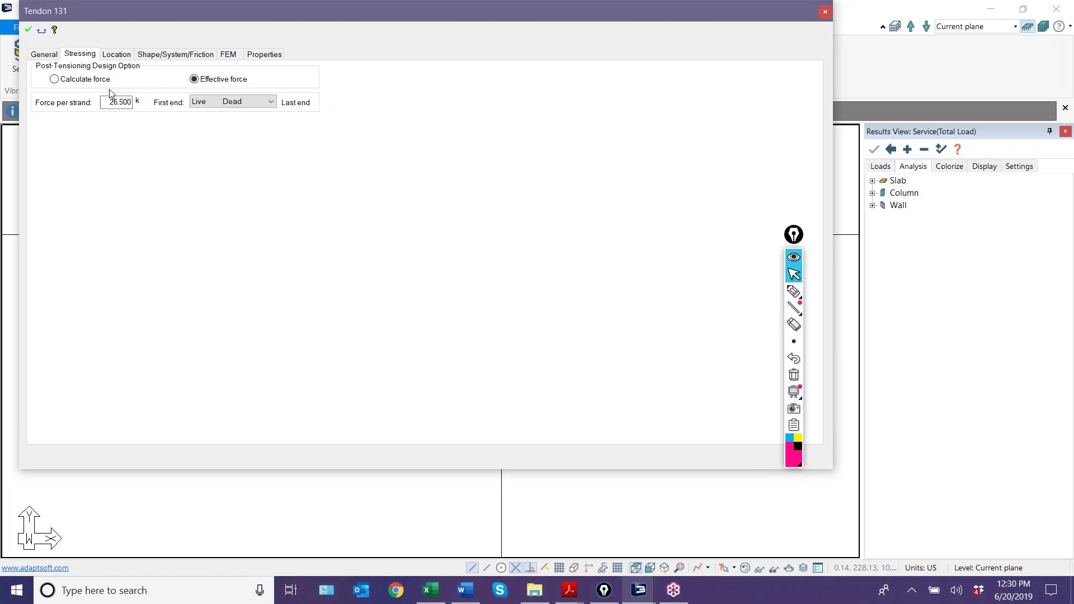
click(44, 54)
click(146, 181)
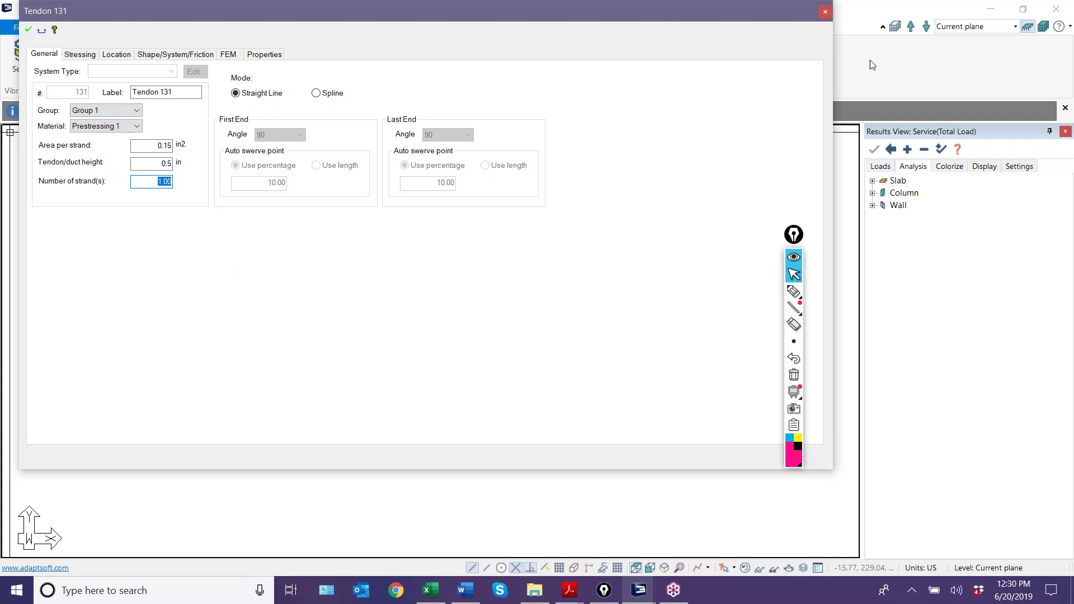
text(12)
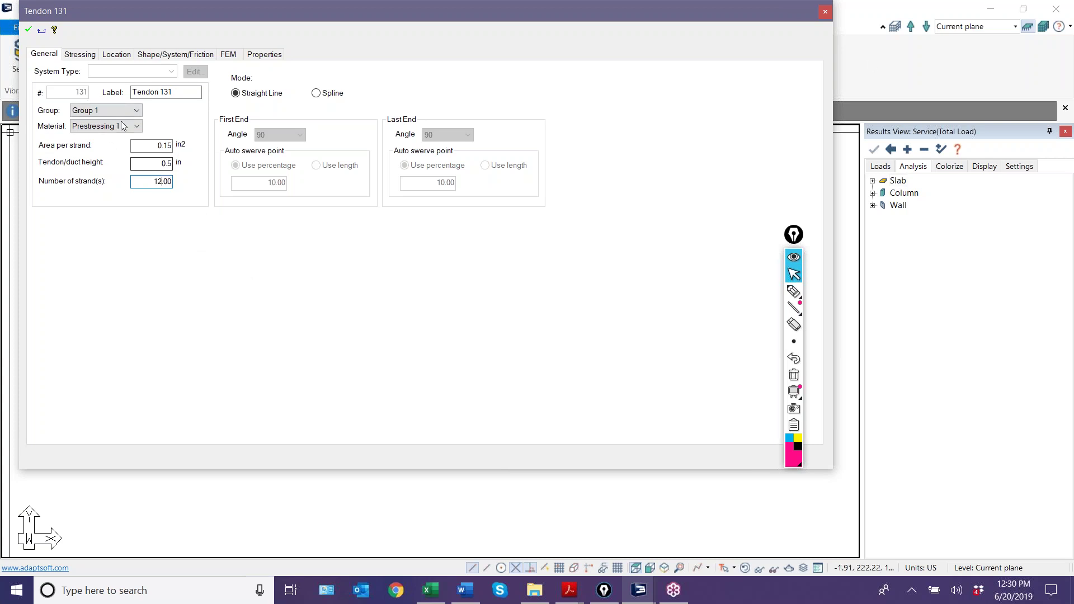
Change the tendon's mode from Straight Line to Spline and apply the change.
mouse_move(653, 13)
mouse_down()
mouse_move(656, 550)
mouse_move(674, 263)
mouse_move(667, 150)
mouse_move(683, 62)
mouse_up()
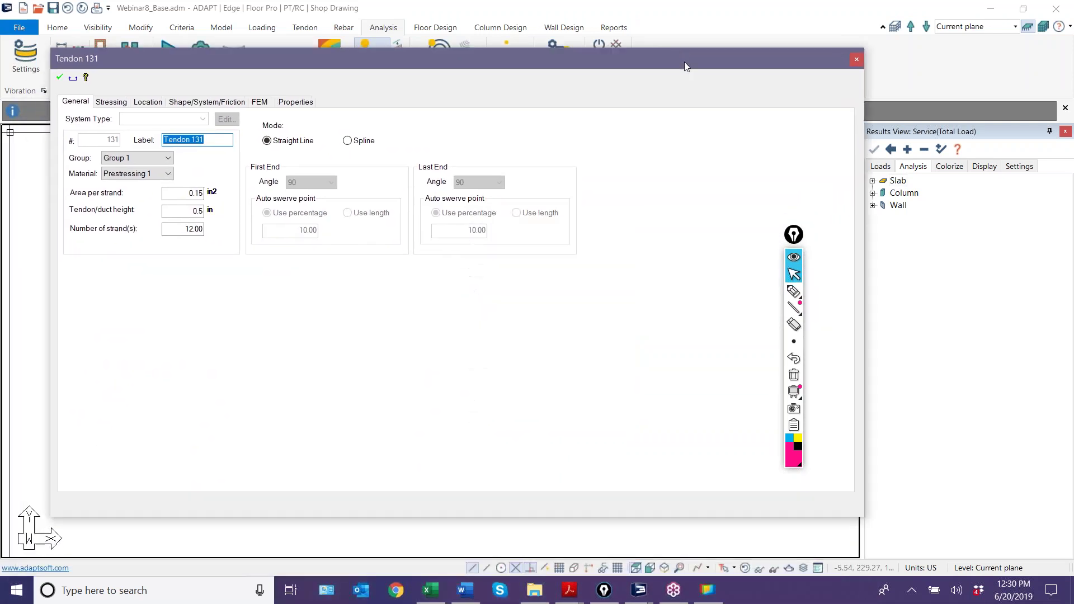
click(347, 141)
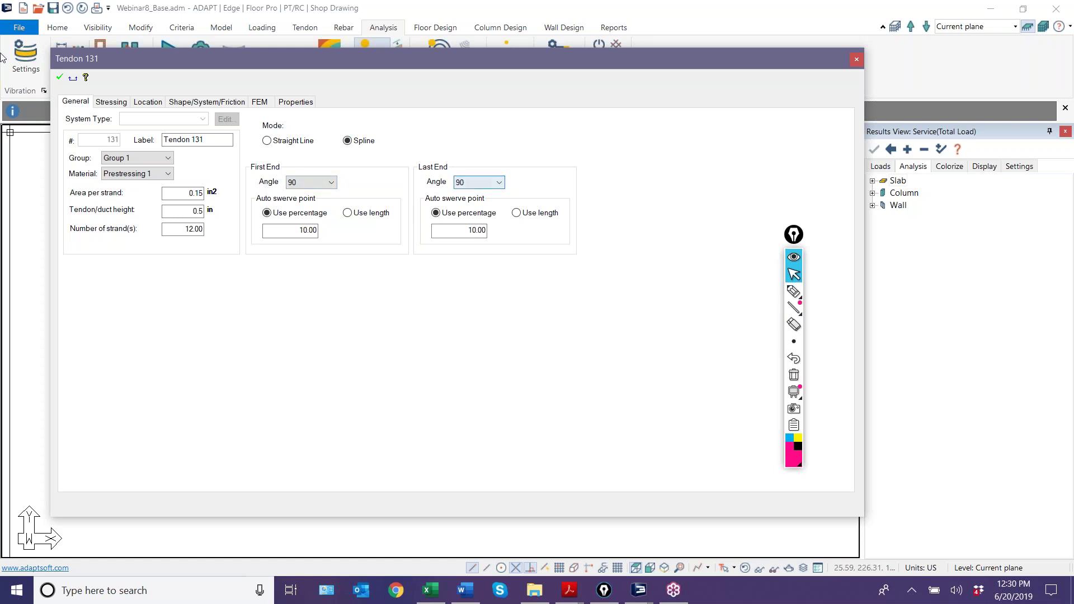
key(Return)
Examine the spline tendon's curved layout across the slab and its end at the upper slab edge.
scroll(484, 145, up, 5)
scroll(485, 145, down, 2)
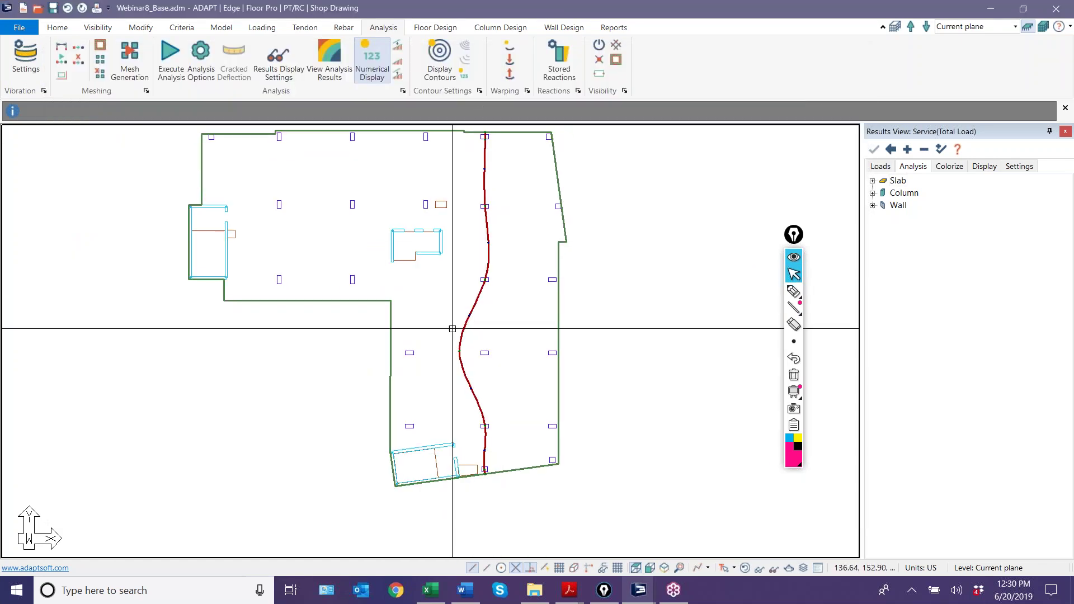
scroll(485, 168, up, 4)
scroll(486, 165, down, 5)
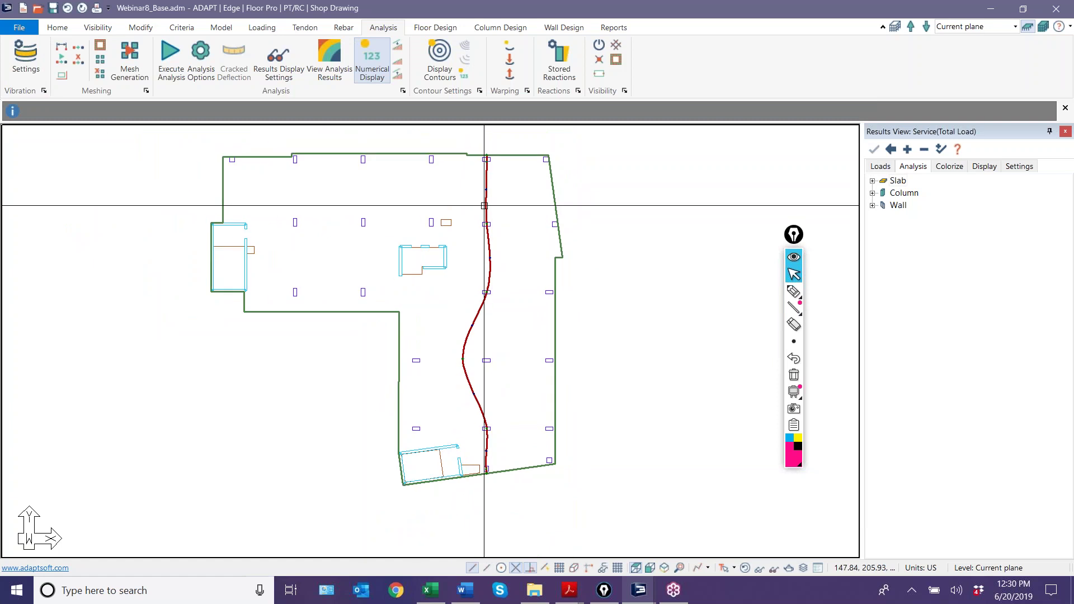
scroll(486, 163, up, 1)
scroll(495, 153, up, 1)
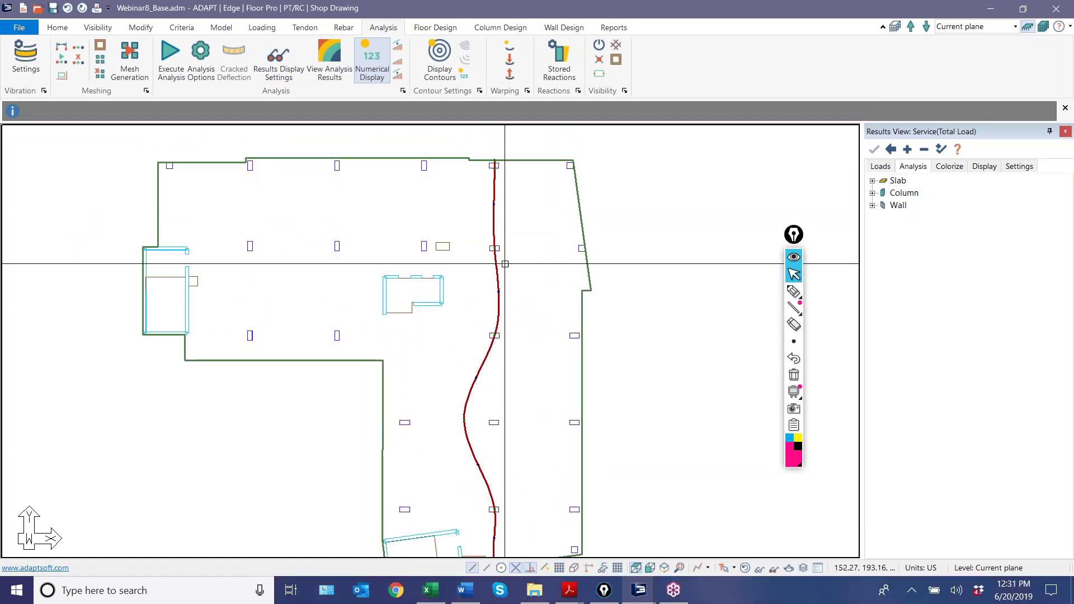
scroll(473, 388, up, 2)
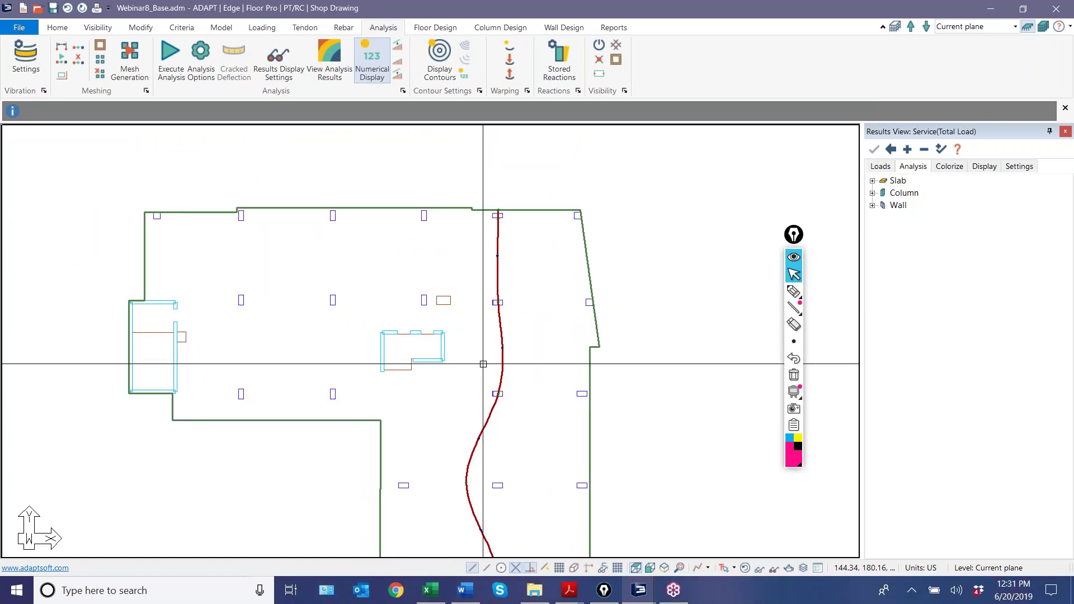
scroll(493, 239, up, 4)
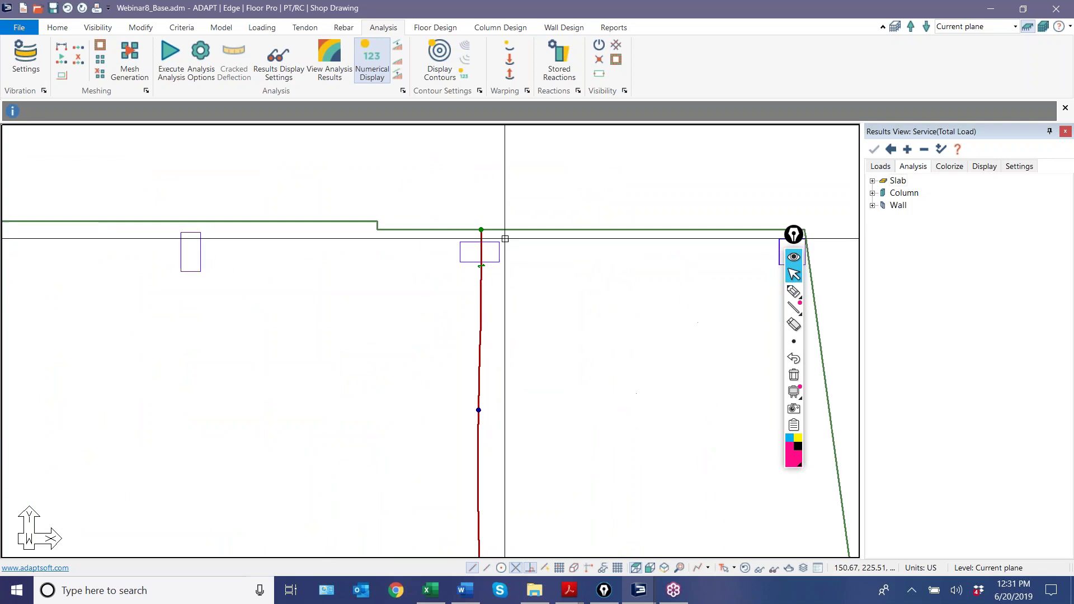
scroll(563, 235, down, 2)
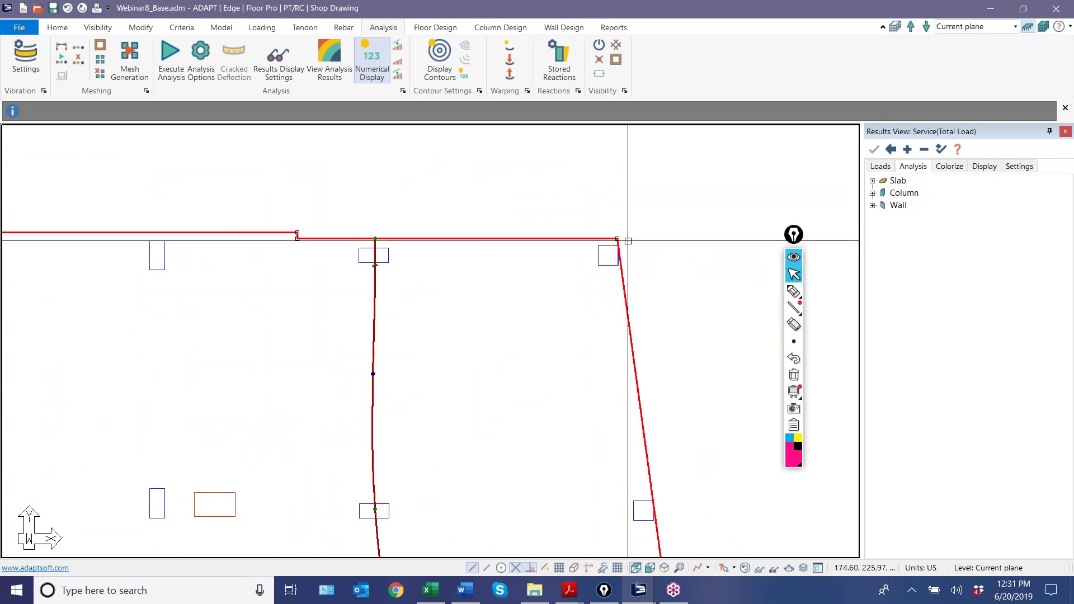
Move the slab's upper-right corner vertex outward so the top edge slopes beyond the tendon's end.
click(616, 237)
click(611, 199)
scroll(426, 264, up, 2)
scroll(425, 266, down, 1)
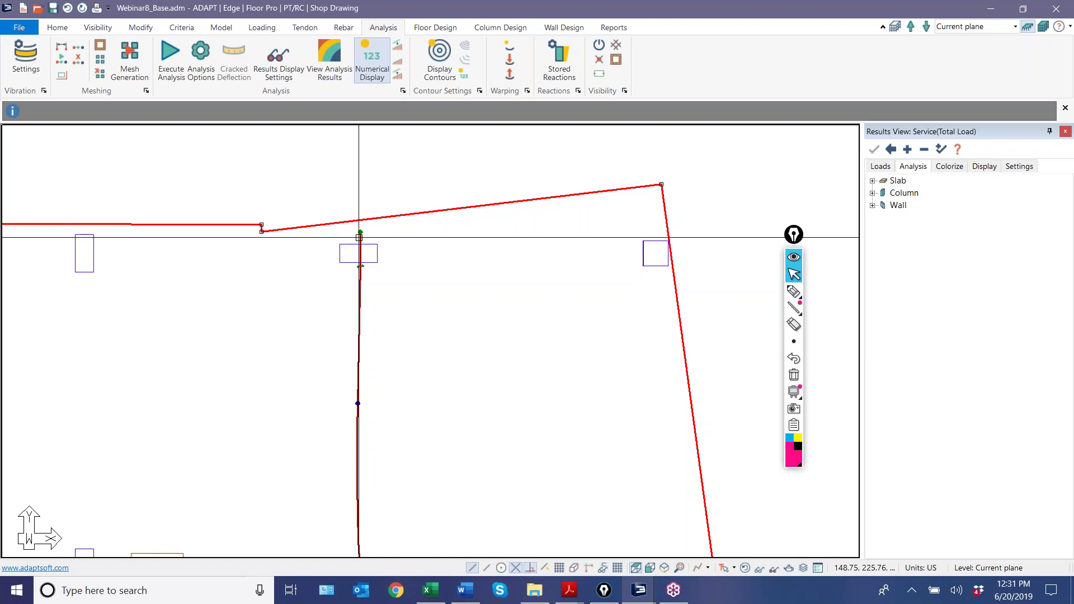
scroll(359, 238, up, 3)
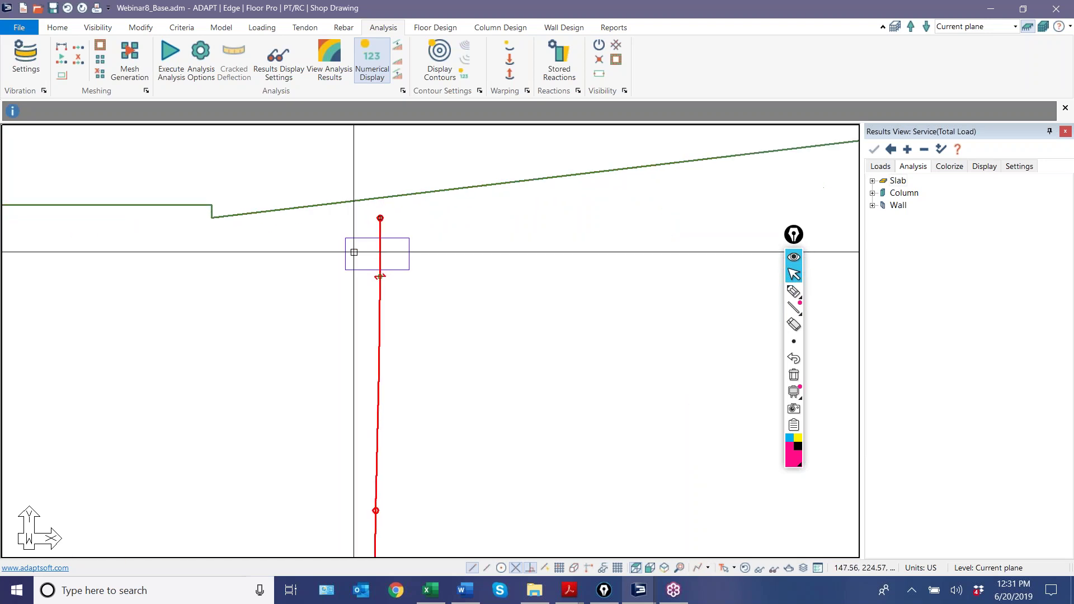
Extend the selected spline tendon to the sloped upper slab edge with Trim/Extend Tendon.
scroll(382, 214, down, 2)
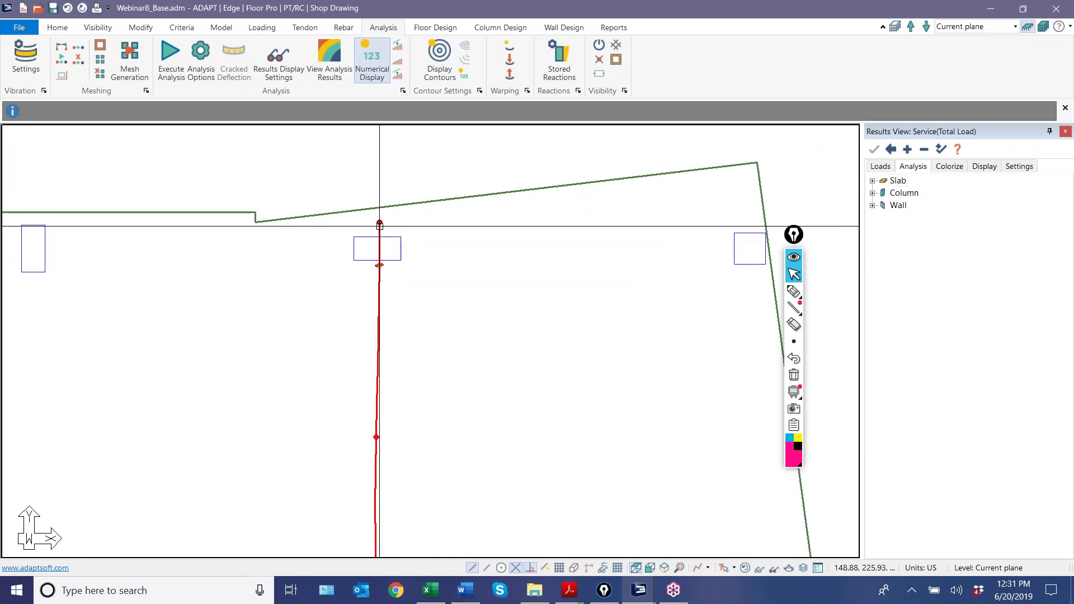
scroll(364, 257, down, 2)
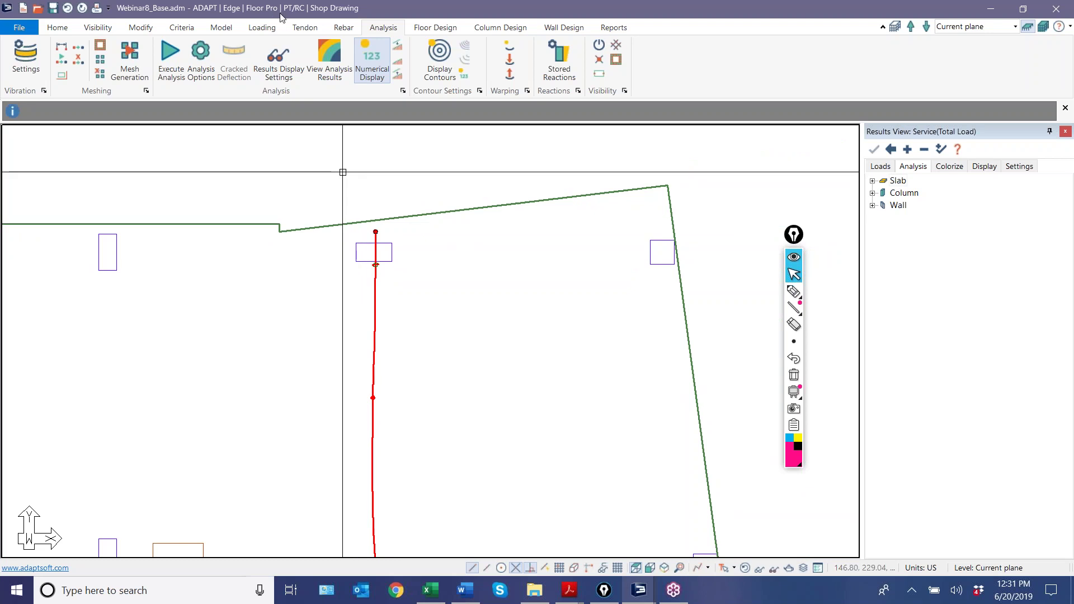
click(298, 28)
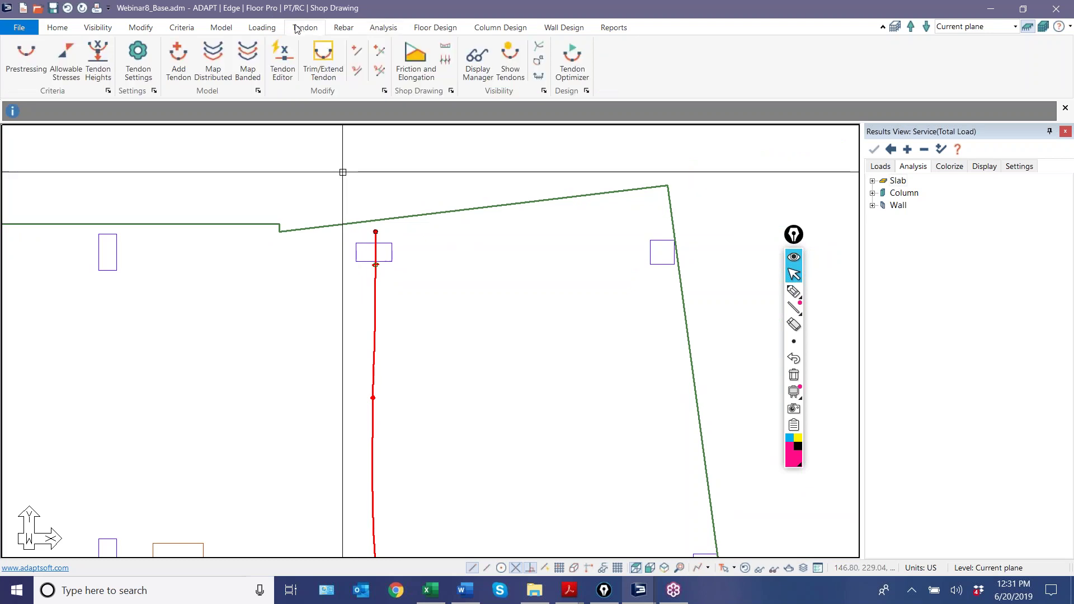
click(320, 58)
Set both the first-end and last-end angles of Tendon 131 to 60 and apply the change.
scroll(415, 240, up, 2)
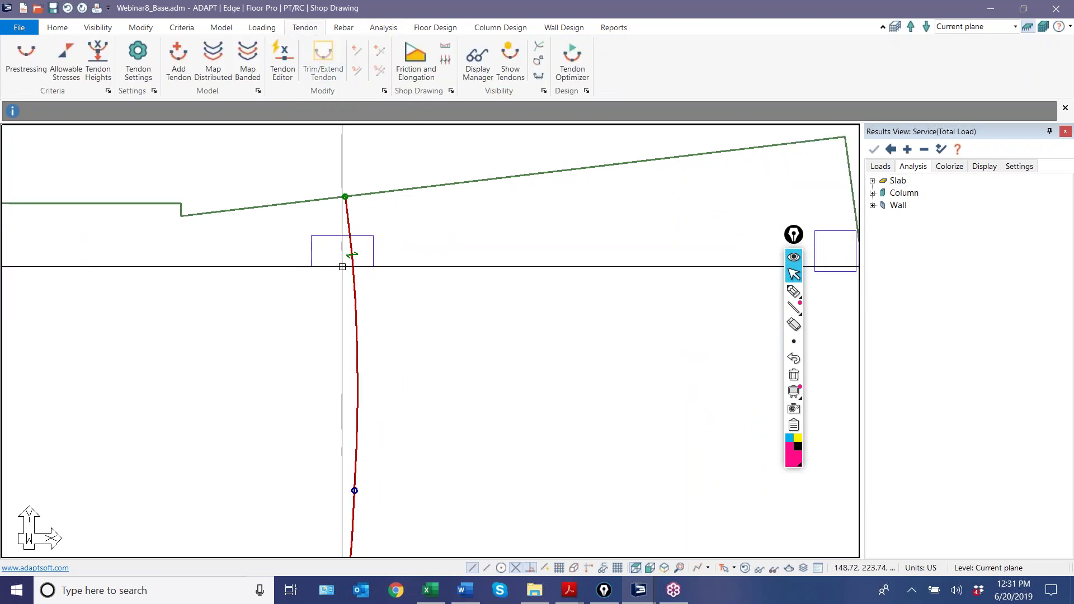
scroll(343, 267, up, 2)
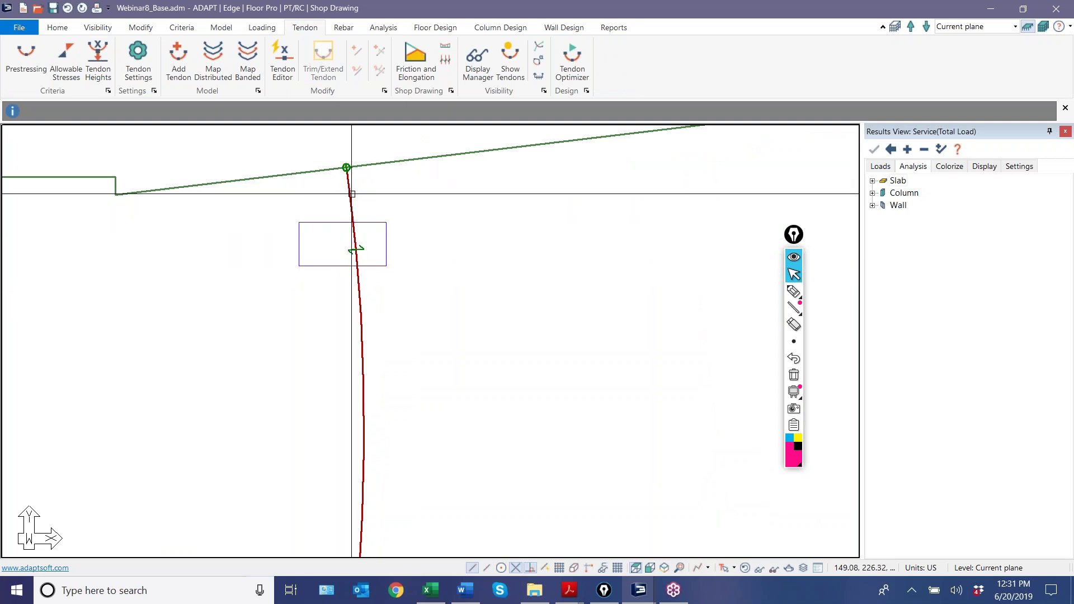
double_click(355, 250)
click(266, 137)
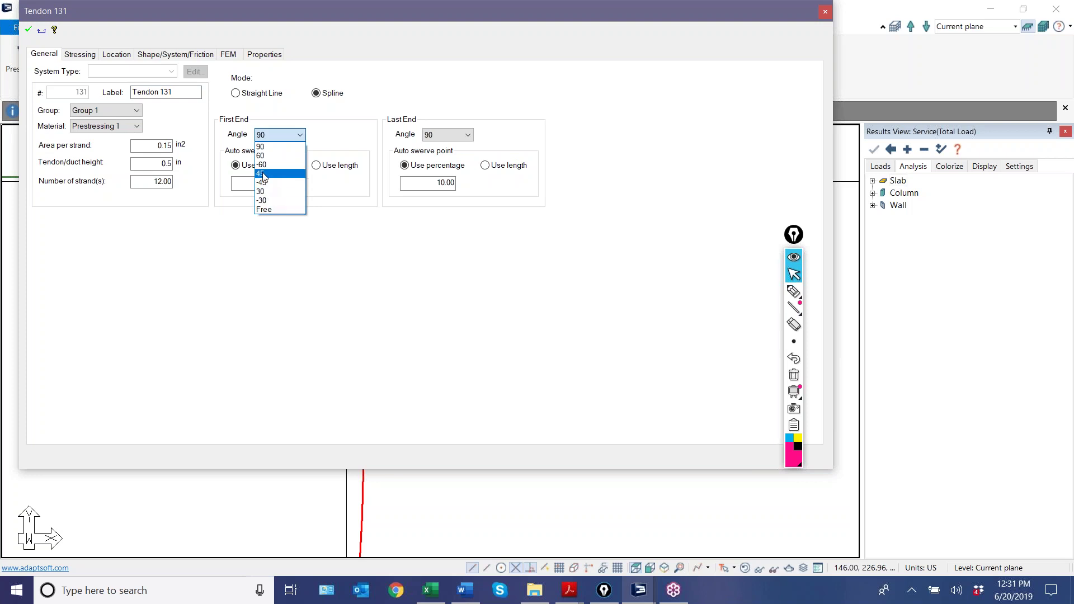
click(270, 156)
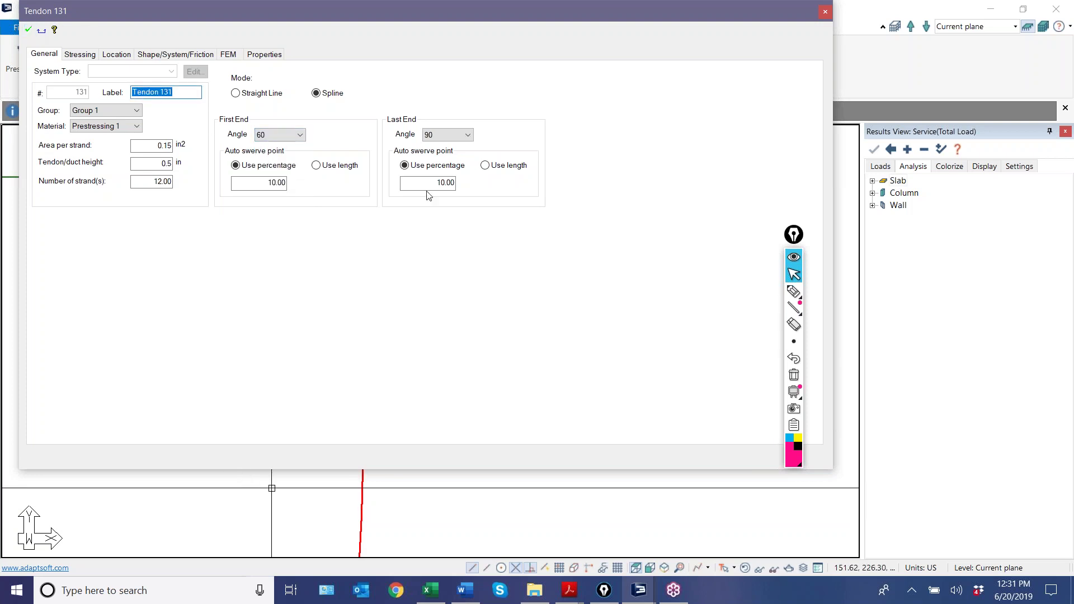
click(439, 136)
click(434, 158)
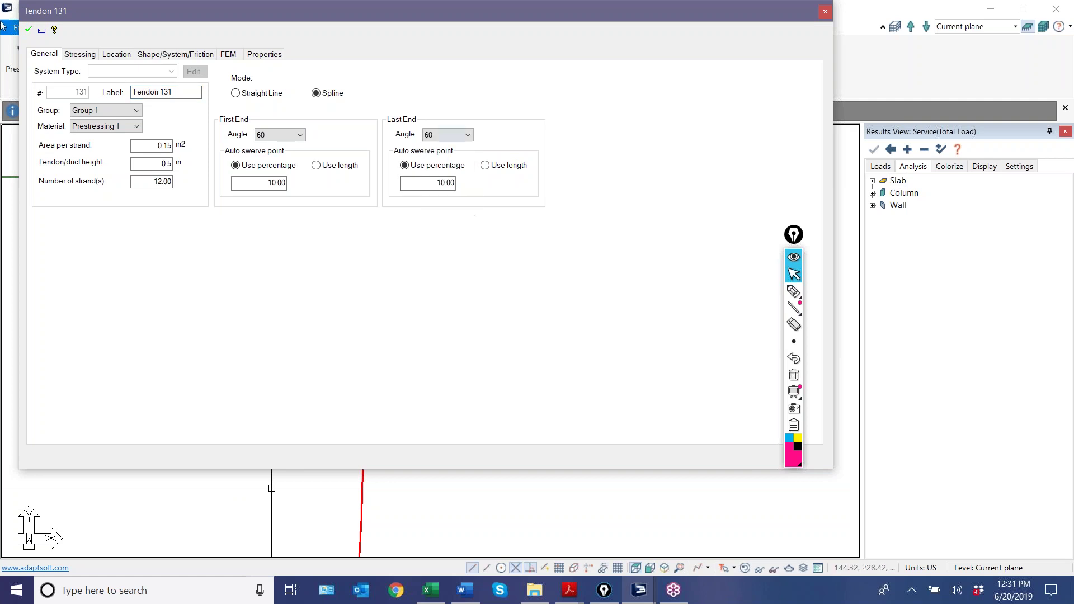
click(29, 29)
Move the slab's upper-edge notch vertex beside the tendon outward so the boundary rises well beyond the tendon's end.
scroll(342, 185, down, 3)
scroll(348, 184, down, 1)
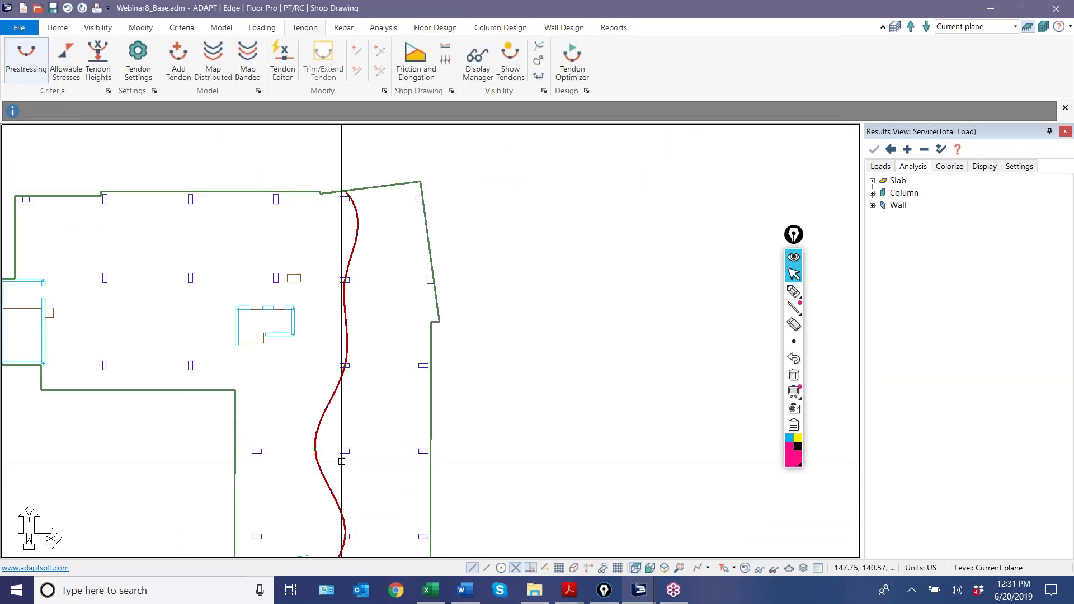
middle_drag(341, 476, 434, 338)
middle_drag(436, 465, 391, 196)
scroll(448, 187, up, 2)
scroll(366, 198, up, 3)
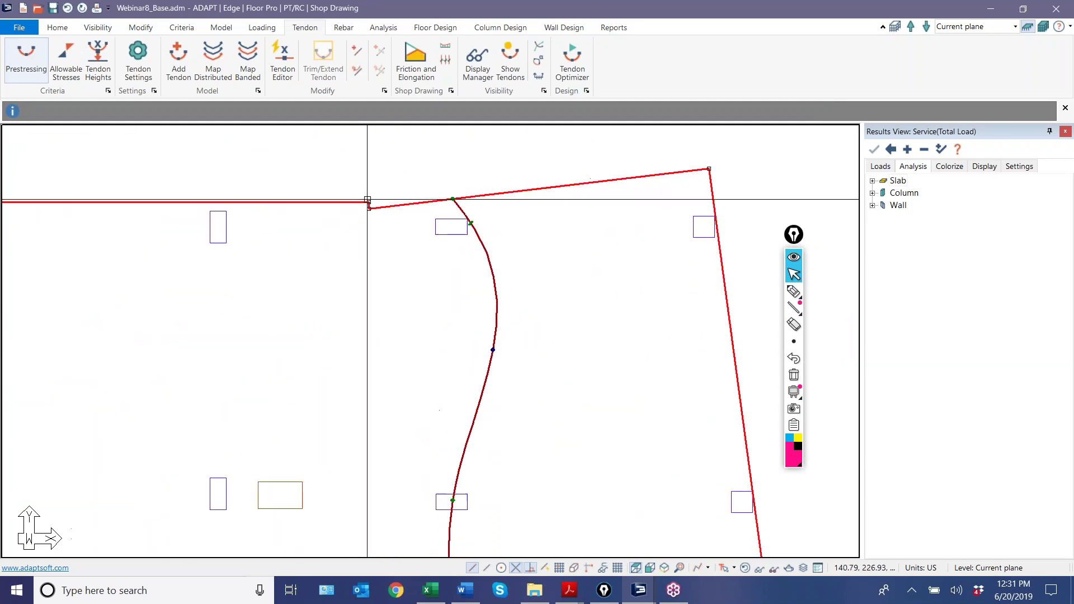
click(369, 205)
click(412, 164)
scroll(396, 180, down, 1)
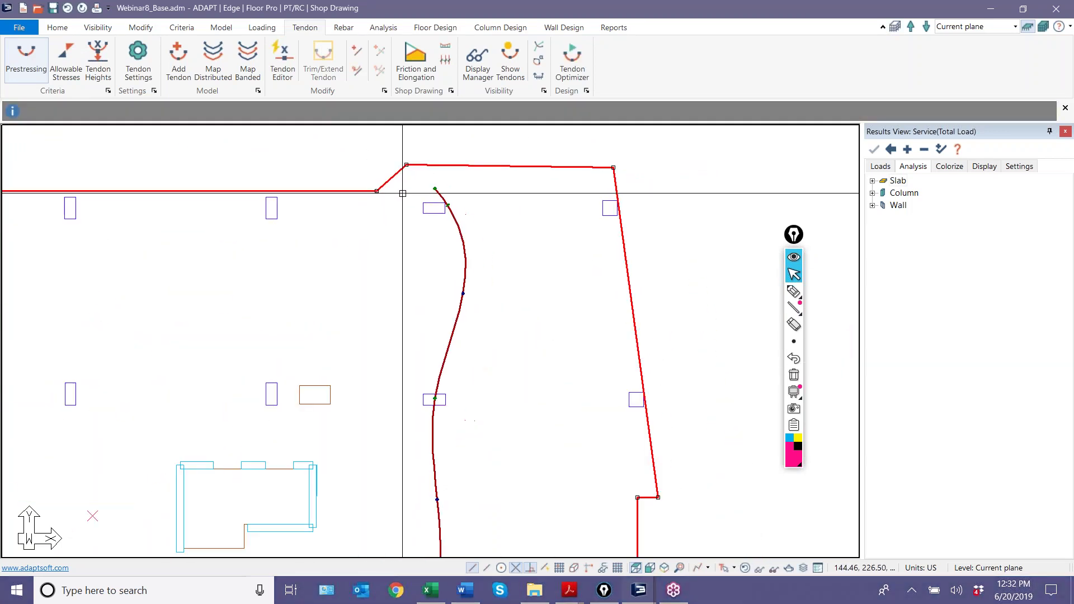
scroll(400, 171, up, 1)
click(408, 141)
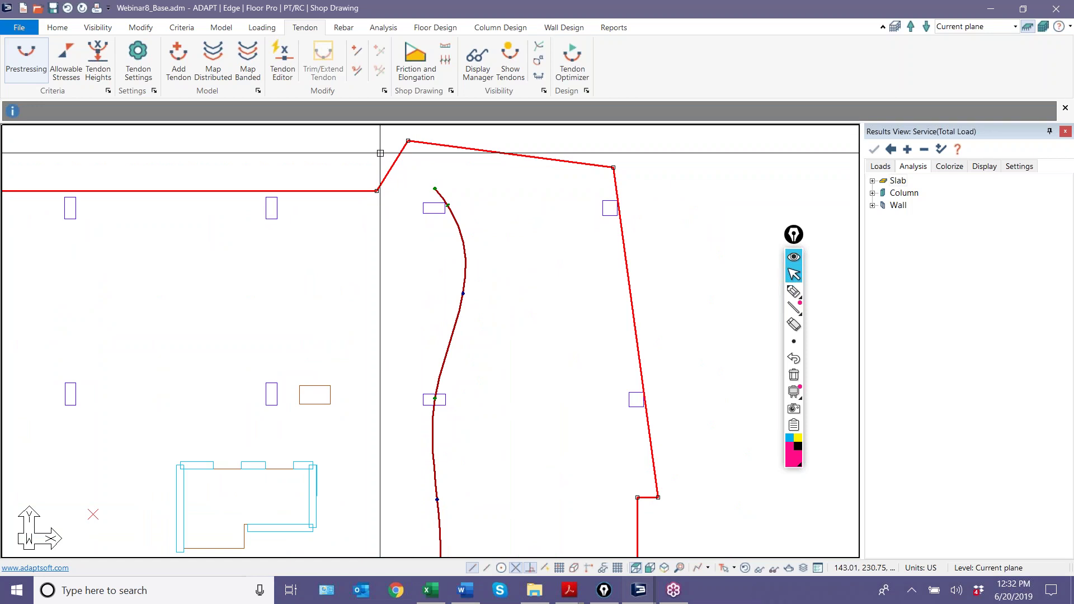
Select the spline tendon and try to extend it to the reshaped slab edge, checking the trim tolerance in the tendon settings.
click(454, 231)
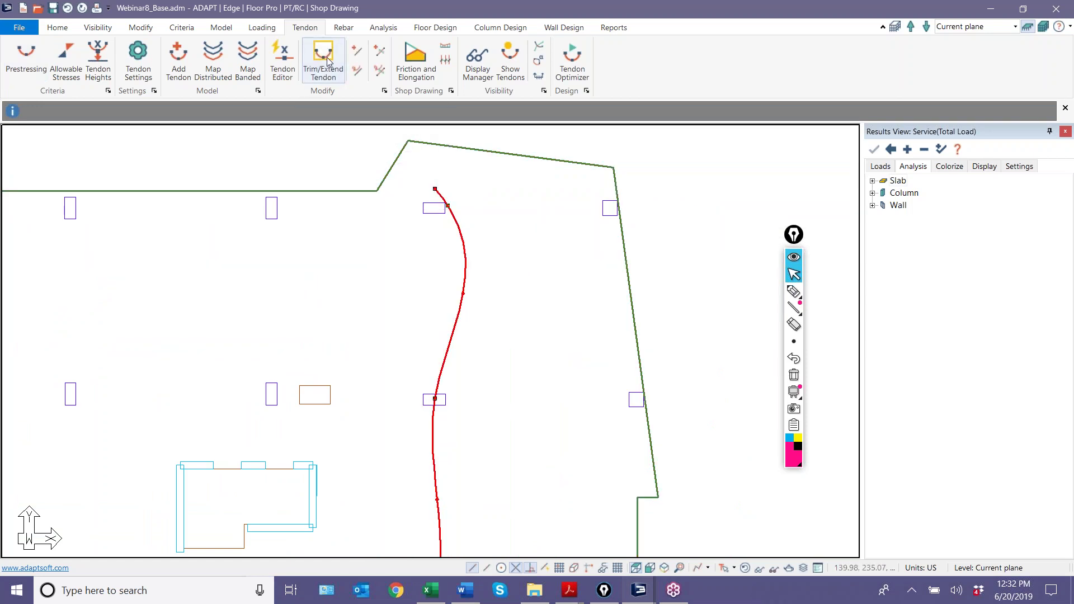
click(323, 62)
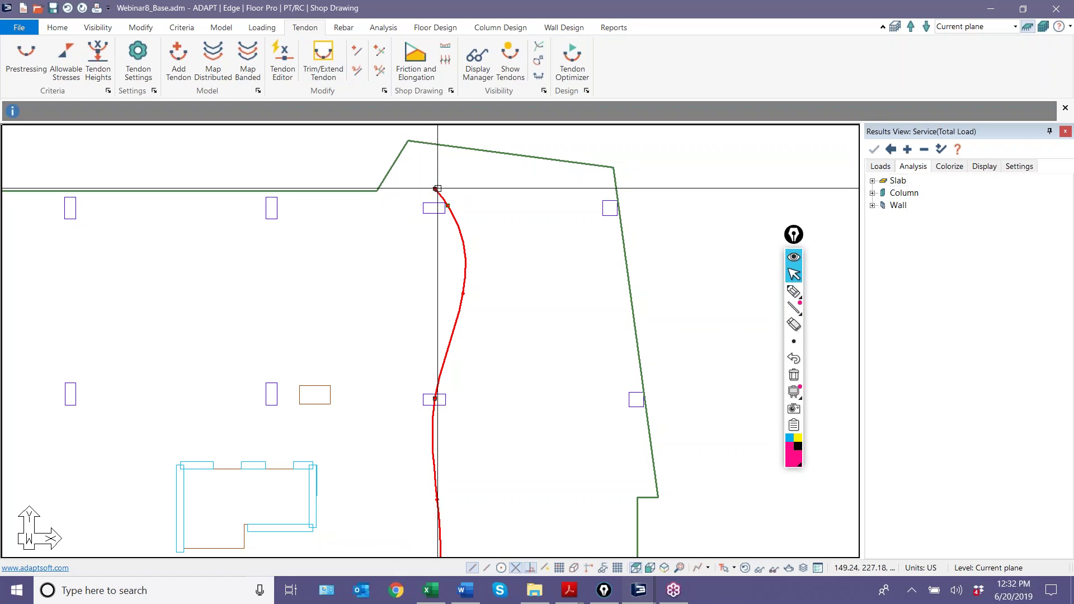
click(138, 58)
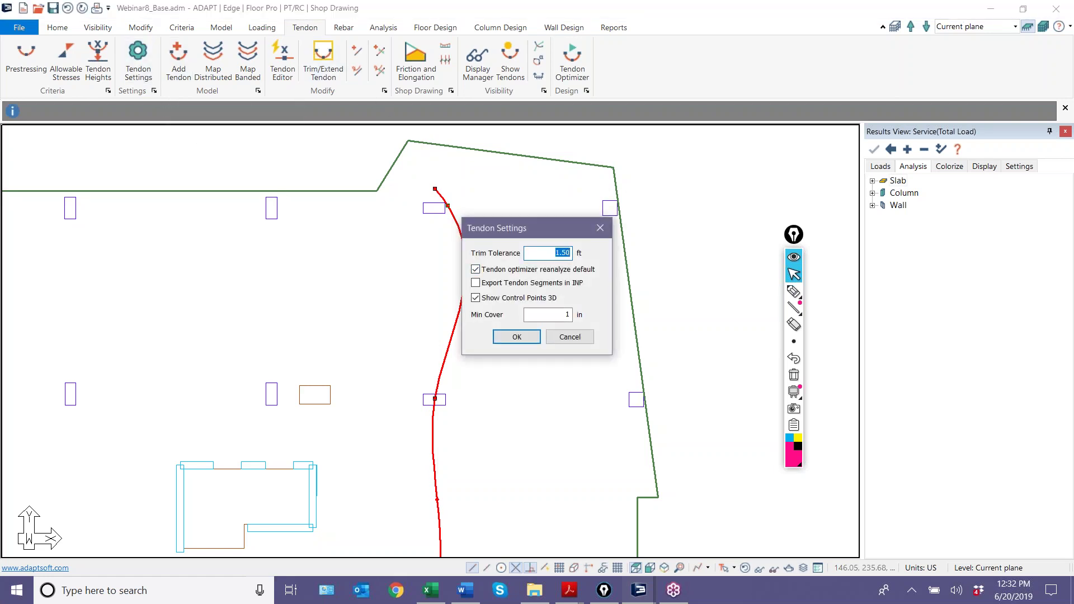
click(528, 340)
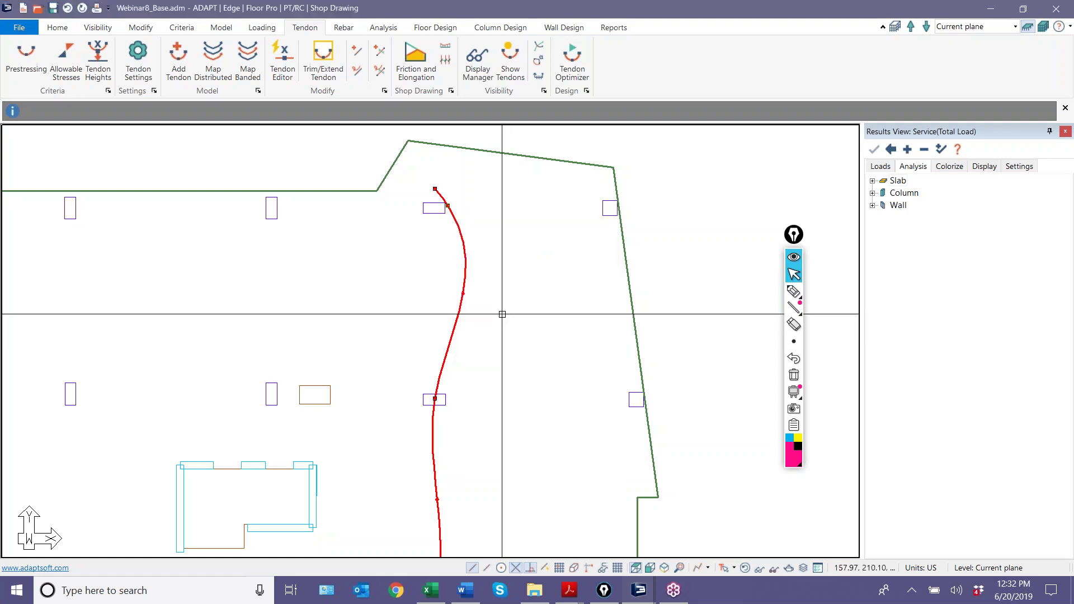
click(320, 61)
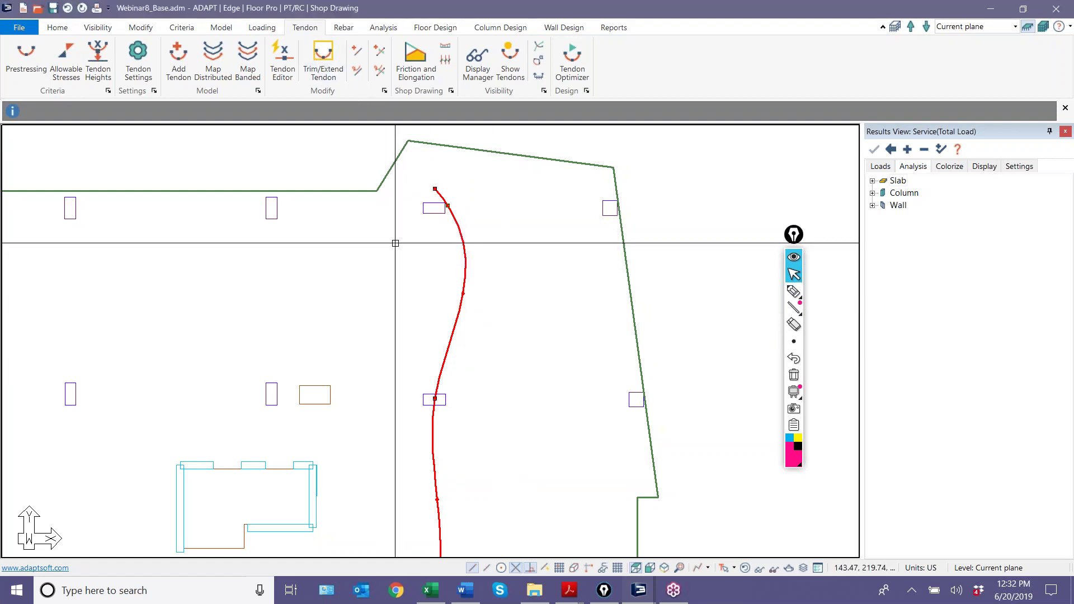
Set the tendon trim tolerance to 12 ft and extend the selected tendon to the reshaped upper slab edge.
click(137, 59)
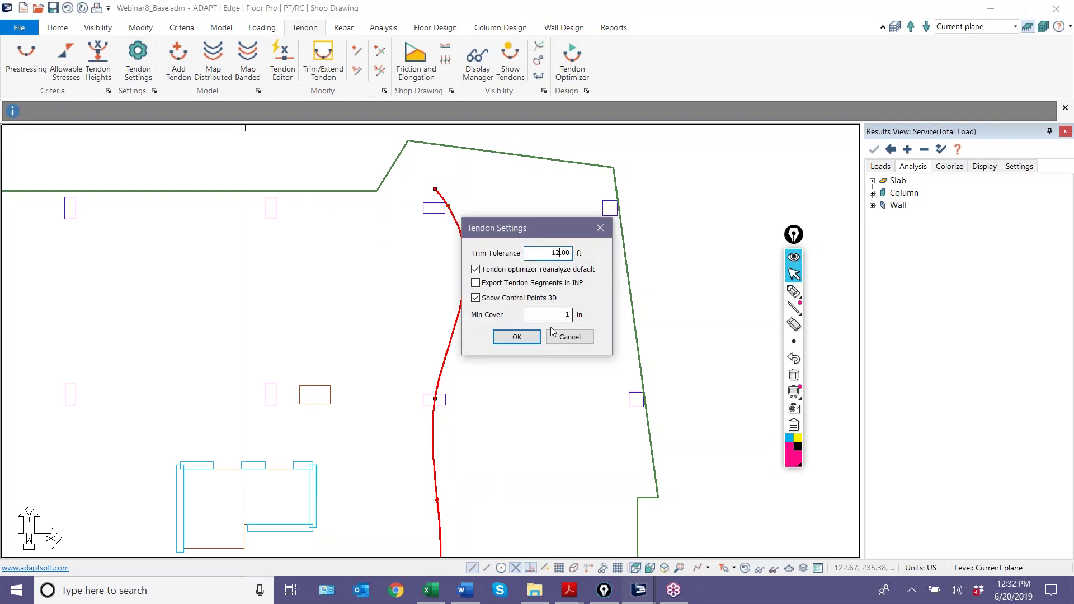
click(516, 336)
click(323, 61)
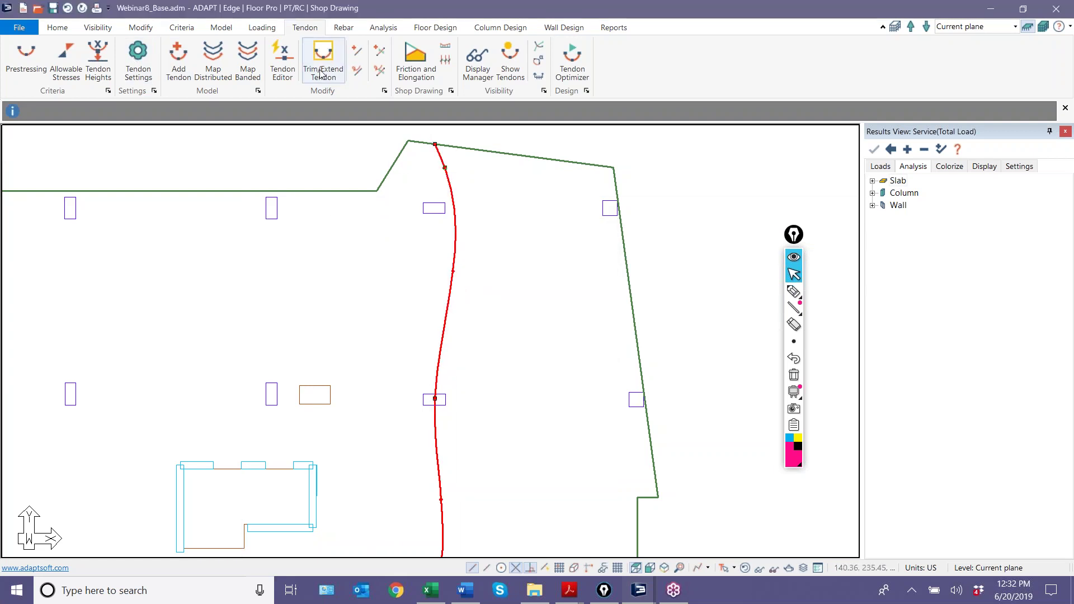
Examine the extended tendon's layout across the slab and both of its ends at the slab edges.
click(175, 56)
scroll(430, 212, down, 4)
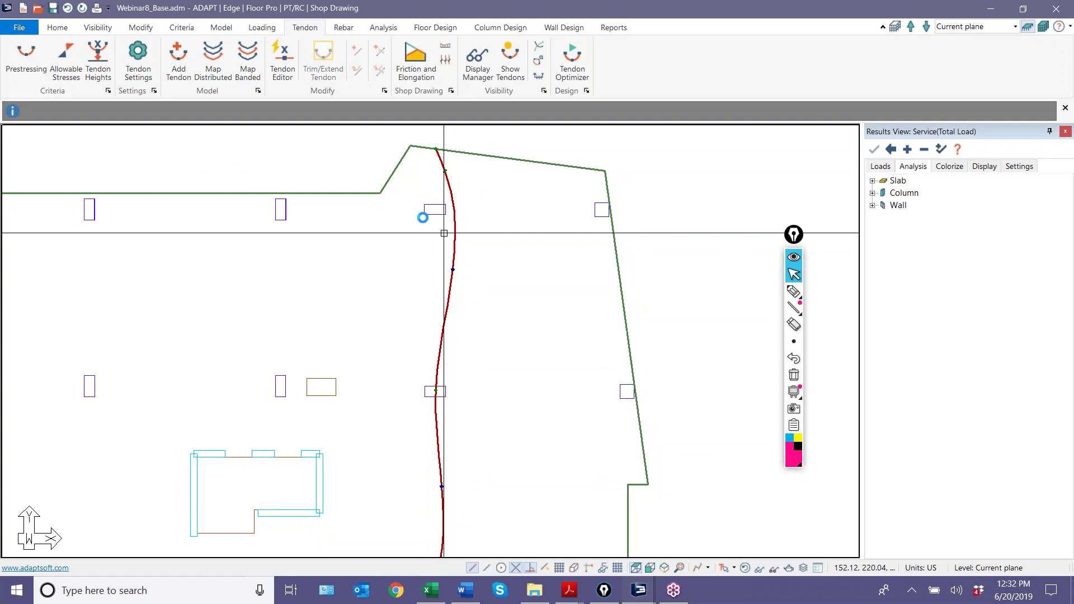
scroll(430, 192, down, 2)
scroll(434, 392, up, 6)
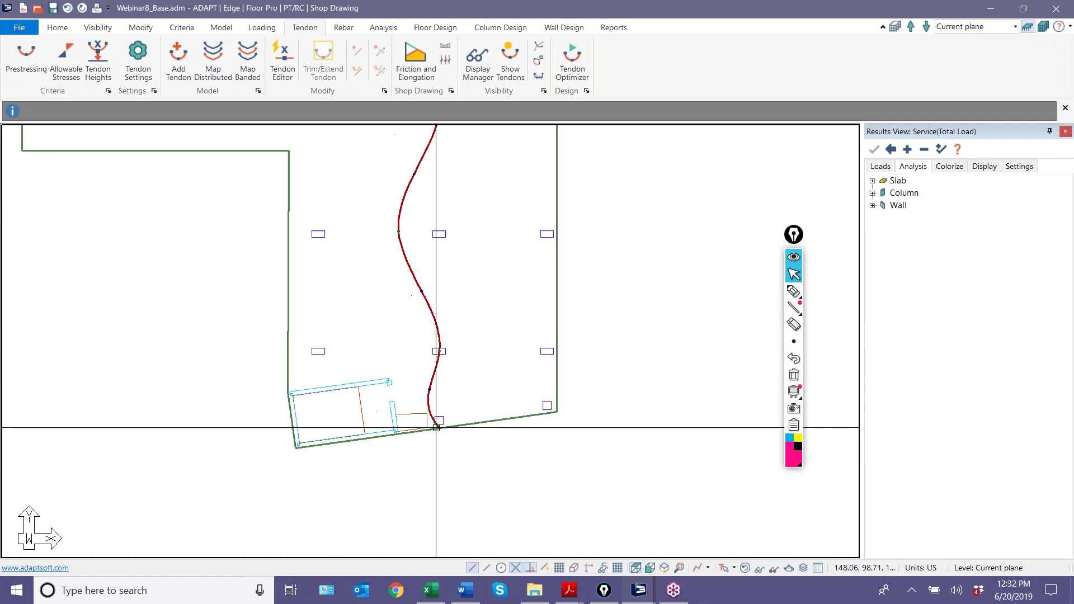
scroll(434, 420, down, 2)
scroll(425, 358, up, 3)
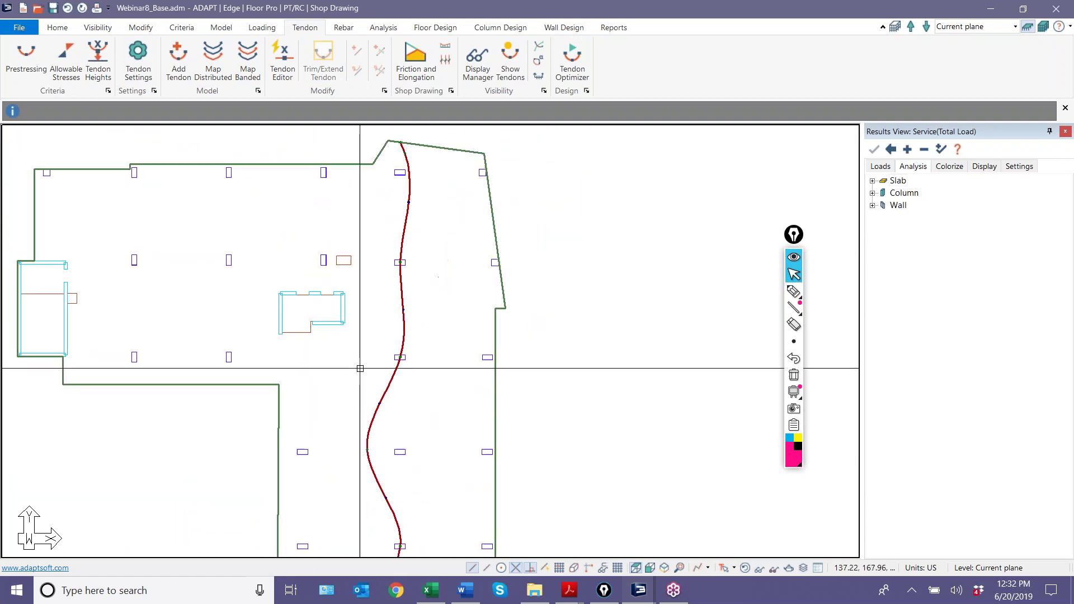
scroll(411, 146, up, 1)
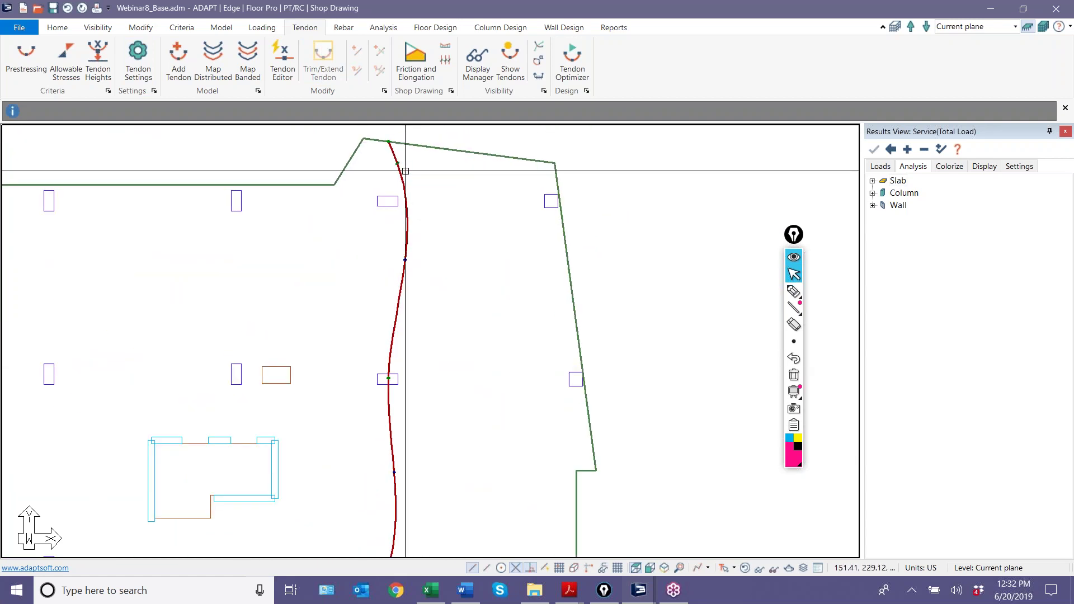
scroll(370, 307, up, 3)
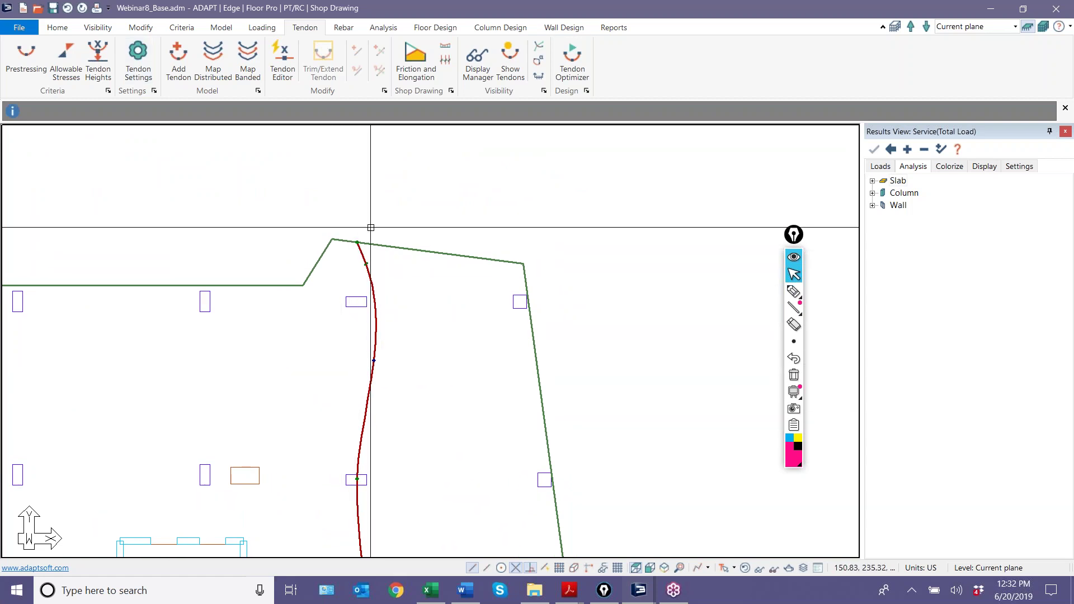
Review the available first-end angle options in Tendon 131's properties and close them without changes.
click(371, 278)
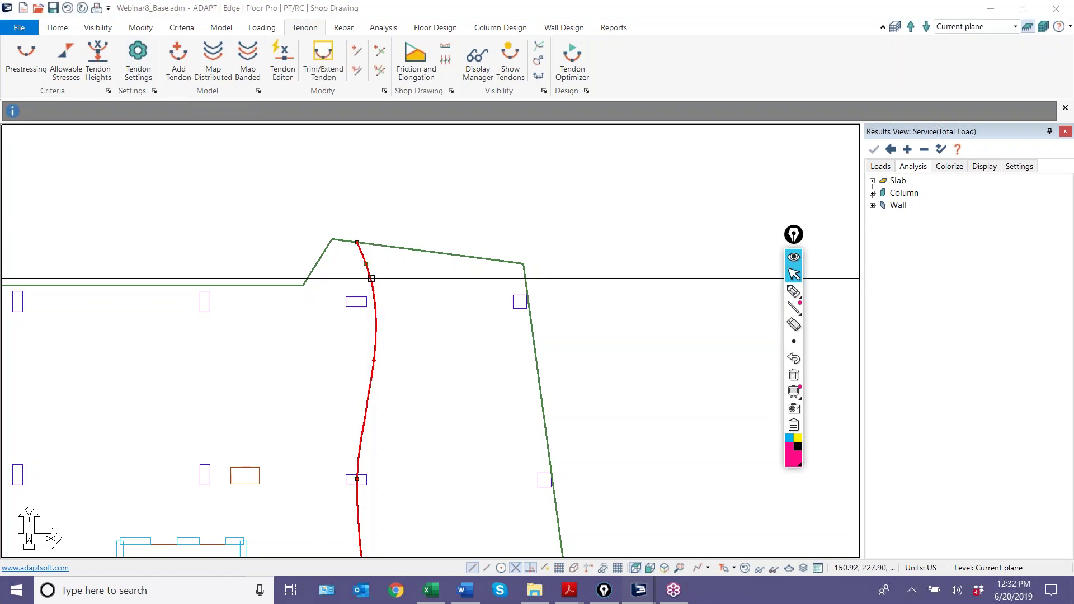
double_click(371, 278)
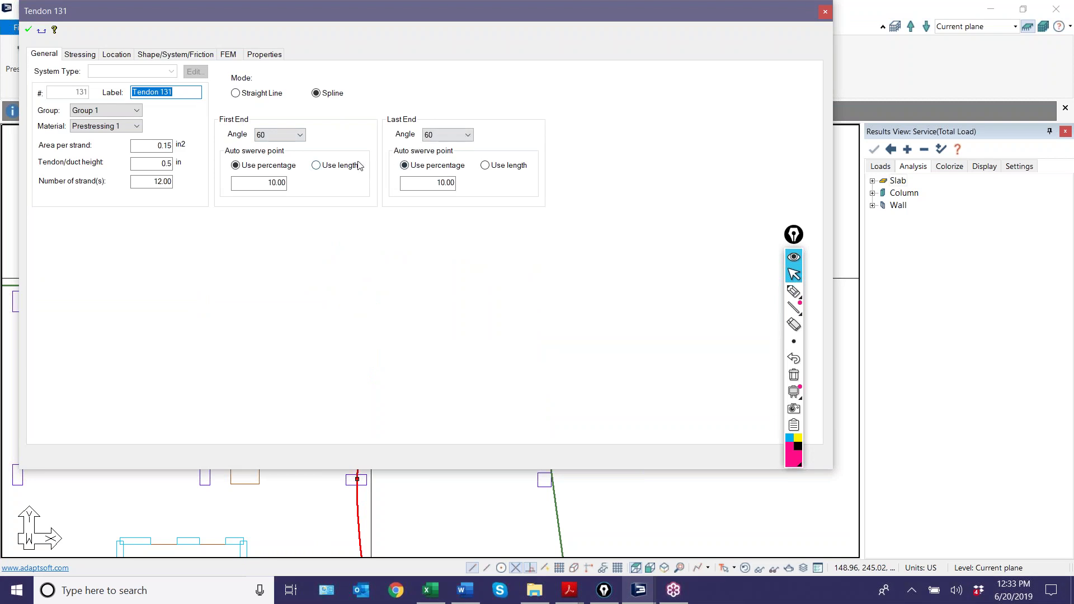
click(301, 136)
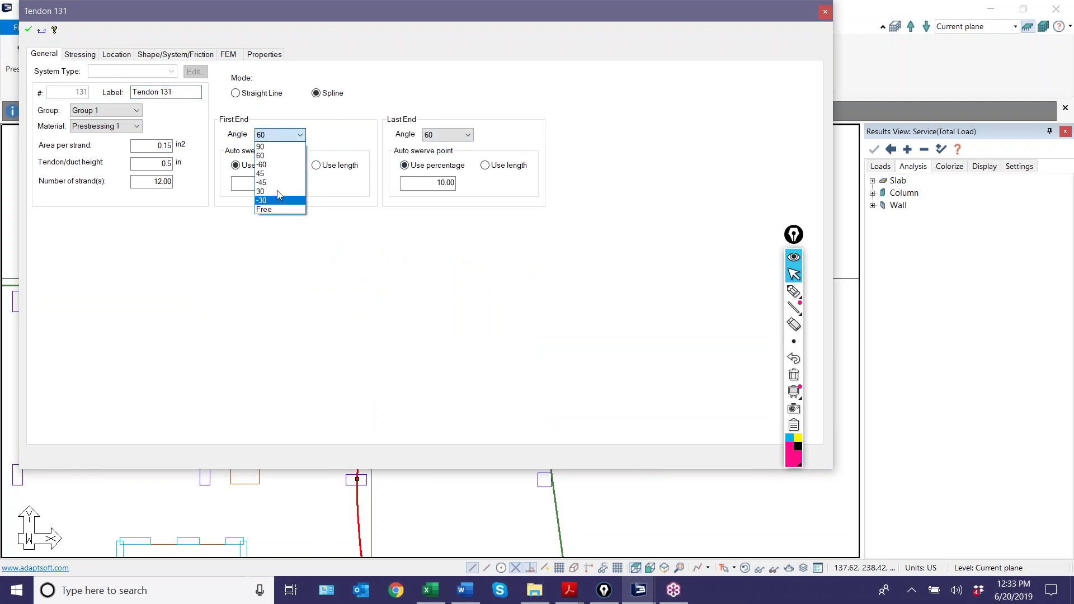
click(354, 147)
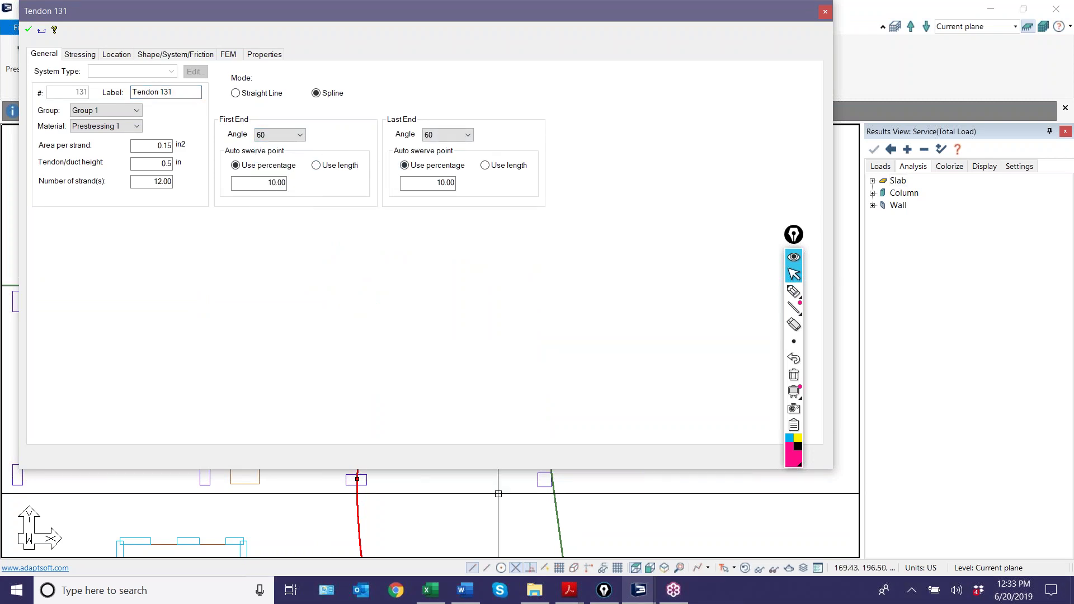
key(Escape)
Copy the spline tendon and paste four copies along the lower slab edge, three toward the right slab edge and one to its left.
scroll(472, 340, down, 3)
click(460, 252)
scroll(467, 249, down, 1)
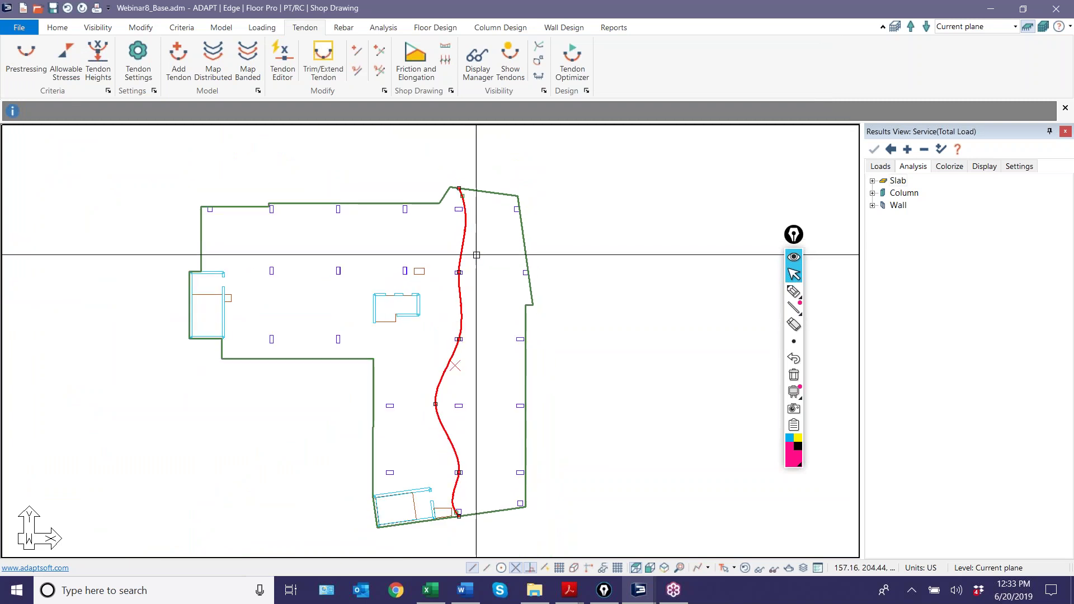
key(ctrl+c)
key(ctrl+v)
click(480, 508)
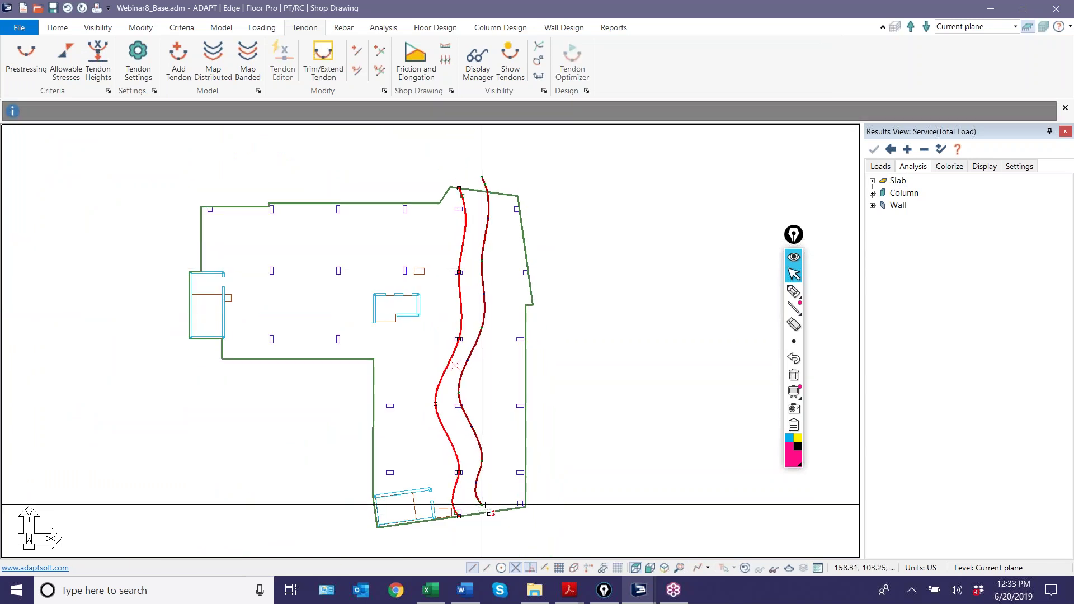
click(495, 509)
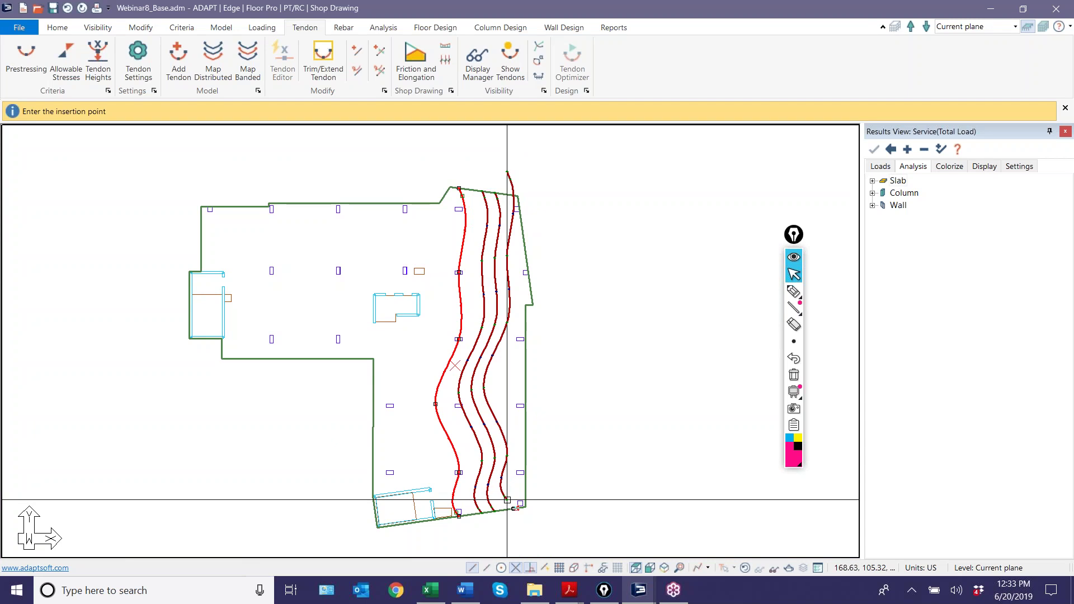
click(507, 496)
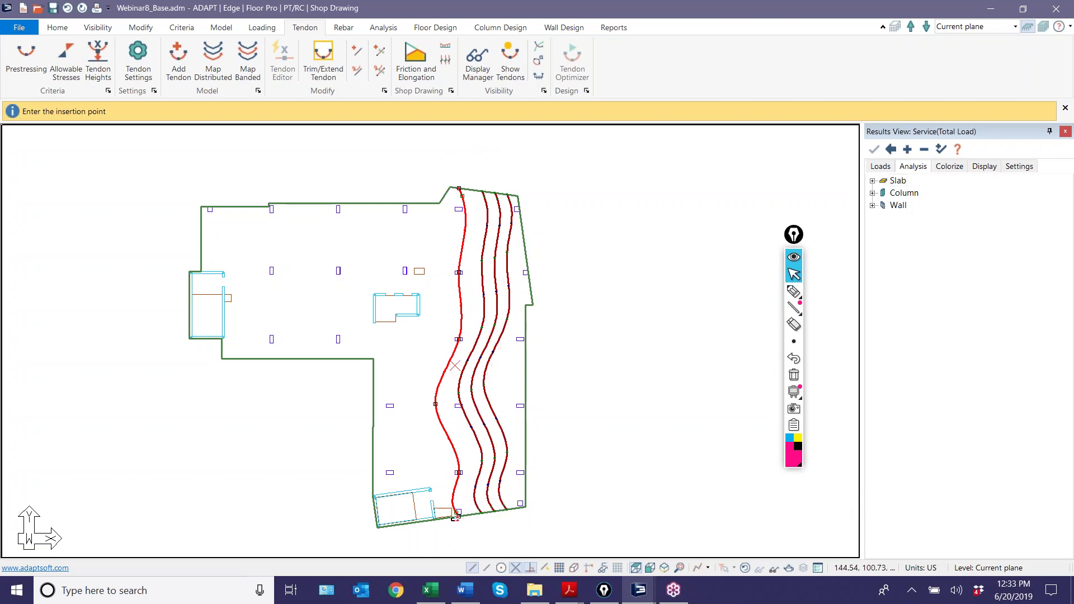
click(437, 503)
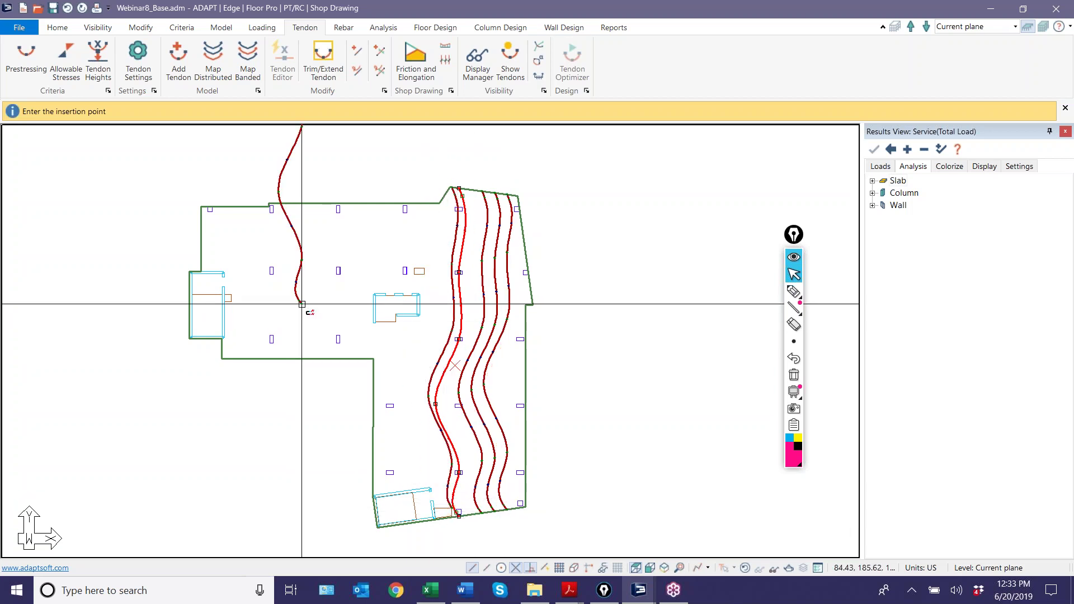
key(Escape)
scroll(395, 258, up, 3)
scroll(575, 355, down, 2)
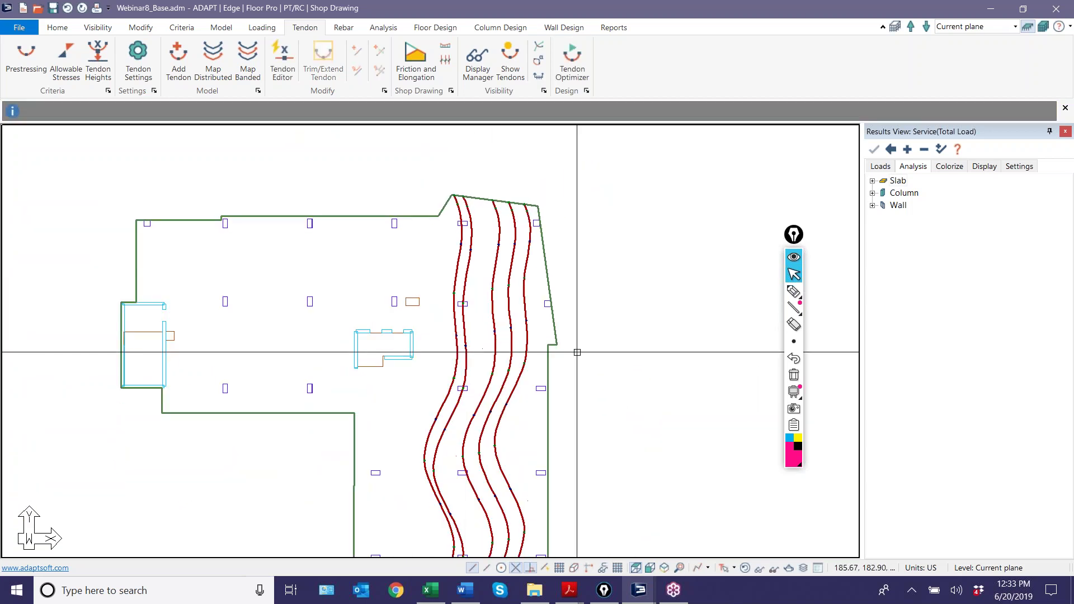
scroll(475, 296, up, 3)
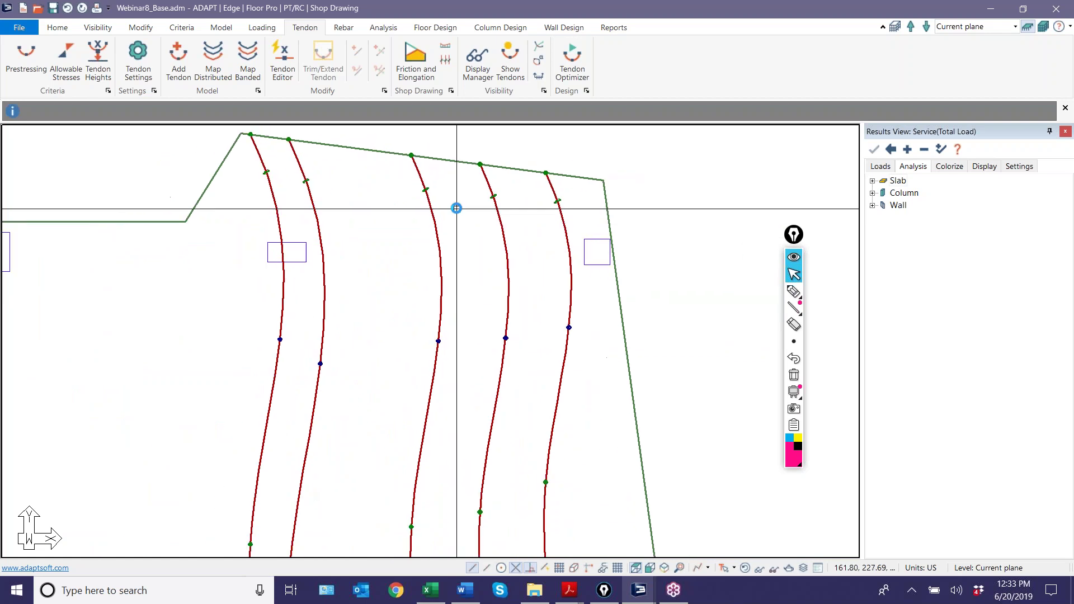
Set the spline angle to slab edge to Free in the Dynamic Tendon Editor and apply it to the four tendon ends on the lower slab edge.
scroll(541, 303, down, 5)
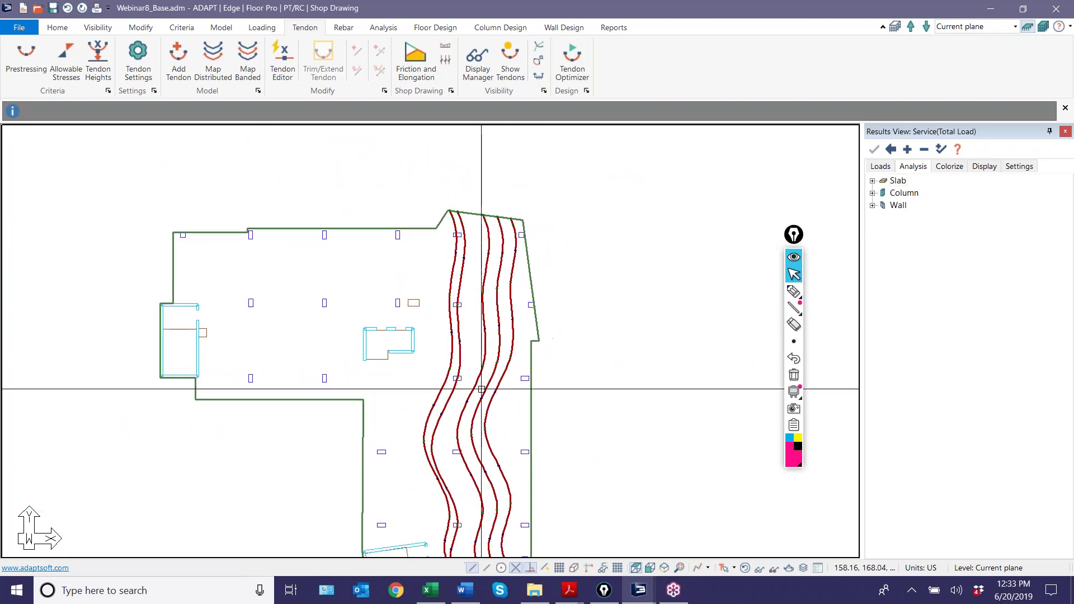
scroll(457, 442, up, 4)
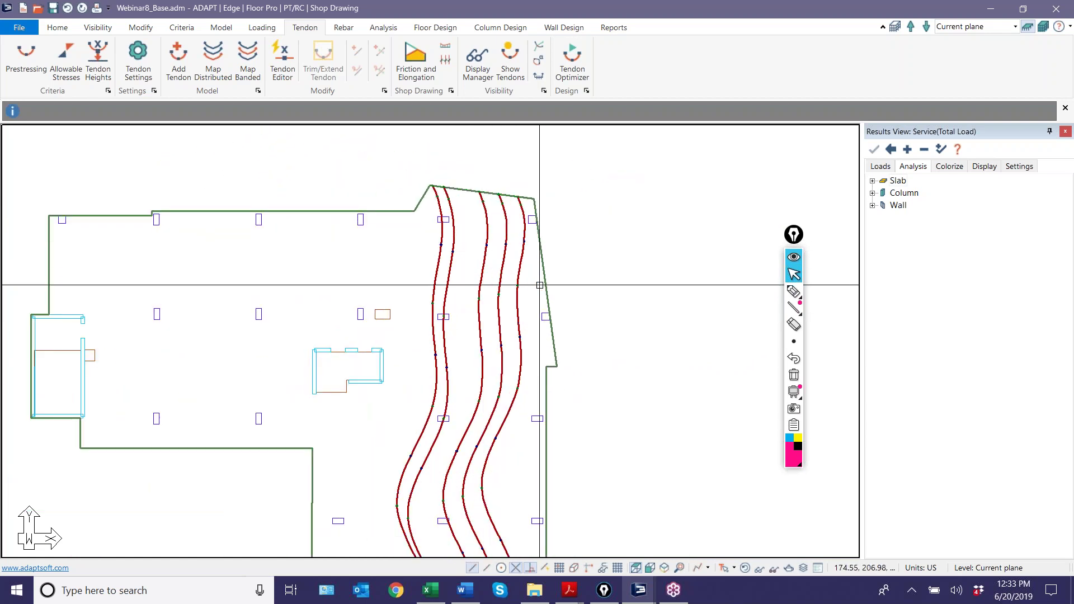
click(278, 60)
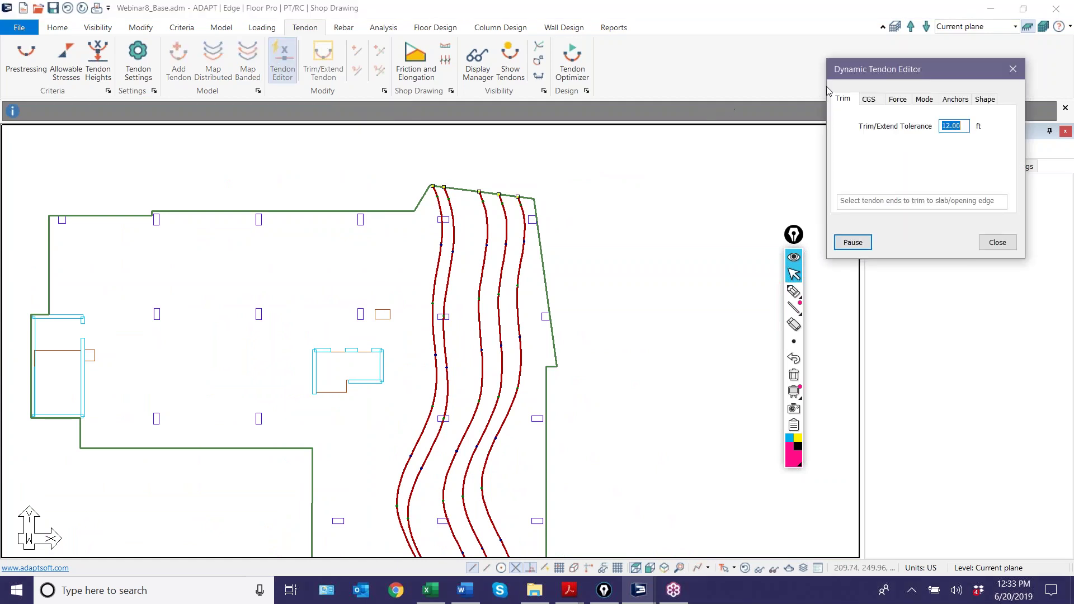
drag(850, 73, 613, 72)
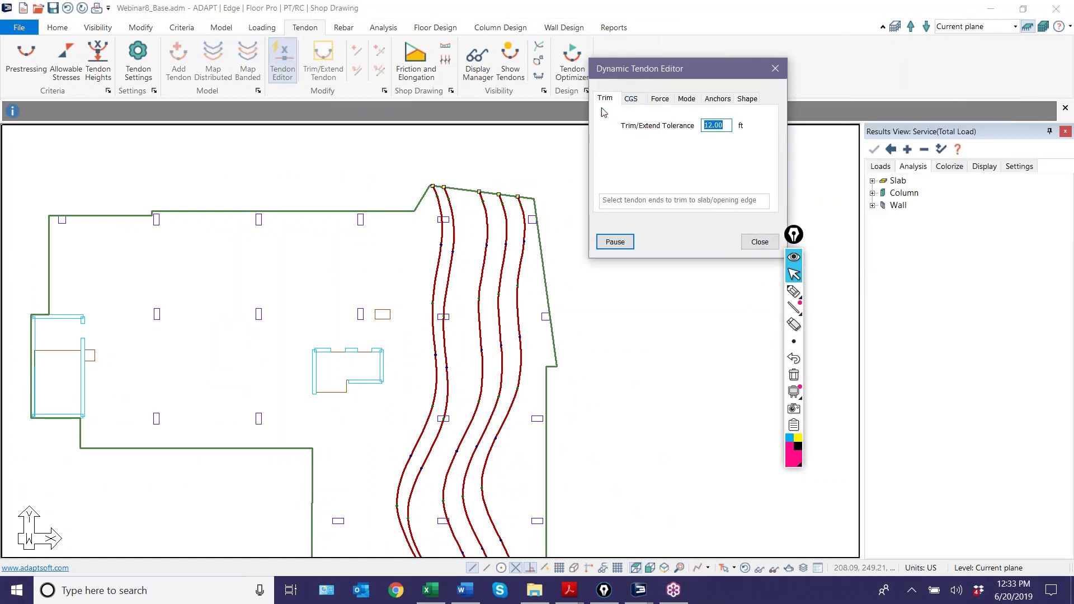
click(963, 210)
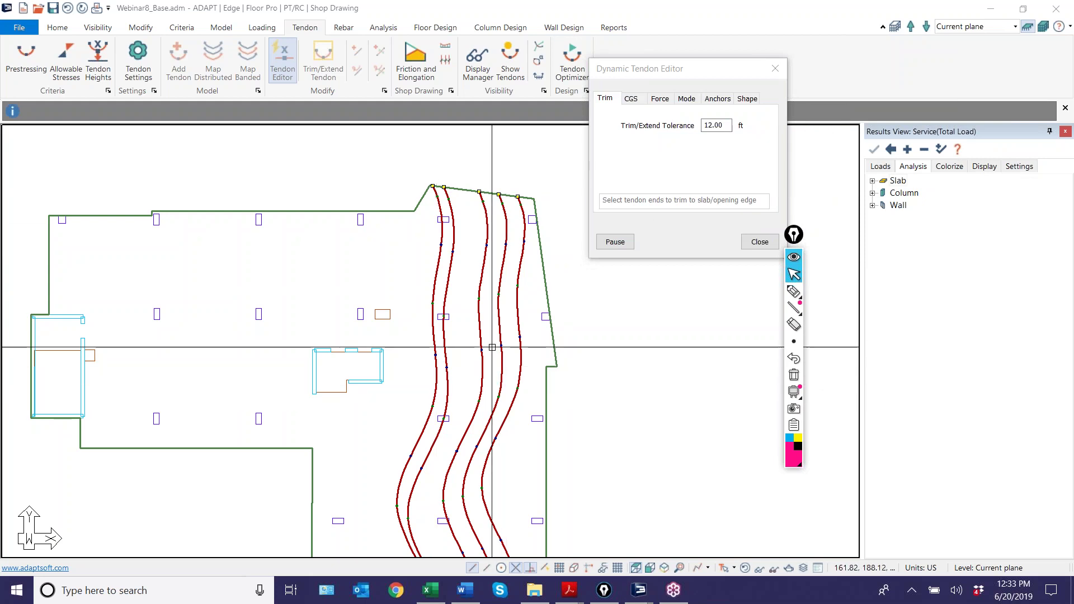
click(717, 100)
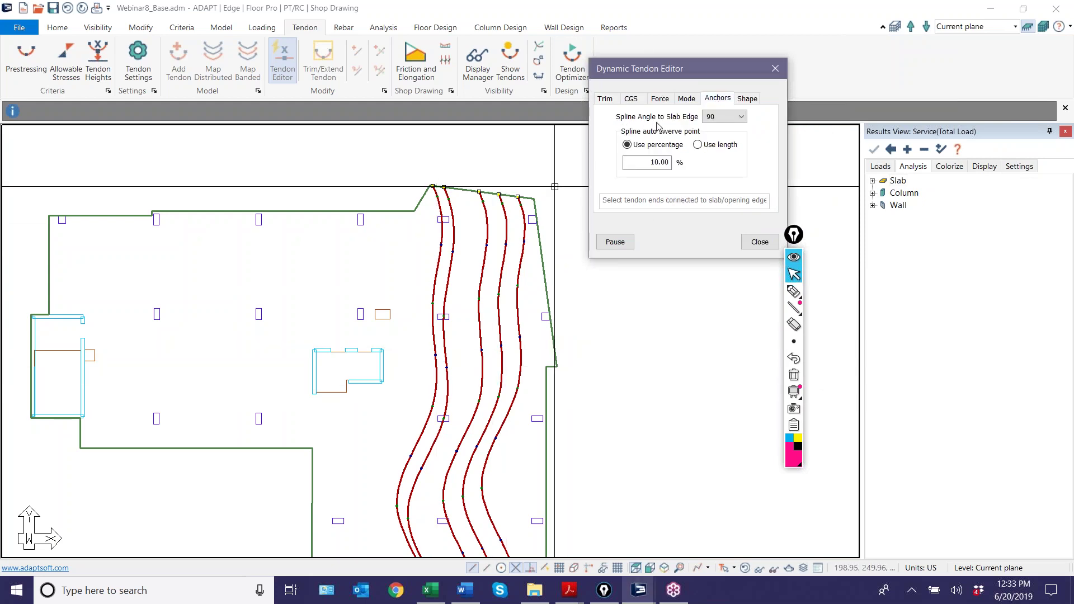
click(730, 117)
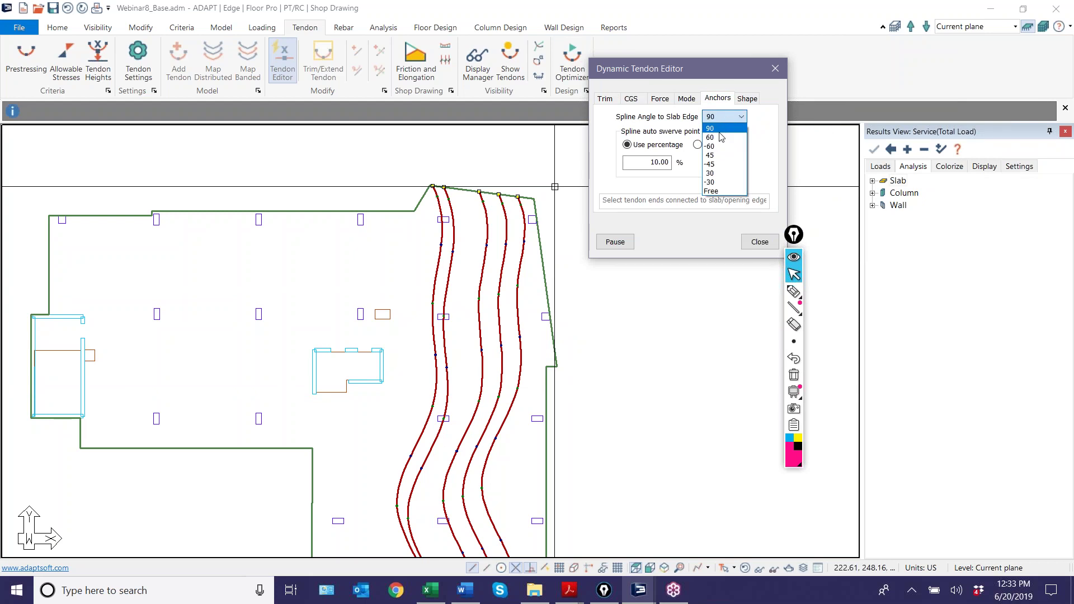
click(723, 191)
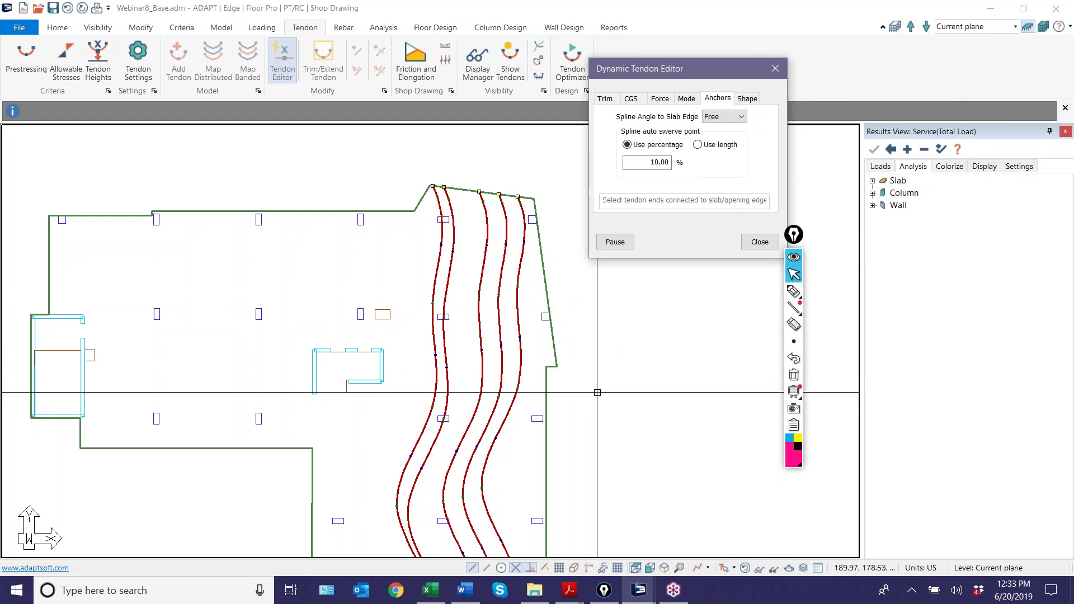
scroll(579, 303, up, 6)
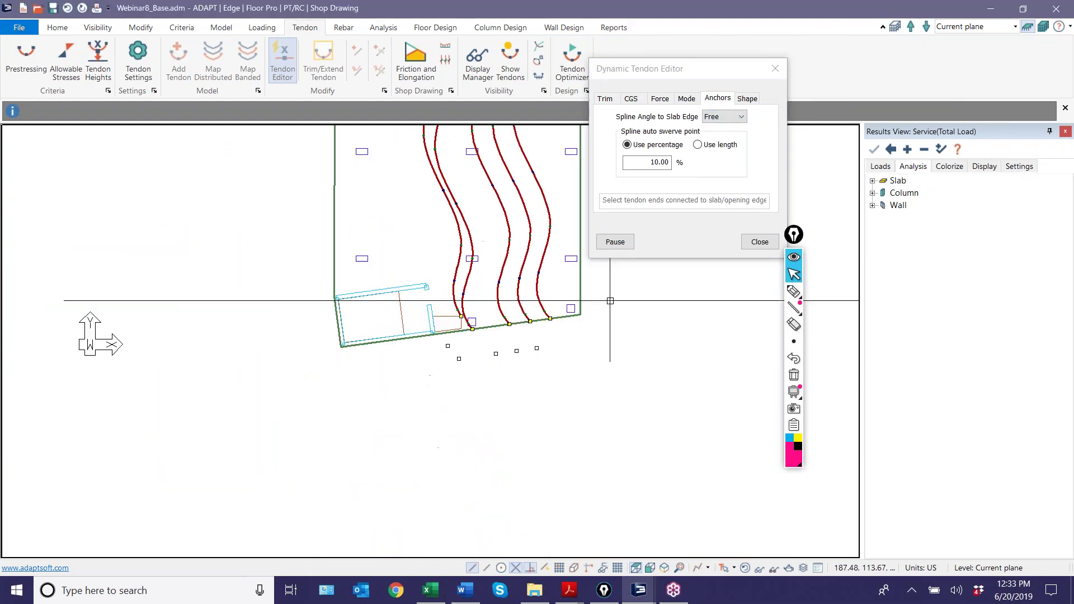
drag(589, 406, 144, 306)
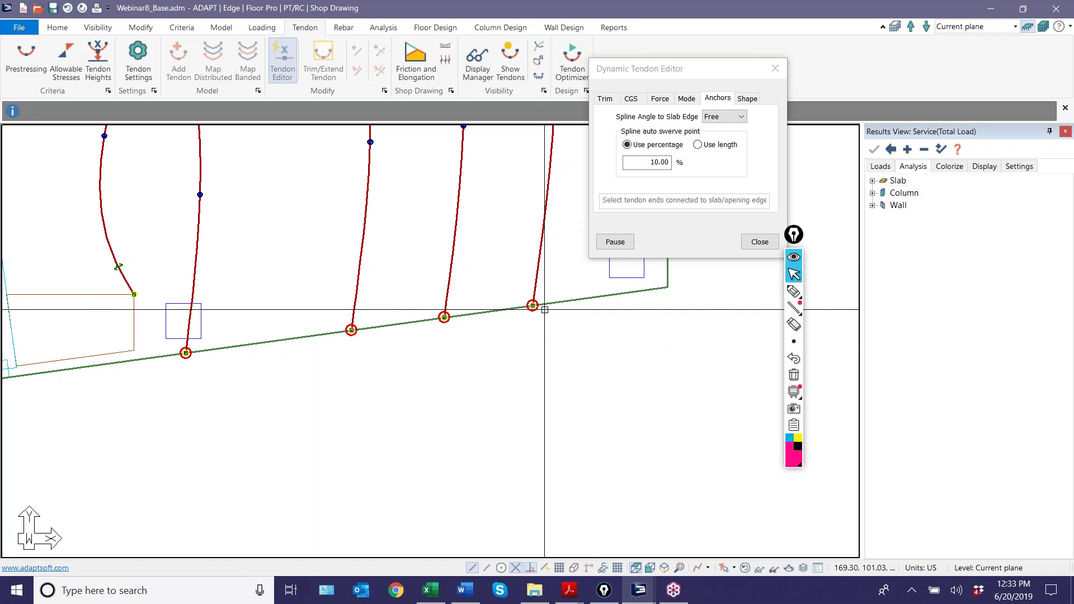
Examine the tendon ends at both slab edges, then switch the Dynamic Tendon Editor to CGS and inspect the upper control points.
scroll(495, 335, down, 5)
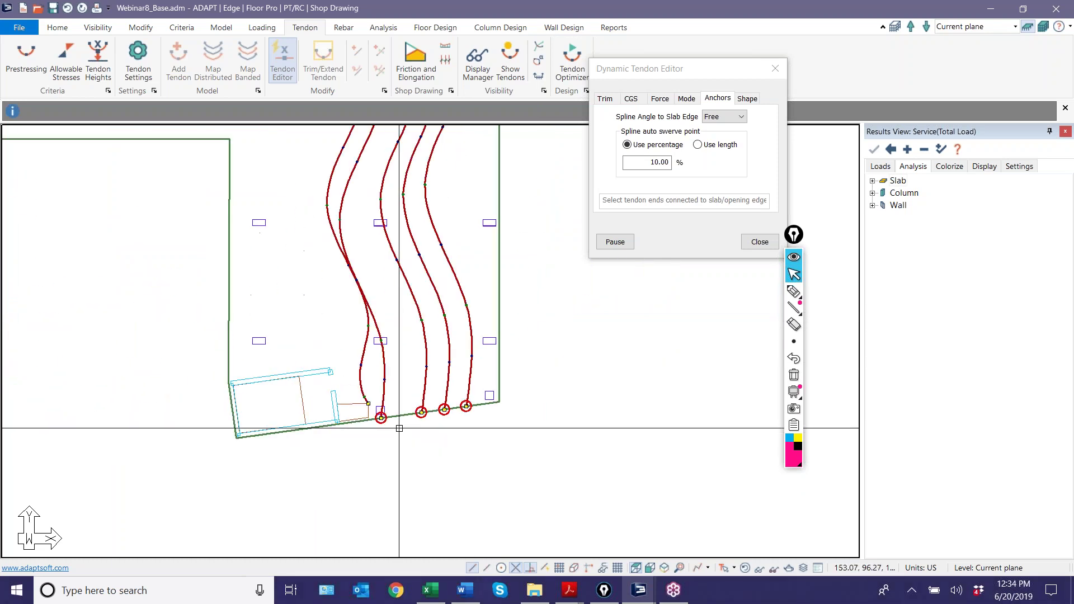
scroll(366, 413, up, 4)
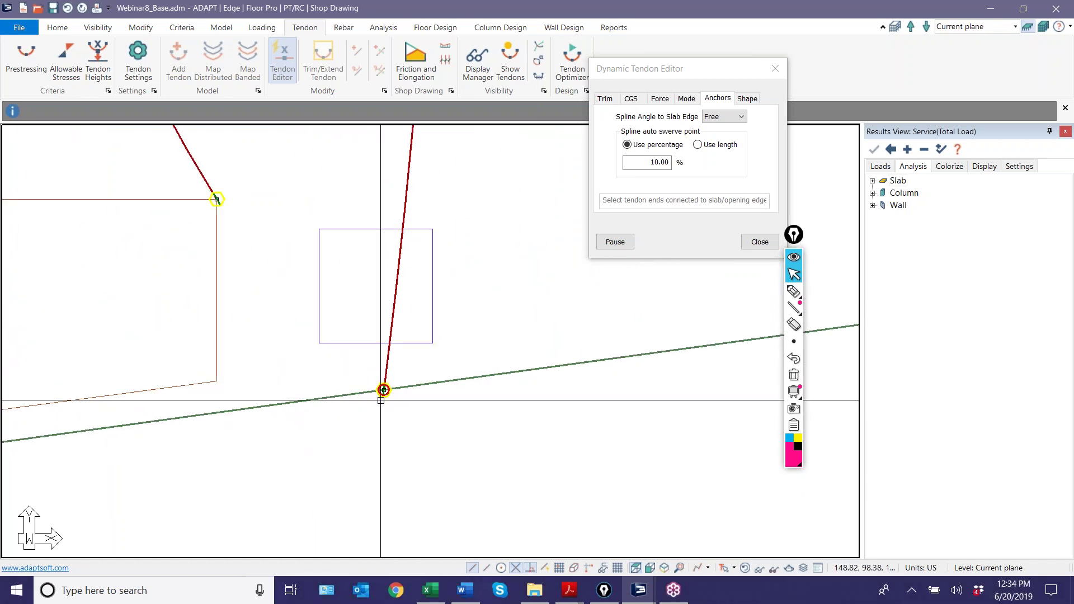
scroll(302, 302, down, 5)
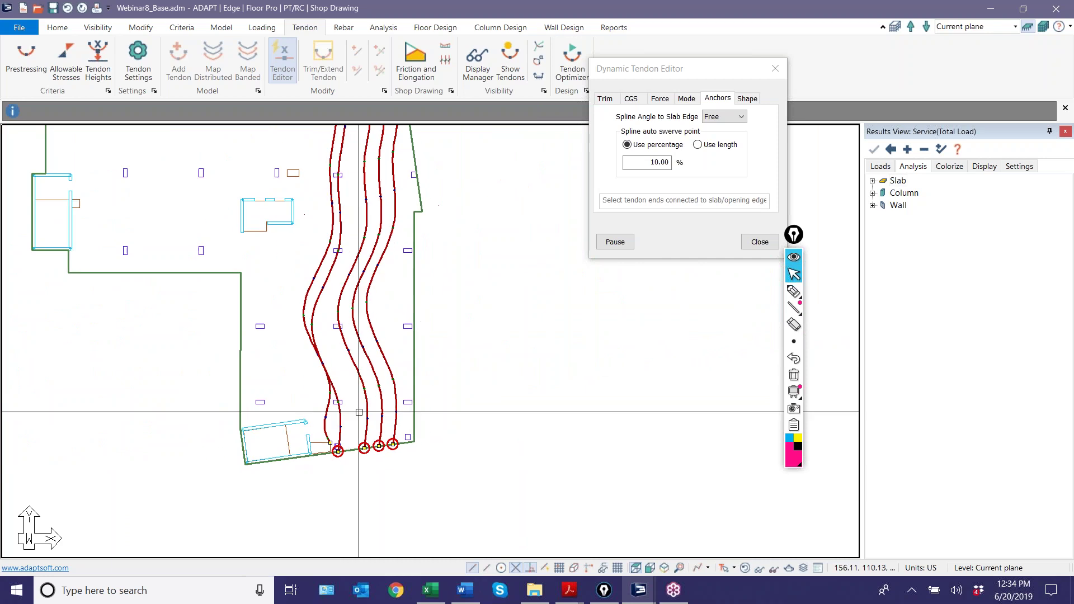
scroll(343, 246, up, 4)
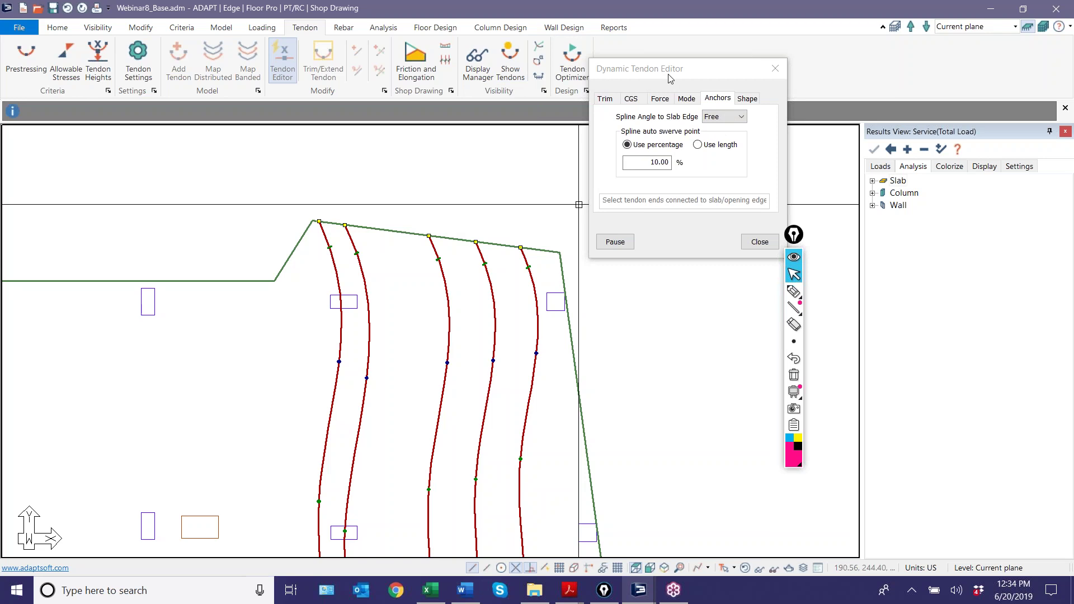
click(634, 99)
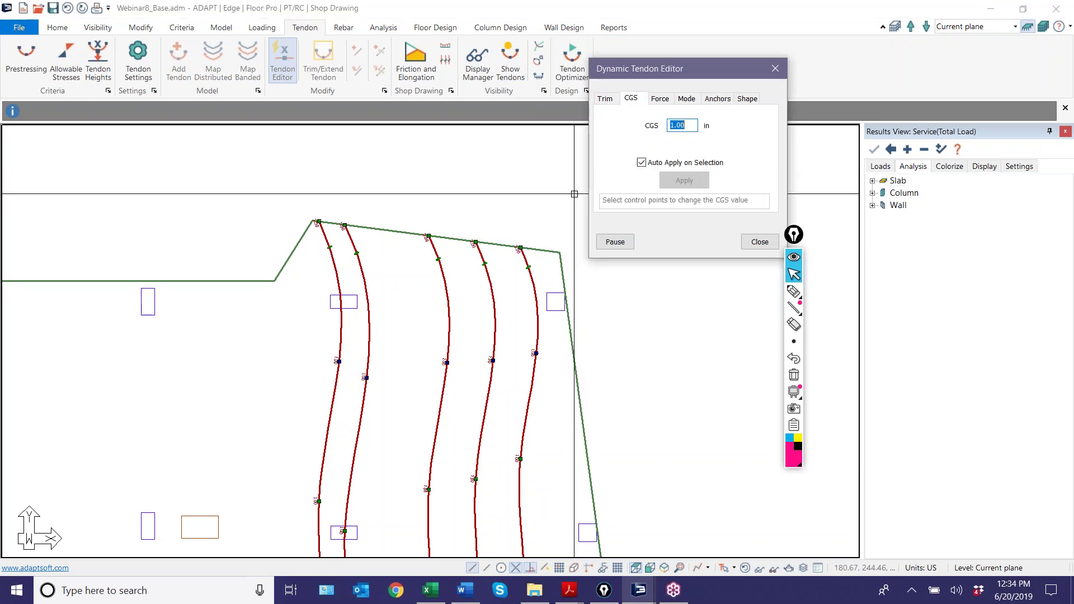
middle_drag(333, 363, 272, 225)
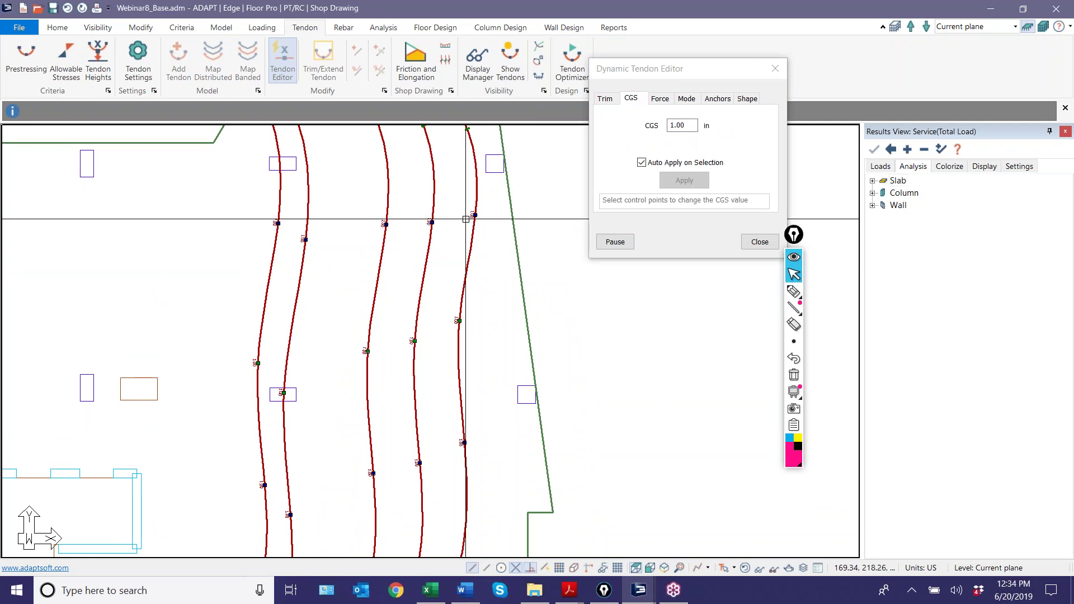
Pause the tendon editor, enlarge the tendon symbols with a 15 in font height in the view items, and resume editing.
click(604, 244)
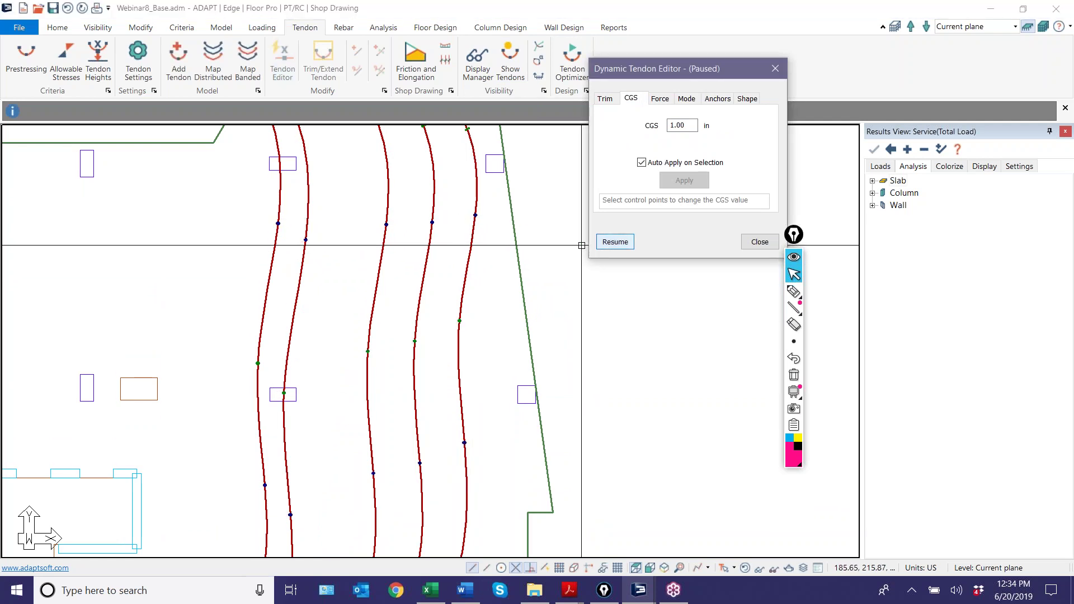
click(98, 28)
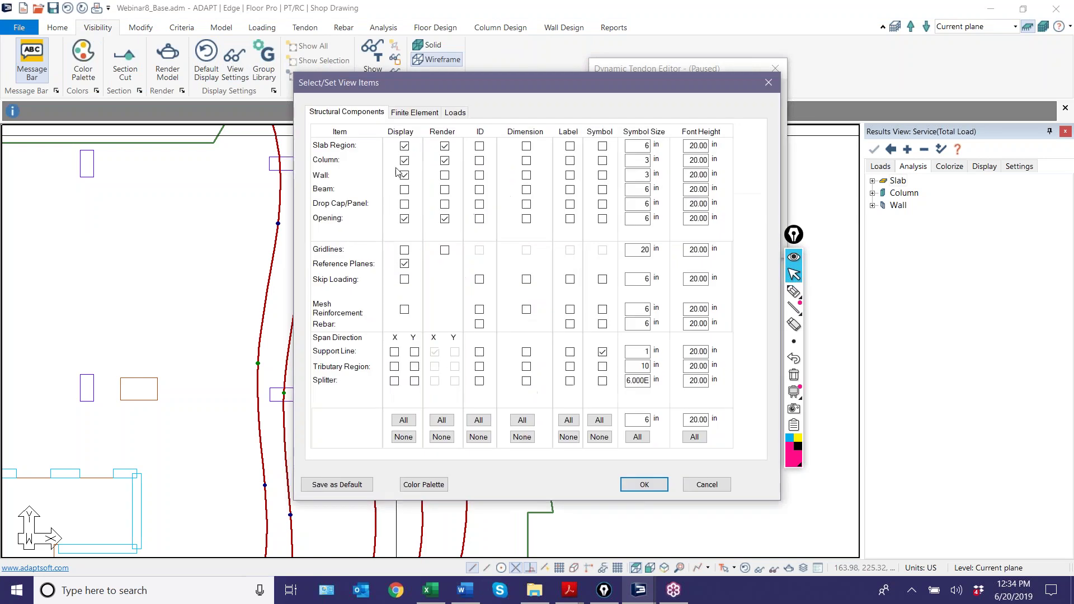
click(415, 113)
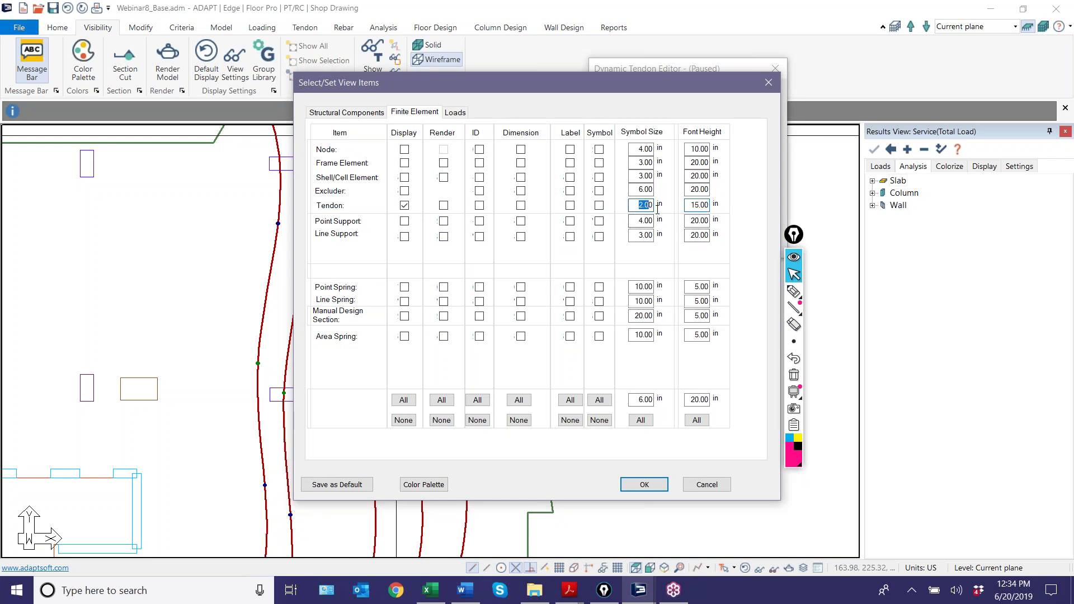
click(623, 488)
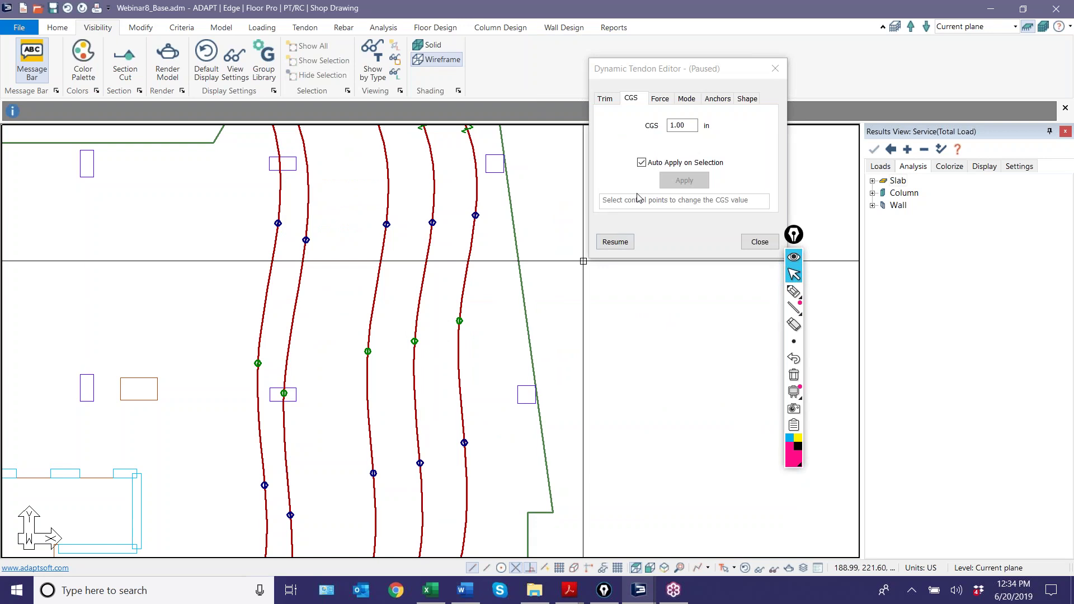
click(614, 241)
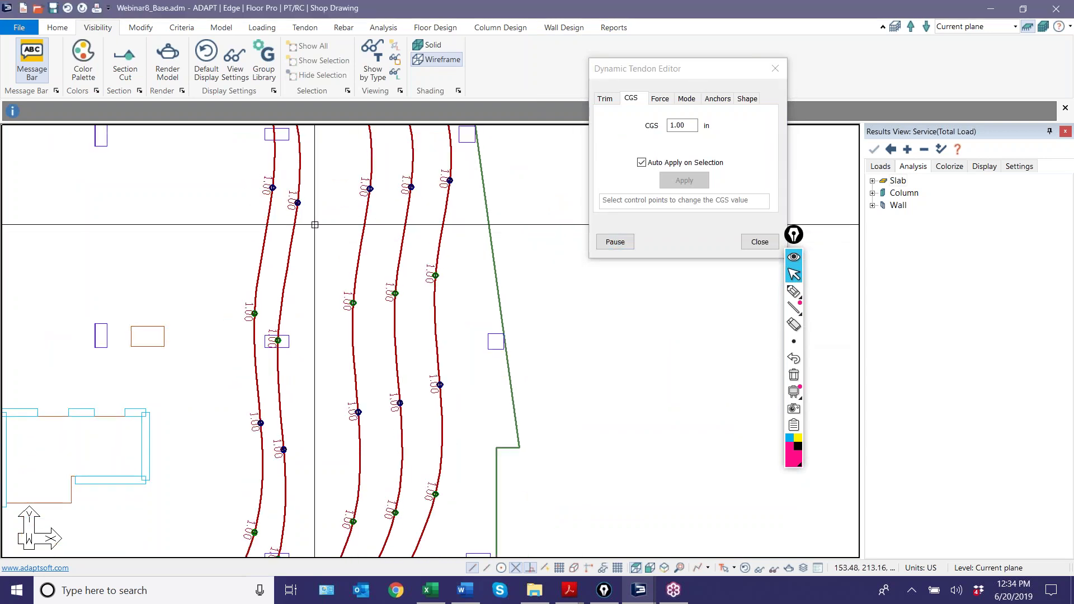
Set the CGS value for the tendon control points to 4 in.
scroll(296, 285, down, 2)
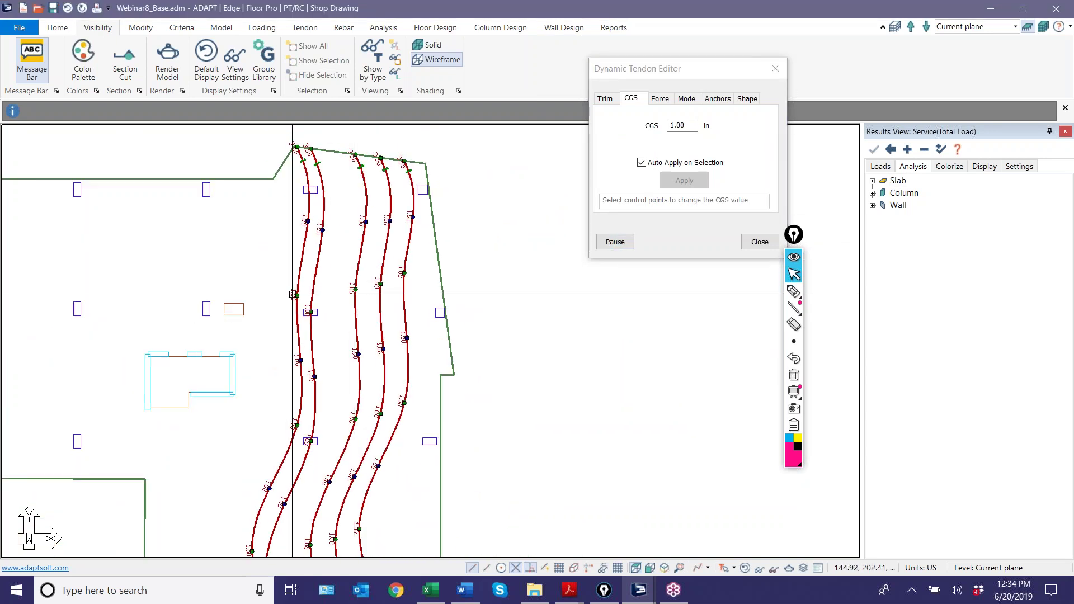
scroll(331, 212, up, 3)
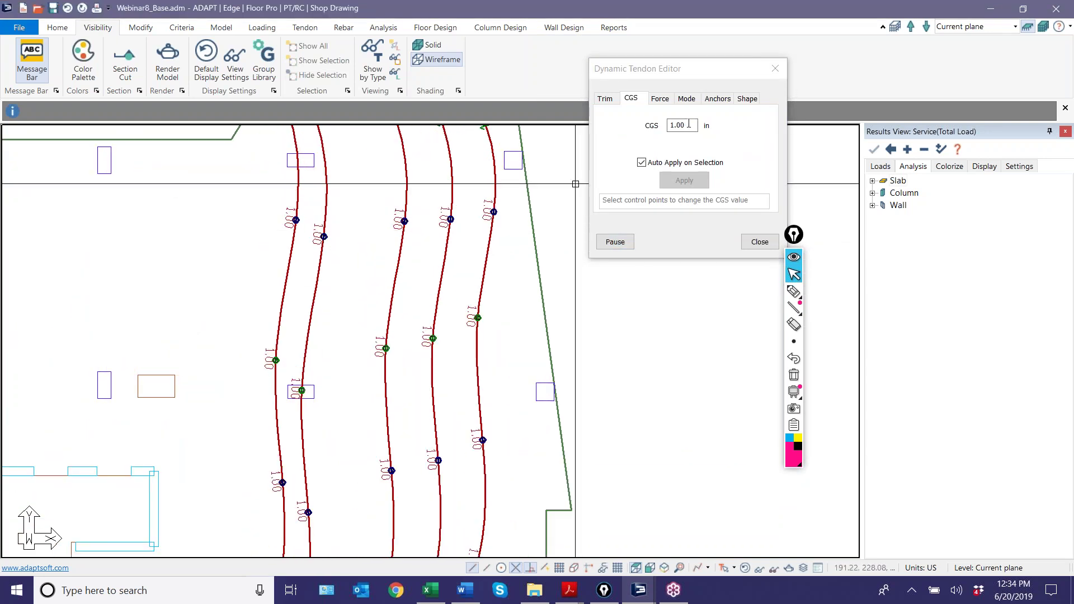
click(606, 128)
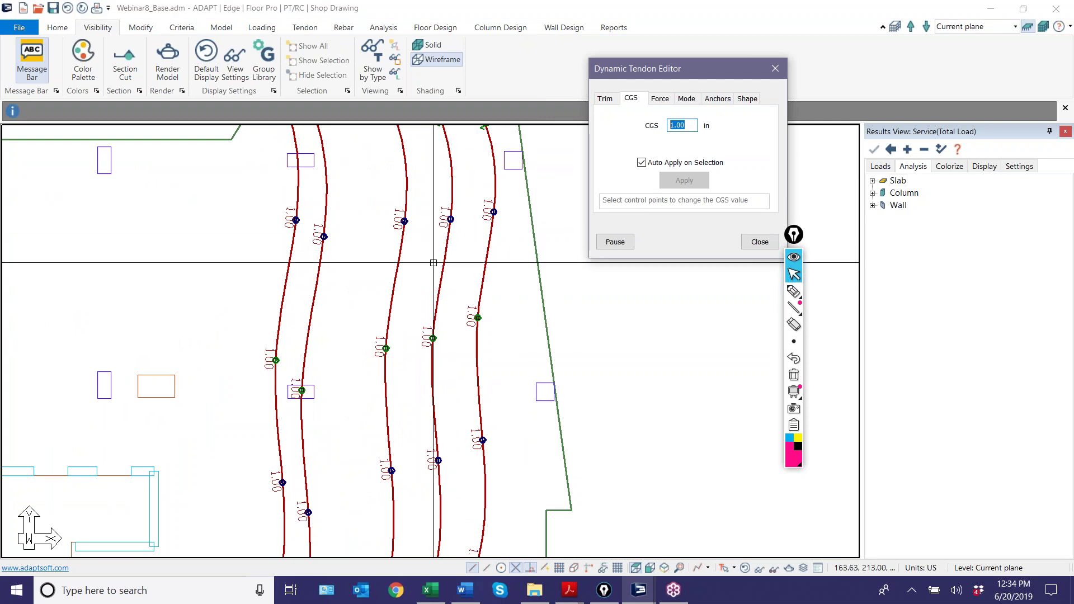
text(4)
key(Return)
middle_drag(393, 268, 318, 311)
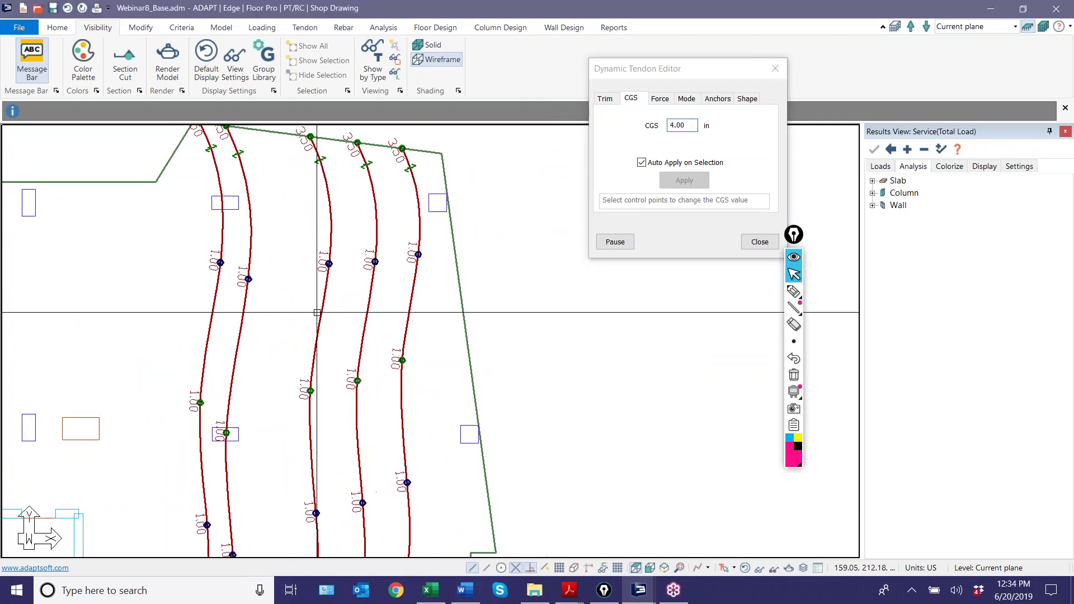
Set the CGS to 2 in and apply it to the first two rows of blue control points below the upper slab edge.
click(692, 129)
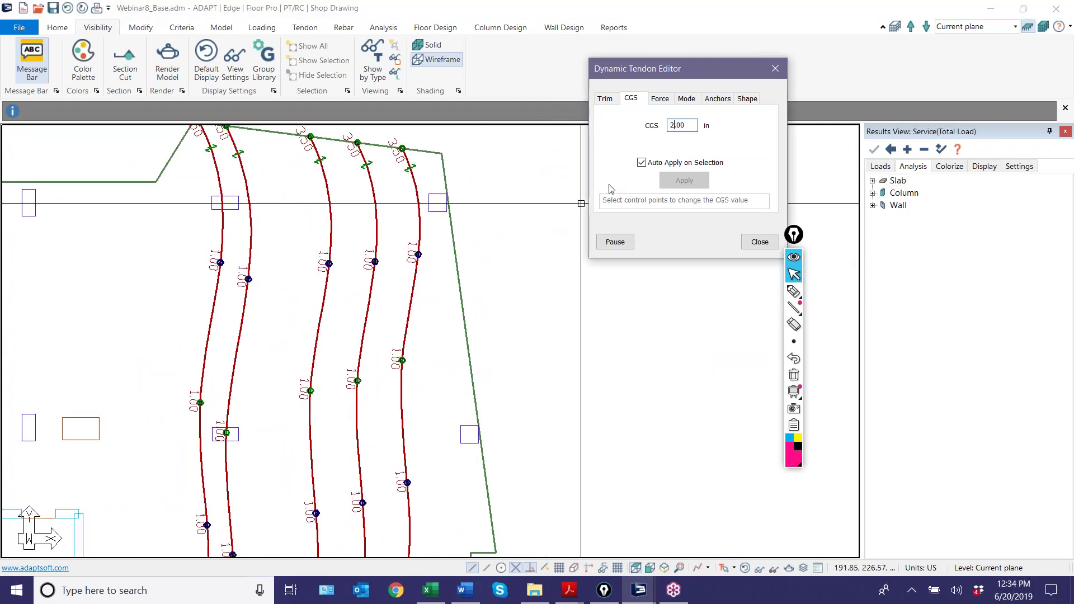
drag(175, 222, 449, 306)
middle_drag(430, 350, 415, 217)
scroll(387, 234, down, 3)
drag(227, 290, 373, 336)
middle_drag(374, 336, 372, 263)
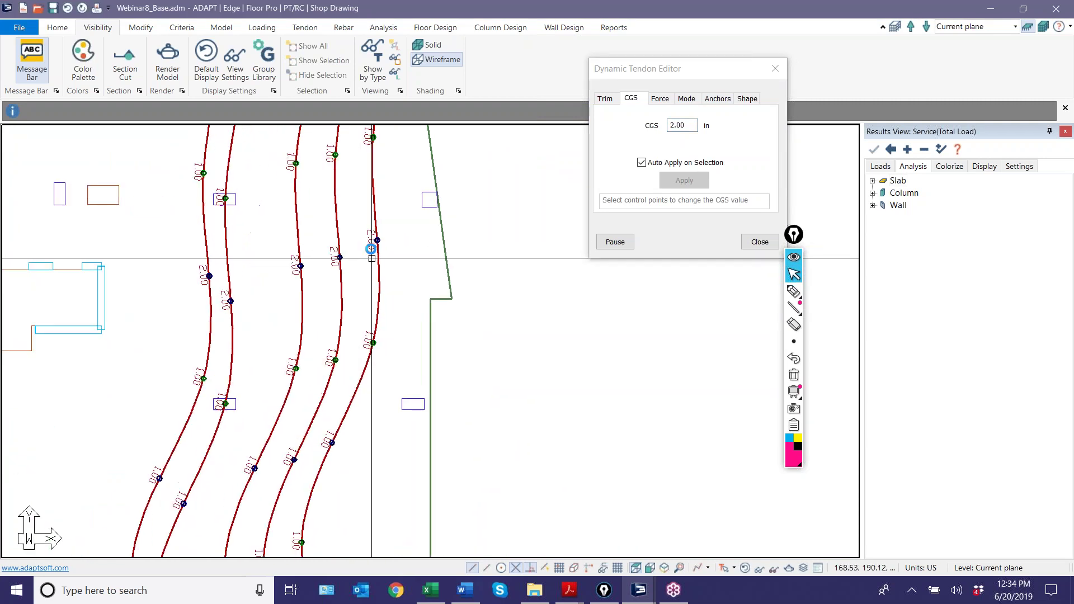
Apply the 2 in CGS to the third row of blue control points on the four rightmost tendons.
scroll(358, 302, up, 5)
drag(358, 335, 252, 392)
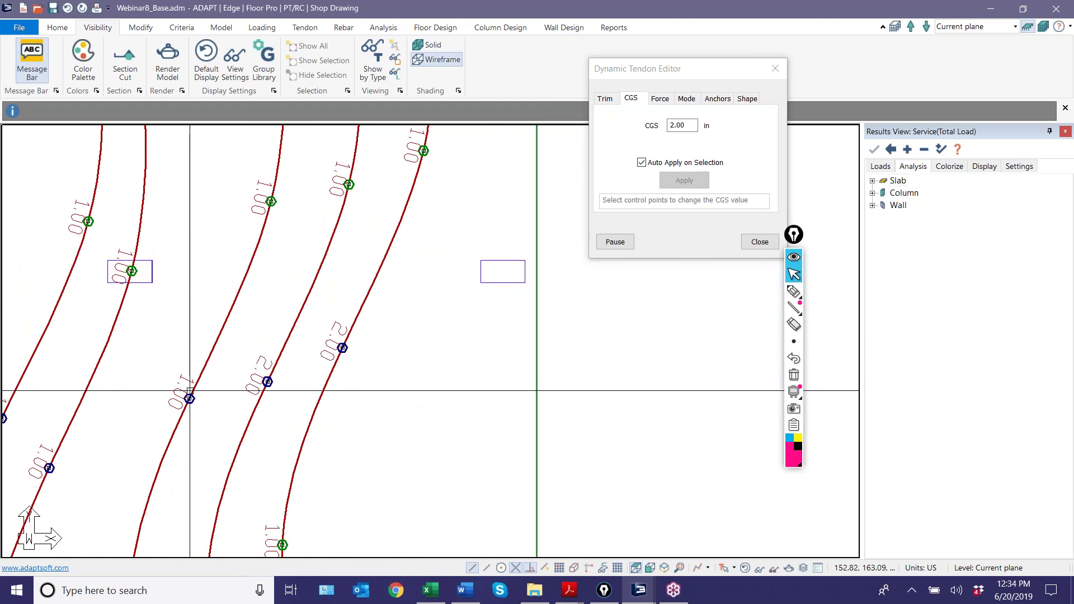
middle_drag(190, 390, 395, 273)
scroll(238, 348, down, 2)
scroll(238, 364, up, 1)
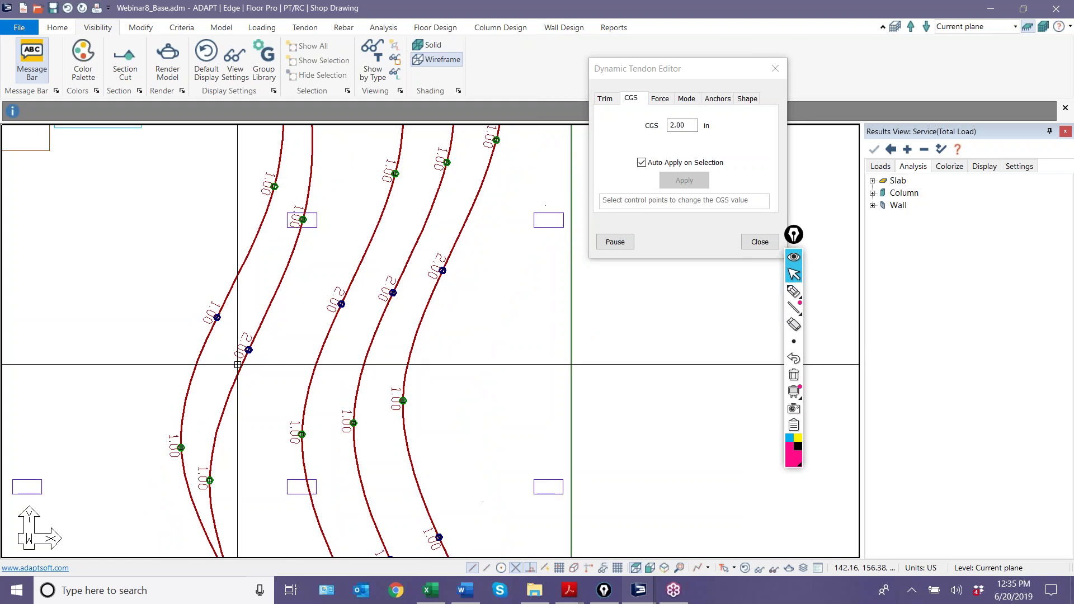
scroll(238, 364, down, 3)
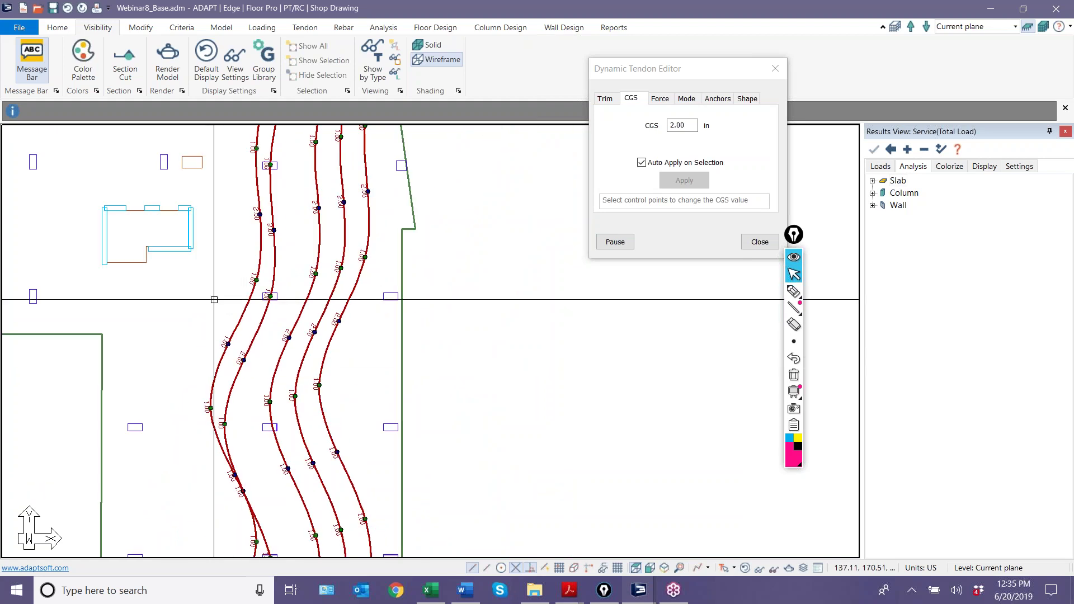
Switch the tendon editor to end span shape and mark with the pen the limits of the rightmost tendon's end span at the upper slab edge.
click(747, 99)
scroll(330, 324, up, 2)
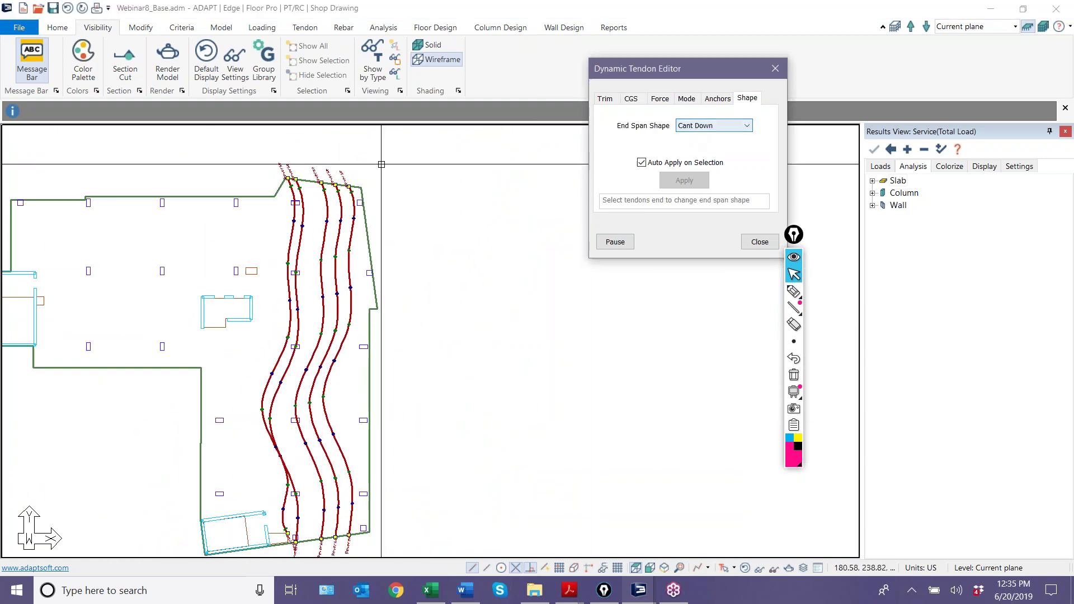
scroll(331, 324, up, 2)
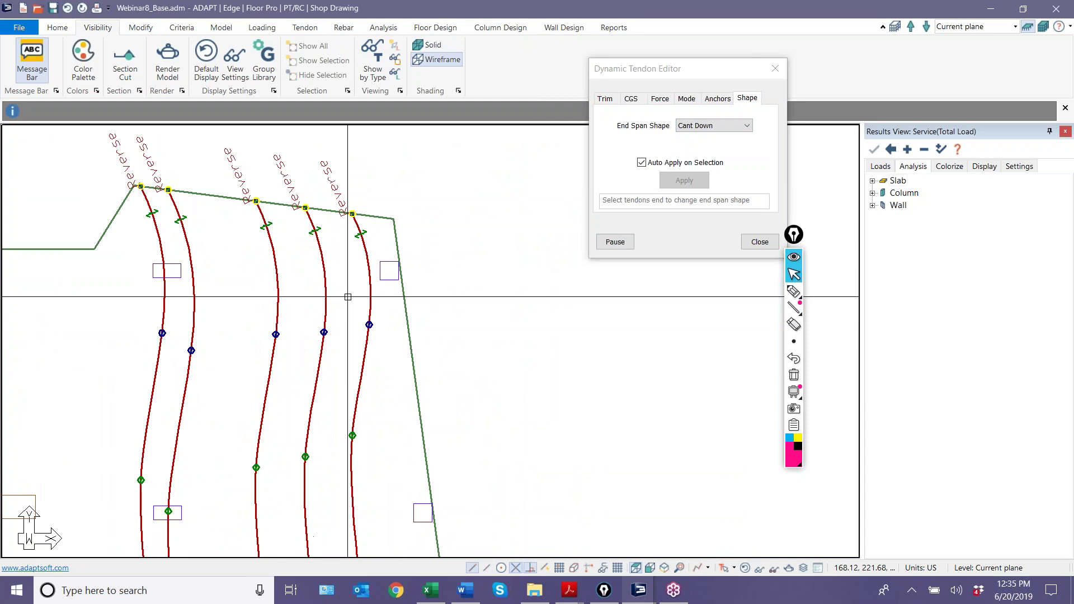
scroll(339, 221, down, 3)
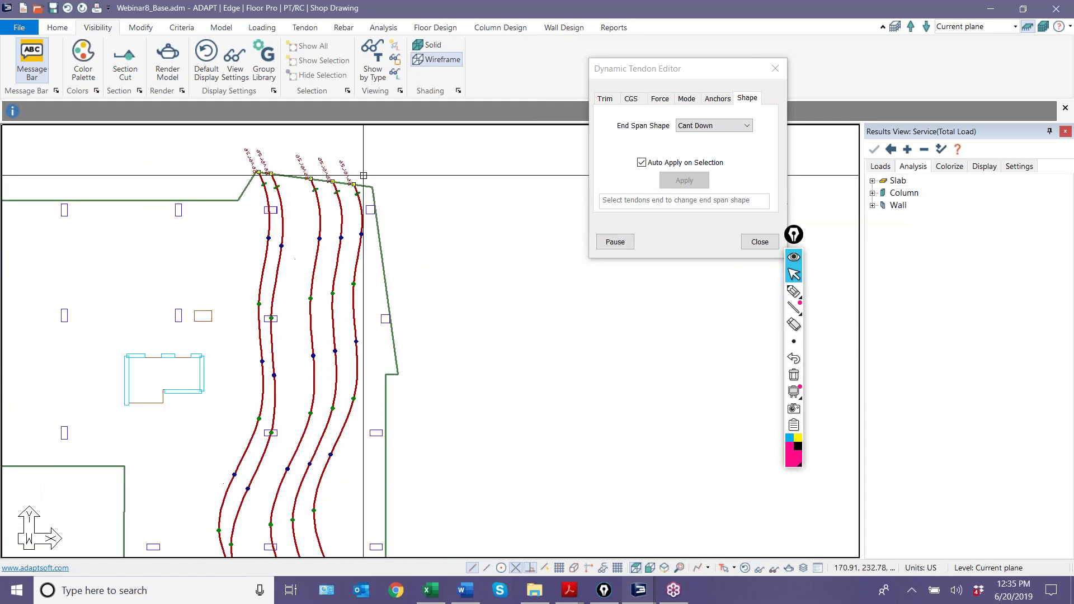
click(794, 291)
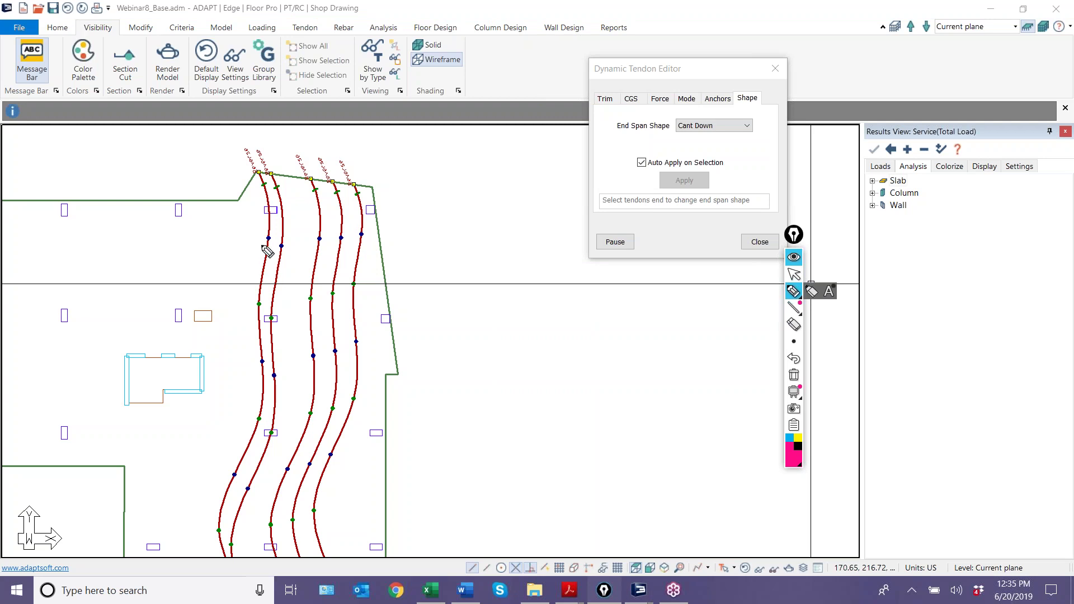
drag(351, 183, 392, 181)
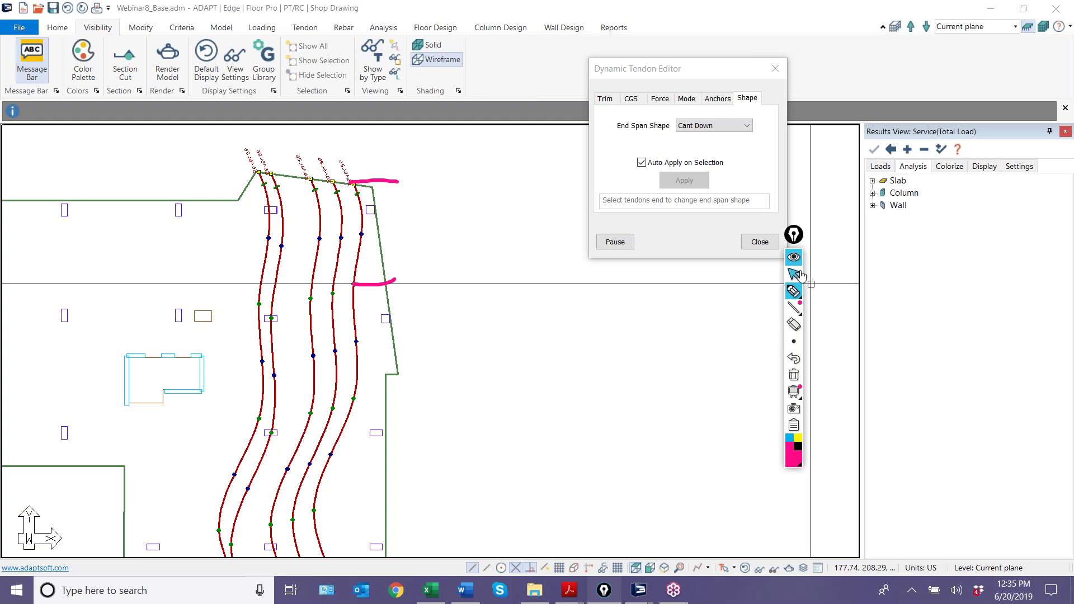
Apply the Cant Down end span shape to the five tendon ends at the upper slab edge.
drag(211, 142, 406, 205)
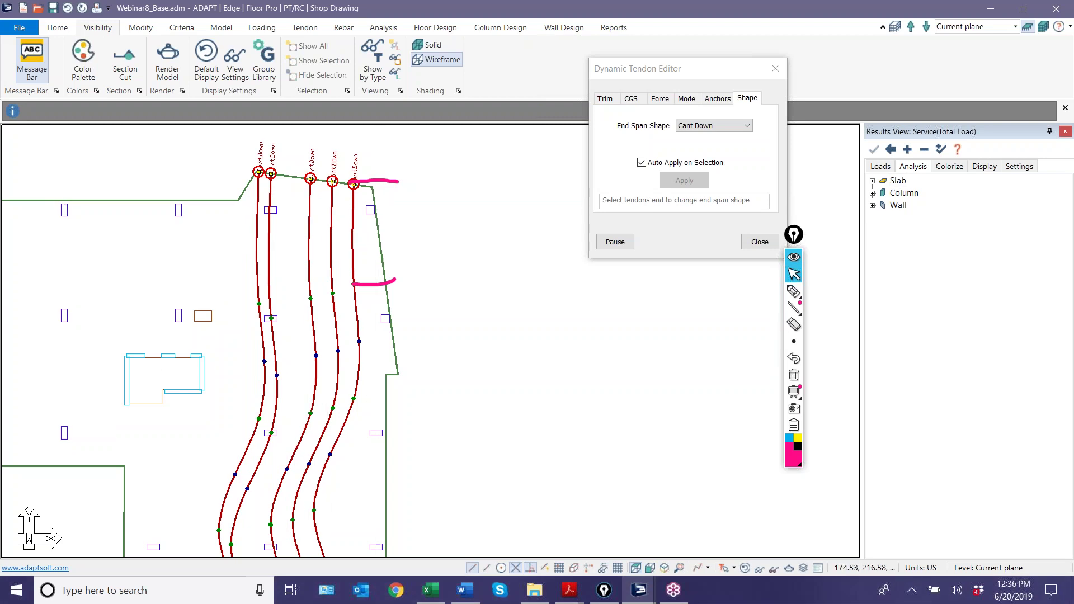
Pause the tendon editor to move the slab's upper-right corner outward, then resume and extend the five upper tendon ends to the slab edge.
click(605, 99)
scroll(382, 283, down, 4)
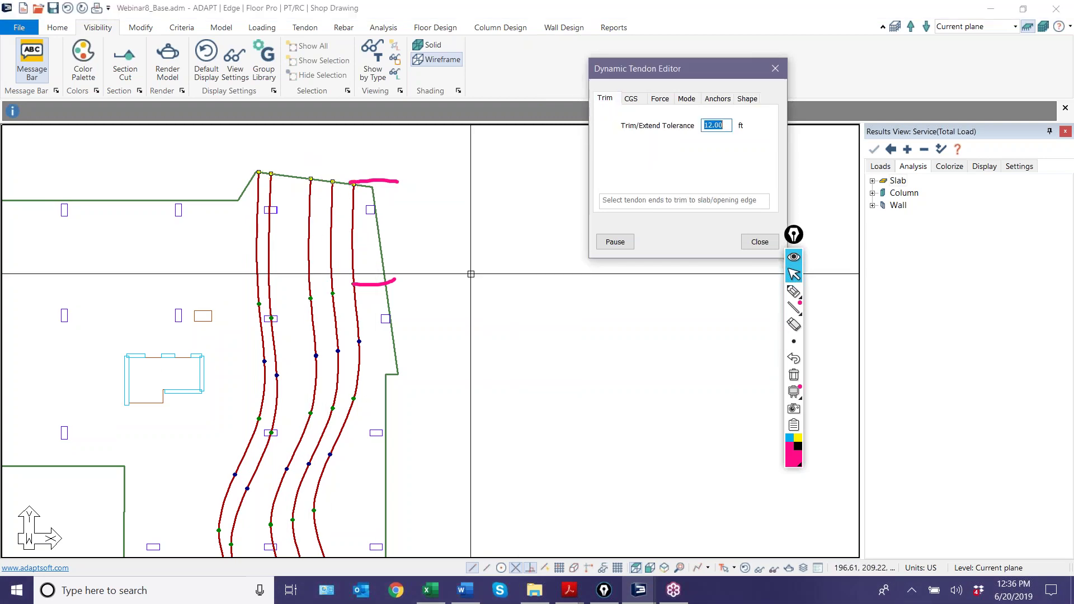
scroll(382, 283, up, 2)
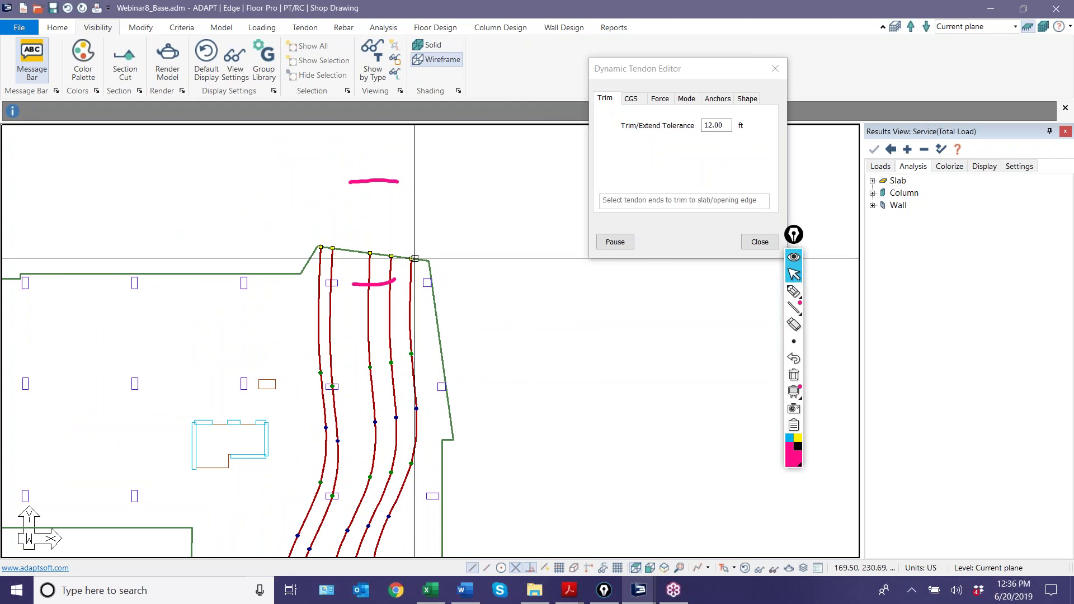
click(615, 241)
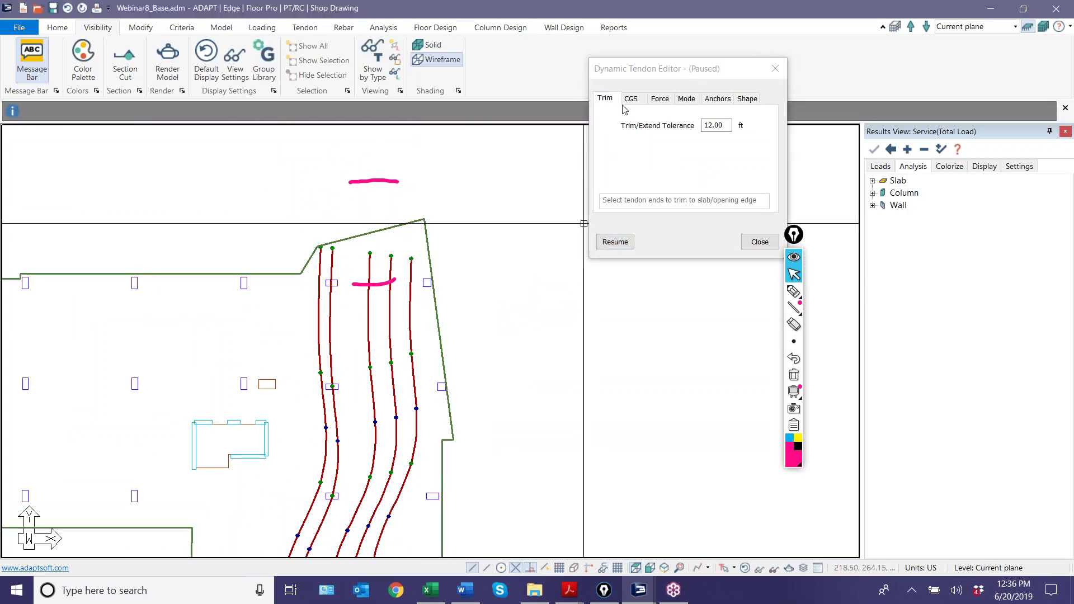
click(615, 241)
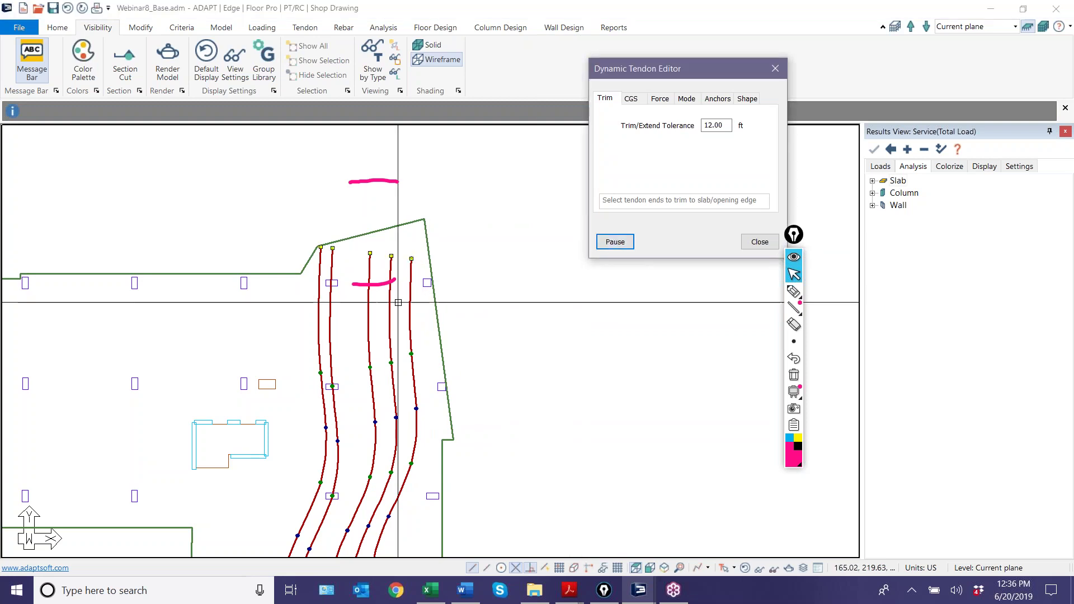
drag(452, 268, 291, 233)
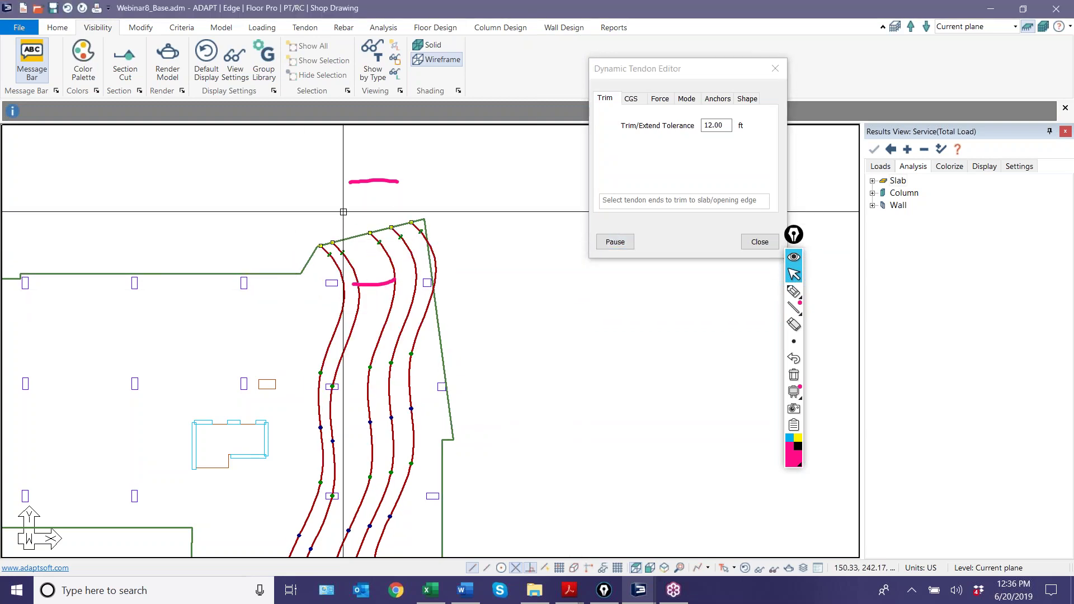
Set the spline angle to slab edge to 90 for the five tendon anchors at the upper slab edge.
click(744, 99)
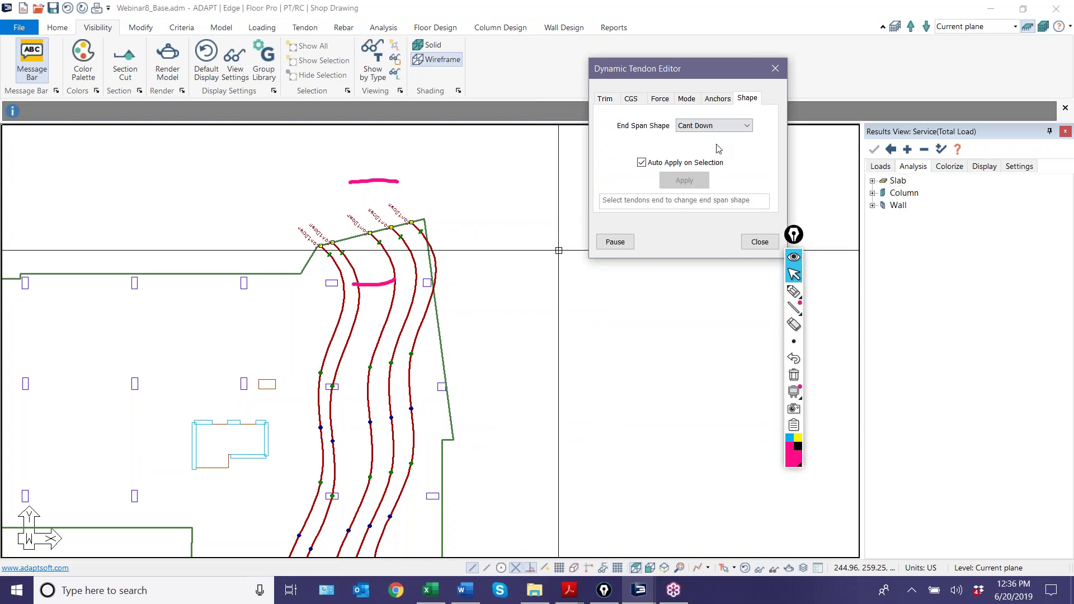
click(718, 99)
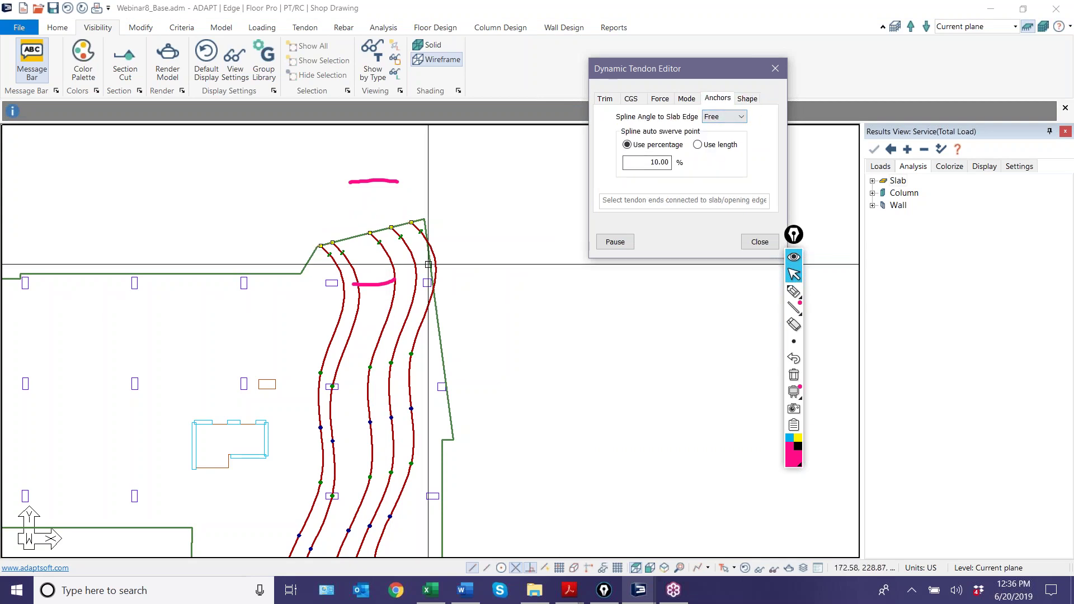
click(326, 267)
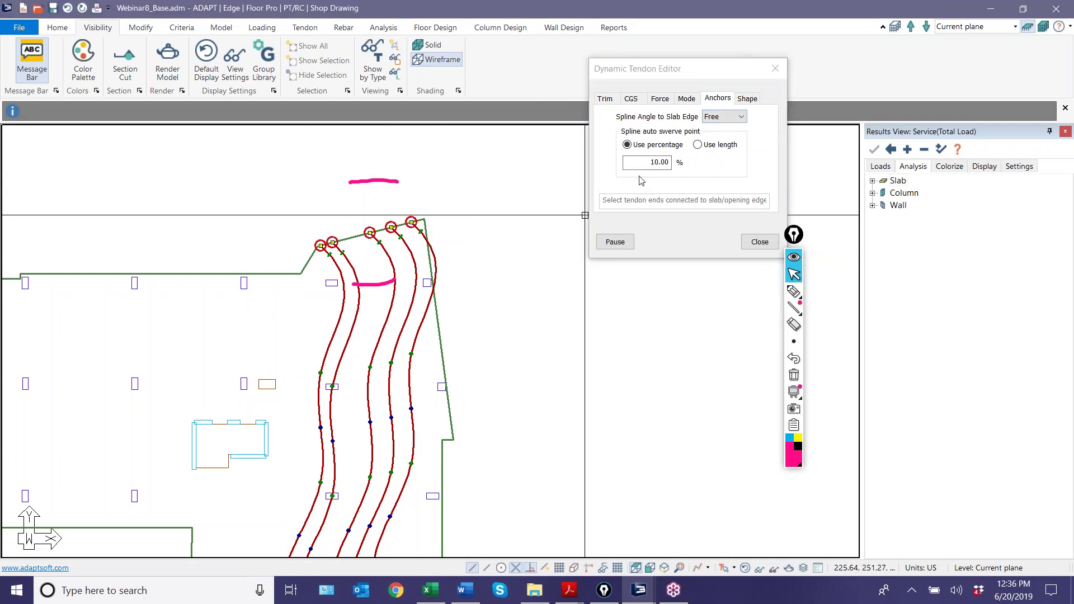
click(721, 116)
click(716, 128)
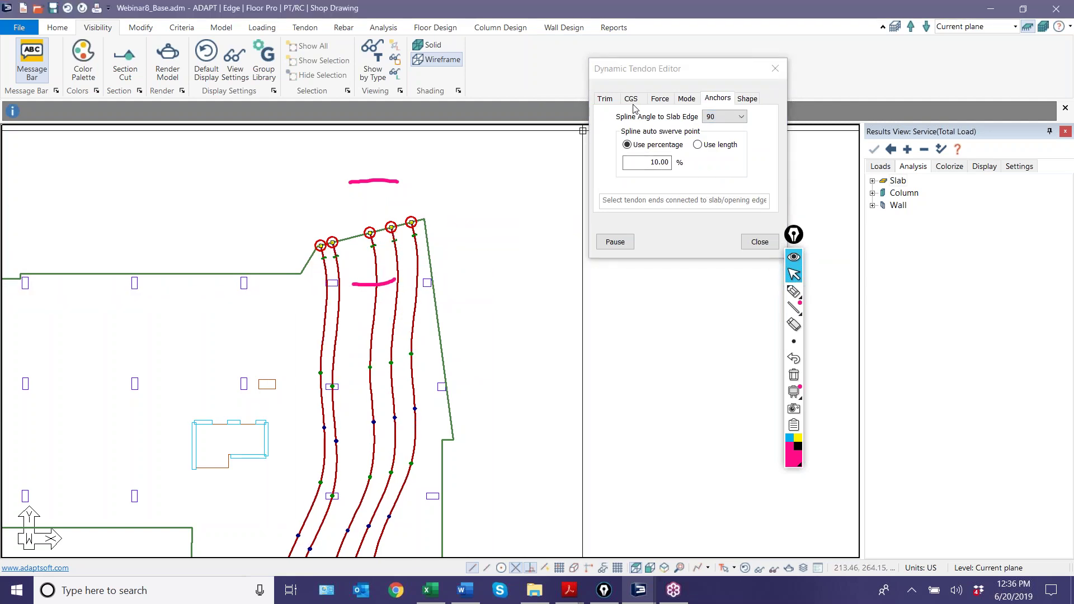
Review the number of strands and the effective force of the five tendons at their lower ends.
click(659, 100)
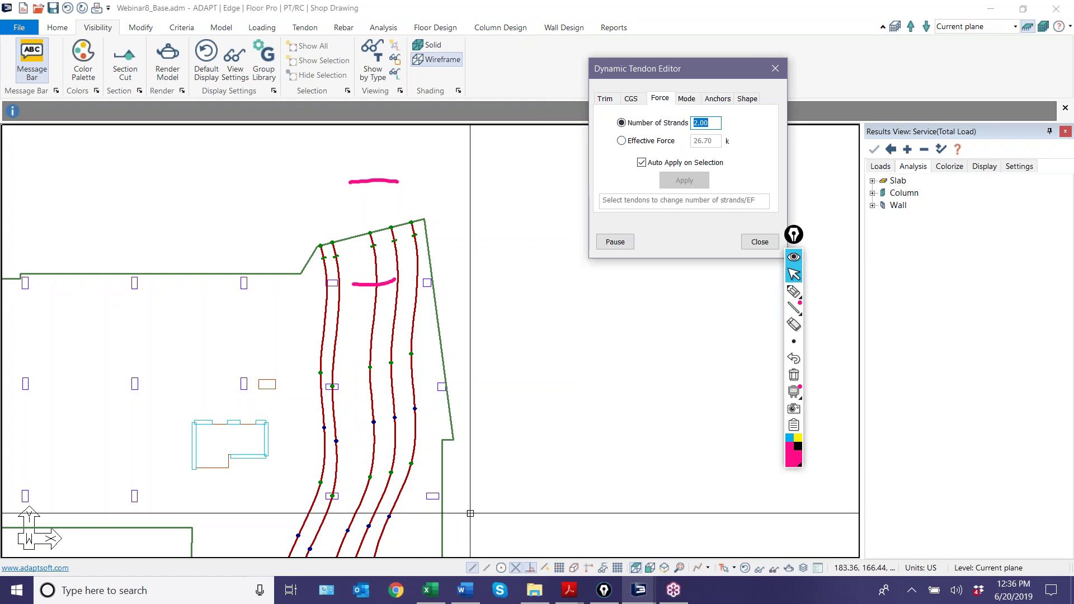
middle_drag(422, 560, 421, 392)
scroll(421, 461, down, 3)
scroll(422, 460, up, 2)
scroll(433, 410, up, 2)
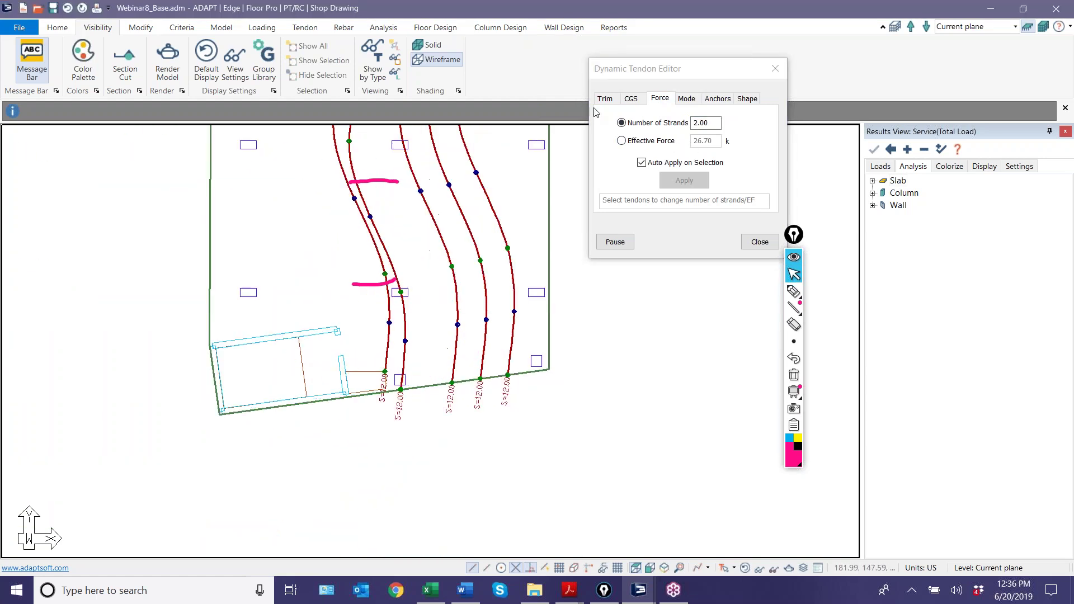
scroll(475, 399, up, 3)
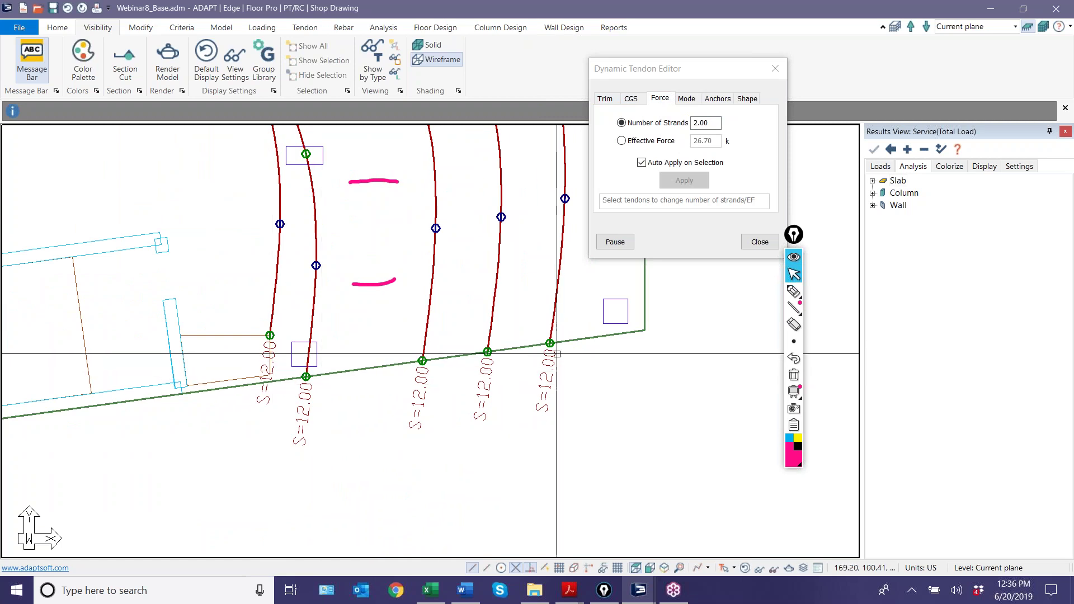
scroll(551, 379, down, 2)
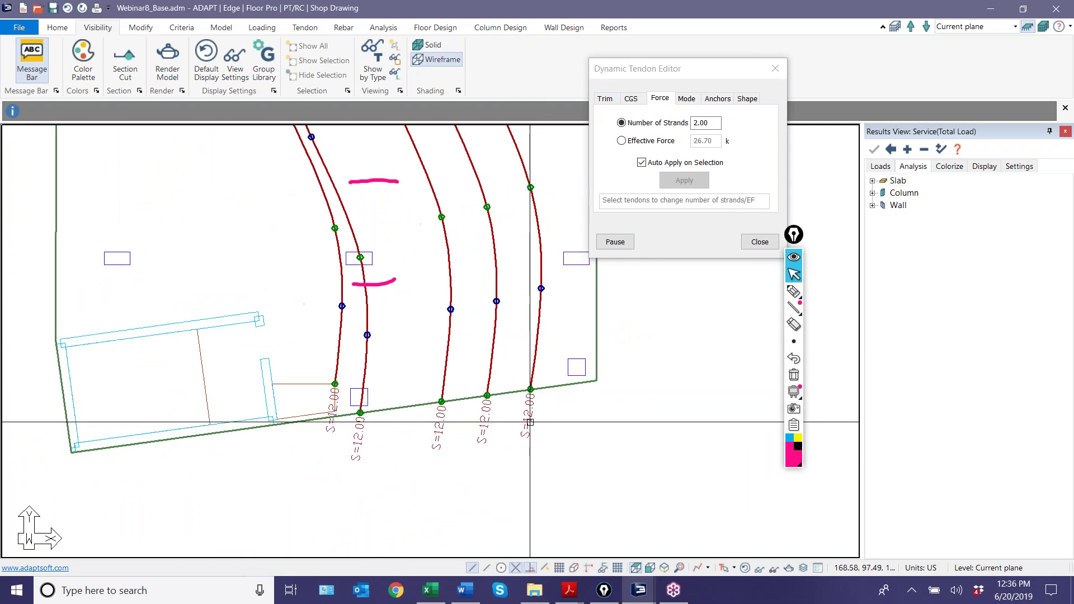
scroll(529, 422, up, 2)
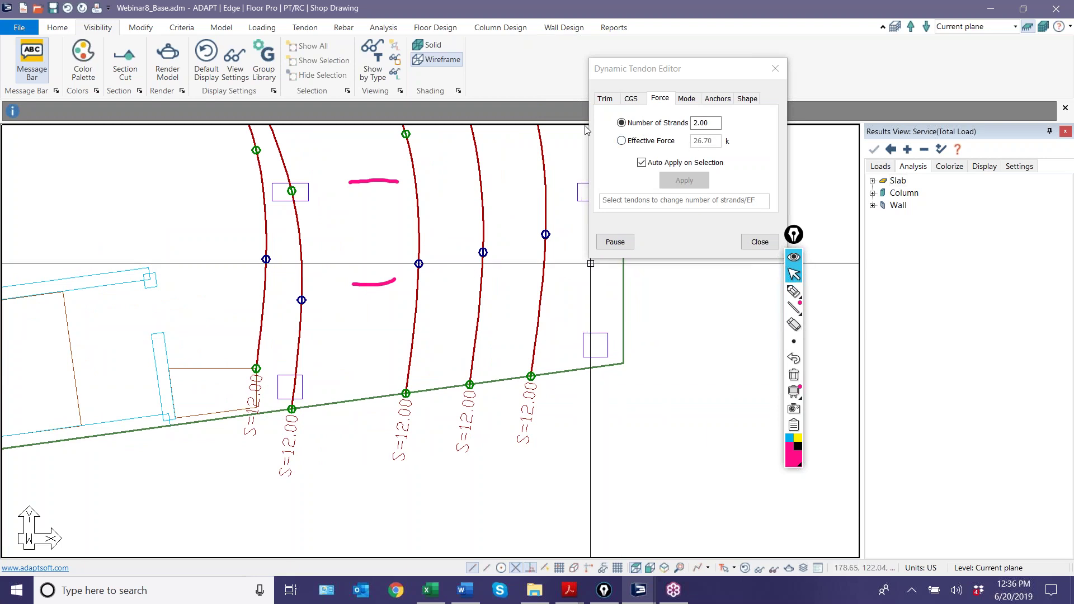
click(621, 141)
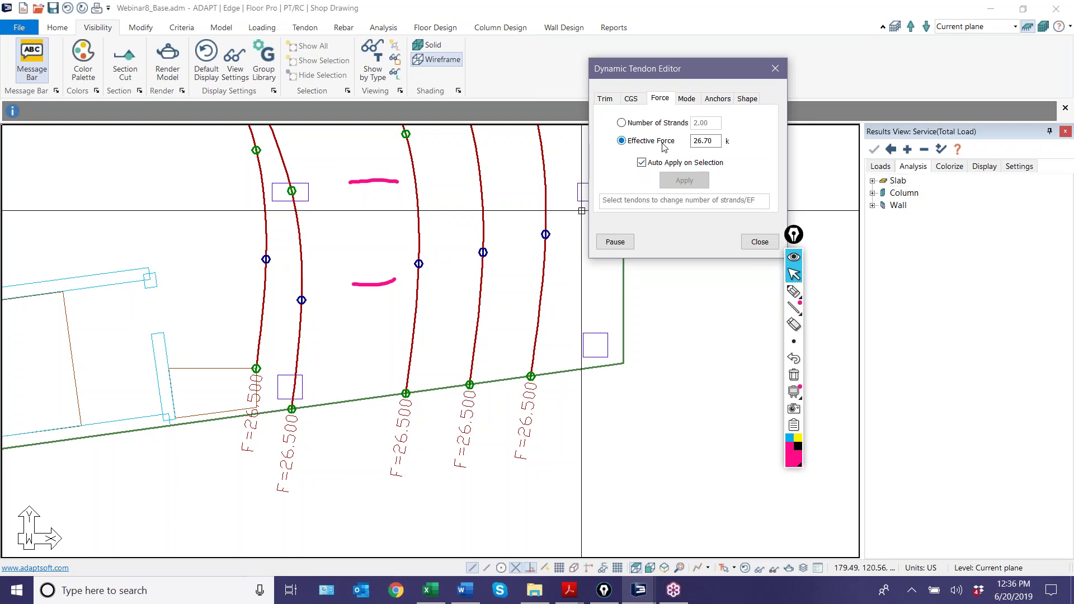
Convert the five tendons to straight line mode and return them to spline mode.
click(683, 102)
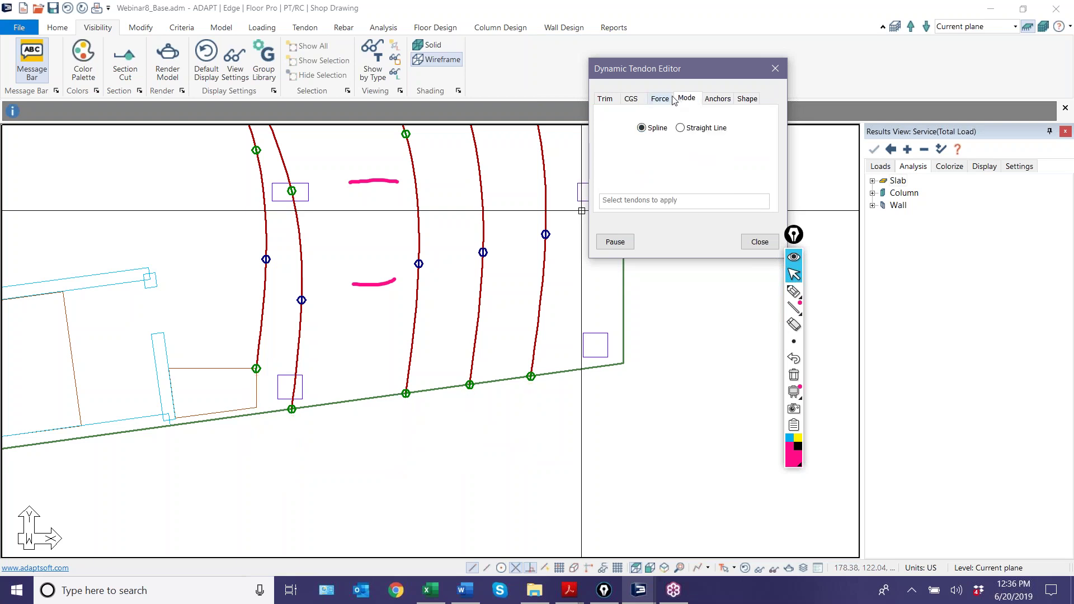
scroll(340, 389, down, 6)
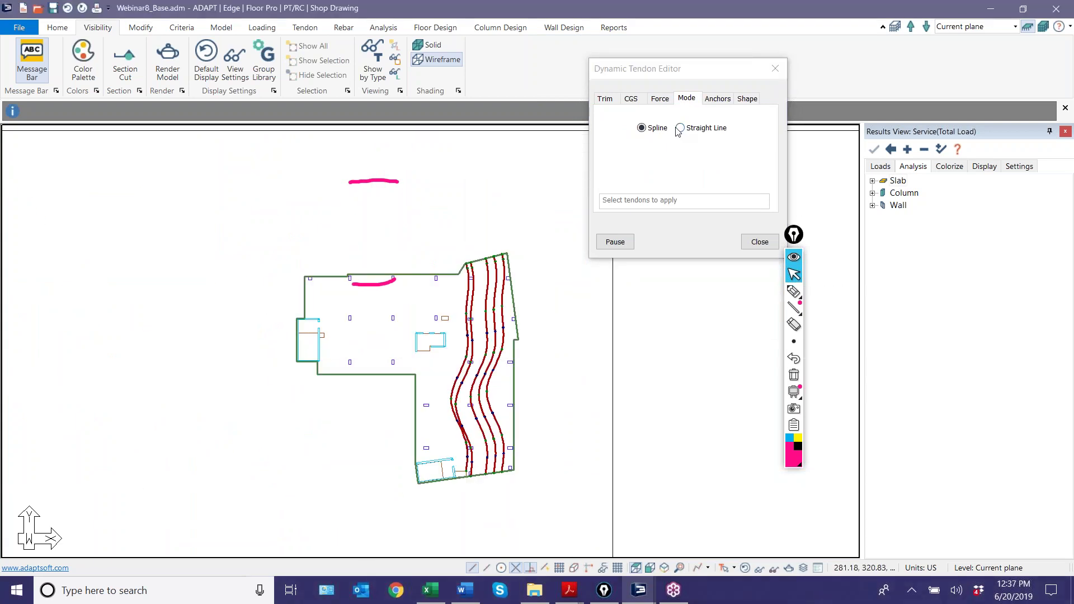
click(680, 128)
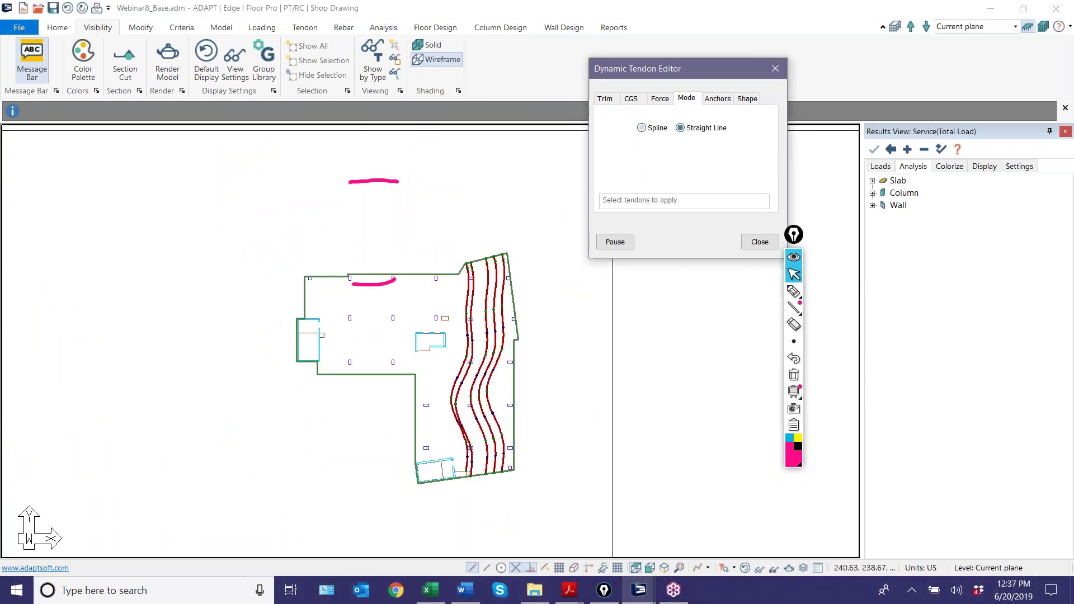
scroll(535, 284, up, 5)
scroll(536, 283, down, 3)
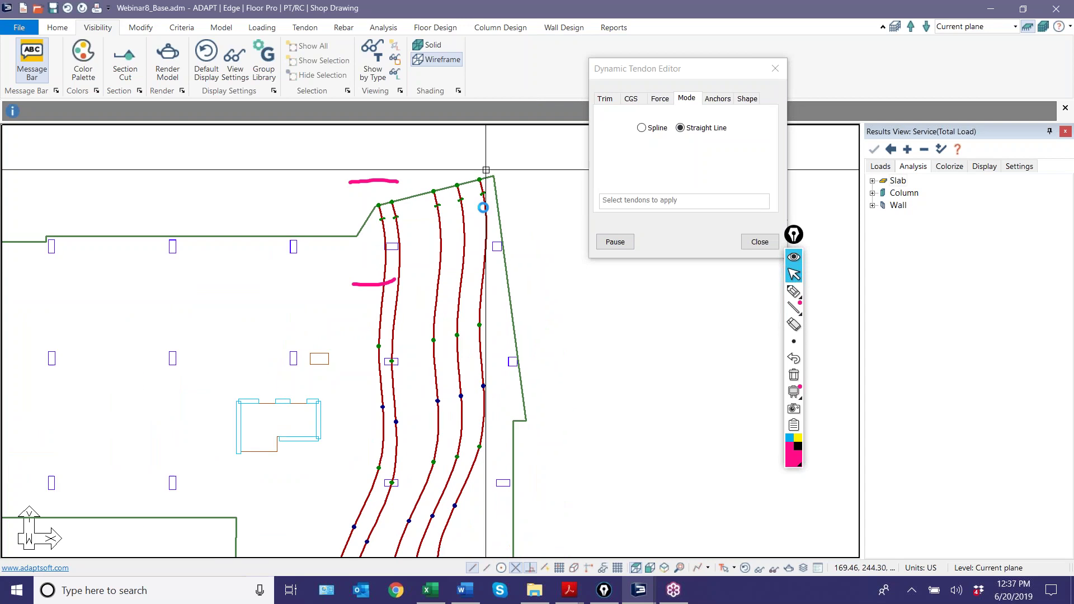
click(427, 334)
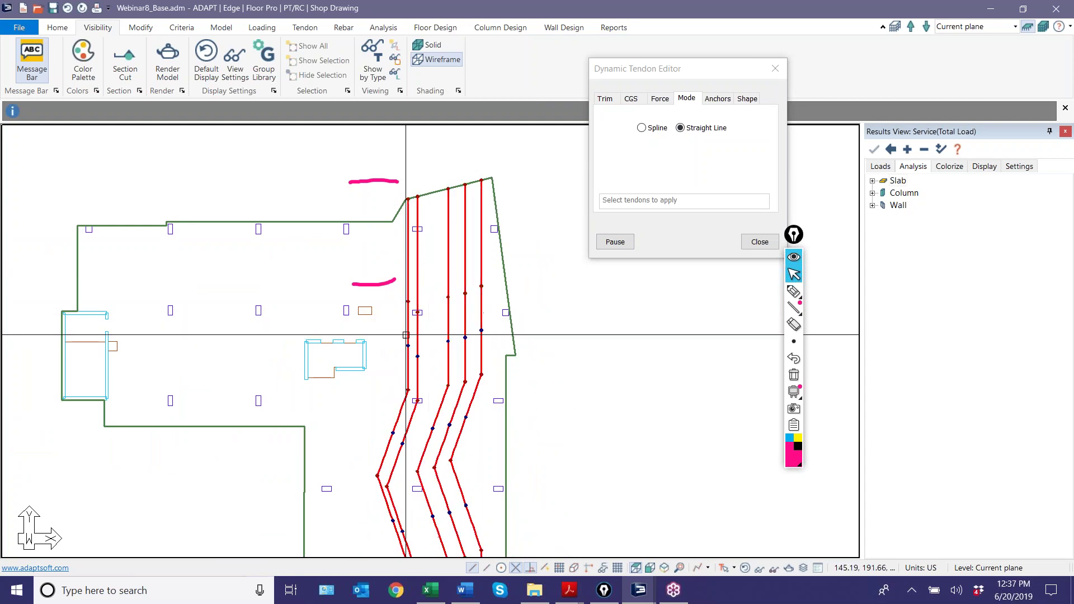
click(643, 128)
click(497, 350)
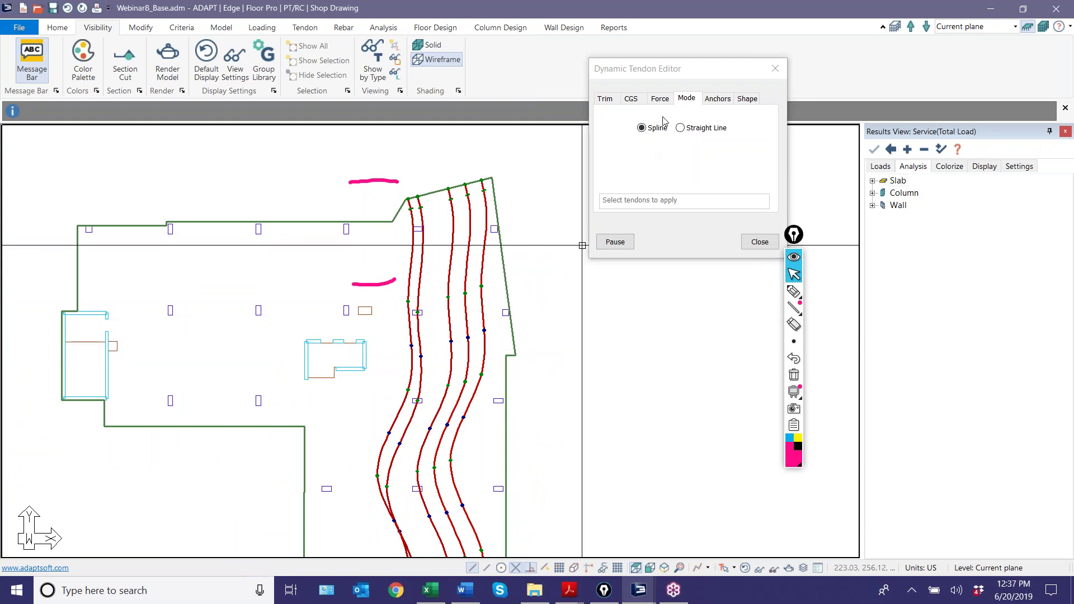
Convert the five tendons to straight line mode, return only the two rightmost to spline, and close the tendon editor.
click(680, 128)
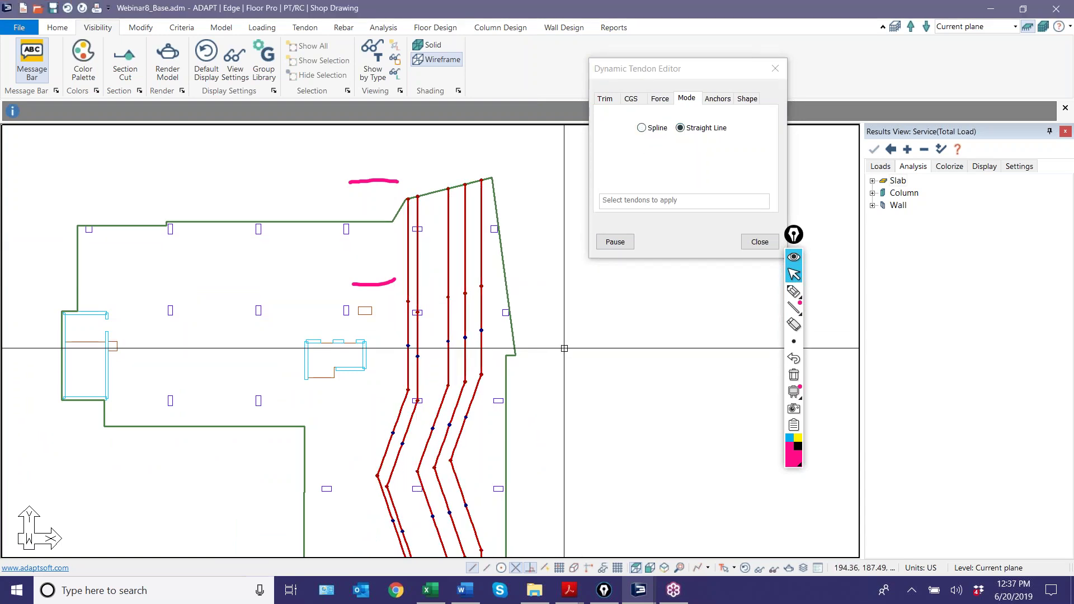
click(642, 128)
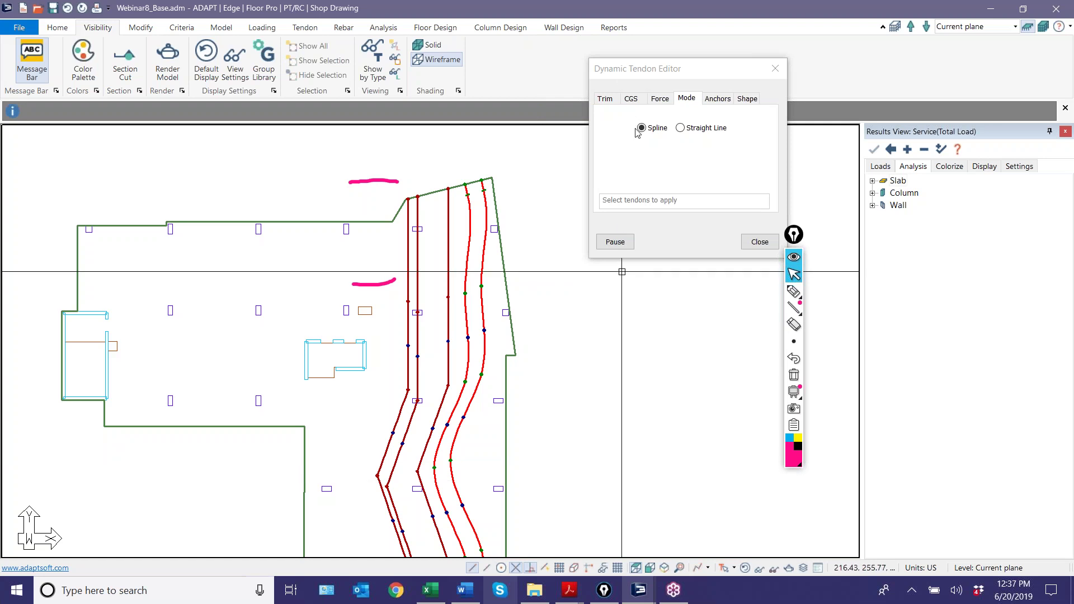
click(775, 68)
Erase all pen markings from the slab plan.
scroll(666, 335, down, 3)
scroll(518, 322, up, 2)
scroll(517, 322, down, 3)
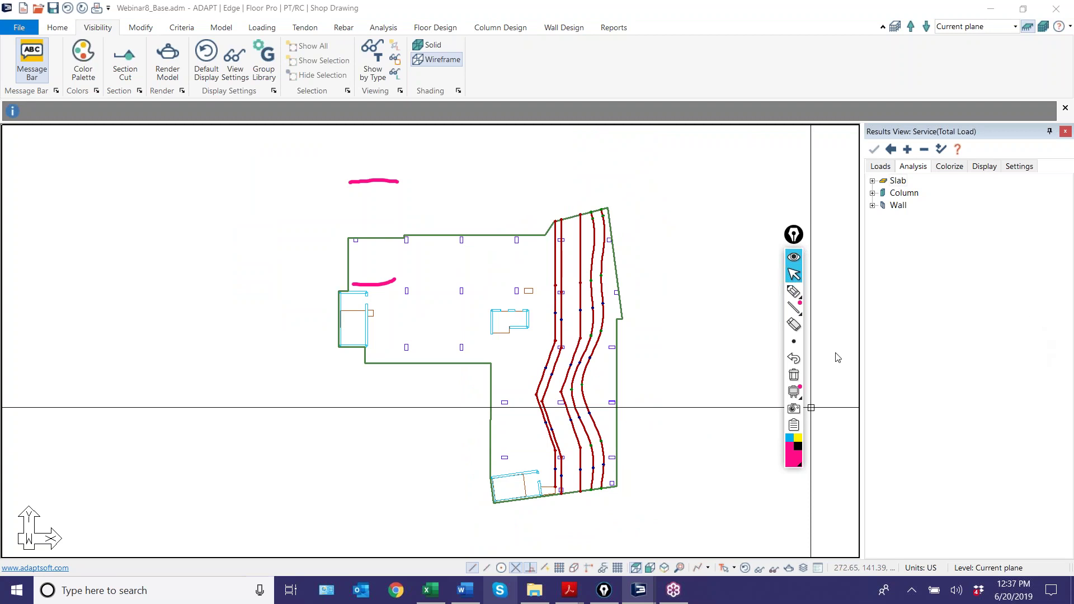
click(794, 341)
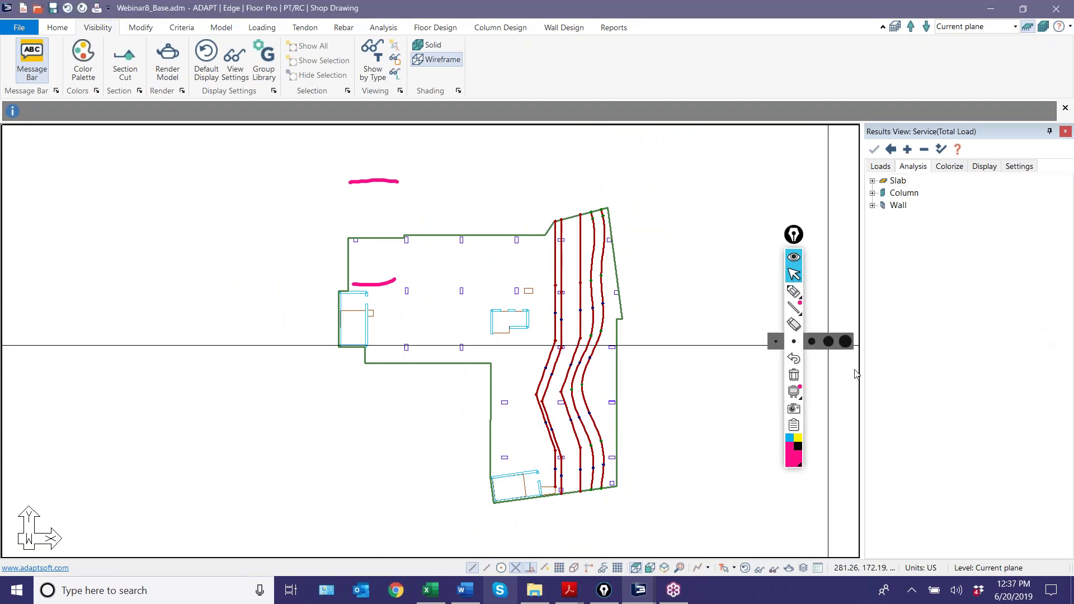
click(794, 375)
mouse_move(501, 398)
middle_down()
mouse_move(446, 380)
mouse_move(492, 388)
mouse_move(504, 372)
mouse_move(505, 194)
mouse_move(488, 236)
middle_up()
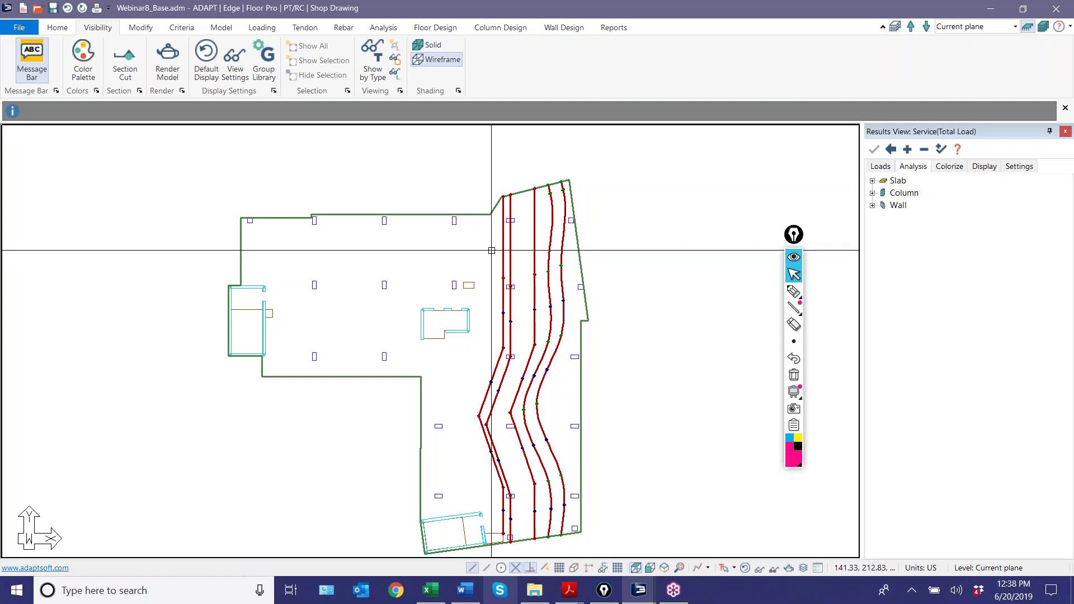
Circle with the pen the third tendon's upper end and its next control point, number them 1 and 2, and label the span between.
scroll(491, 250, up, 3)
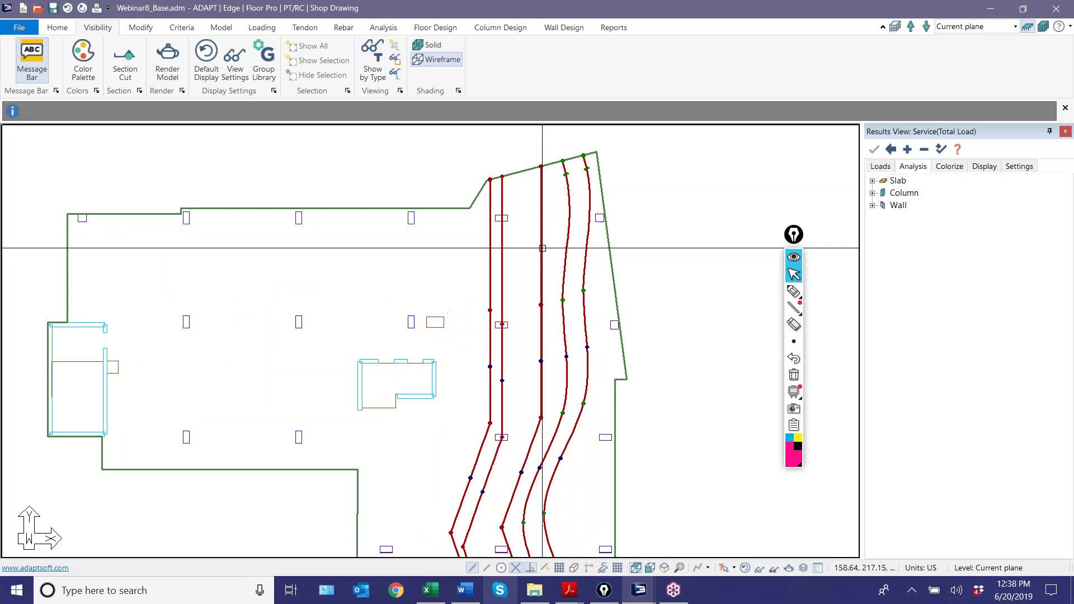
scroll(462, 263, up, 3)
scroll(463, 306, down, 2)
click(463, 295)
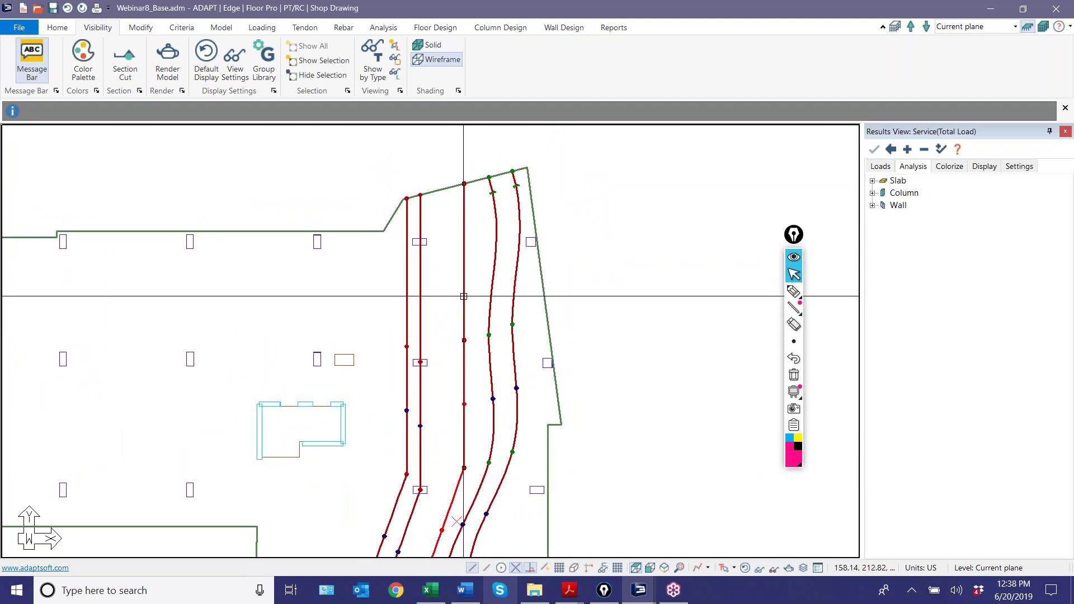
scroll(461, 279, up, 3)
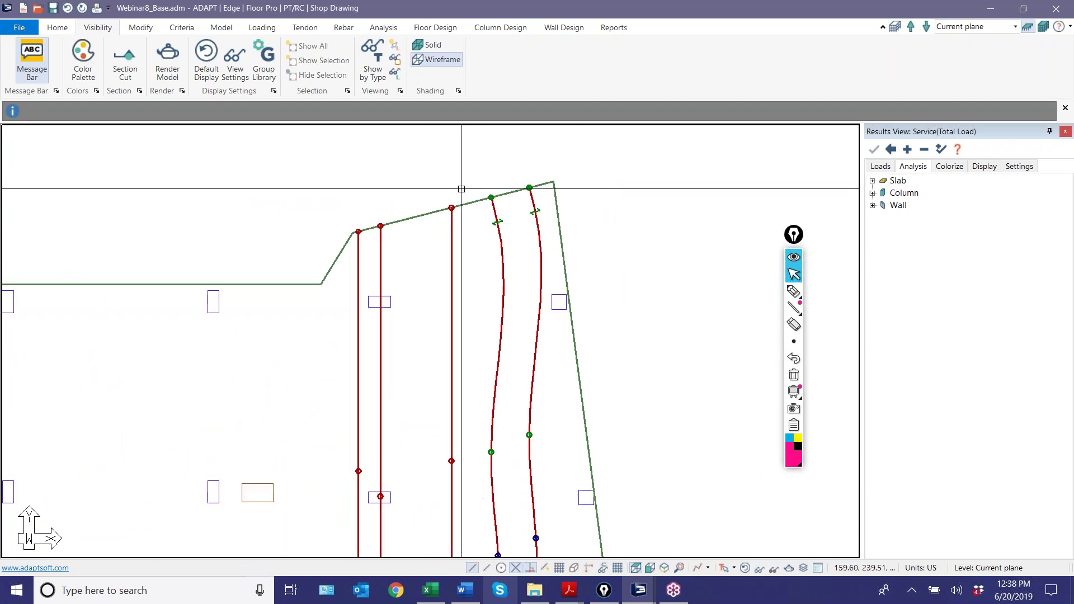
click(793, 291)
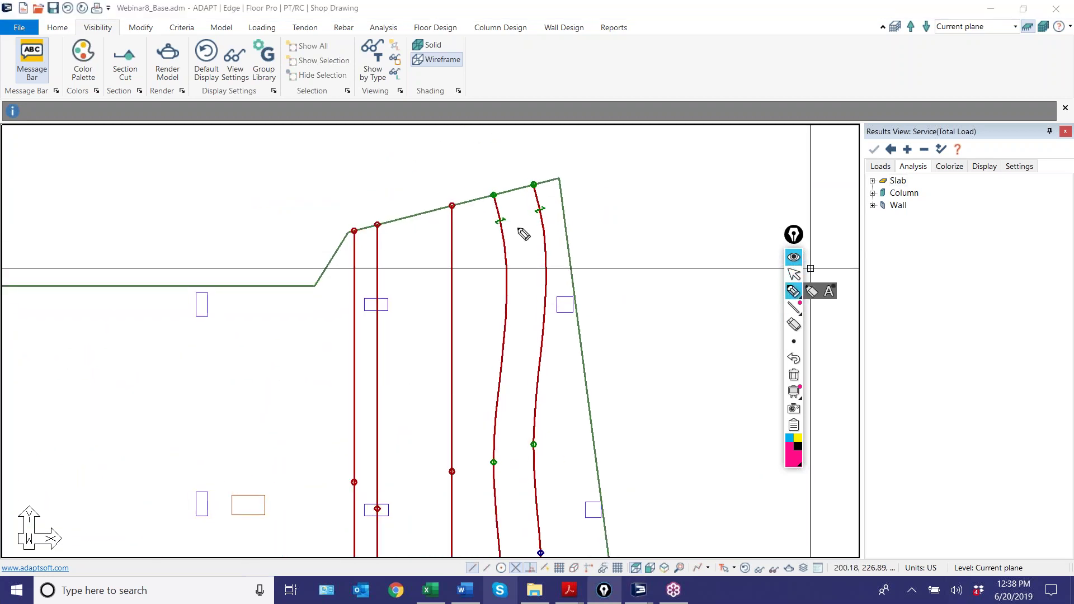
drag(465, 219, 465, 223)
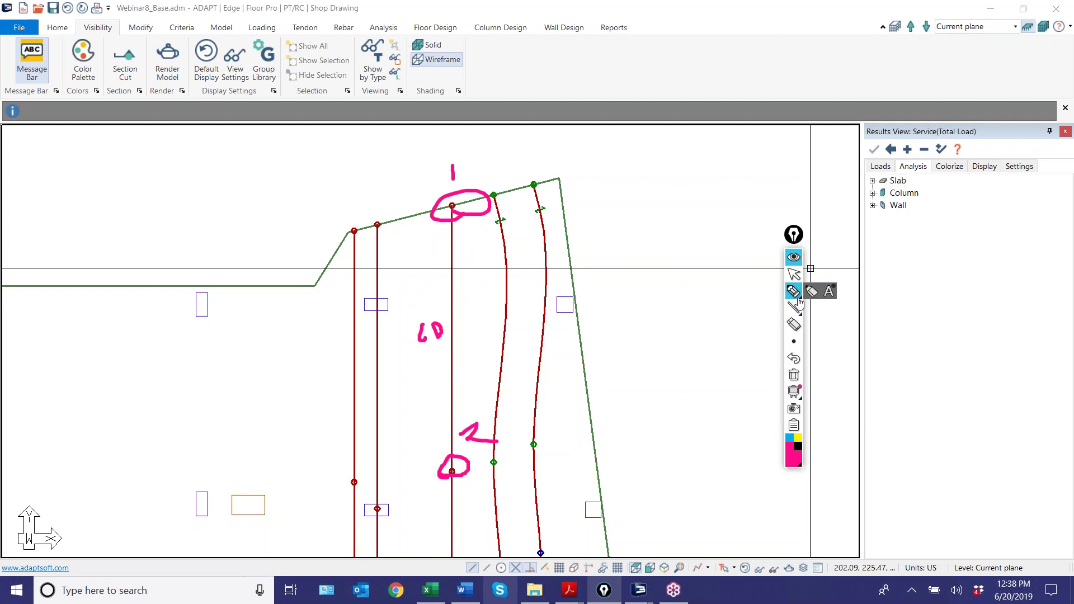
click(794, 274)
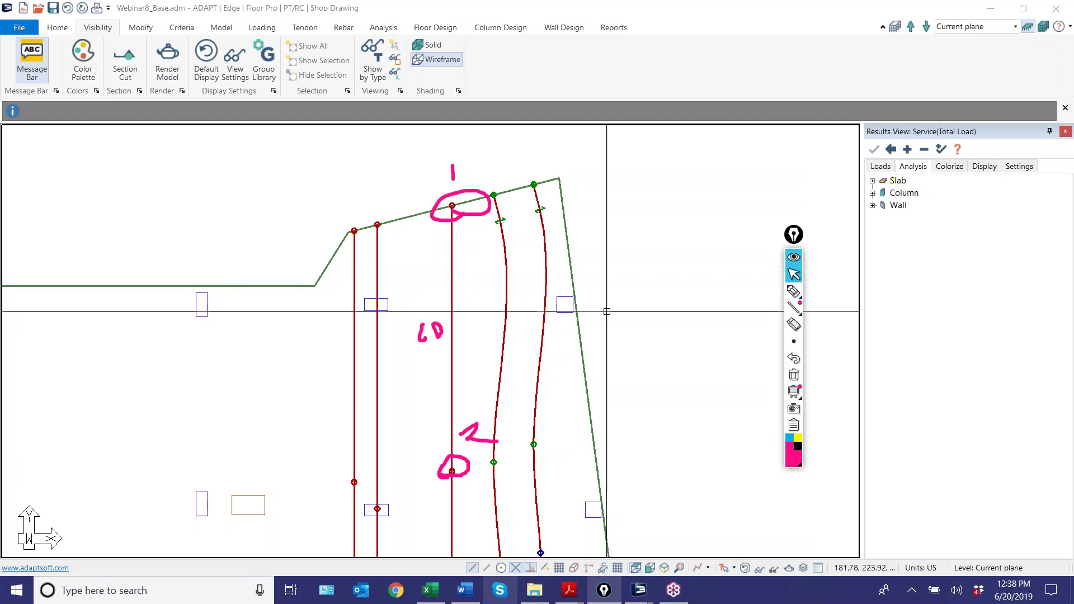
Open the third tendon's properties, examine its shape, system and friction data for each span, and close them.
double_click(452, 282)
click(207, 53)
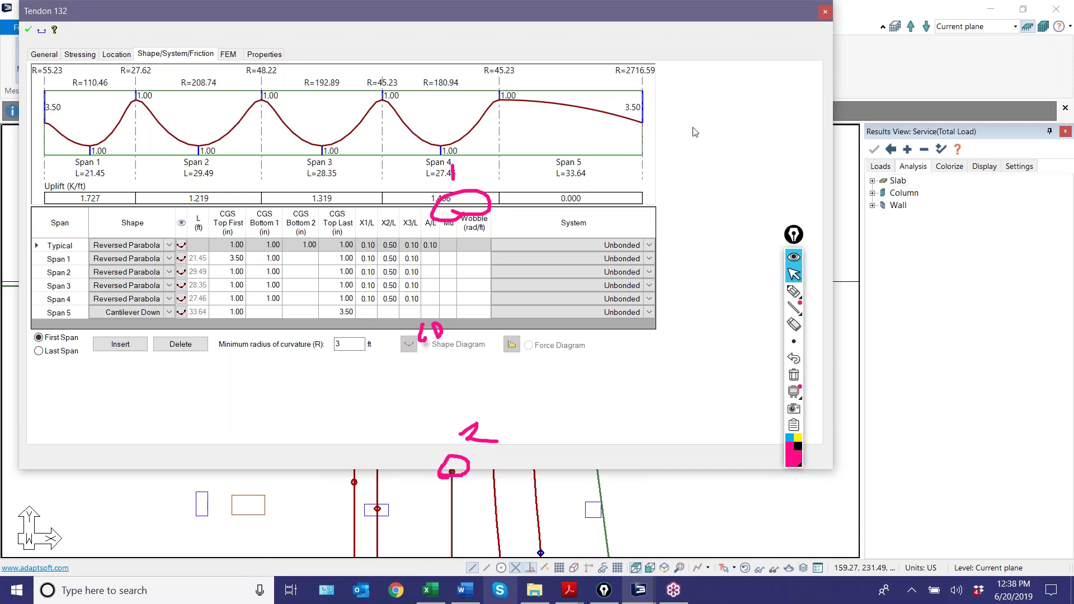
click(824, 12)
mouse_move(429, 305)
middle_down()
mouse_move(491, 305)
mouse_move(454, 338)
mouse_move(457, 356)
mouse_move(451, 312)
middle_up()
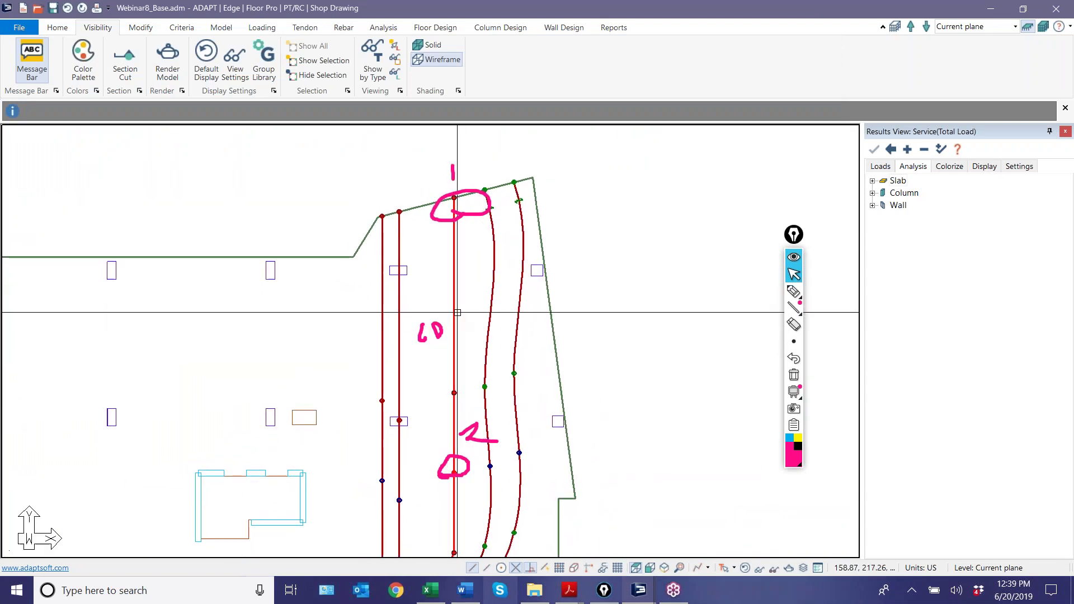
Insert a vertex in the upper span of the third tendon, between its upper end and the next control point.
scroll(451, 312, up, 1)
scroll(451, 312, up, 5)
middle_drag(451, 312, 464, 347)
scroll(465, 347, down, 3)
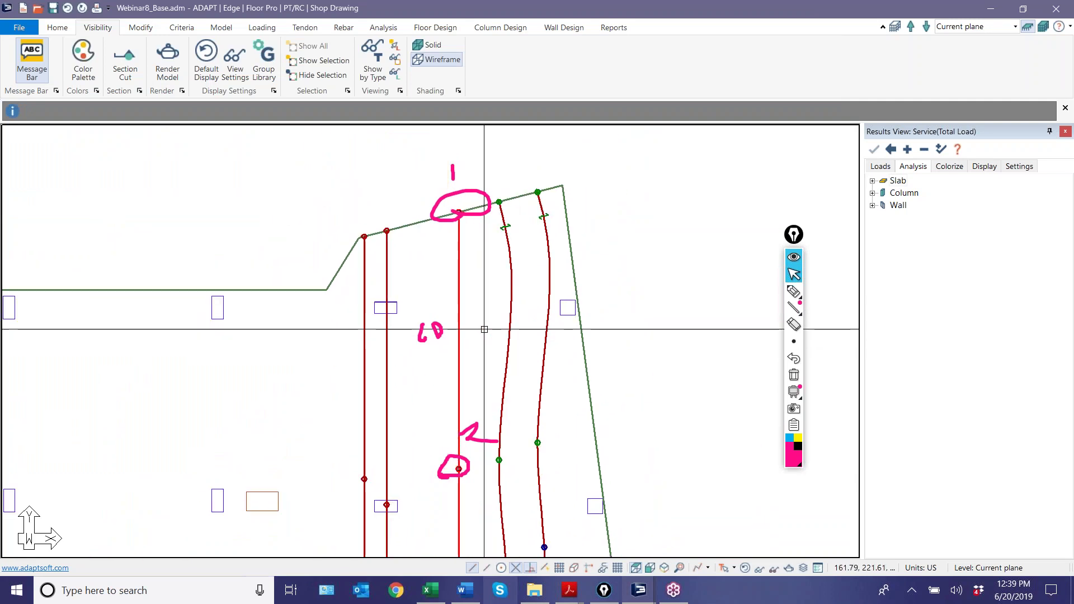
right_click(459, 326)
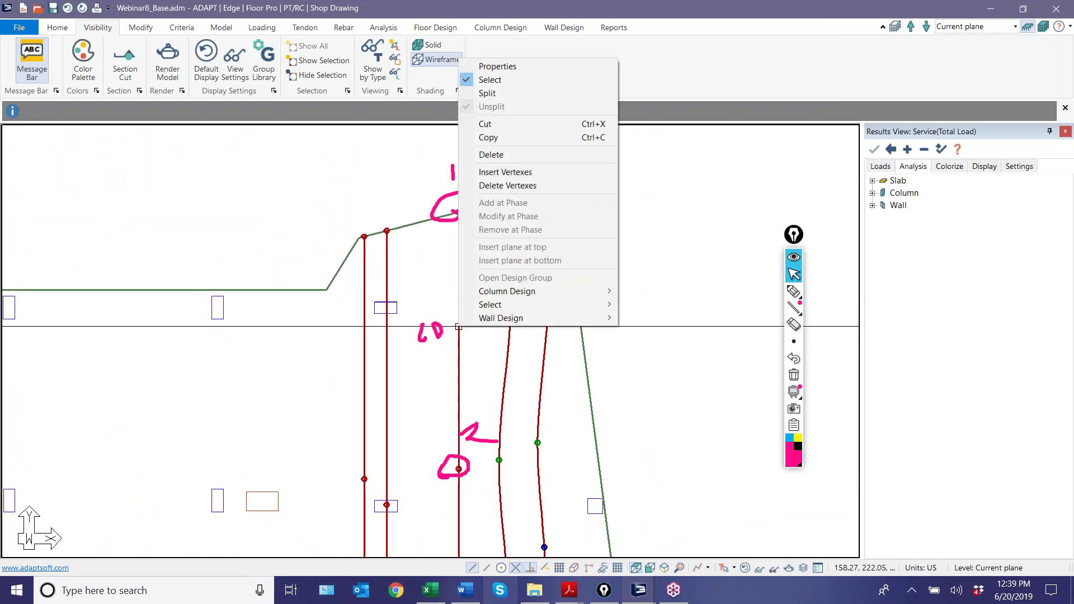
click(505, 172)
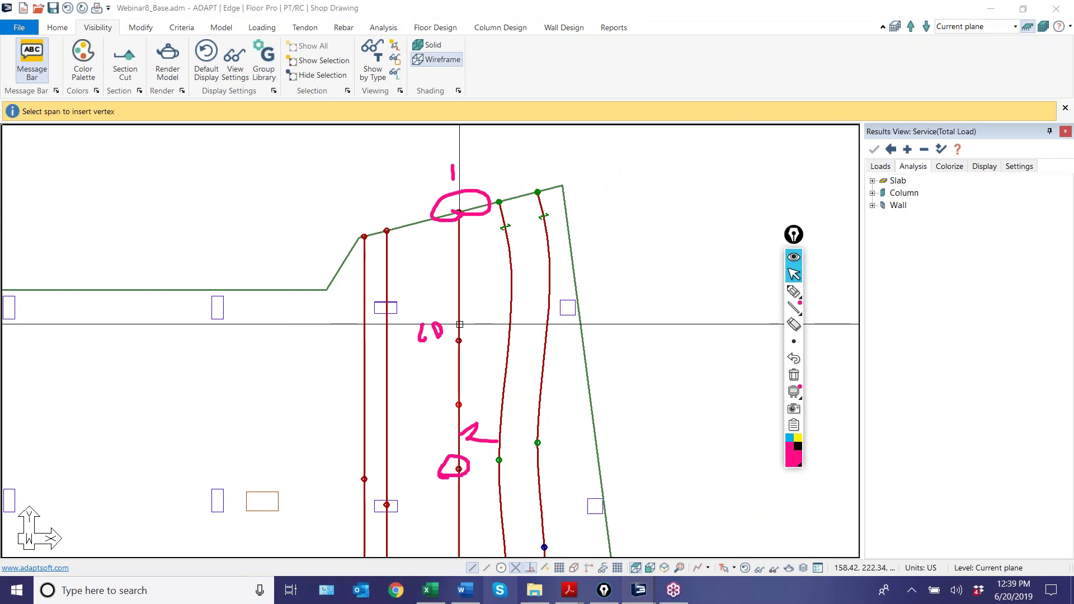
click(459, 324)
scroll(464, 352, up, 2)
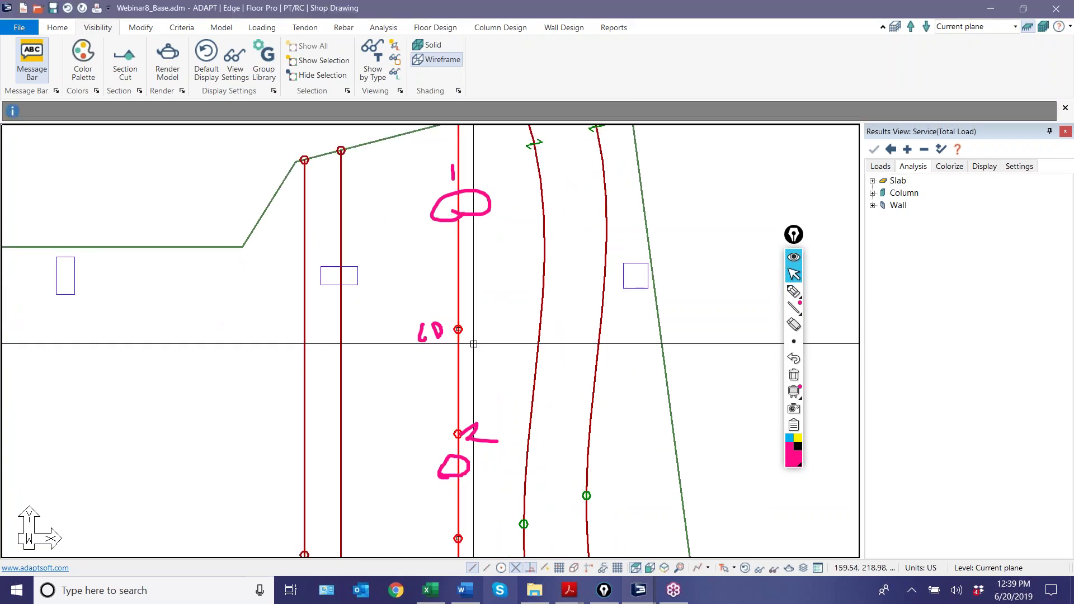
Move the newly inserted vertex of the third tendon sideways toward the second tendon, bending the straight span.
middle_drag(475, 347, 601, 345)
scroll(601, 344, up, 1)
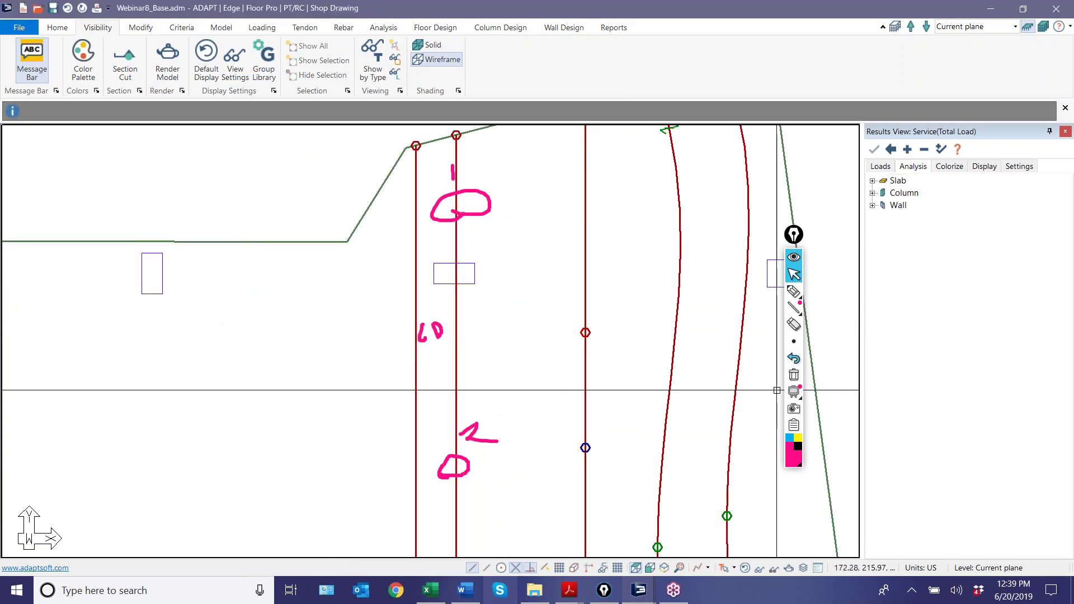
scroll(511, 362, down, 1)
scroll(567, 158, up, 3)
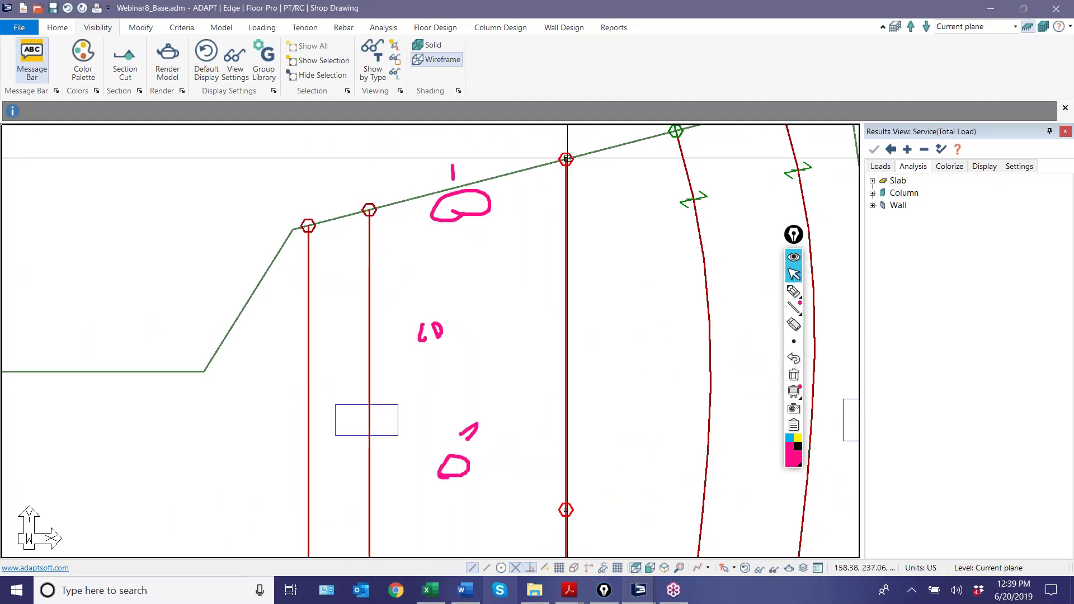
scroll(565, 159, down, 2)
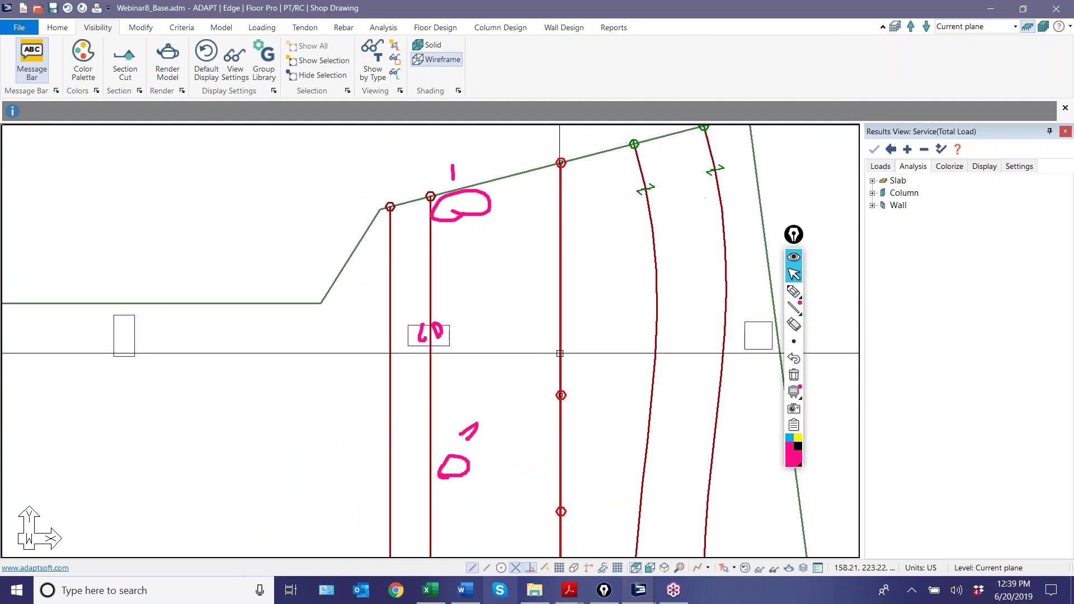
click(561, 395)
click(527, 397)
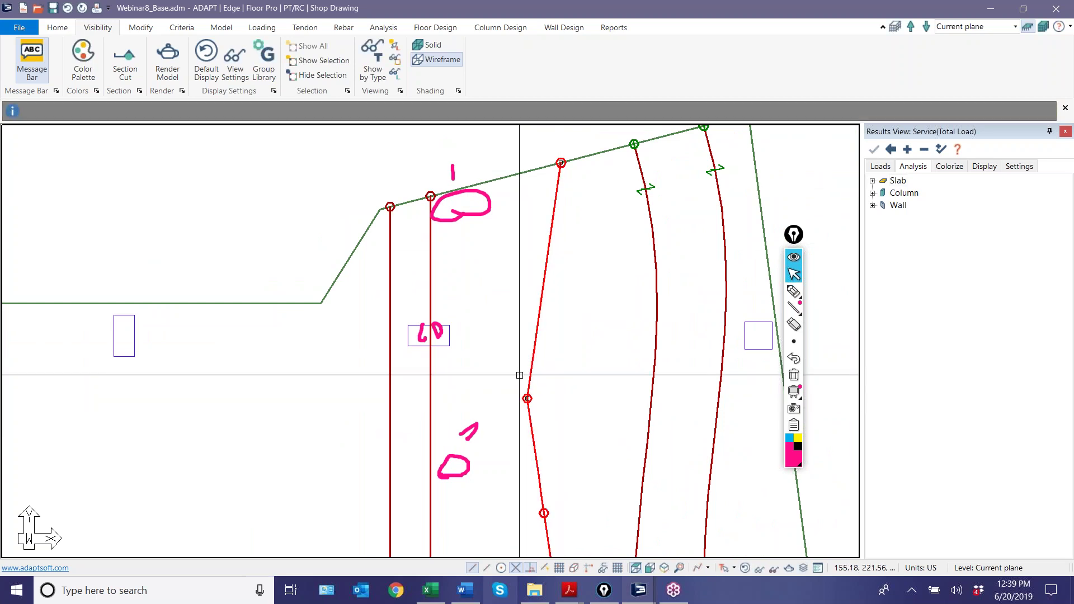
Move the third tendon's next control point below the inserted vertex sideways toward the fourth tendon.
middle_drag(565, 421, 497, 245)
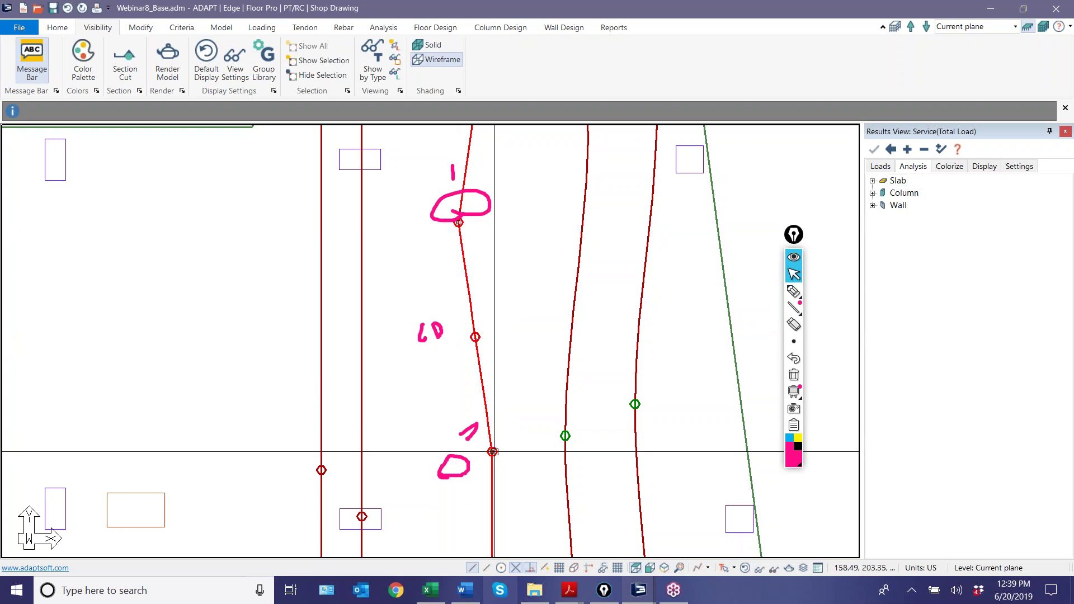
drag(492, 451, 524, 448)
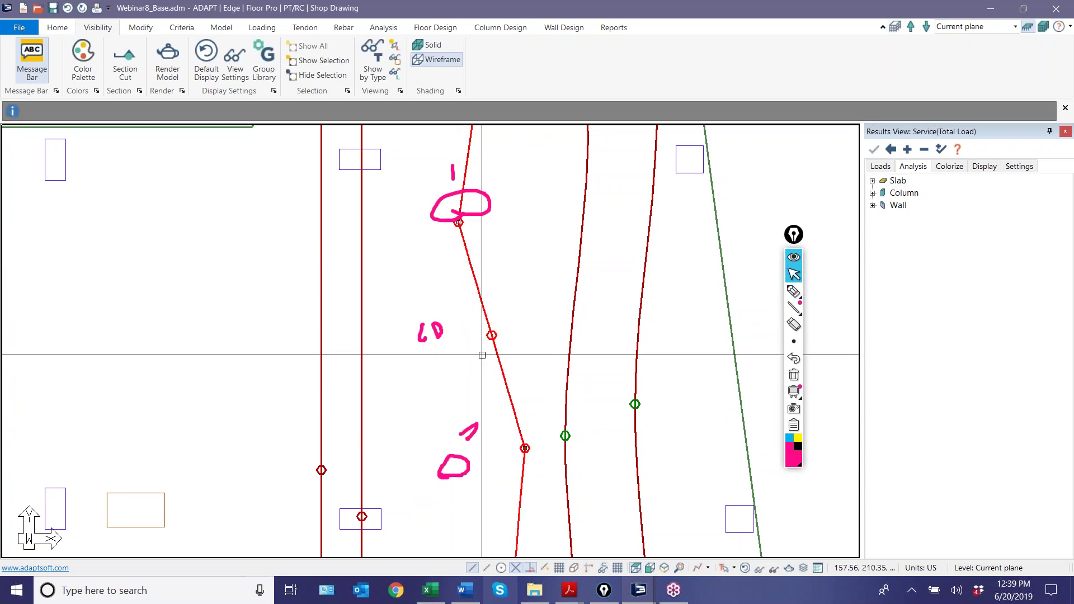
key(Escape)
scroll(588, 286, down, 4)
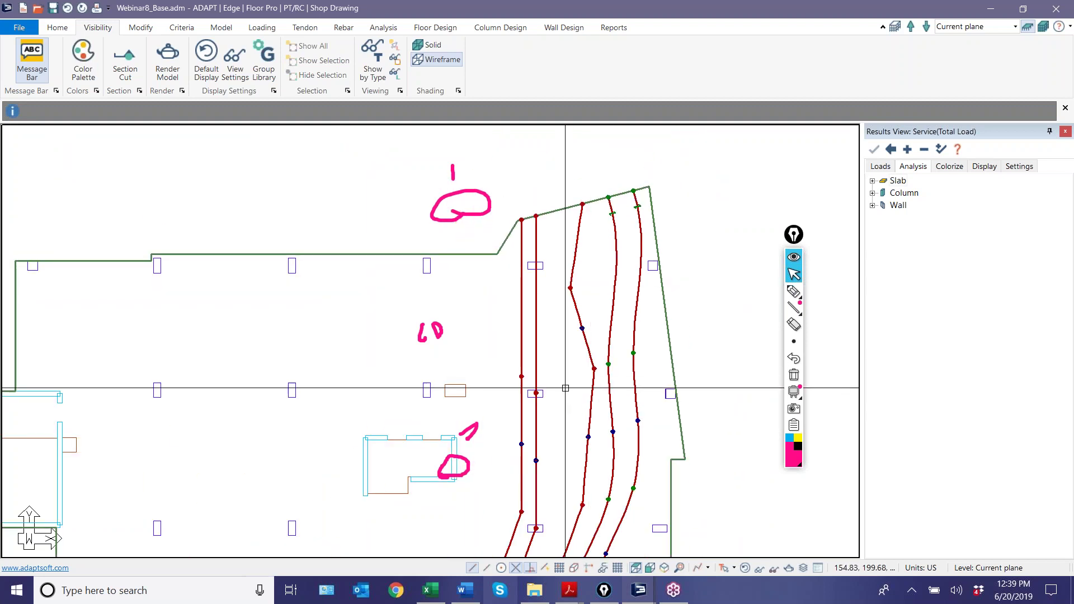
Delete the inserted vertex from the third tendon's upper span and shift the tendon's next control point toward the second tendon.
scroll(565, 386, down, 2)
middle_drag(525, 336, 539, 256)
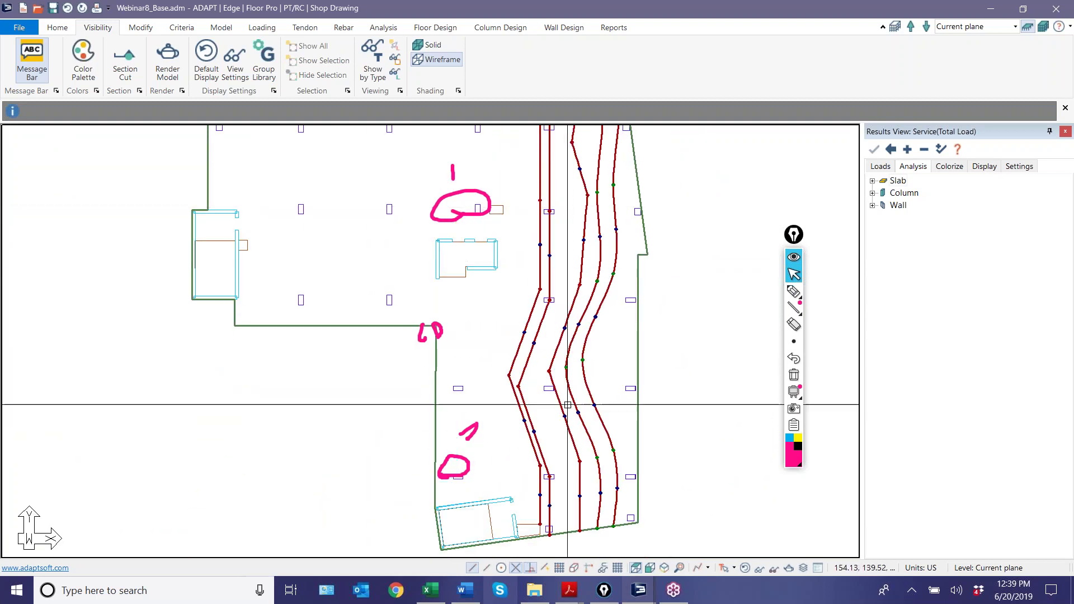
middle_drag(571, 407, 537, 456)
scroll(547, 318, up, 2)
scroll(547, 318, up, 1)
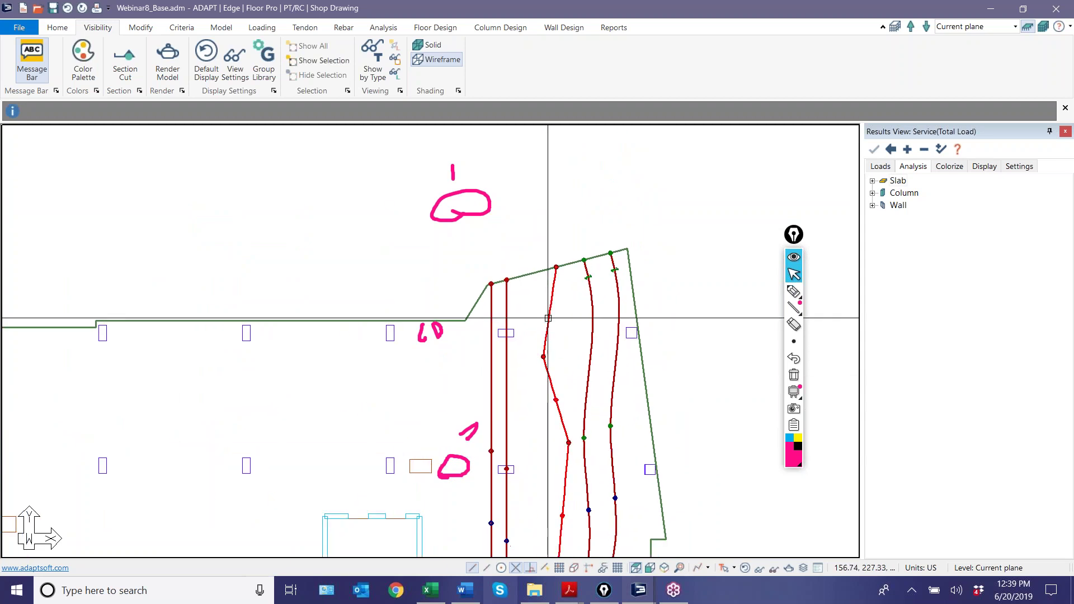
right_click(548, 318)
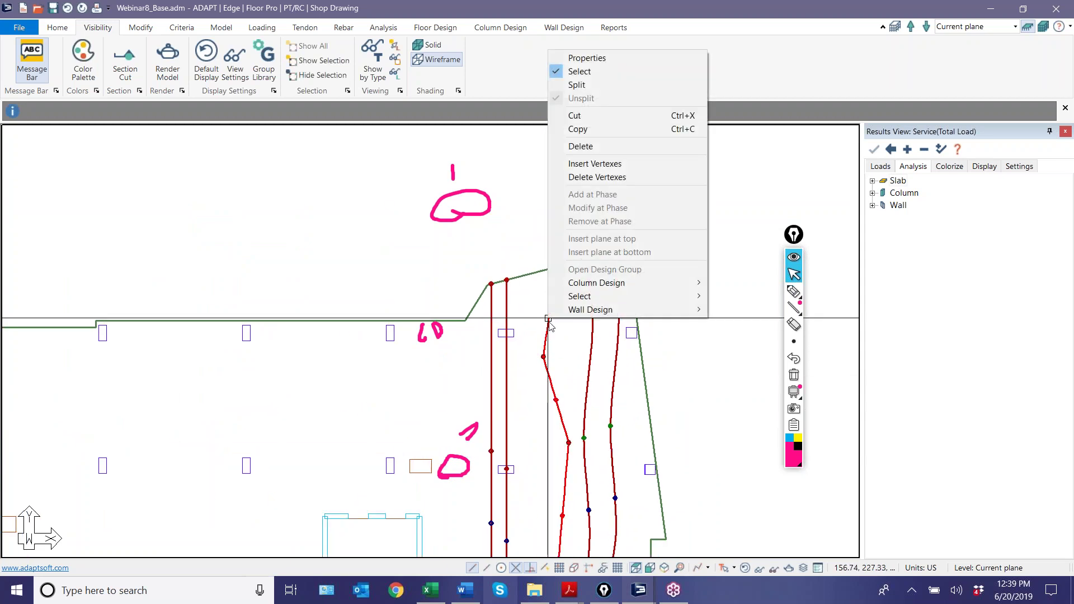
click(594, 177)
click(543, 355)
click(551, 400)
key(Escape)
scroll(516, 369, down, 2)
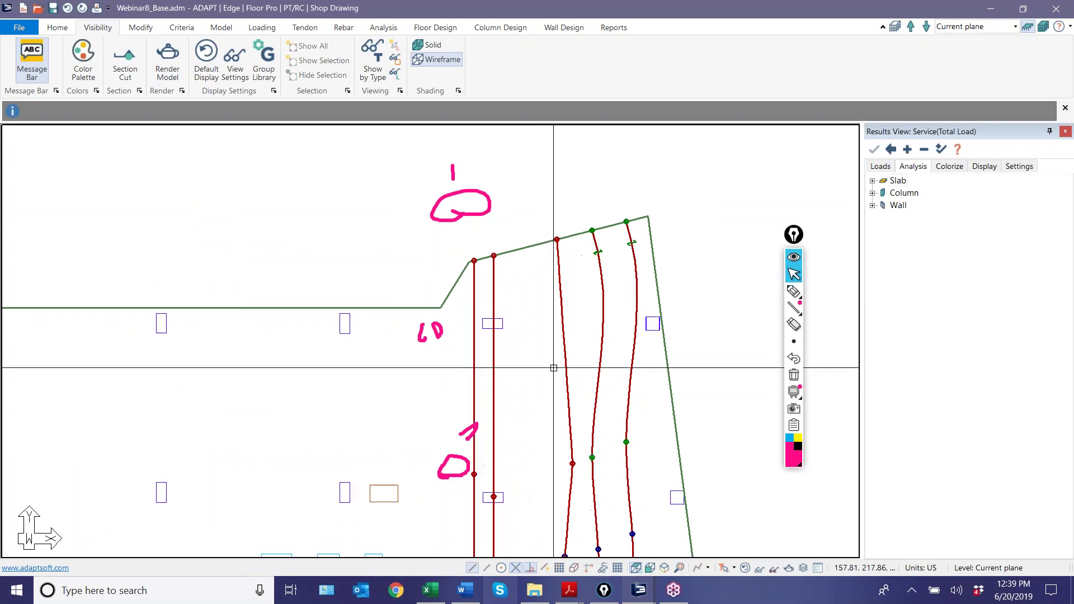
scroll(516, 369, down, 1)
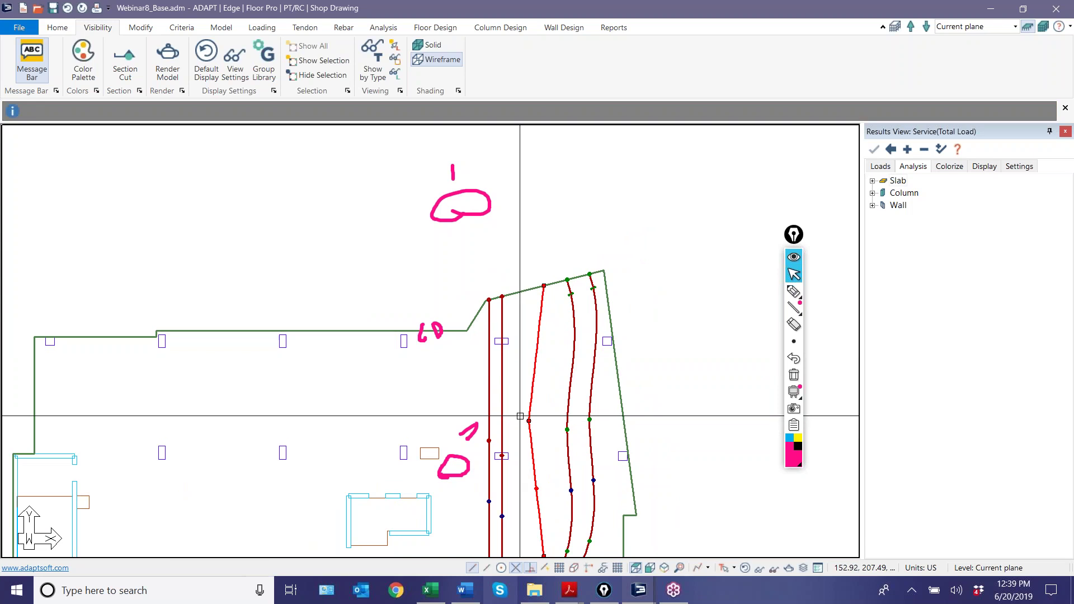
Draw a four-sided slab opening across the two rightmost tendons, between the third tendon and the column near the slanted slab edge.
scroll(542, 379, up, 2)
scroll(542, 378, up, 1)
scroll(554, 347, down, 1)
scroll(537, 297, up, 2)
scroll(537, 297, down, 2)
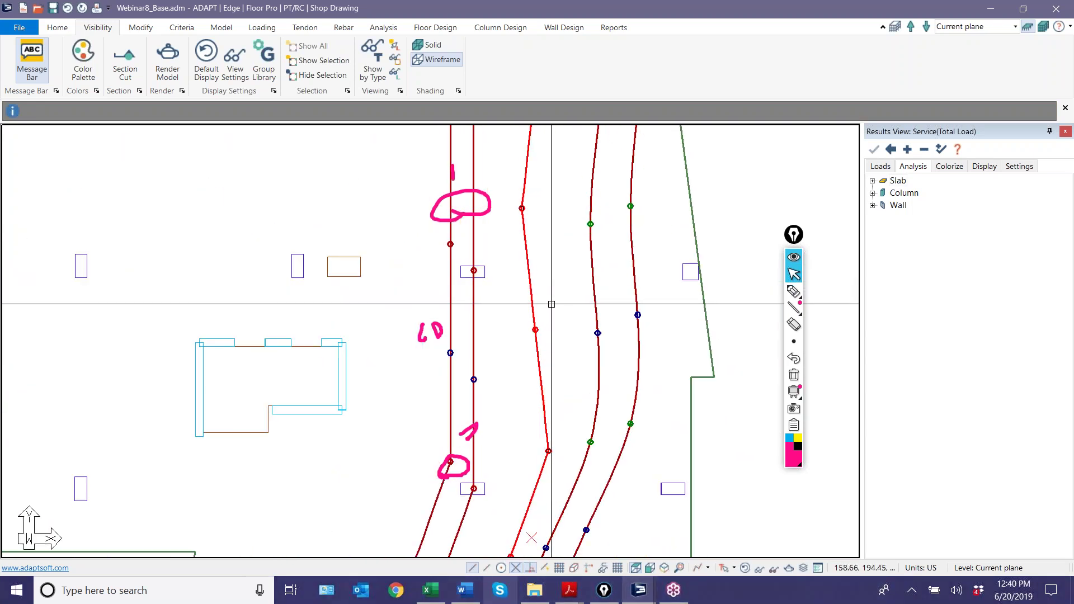
scroll(614, 336, up, 1)
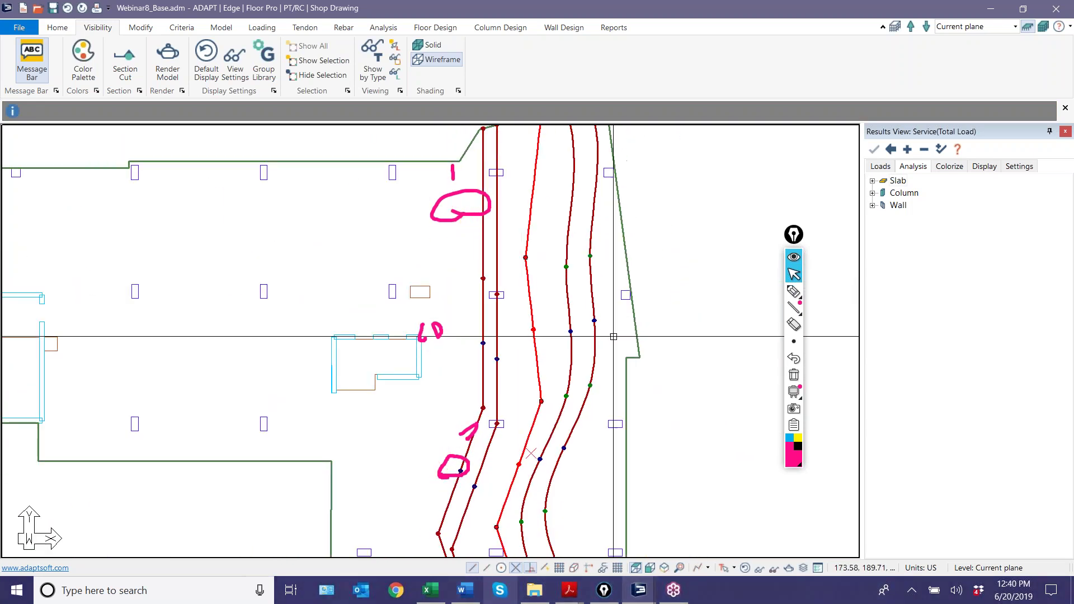
click(222, 28)
click(363, 62)
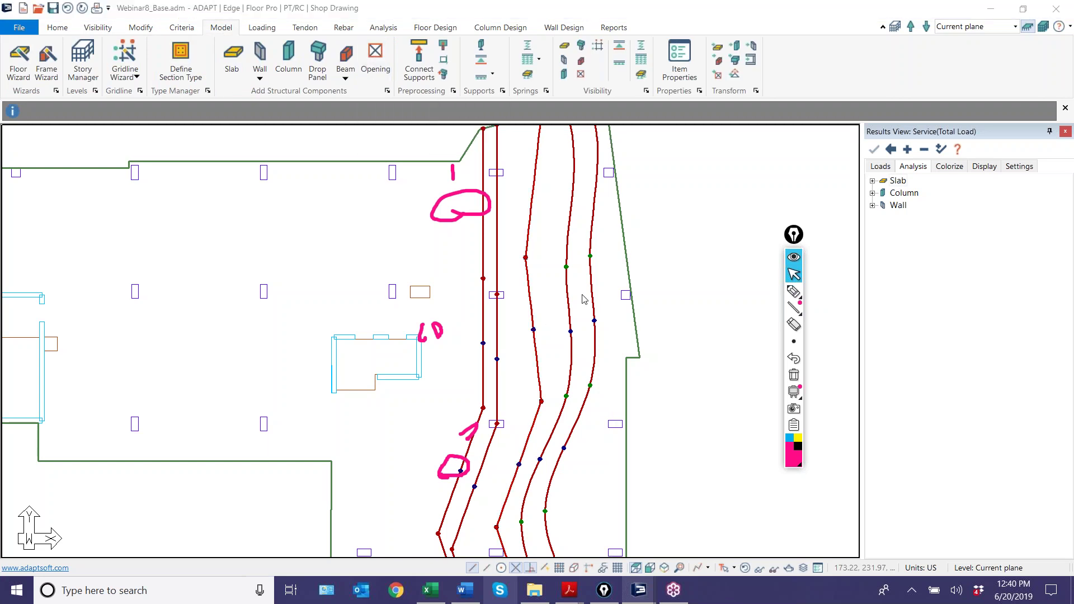
click(561, 348)
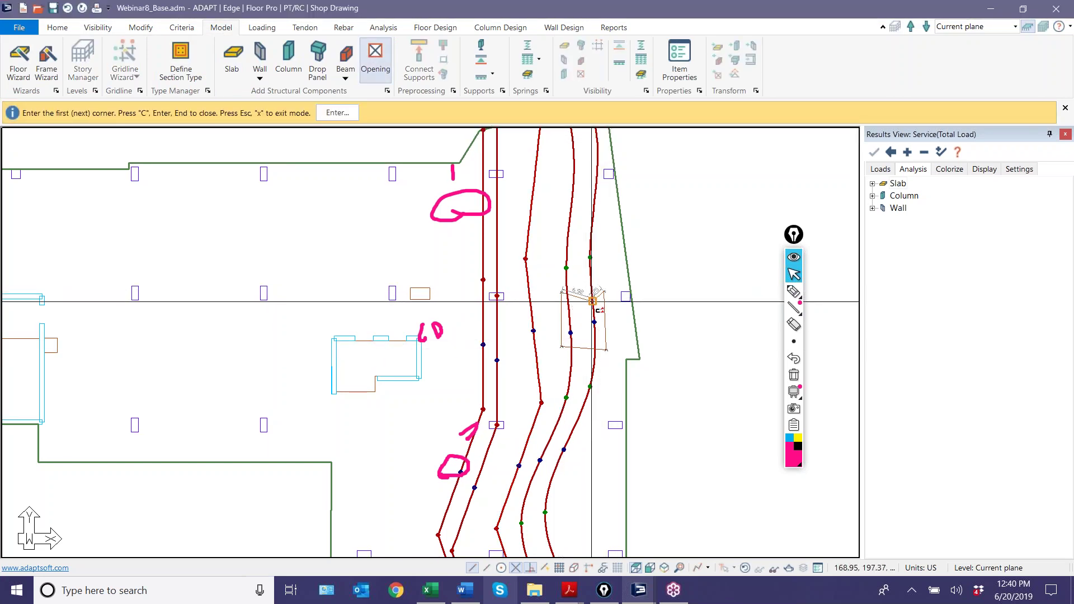
key(Escape)
scroll(582, 338, up, 2)
click(375, 59)
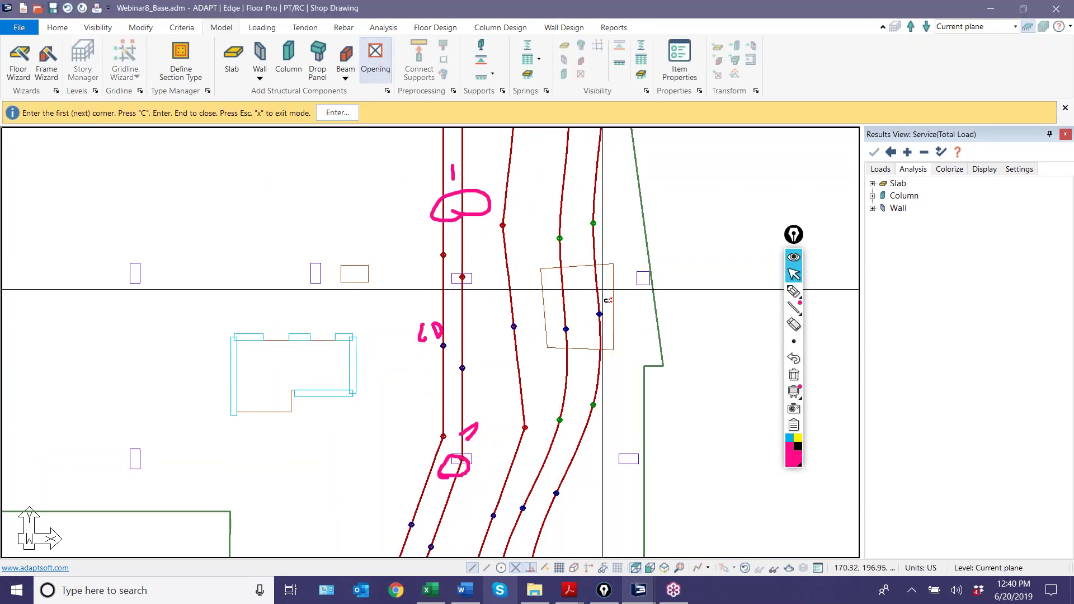
right_click(540, 225)
click(567, 234)
Clear the old pen markings, circle the control points at both ends of the fourth tendon's span through the opening, and label its low point LP.
scroll(567, 300, up, 3)
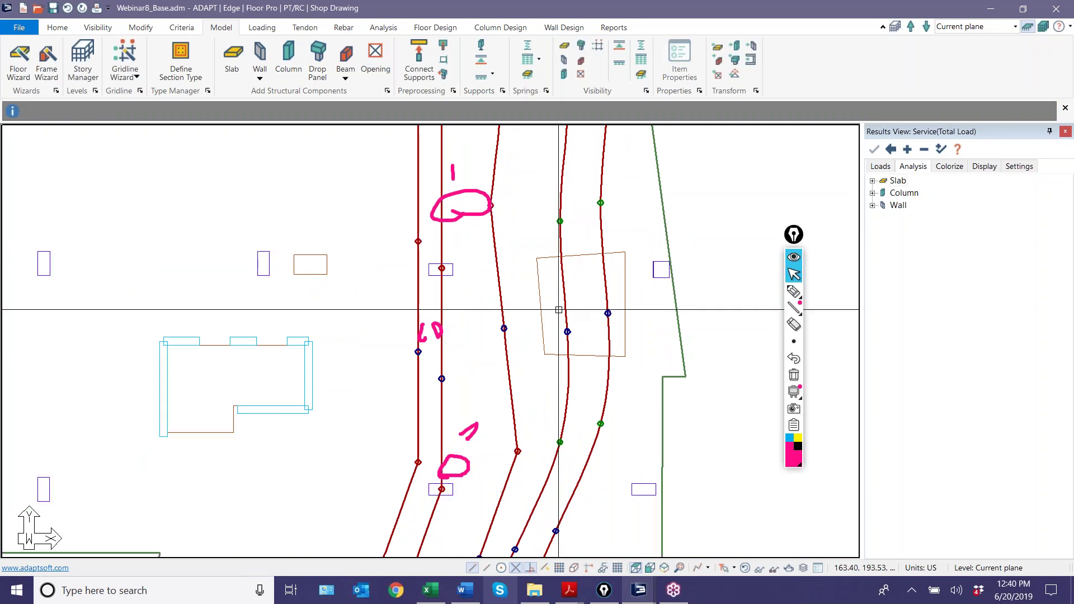
scroll(567, 300, down, 2)
middle_drag(699, 305, 567, 304)
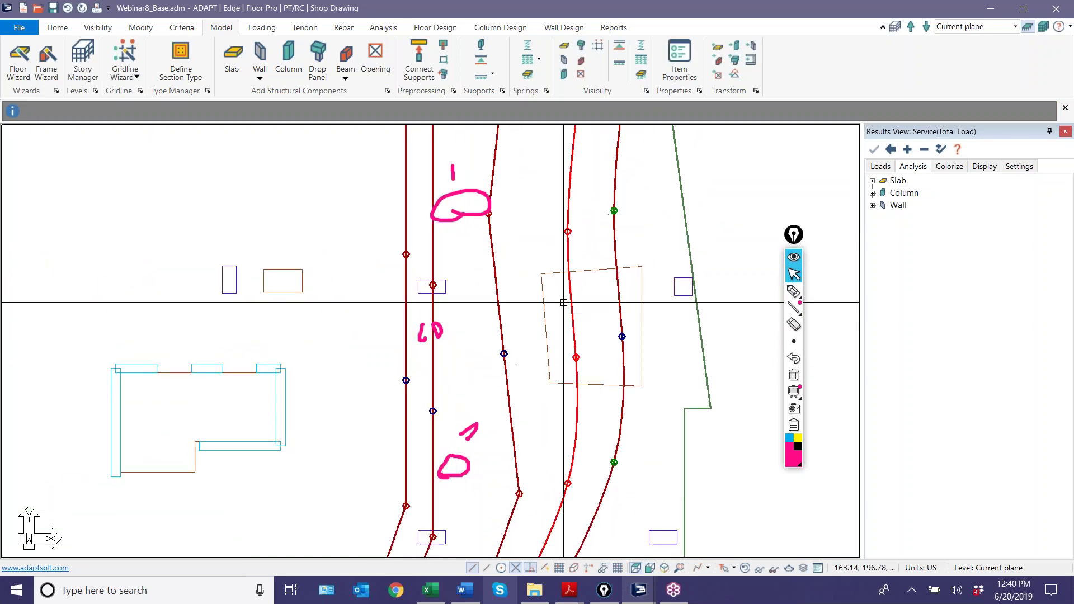
scroll(548, 235, up, 2)
scroll(549, 235, up, 1)
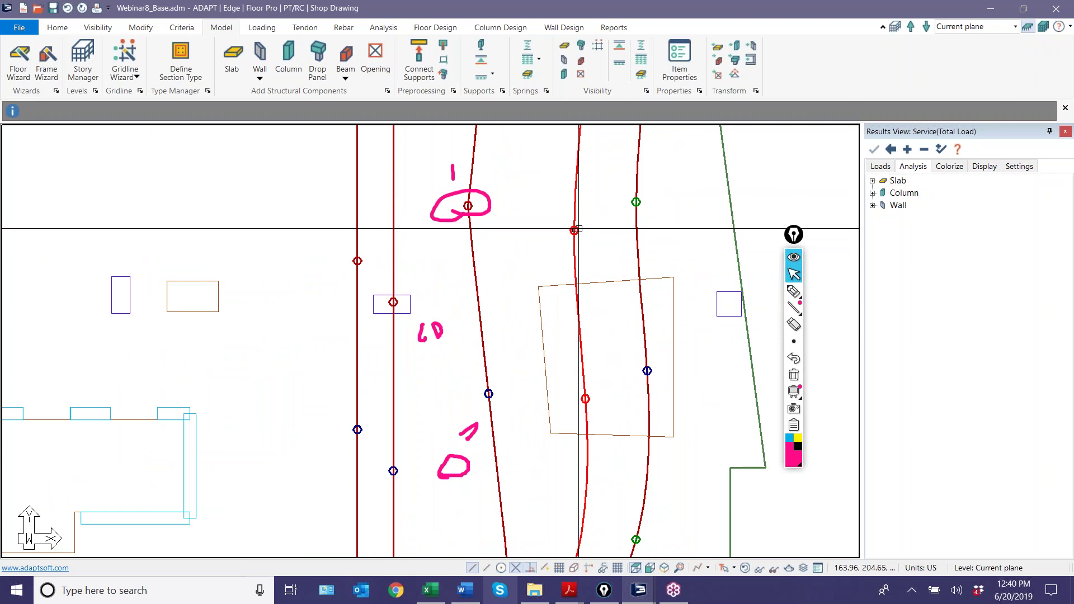
click(794, 375)
click(793, 291)
drag(569, 233, 585, 234)
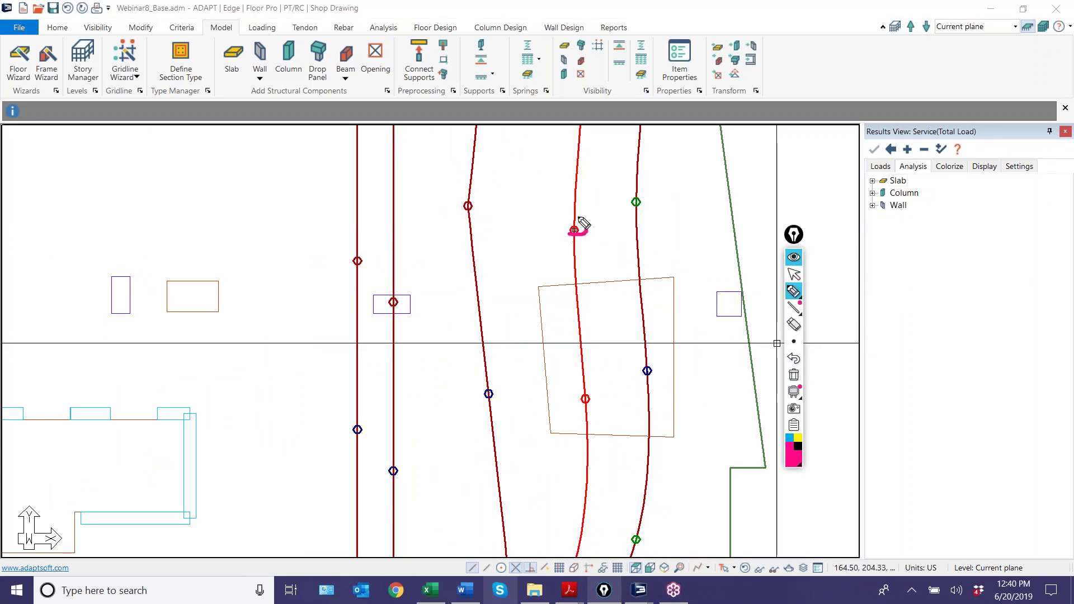
mouse_move(585, 556)
mouse_down()
mouse_move(566, 558)
mouse_move(581, 550)
mouse_up()
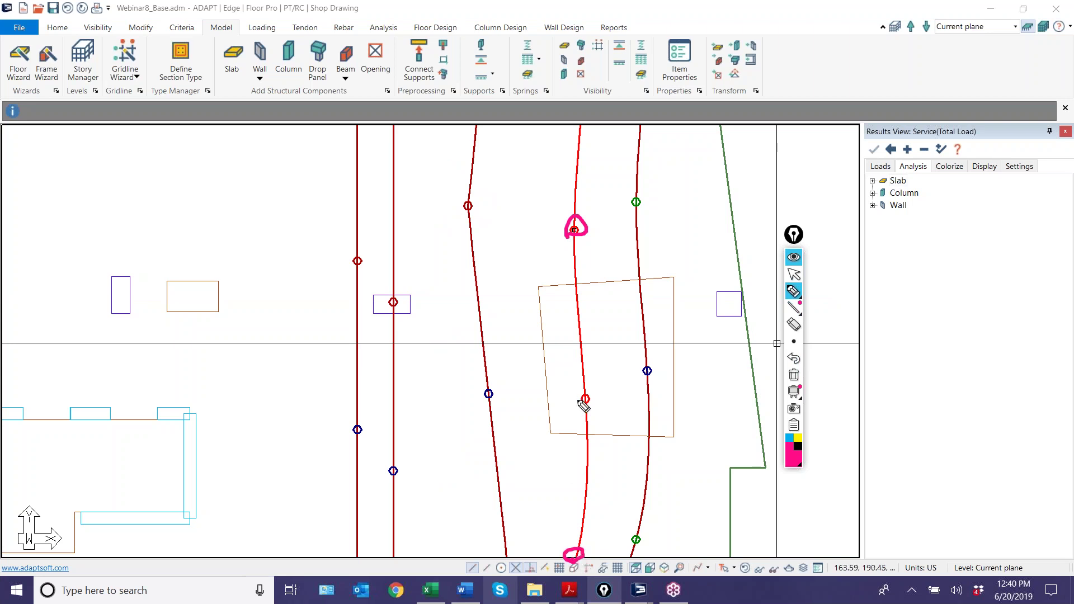
mouse_move(596, 383)
mouse_down()
mouse_move(606, 397)
mouse_move(616, 384)
mouse_move(610, 393)
mouse_up()
click(610, 384)
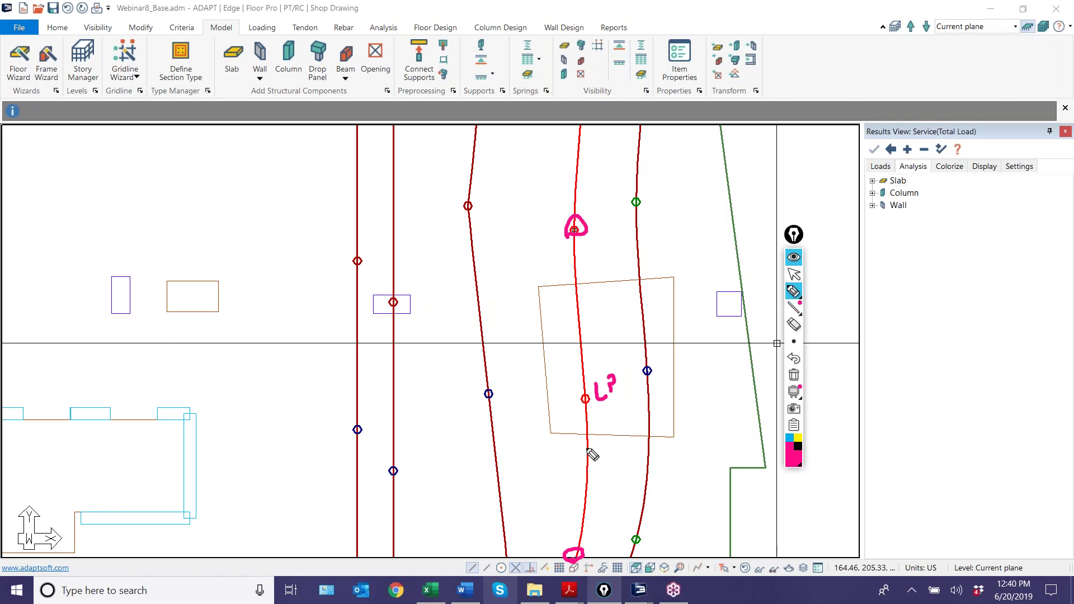
Sketch a curved tendon route around the opening between the two circled points, erase all pen markings, and return to the pointer.
mouse_move(576, 223)
mouse_down()
mouse_move(528, 341)
mouse_move(576, 553)
mouse_up()
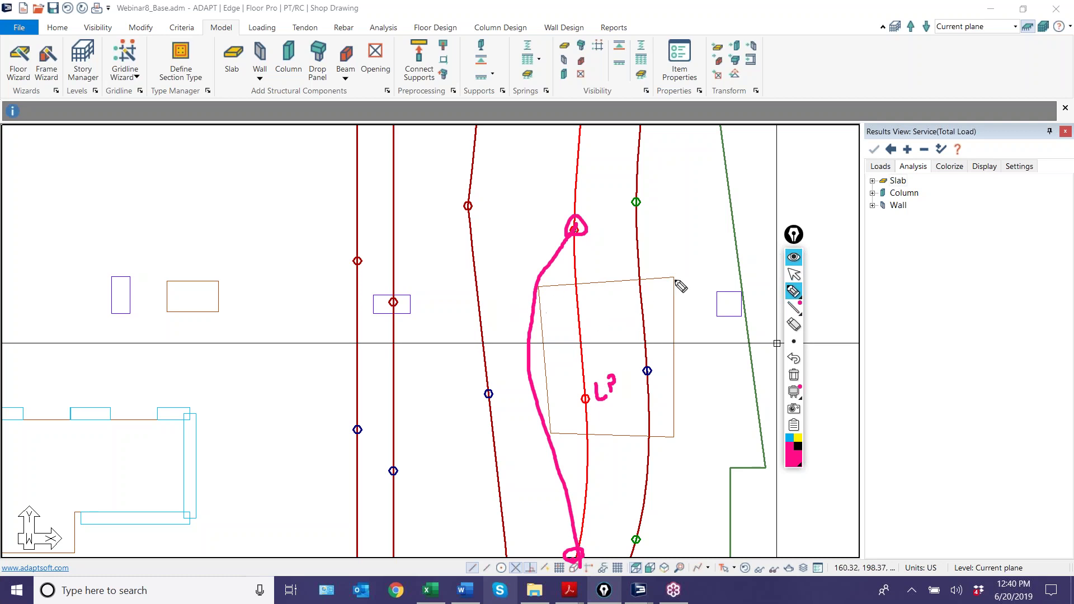
click(794, 376)
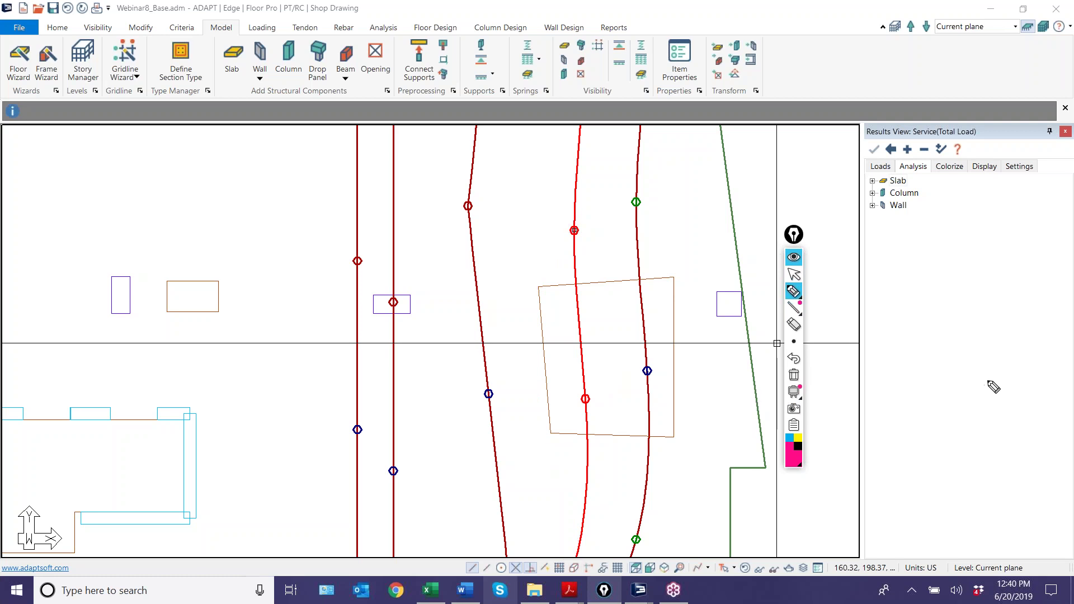
click(794, 275)
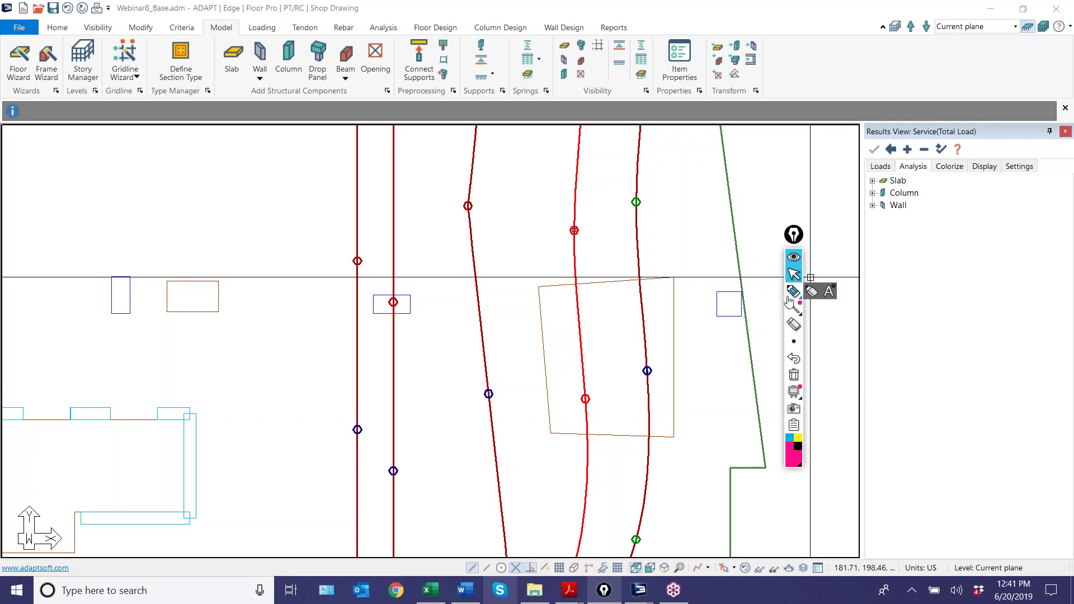
Insert two swerve points on the fourth tendon, one just beyond each of the slab opening edges that it crosses.
scroll(614, 363, down, 1)
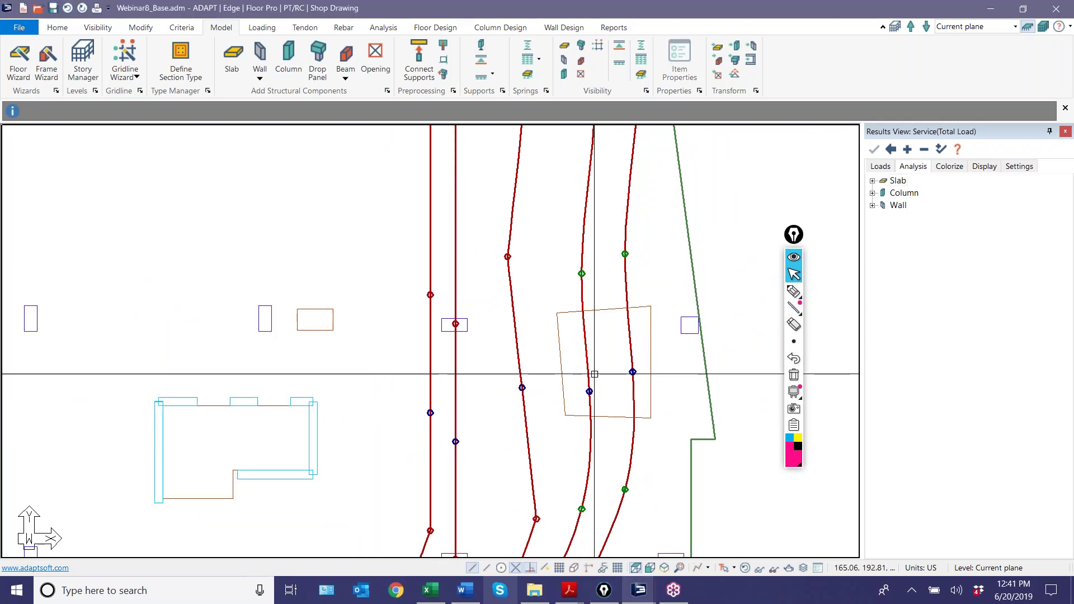
scroll(569, 384, down, 2)
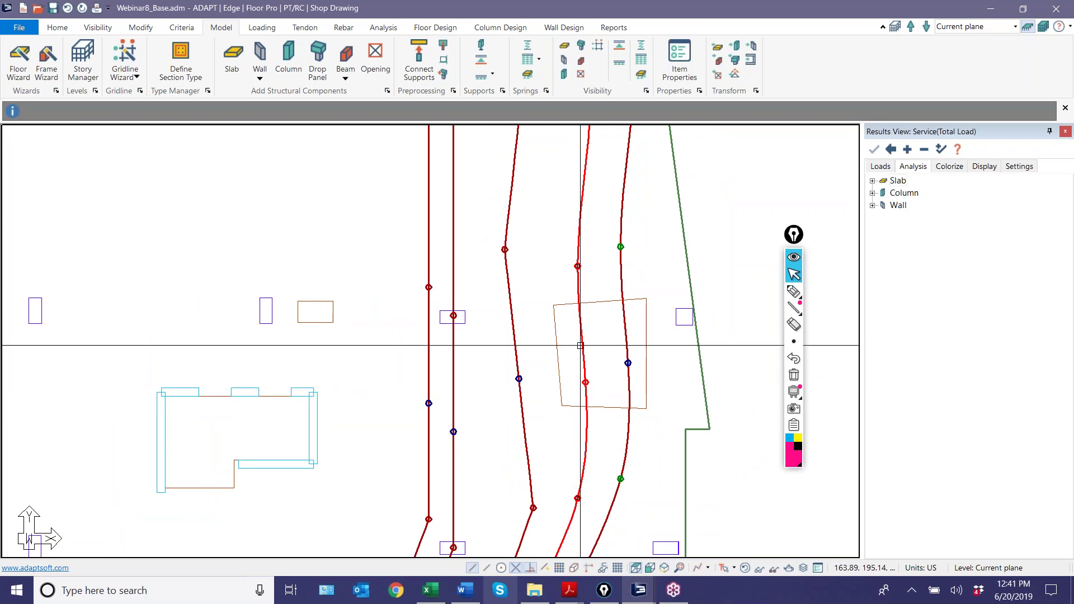
click(297, 28)
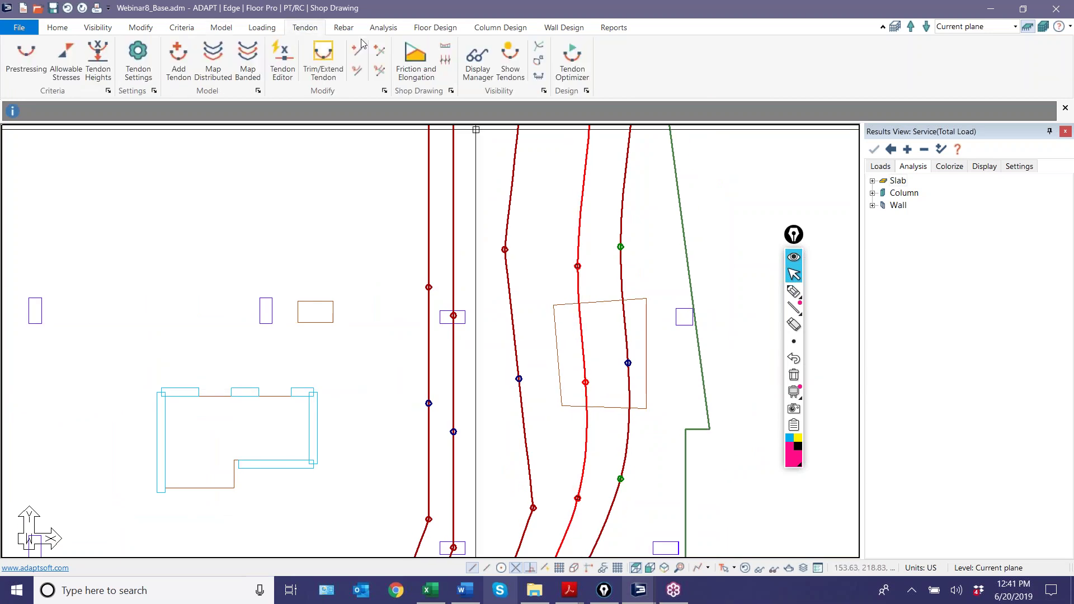
click(380, 67)
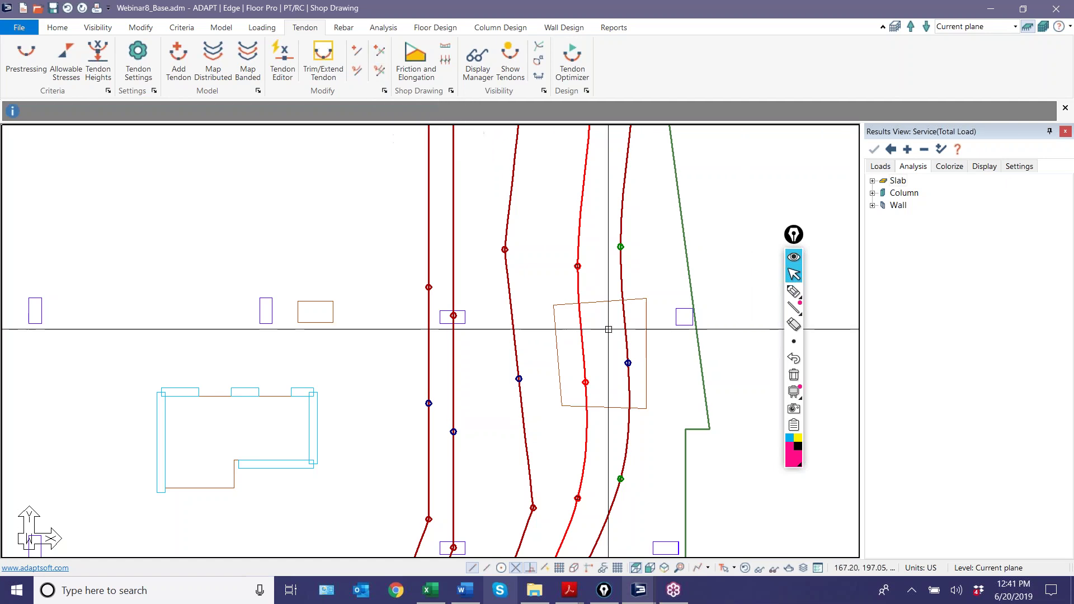
right_click(582, 345)
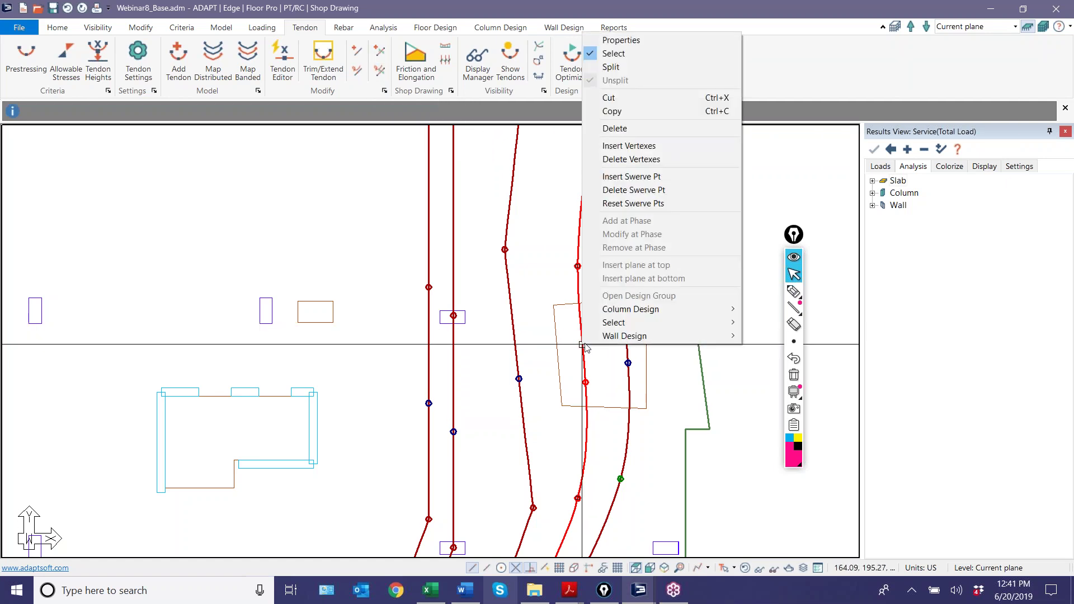
click(617, 178)
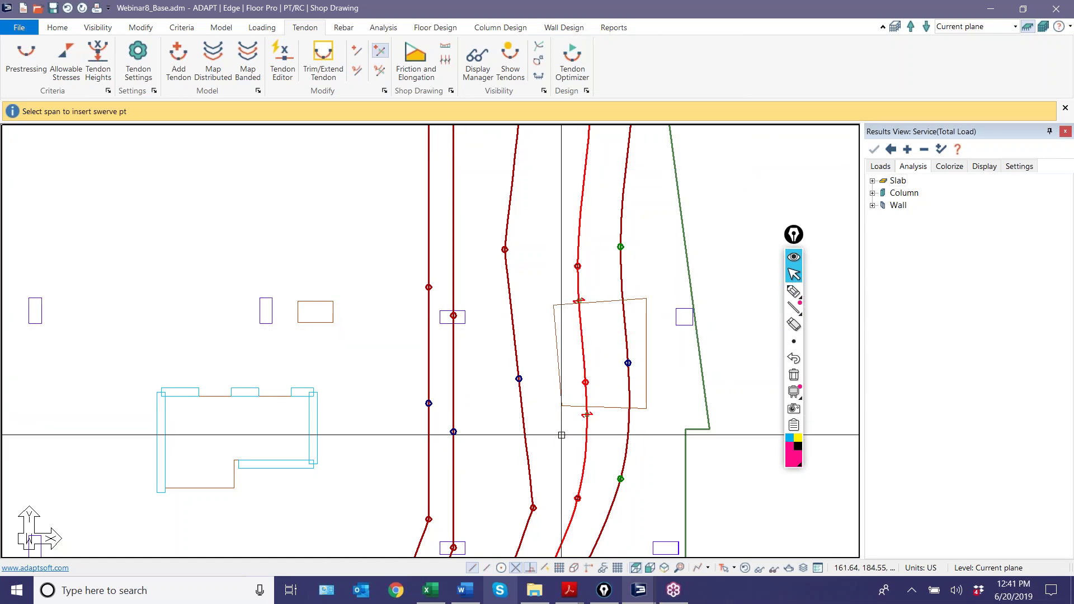
key(Escape)
Move both swerve points of the fourth tendon toward the third tendon so the tendon curves around the slab opening.
scroll(571, 381, up, 1)
scroll(574, 279, up, 1)
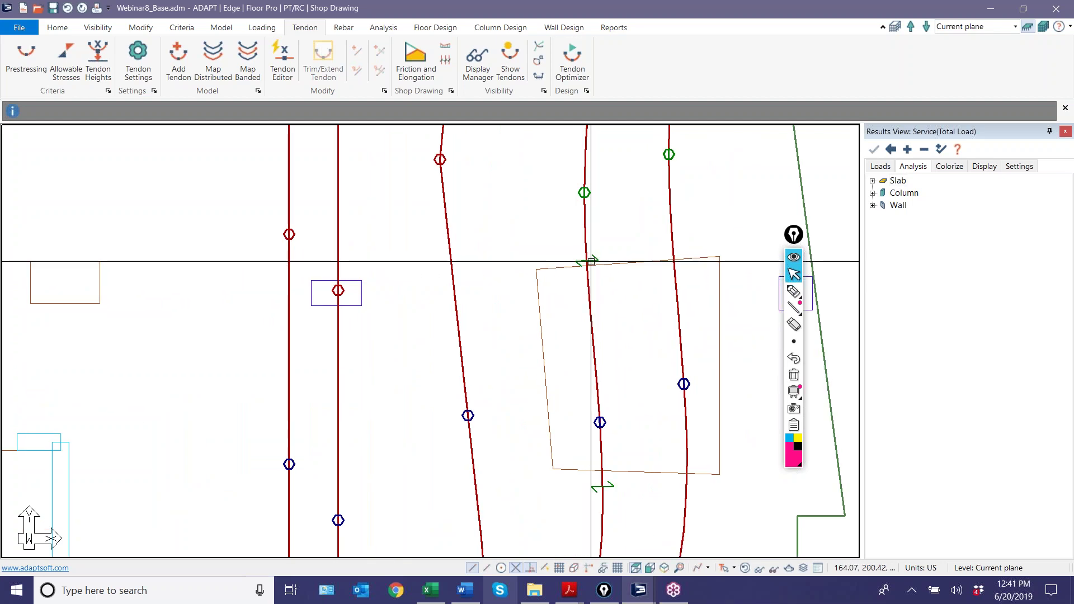
click(586, 260)
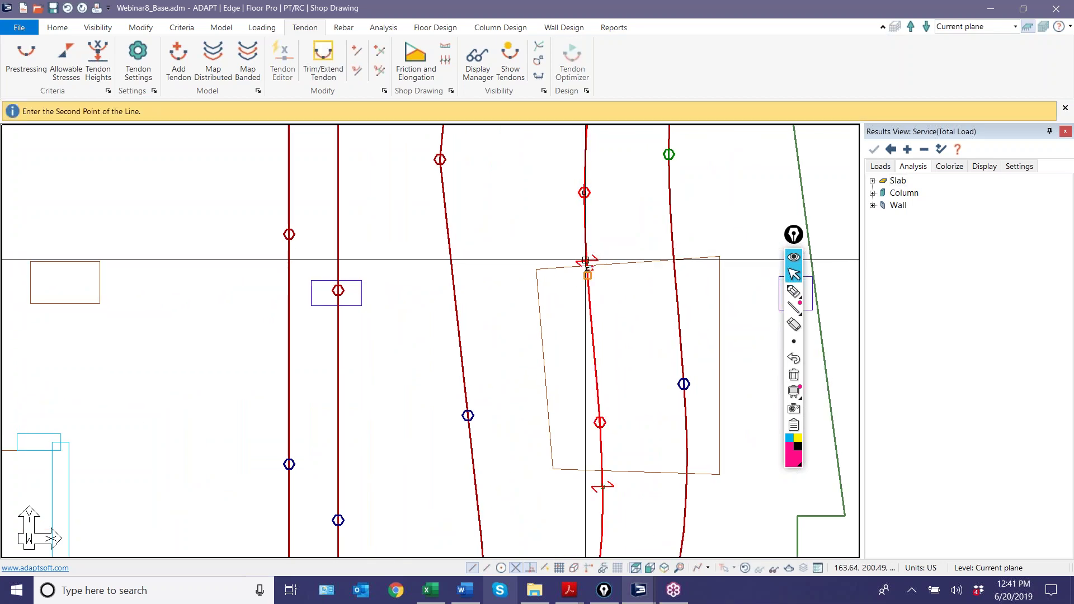
click(532, 259)
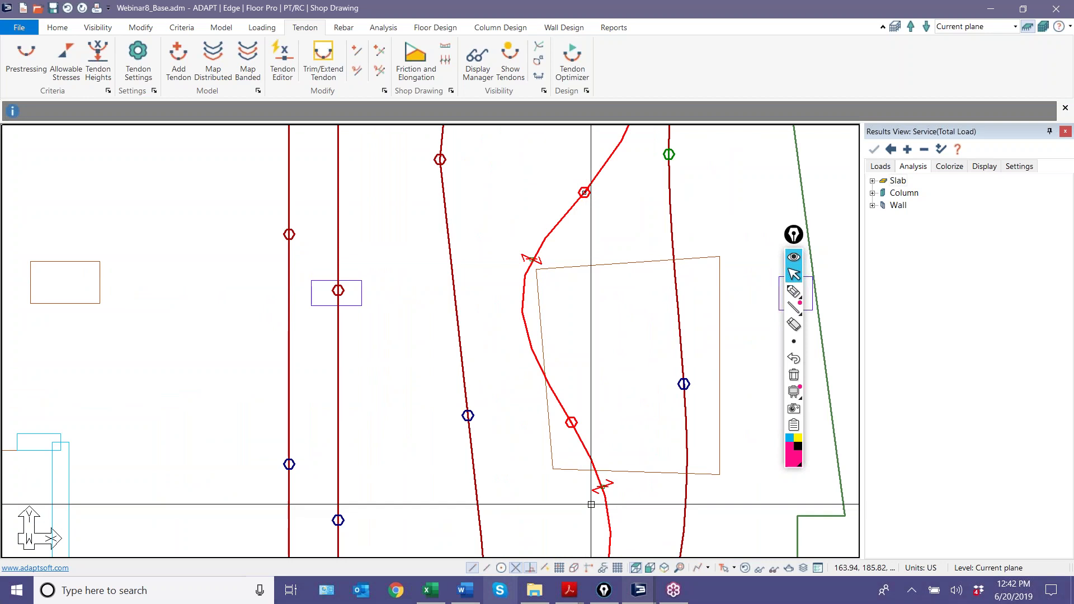
click(589, 485)
click(549, 482)
Examine the fourth tendon's swerved route around the slab opening in plan.
scroll(550, 482, down, 1)
scroll(549, 481, down, 3)
scroll(531, 473, up, 1)
scroll(525, 467, up, 4)
scroll(542, 360, down, 2)
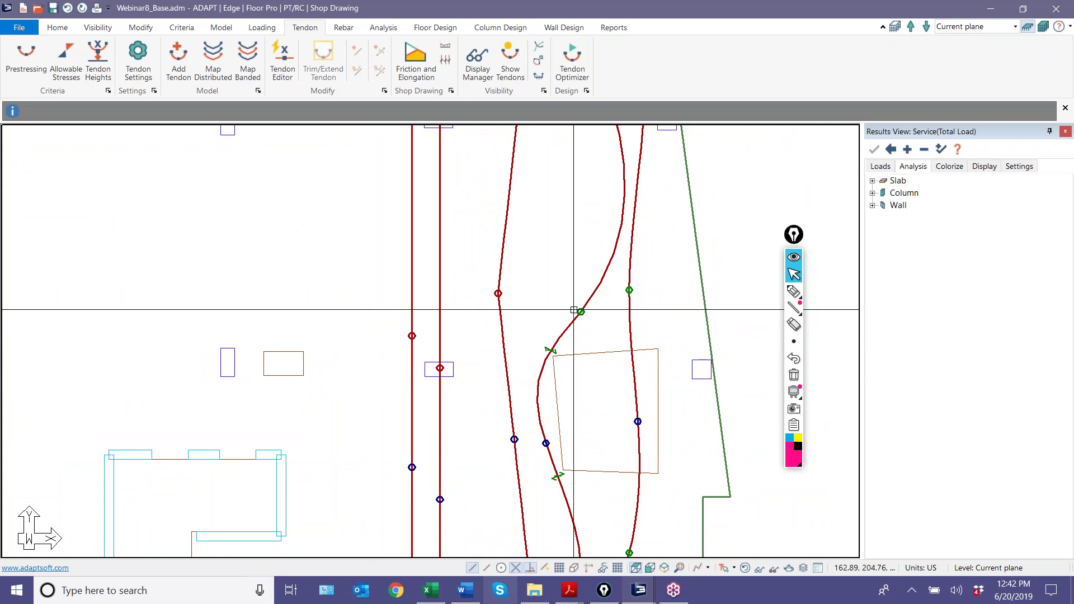
middle_drag(571, 361, 576, 234)
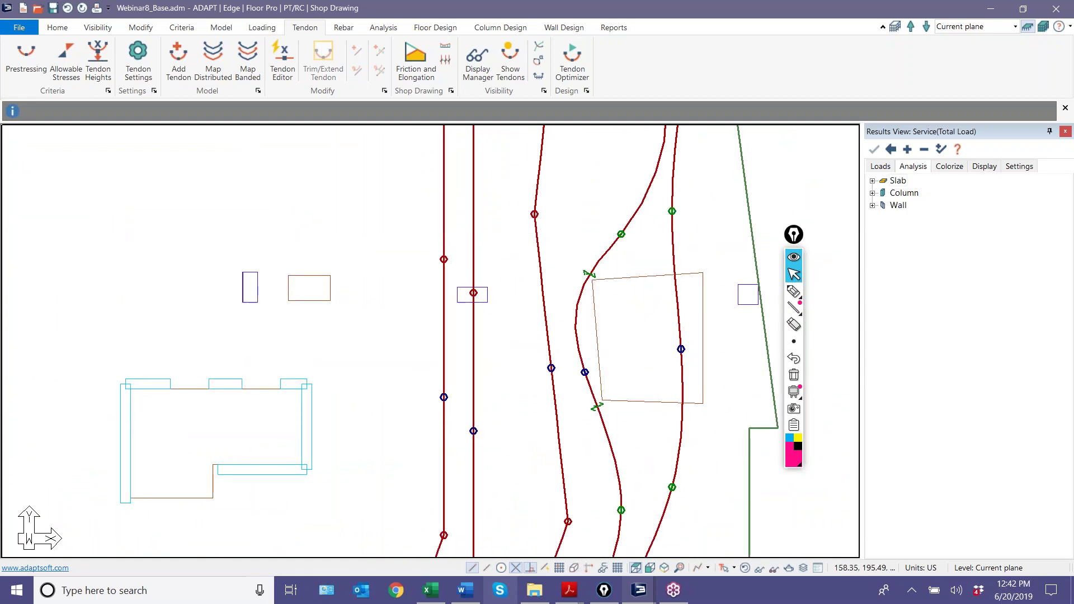
scroll(596, 400, down, 2)
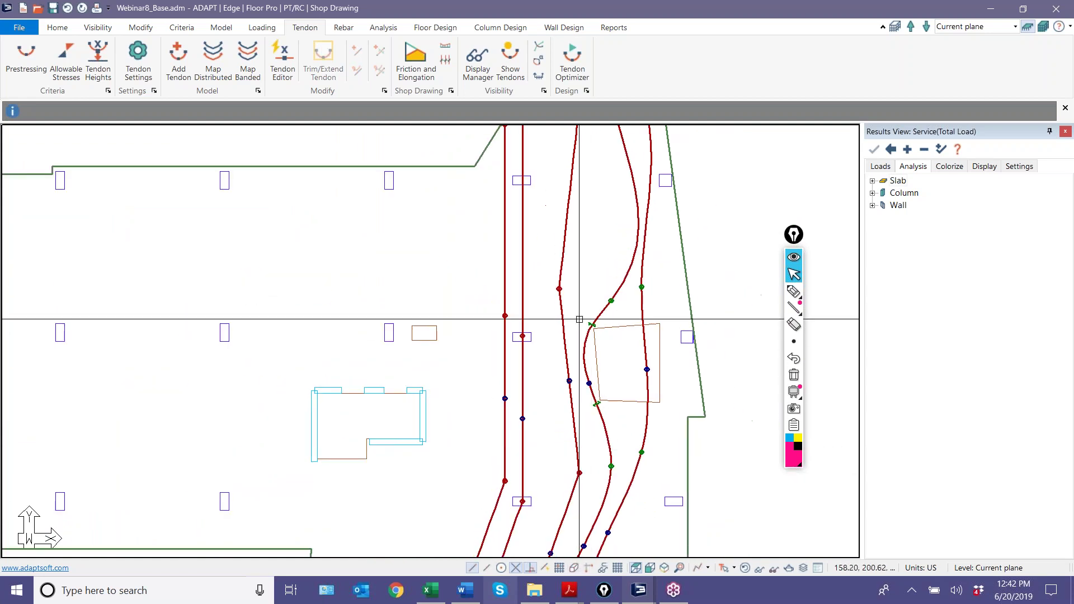
scroll(586, 433, up, 1)
scroll(503, 352, down, 1)
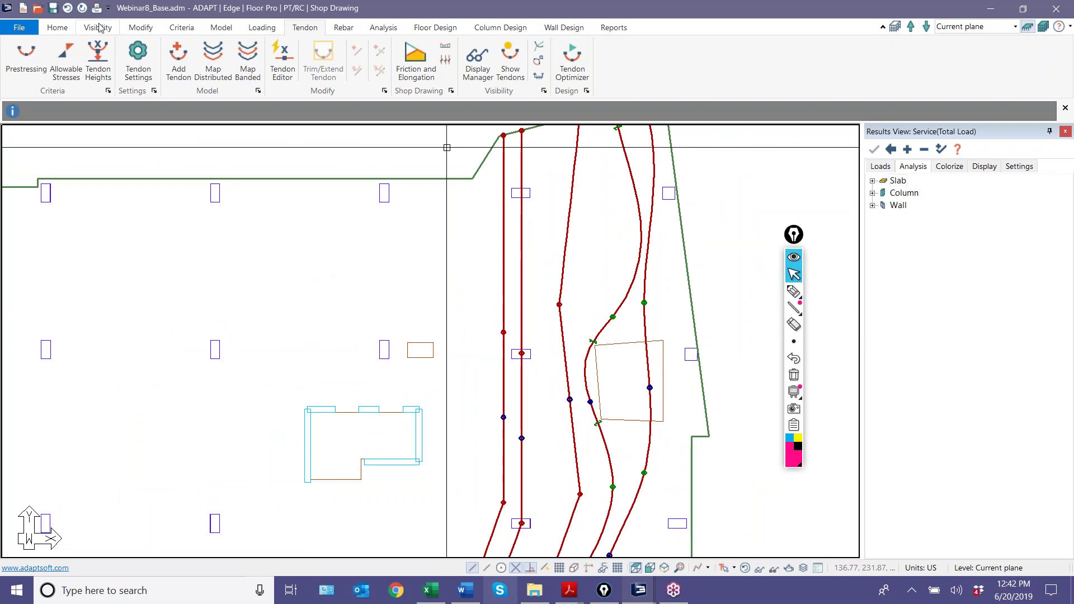
Render the model in 3D with the columns and walls hidden and the slab and tendons displayed as wireframe.
click(99, 28)
click(170, 59)
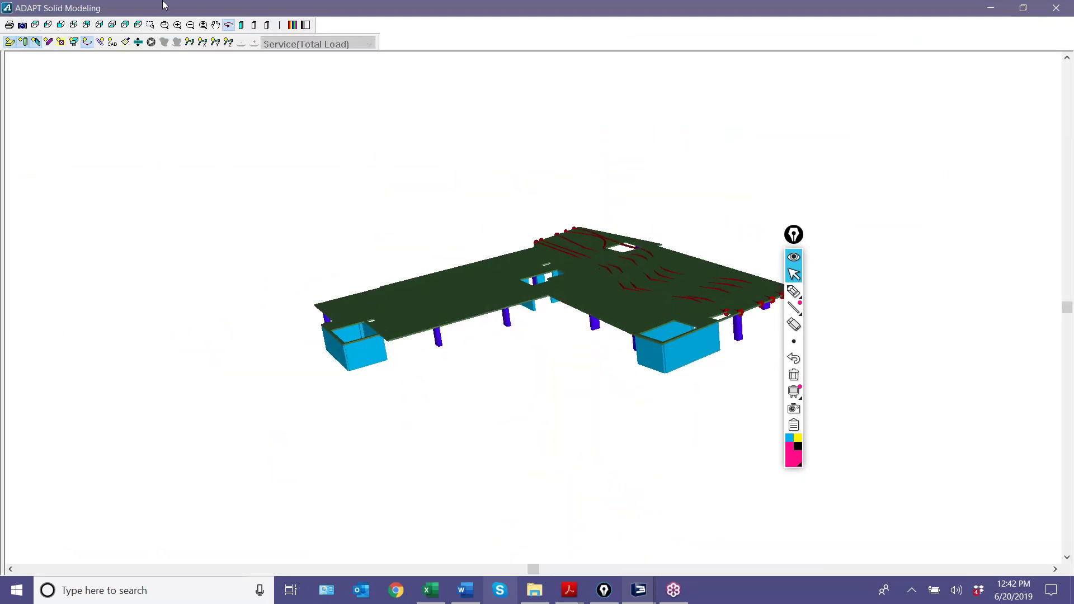
click(35, 43)
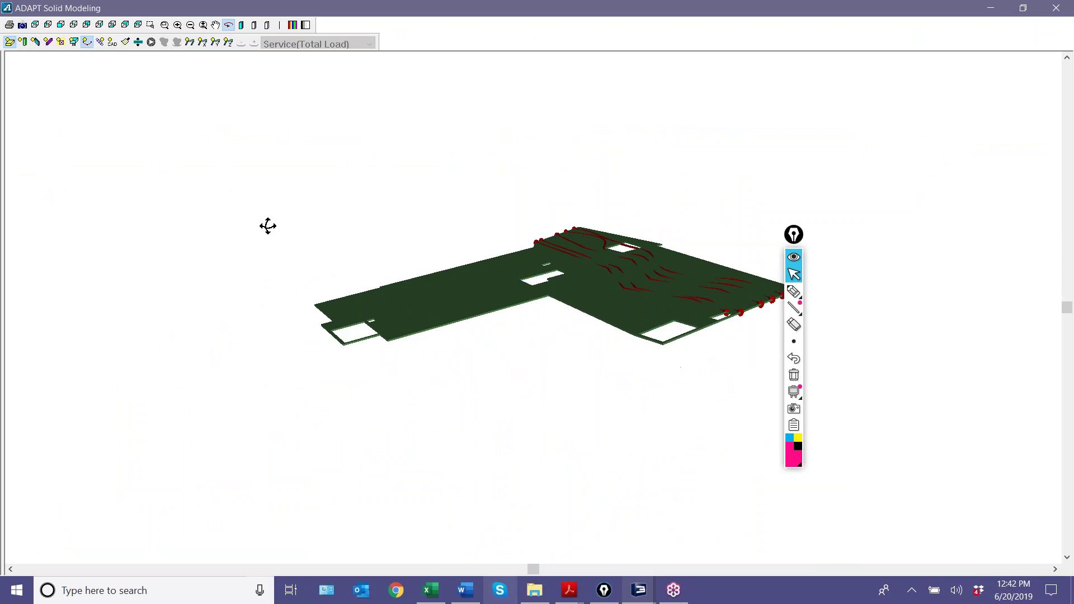
click(267, 26)
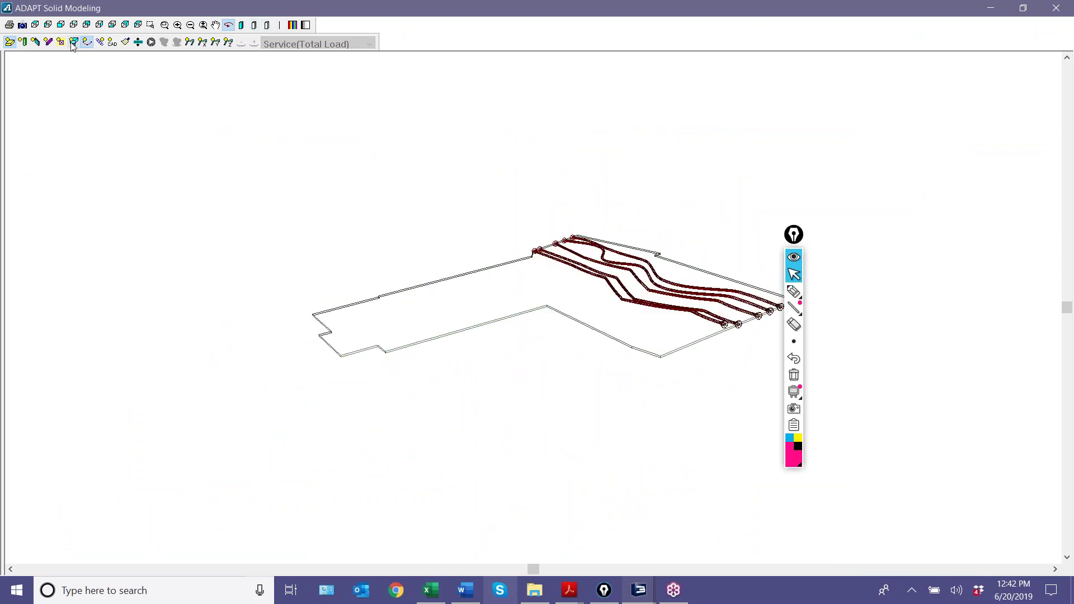
Exaggerate the rendered model's scale in the Z direction, inspect the tendon profiles from several angles, and close the 3D view.
click(177, 43)
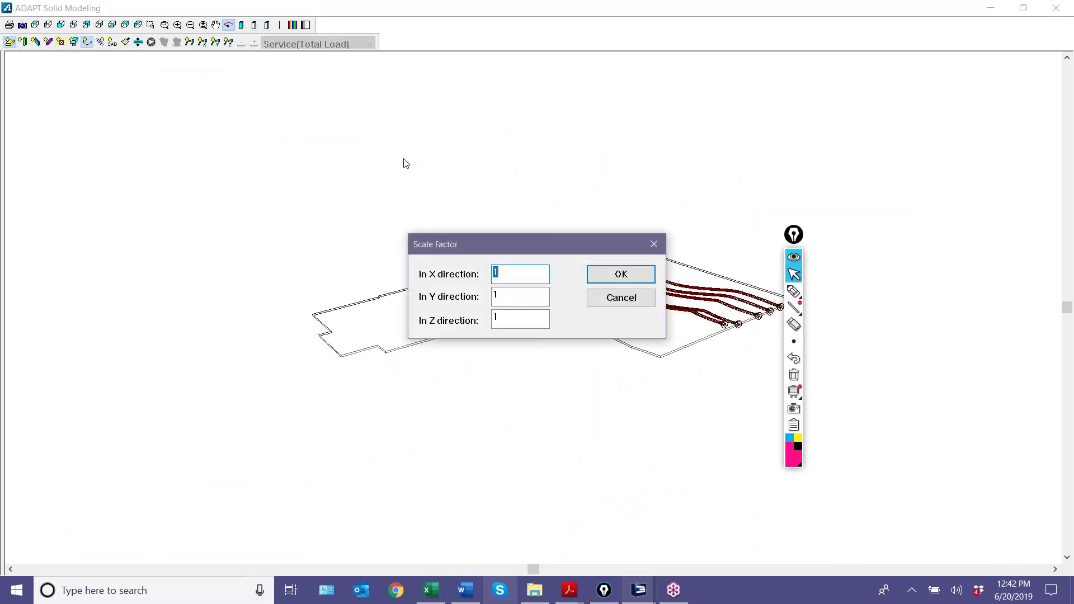
click(502, 321)
click(619, 275)
drag(602, 276, 401, 327)
drag(460, 416, 170, 161)
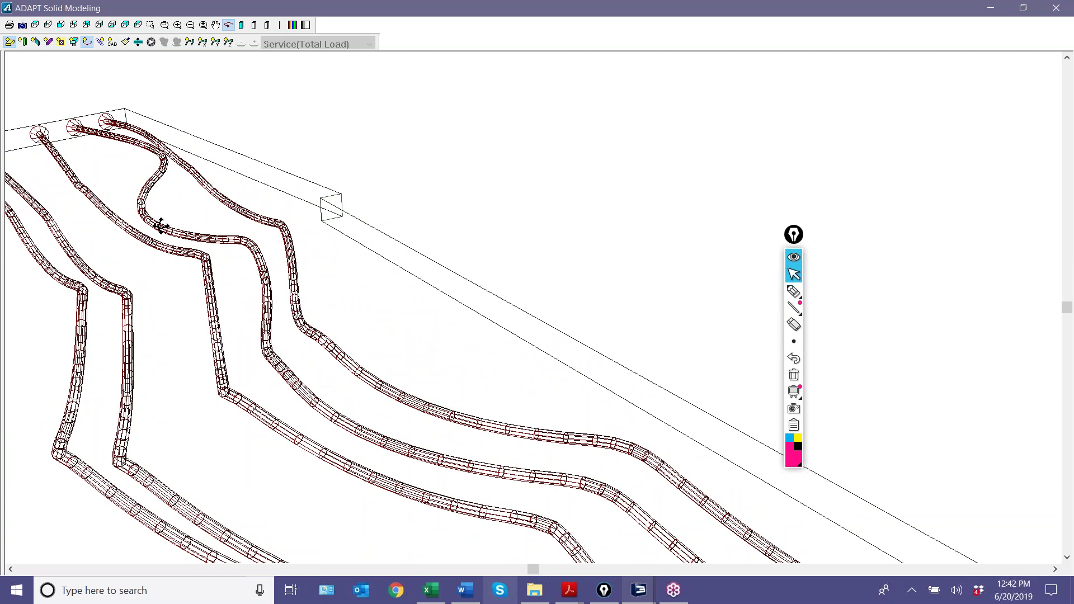
drag(246, 240, 269, 276)
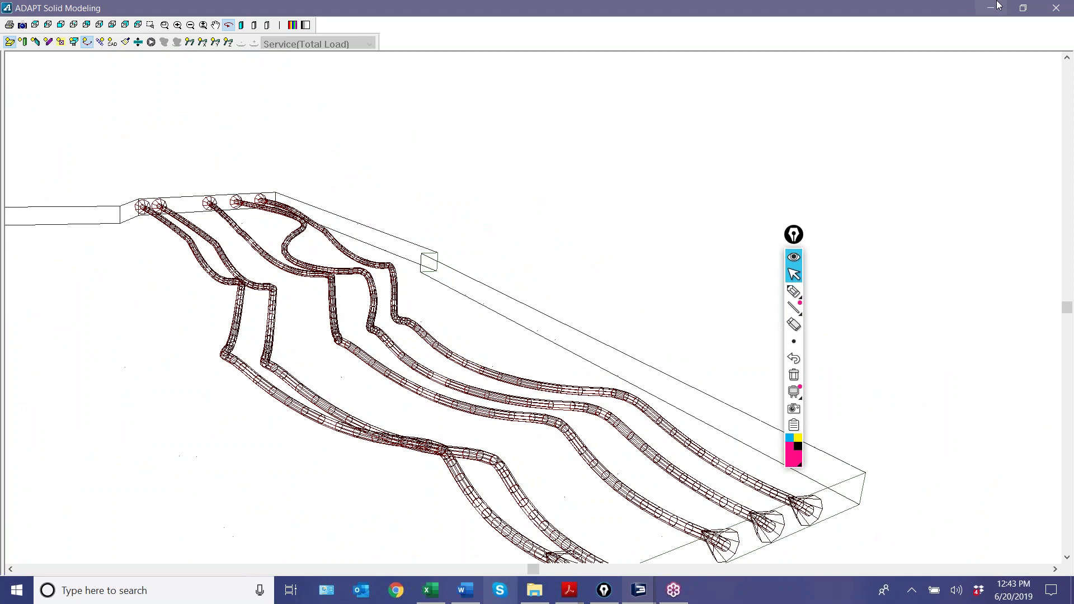
drag(333, 347, 427, 367)
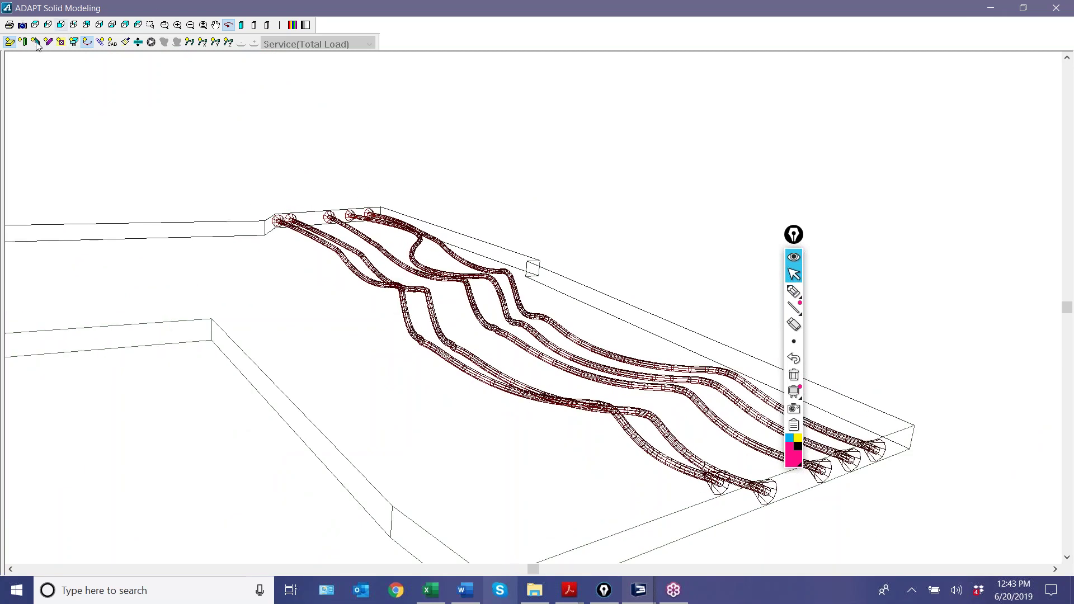
click(1056, 8)
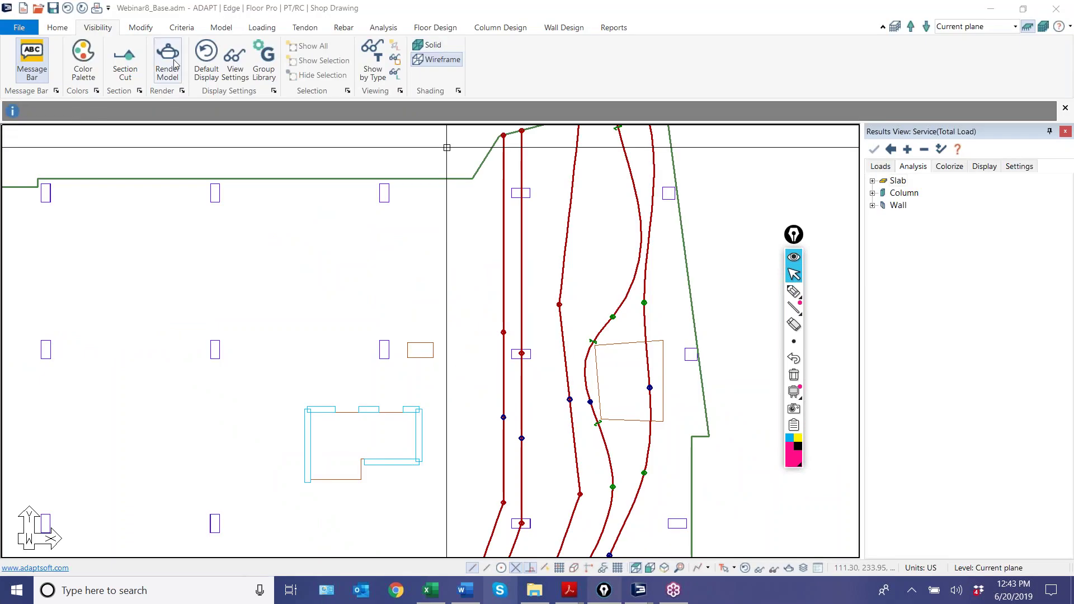
Display the tendon ID, label, area, system, total length and number of strands, with strands in decimals as specified.
scroll(475, 261, down, 2)
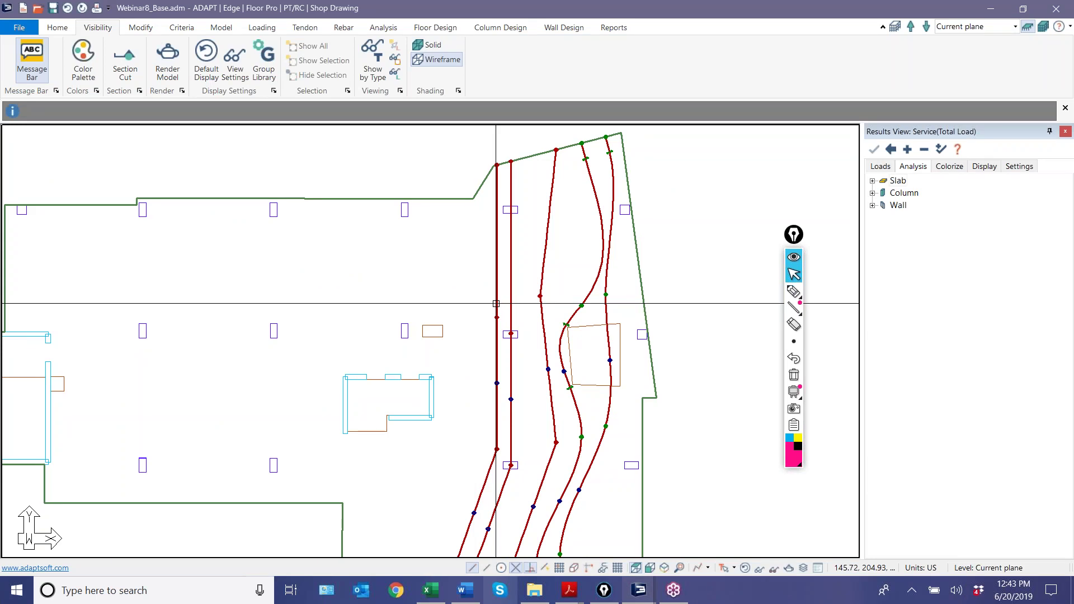
click(307, 25)
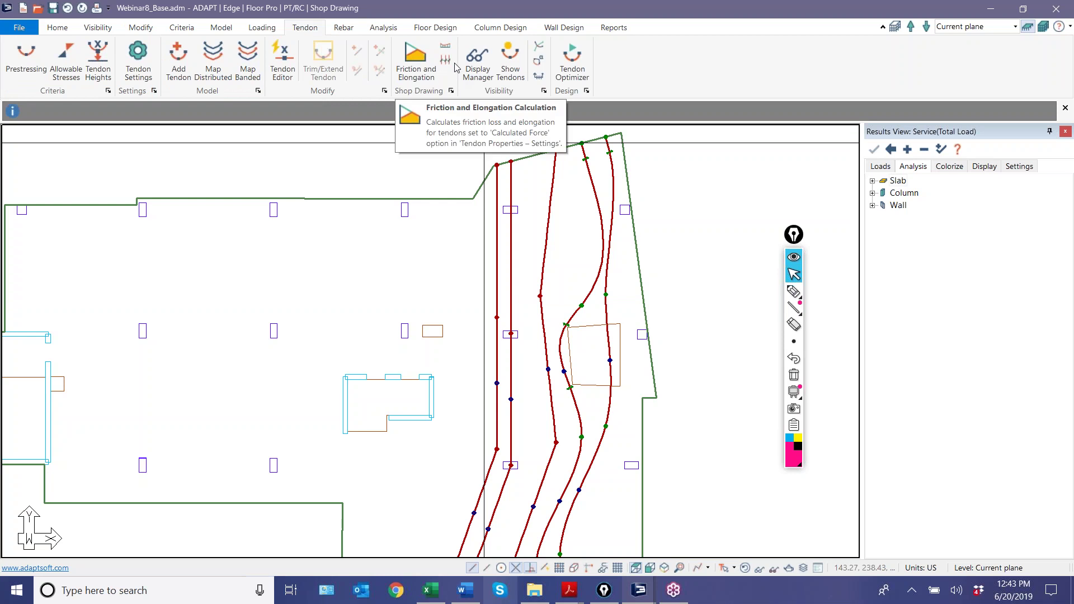
click(476, 60)
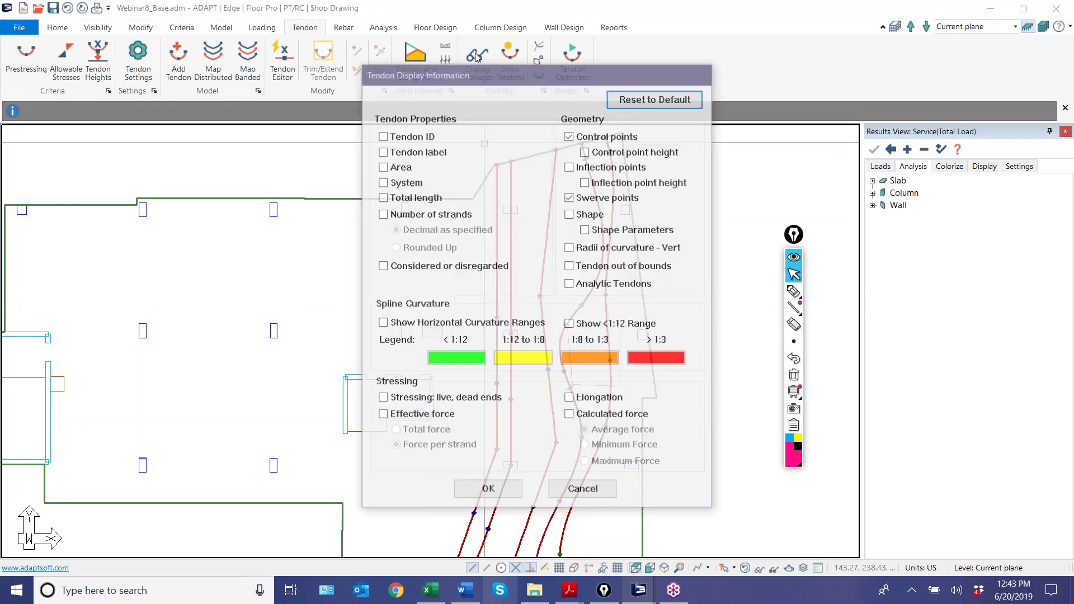
drag(431, 77, 381, 42)
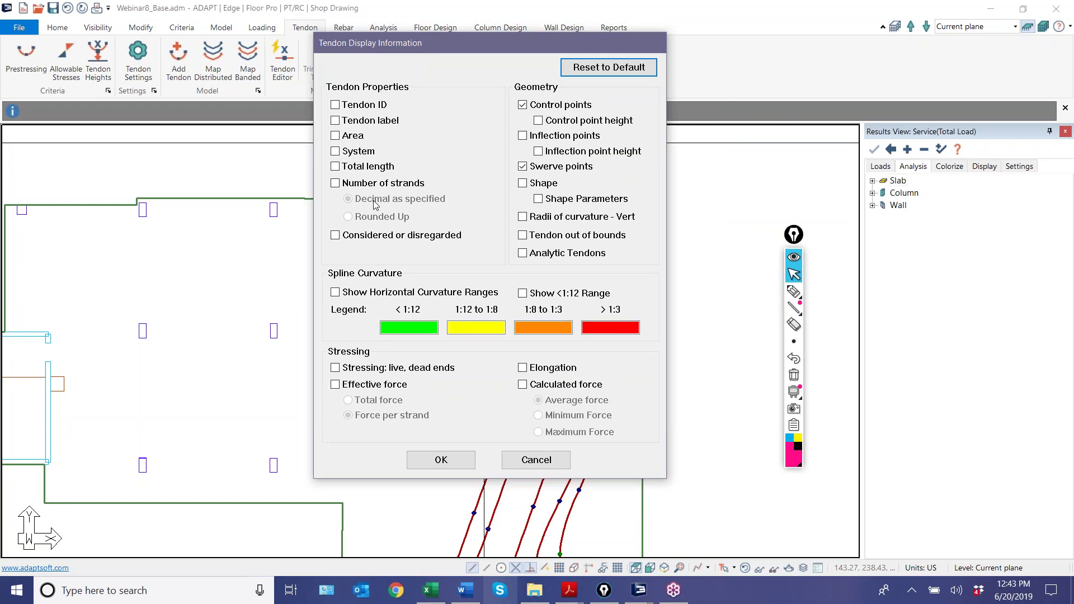
click(335, 105)
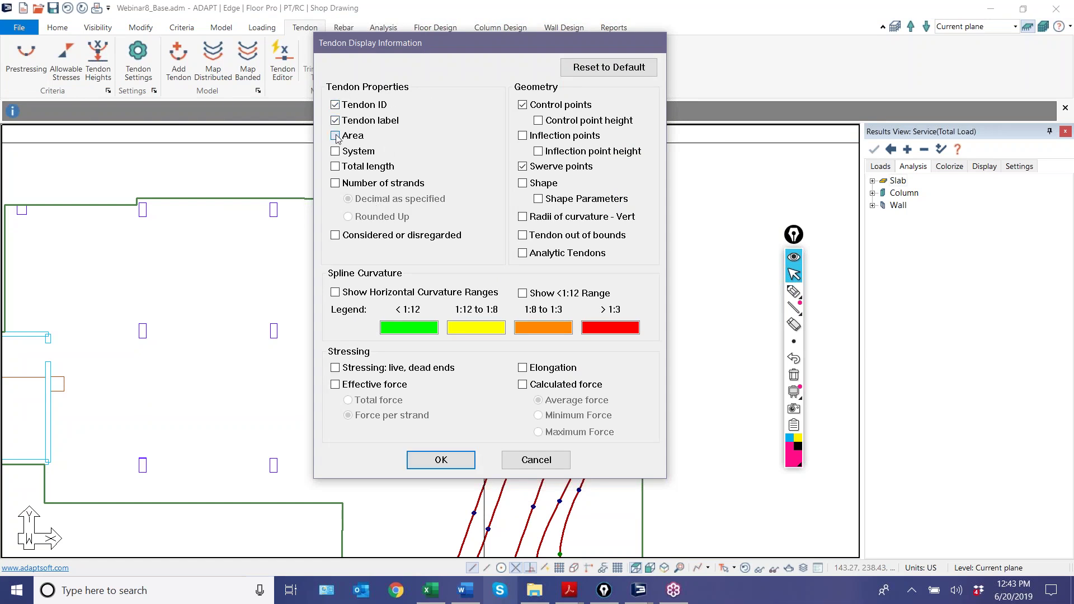
click(335, 183)
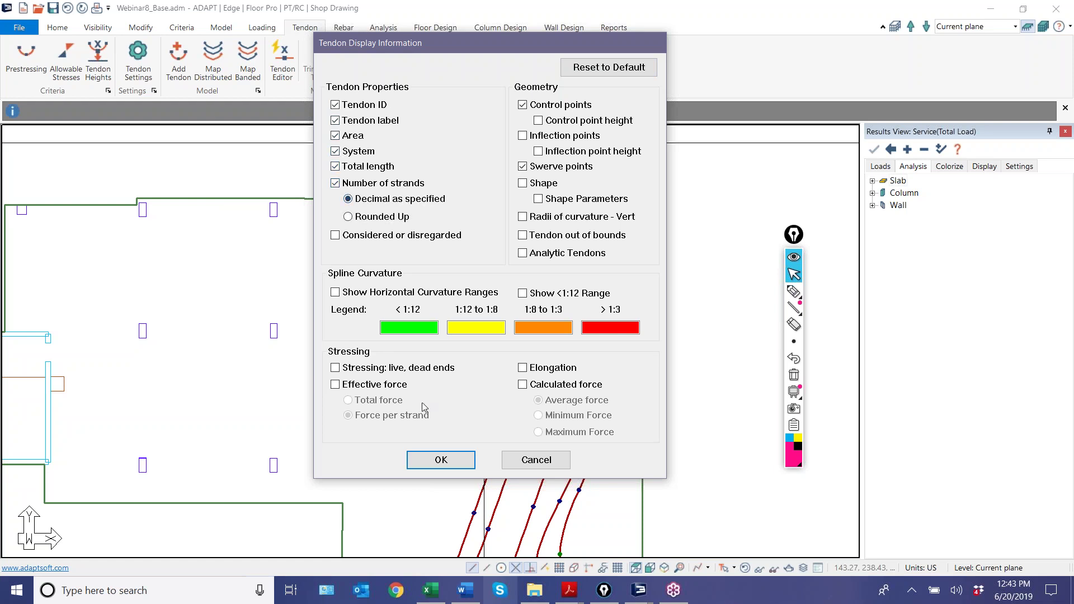
click(441, 458)
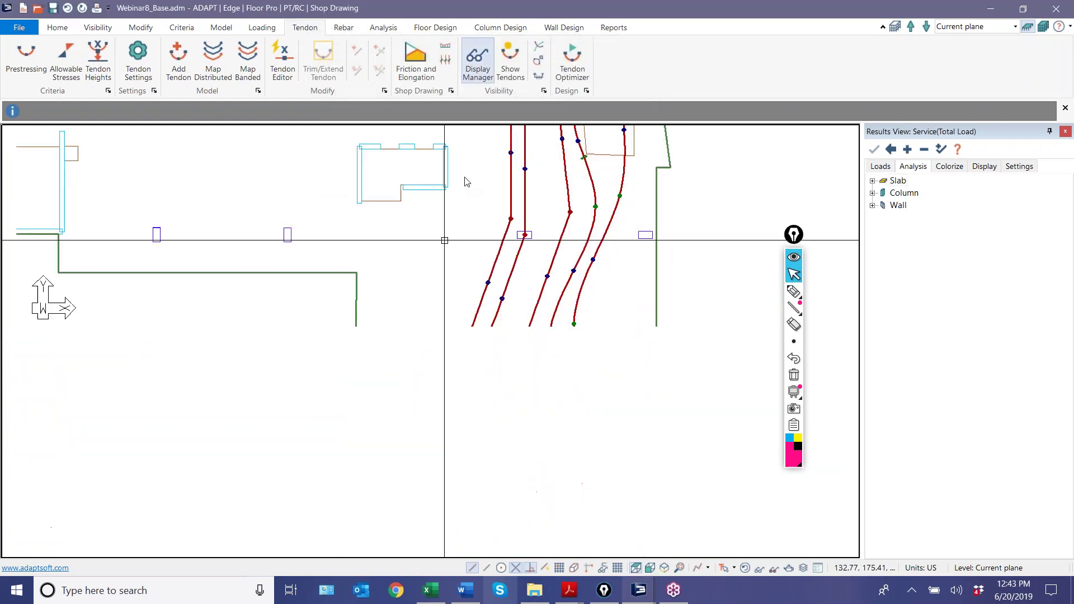
Examine the property labels at the tendon ends along the lower slab edge, reading their ID, strands, area, system and length.
scroll(492, 283, up, 5)
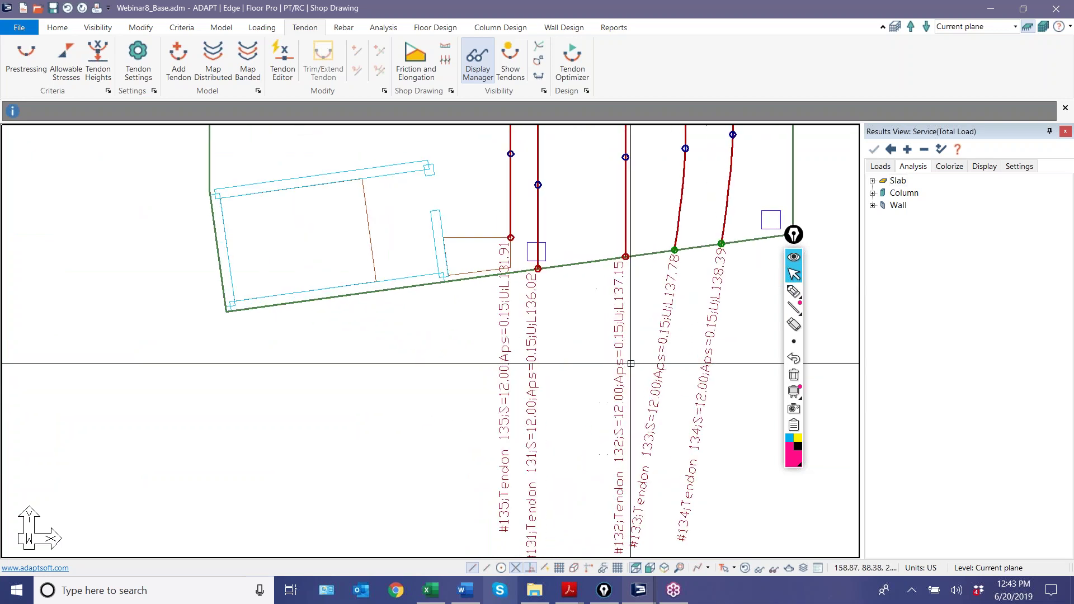
scroll(527, 414, down, 2)
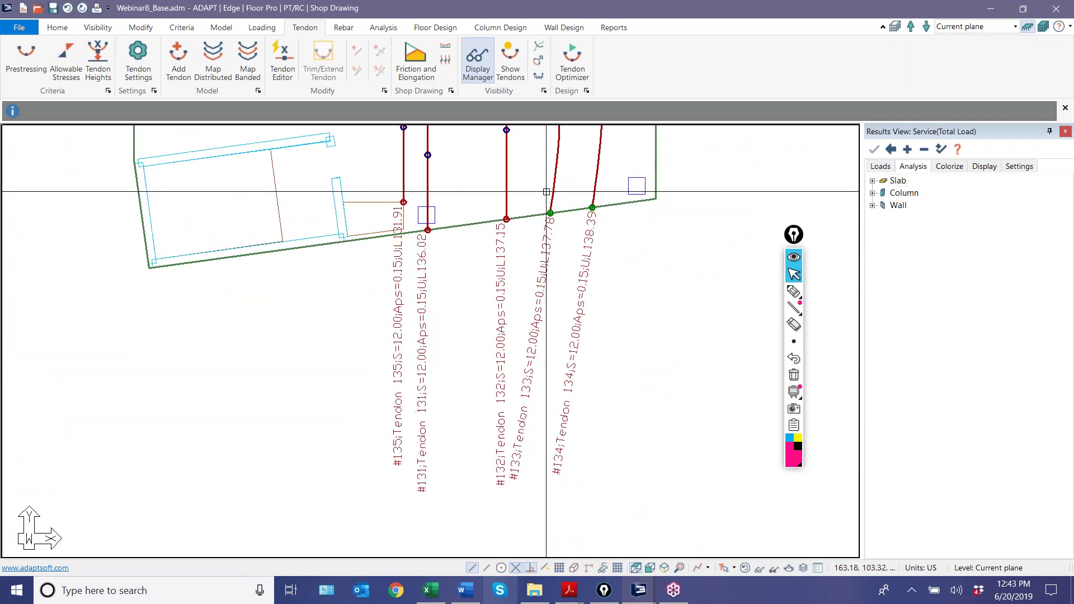
scroll(528, 414, up, 3)
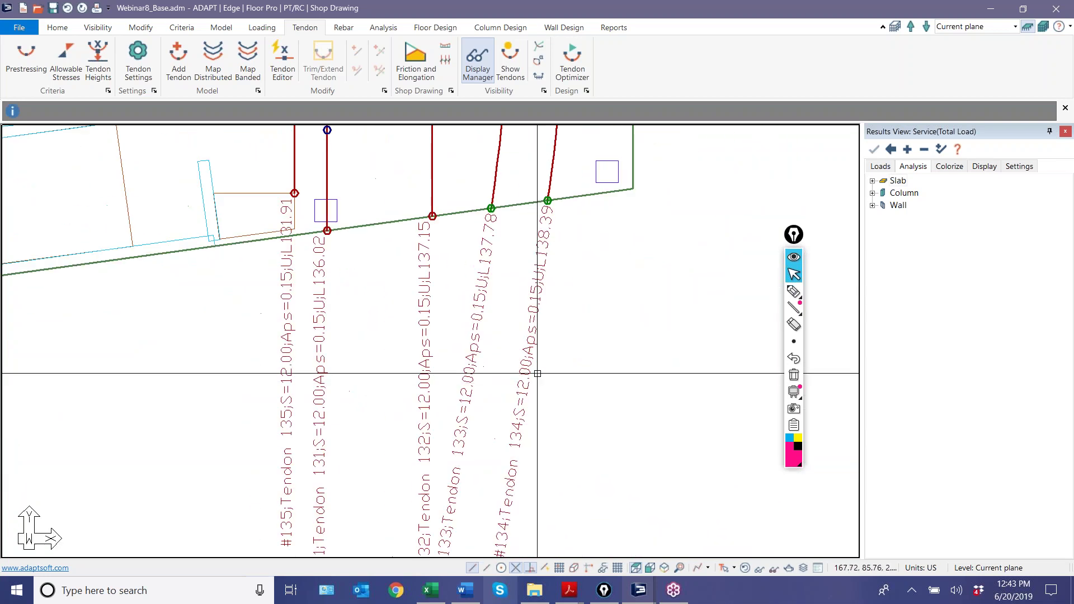
scroll(547, 317, down, 2)
scroll(521, 518, up, 1)
scroll(504, 505, up, 2)
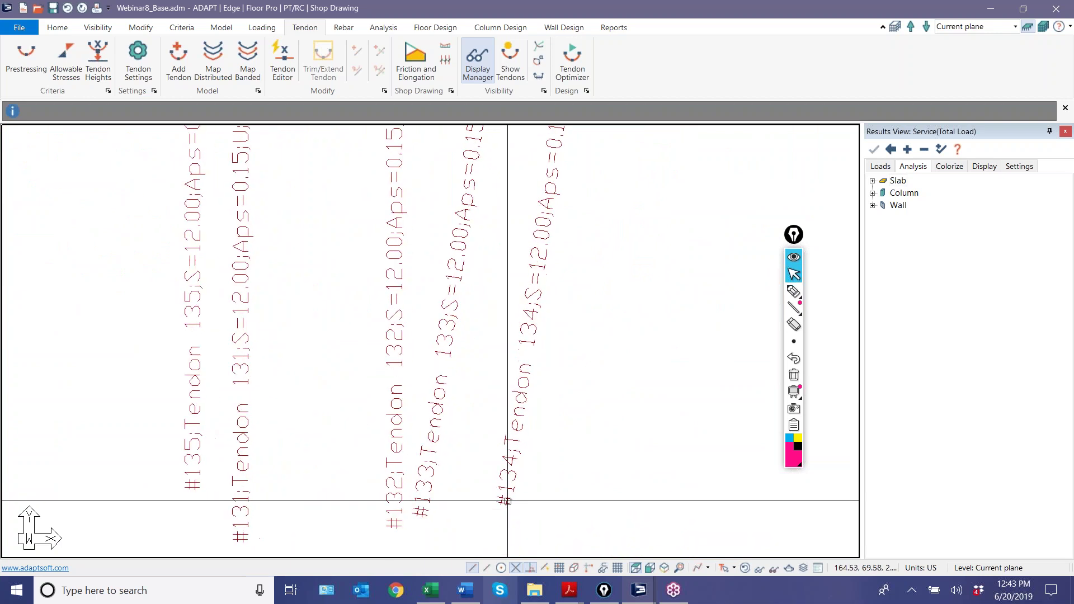
scroll(516, 472, down, 2)
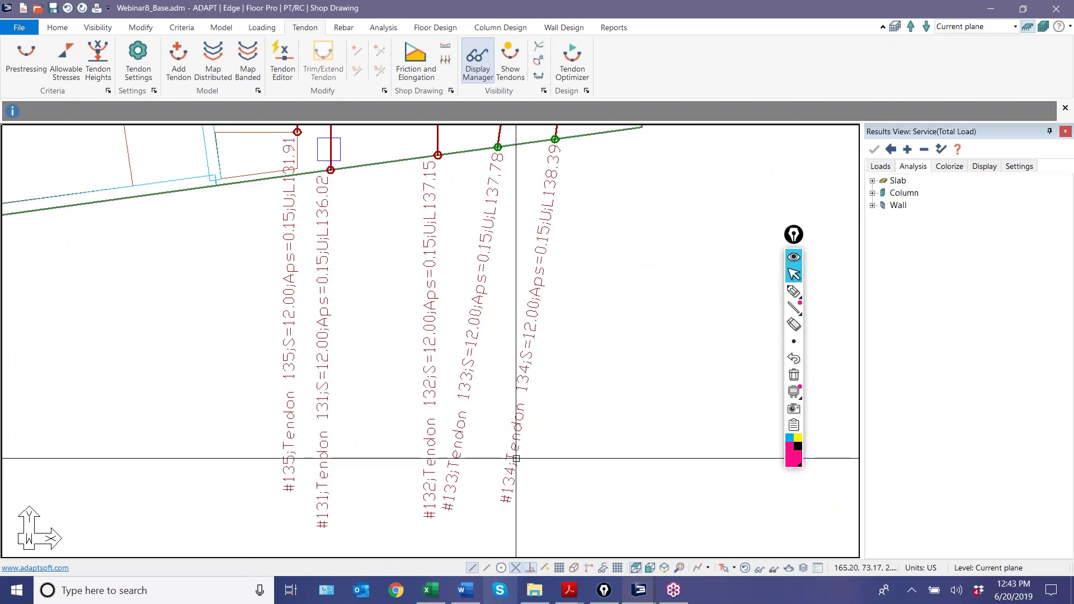
middle_drag(559, 344, 488, 463)
scroll(488, 463, up, 1)
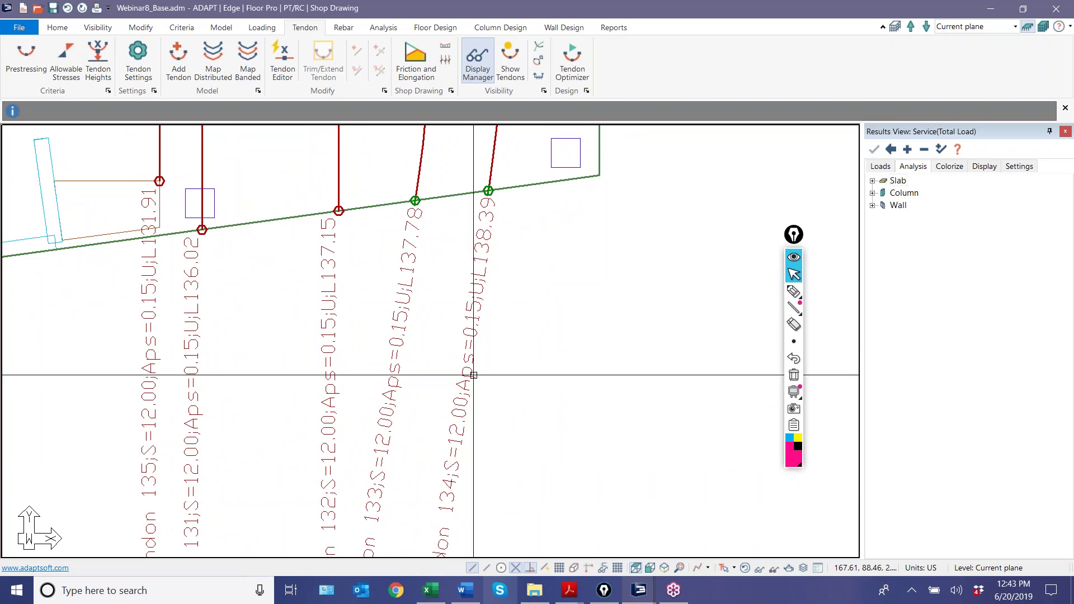
middle_drag(453, 304, 416, 401)
scroll(416, 401, up, 2)
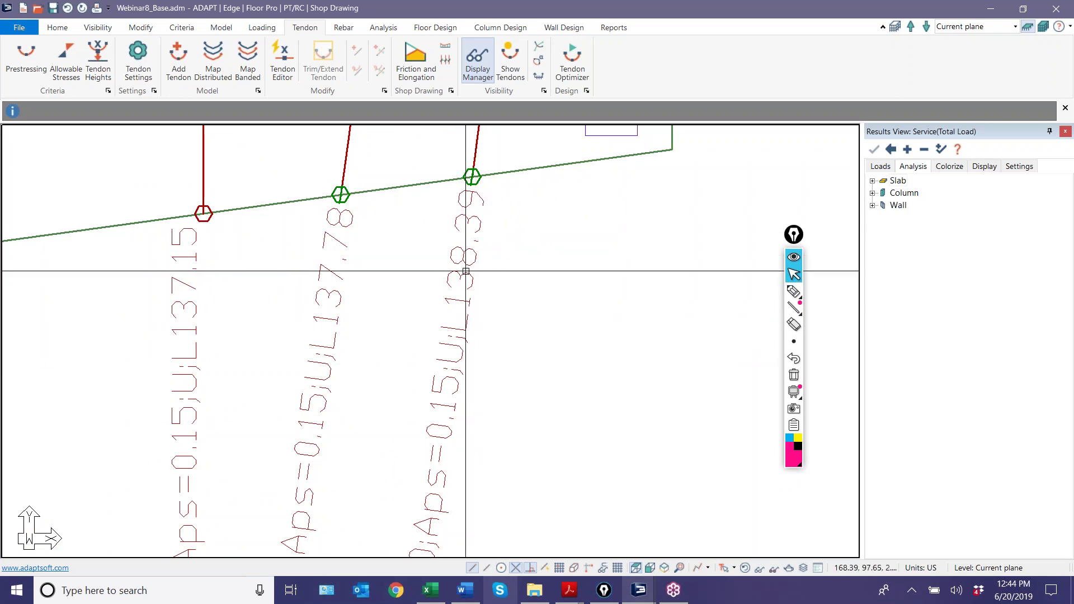
Look up the individual tendon report among the available single default reports for tendons.
scroll(521, 514, down, 5)
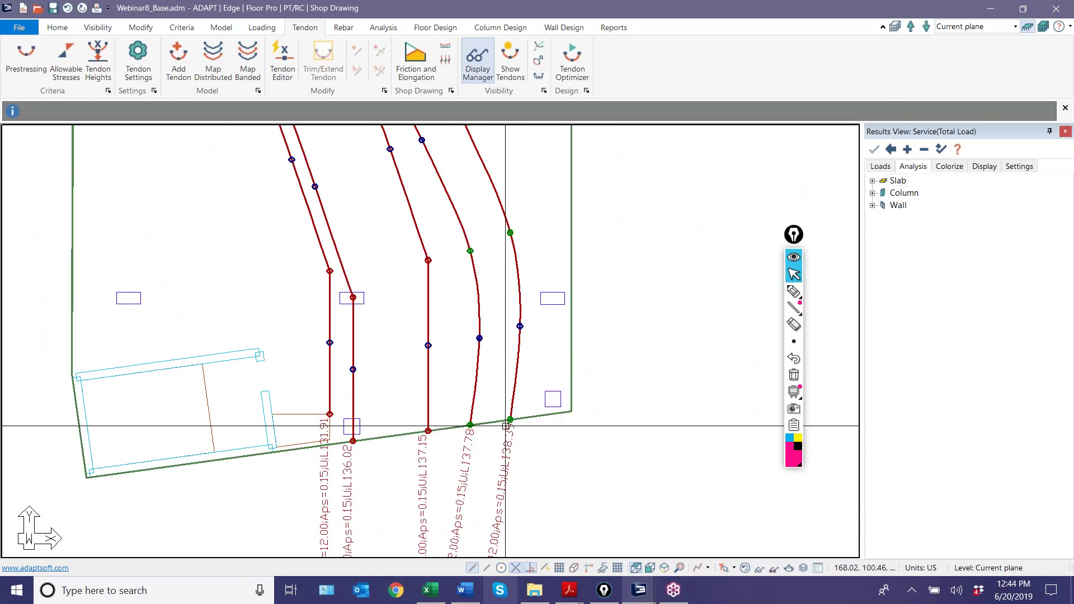
scroll(499, 488, up, 2)
scroll(498, 488, up, 2)
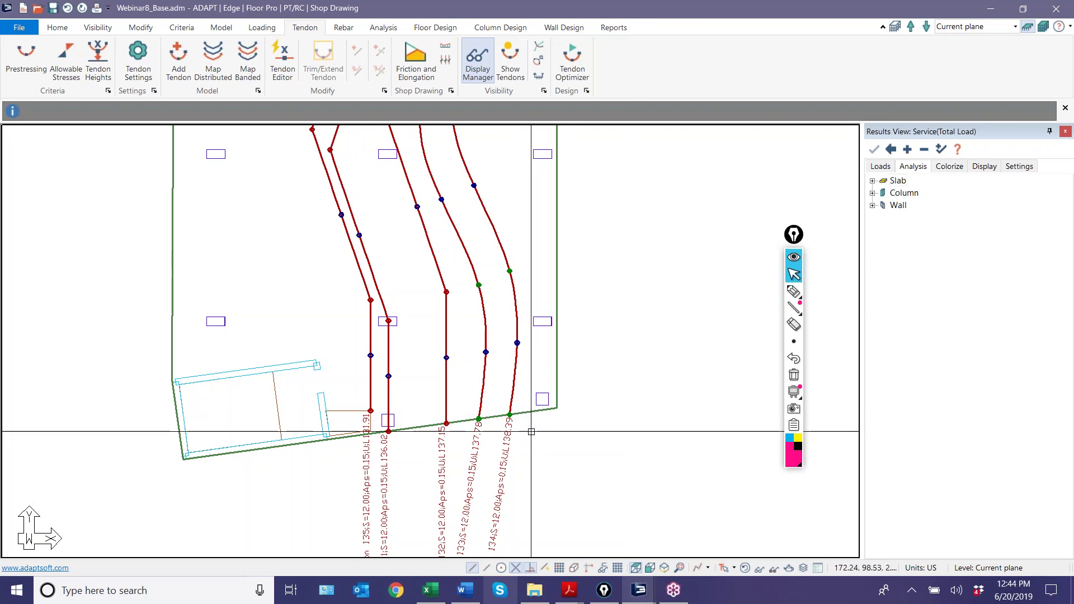
click(614, 27)
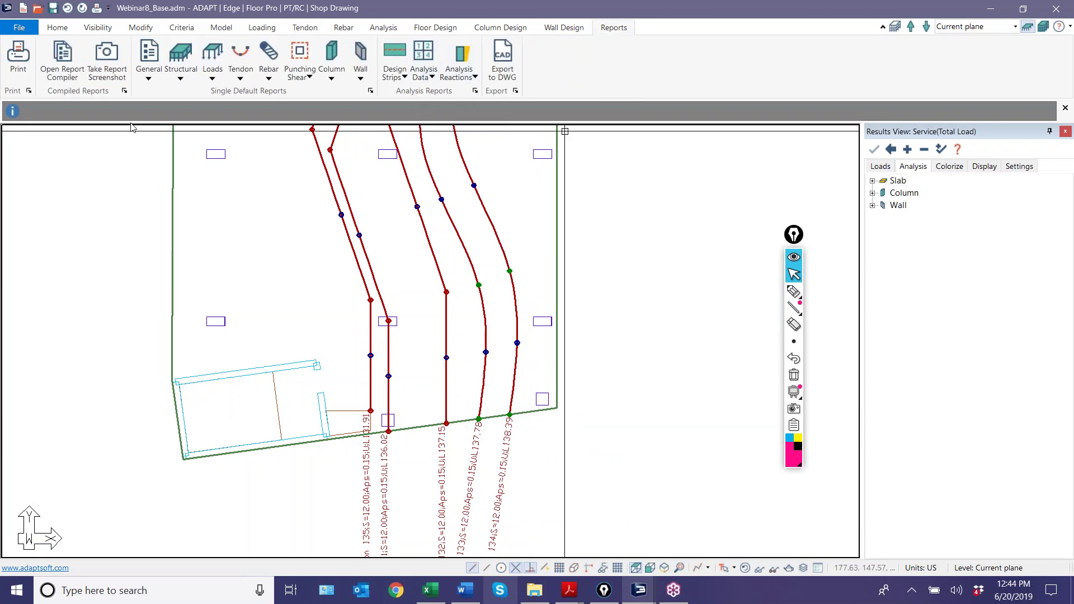
click(247, 68)
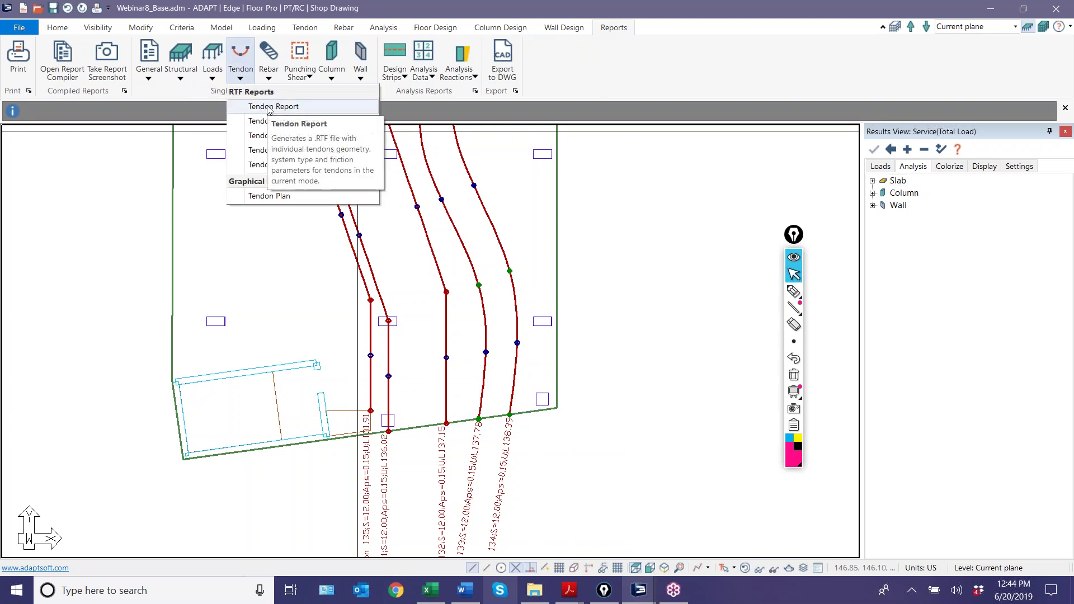
key(Escape)
Trace the outermost tendon near the slab's right edge, circle the labels at its lower end with the pen, and clear the markup.
middle_drag(667, 366, 778, 420)
click(793, 291)
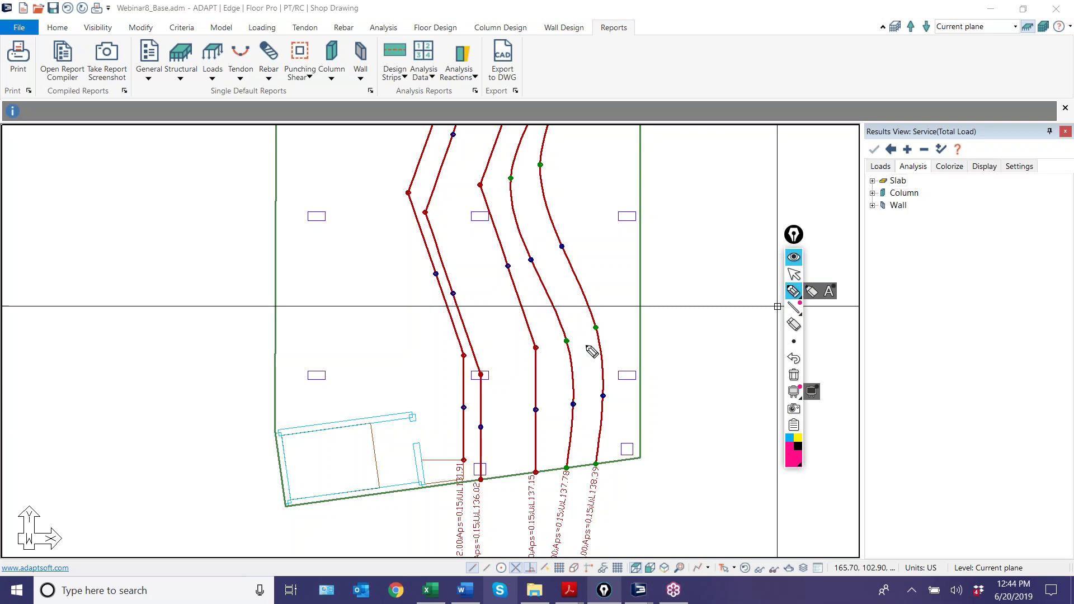
mouse_move(597, 471)
mouse_down()
mouse_move(601, 331)
mouse_move(545, 173)
mouse_move(571, 54)
mouse_move(548, 32)
mouse_up()
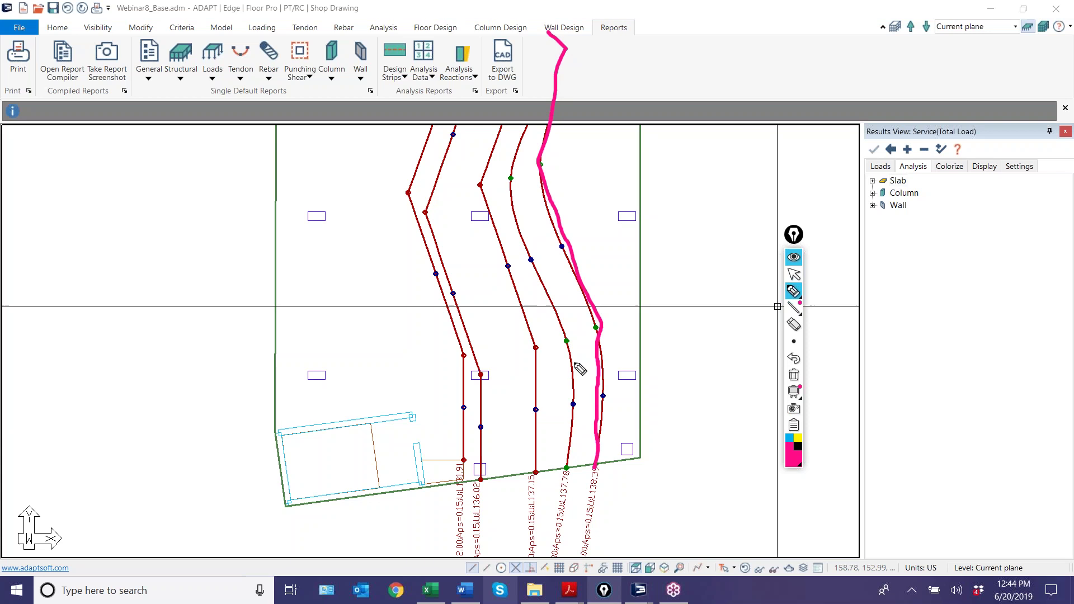
drag(605, 495, 580, 505)
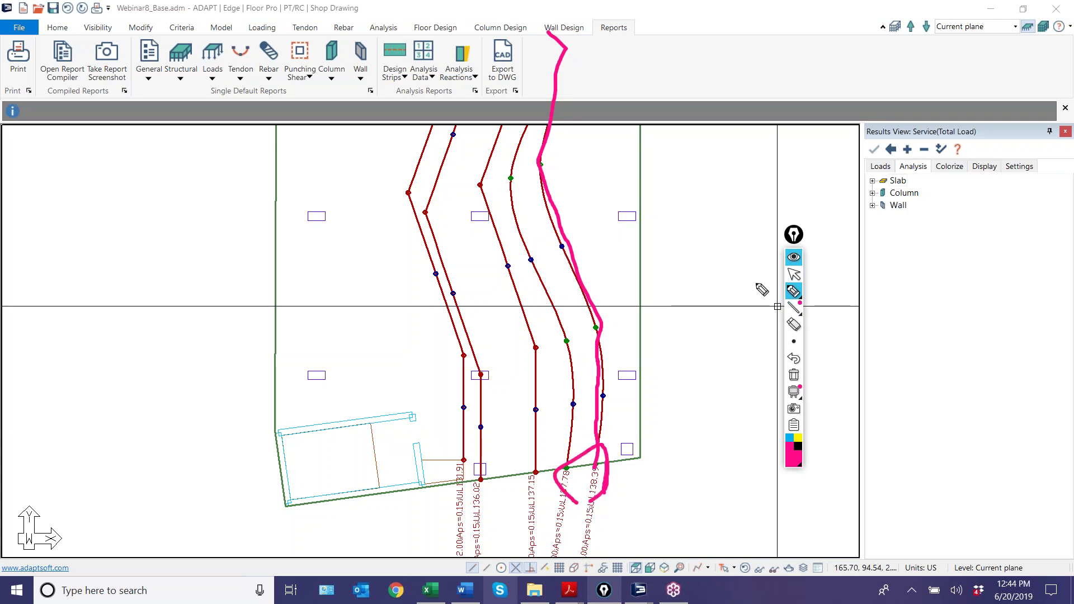
click(793, 378)
click(795, 275)
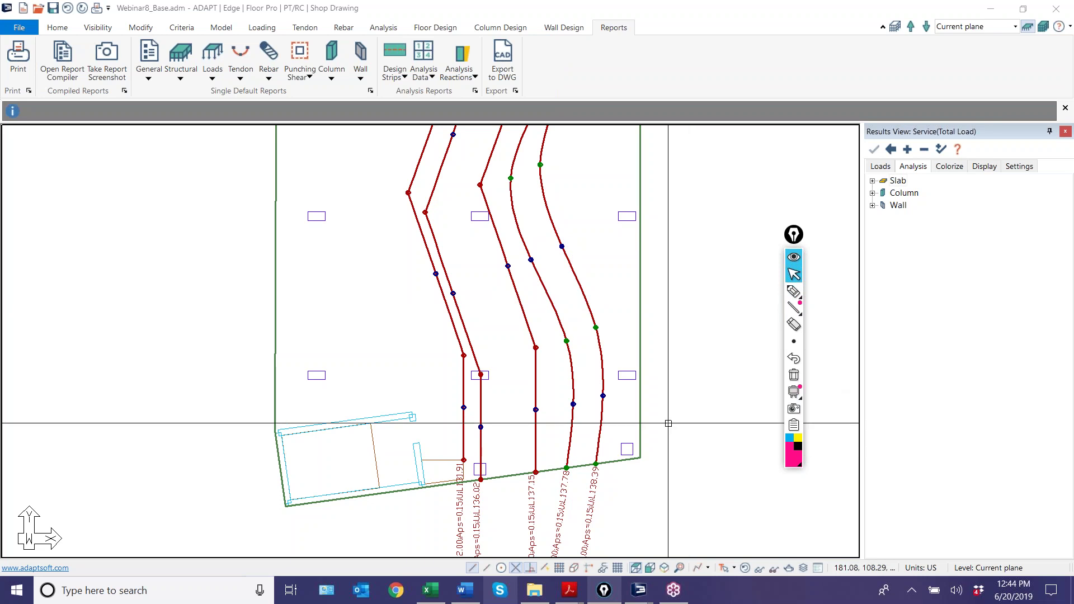
Hide the tendon ID, label, area, system, total length and number of strands, and display the live and dead stressing ends.
scroll(534, 475, down, 3)
middle_drag(599, 465, 674, 464)
scroll(675, 465, up, 1)
click(304, 28)
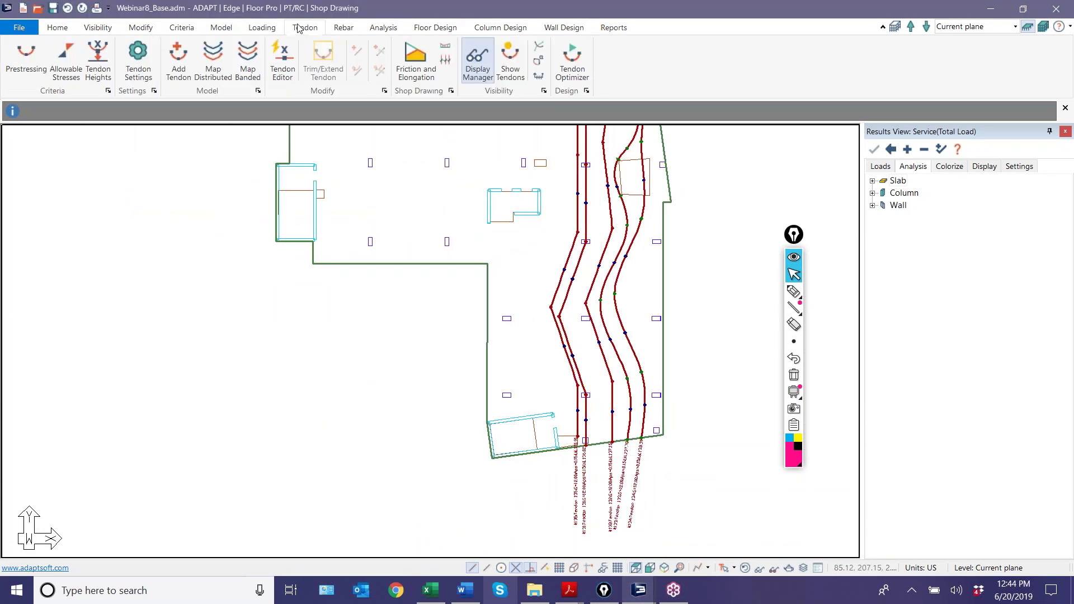
click(475, 58)
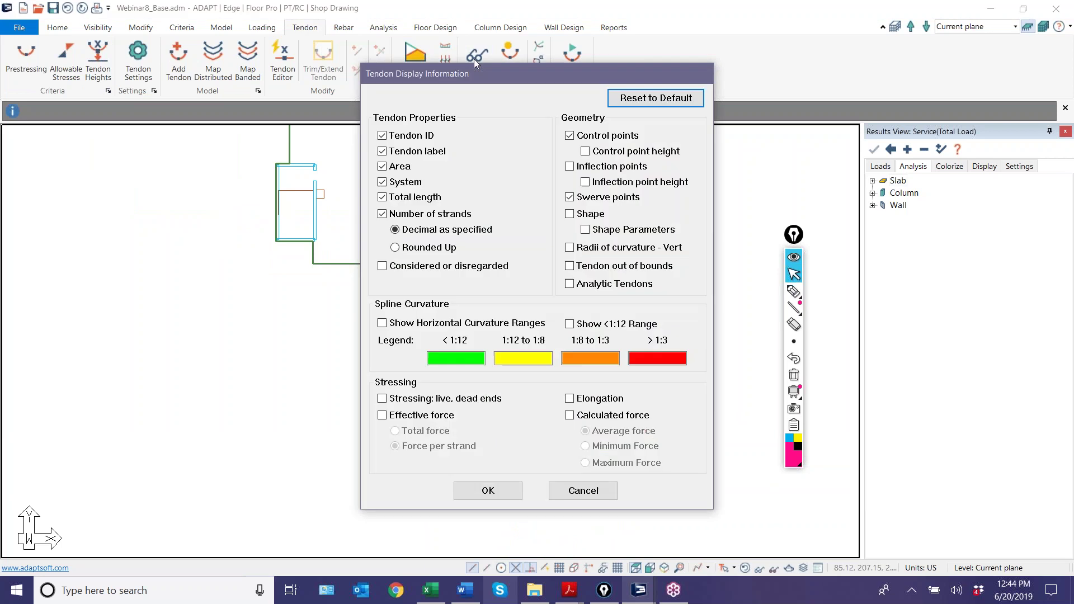
click(383, 136)
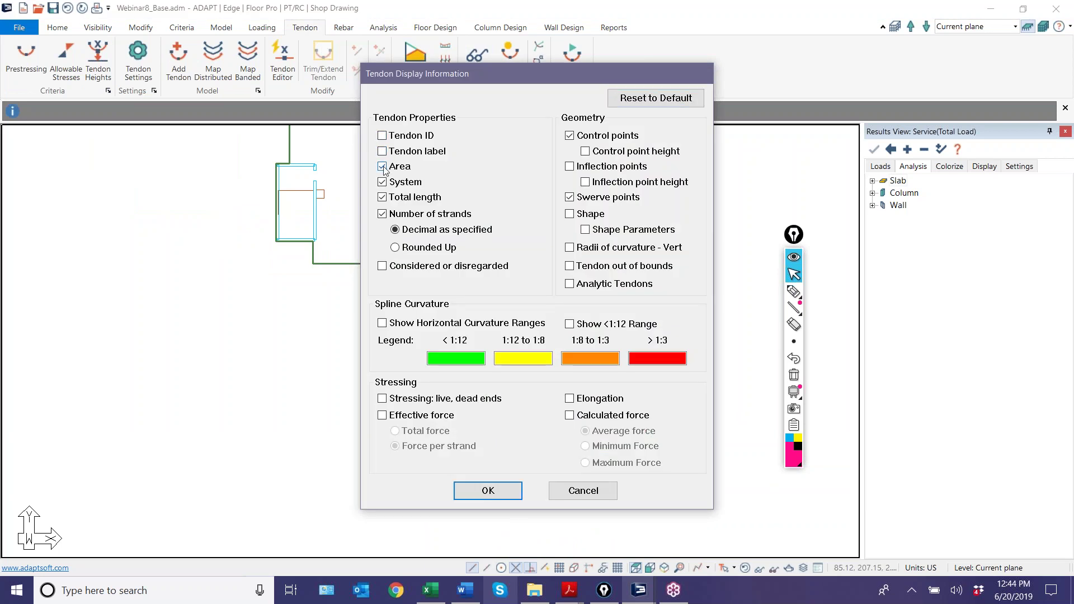
click(382, 215)
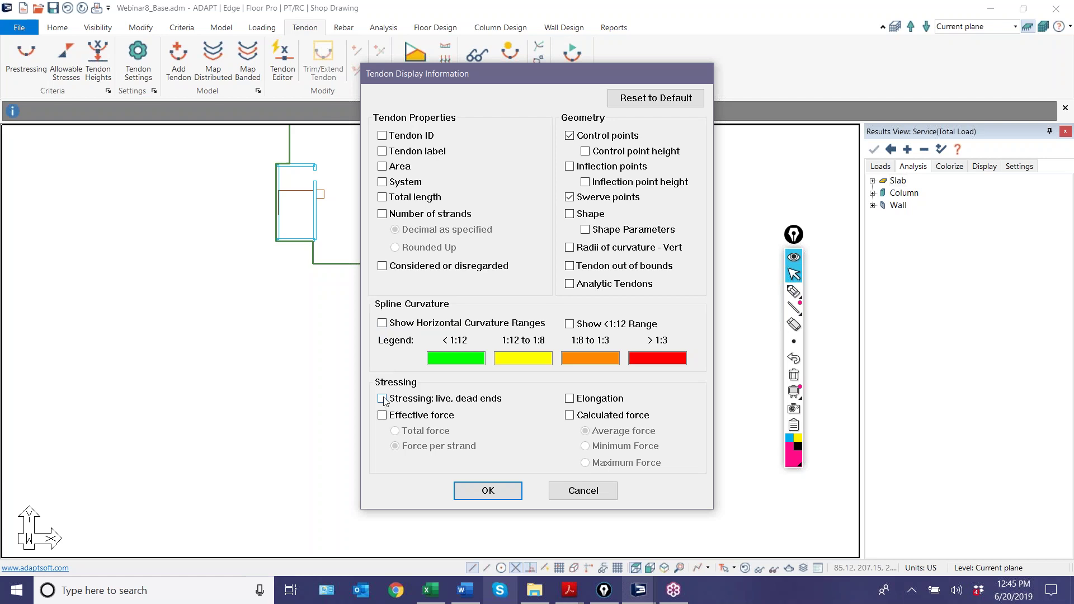
click(488, 490)
Examine the stressing-end symbols along the upper and lower slab edges, and inspect the slab and tendons in a rendered 3D view.
scroll(611, 503, up, 5)
scroll(620, 446, down, 5)
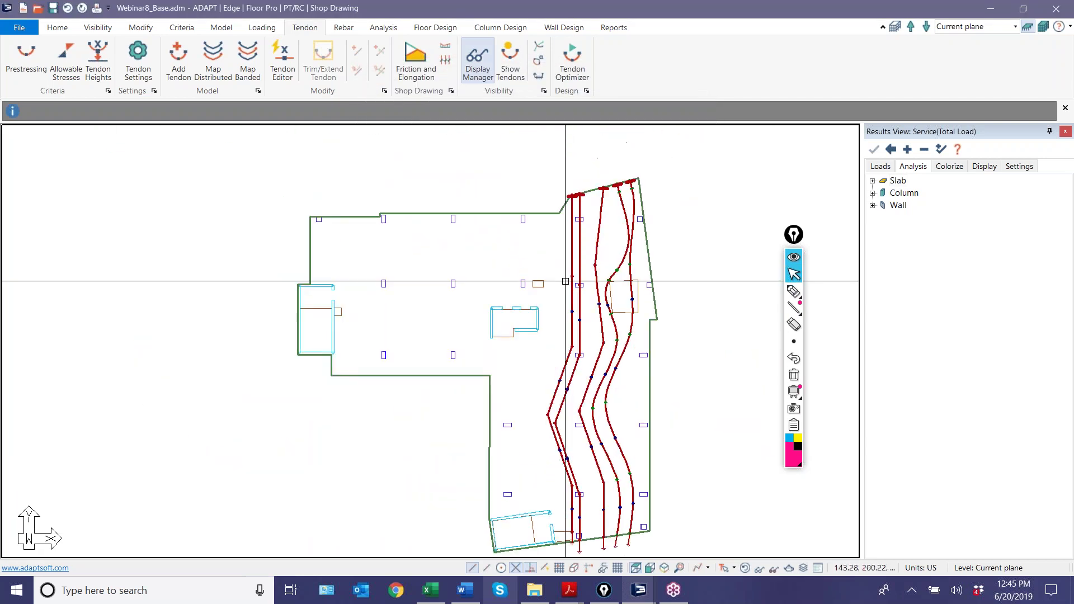
scroll(633, 192, up, 4)
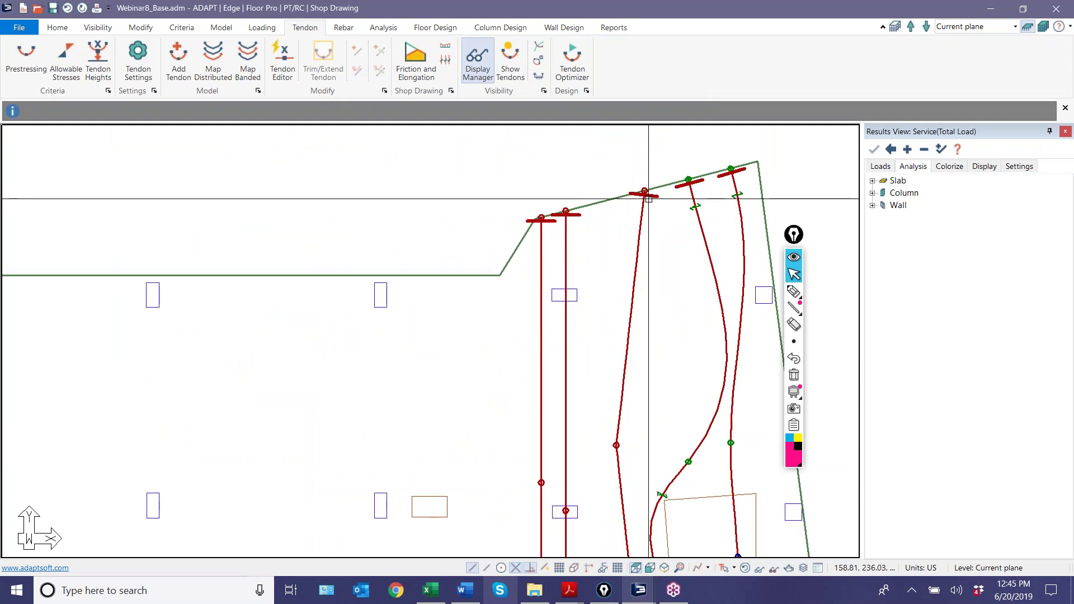
scroll(558, 212, down, 3)
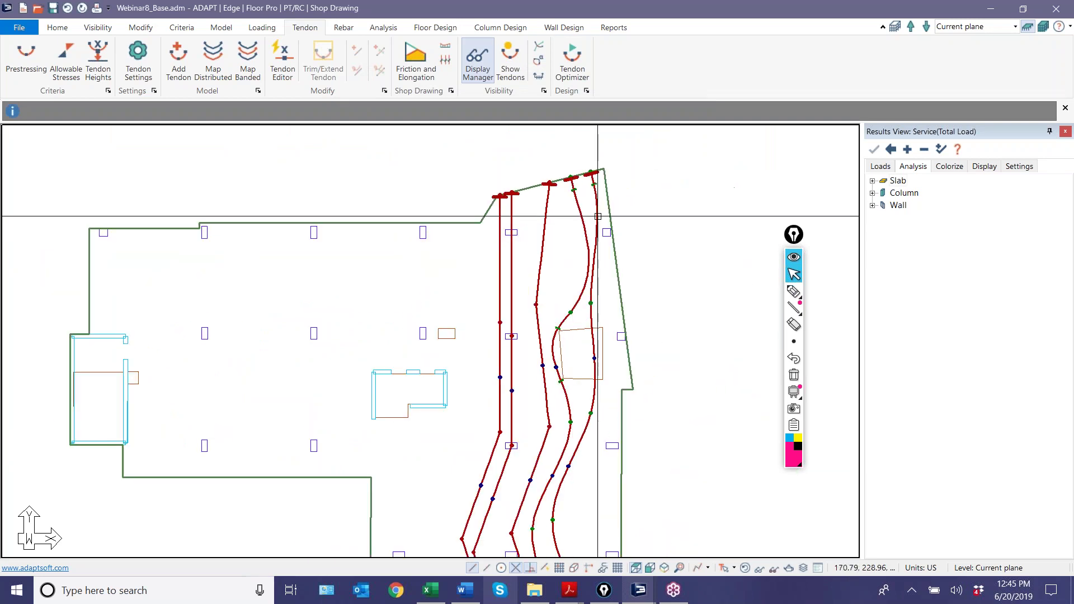
scroll(587, 193, down, 2)
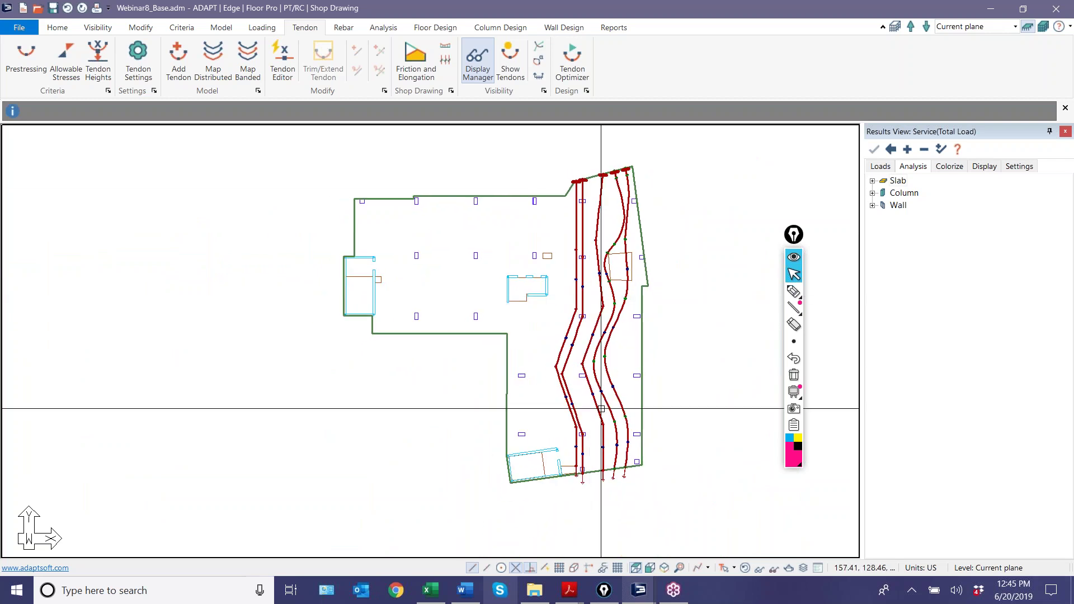
scroll(510, 273, up, 1)
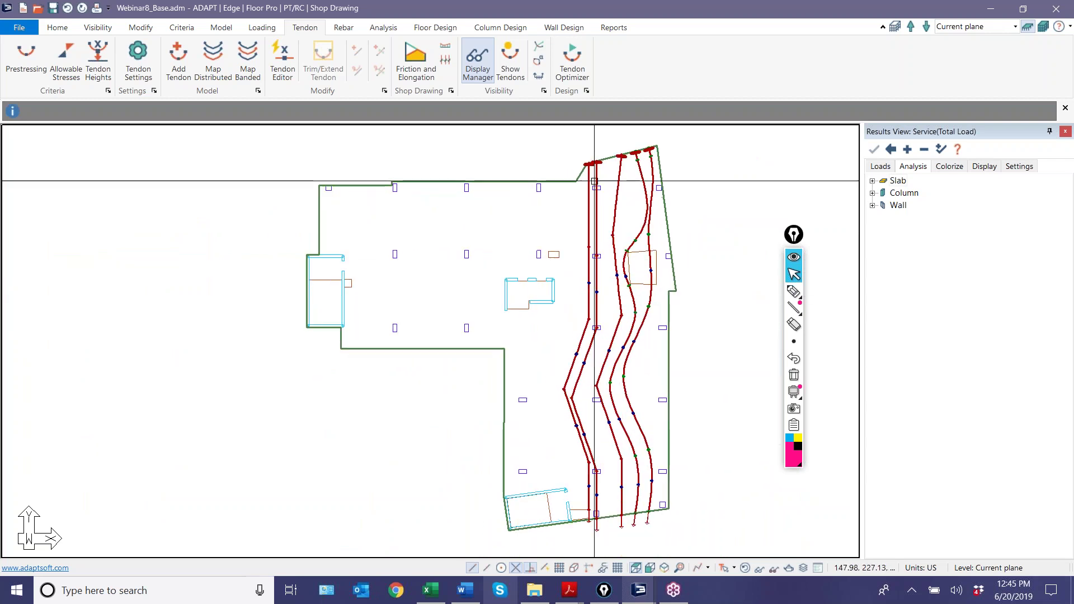
click(100, 28)
click(165, 61)
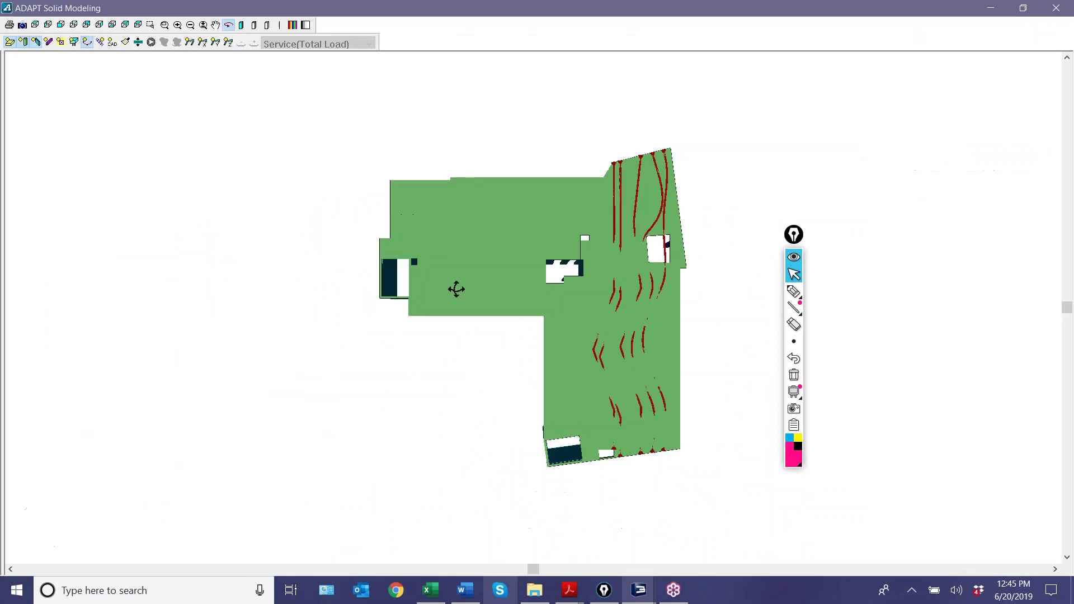
drag(441, 261, 446, 242)
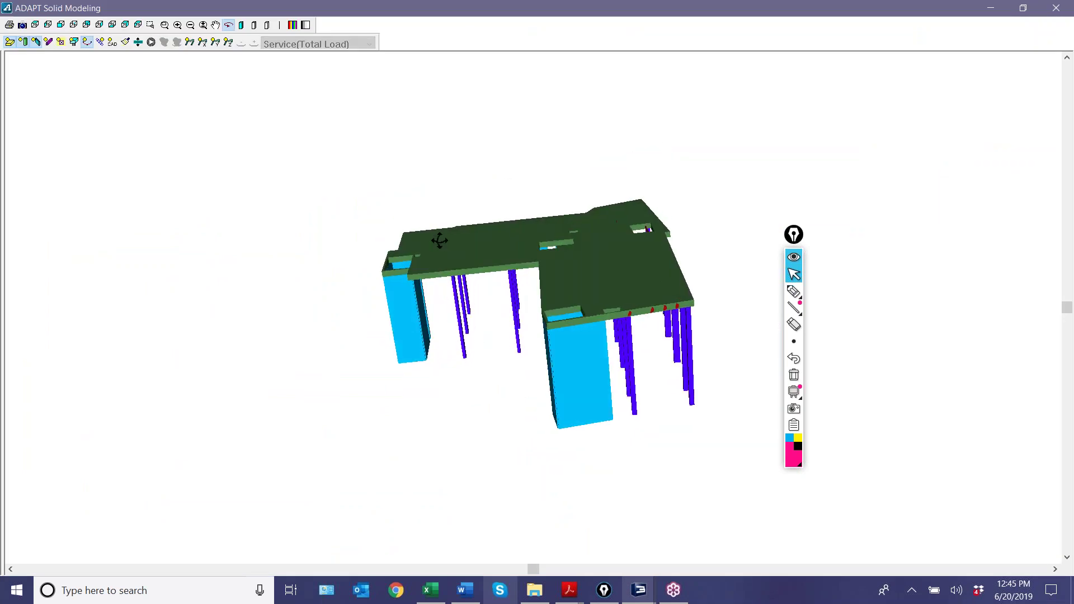
click(268, 26)
drag(363, 244, 268, 73)
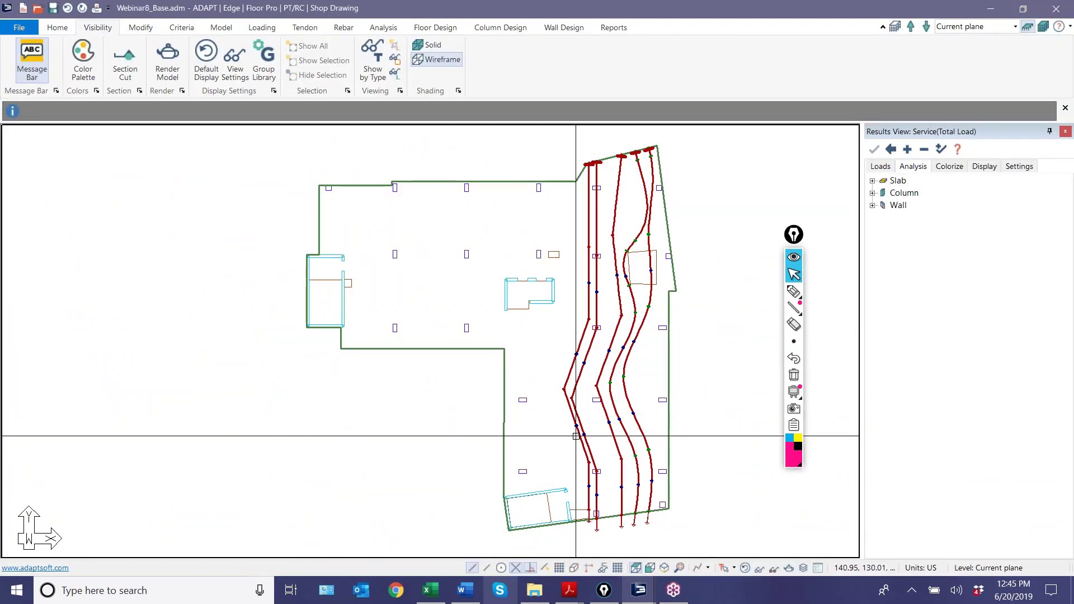
Add a tendon running diagonally from beside the upper column row, past the slab's re-entrant corner, to the lower wing.
scroll(578, 436, down, 2)
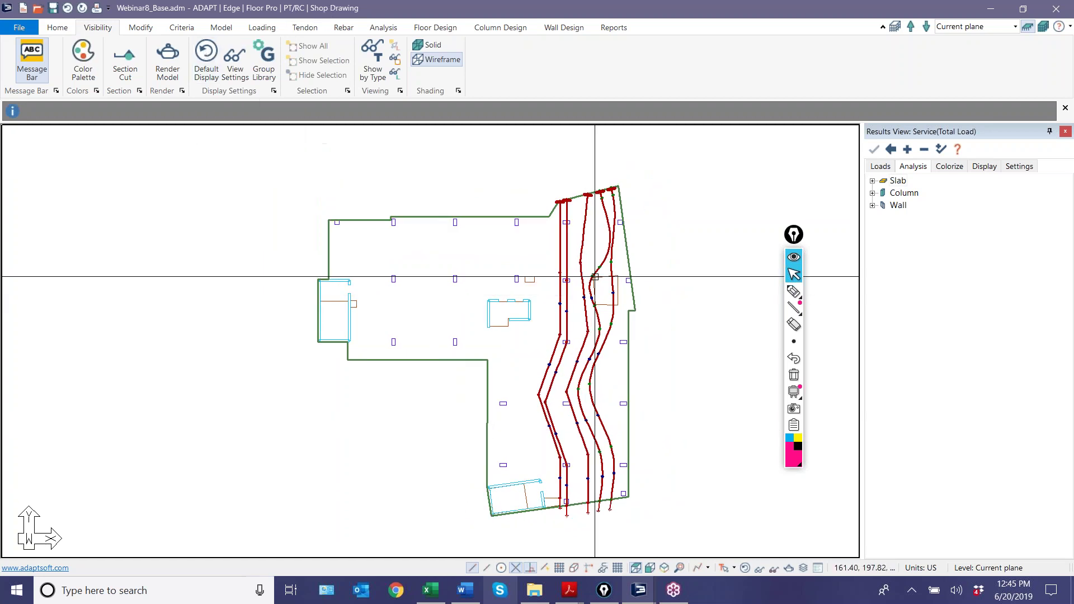
middle_drag(483, 241, 498, 231)
click(296, 29)
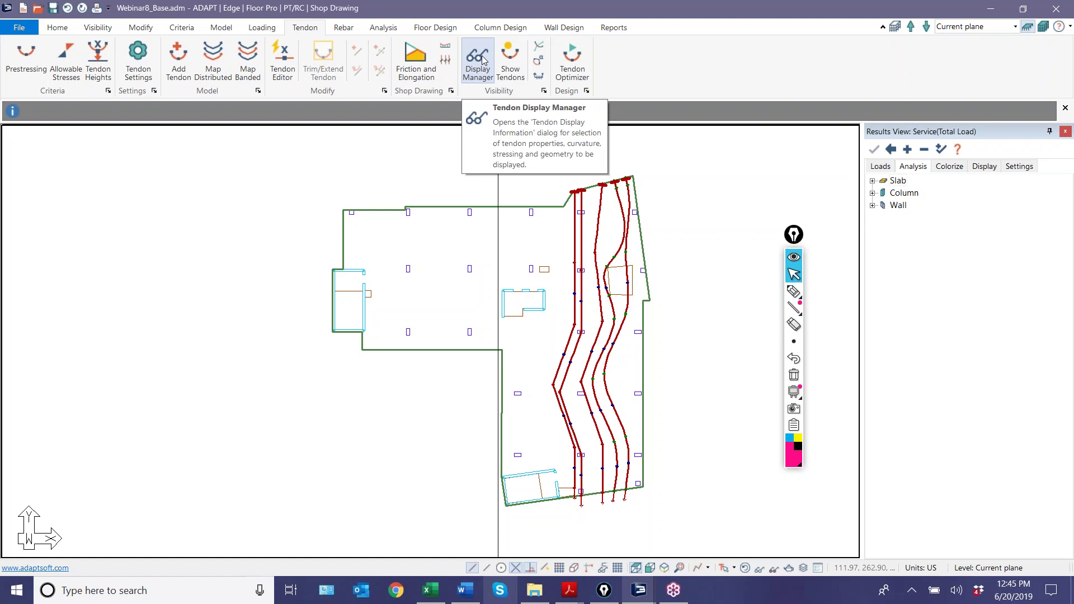
click(482, 59)
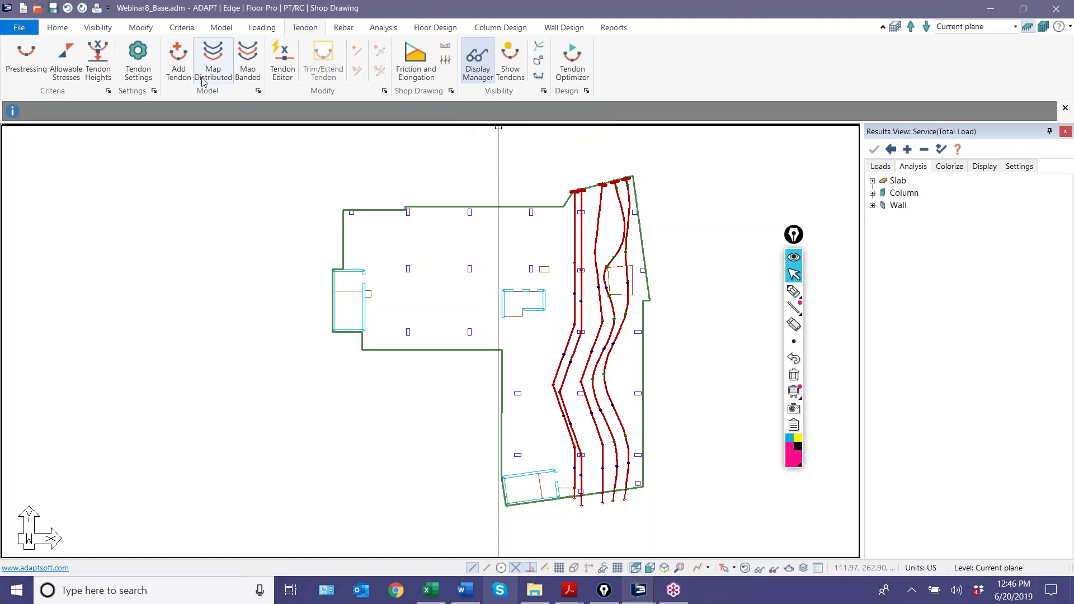
click(422, 222)
click(533, 435)
key(Return)
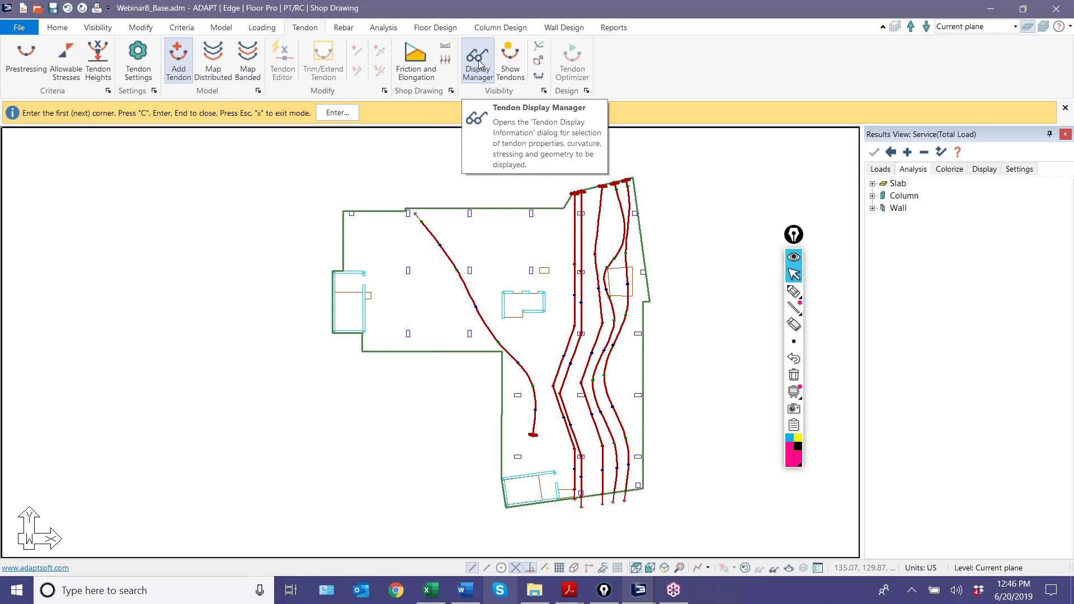
right_click(504, 168)
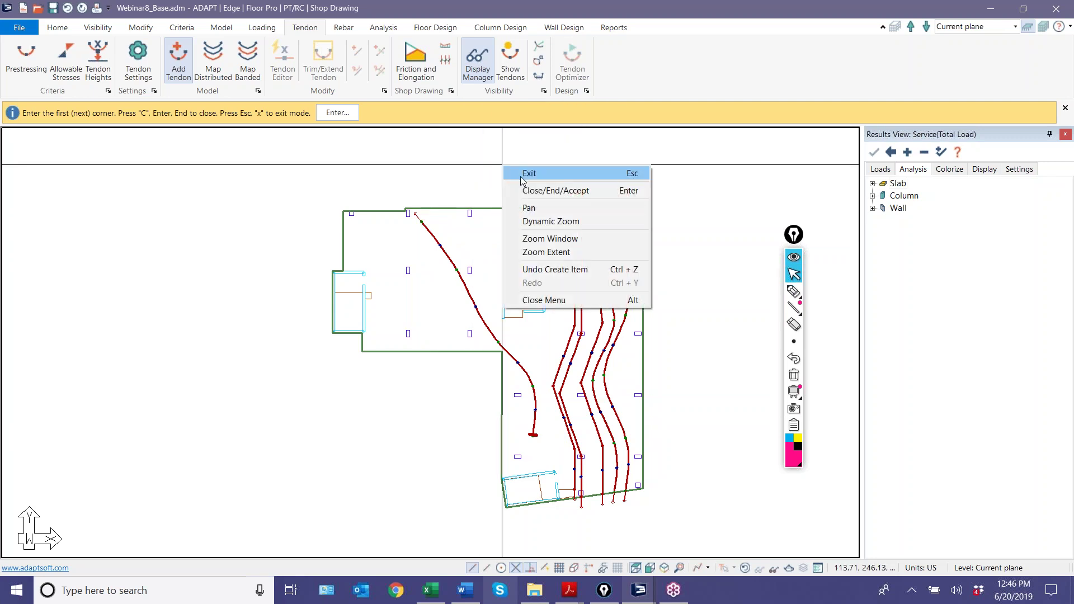
click(517, 171)
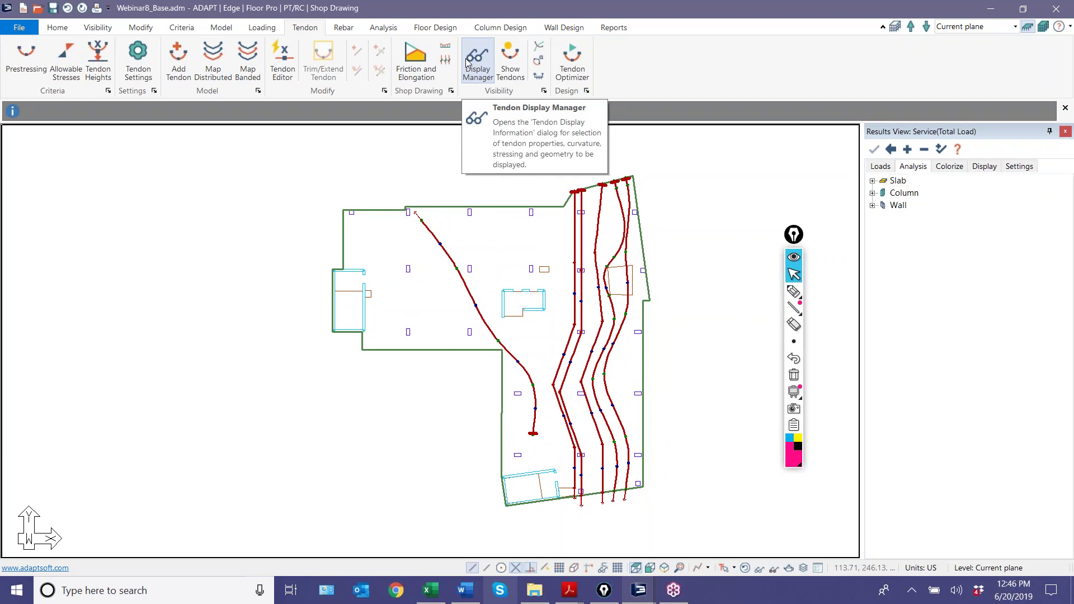
Restore the default display and show the tendons again.
click(745, 568)
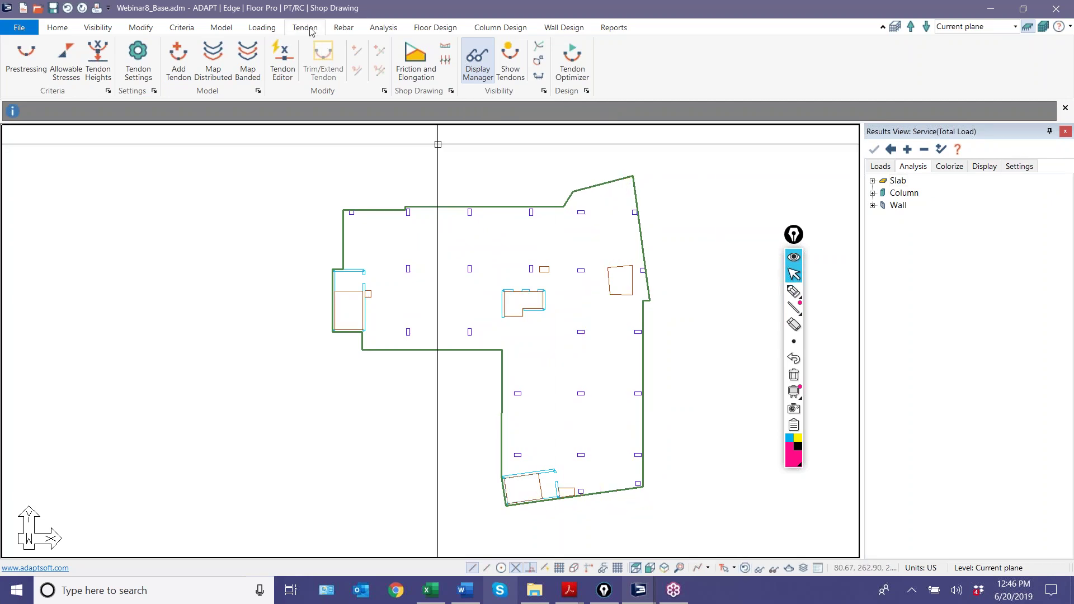
click(510, 59)
scroll(454, 296, up, 3)
scroll(383, 145, up, 1)
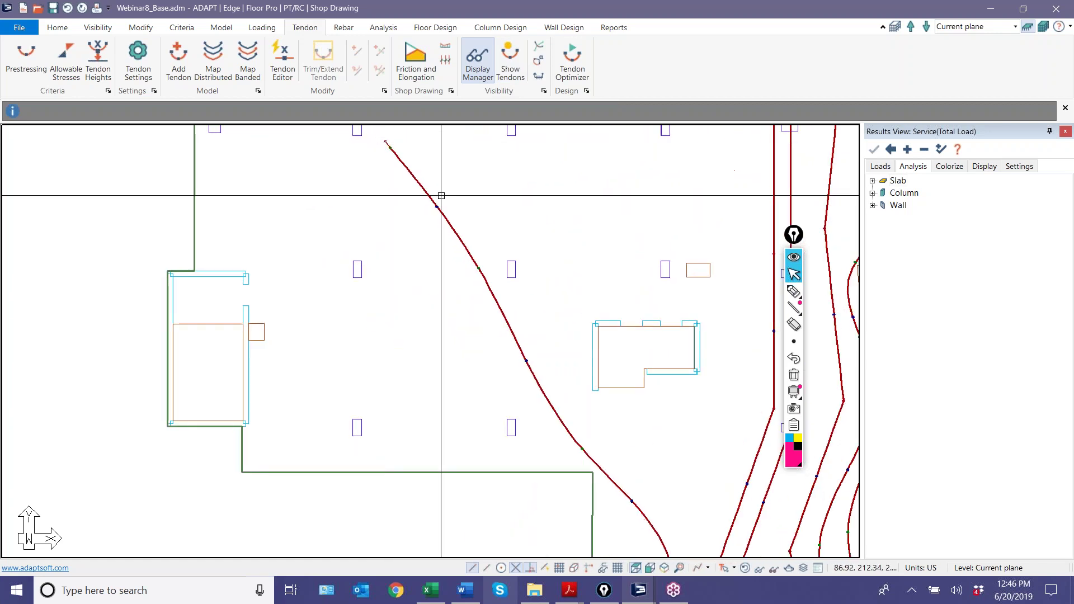
Hide the live and dead stressing ends and display the tendons' effective force as total force.
click(472, 63)
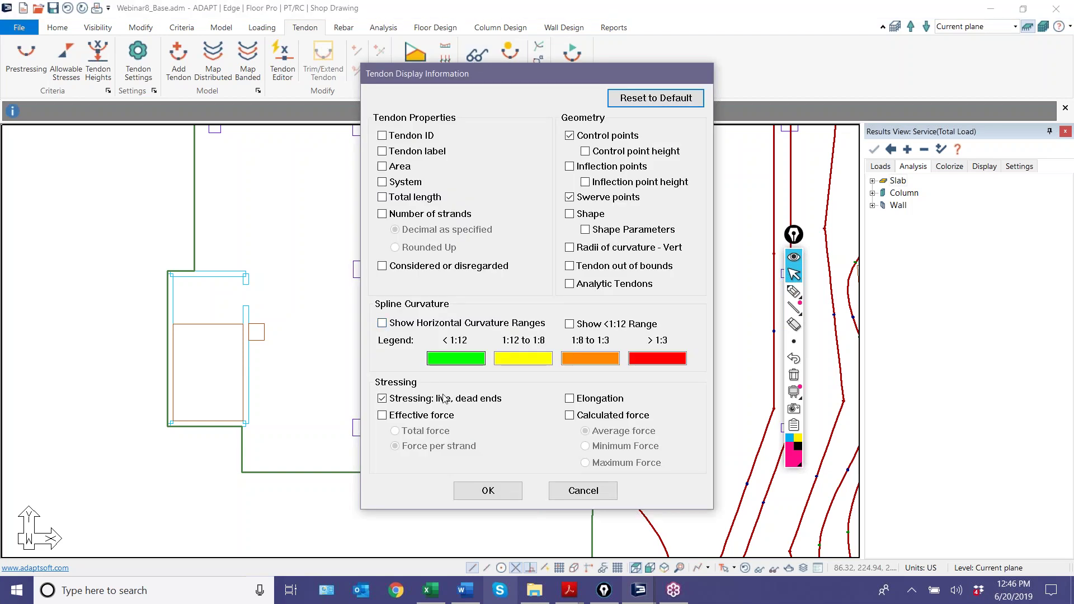
click(382, 399)
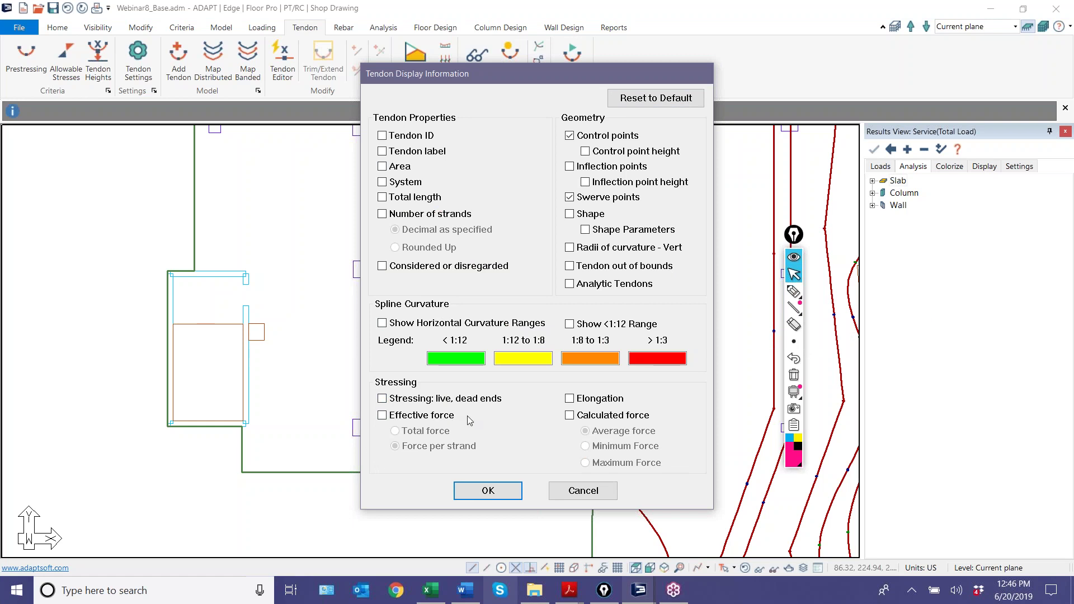
click(382, 416)
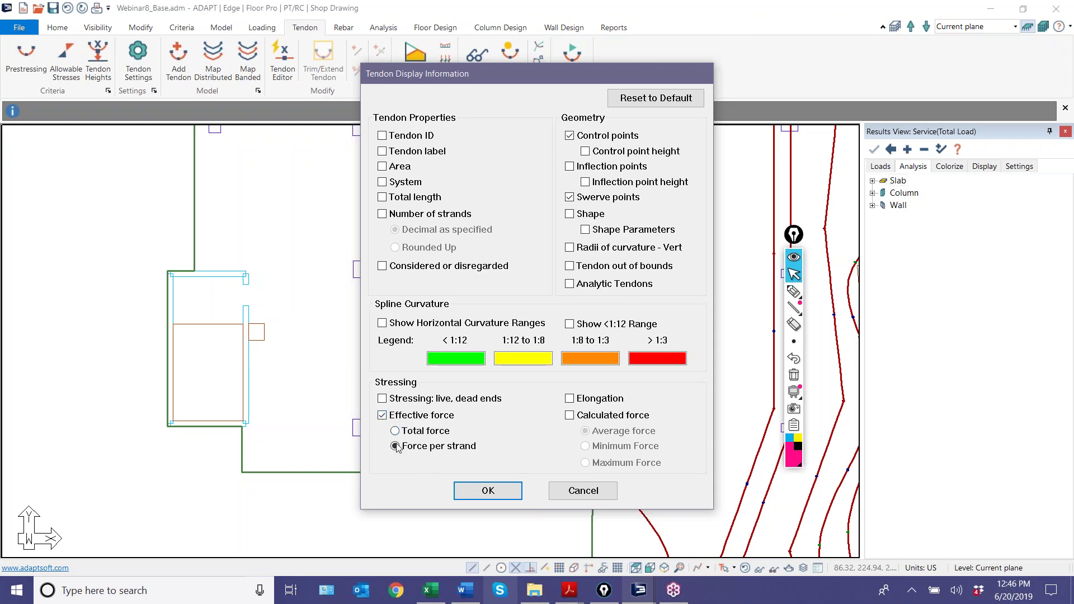
click(395, 431)
click(487, 491)
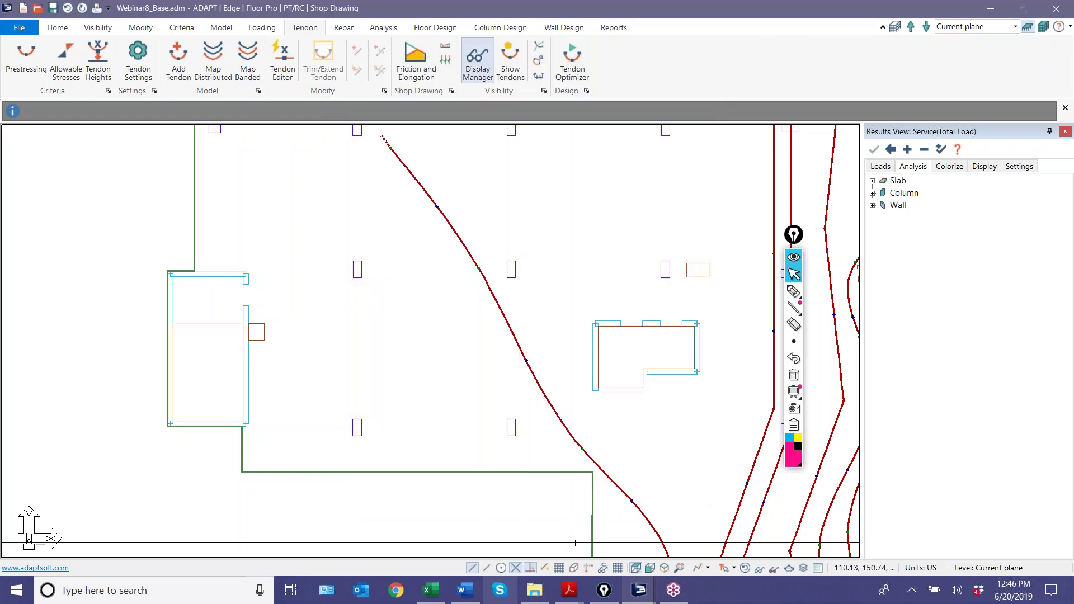
scroll(622, 409, up, 4)
scroll(622, 408, up, 5)
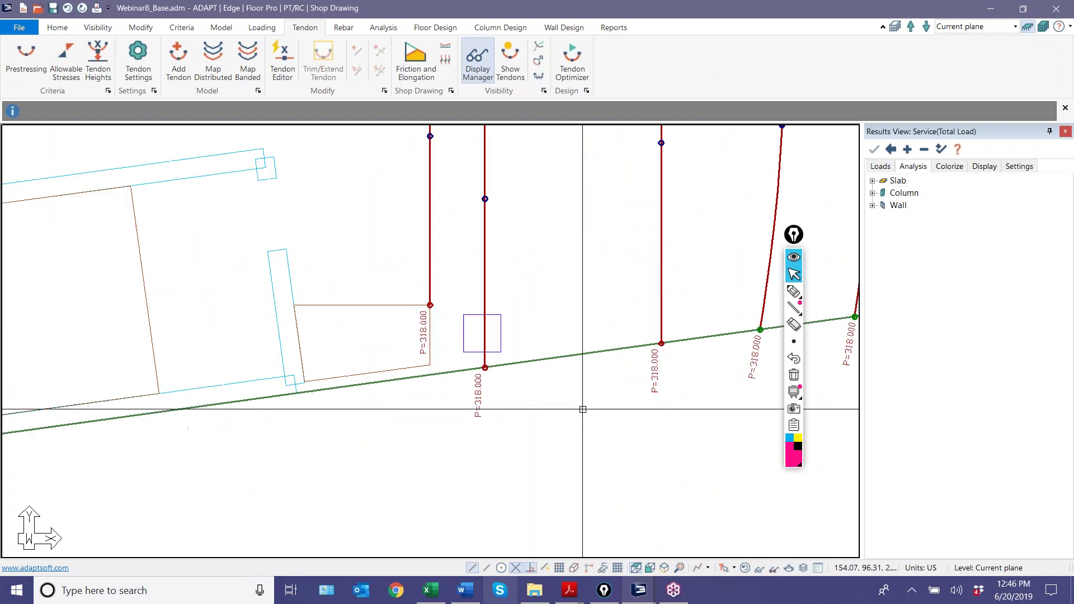
scroll(621, 379, down, 2)
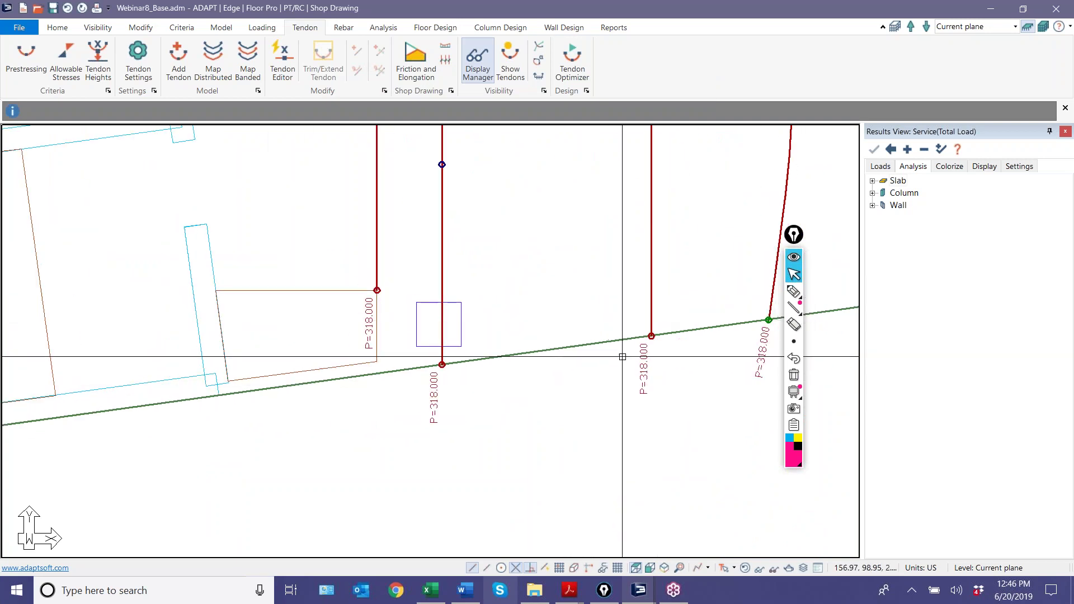
scroll(648, 375, up, 2)
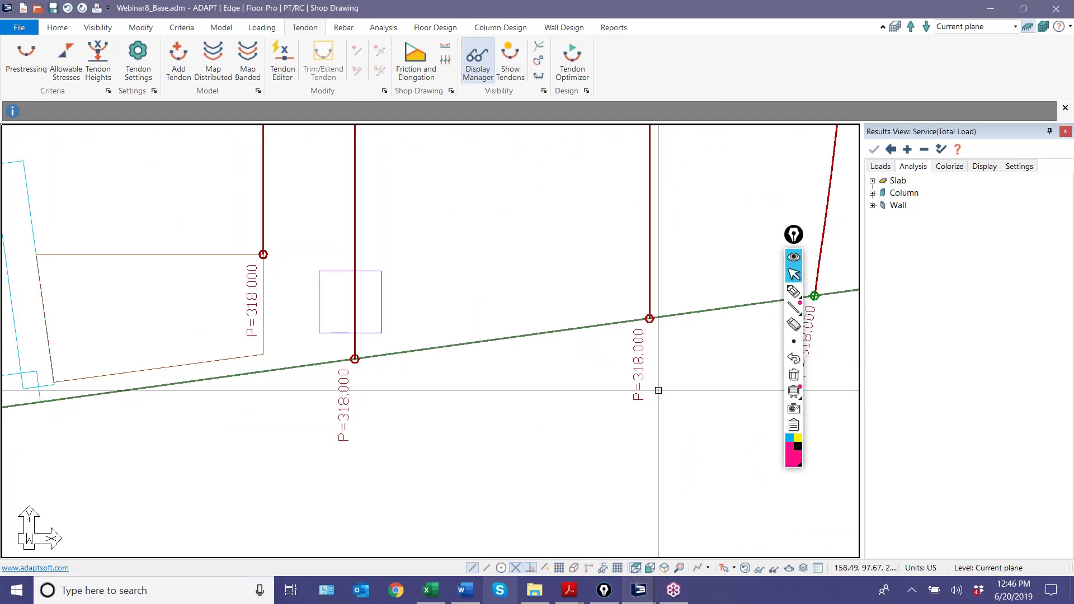
Change the displayed effective force of the tendons to force per strand.
click(480, 43)
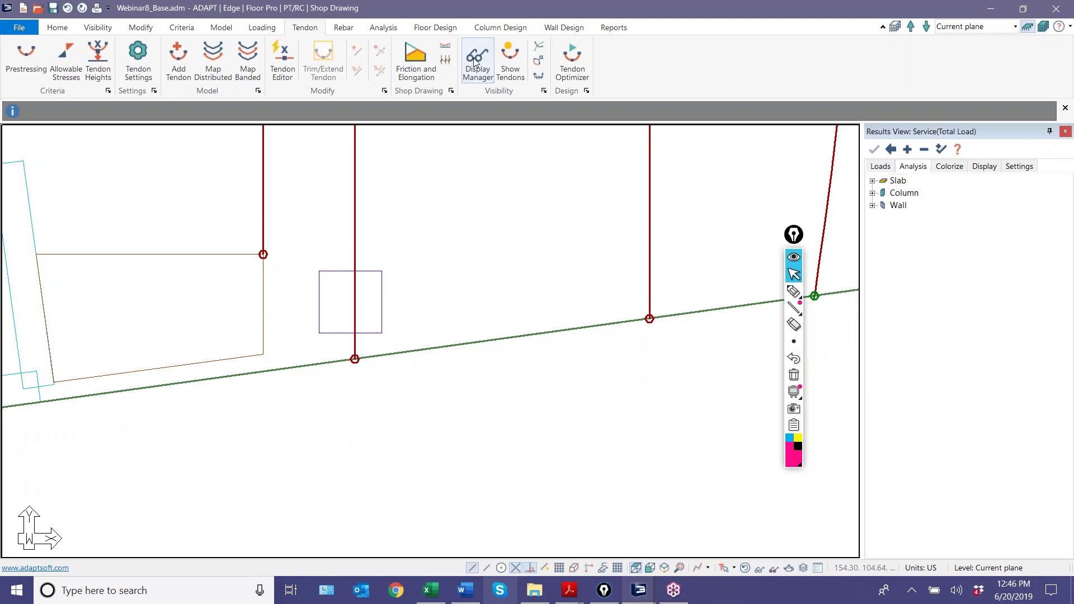
click(475, 61)
click(395, 446)
click(488, 490)
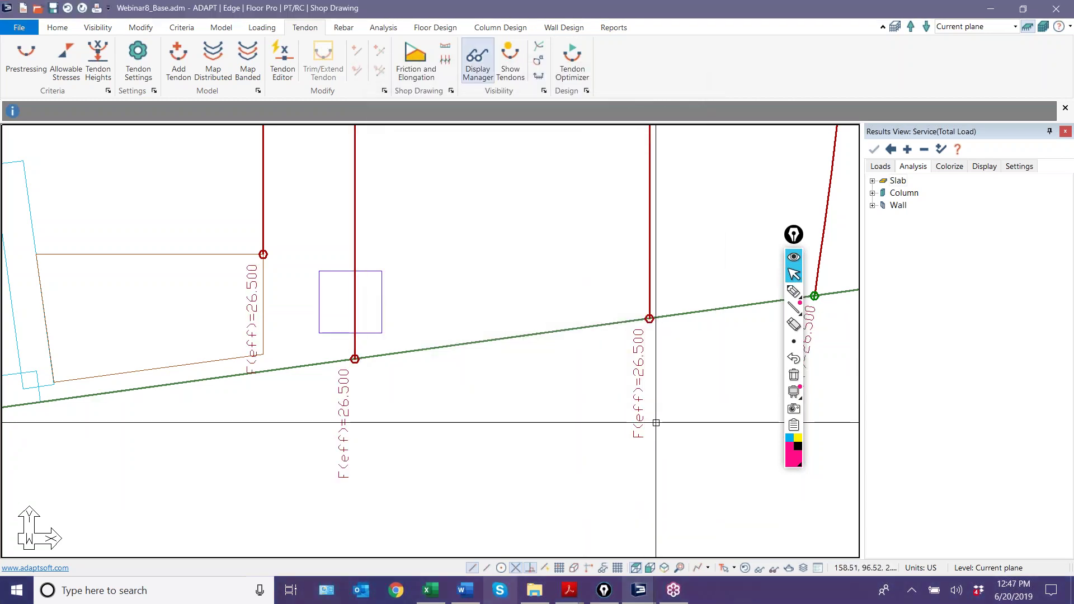
scroll(652, 416, up, 2)
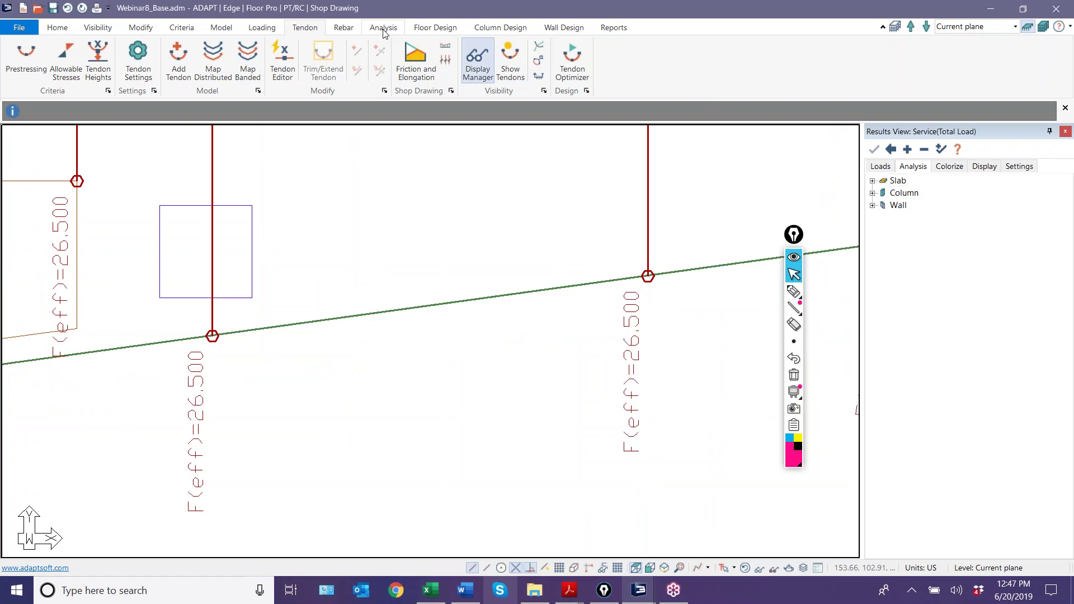
Enable the tendons' calculated force display using the average force.
click(473, 62)
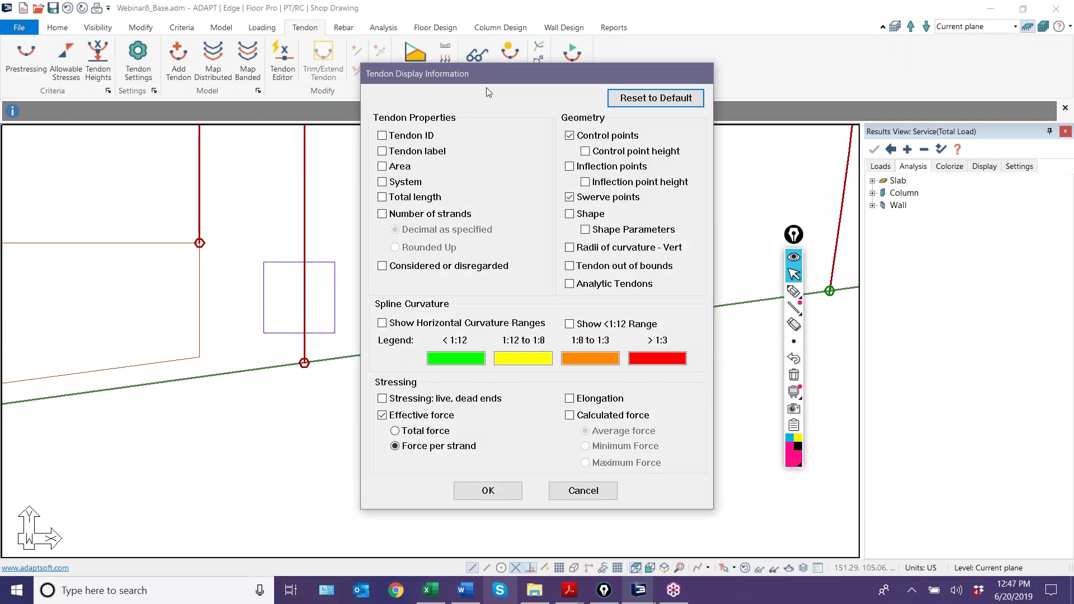
click(570, 416)
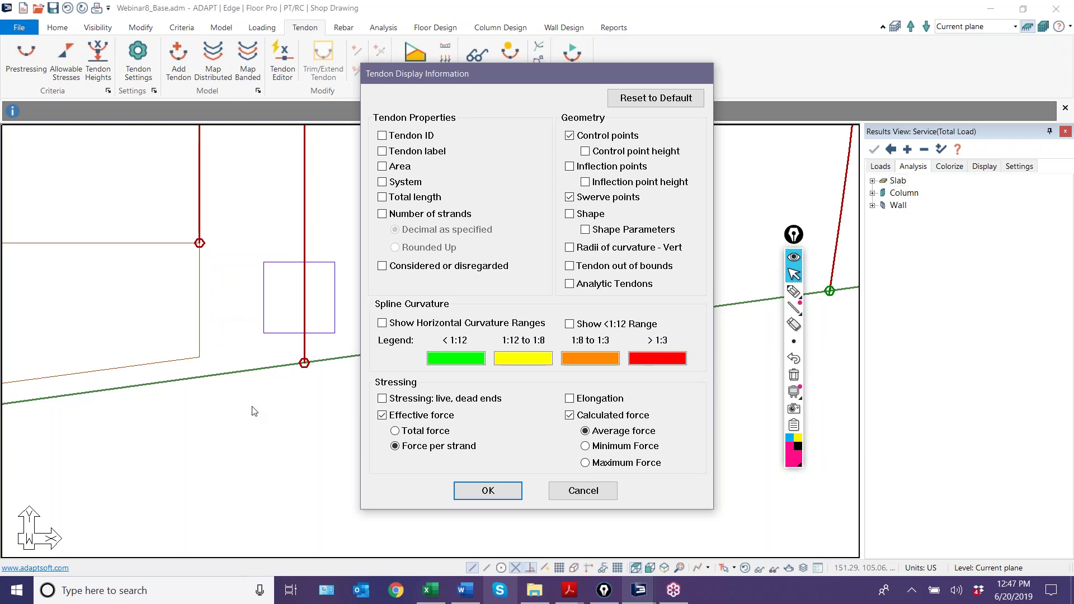
Label the tendons with effective force per strand and average calculated force, and check the labels near the slab edge.
click(472, 493)
scroll(392, 469, down, 5)
scroll(313, 468, up, 4)
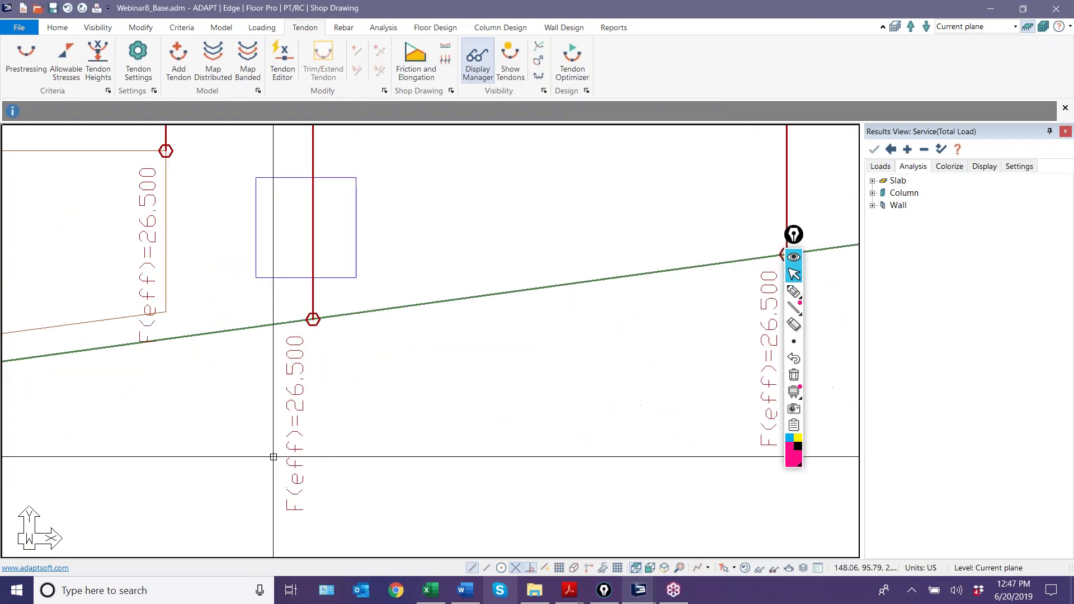
scroll(351, 460, down, 2)
scroll(352, 460, down, 1)
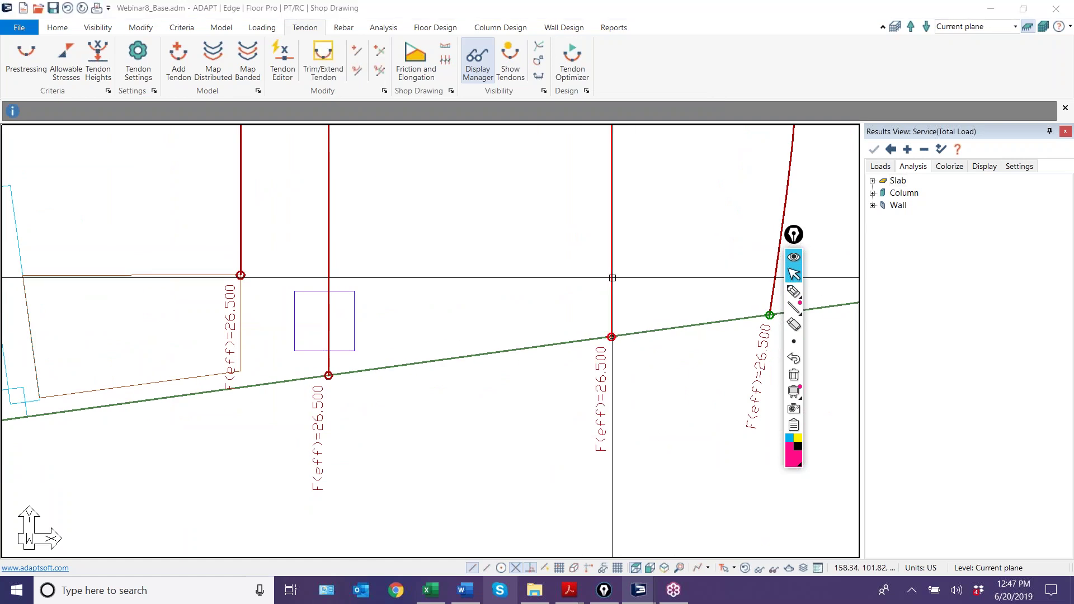
Change the stressing of Tendon 132 from effective force to the Calculate force option.
click(81, 54)
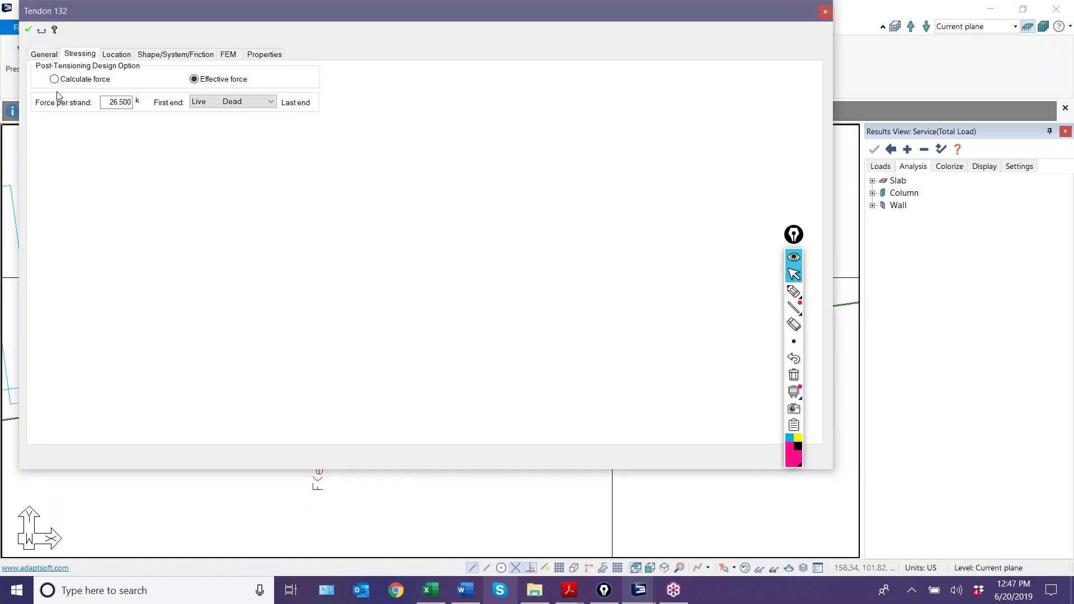
click(54, 79)
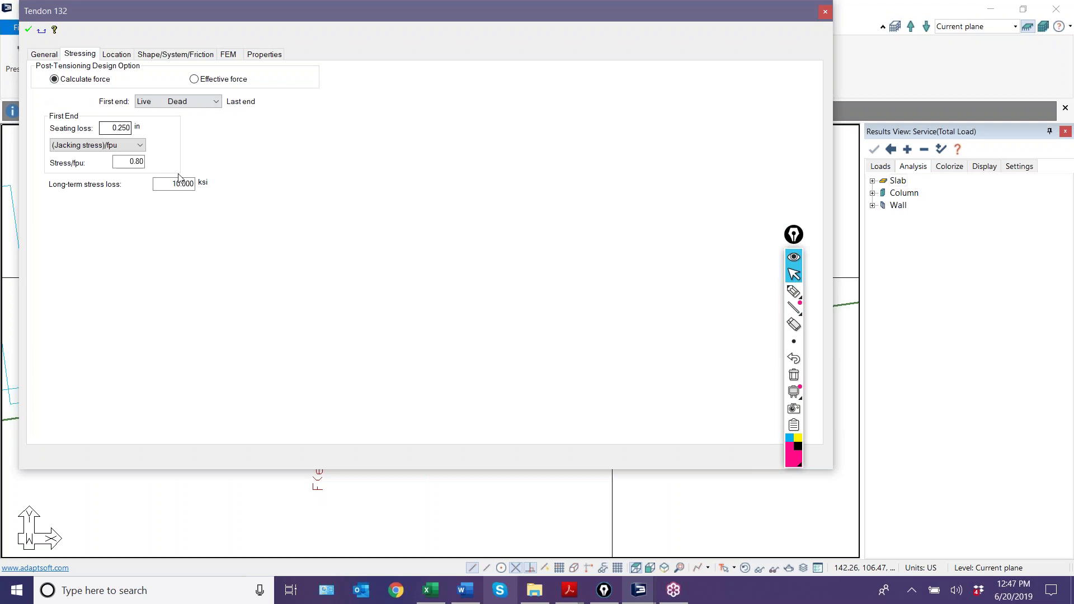
click(30, 33)
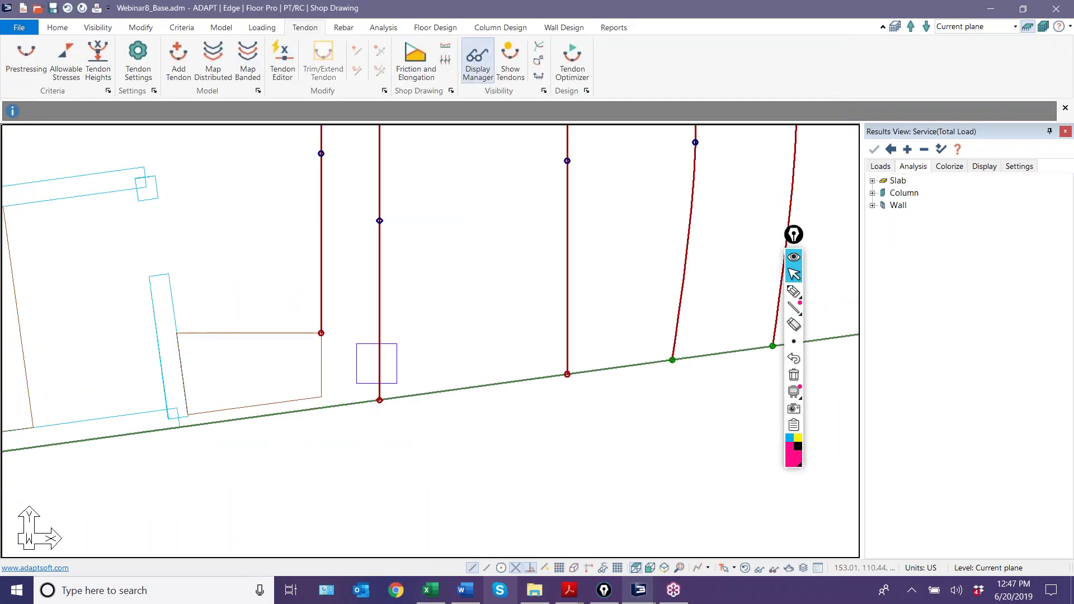
Redisplay the force labels on the tendons using the existing effective force per strand and average calculated force options.
click(476, 69)
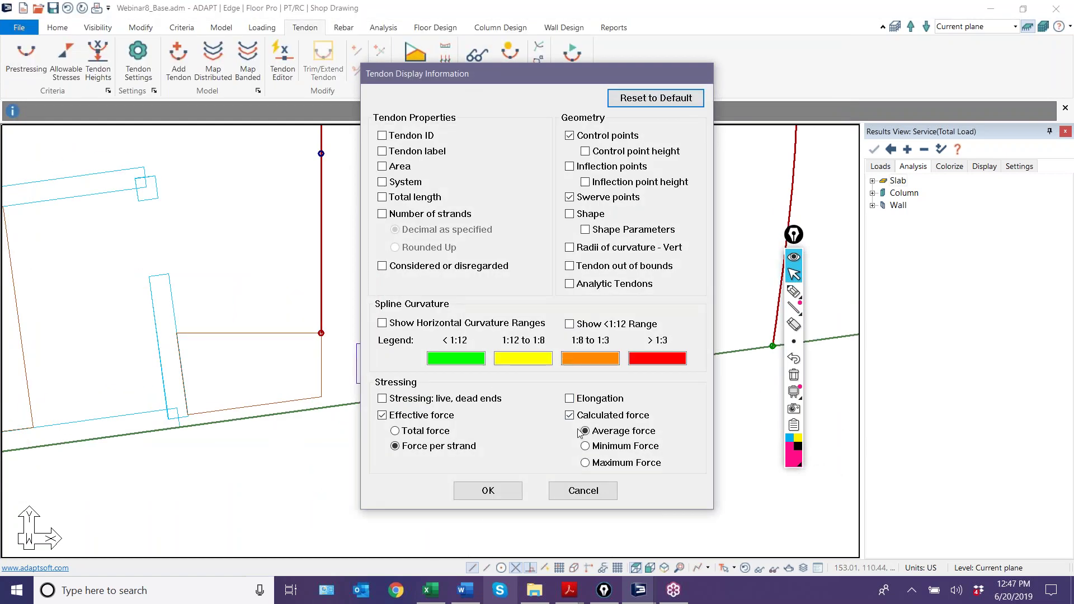
click(491, 490)
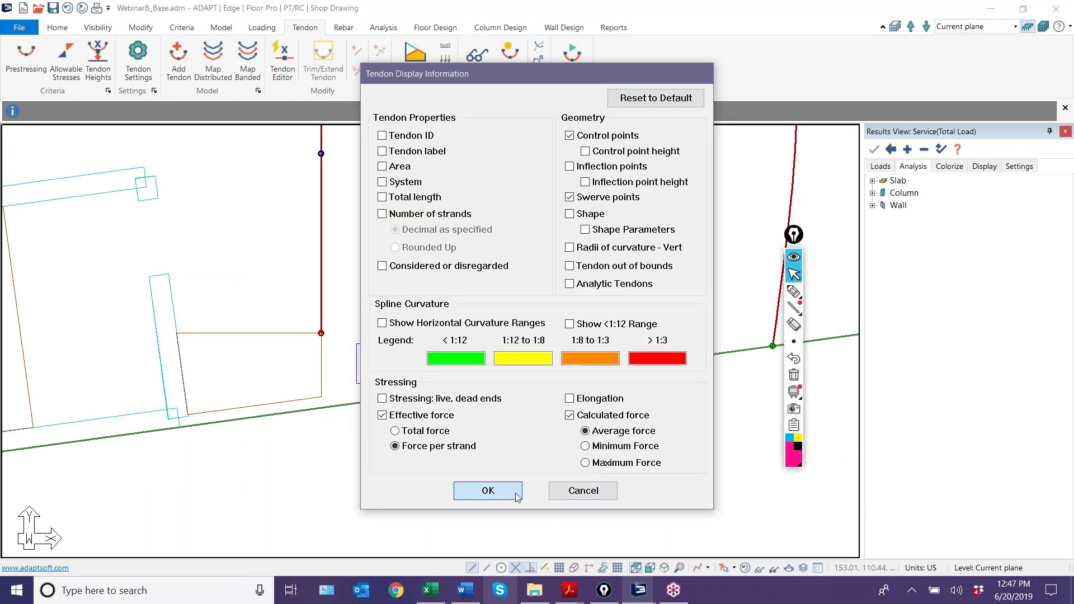
scroll(534, 487, up, 5)
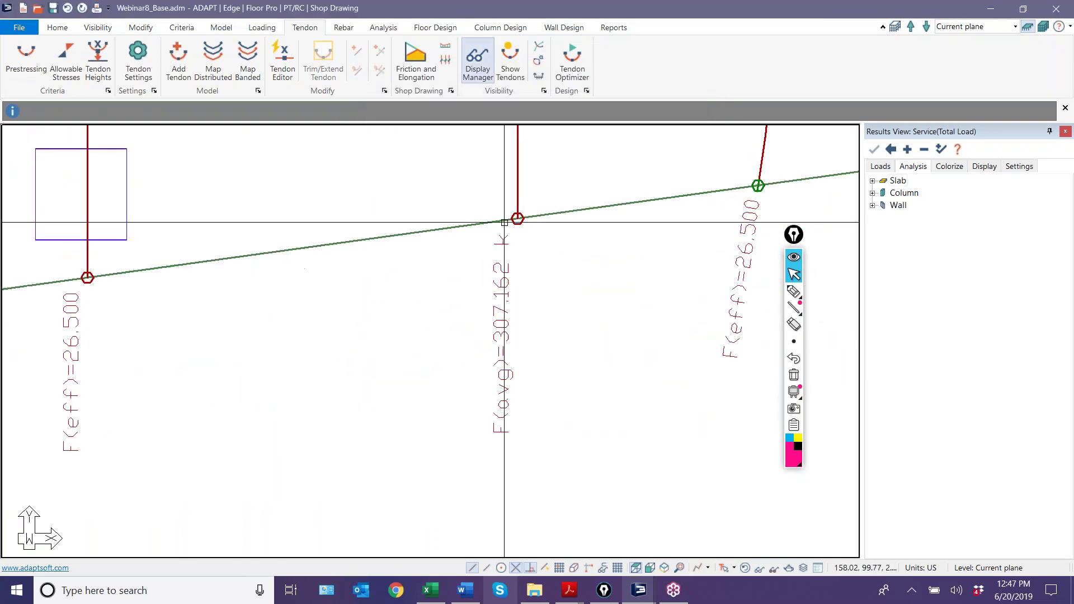
Compare the average force label on the calculated-force tendon with the effective force labels on the neighbouring tendons.
scroll(551, 487, down, 5)
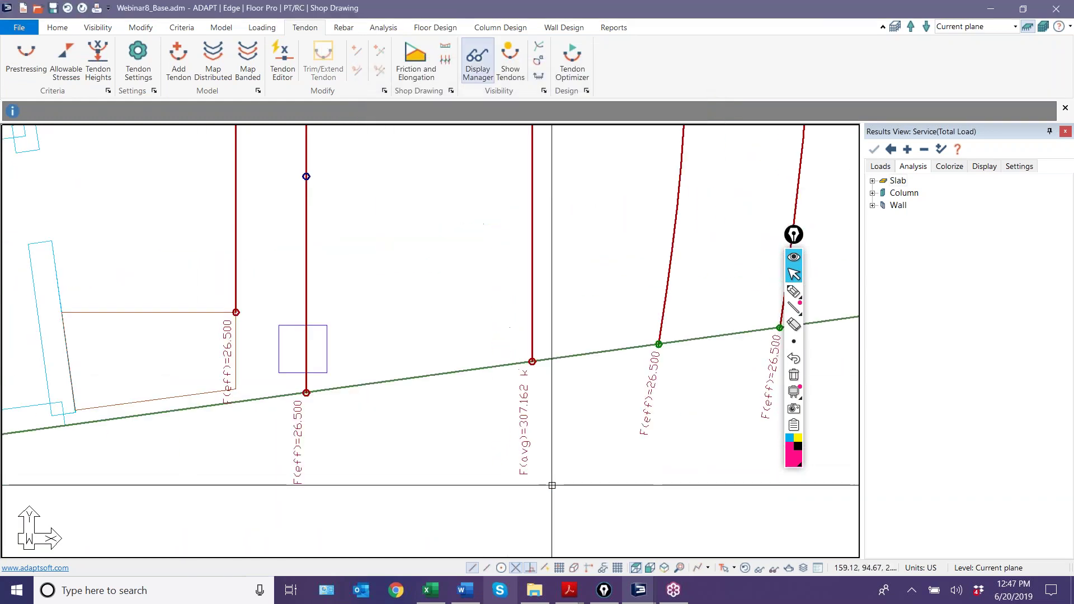
scroll(545, 392, down, 3)
scroll(529, 257, up, 2)
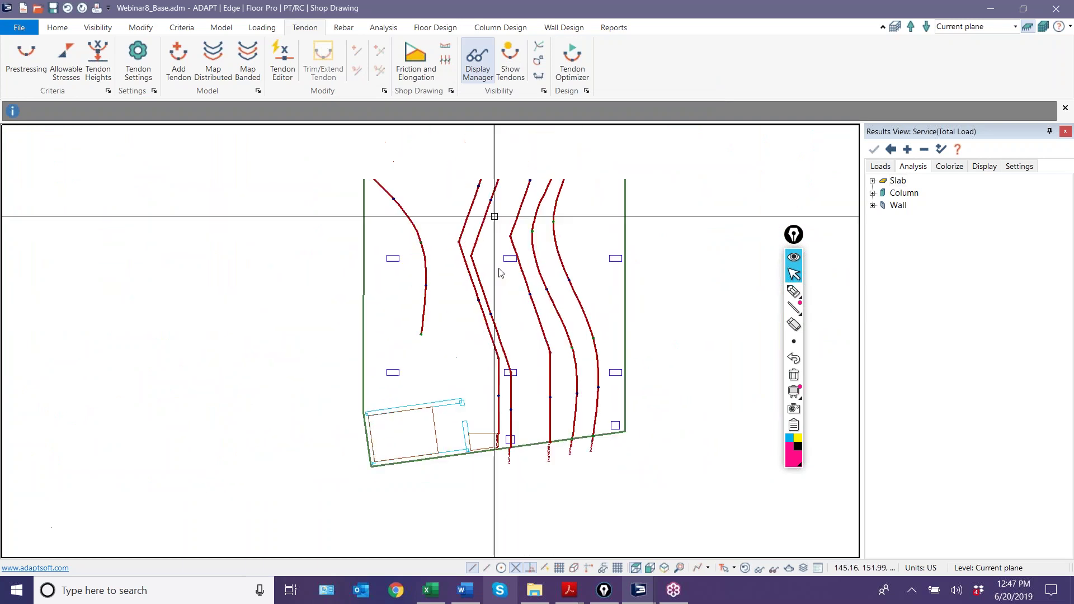
scroll(530, 256, down, 2)
scroll(533, 430, up, 5)
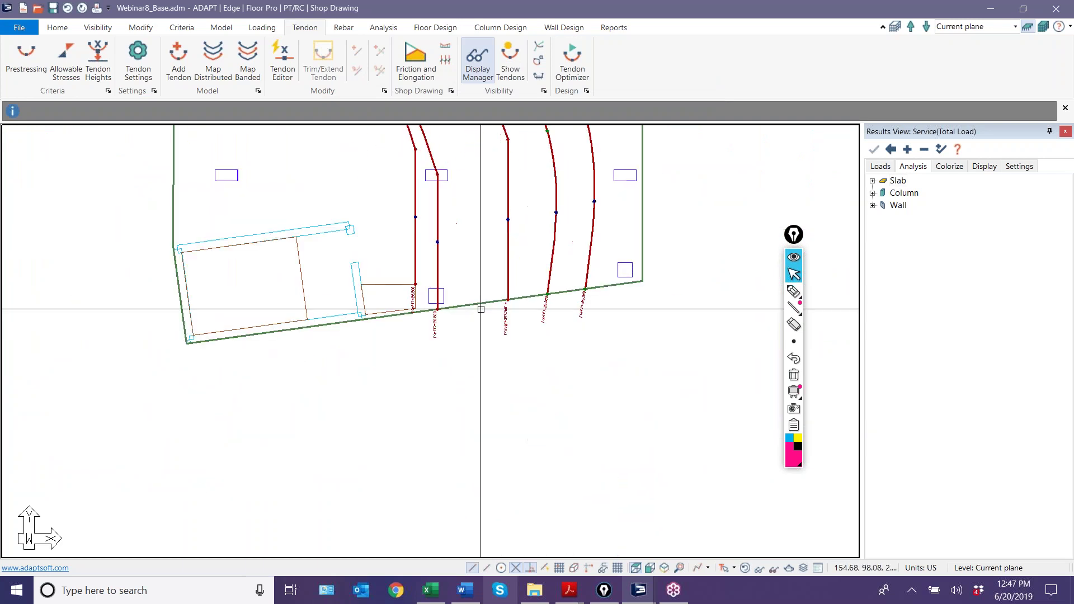
scroll(514, 326, up, 4)
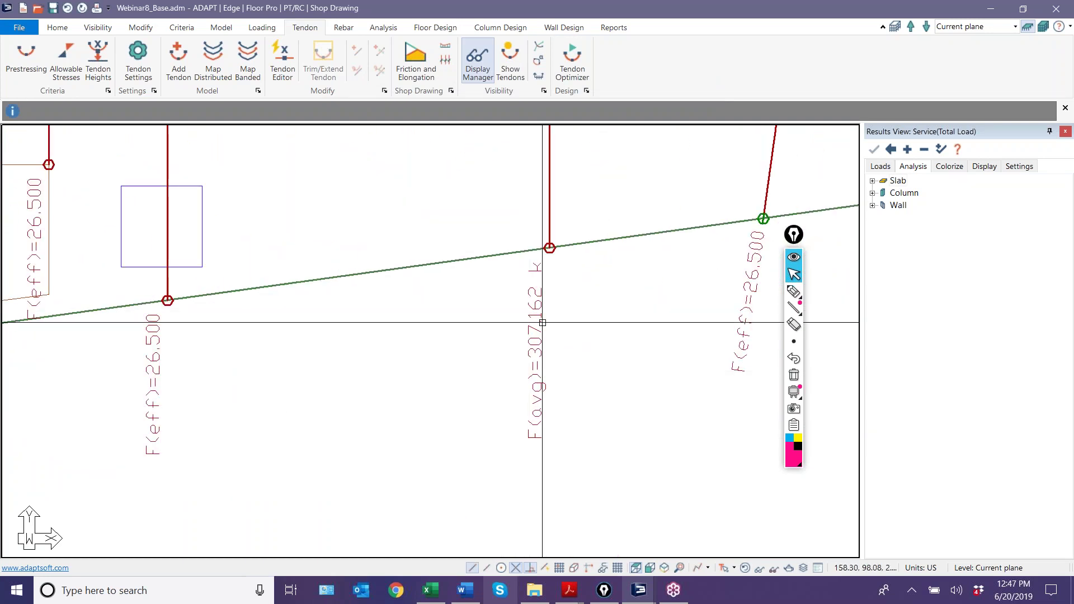
scroll(545, 346, up, 1)
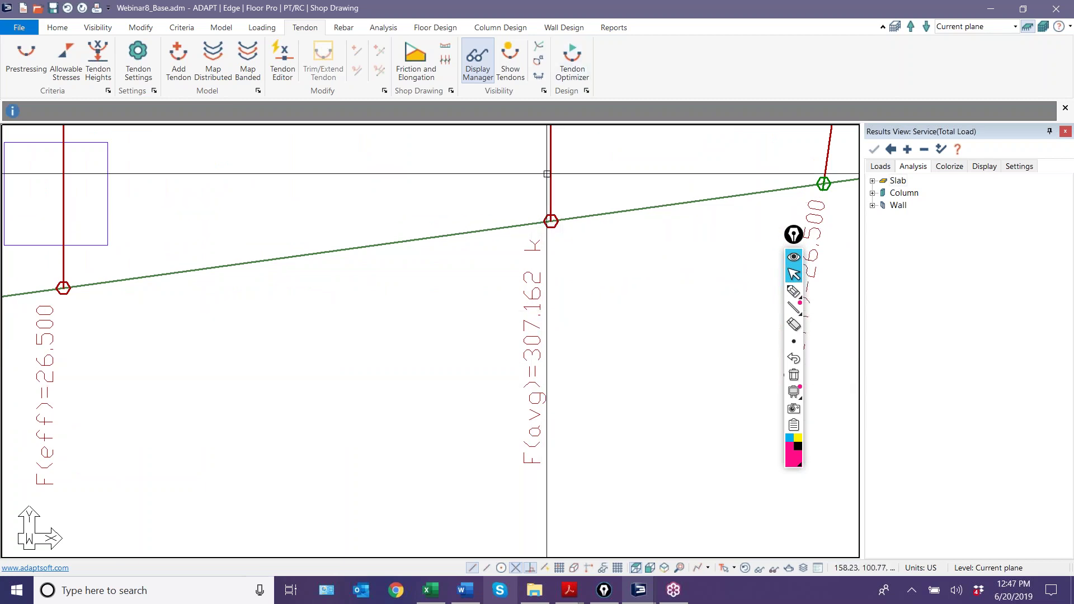
scroll(562, 498, down, 2)
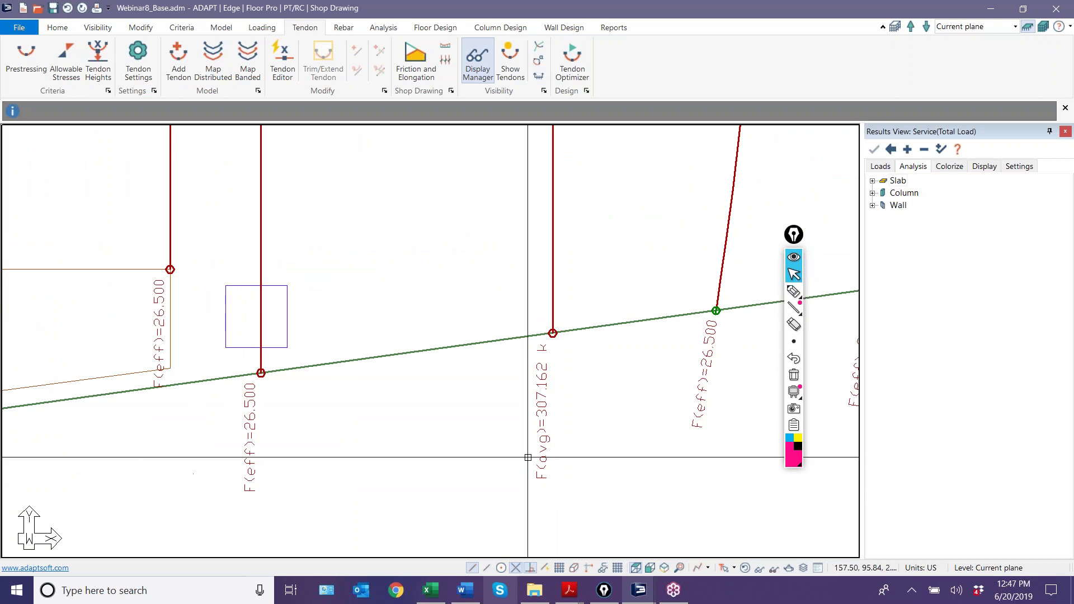
scroll(542, 453, down, 2)
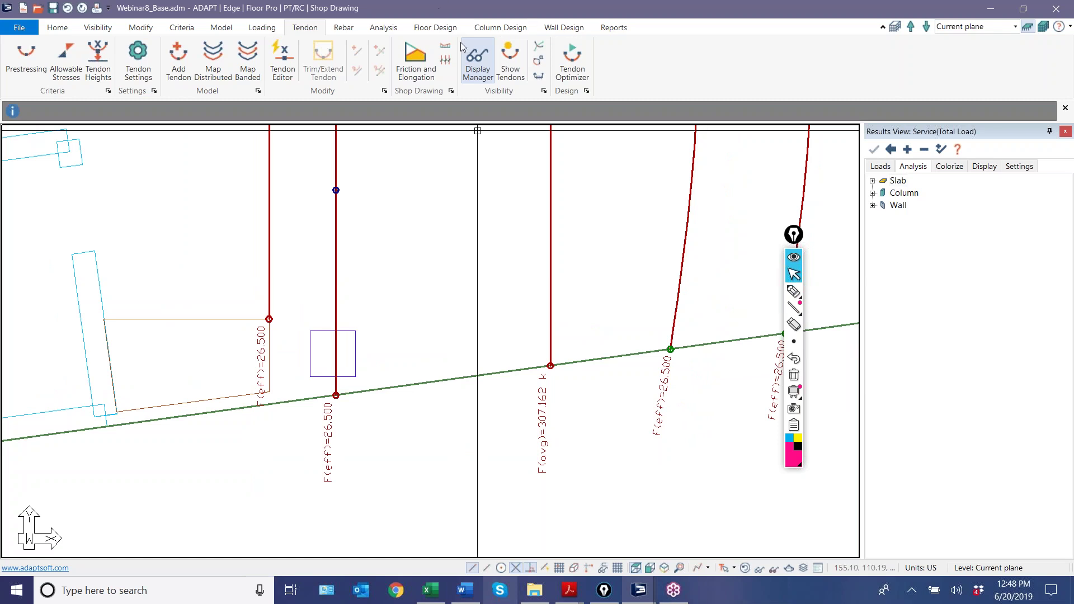
Turn off the calculated force labels and show control point heights on the tendons.
click(477, 54)
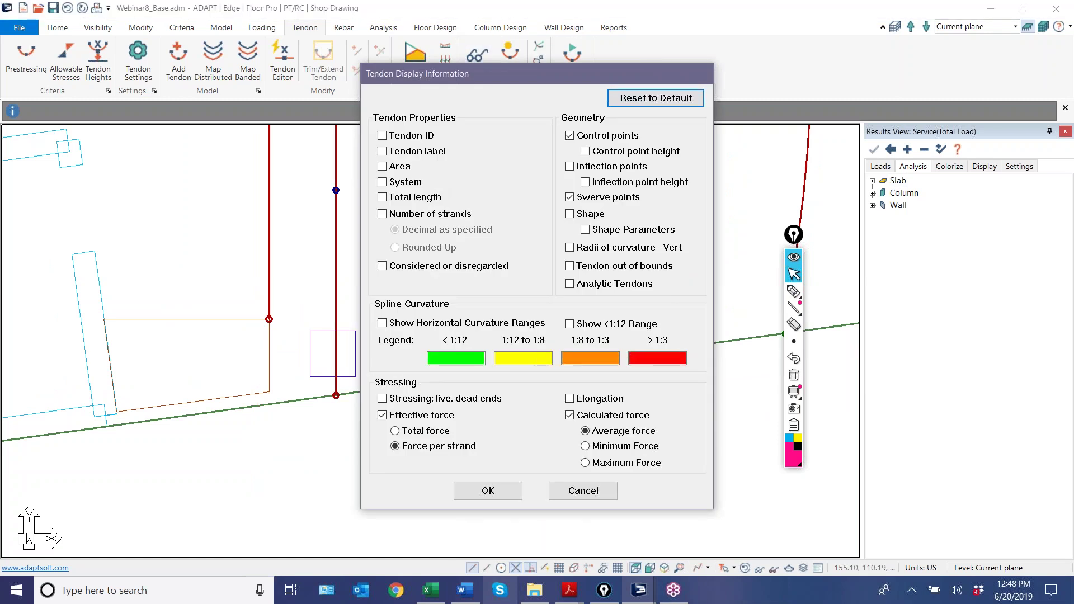
click(570, 415)
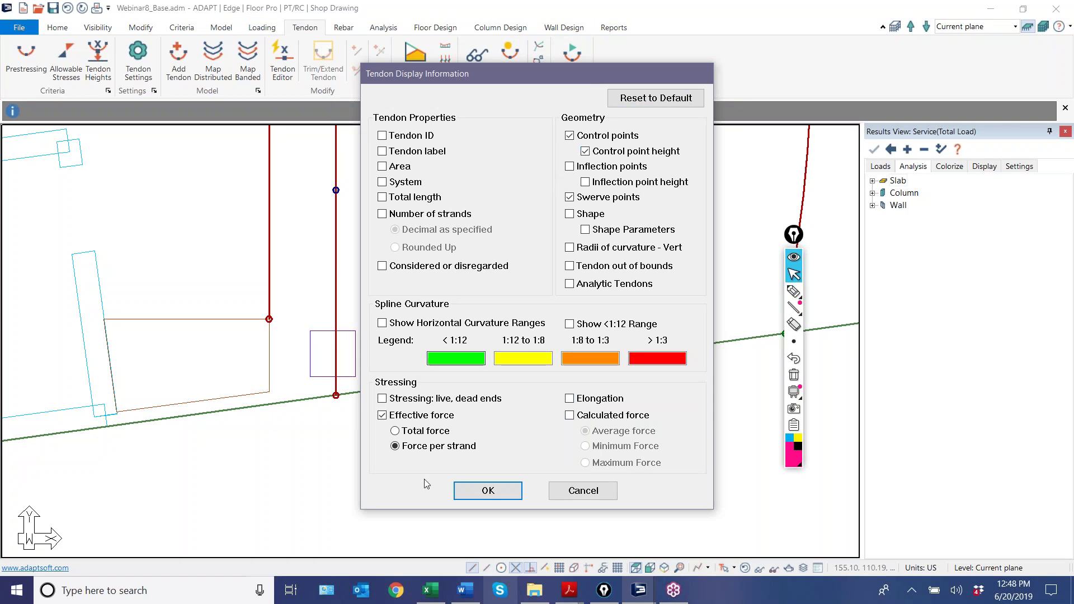
click(487, 490)
Examine the control point heights along the tendons through the middle spans of the slab.
scroll(434, 508, up, 4)
scroll(434, 508, down, 3)
scroll(421, 337, up, 5)
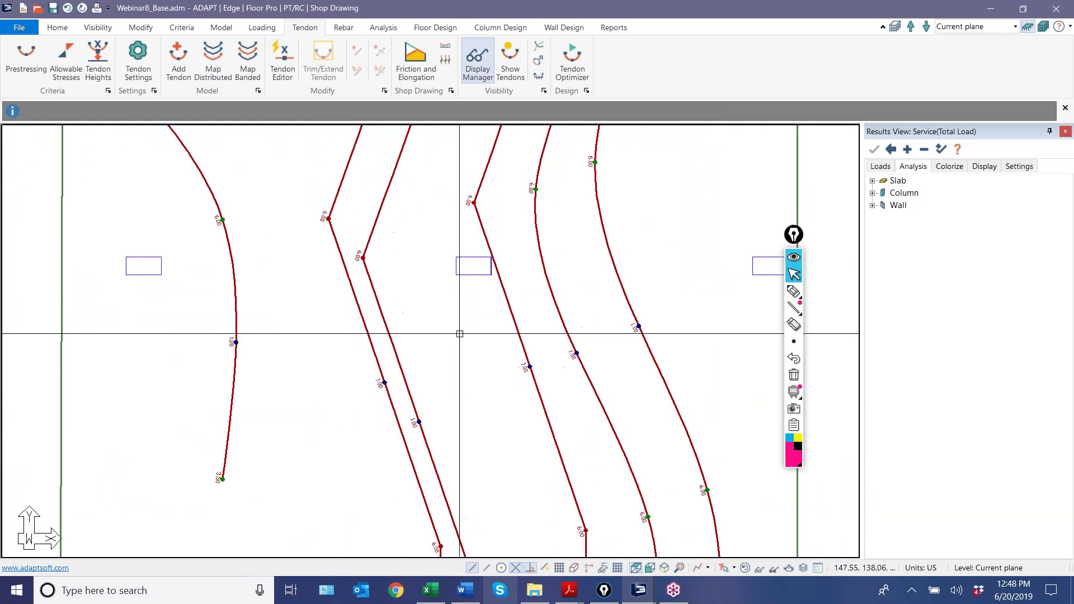
scroll(484, 253, up, 2)
middle_drag(573, 426, 403, 410)
scroll(485, 427, down, 1)
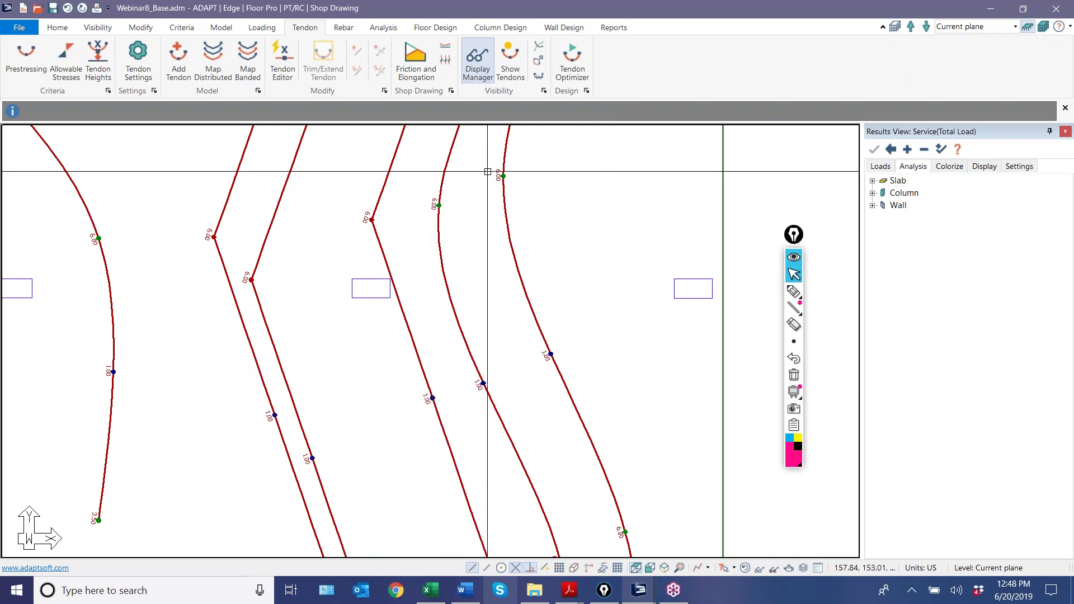
scroll(480, 291, up, 3)
scroll(464, 276, down, 3)
mouse_move(468, 278)
middle_down()
mouse_move(447, 335)
mouse_move(402, 355)
middle_up()
scroll(459, 384, up, 2)
middle_drag(458, 385, 564, 475)
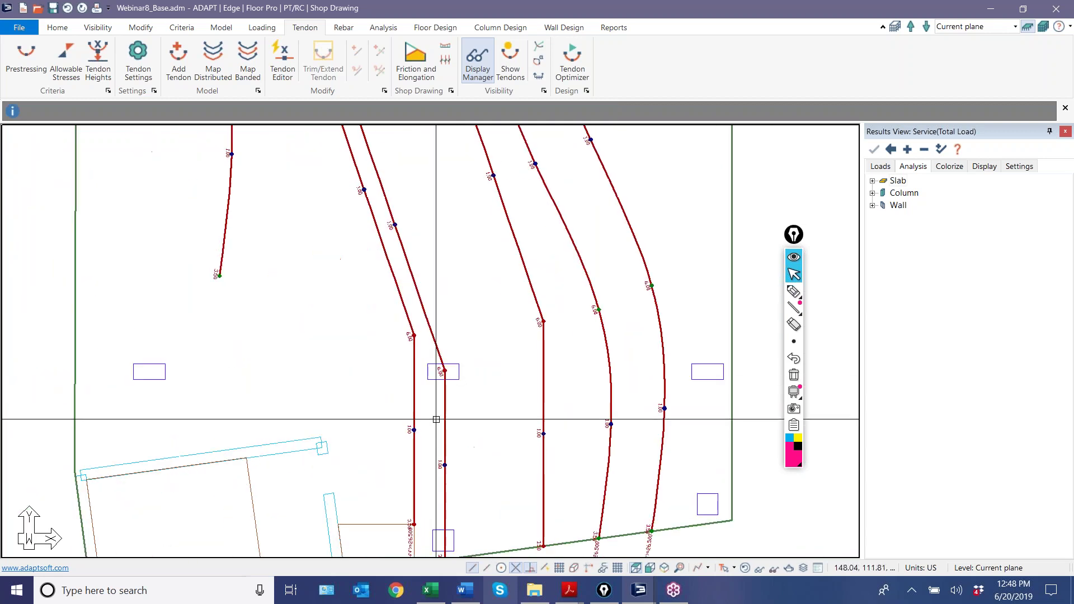
Examine the control point heights at the high and low points of the tendons near the sloped slab edge.
scroll(554, 314, up, 2)
middle_drag(573, 336, 438, 376)
scroll(359, 360, up, 1)
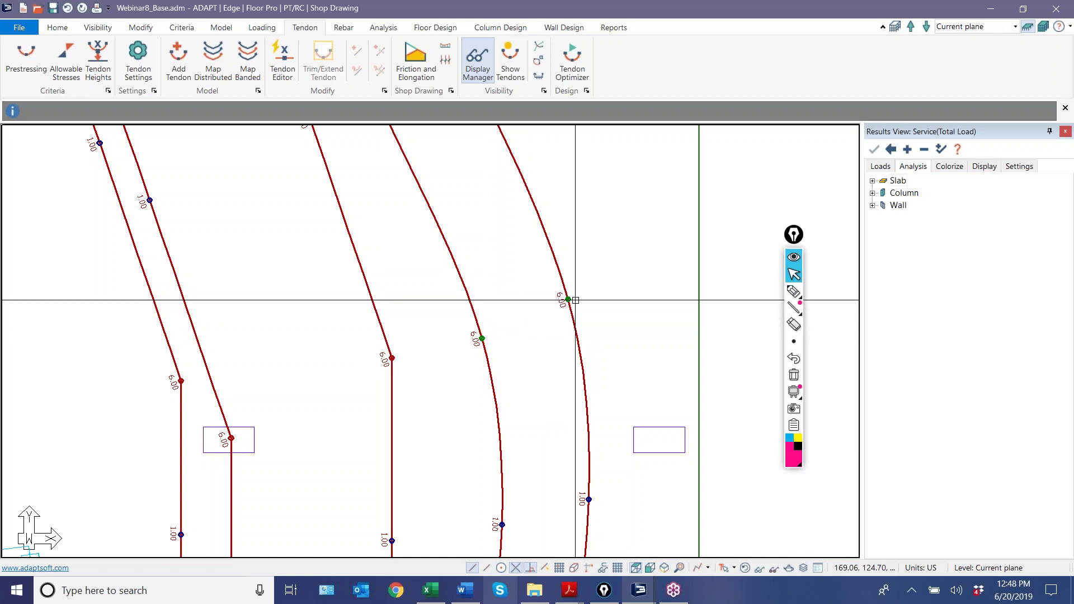
scroll(575, 301, down, 2)
middle_drag(575, 401, 635, 401)
scroll(650, 338, up, 2)
scroll(642, 314, up, 2)
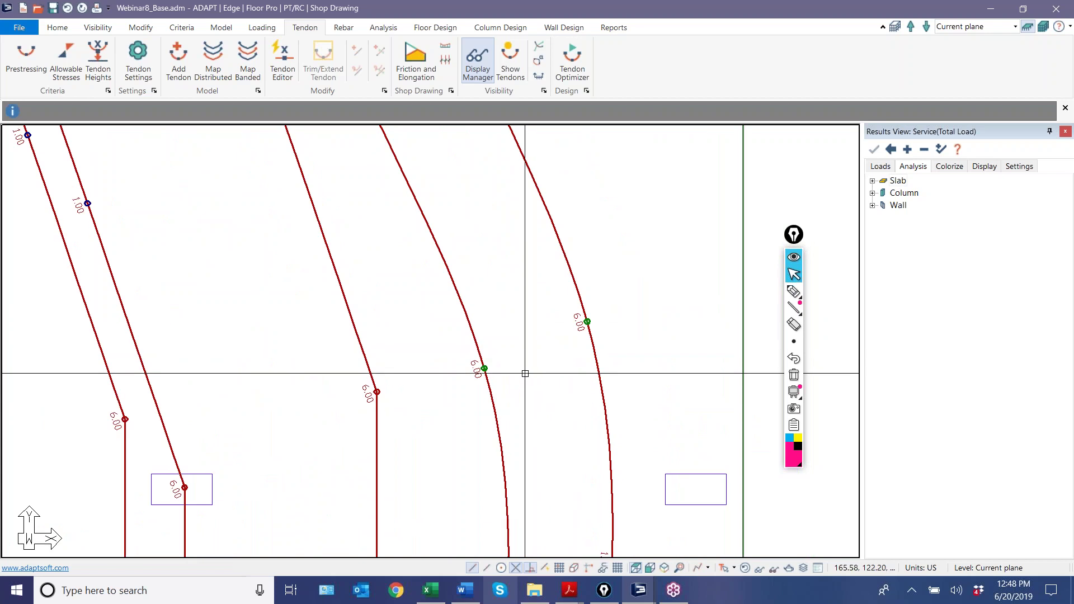
middle_drag(479, 367, 559, 278)
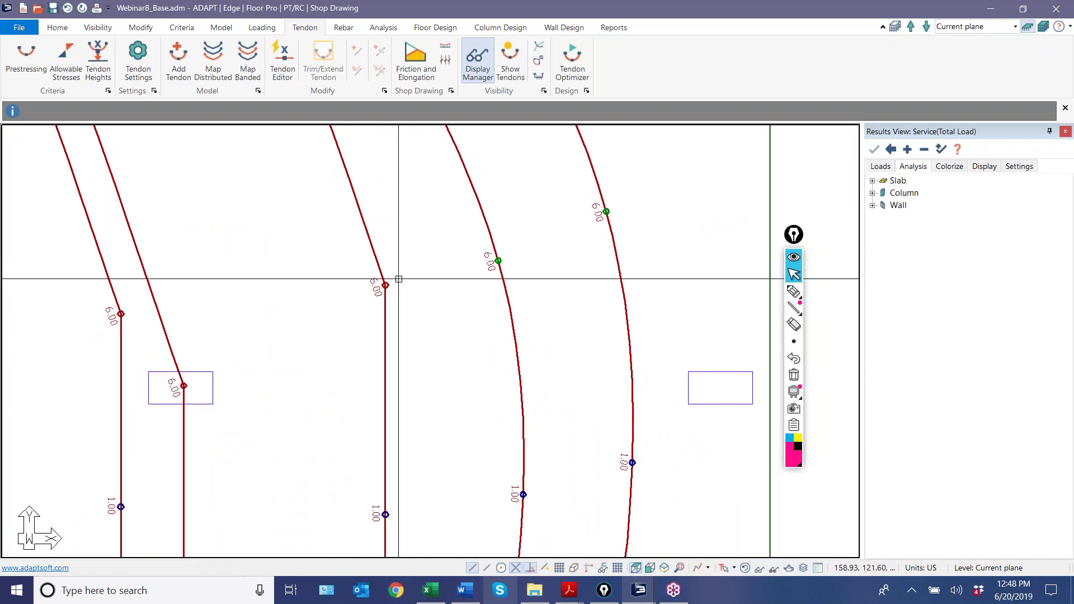
scroll(570, 222, down, 2)
scroll(580, 346, up, 2)
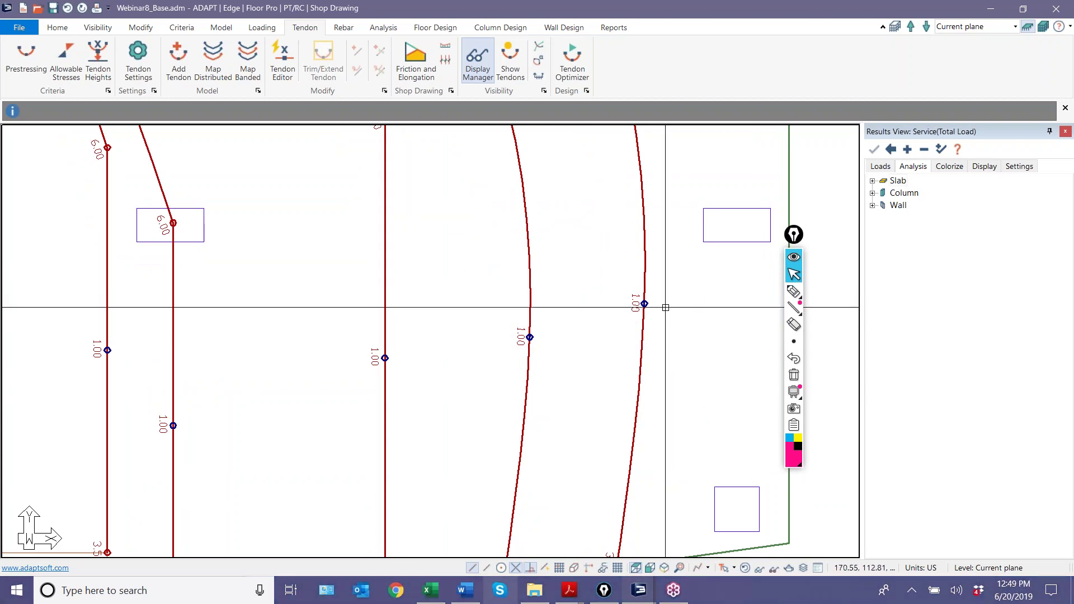
scroll(577, 392, down, 3)
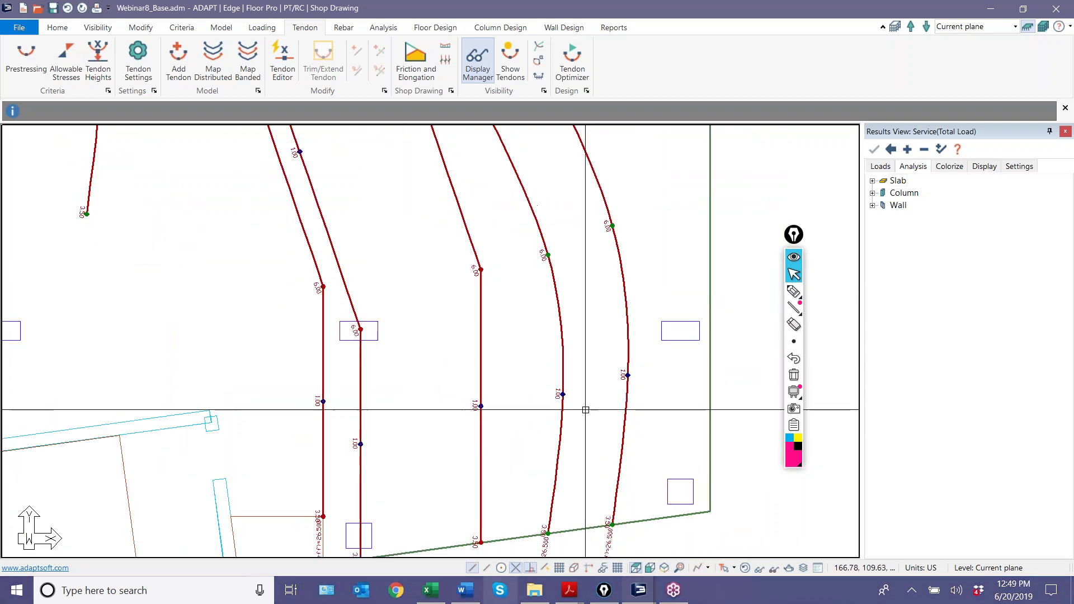
scroll(581, 366, up, 2)
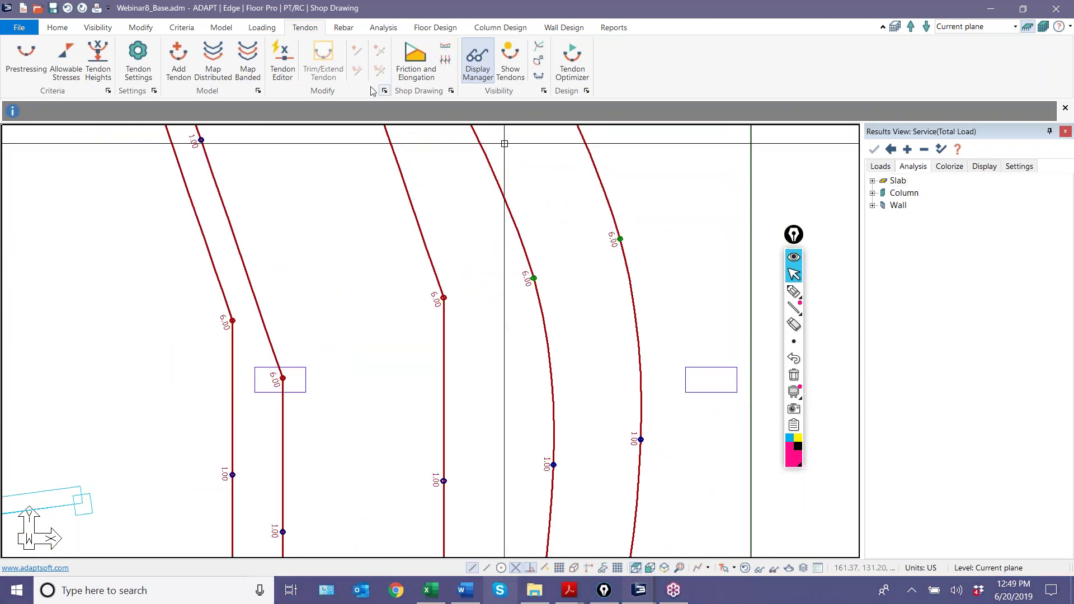
View the CGS options for control points in the dynamic tendon editor, and close it without changes.
click(277, 71)
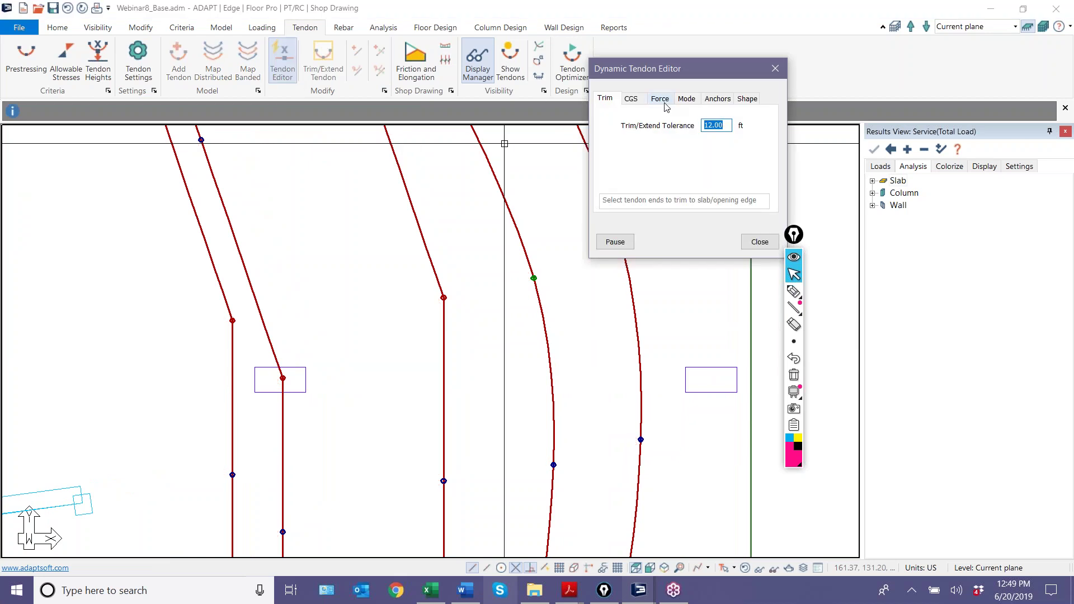
click(631, 99)
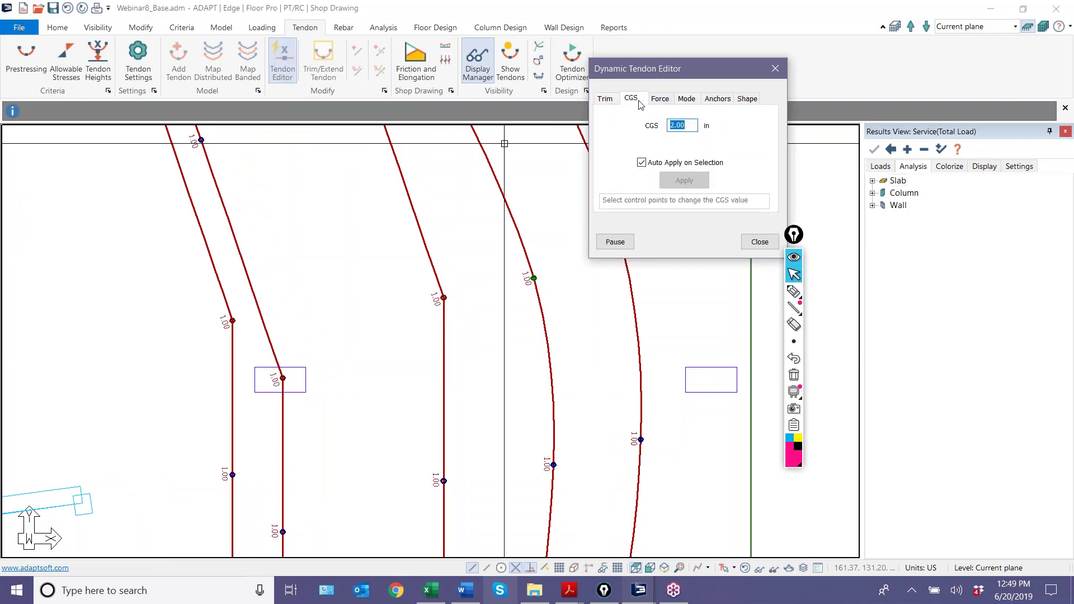
middle_drag(447, 475, 378, 447)
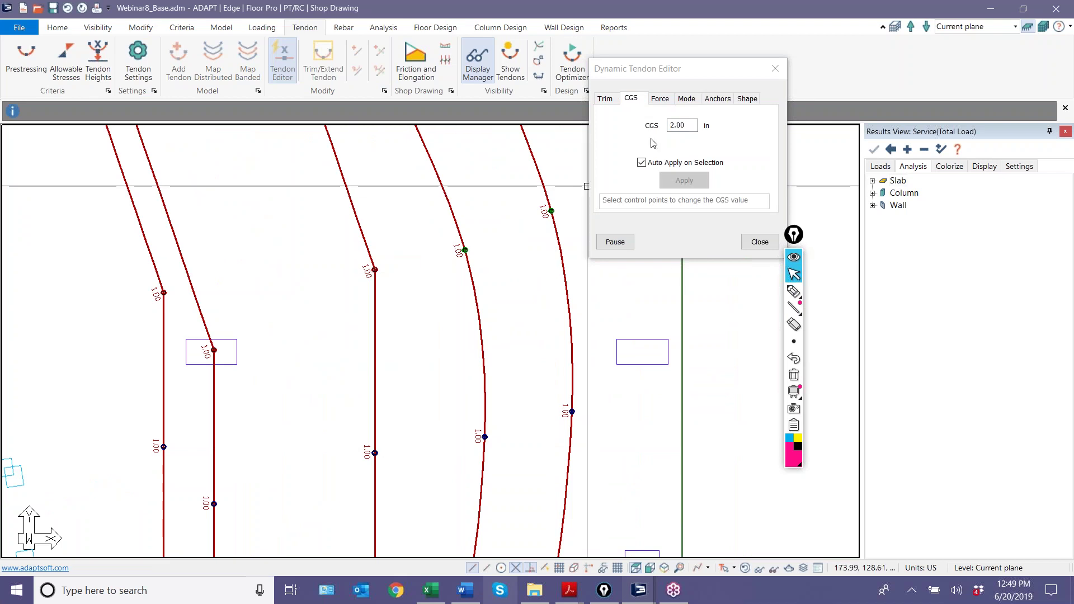
click(758, 242)
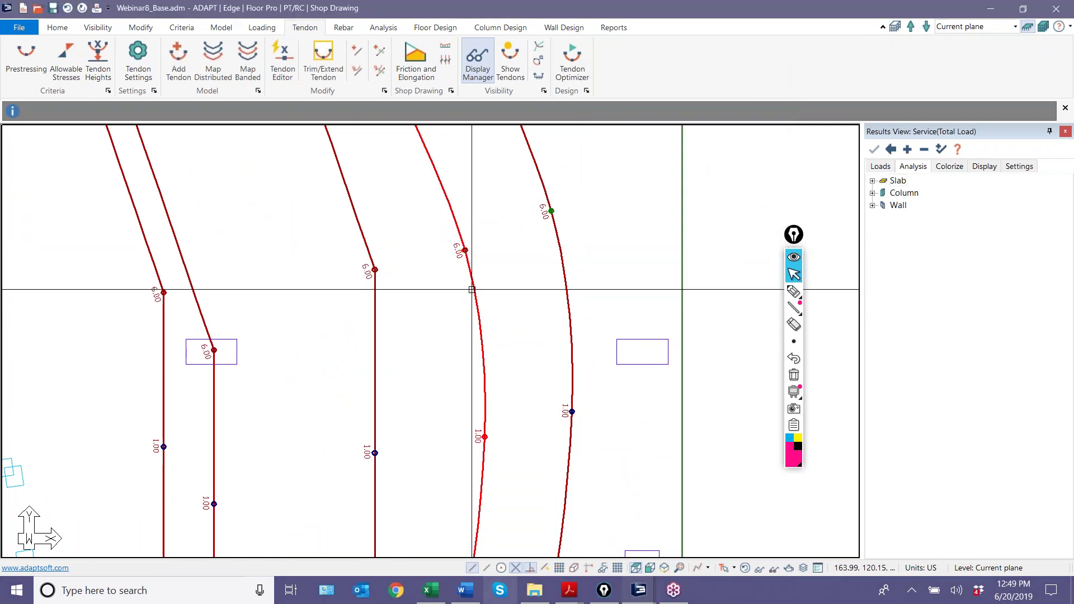
Inspect the profile shape and span CGS values of Tendon 133, and close its properties.
double_click(471, 289)
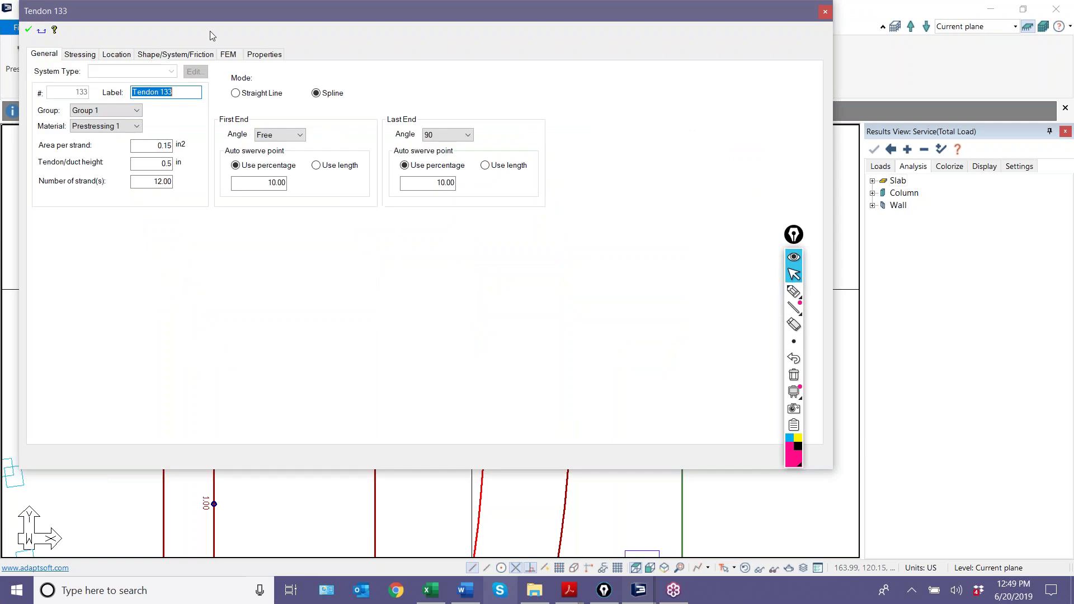
click(182, 52)
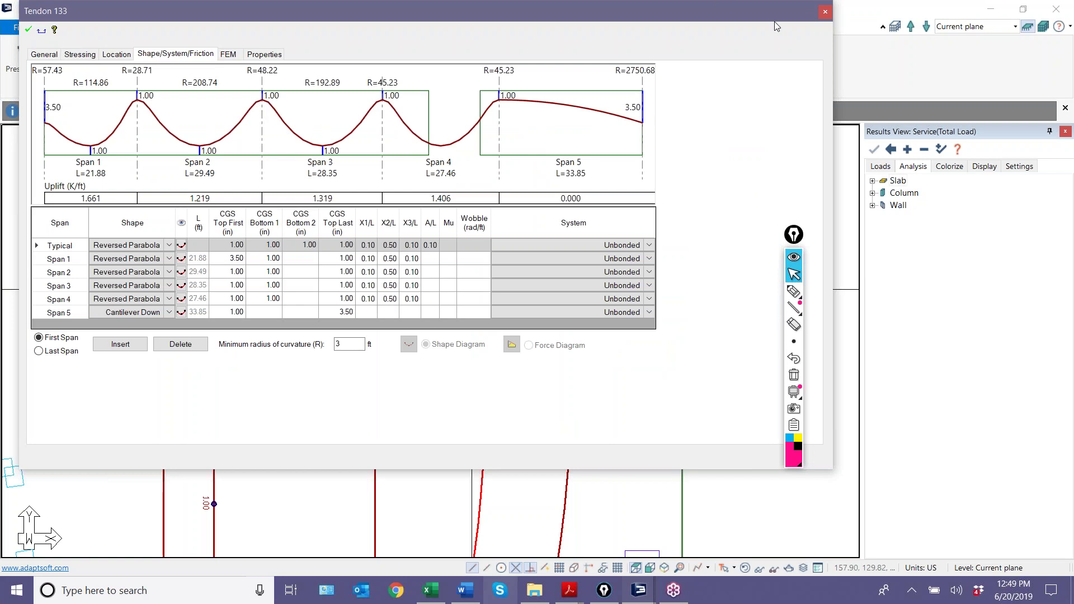
click(824, 13)
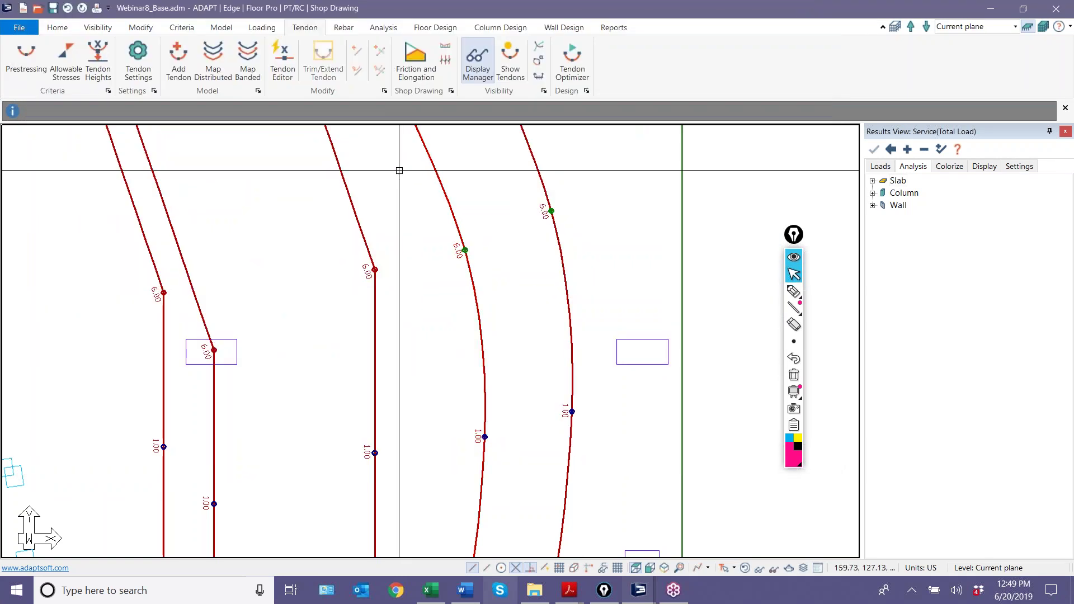
Show the tendons' horizontal curvature ranges, including the <1:12 range, and examine the curvature near the trapezoidal opening.
click(479, 62)
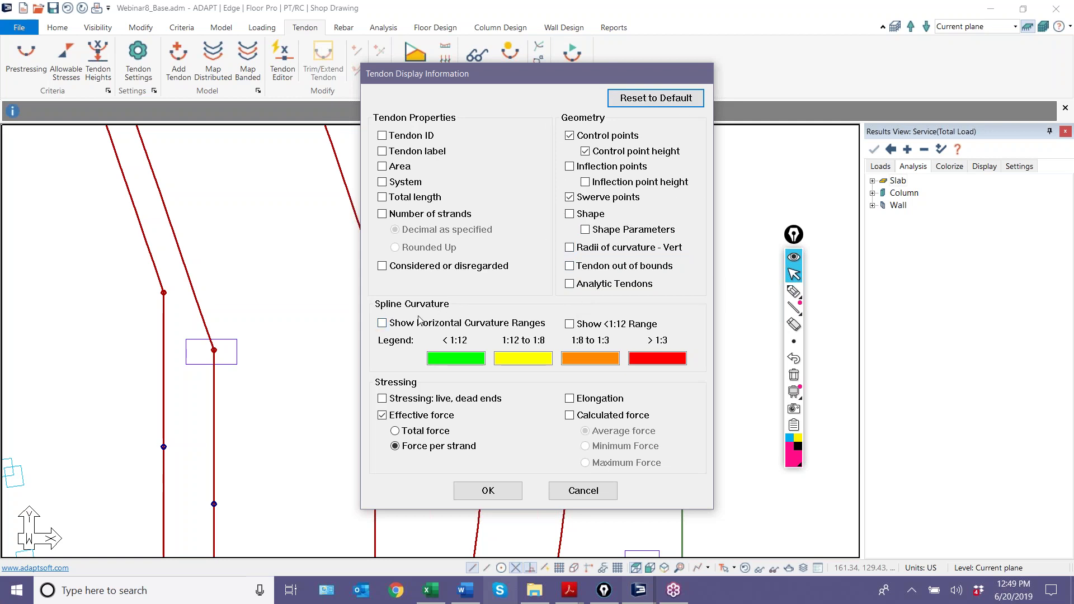
click(381, 324)
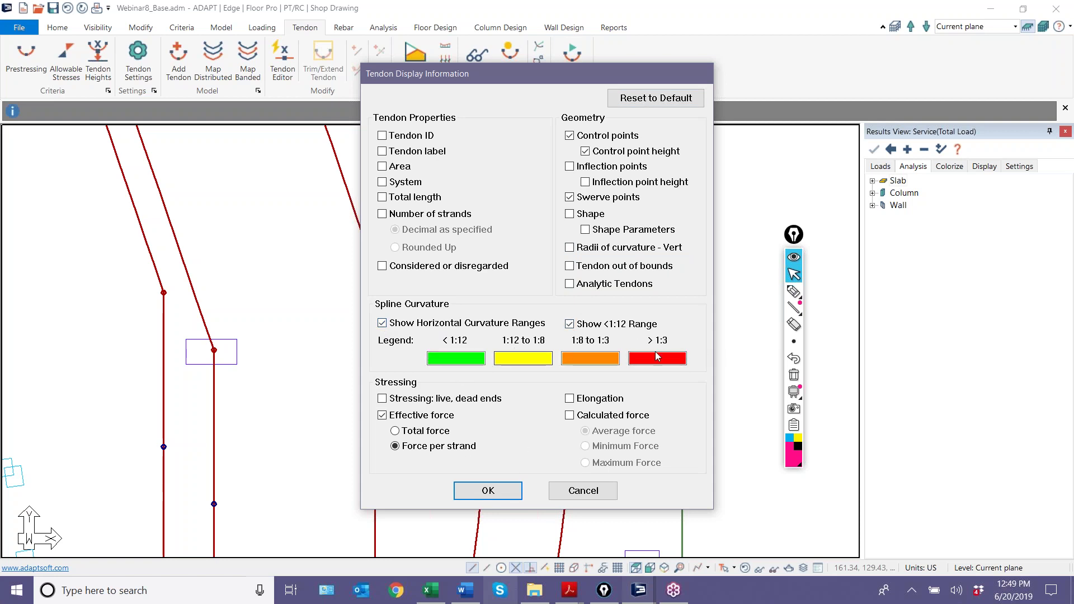
click(487, 490)
scroll(550, 425, up, 4)
scroll(551, 425, down, 3)
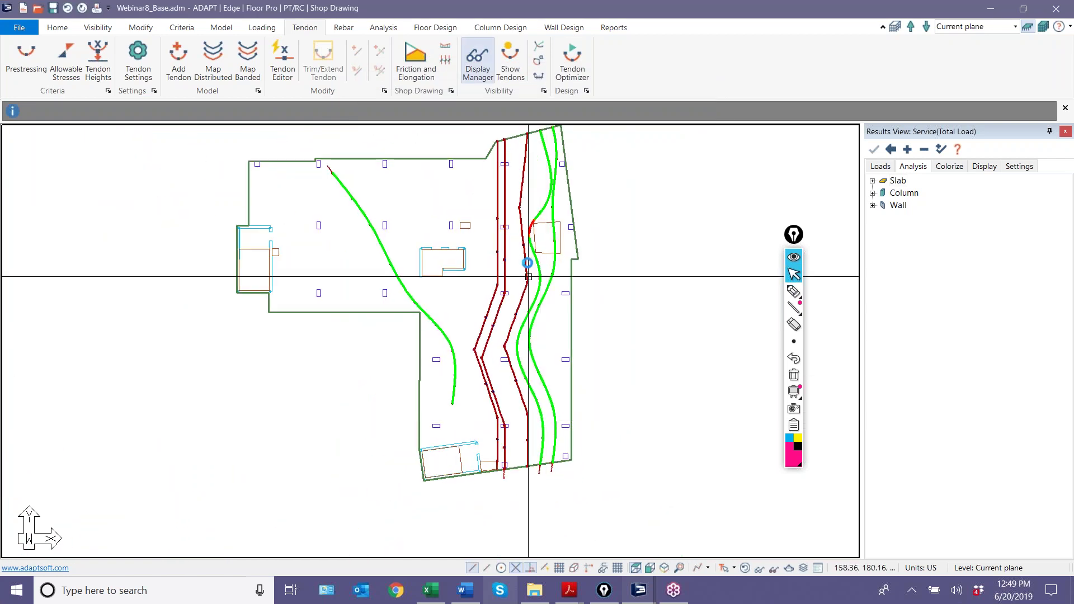
scroll(528, 259, up, 5)
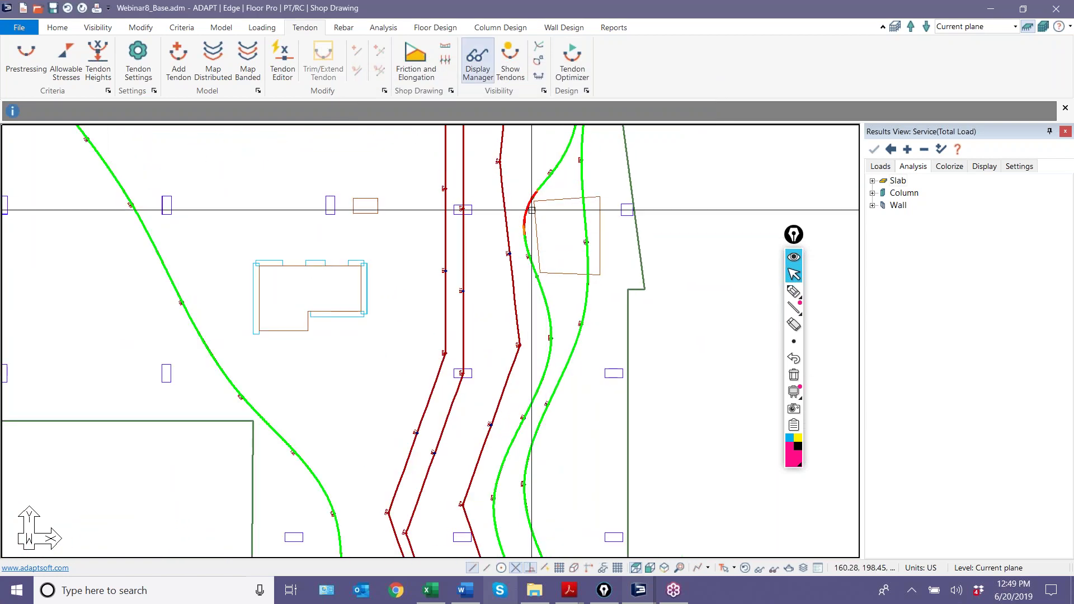
scroll(523, 206, up, 4)
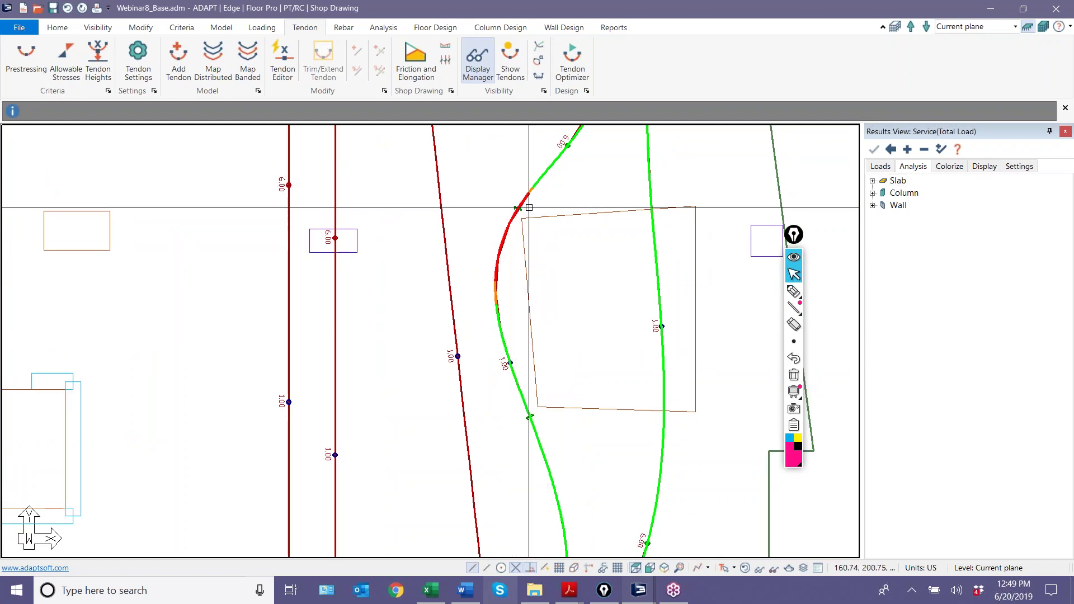
Mark the sharply curved tendon segment beside the opening with the pen, circle the area next to it, and clear the marks.
click(794, 291)
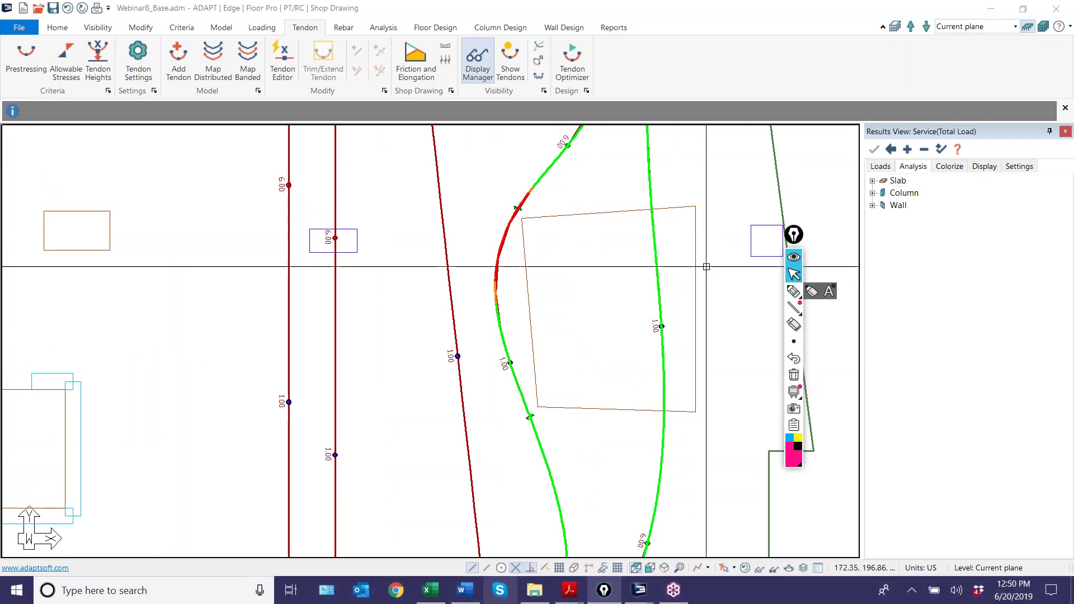
click(632, 211)
click(793, 292)
mouse_move(536, 224)
mouse_down()
mouse_move(512, 207)
mouse_move(535, 223)
mouse_up()
mouse_move(521, 260)
mouse_down()
mouse_move(487, 263)
mouse_move(506, 277)
mouse_move(498, 289)
mouse_up()
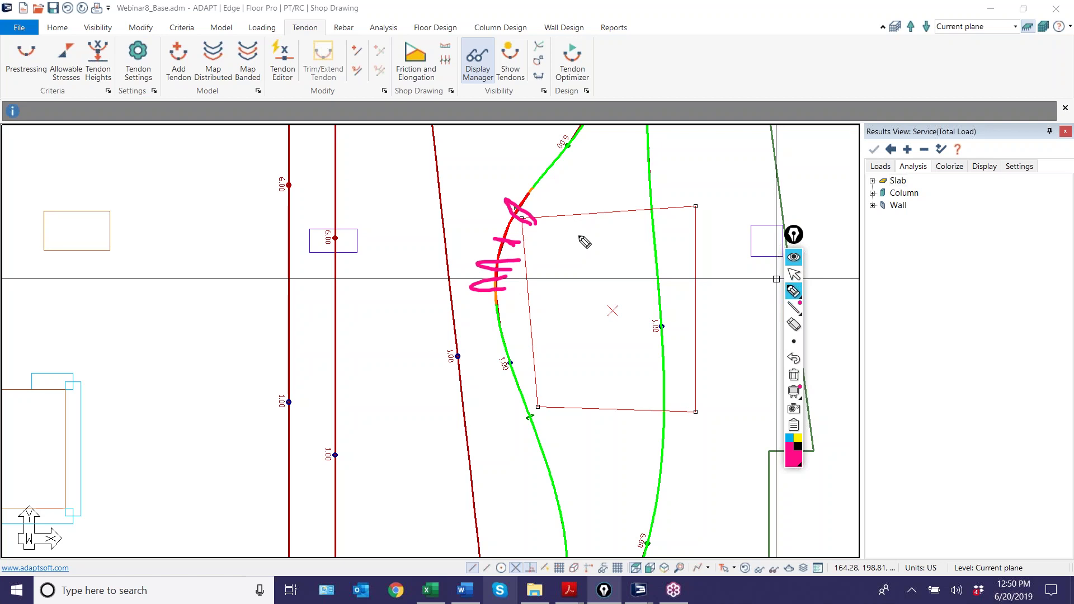
mouse_move(271, 367)
mouse_down()
mouse_move(435, 378)
mouse_move(330, 324)
mouse_move(298, 363)
mouse_up()
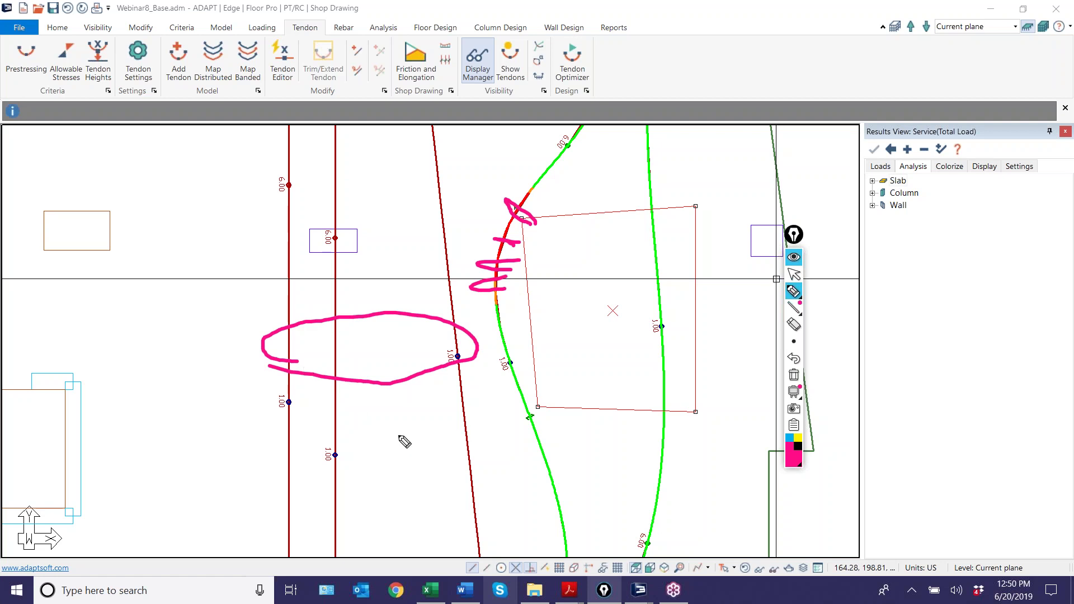
click(794, 375)
click(793, 274)
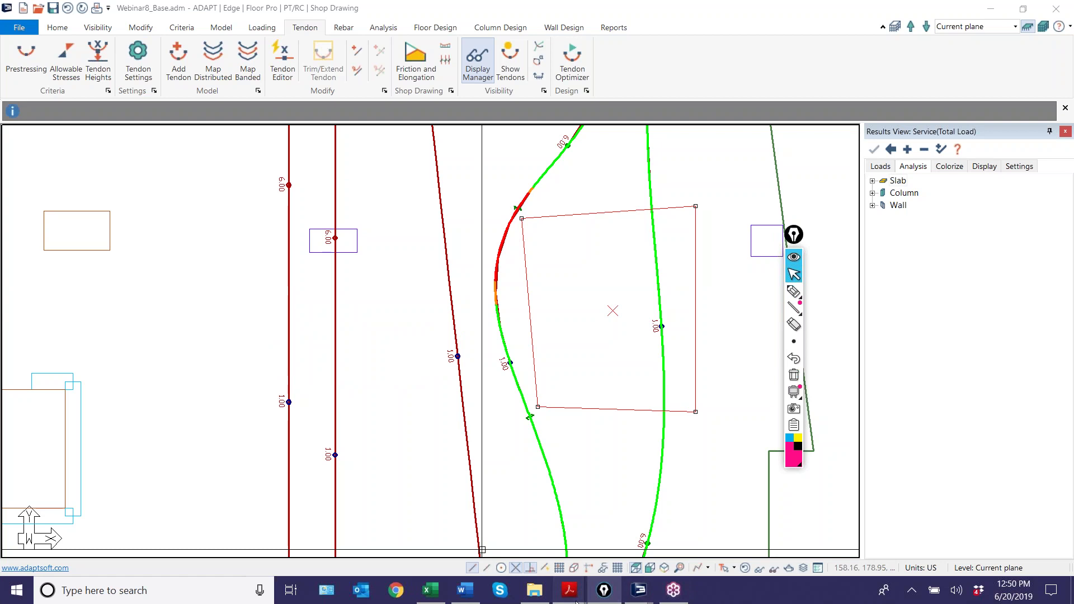
Switch to Agenda.pdf in Acrobat Reader and review the list of training topics.
mouse_move(570, 590)
click(945, 531)
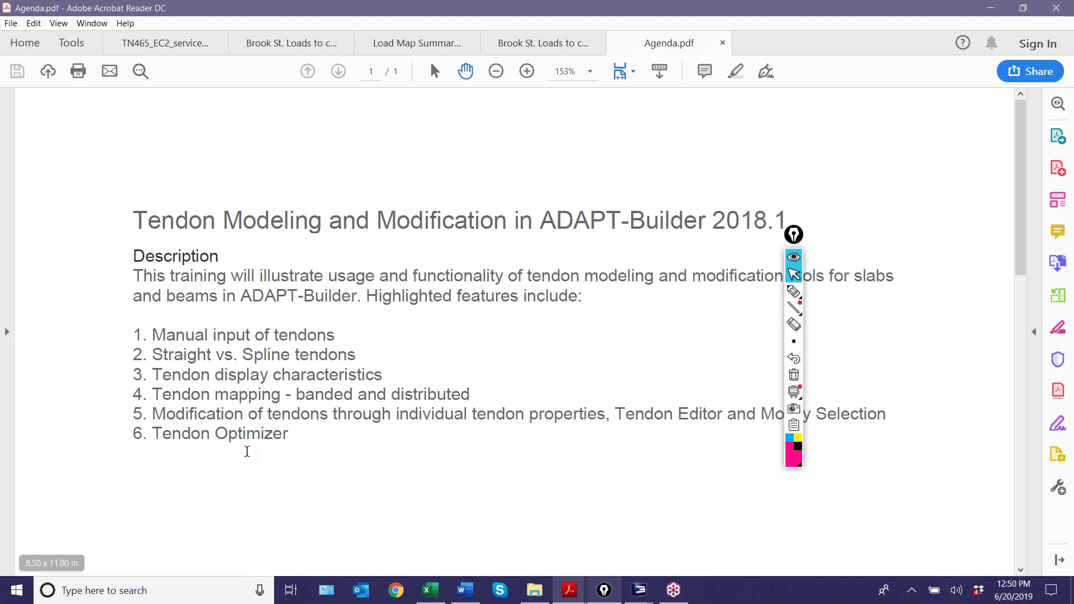
mouse_move(639, 592)
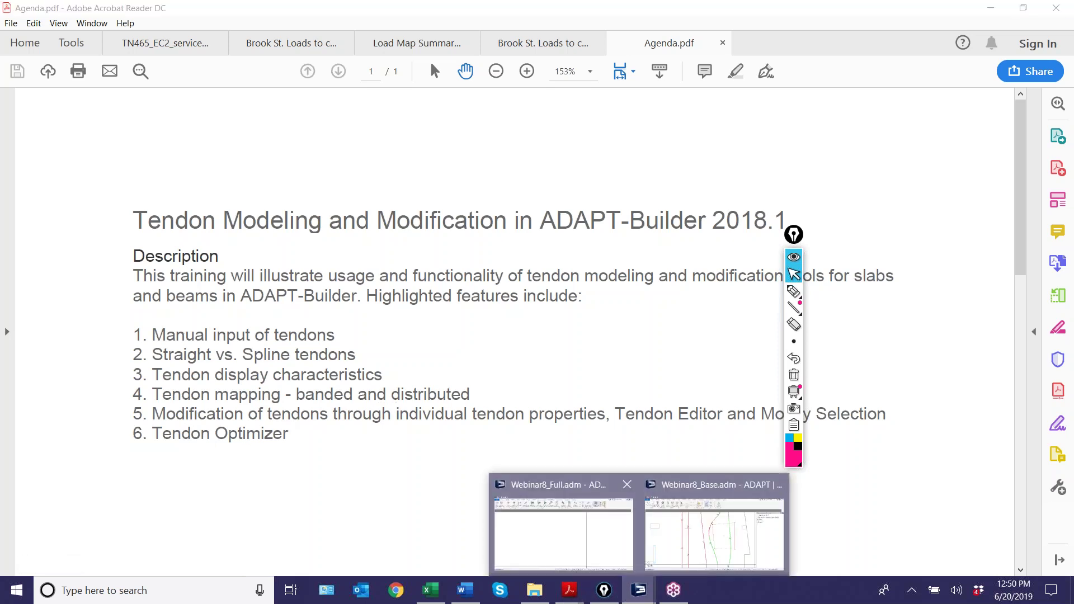
Switch back to the Webinar8_Base model in ADAPT and delete all tendons from the slab.
click(716, 534)
scroll(542, 385, down, 5)
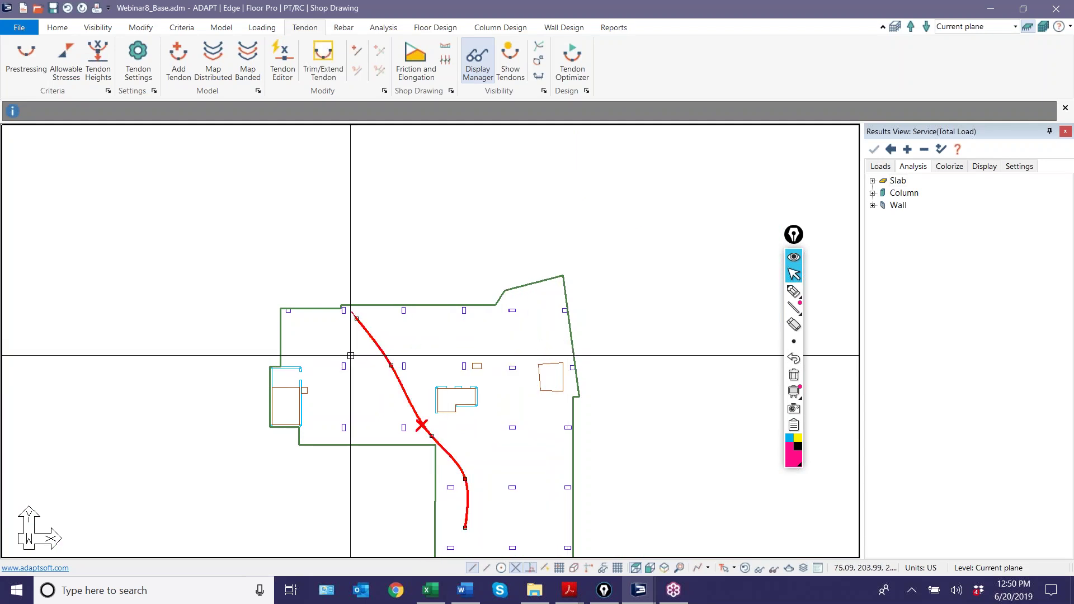
scroll(490, 290, down, 2)
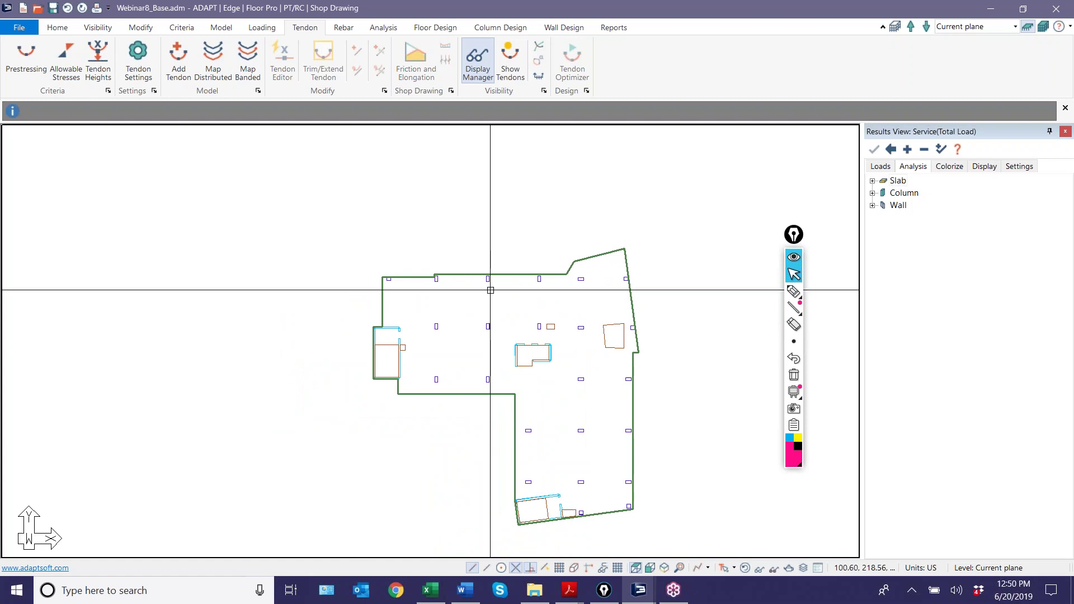
Square off the slab's upper-right corner by moving the two vertices of its sloped top edge into line with the adjacent edges.
scroll(490, 290, up, 5)
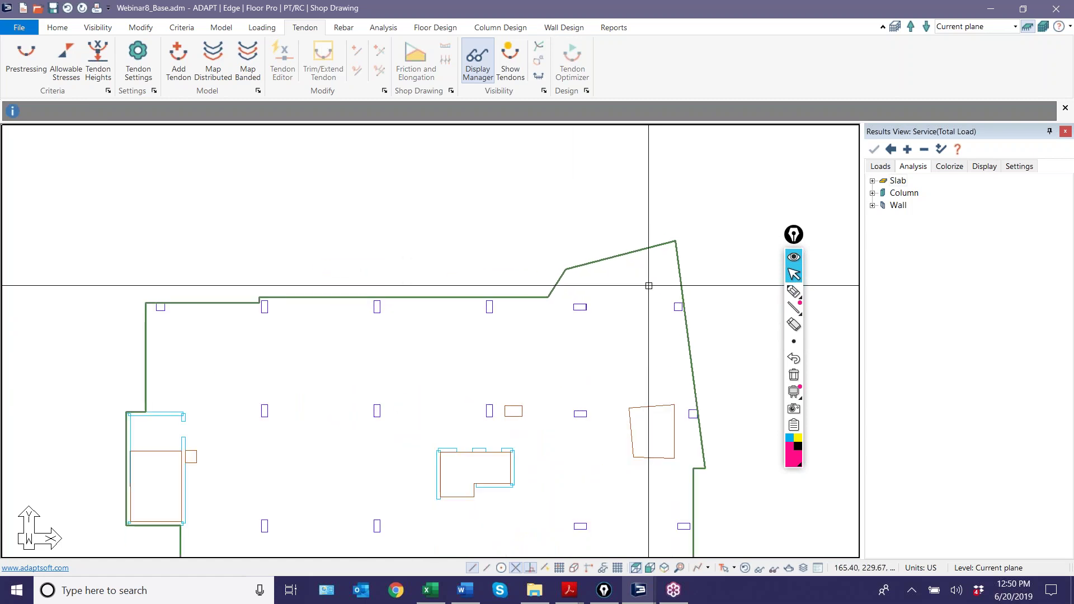
scroll(442, 256, up, 4)
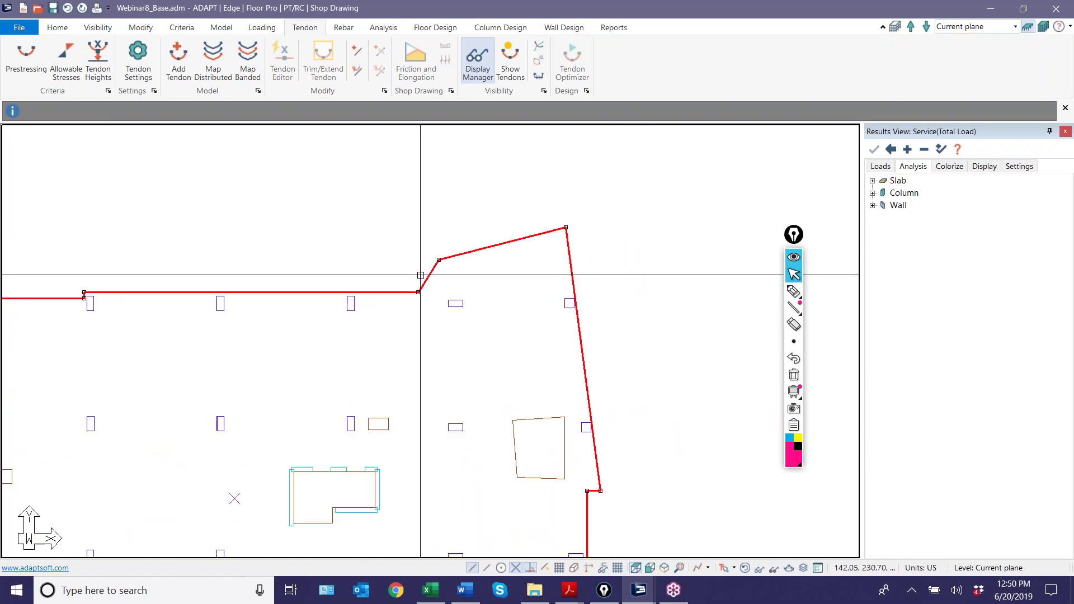
click(445, 255)
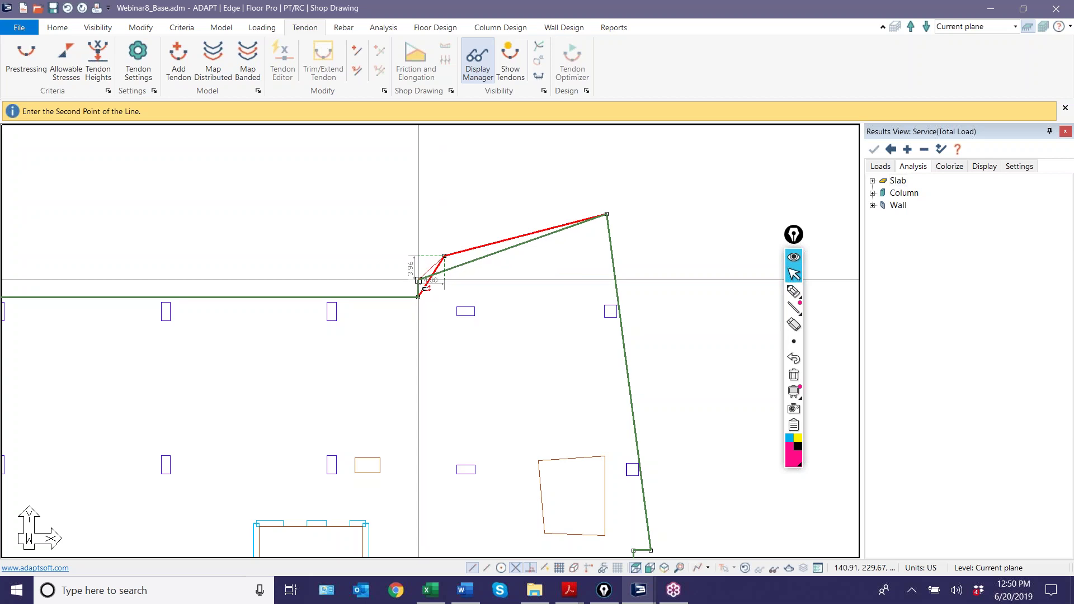
click(418, 280)
click(605, 215)
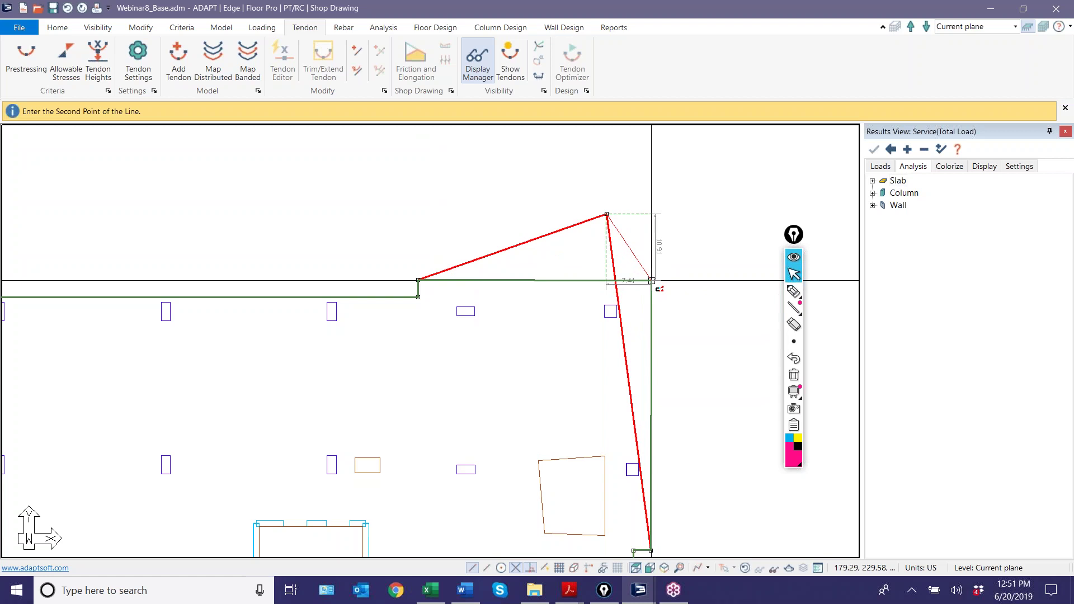
click(652, 282)
scroll(631, 233, down, 2)
scroll(631, 234, down, 1)
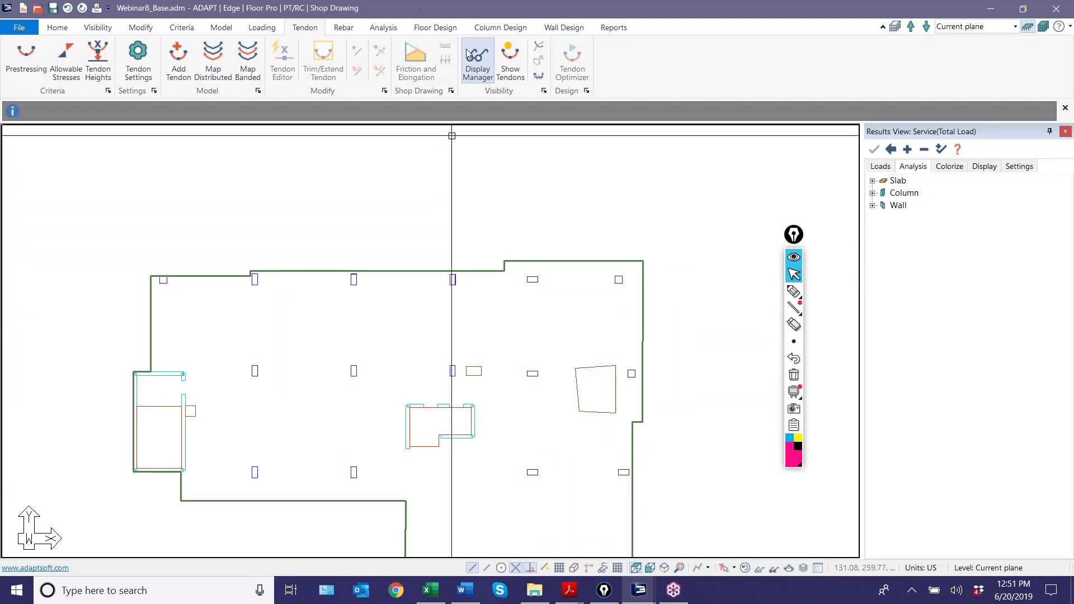
Display the X-direction support lines and extend the one along the uppermost column row to the right-hand slab edge.
click(434, 30)
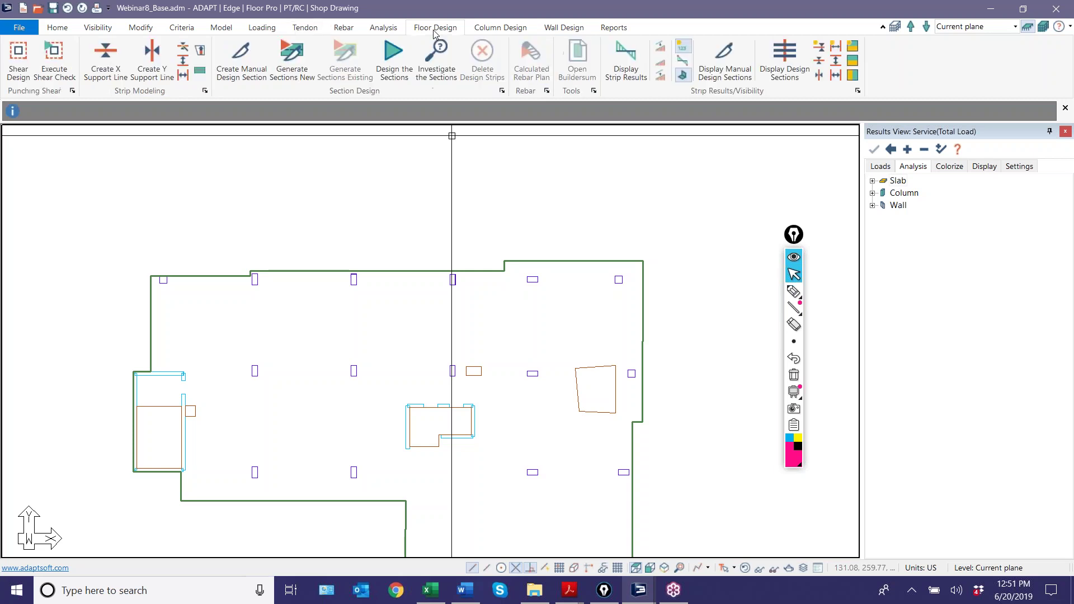
click(819, 66)
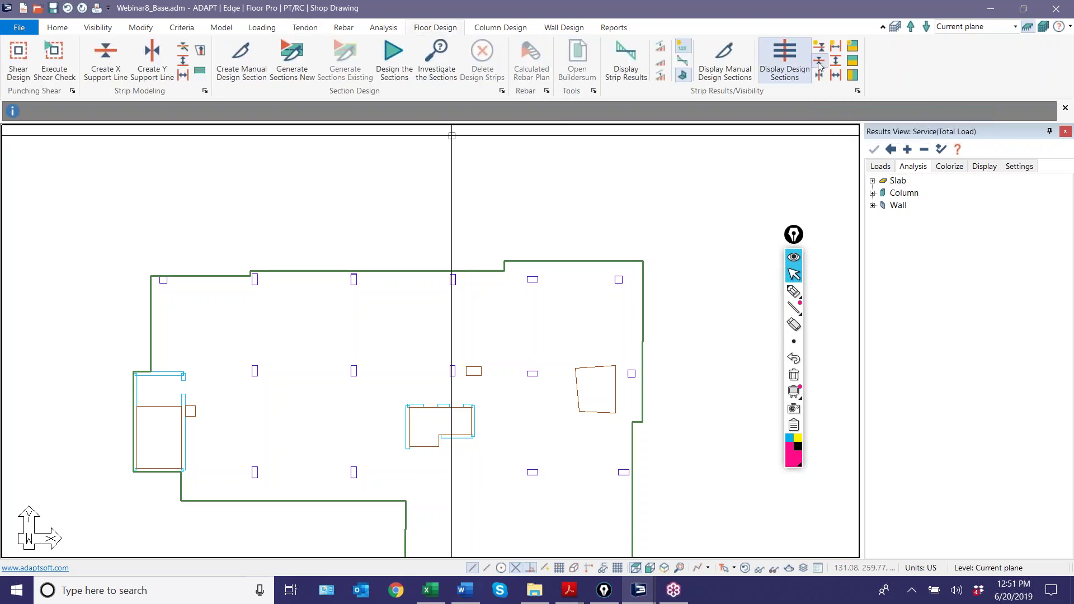
middle_drag(594, 291, 499, 294)
scroll(454, 293, up, 5)
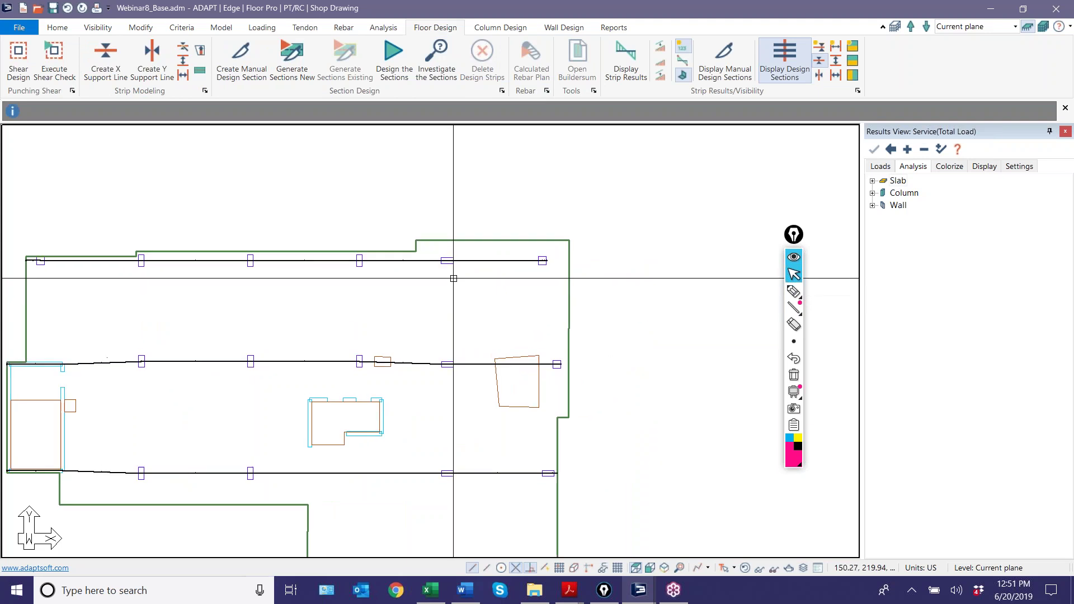
click(581, 253)
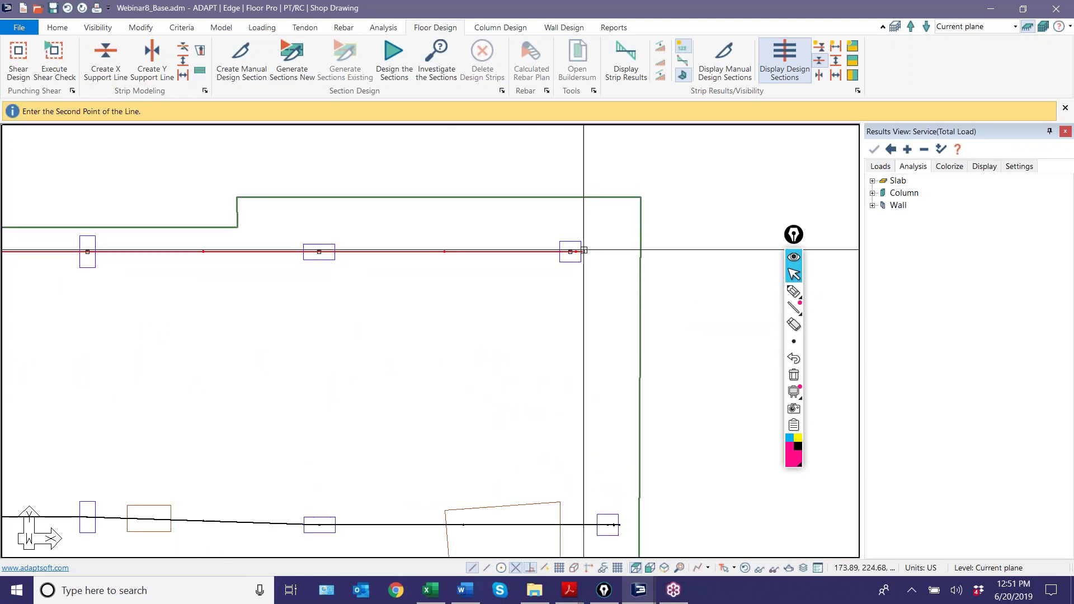
click(640, 257)
middle_drag(640, 257, 585, 162)
scroll(514, 243, up, 1)
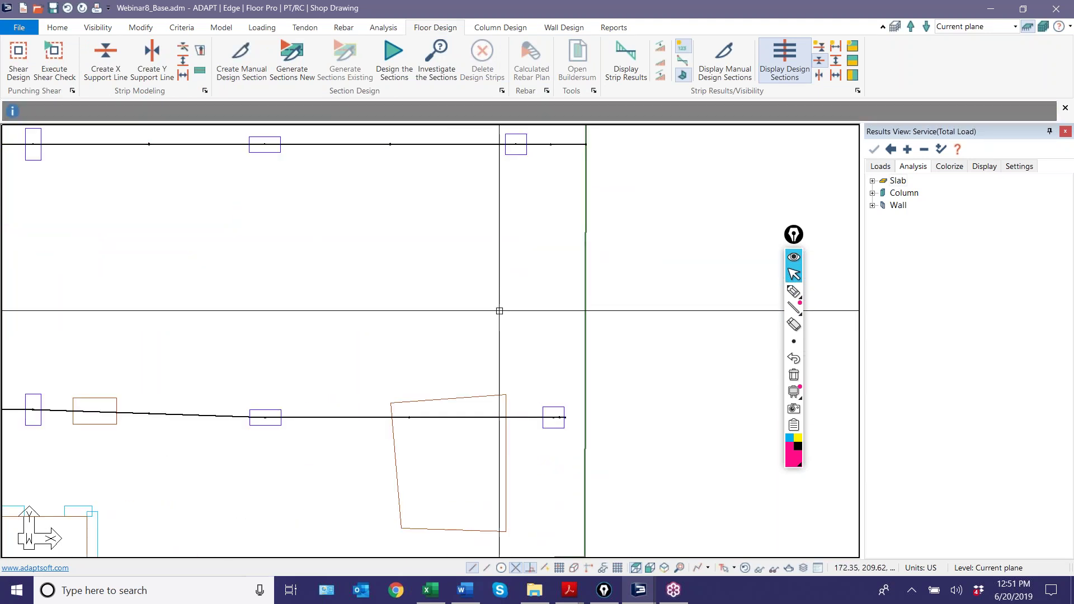
Extend the X-direction support line along the second column row to the right-hand slab edge.
click(402, 417)
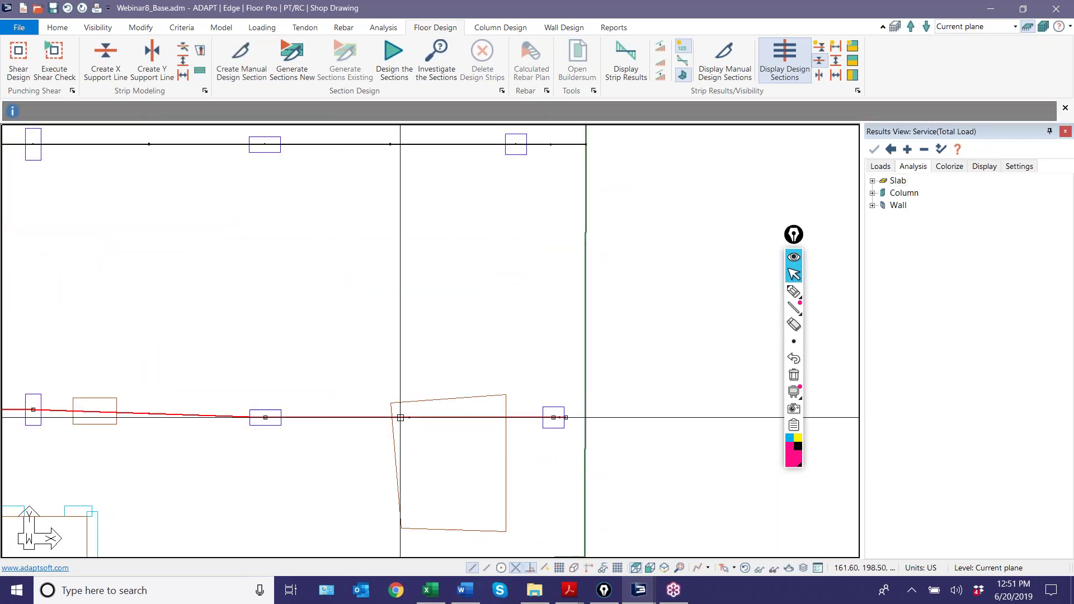
click(565, 417)
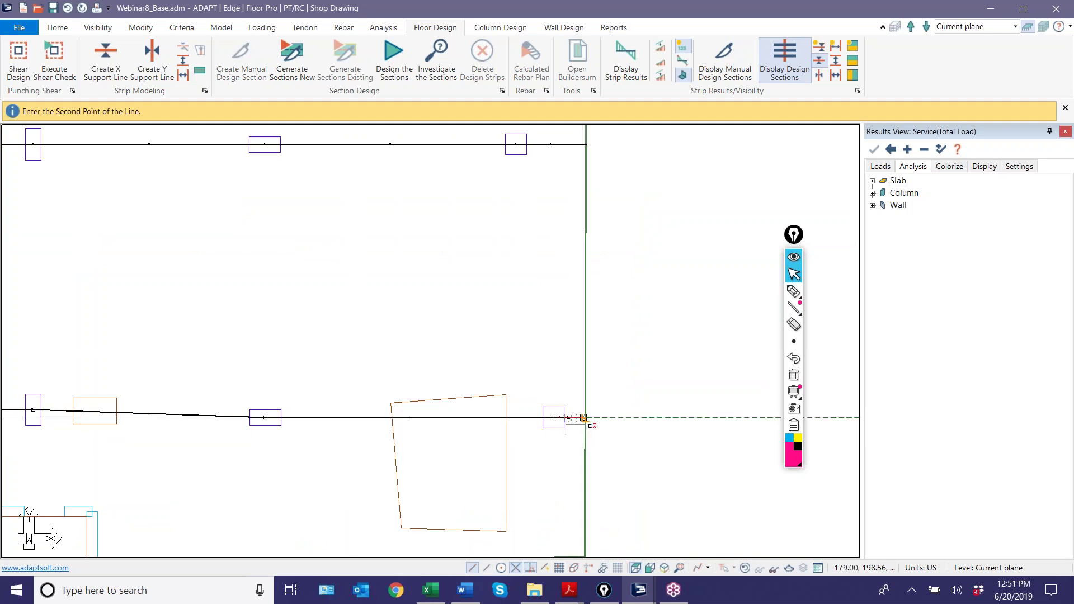
click(585, 418)
scroll(633, 313, down, 4)
scroll(642, 300, down, 3)
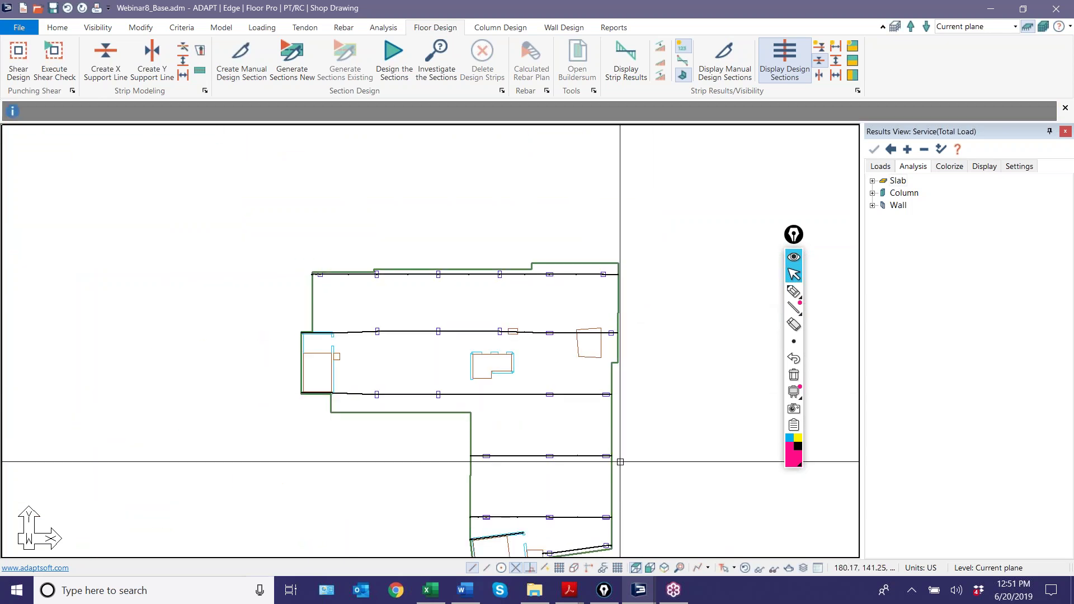
scroll(618, 460, up, 1)
middle_drag(619, 460, 550, 389)
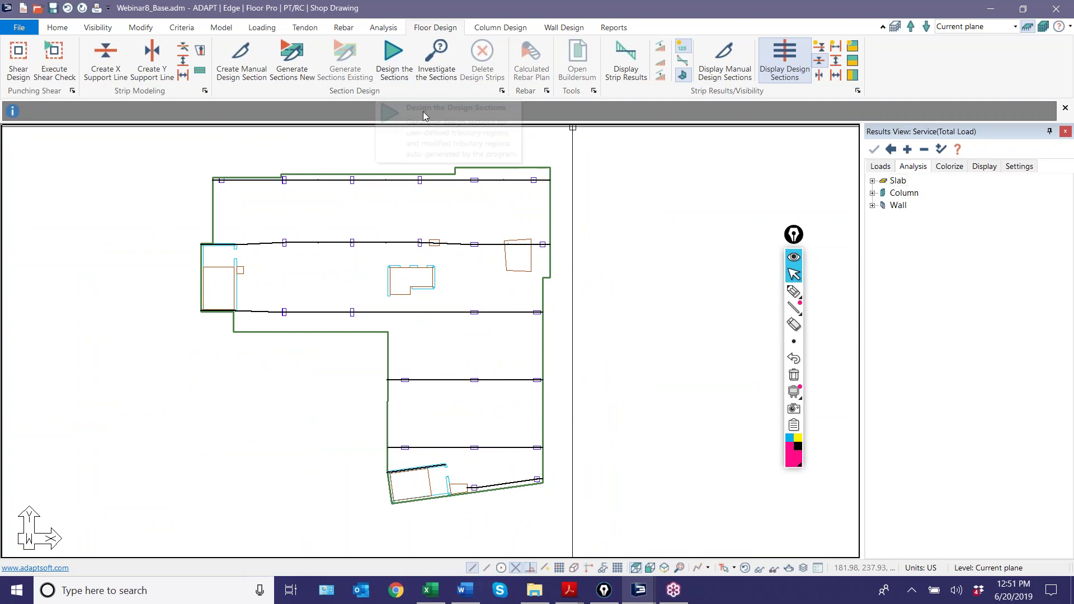
Display the Y-direction support lines and extend the second-to-last column line on the right to the upper slab edge.
middle_drag(570, 187, 599, 240)
click(817, 64)
scroll(526, 229, up, 6)
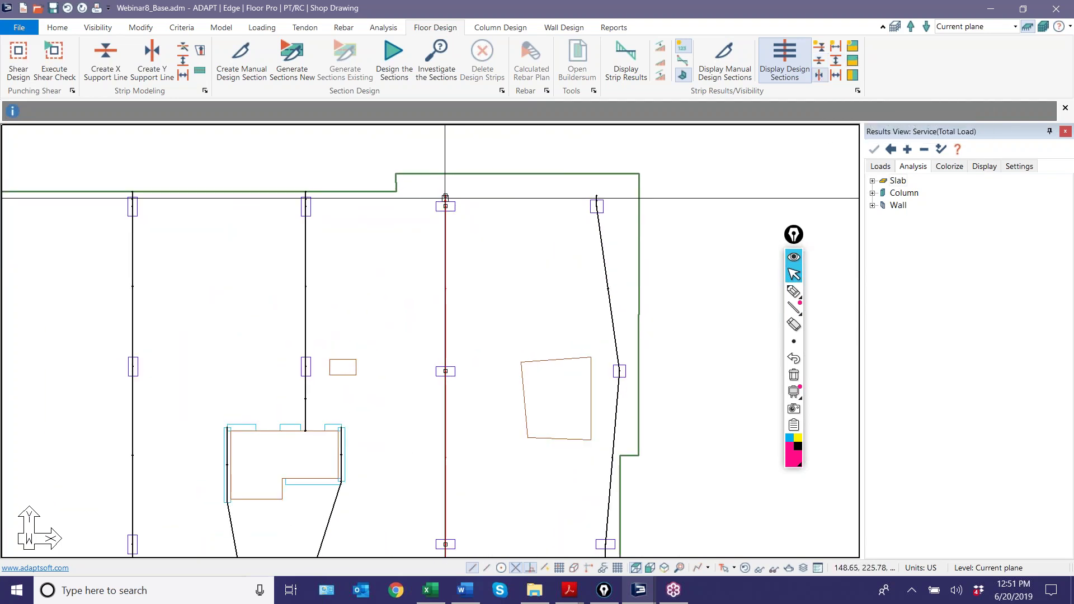
click(445, 174)
click(445, 187)
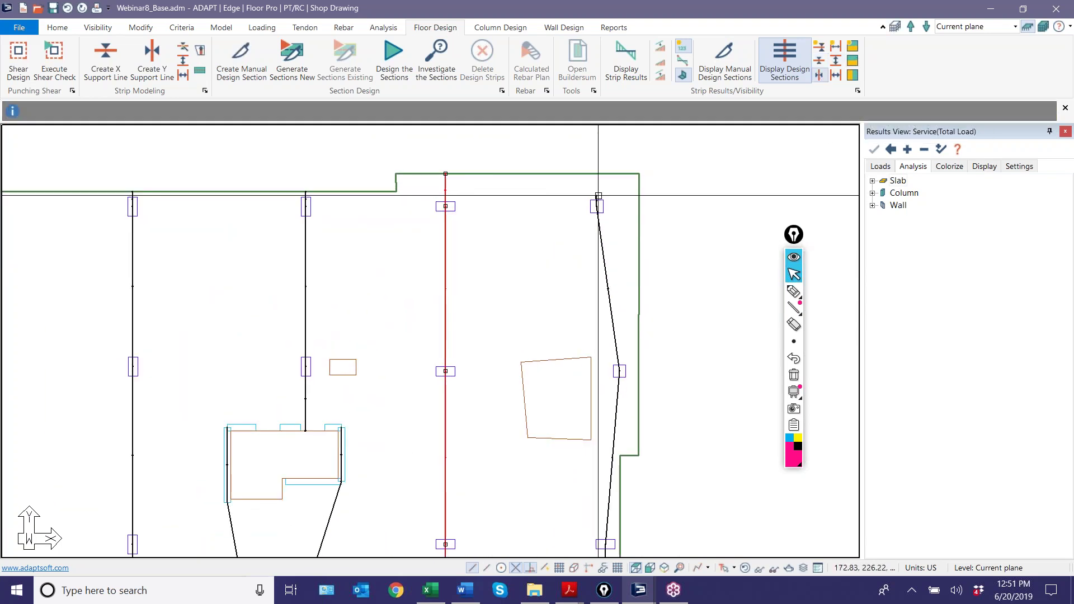
Extend the upper end of the outermost right Y-direction support line to the slab's top edge.
click(597, 195)
scroll(599, 189, down, 3)
click(599, 185)
click(578, 148)
scroll(563, 244, down, 2)
scroll(564, 244, down, 2)
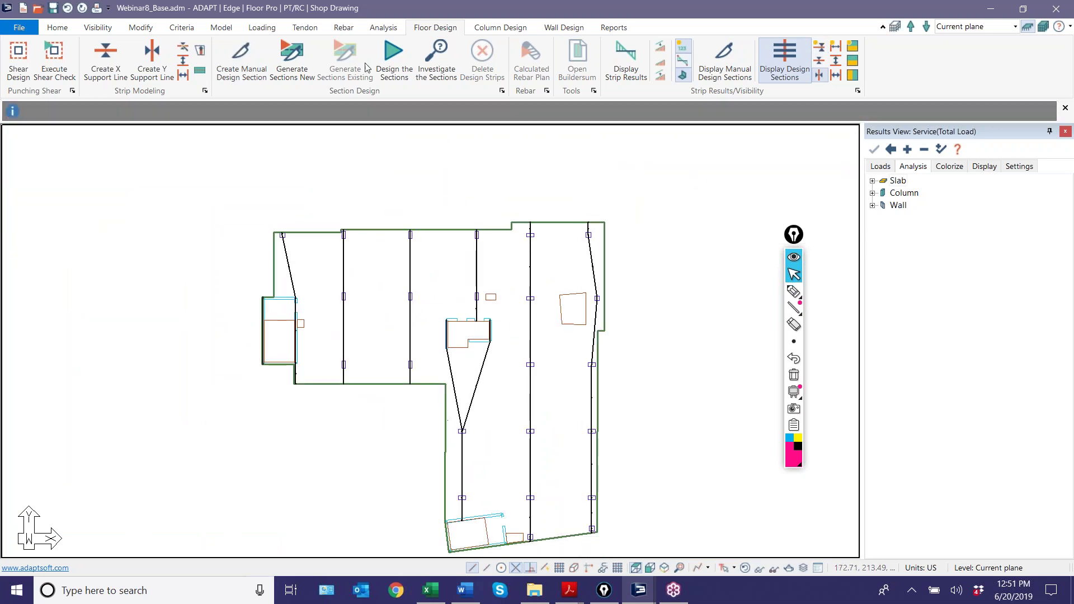
Generate new design sections from the support lines and display only the X-direction design strips.
click(292, 56)
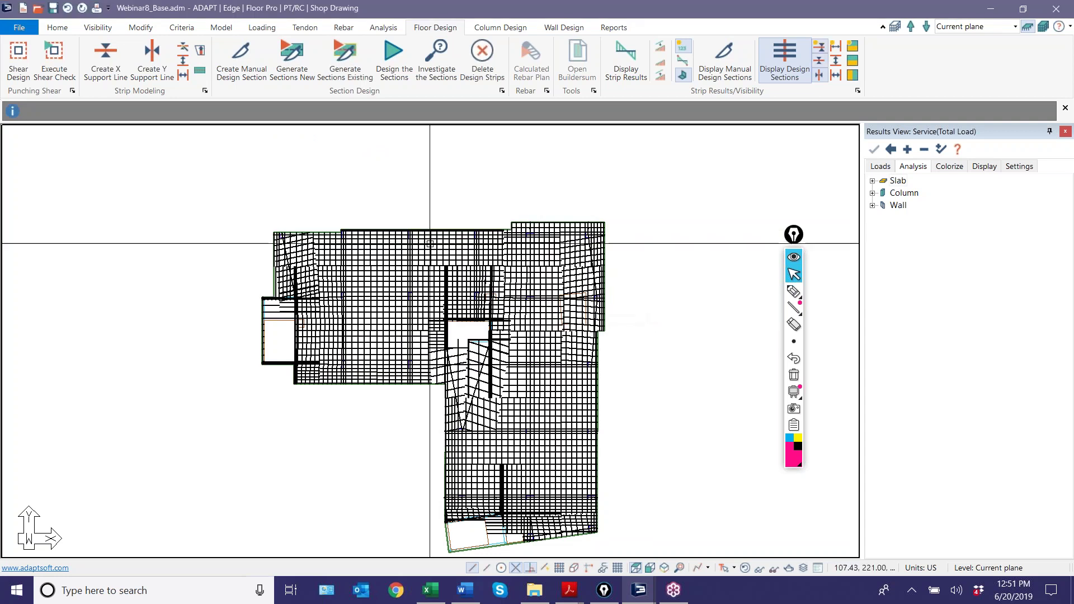
click(819, 49)
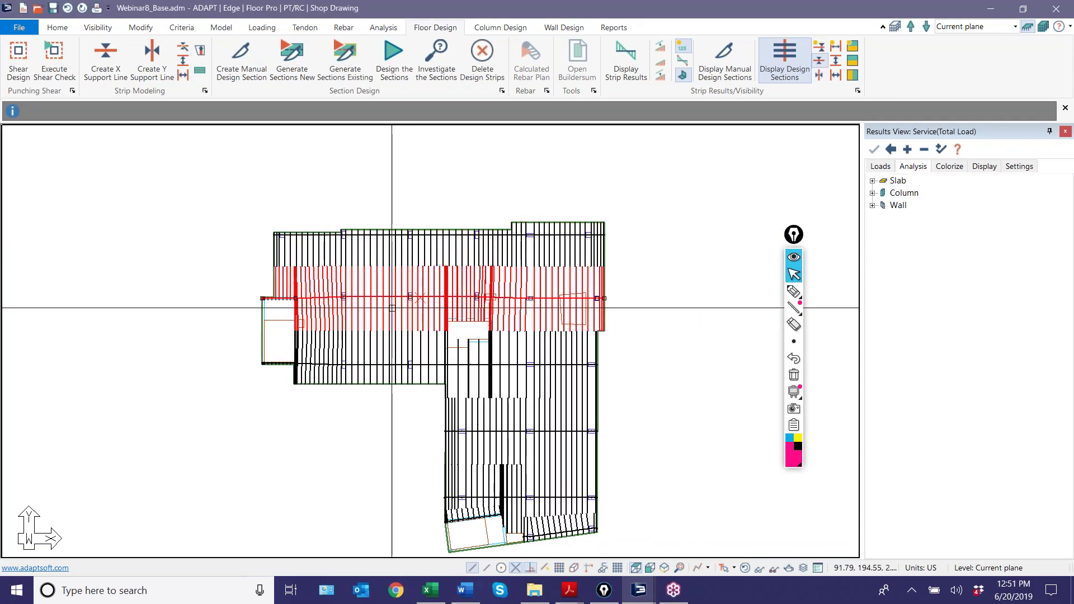
Display the Y-direction design strips and select the support line along the second-to-last column line.
click(818, 63)
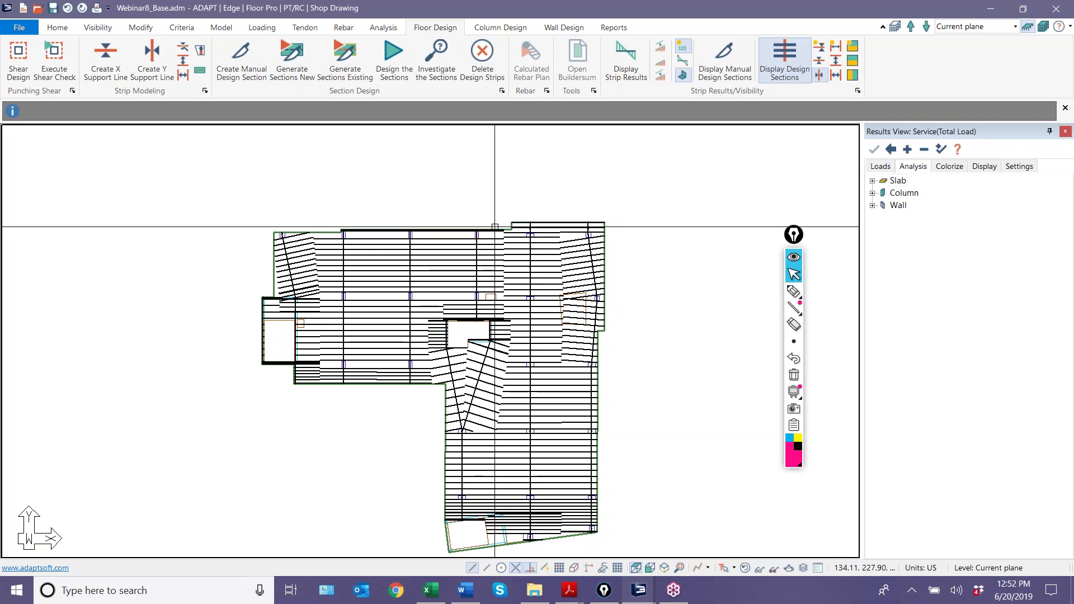
click(520, 270)
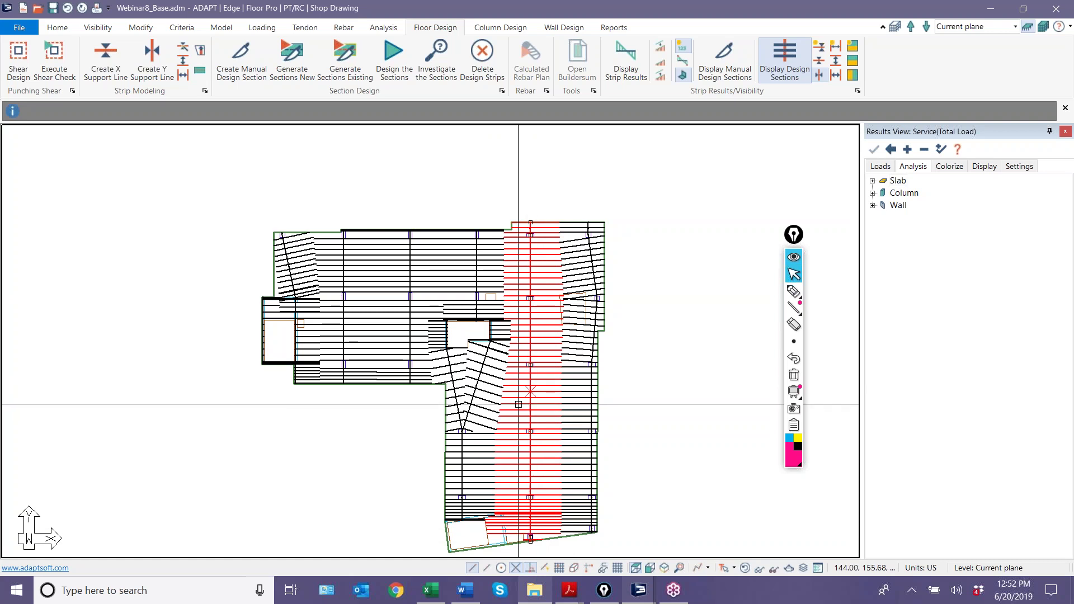
scroll(503, 537, up, 1)
Outline the span regions of the selected Y-direction strip with the annotation pen and clear the markings.
click(793, 291)
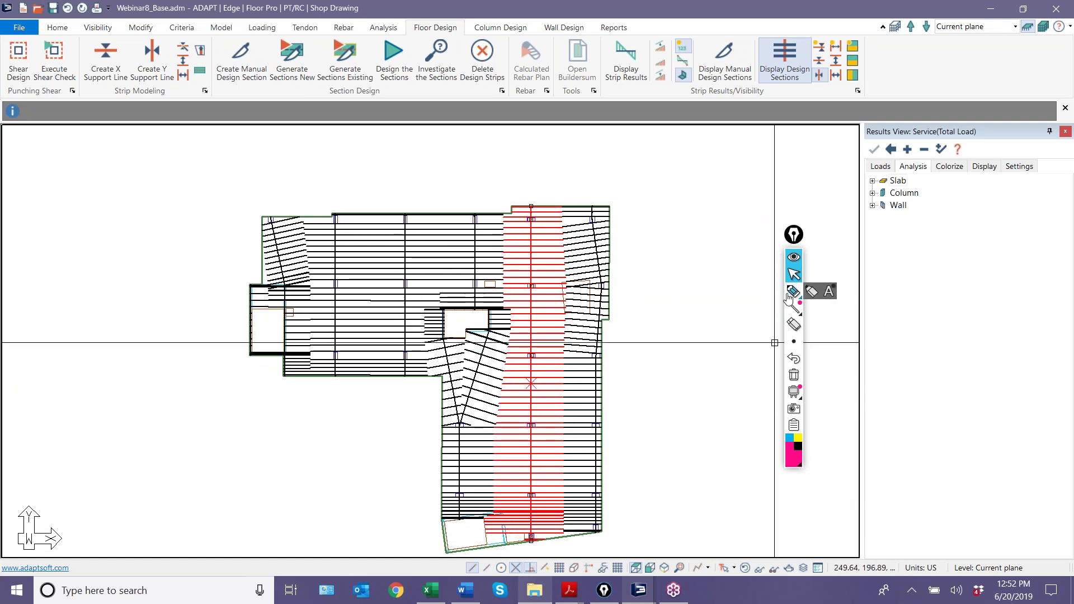
mouse_move(499, 506)
mouse_down()
mouse_move(490, 526)
mouse_move(579, 523)
mouse_move(519, 498)
mouse_move(498, 528)
mouse_move(503, 541)
mouse_move(585, 534)
mouse_move(484, 512)
mouse_move(493, 448)
mouse_move(562, 437)
mouse_move(558, 506)
mouse_up()
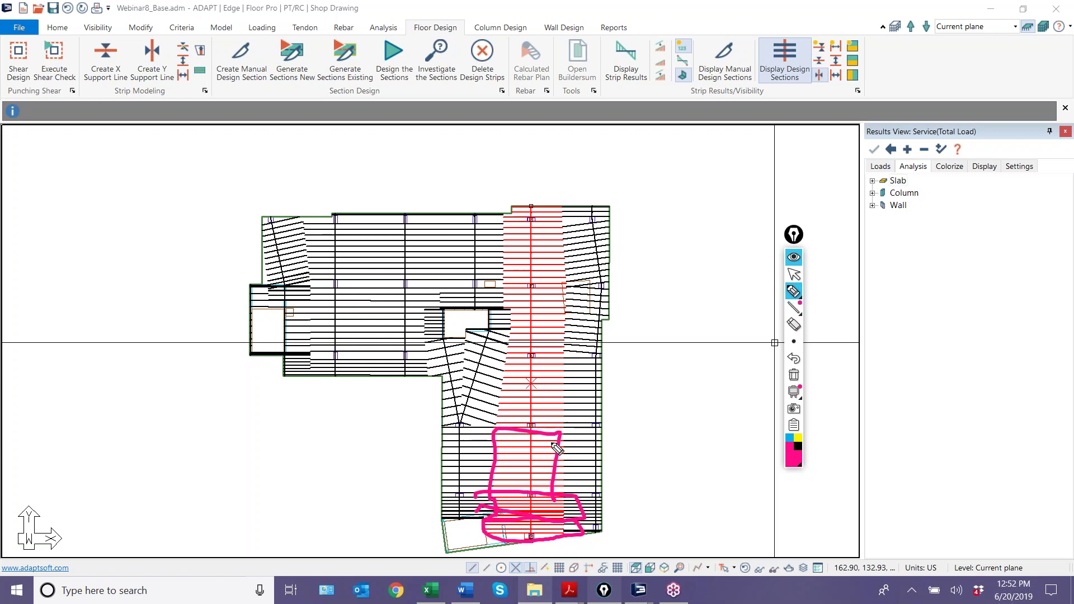
drag(511, 342, 507, 428)
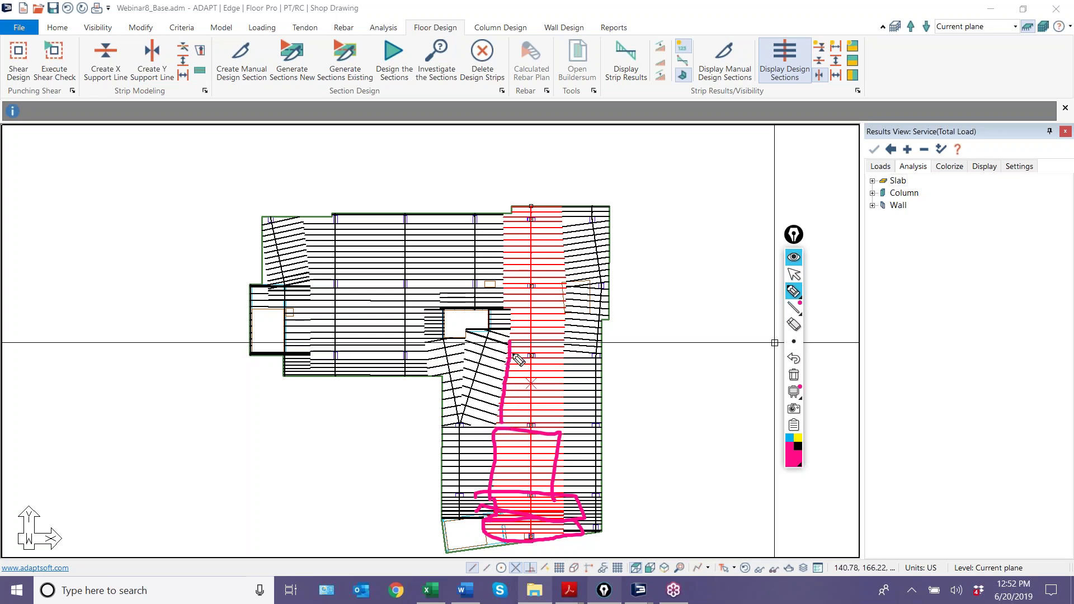
mouse_move(510, 341)
mouse_down()
mouse_move(566, 340)
mouse_move(557, 428)
mouse_move(520, 427)
mouse_up()
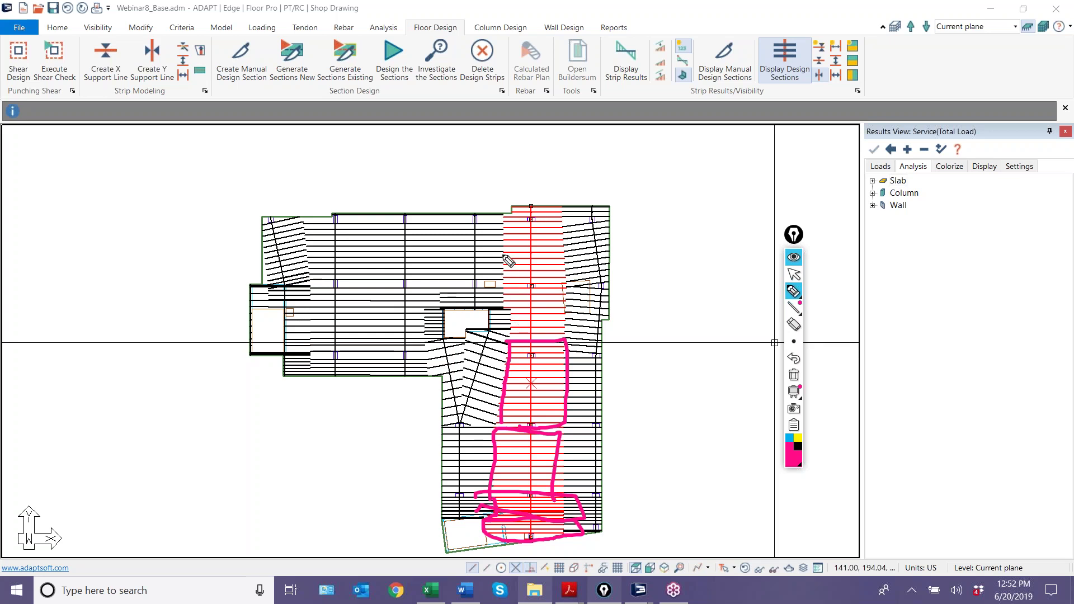
drag(507, 340, 510, 233)
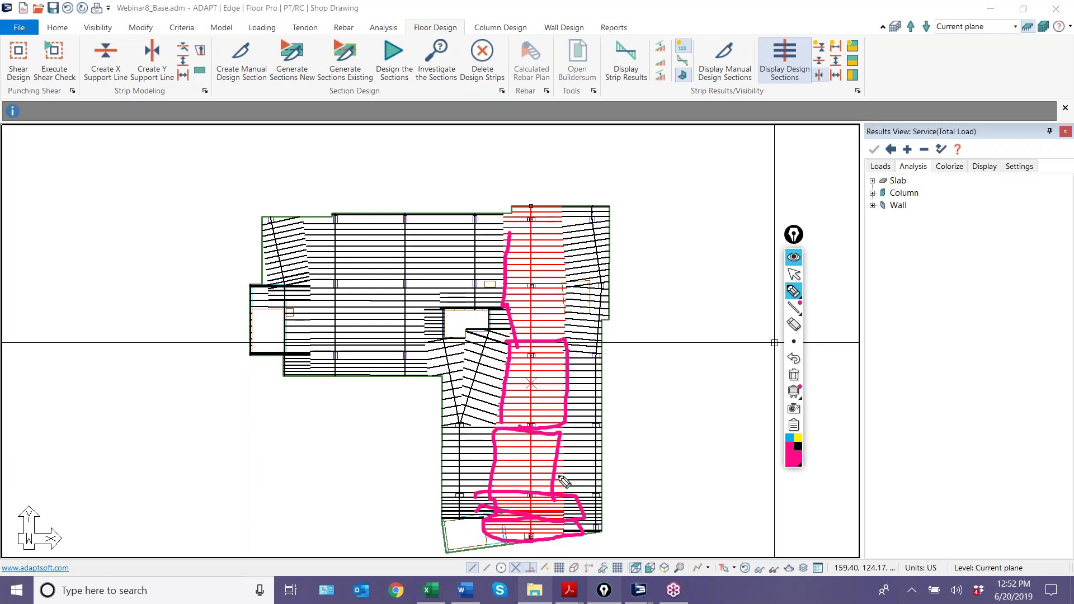
click(793, 274)
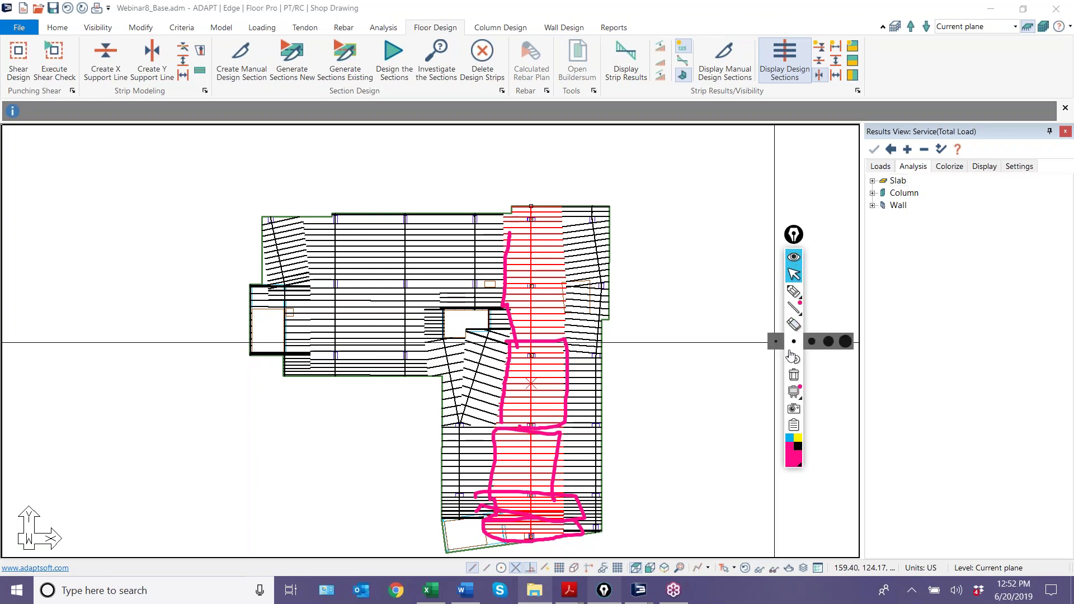
click(793, 375)
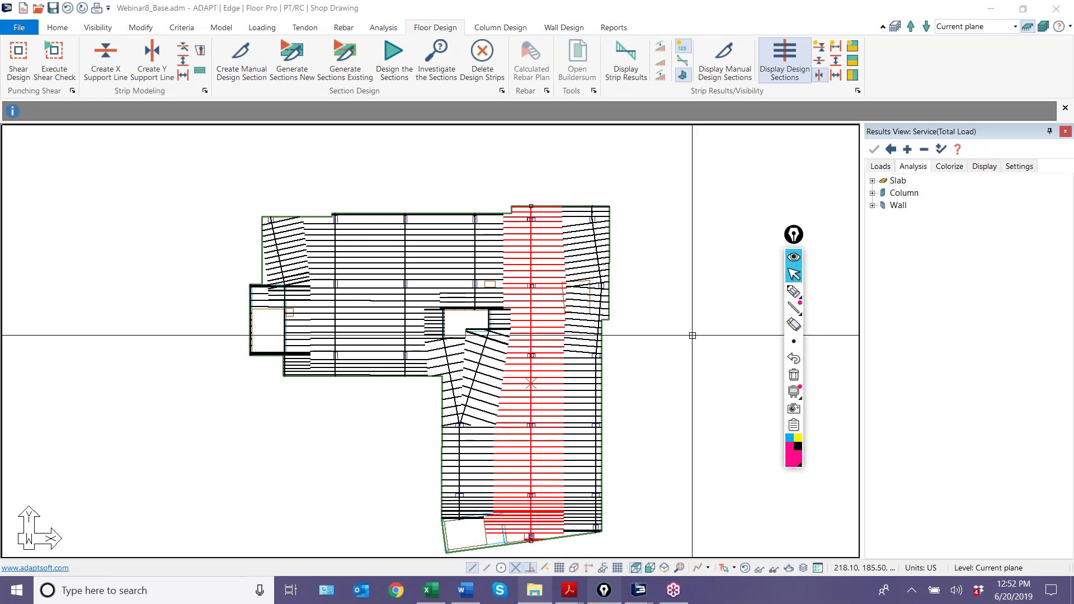
Examine the design sections near the lower slab edge in the second-to-last Y-direction support line's properties, then review the whole strip.
scroll(520, 545, up, 2)
scroll(519, 546, up, 2)
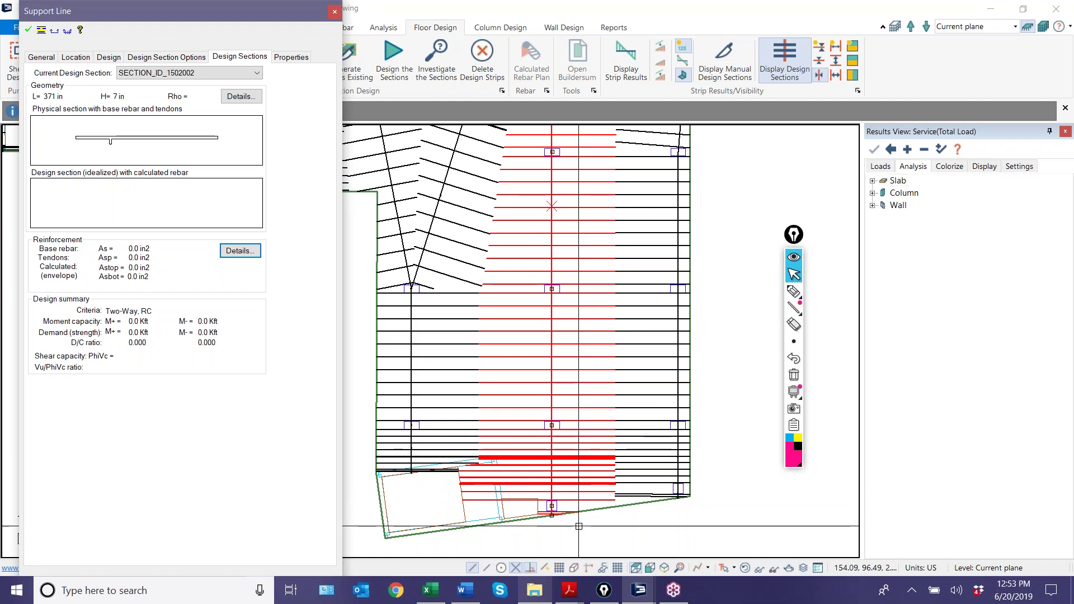
key(Escape)
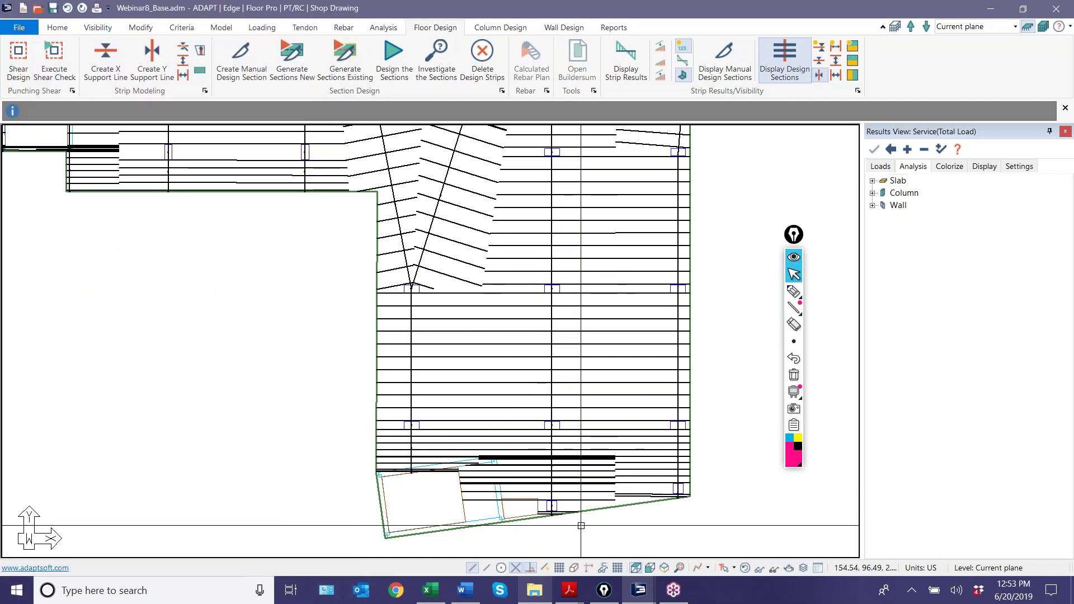
scroll(582, 526, down, 3)
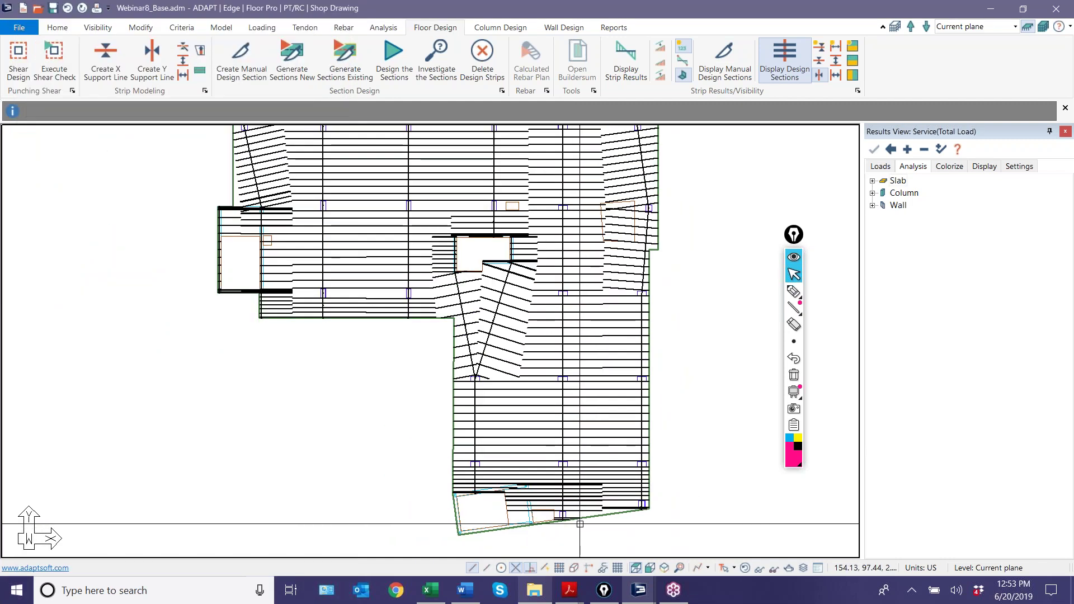
click(549, 482)
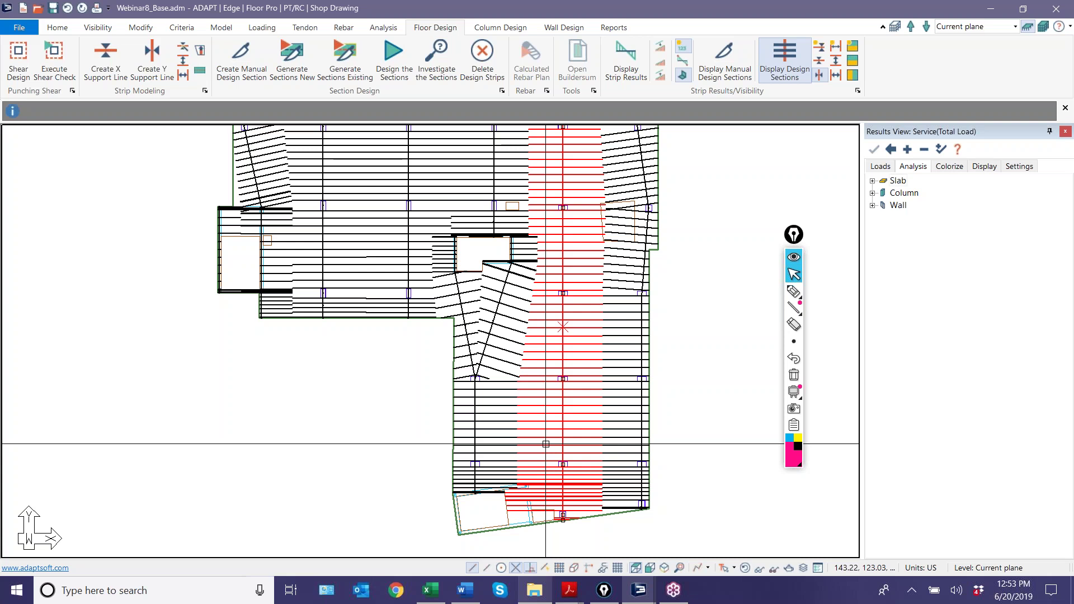
scroll(539, 523, down, 2)
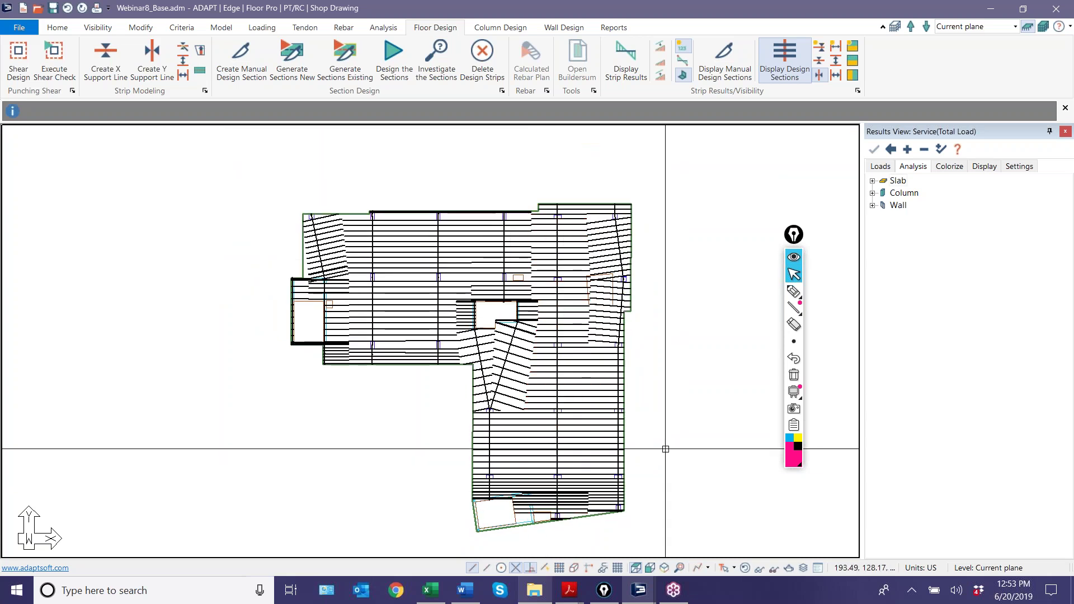
Start mapping banded tendons along the Y-direction support line on the second-to-last column line.
click(305, 28)
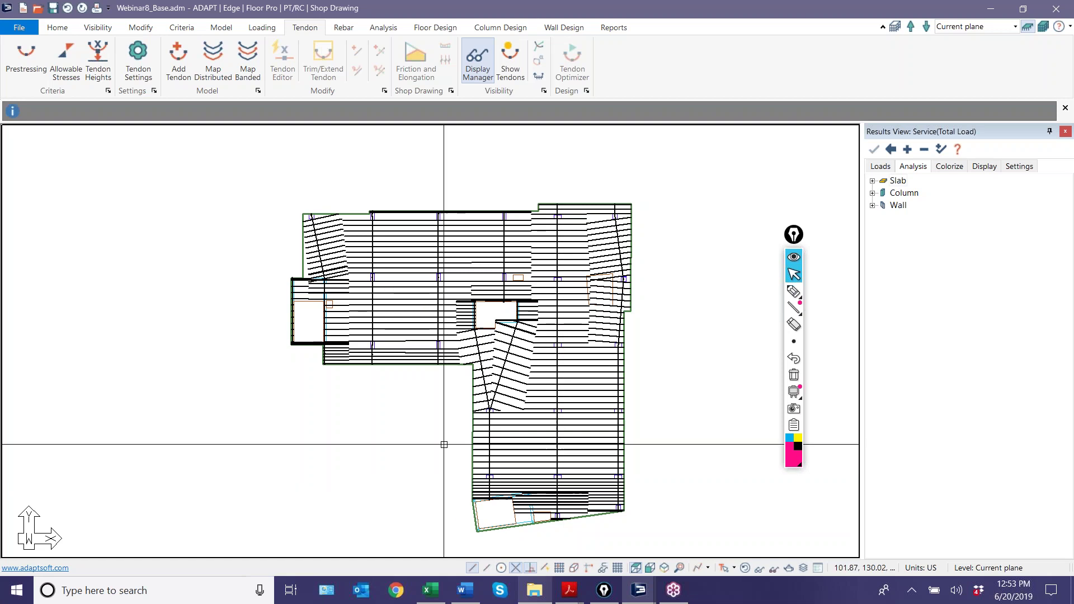
scroll(547, 376, up, 2)
click(554, 372)
scroll(560, 375, down, 1)
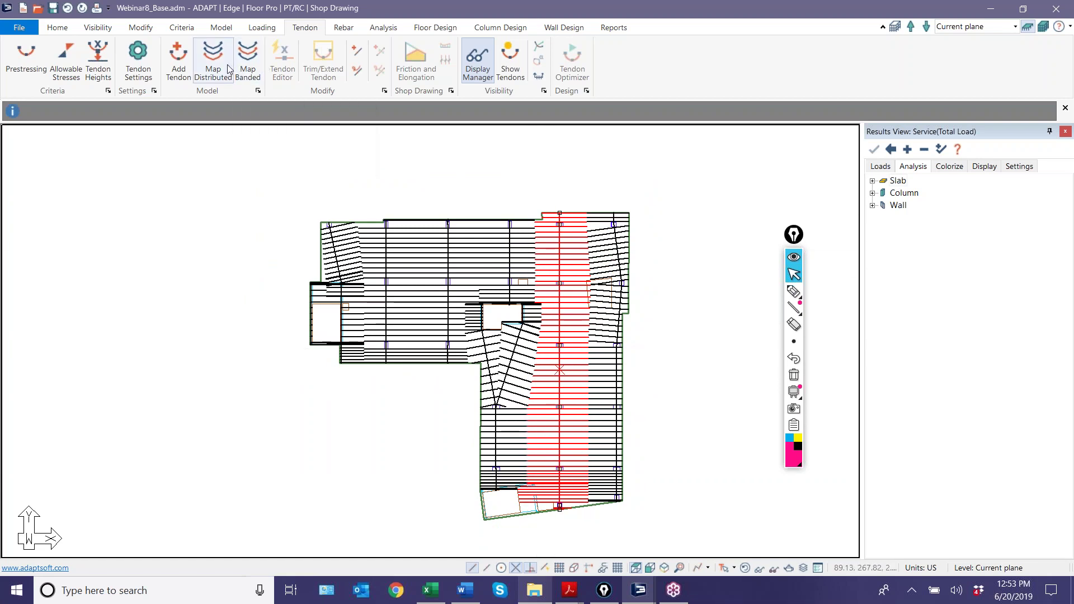
click(246, 56)
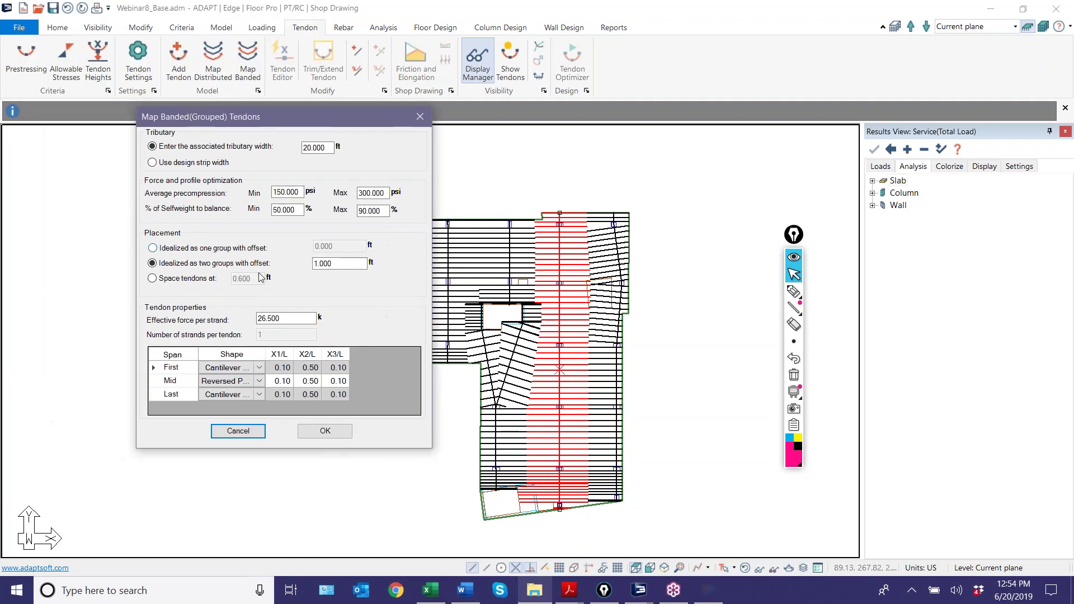
Set the banded mapping to use the design strip width with average precompression from 125 to 300 psi.
click(157, 165)
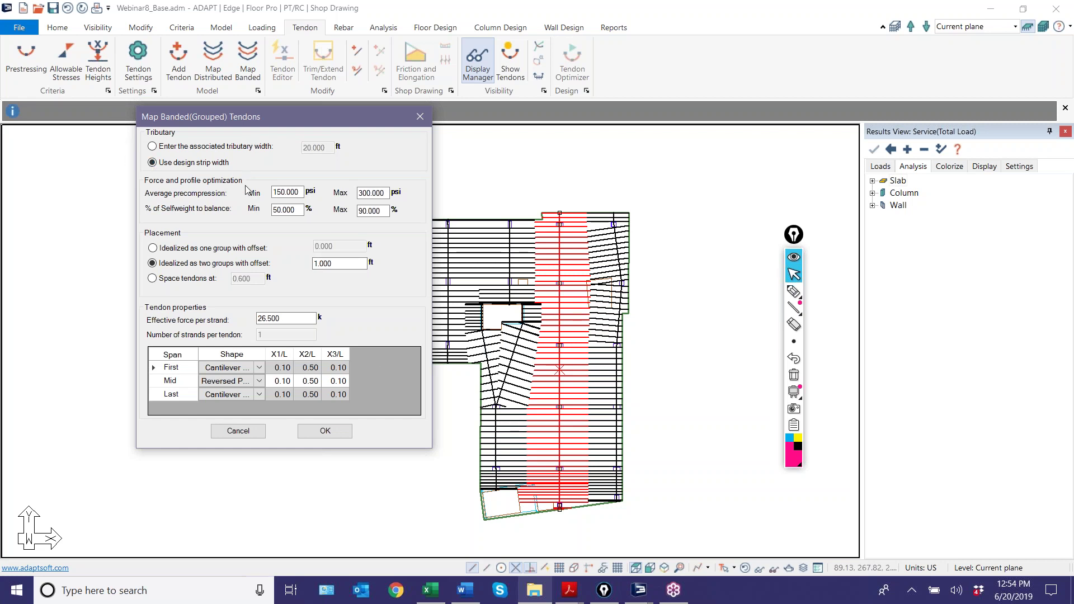
double_click(293, 193)
text(125)
key(Tab)
text(300)
key(Tab)
key(Tab)
click(1033, 348)
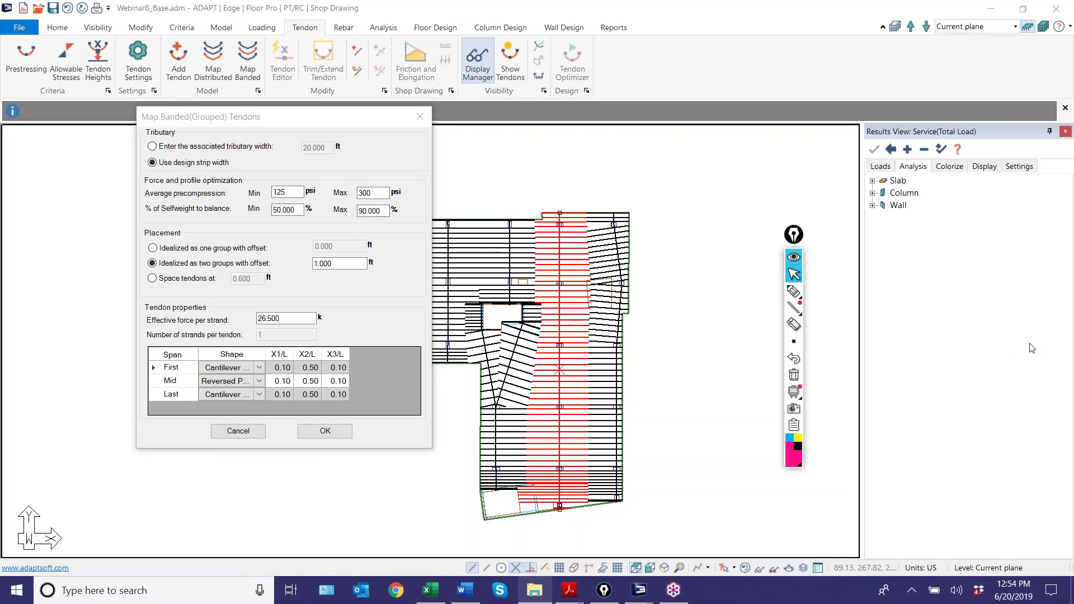
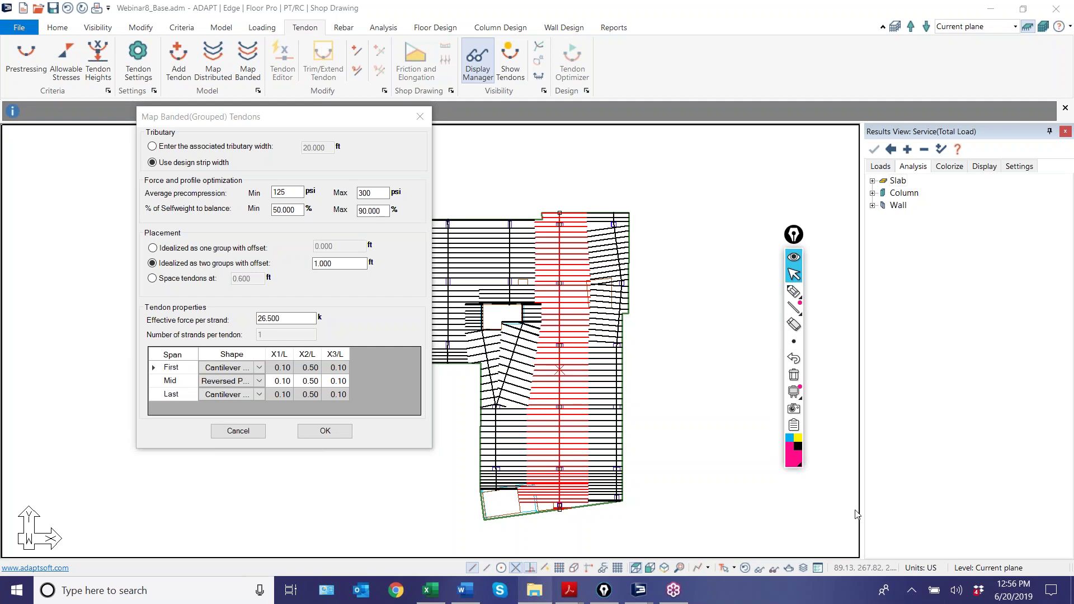
click(748, 531)
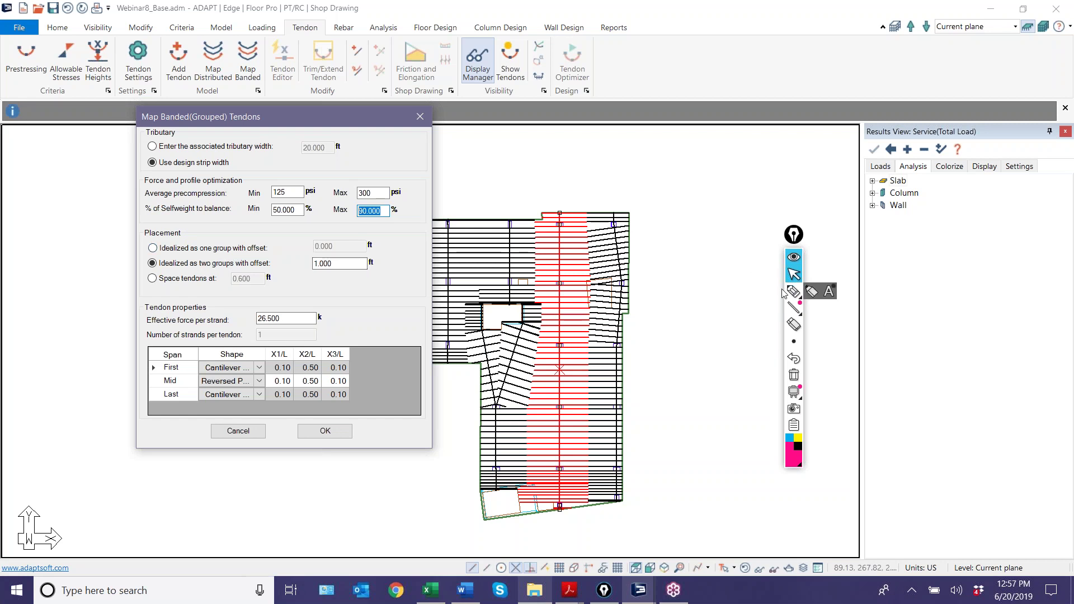
Choose tendon spacing at 0.600 ft, illustrate it with short pen strokes across the strip and clear the markings.
click(152, 278)
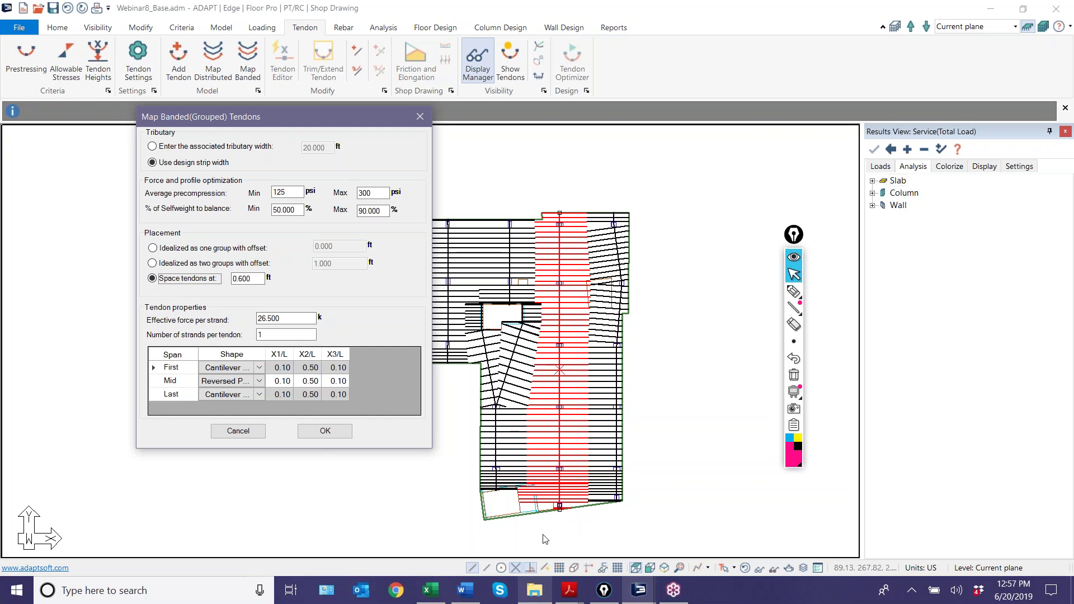
click(793, 291)
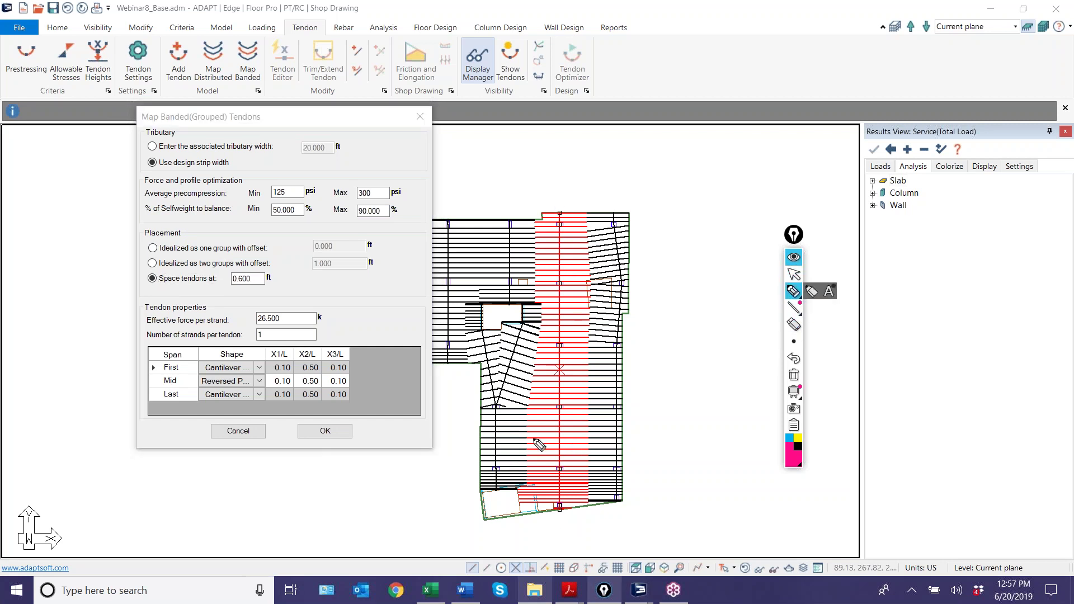
mouse_move(543, 445)
mouse_down()
mouse_move(549, 431)
mouse_move(547, 442)
mouse_move(584, 432)
mouse_up()
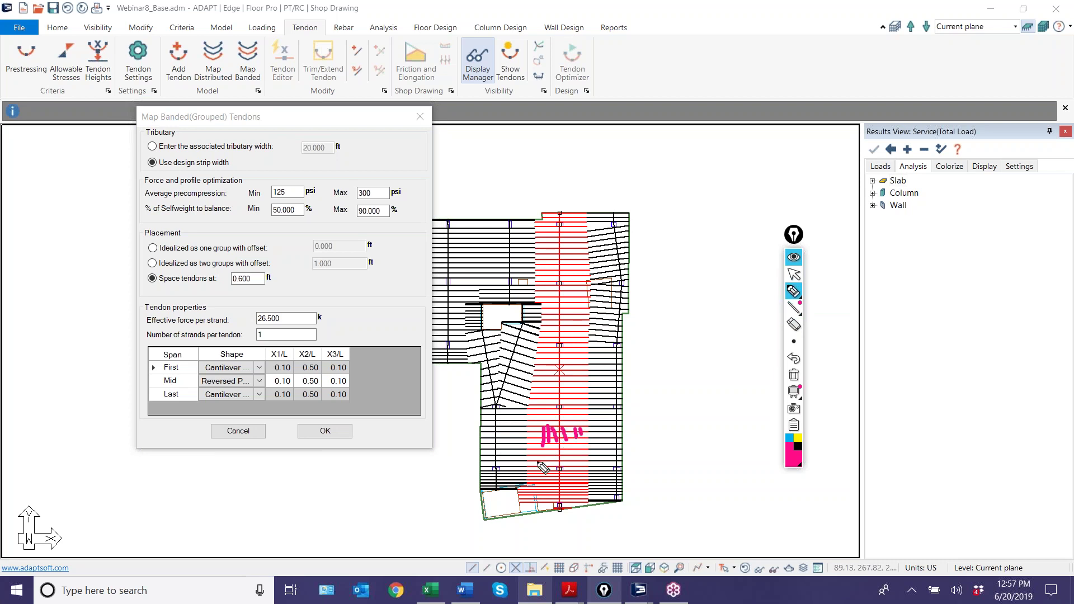
click(793, 376)
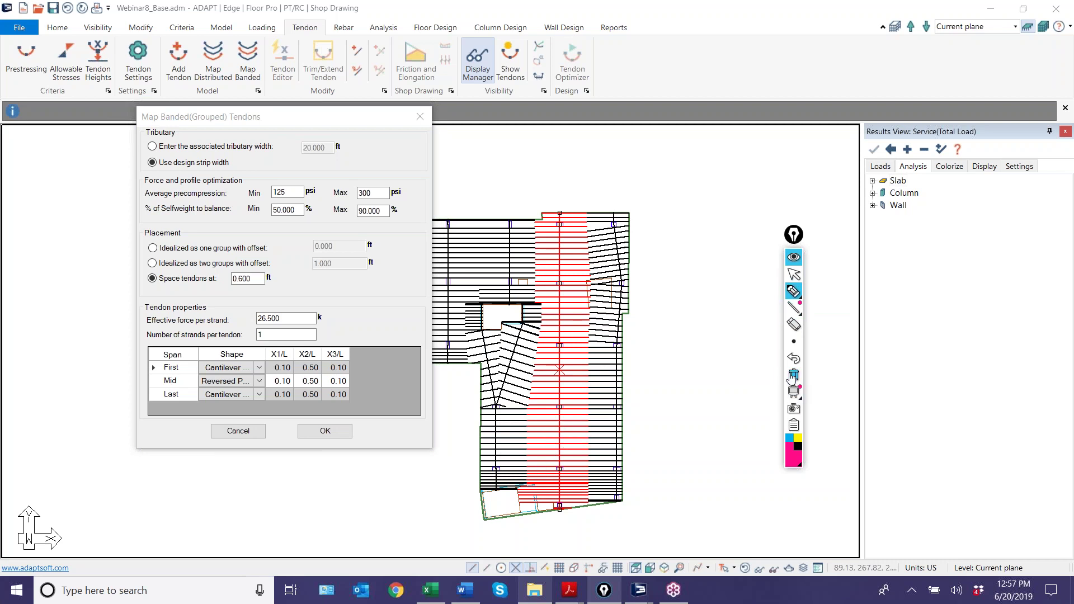
click(794, 274)
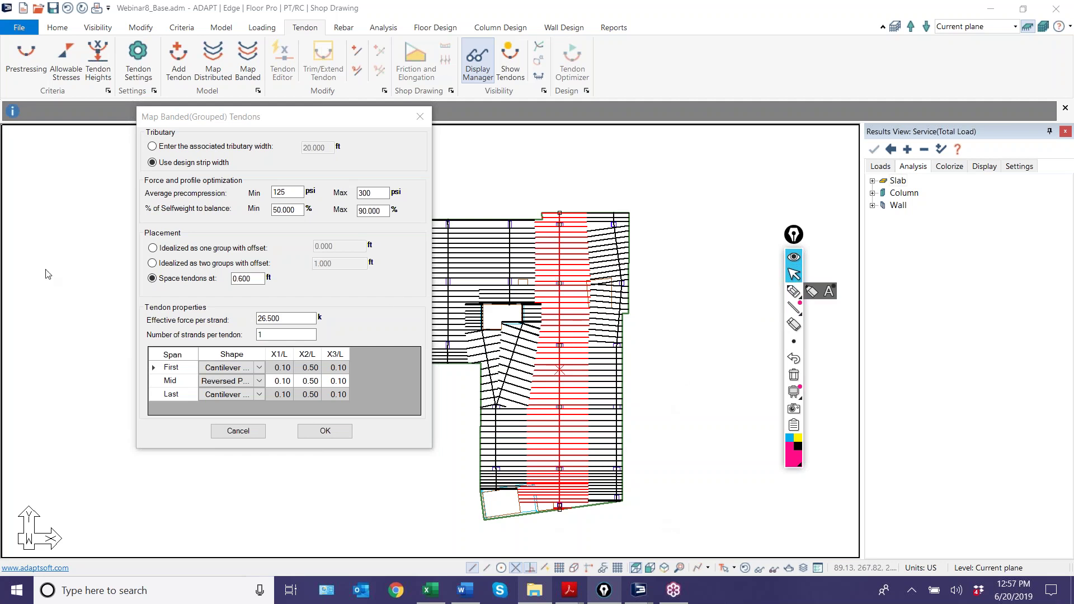
Try the one-group placement with 0.000 ft offset and two-group placement with 1.000 ft offset, then cancel the banded mapping.
click(153, 248)
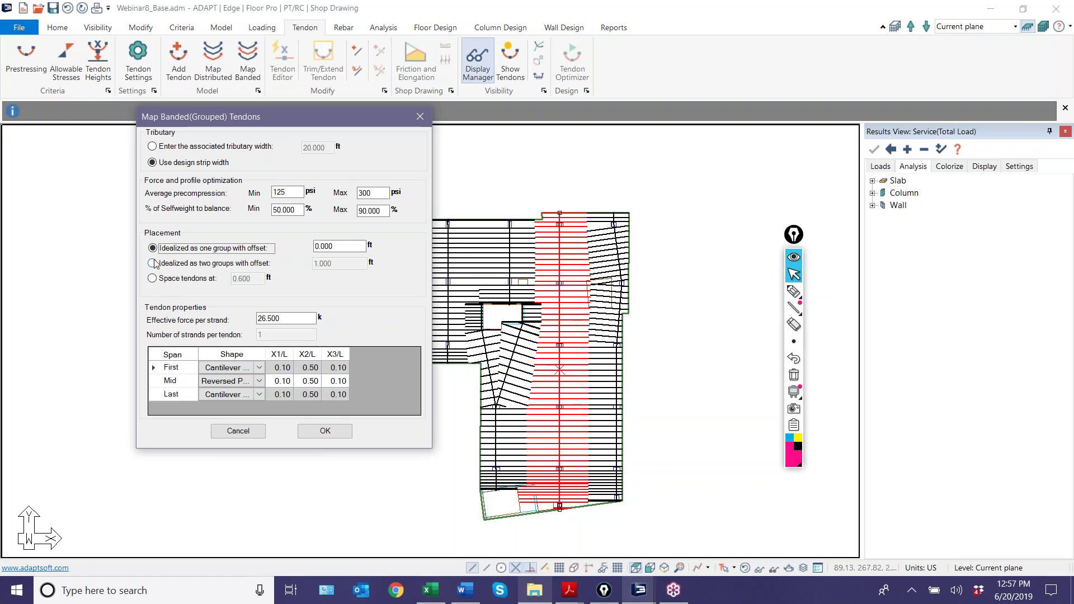
click(152, 263)
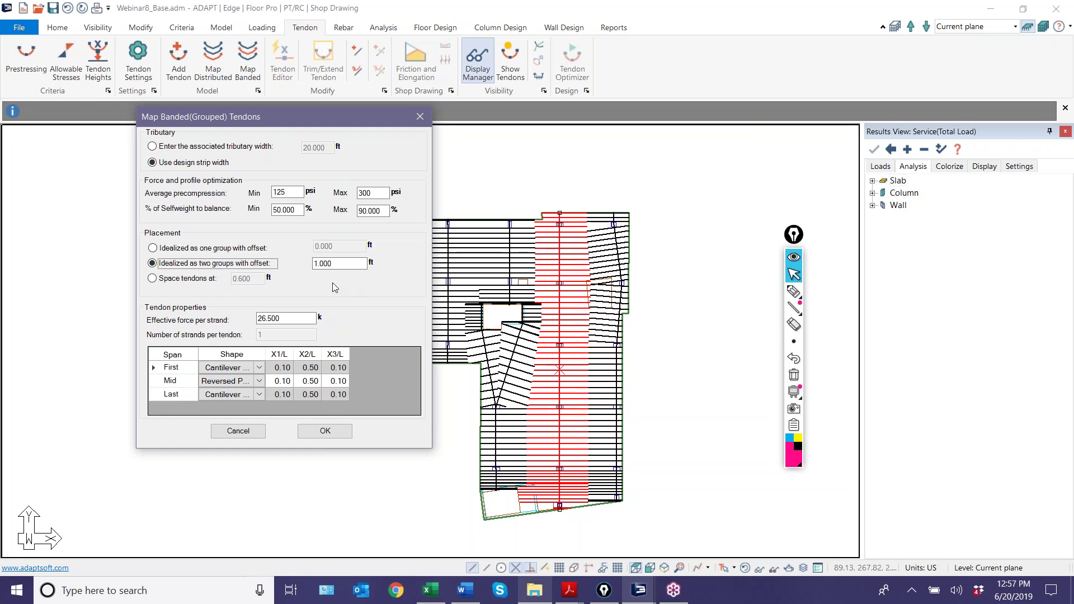
click(189, 249)
key(Tab)
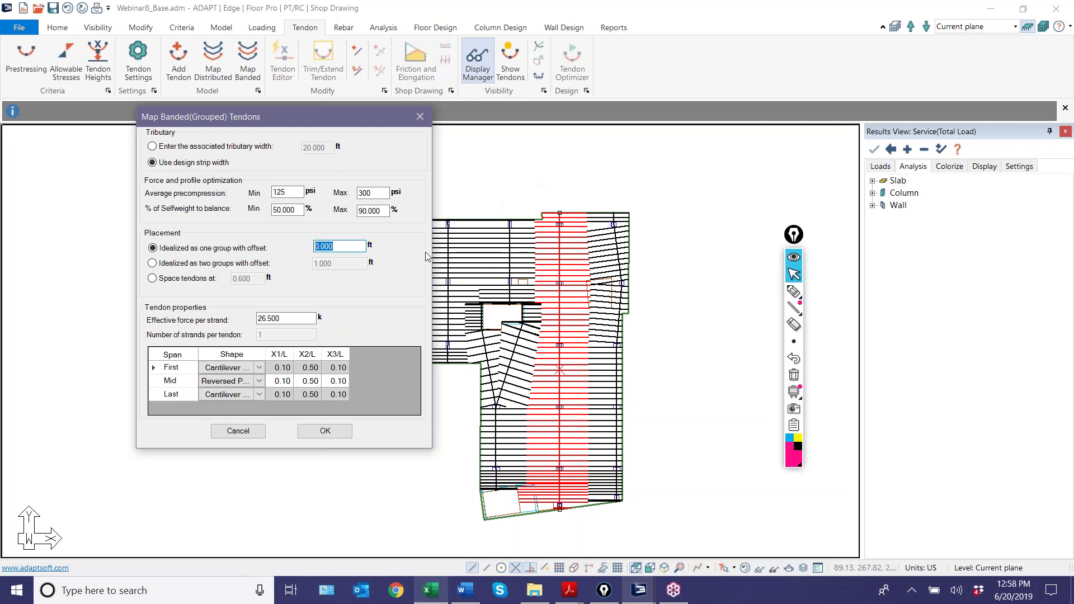
click(187, 266)
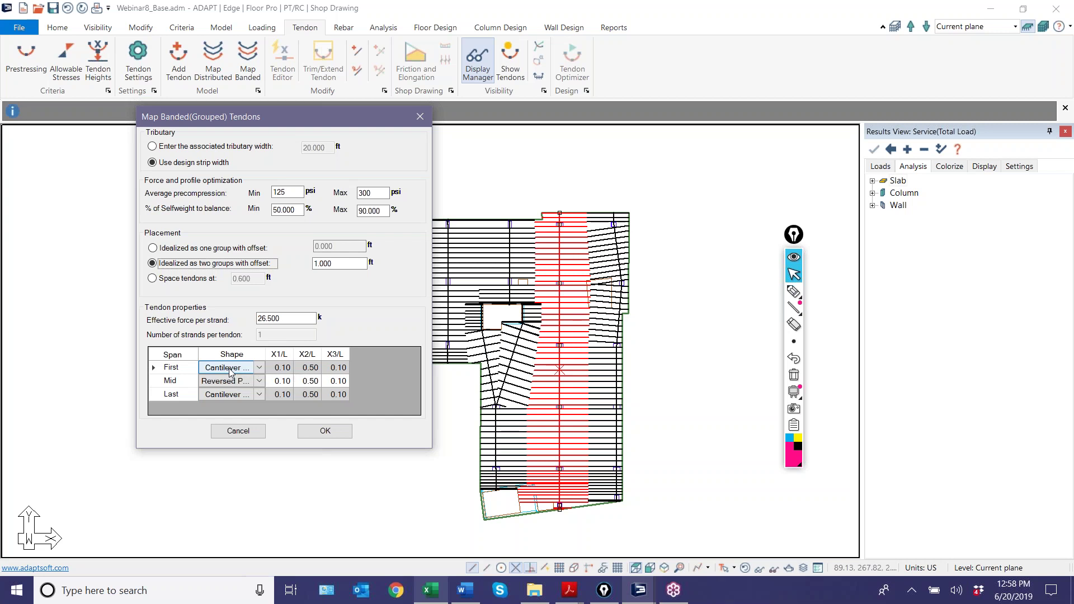
click(241, 431)
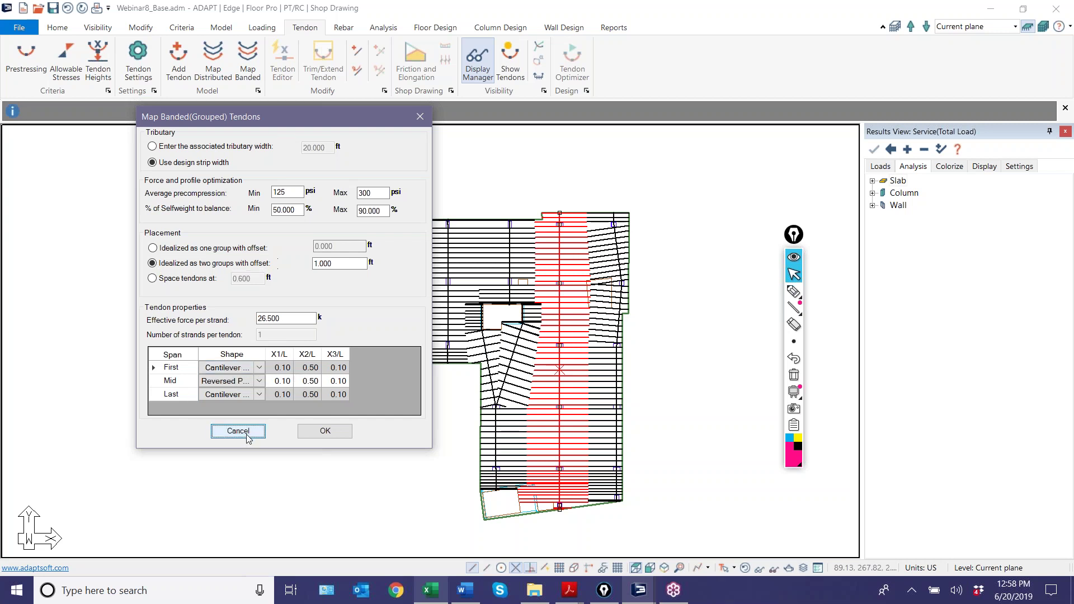
Reselect the Y-direction support line on the second-to-last column line and examine its lower end at the slab edge.
scroll(539, 514, up, 6)
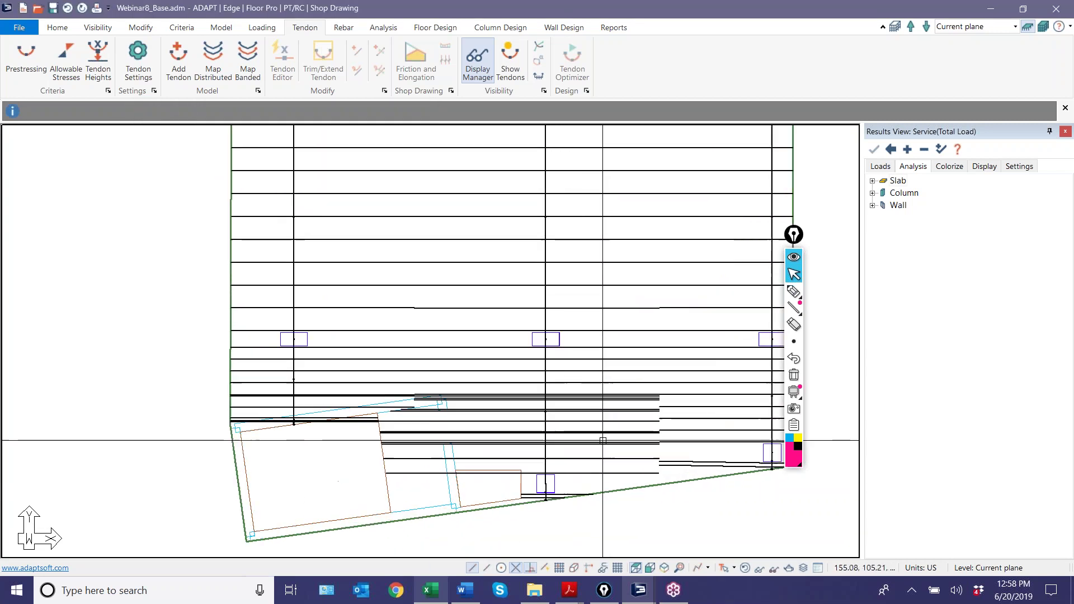
scroll(597, 444, up, 4)
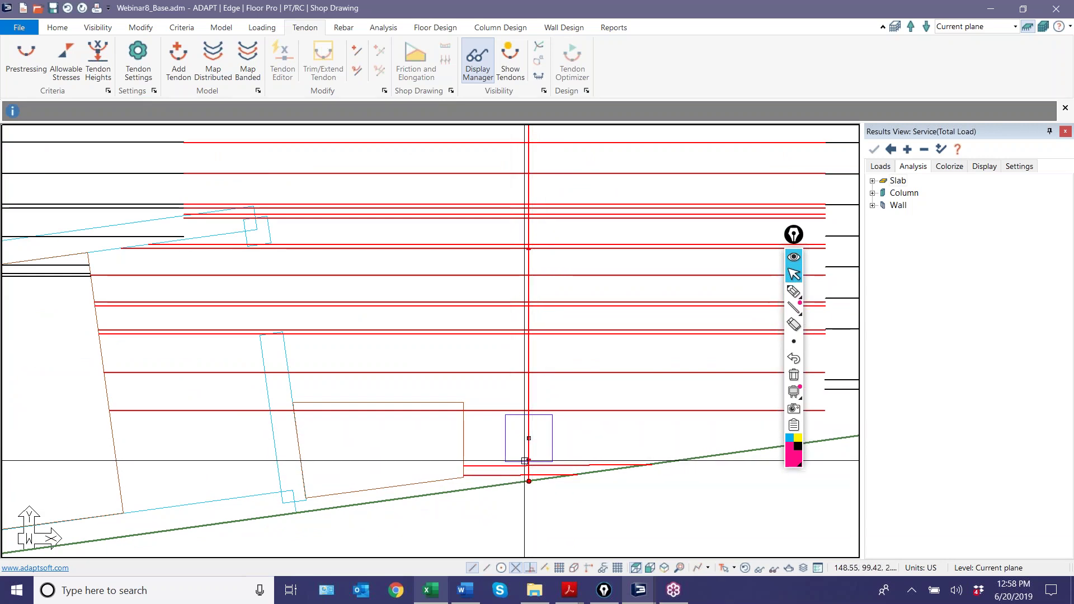
scroll(517, 461, down, 3)
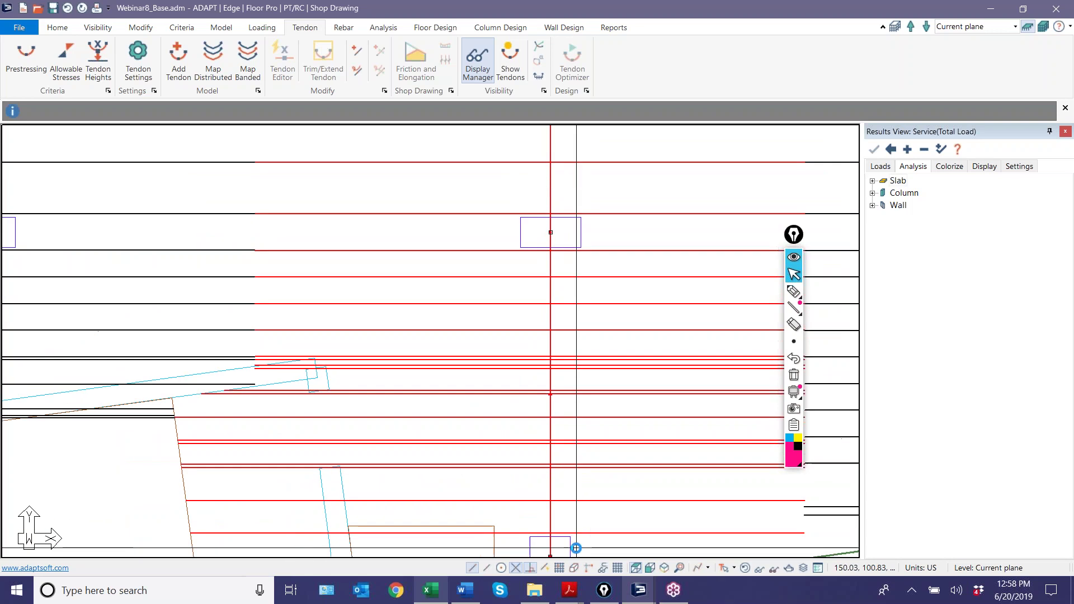
scroll(564, 525, down, 4)
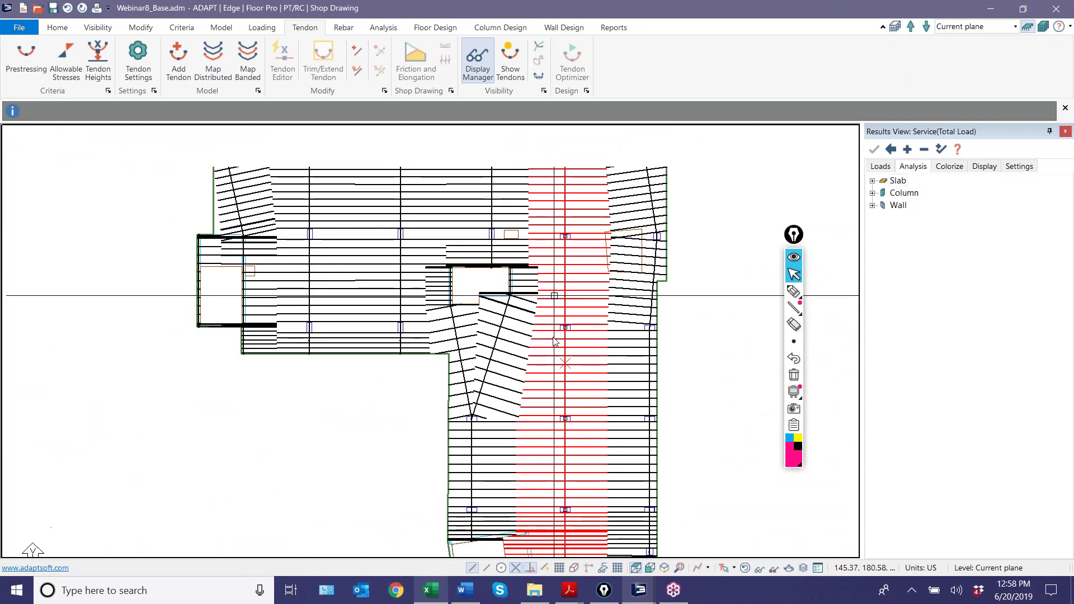
Map banded tendons along the support line as two groups with 1.000 ft offset, using Reversed Parabola shapes for the first and last spans.
scroll(558, 291, up, 5)
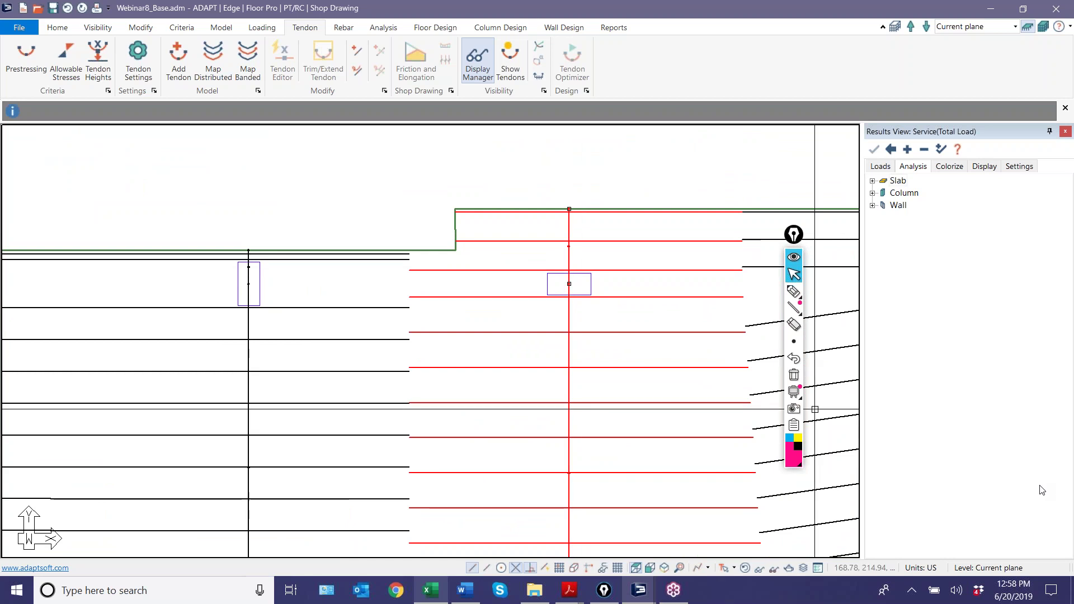
scroll(666, 254, down, 1)
scroll(522, 180, down, 5)
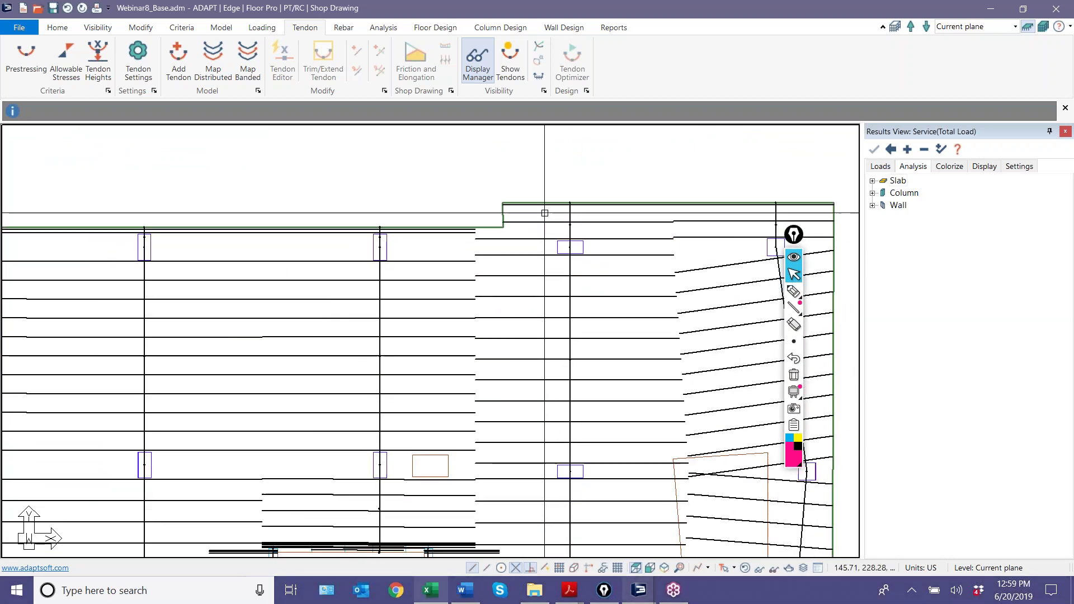
click(248, 61)
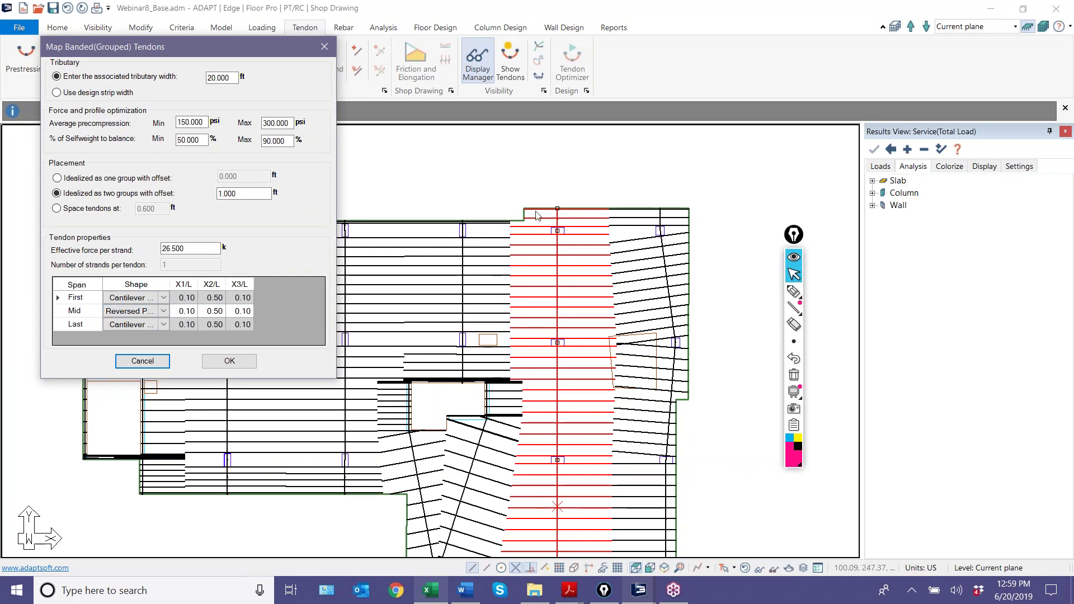
click(165, 298)
click(151, 310)
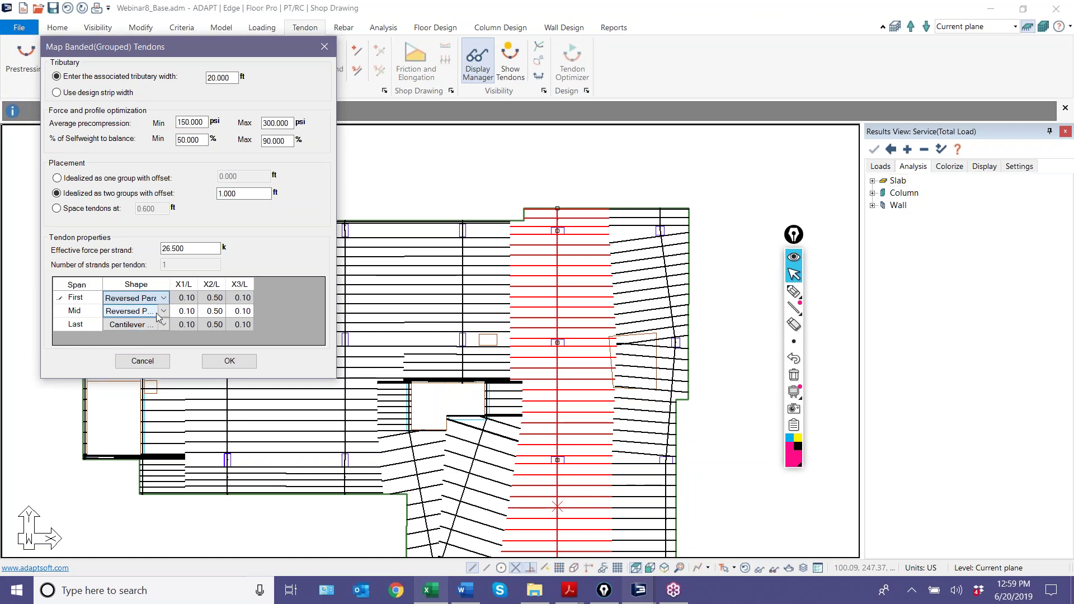
click(162, 324)
click(164, 325)
click(134, 337)
click(225, 361)
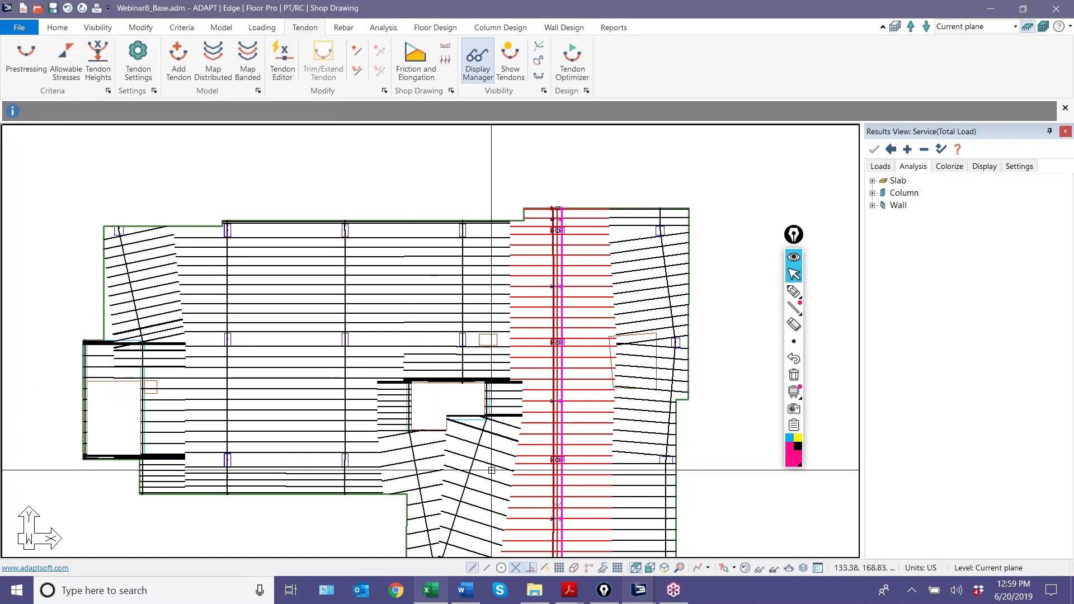
Hide the effective force labels on the mapped tendons.
scroll(541, 332, down, 3)
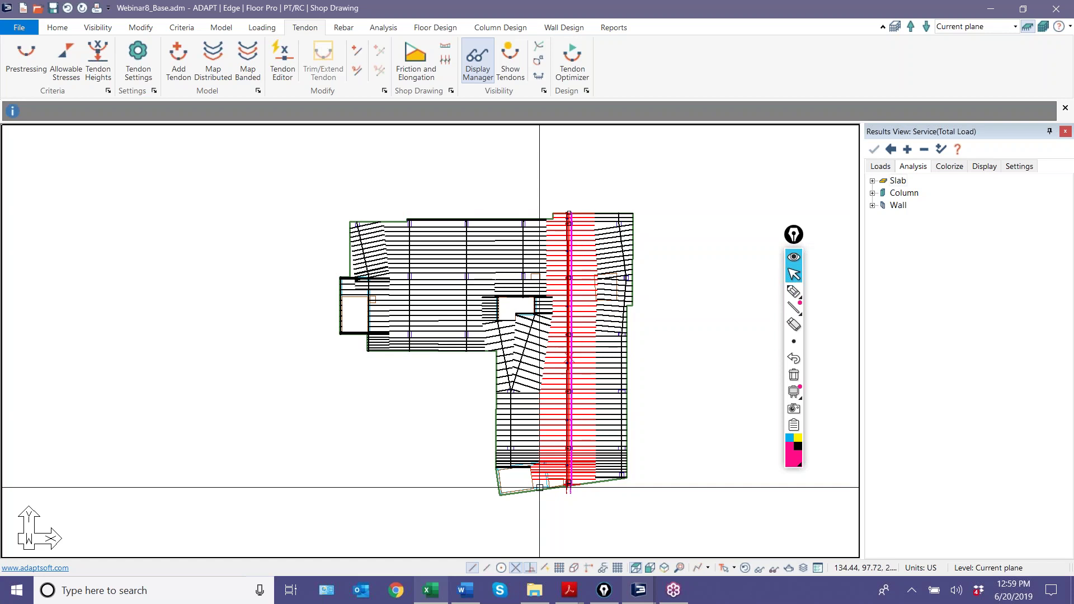
scroll(573, 504, up, 2)
scroll(573, 504, up, 5)
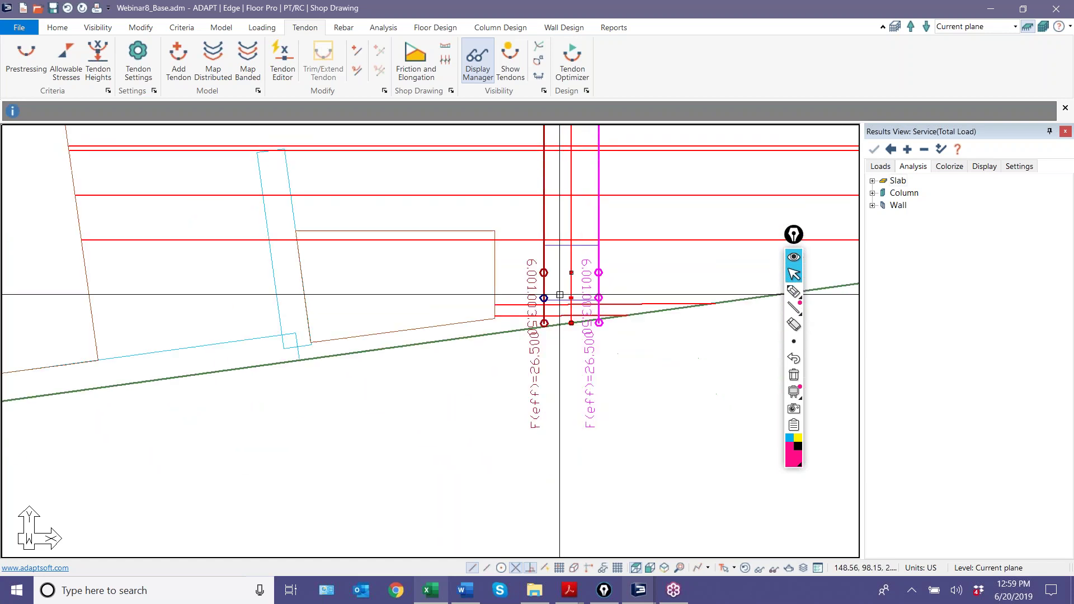
click(470, 60)
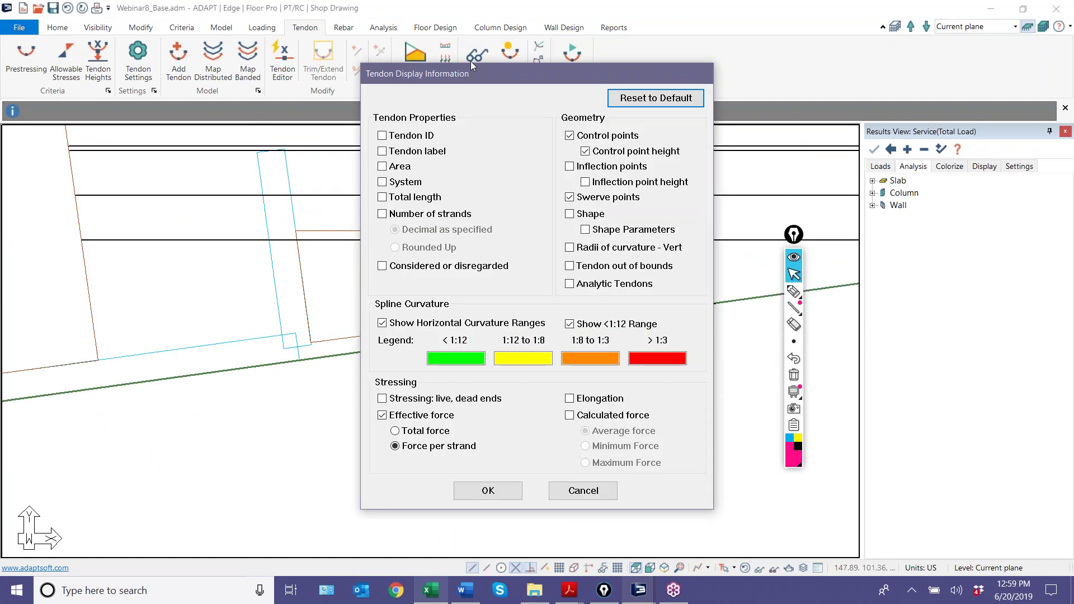
click(383, 416)
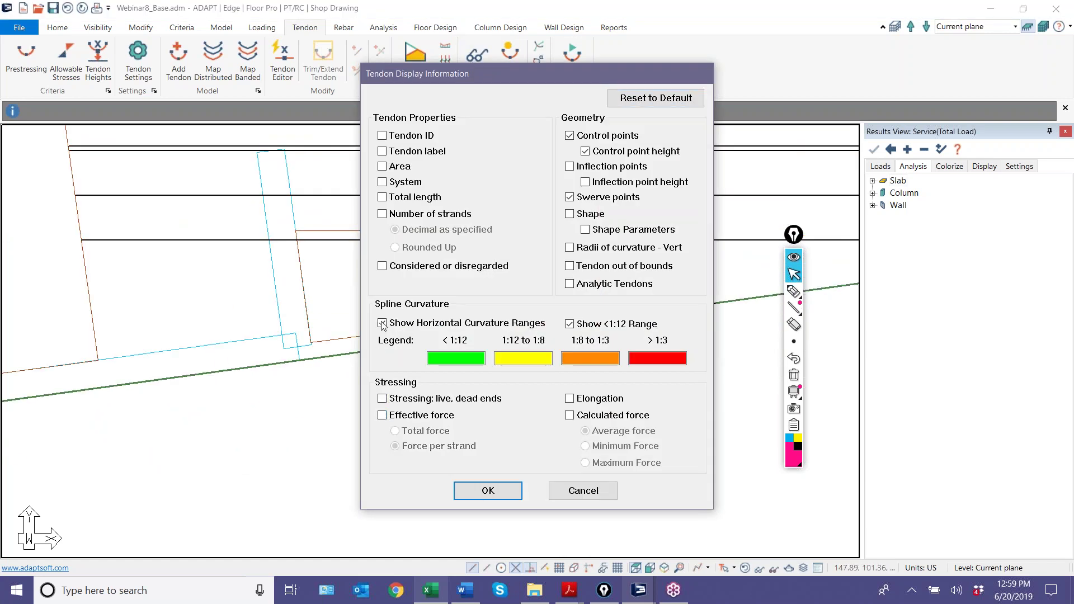
click(482, 491)
Examine the control point heights of the two tendon groups at the slab's lower and upper edges.
scroll(578, 486, down, 3)
scroll(578, 492, down, 2)
scroll(585, 503, up, 5)
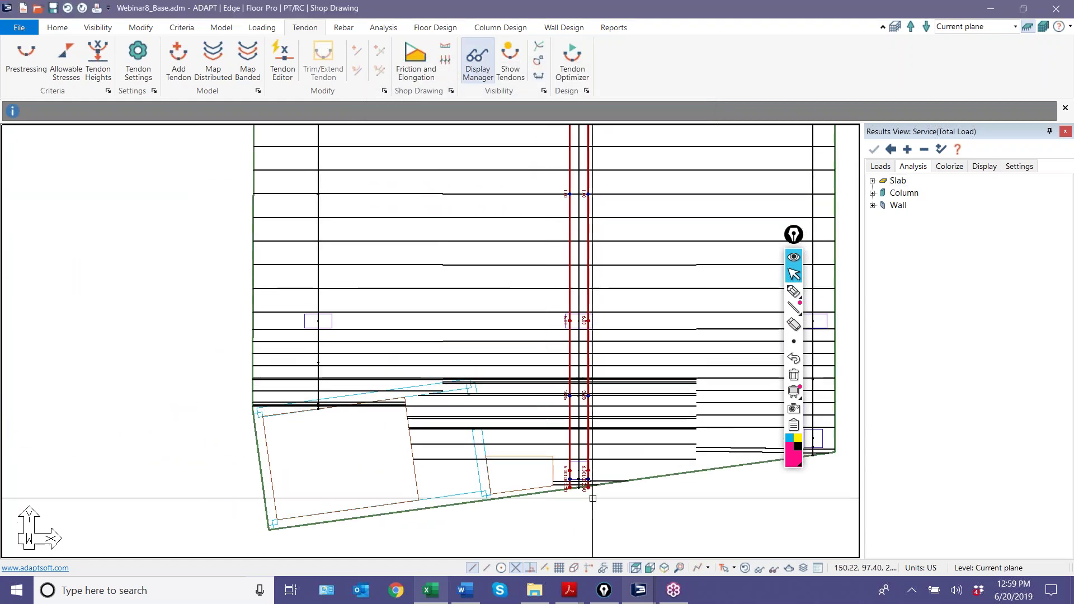
scroll(592, 517, down, 6)
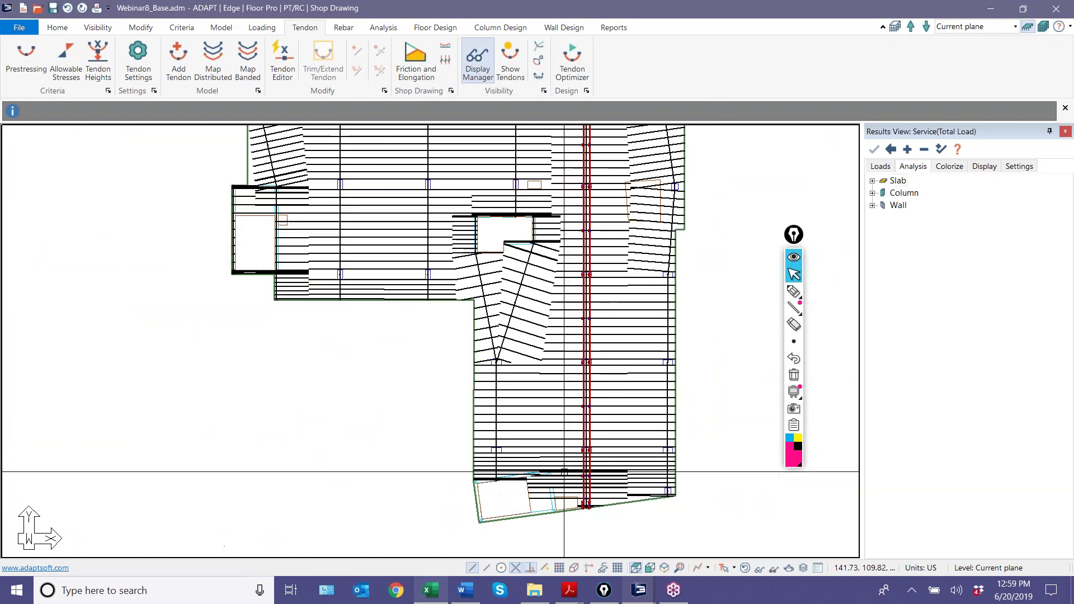
scroll(566, 319, up, 8)
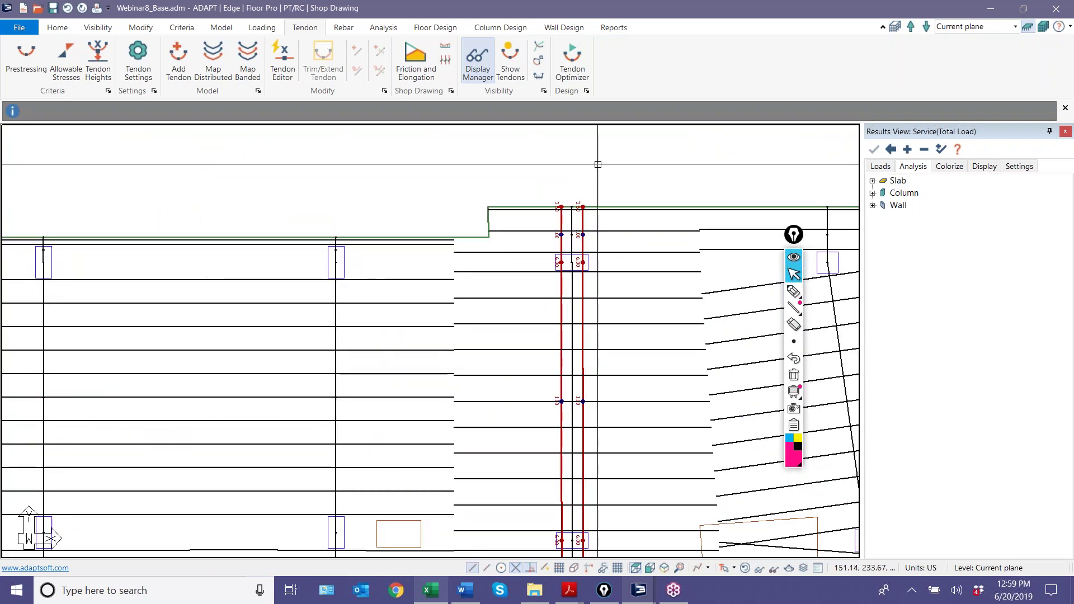
scroll(582, 217, up, 5)
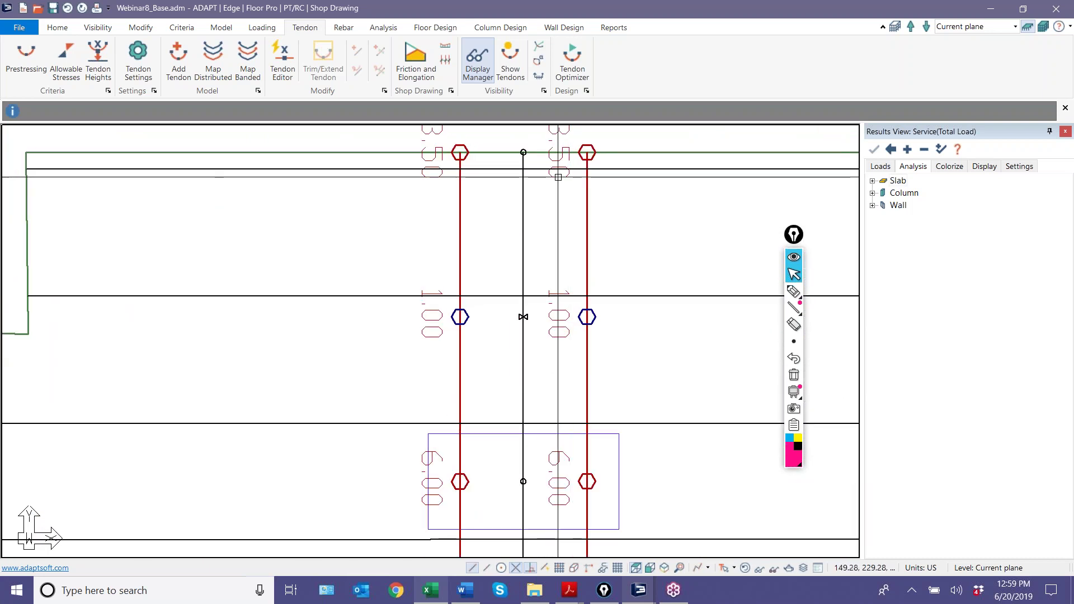
scroll(523, 317, down, 3)
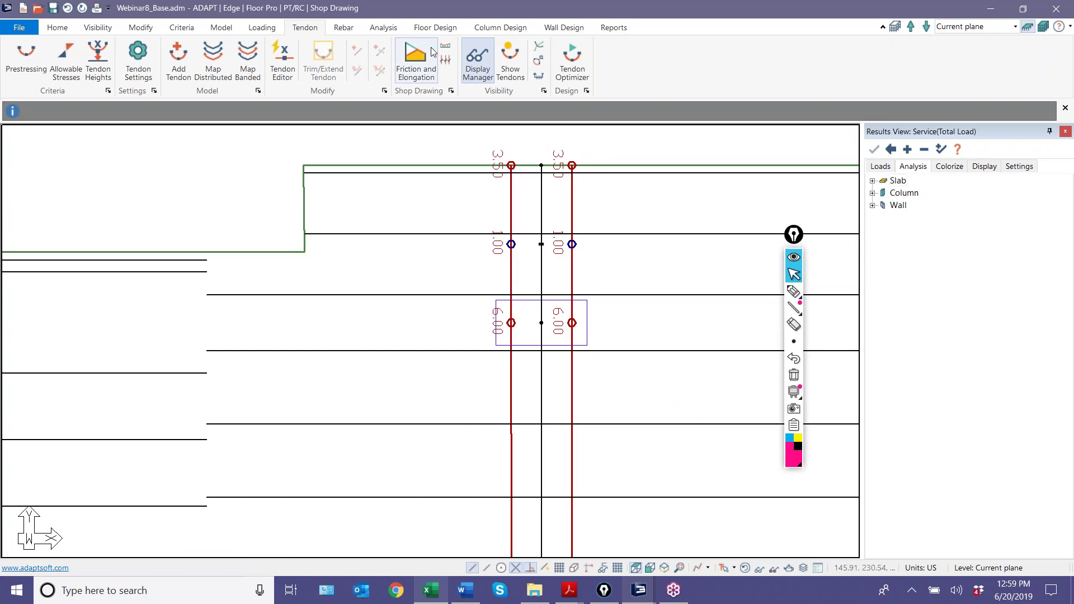
Review one banded tendon's shape profile, including its short end spans, and close its properties without changes.
click(511, 215)
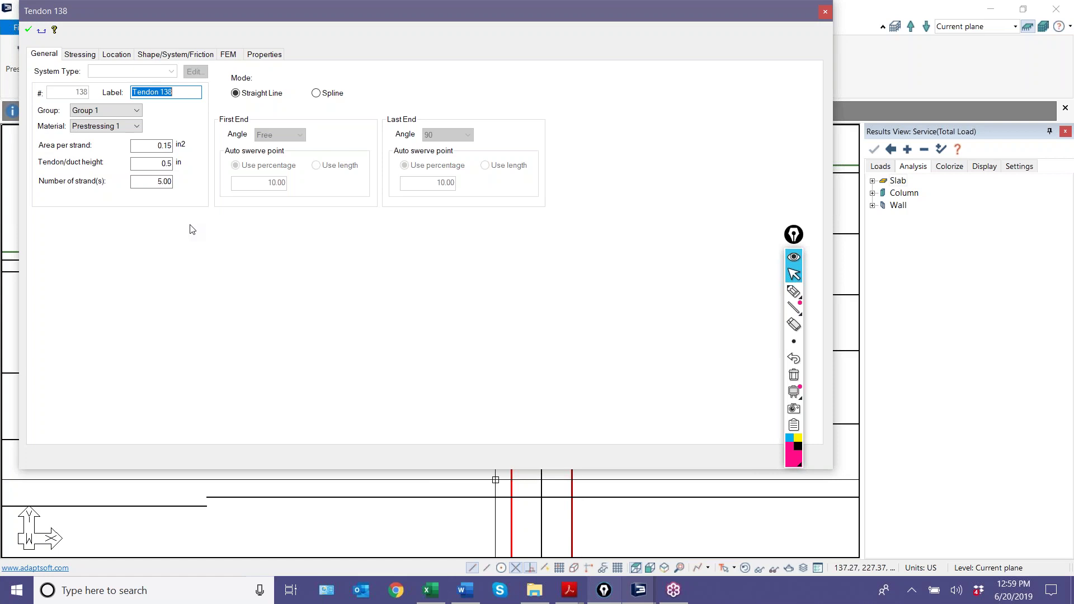
click(181, 54)
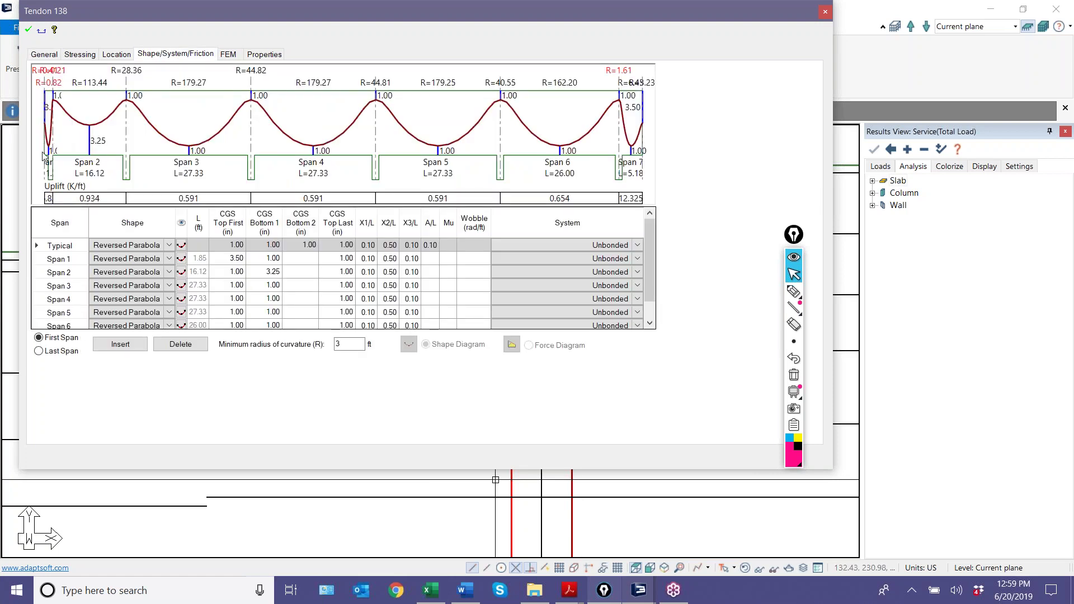
scroll(63, 96, up, 5)
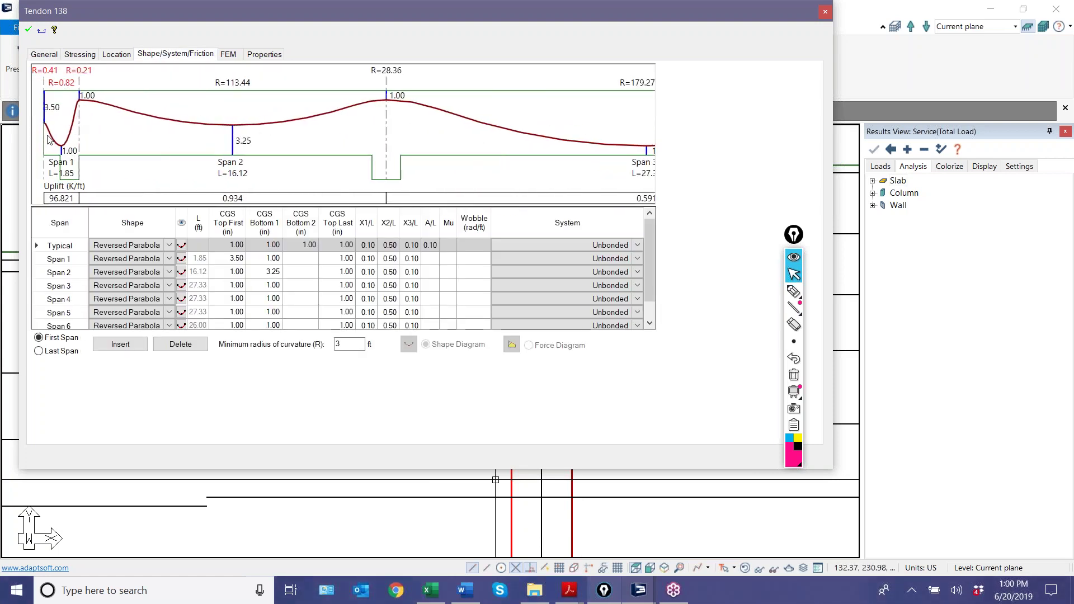
scroll(73, 121, down, 3)
scroll(204, 252, down, 2)
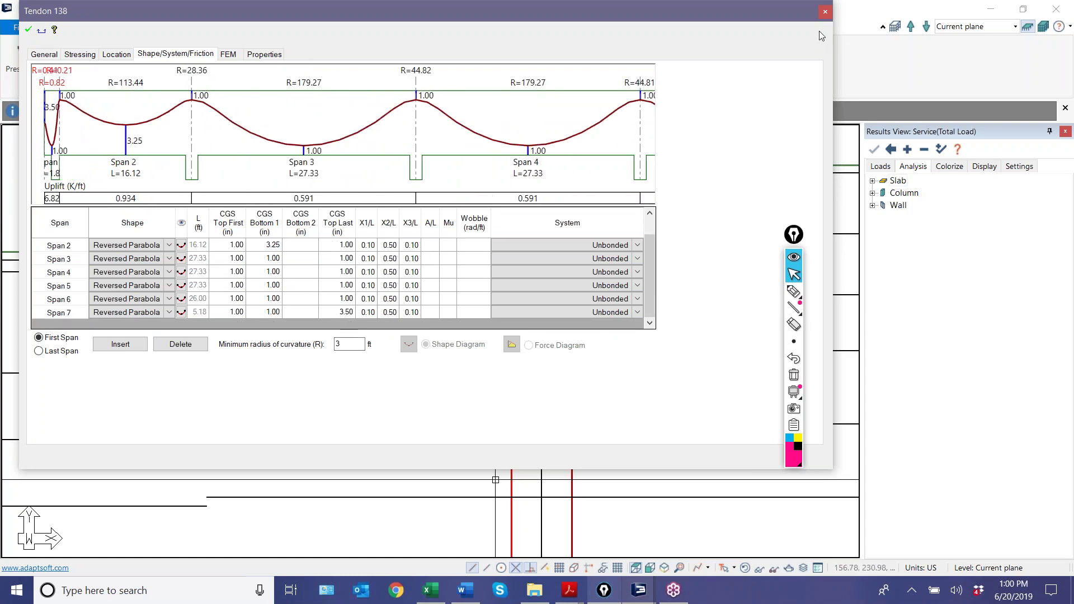
click(825, 11)
Change the end span shape of both tendon groups to Cant Down at the slab's upper edge with the Tendon Editor.
scroll(434, 212, up, 3)
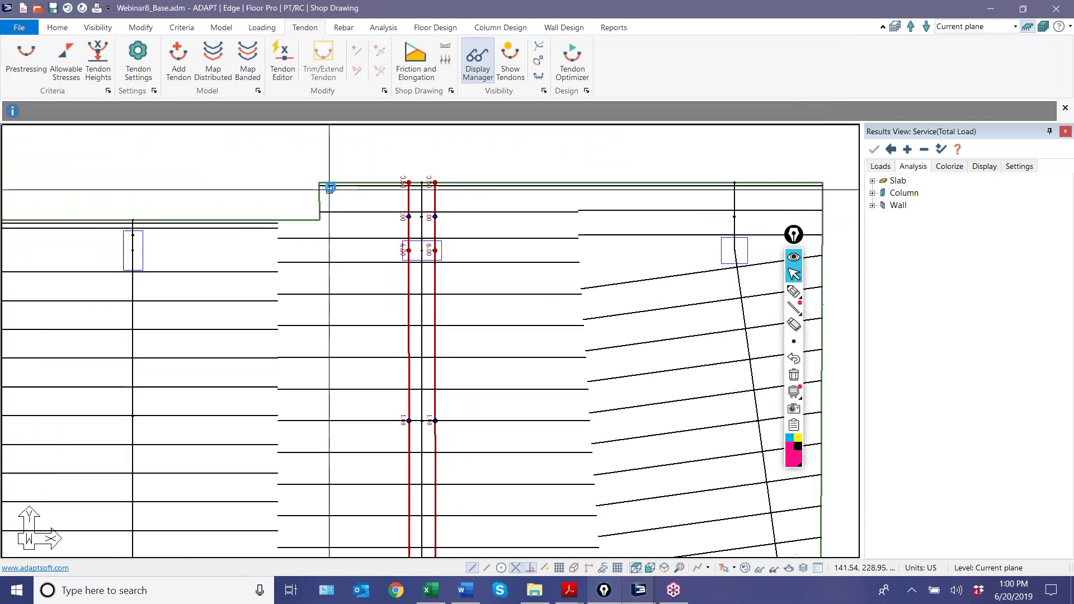
scroll(434, 212, down, 2)
click(282, 60)
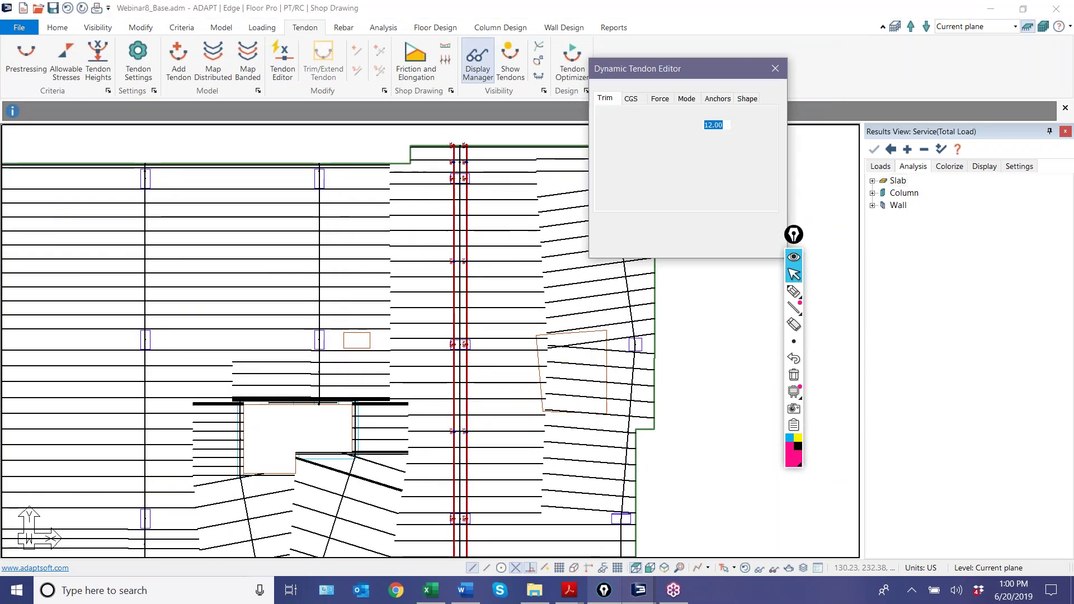
click(744, 99)
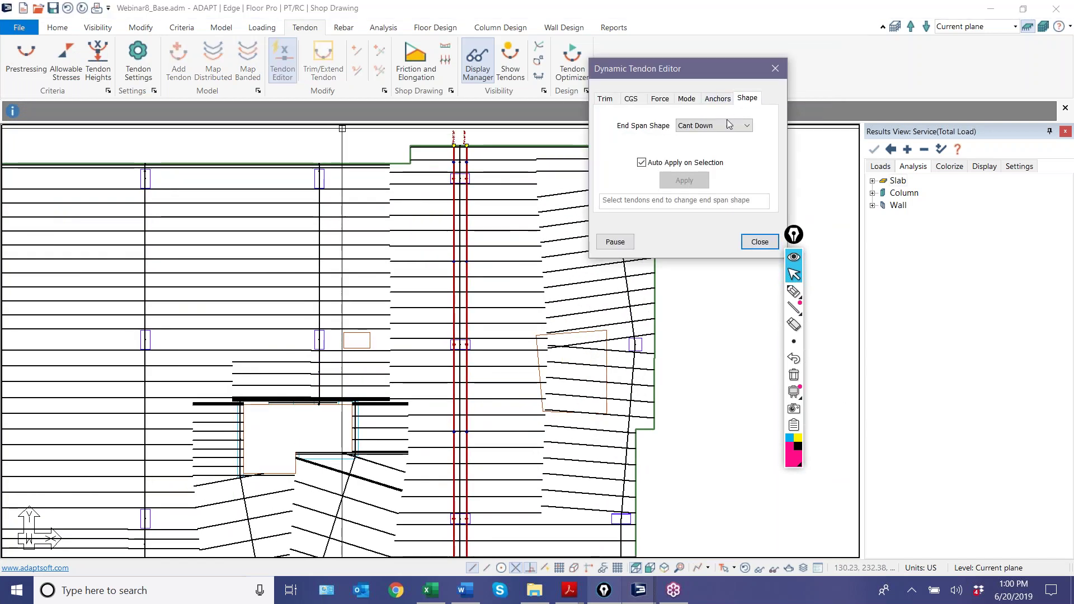
scroll(445, 213, up, 1)
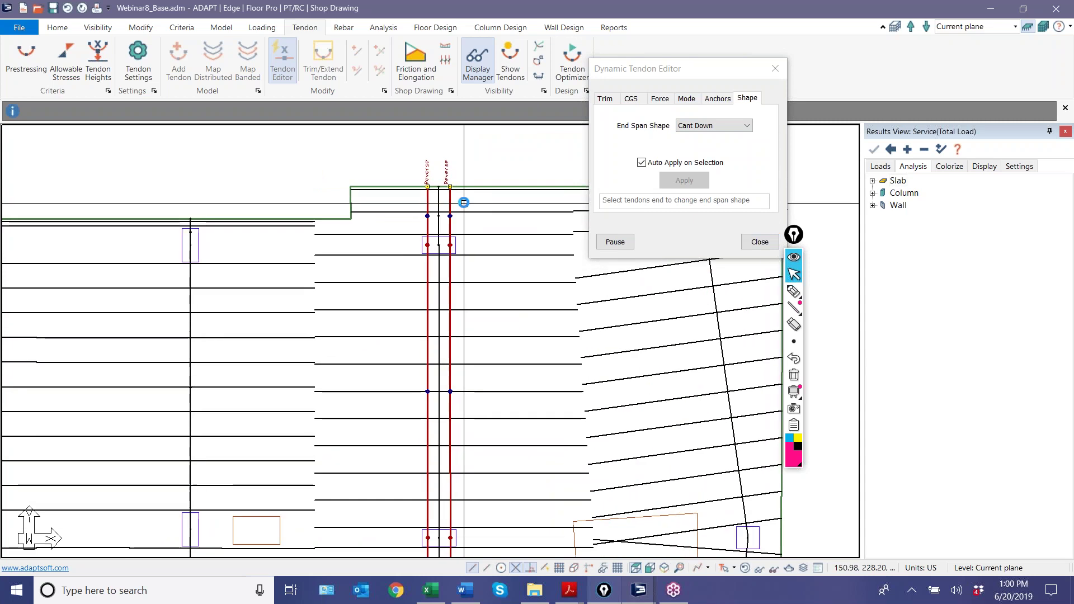
middle_drag(445, 213, 452, 162)
scroll(463, 290, down, 1)
Apply the Cant Down end span shape at the tendons' lower ends and open CGS editing for their control points.
middle_drag(463, 290, 492, 135)
middle_drag(378, 441, 399, 302)
scroll(400, 297, up, 5)
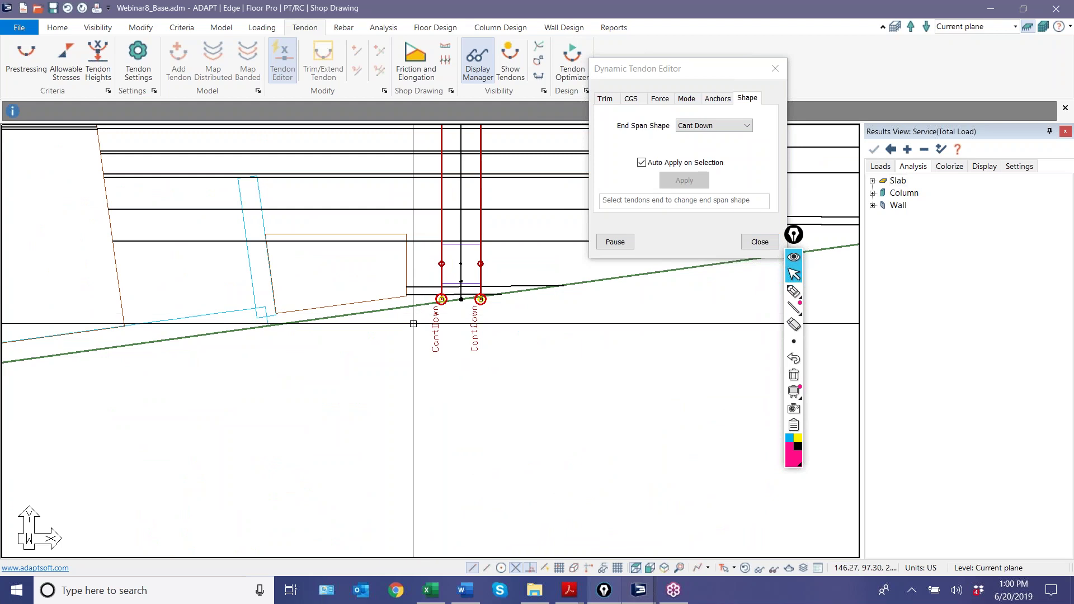
middle_drag(402, 293, 327, 400)
scroll(327, 399, down, 4)
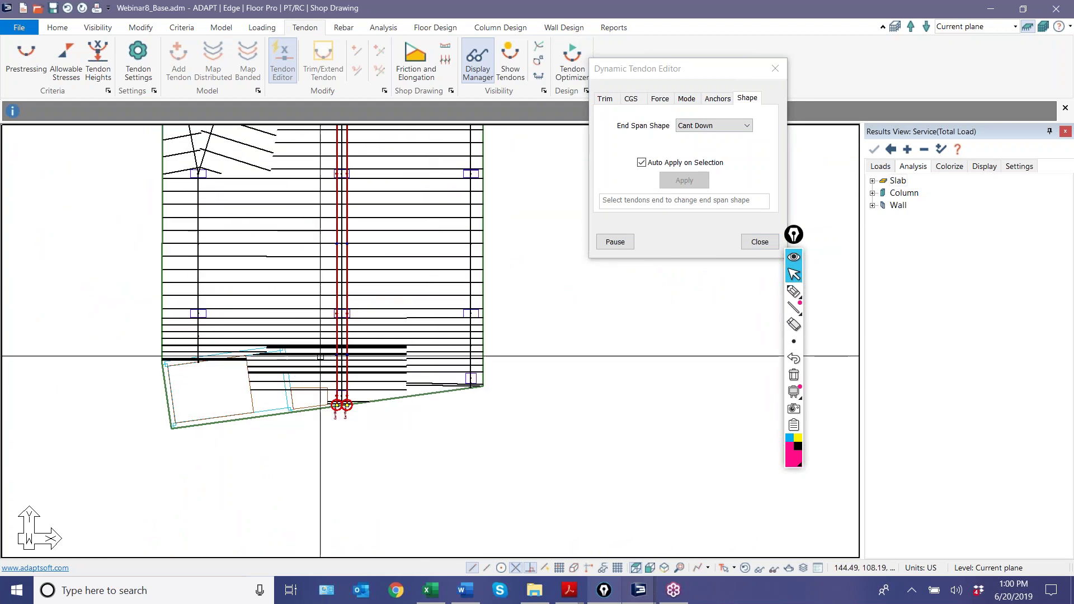
middle_drag(343, 340, 491, 418)
scroll(490, 419, up, 3)
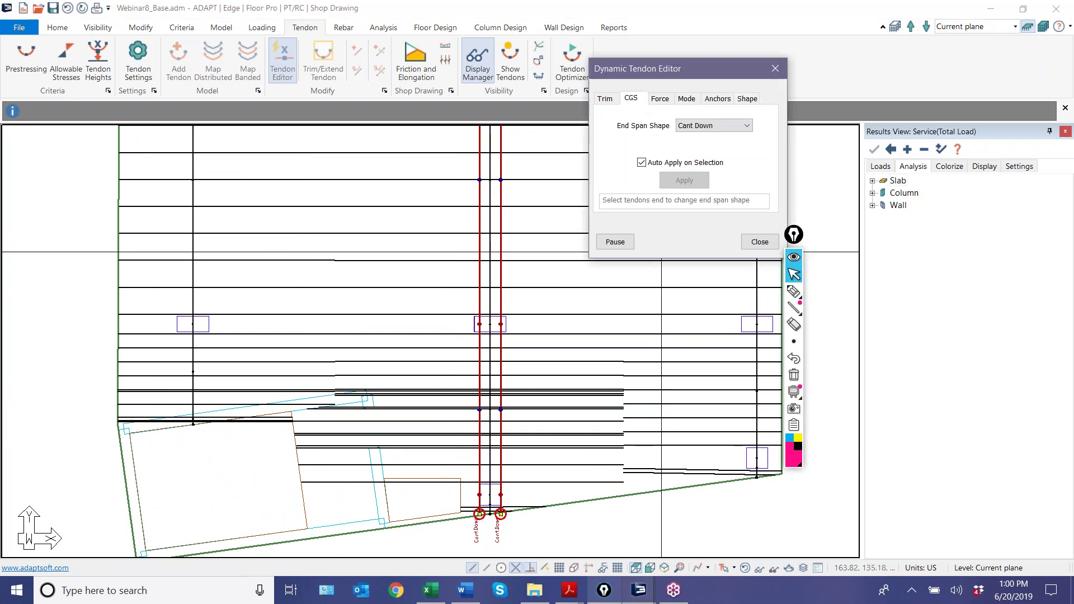
click(631, 97)
middle_drag(504, 530, 433, 333)
scroll(386, 276, up, 2)
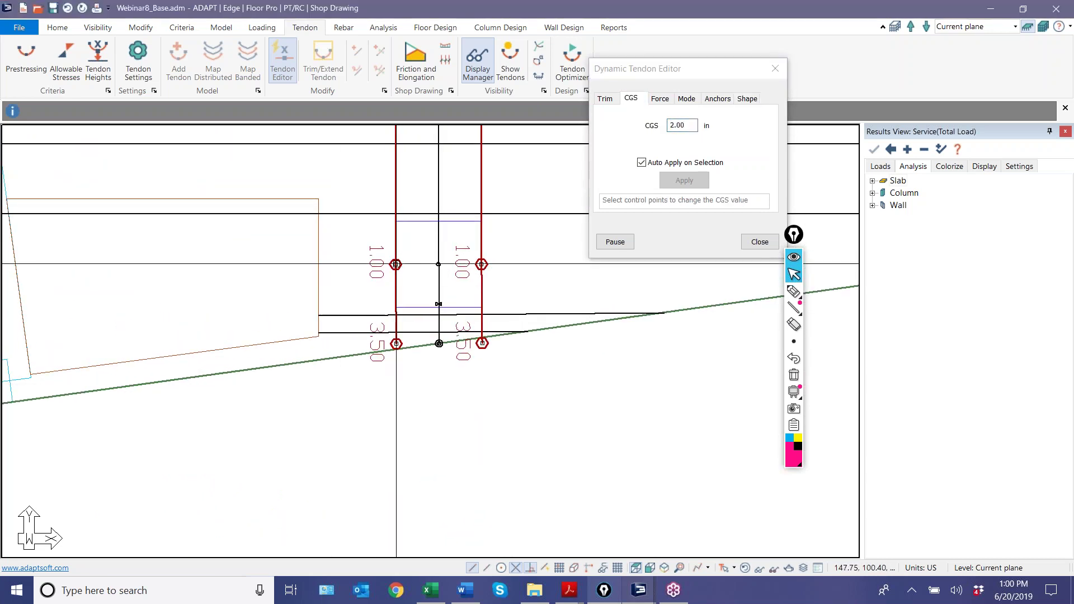
Sketch the slab edge and column section in pen below the tendon ends, with two alternative tendon profiles running to the slab edge.
click(794, 291)
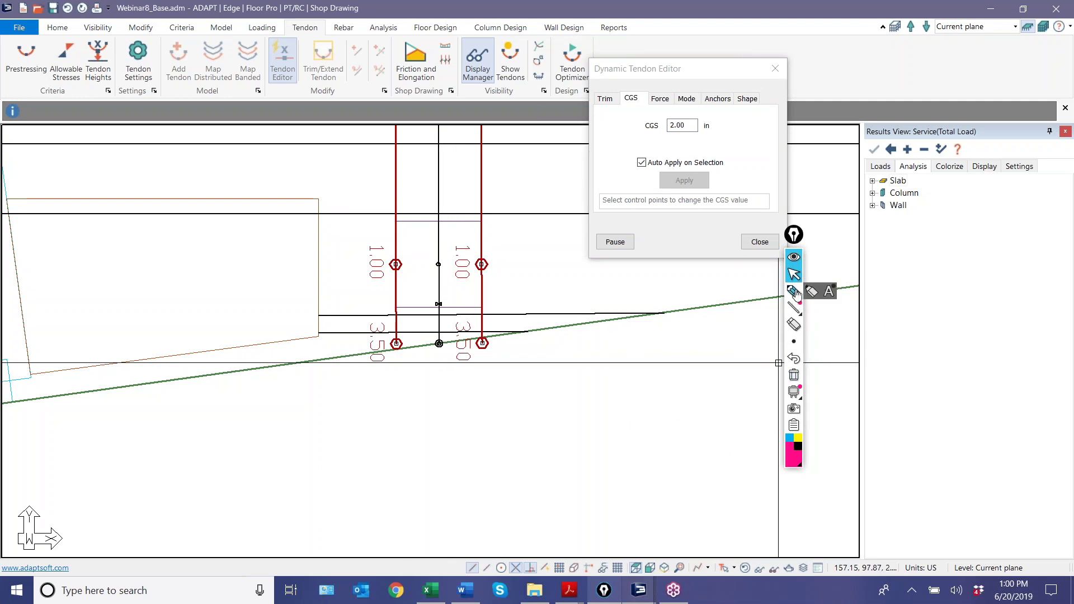
mouse_move(691, 361)
mouse_down()
mouse_move(704, 519)
mouse_move(538, 511)
mouse_up()
drag(609, 368, 503, 369)
mouse_move(541, 511)
mouse_down()
mouse_move(450, 513)
mouse_move(449, 565)
mouse_up()
mouse_move(391, 525)
mouse_down()
mouse_move(387, 568)
mouse_move(305, 534)
mouse_move(257, 531)
mouse_up()
drag(501, 368, 265, 370)
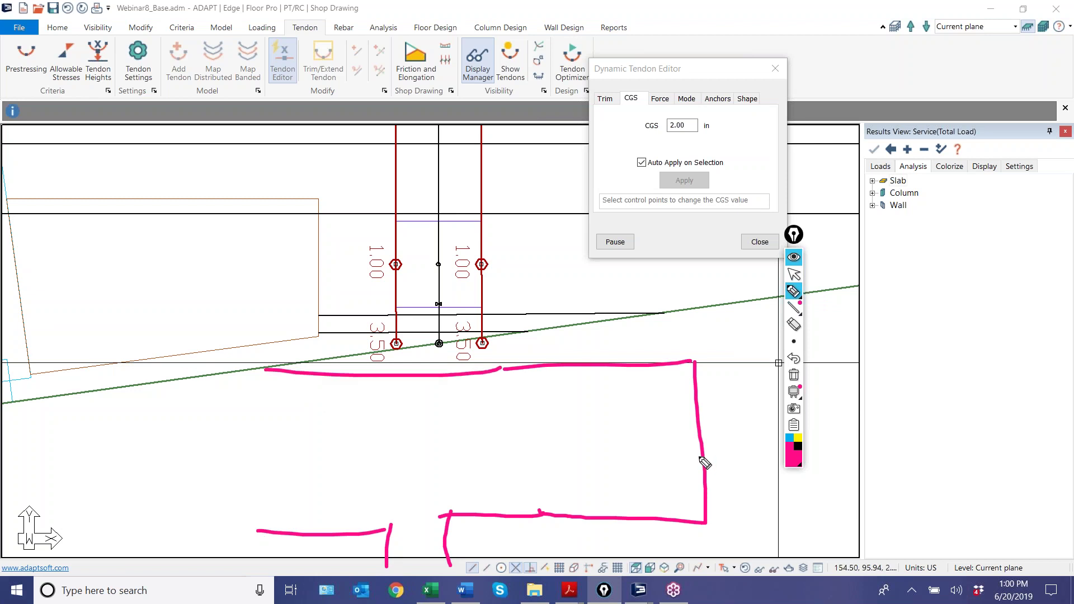
mouse_move(702, 452)
mouse_down()
mouse_move(532, 394)
mouse_move(419, 386)
mouse_move(131, 568)
mouse_move(108, 566)
mouse_up()
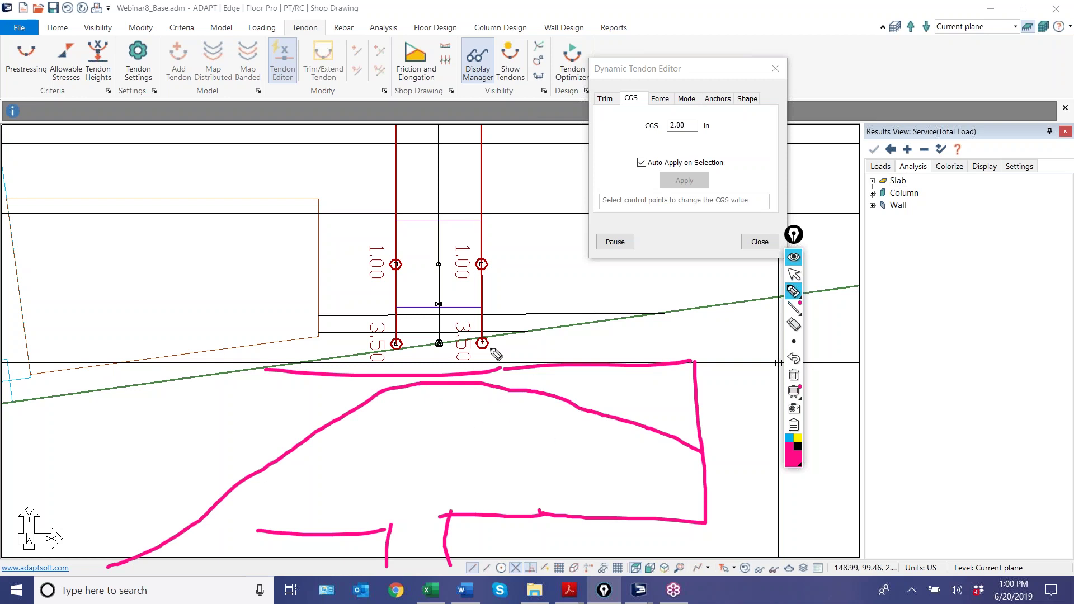
mouse_move(705, 442)
mouse_down()
mouse_move(434, 447)
mouse_move(343, 498)
mouse_move(125, 537)
mouse_move(119, 526)
mouse_up()
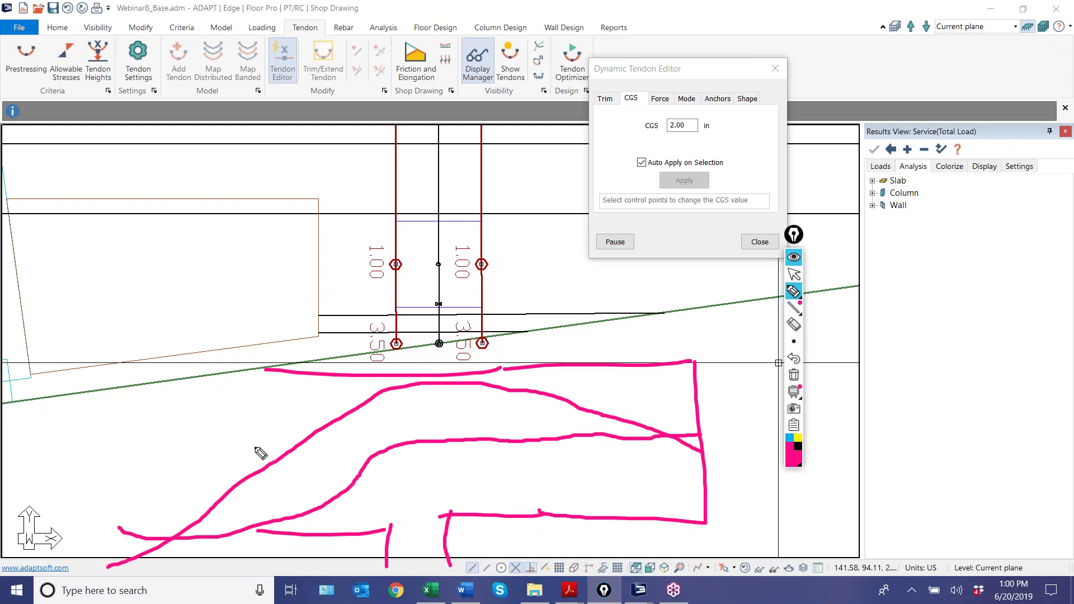
click(793, 275)
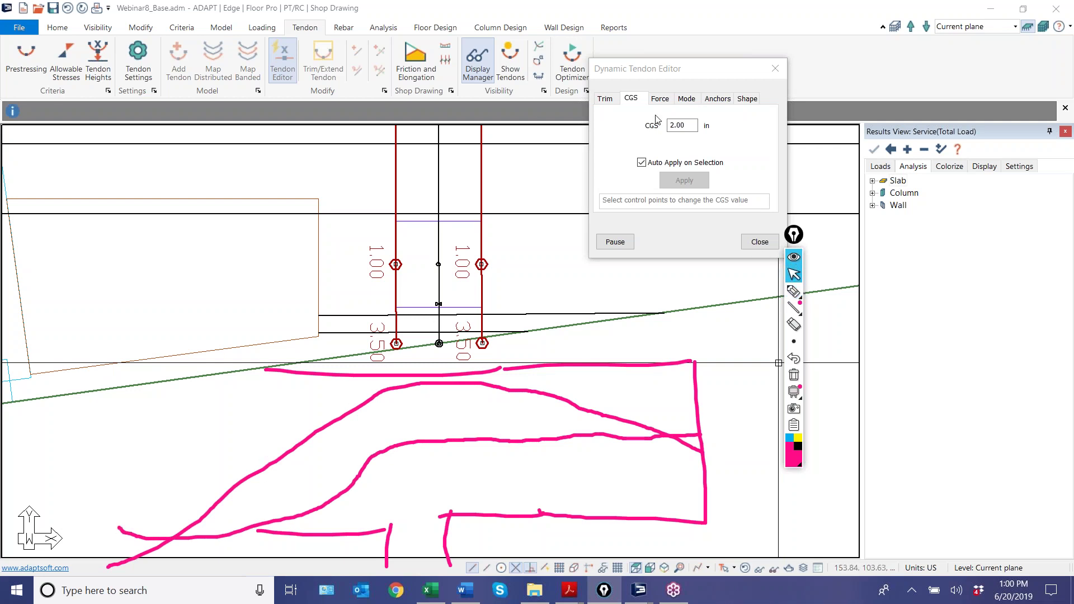
Set the CGS of the end-column control points to 3.50 in at the tendons' lower and upper ends.
double_click(686, 128)
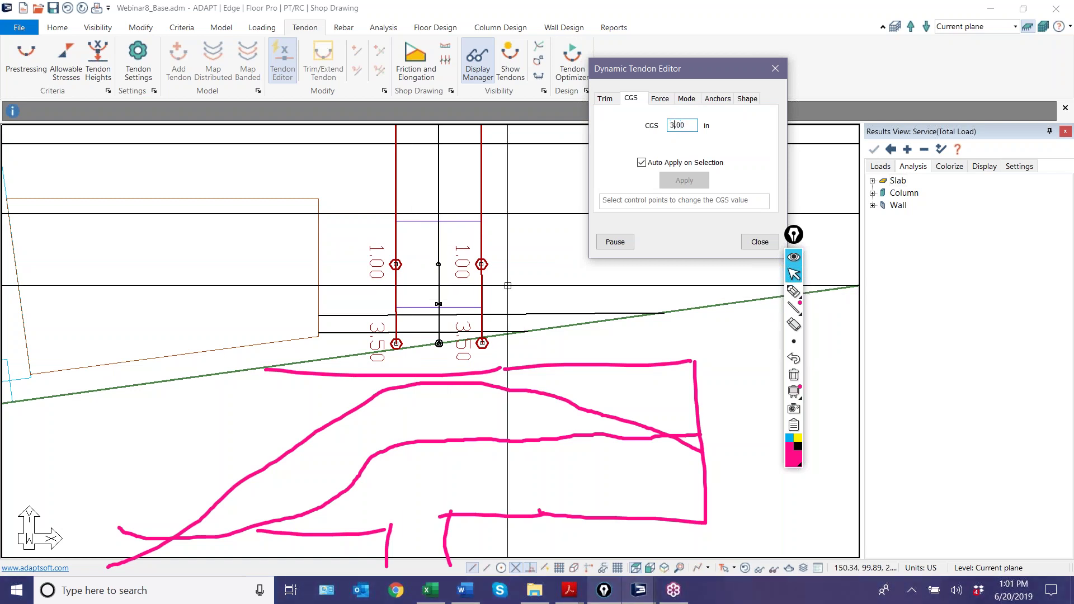
drag(520, 235, 329, 279)
middle_drag(421, 195, 414, 415)
scroll(414, 416, down, 3)
scroll(421, 315, up, 3)
scroll(422, 314, up, 3)
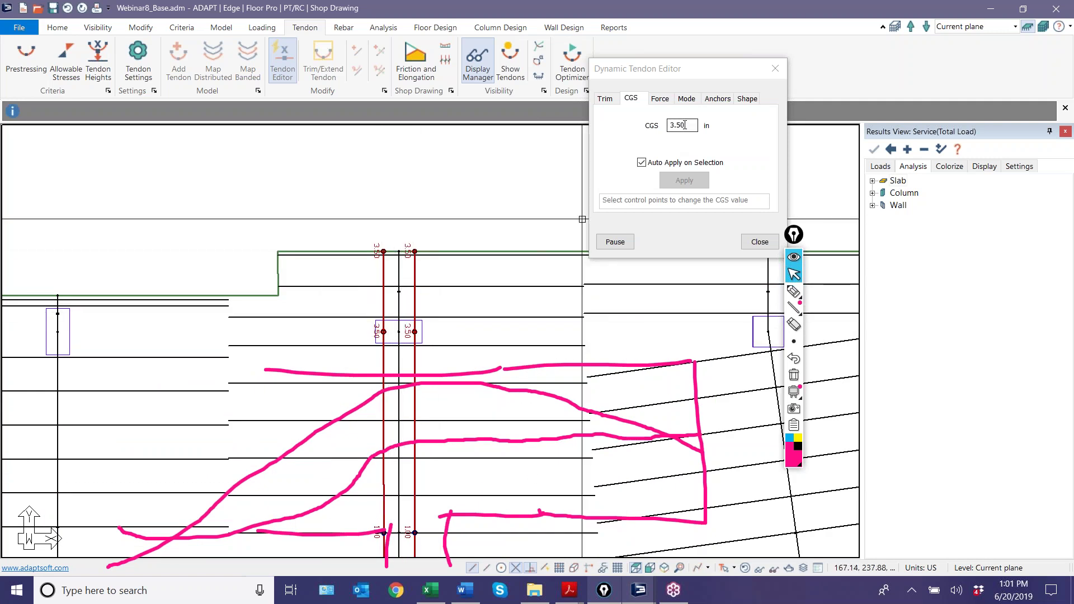
Set the CGS of the upper end-column control points to 1 in, close the Tendon Editor and clear the pen sketch.
drag(686, 126, 659, 130)
text(1)
drag(441, 360, 355, 312)
click(759, 244)
middle_drag(594, 310, 613, 208)
scroll(614, 208, down, 8)
click(794, 390)
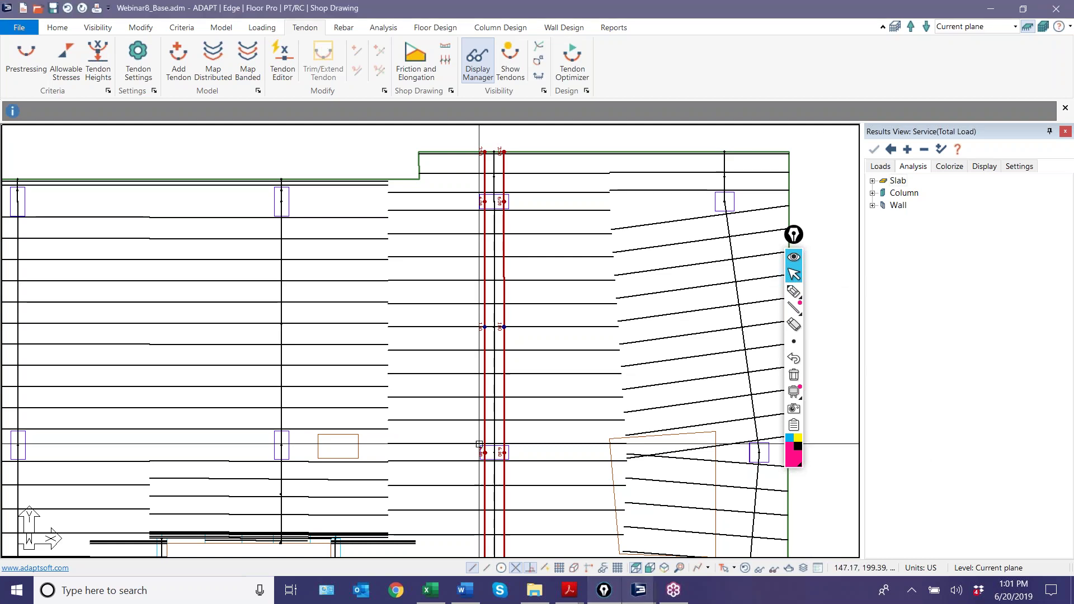
scroll(479, 444, down, 5)
middle_drag(489, 292, 613, 344)
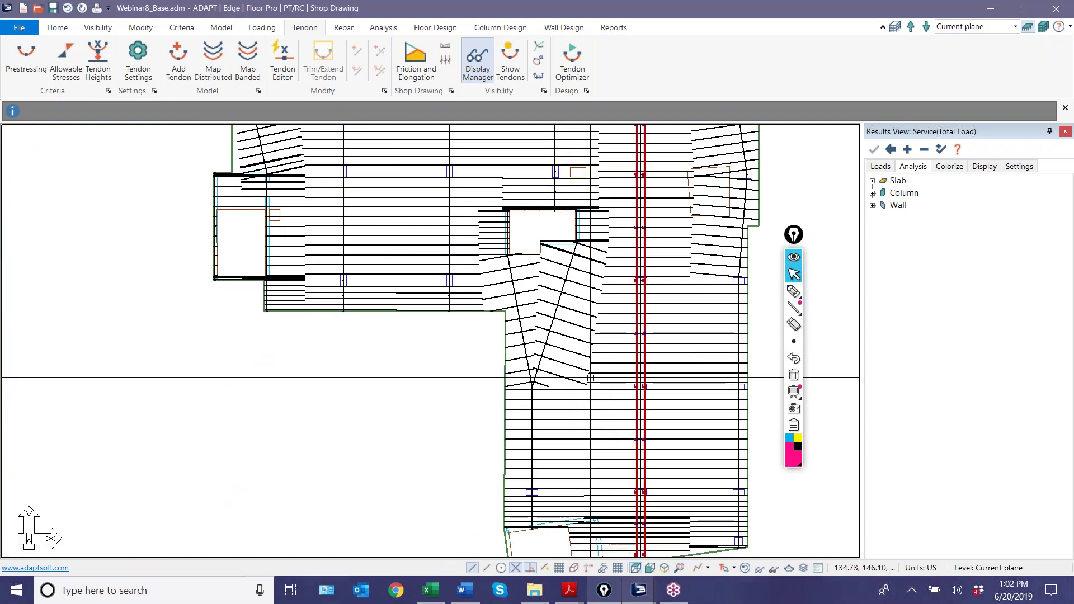
Mark in pen the lower tendon ends' offsets from the support line and from the slab edge, and clear the sketch.
scroll(613, 344, down, 2)
scroll(613, 513, up, 5)
scroll(611, 528, up, 6)
scroll(641, 419, up, 2)
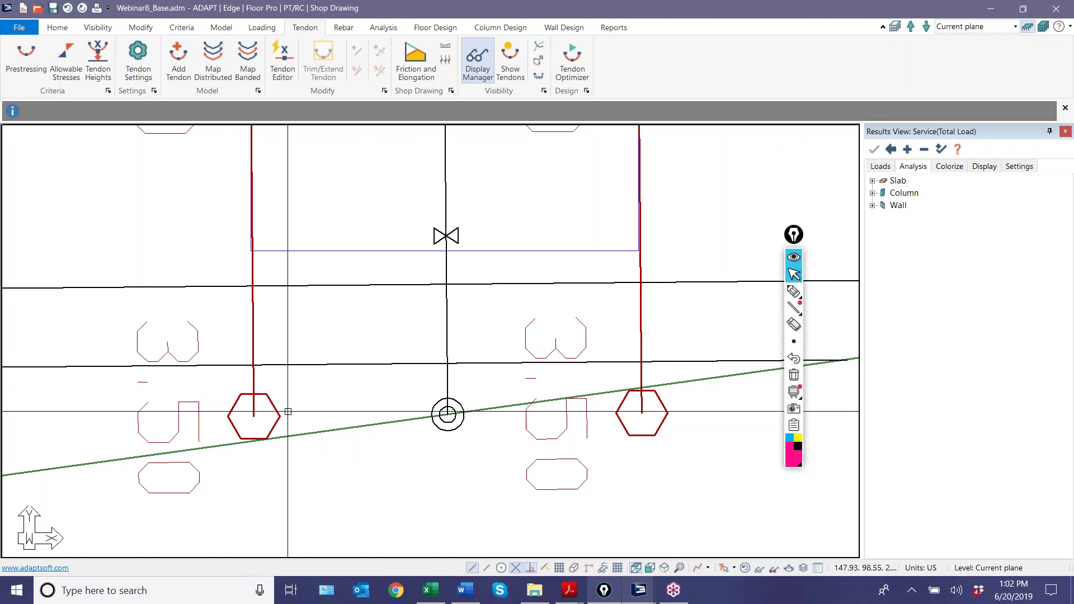
click(794, 291)
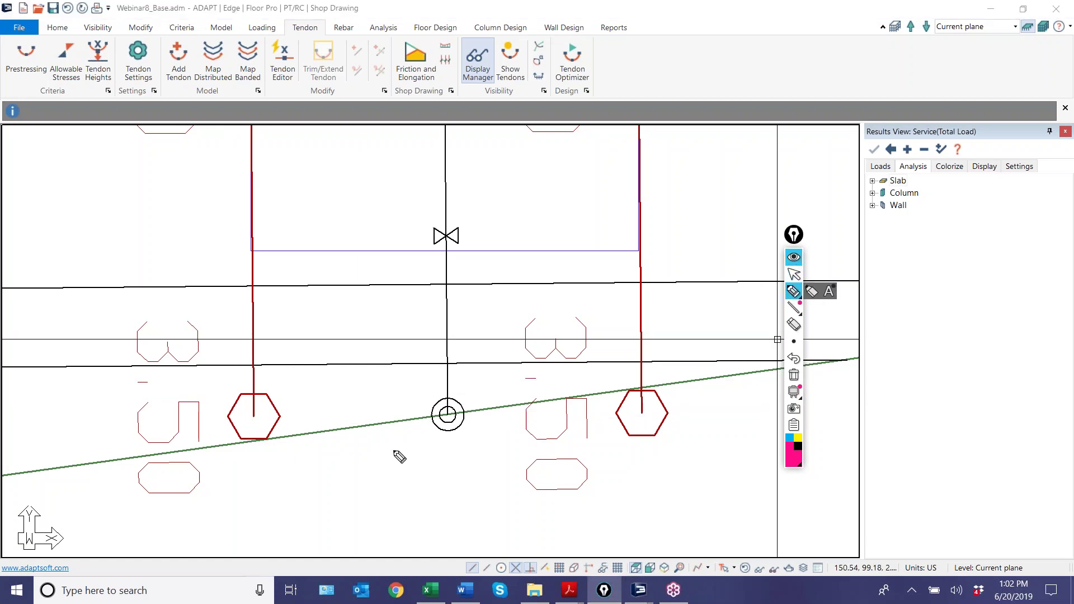
mouse_move(441, 413)
mouse_down()
mouse_move(306, 419)
mouse_move(324, 426)
mouse_up()
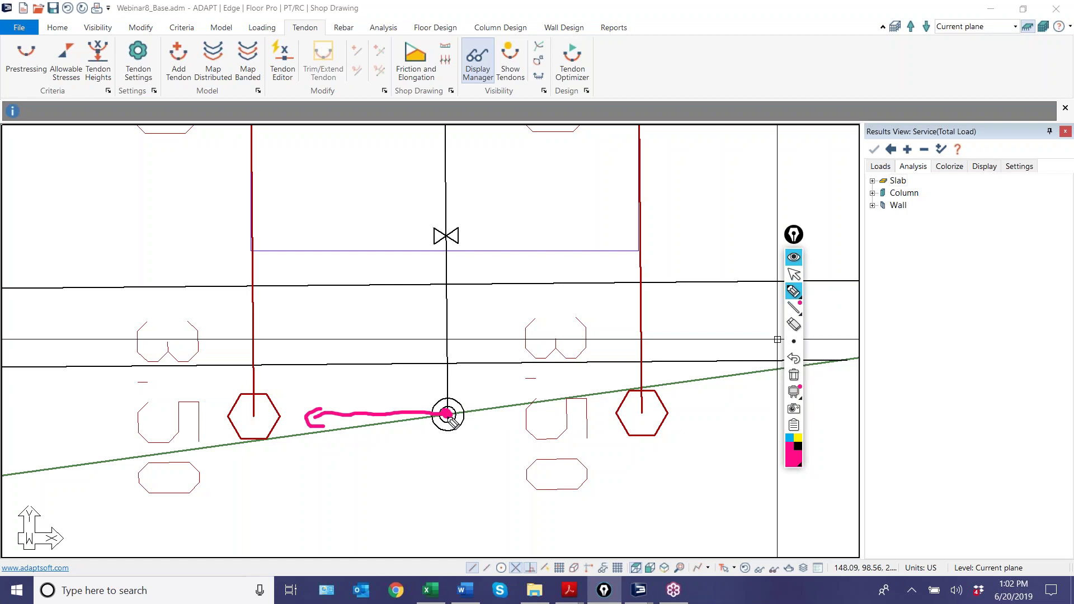
drag(460, 415, 638, 414)
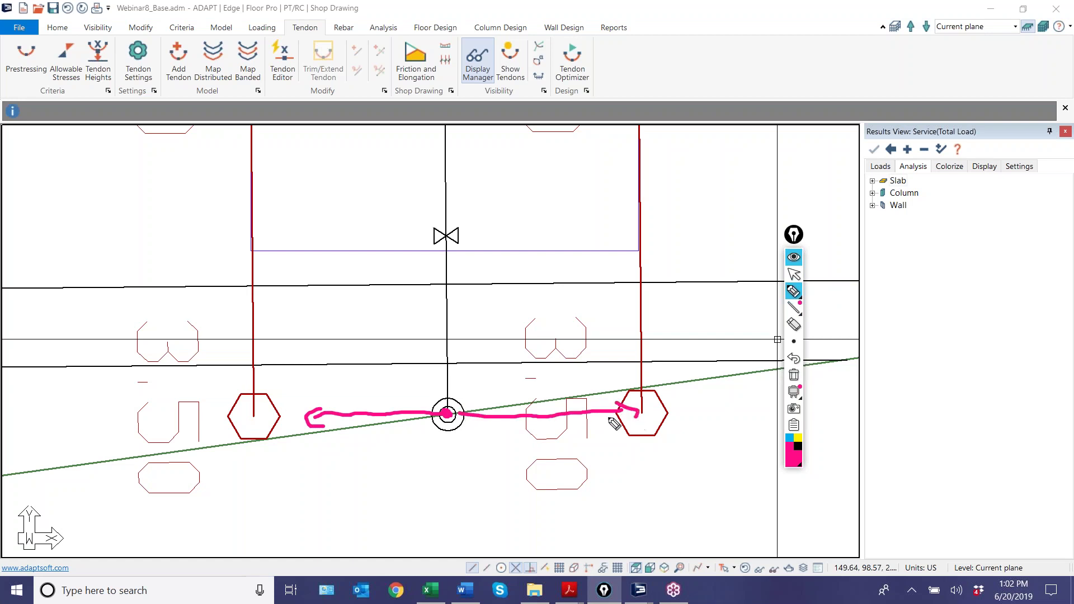
mouse_move(255, 442)
mouse_down()
mouse_move(451, 425)
mouse_move(606, 388)
mouse_move(837, 369)
mouse_up()
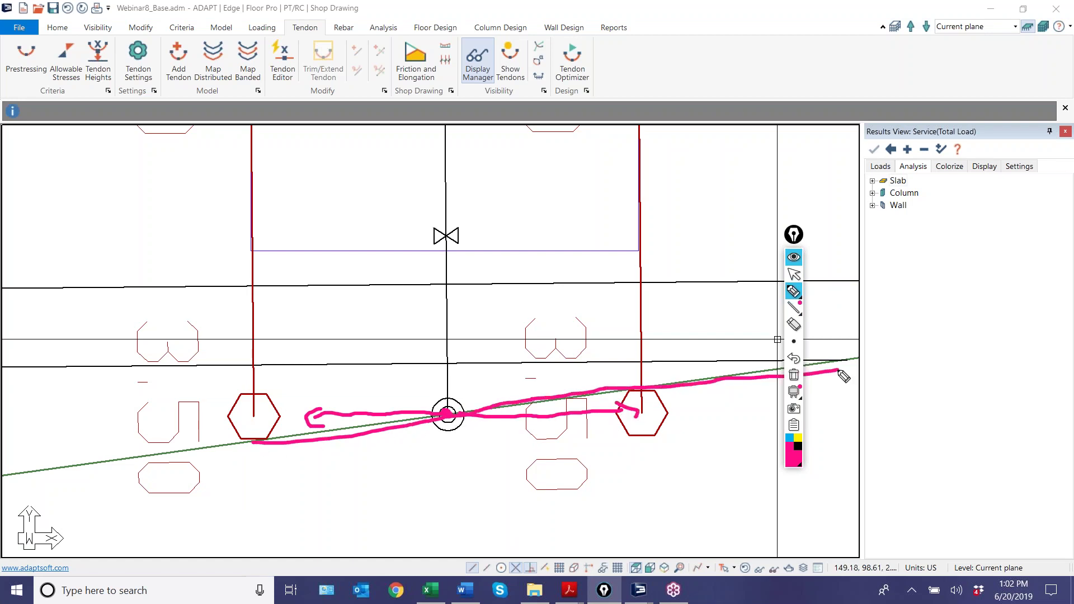
drag(250, 443, 247, 421)
mouse_move(634, 391)
mouse_down()
mouse_move(629, 434)
mouse_move(615, 418)
mouse_up()
click(793, 275)
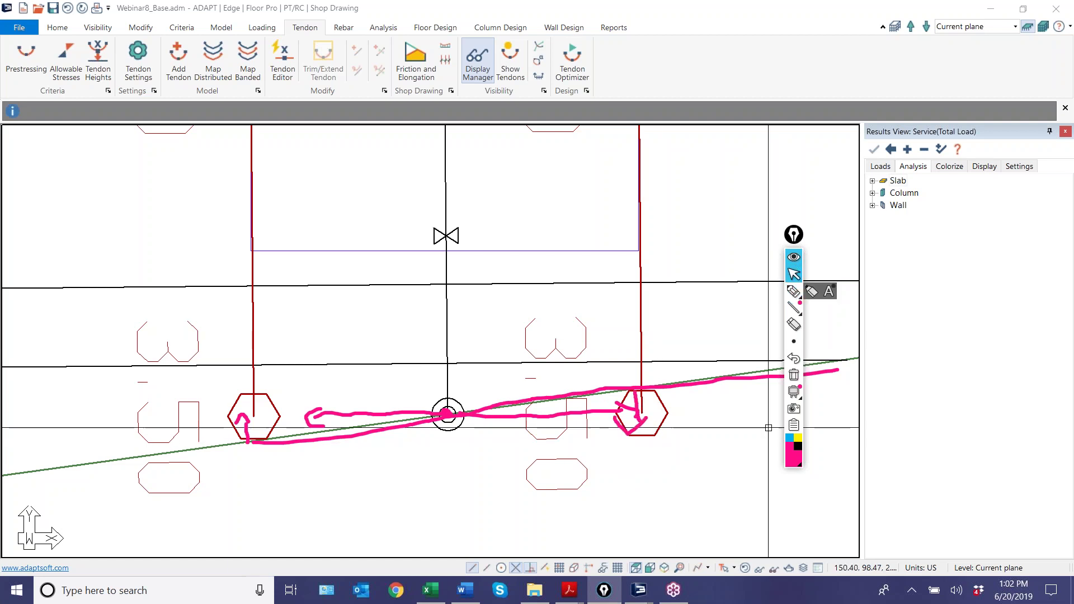
click(794, 391)
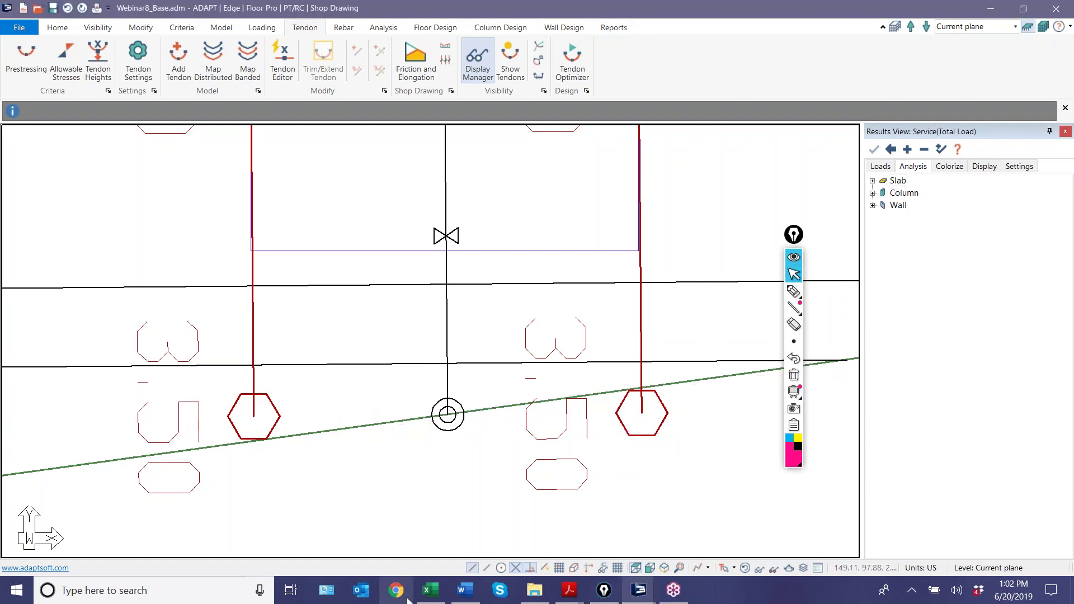
Trim and extend the two banded tendons so their ends meet the slab edge.
scroll(496, 533, down, 5)
scroll(496, 533, down, 2)
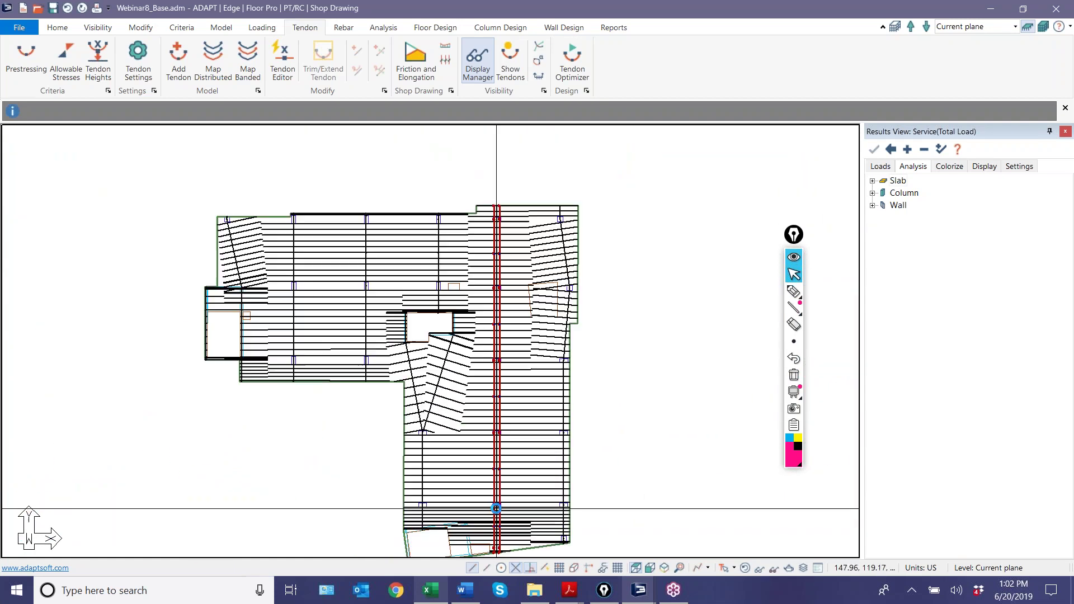
scroll(493, 392, up, 4)
scroll(487, 366, down, 3)
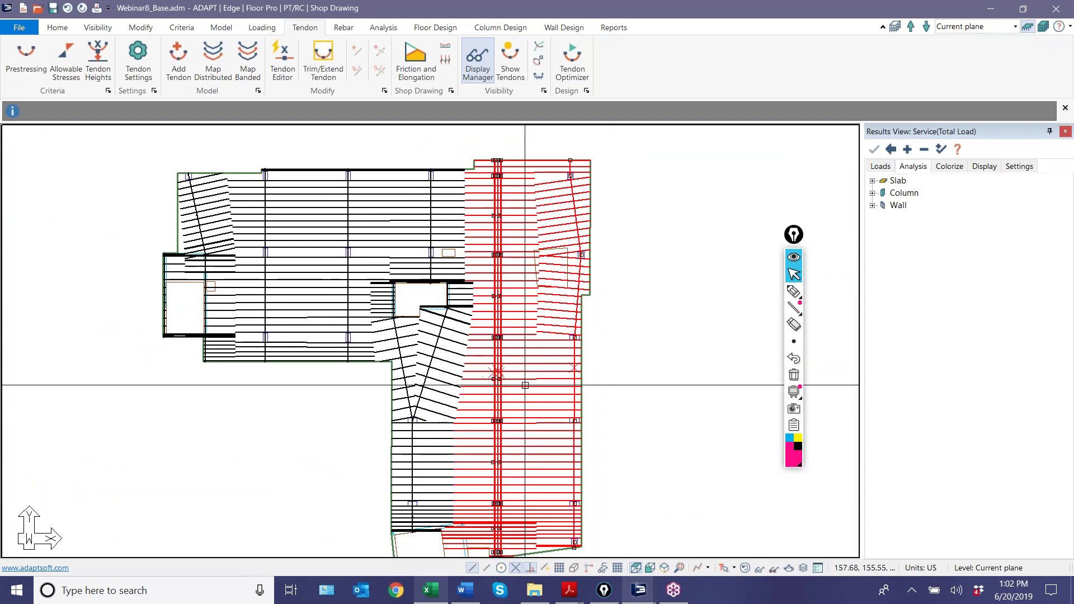
click(322, 62)
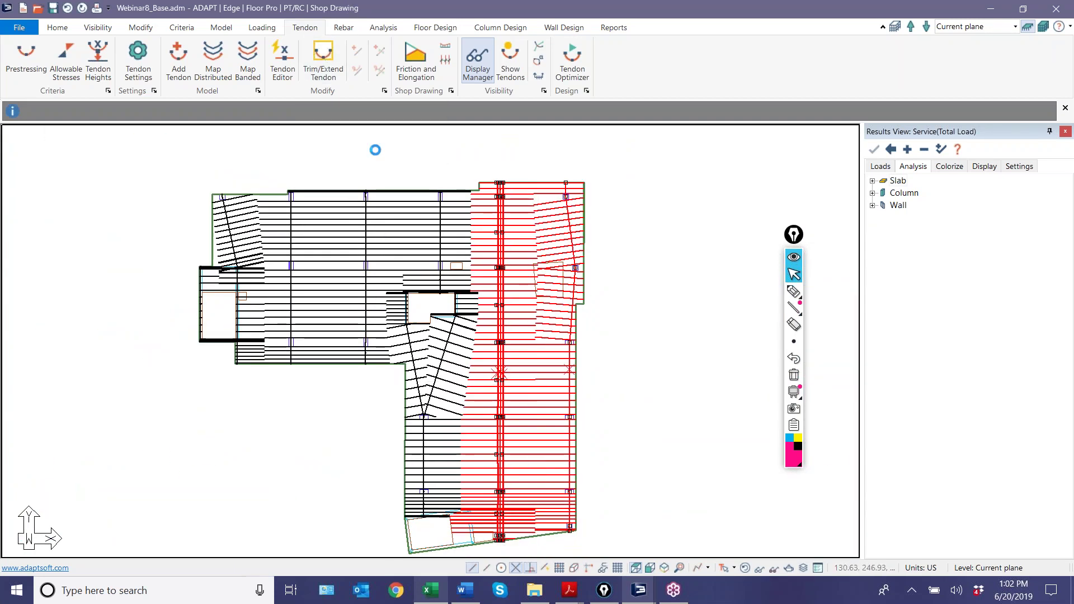
scroll(531, 374, up, 8)
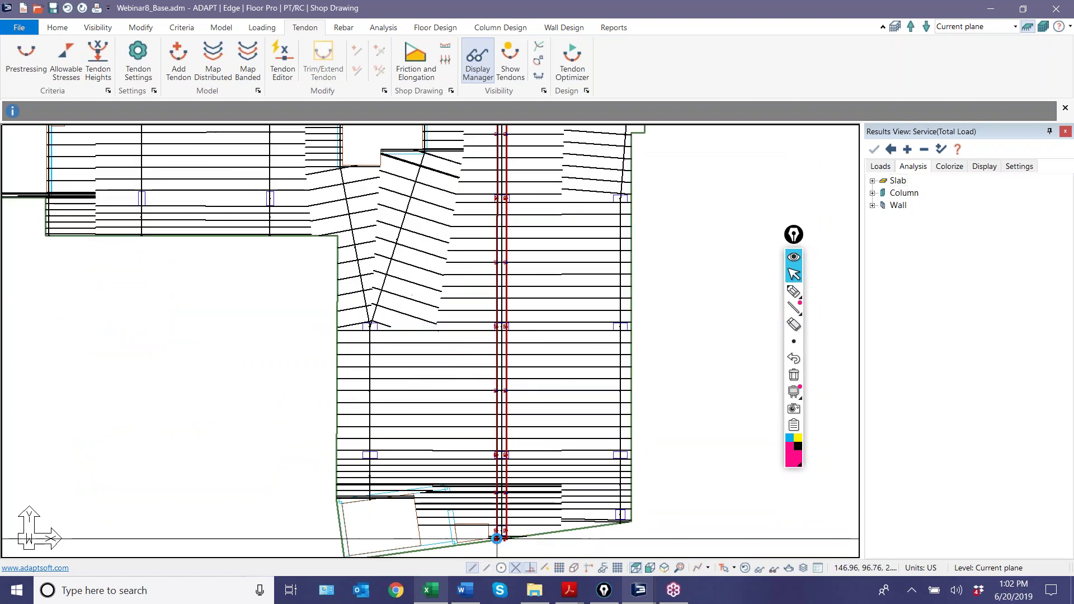
scroll(530, 374, up, 2)
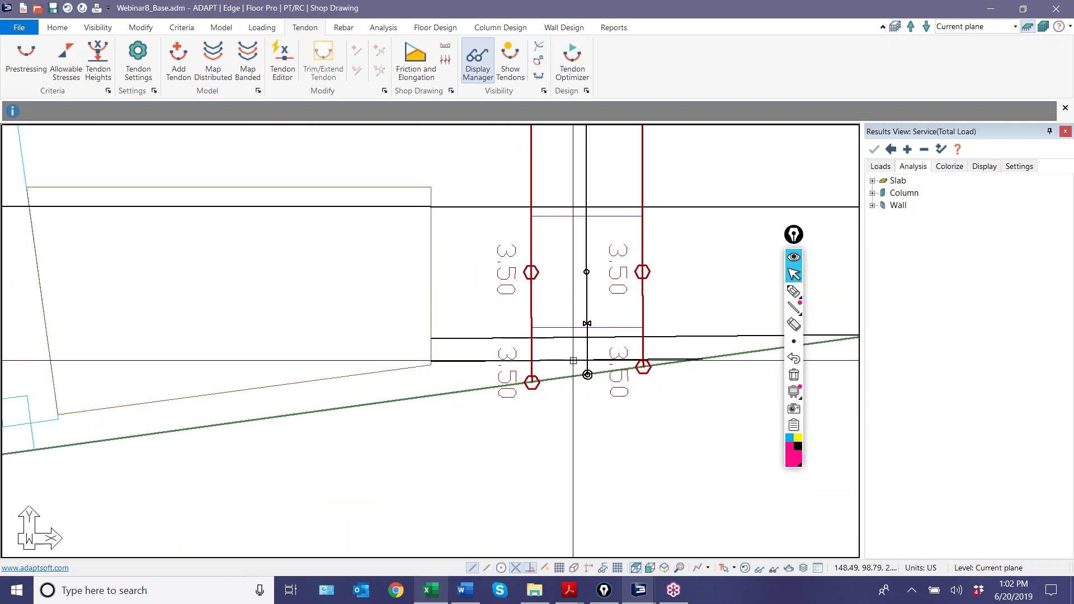
scroll(573, 361, down, 10)
scroll(594, 501, down, 4)
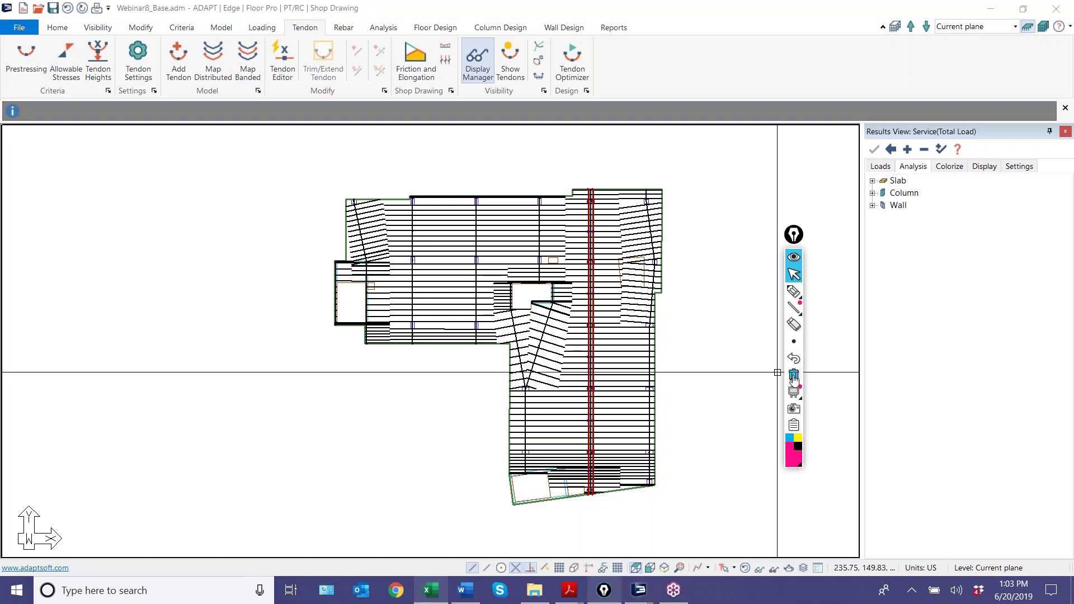
Sketch in pen a distributed tendon running across the slab's upper bays, with arrows in both Y directions.
middle_drag(675, 323, 641, 335)
scroll(516, 349, up, 1)
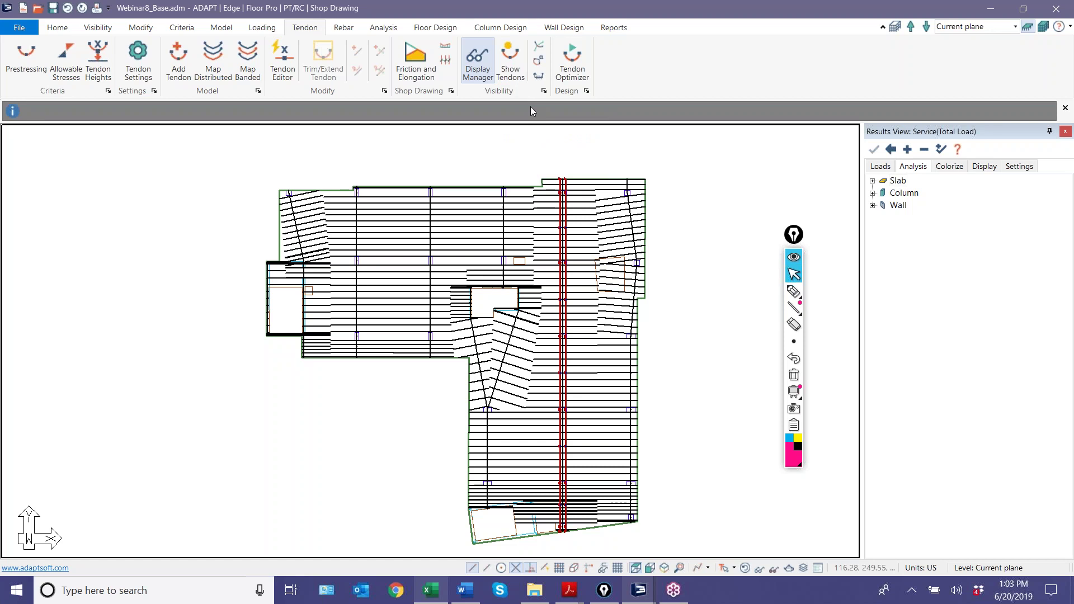
click(794, 375)
mouse_move(793, 291)
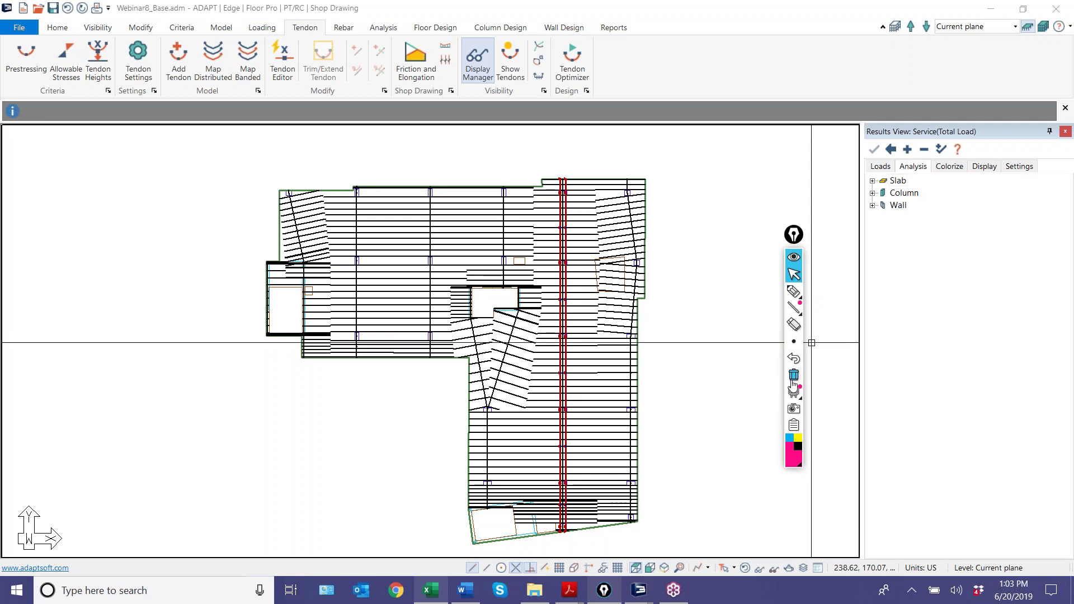
click(794, 291)
drag(355, 230, 636, 233)
drag(453, 185, 454, 185)
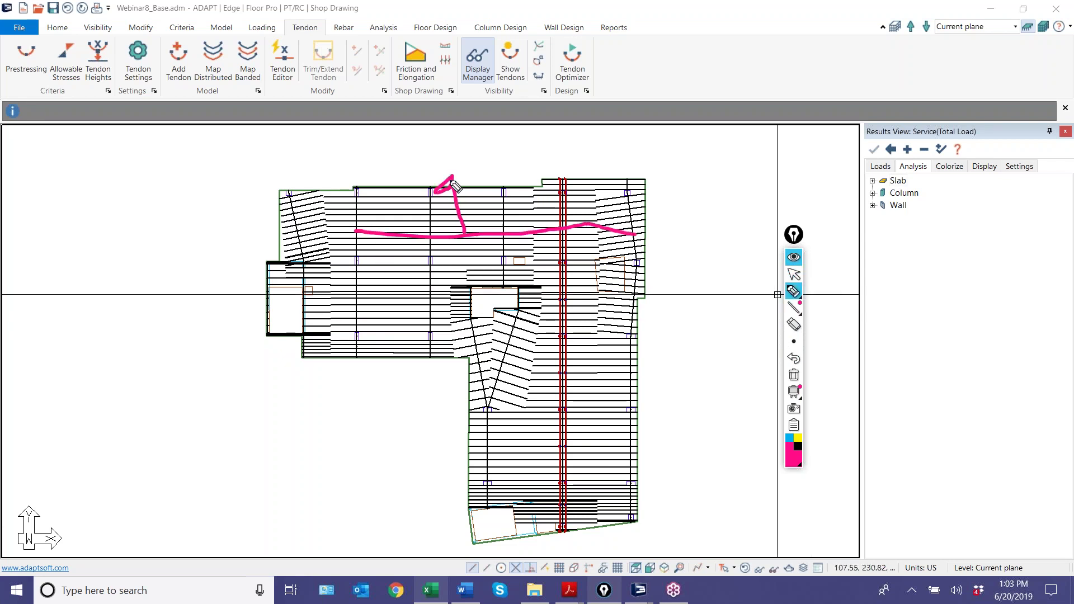
mouse_move(463, 235)
mouse_down()
mouse_move(458, 364)
mouse_move(449, 353)
mouse_up()
mouse_move(478, 263)
mouse_down()
mouse_move(509, 258)
mouse_move(518, 272)
mouse_up()
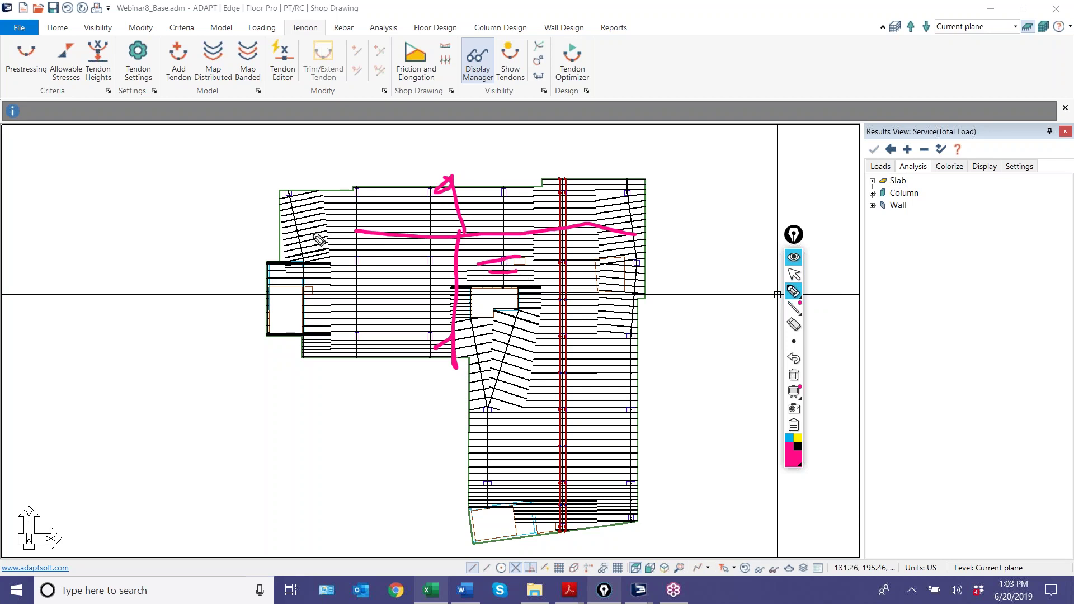
Sketch parallel distributed tendon lines and vertical crossing strokes in pen over the upper bays, and clear the sketch.
drag(340, 203, 428, 203)
drag(348, 217, 431, 218)
drag(345, 240, 416, 243)
drag(353, 270, 425, 275)
drag(355, 292, 407, 290)
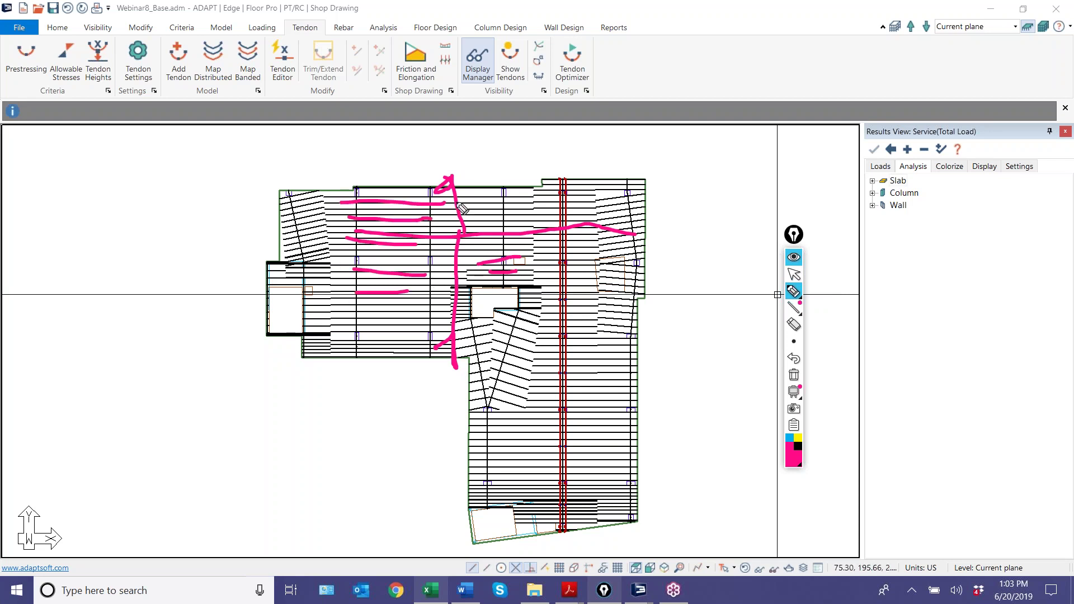
drag(462, 219, 462, 363)
drag(464, 173, 479, 354)
mouse_move(385, 190)
mouse_down()
mouse_move(404, 336)
mouse_move(396, 360)
mouse_move(414, 338)
mouse_move(411, 309)
mouse_up()
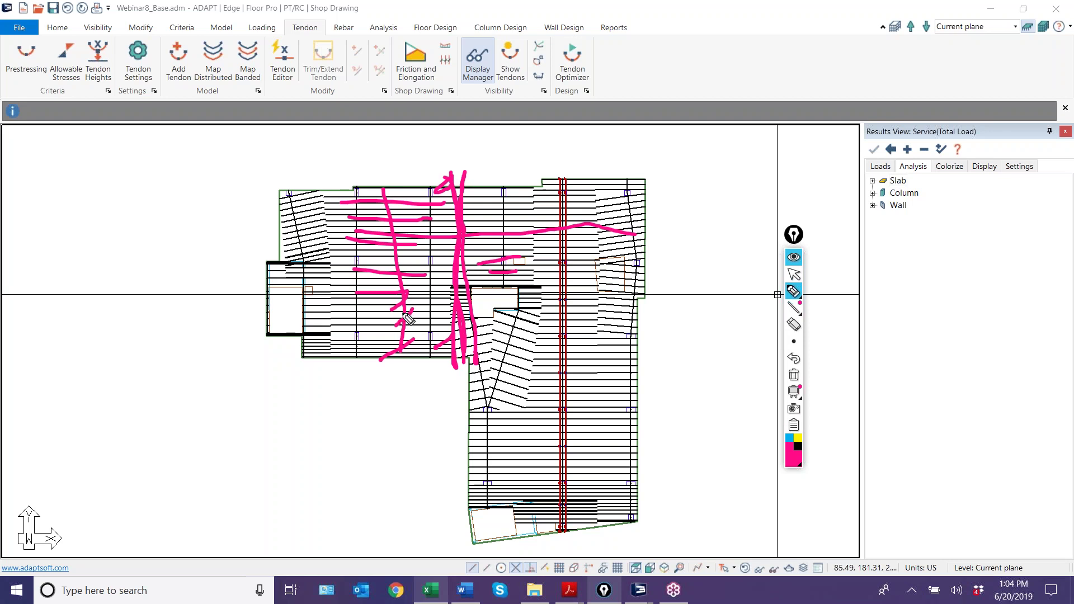
click(794, 376)
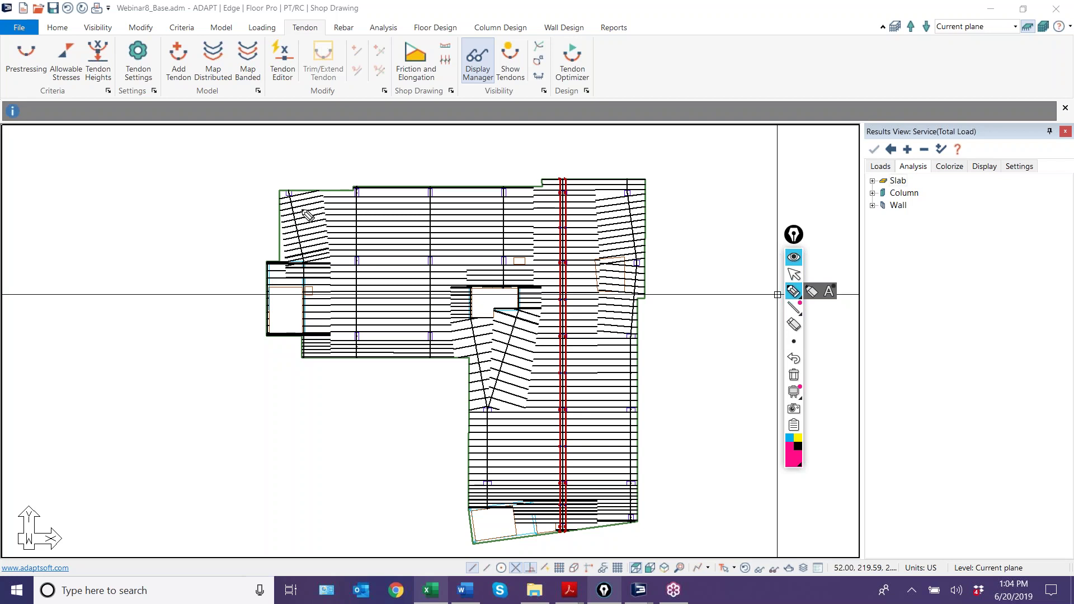
Sketch X-direction lines in pen along the column rows plus a crossing vertical arrow in the upper bays, and clear the sketch.
drag(283, 194, 642, 190)
drag(371, 277, 681, 260)
drag(264, 336, 653, 333)
drag(467, 410, 647, 404)
drag(460, 483, 670, 476)
drag(478, 545, 655, 526)
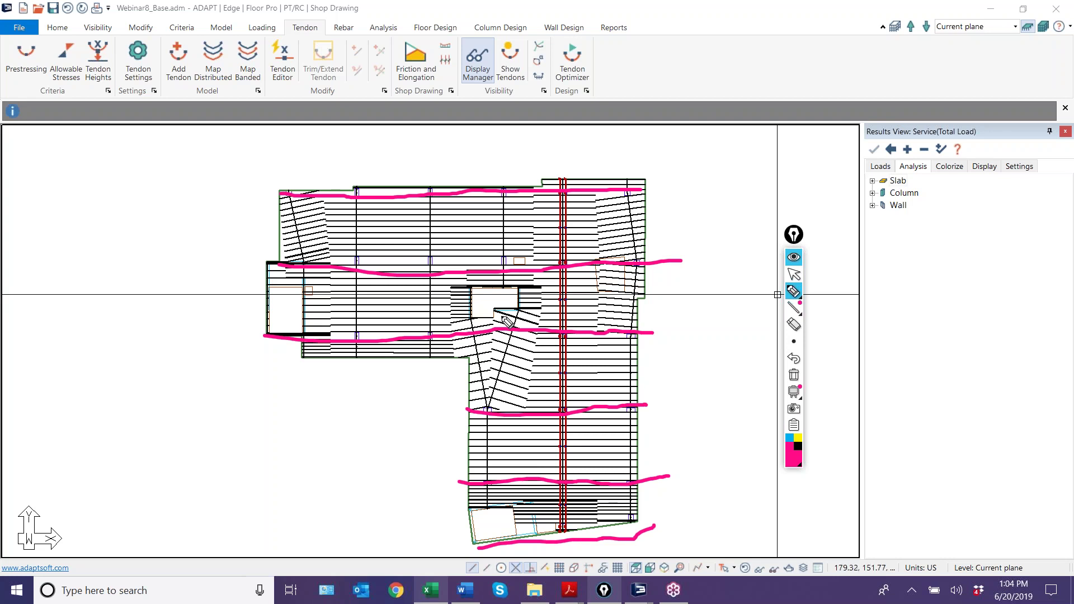
drag(406, 187, 403, 293)
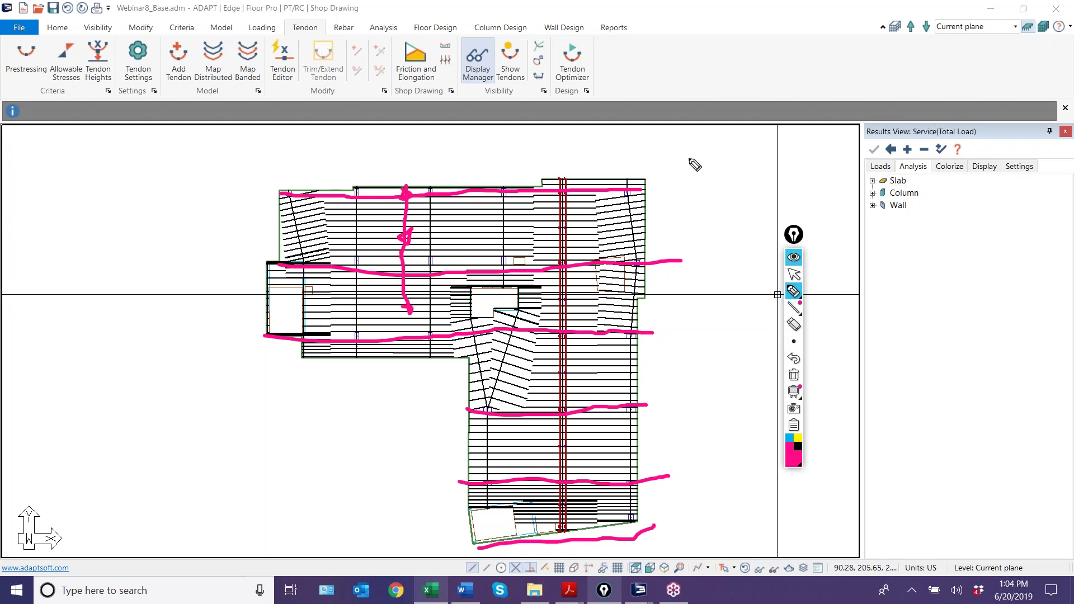
click(794, 342)
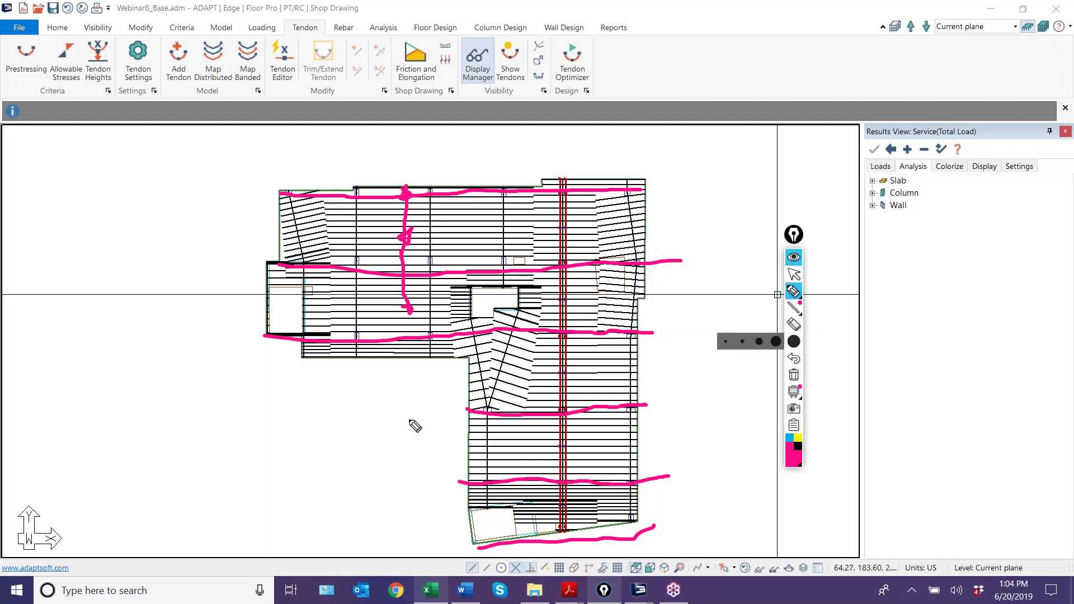
click(794, 274)
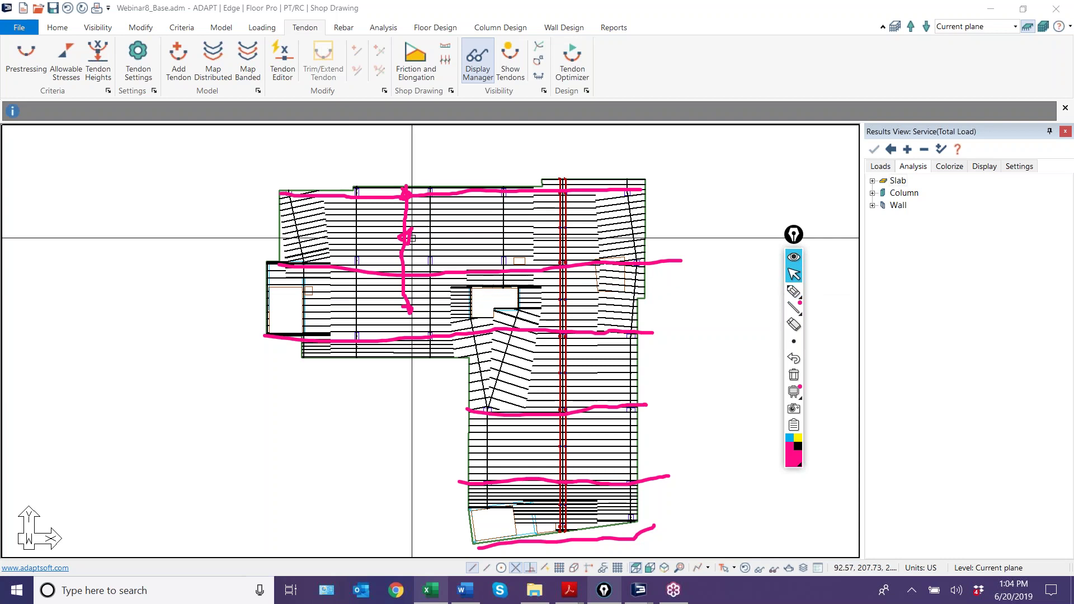
click(794, 375)
middle_click(658, 418)
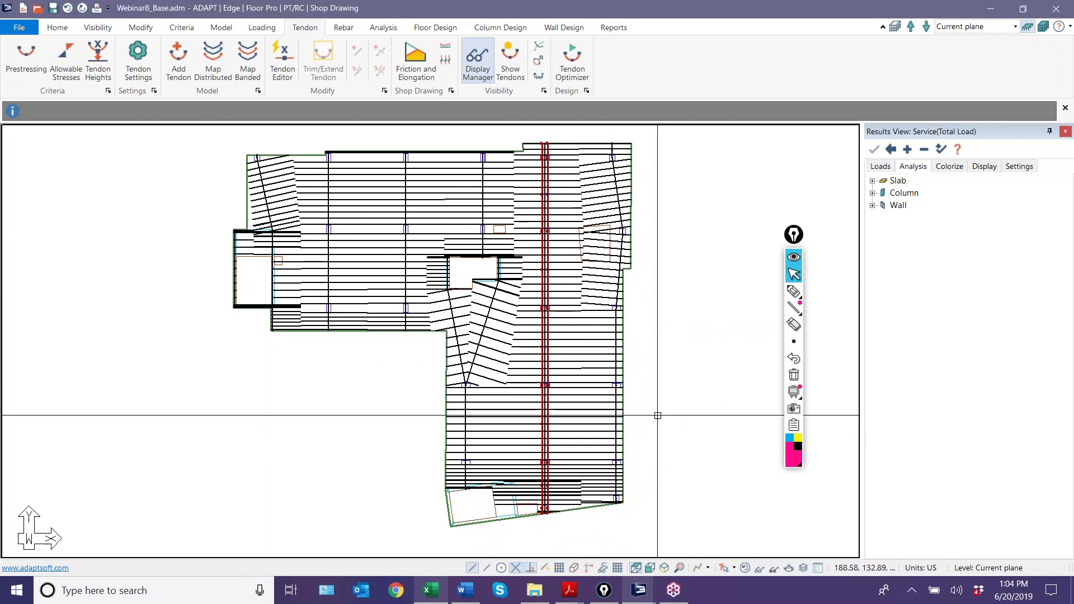
Toggle the display of the Y-direction support lines and their design sections off and back on.
scroll(506, 371, down, 1)
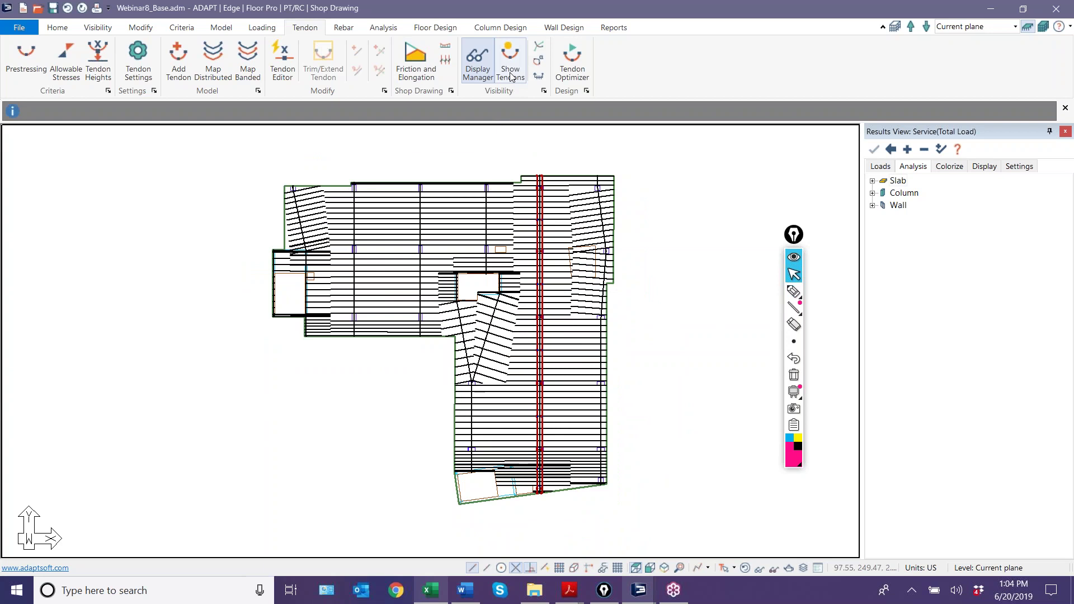
click(449, 28)
click(819, 76)
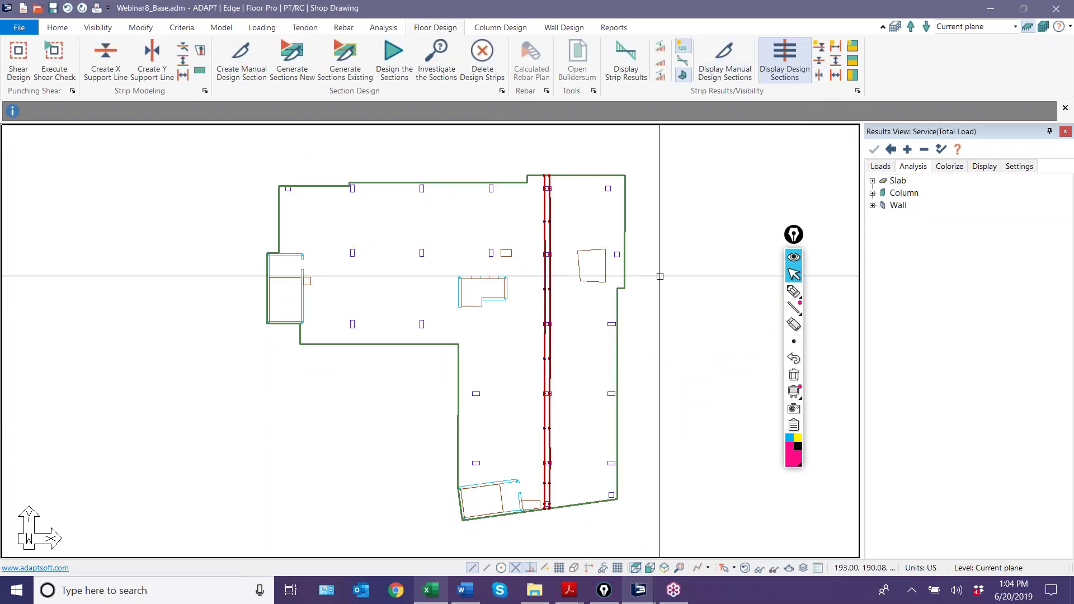
scroll(587, 234, up, 1)
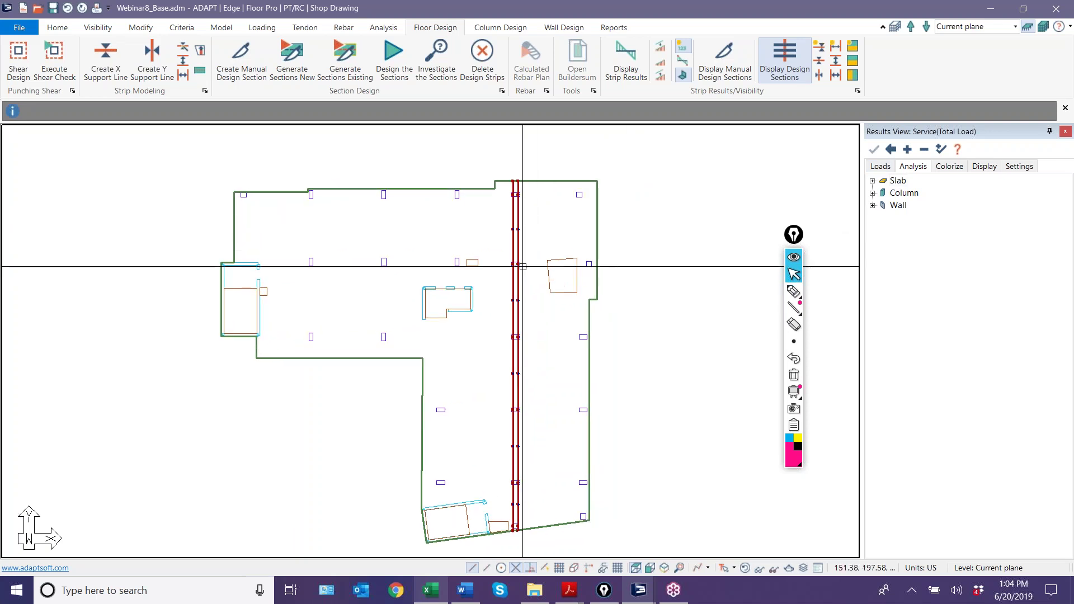
scroll(498, 209, down, 3)
scroll(456, 378, up, 2)
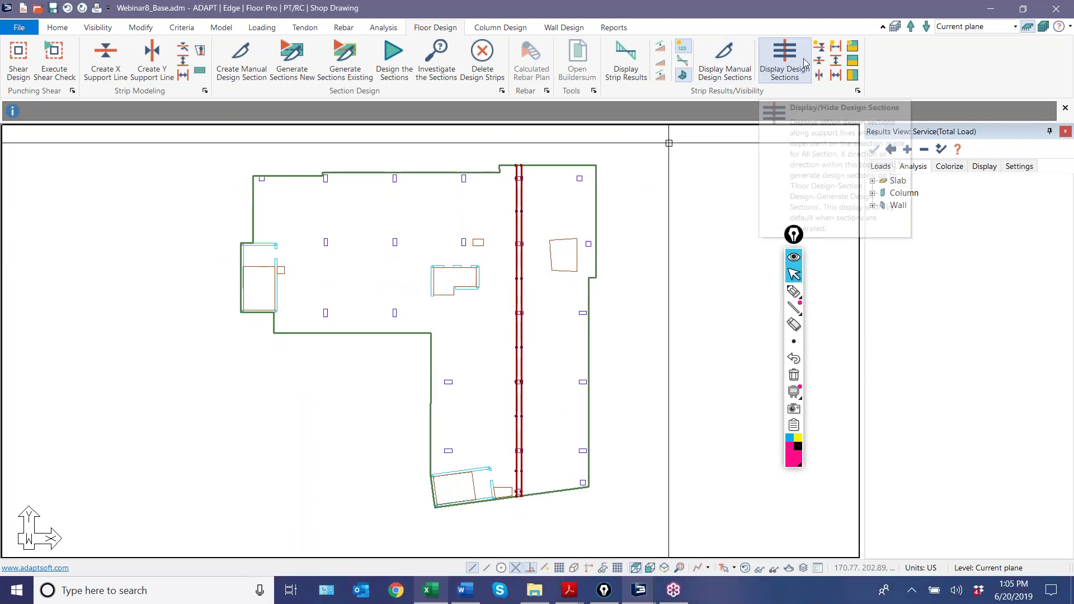
click(785, 61)
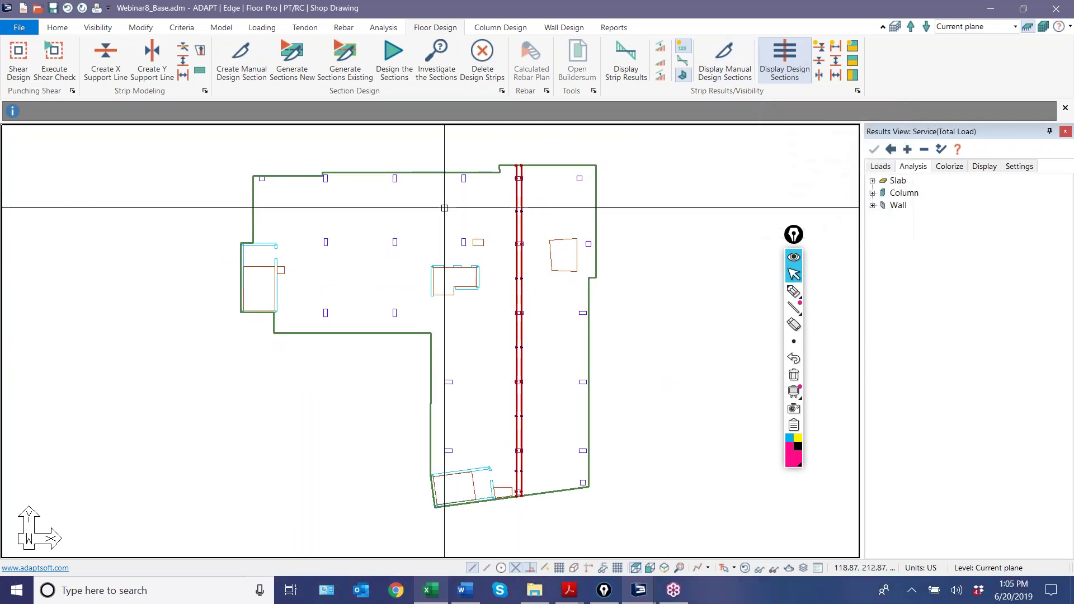
click(820, 61)
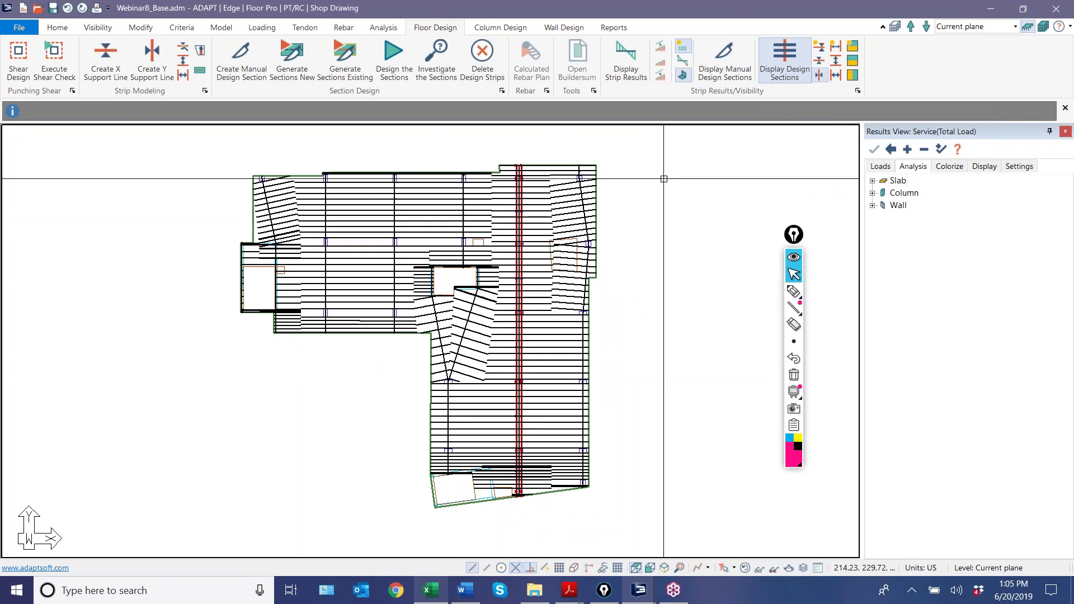
Map banded tendons along the remaining Y-direction support lines, using two groups offset 1 ft, a 20 ft tributary width and 26.5 k per strand.
click(584, 221)
ctrl+click(464, 214)
ctrl+click(394, 225)
ctrl+click(327, 222)
ctrl+click(265, 195)
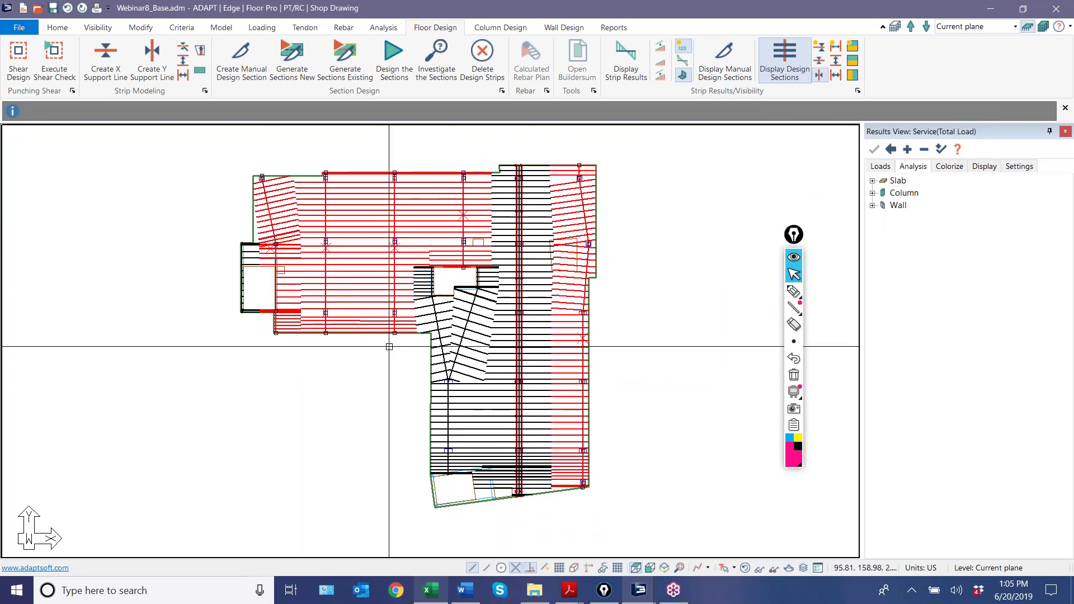
ctrl+click(442, 391)
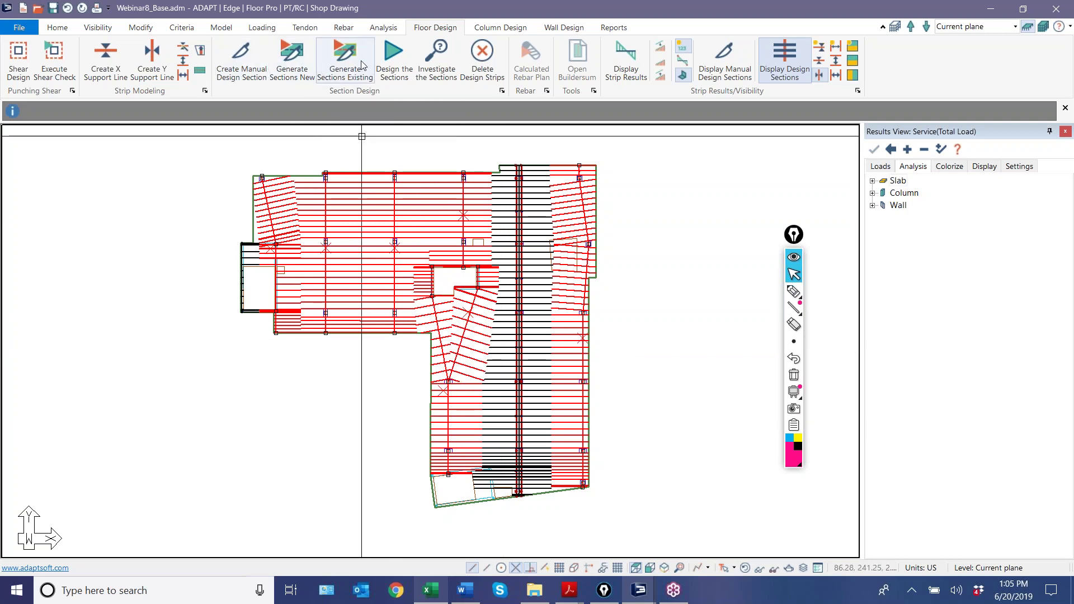
click(305, 27)
click(248, 61)
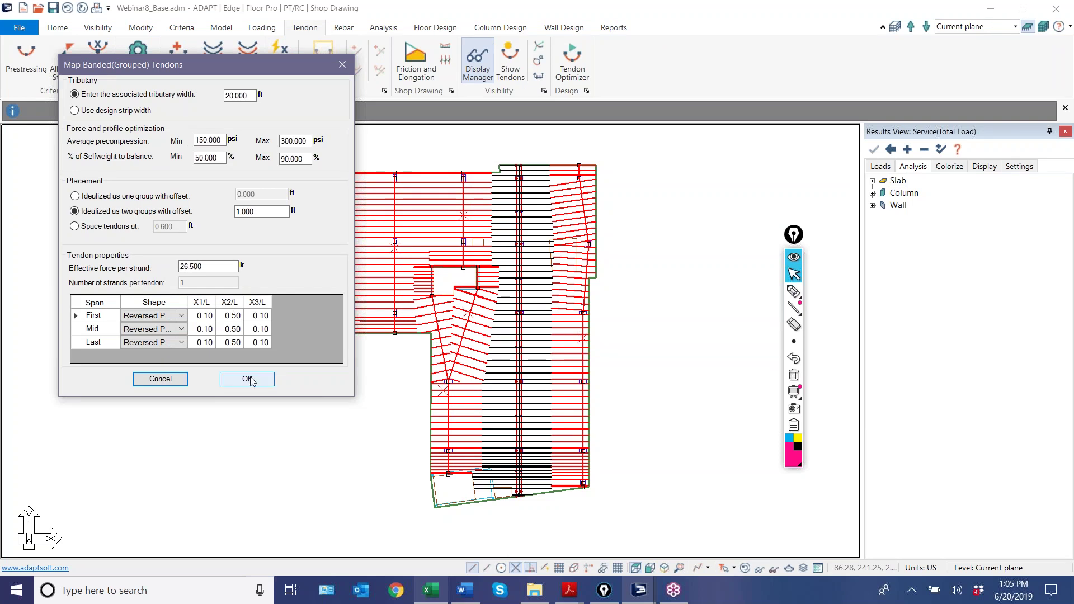
click(247, 379)
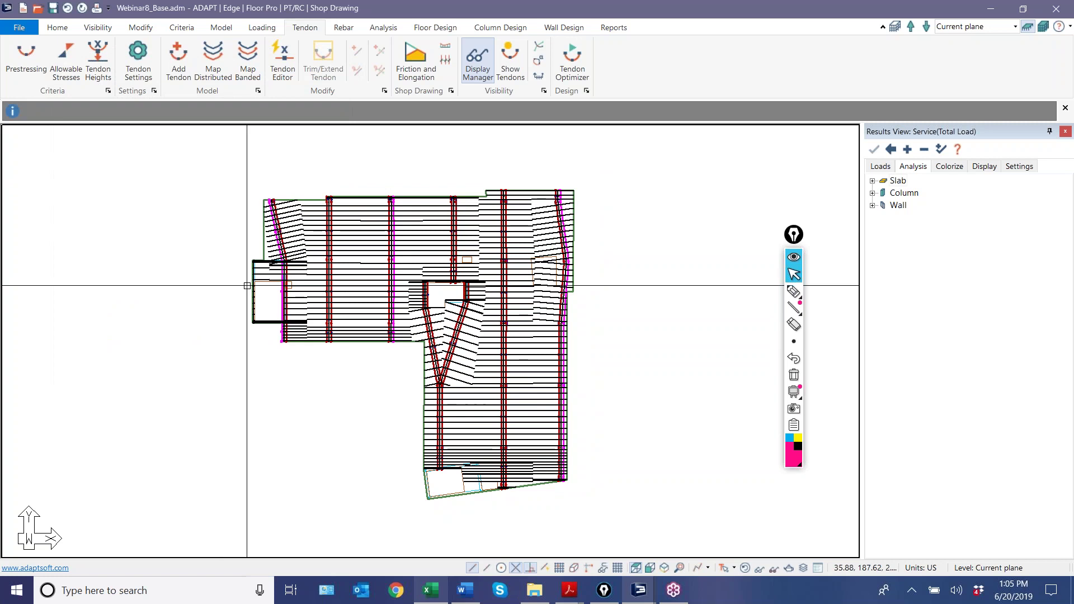
Hide the design sections of the Y-direction support lines so only the slab outline and banded tendons remain displayed.
scroll(248, 288, up, 1)
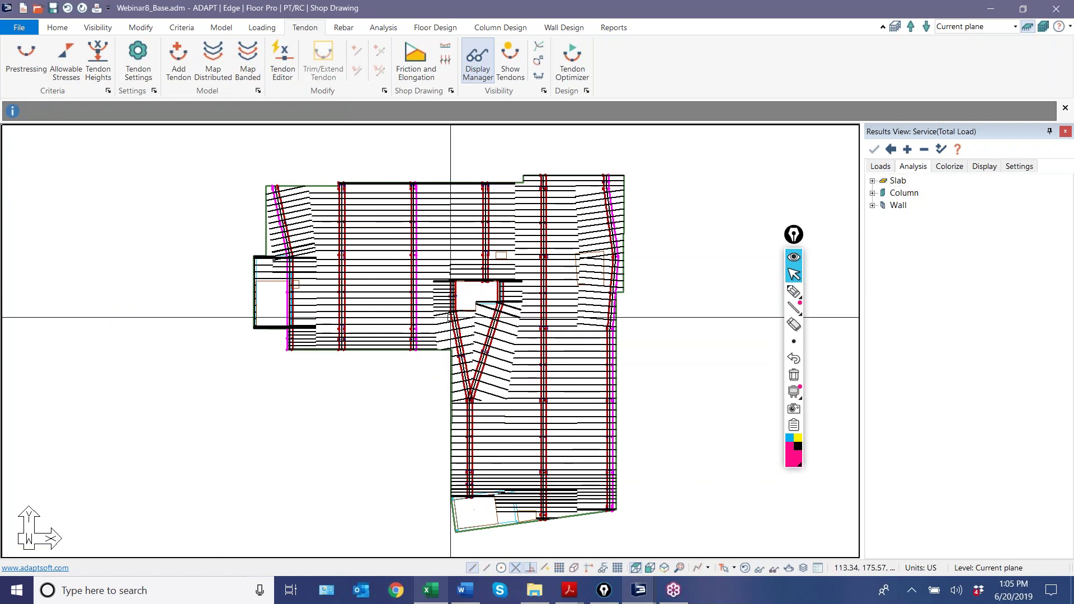
click(451, 29)
click(819, 75)
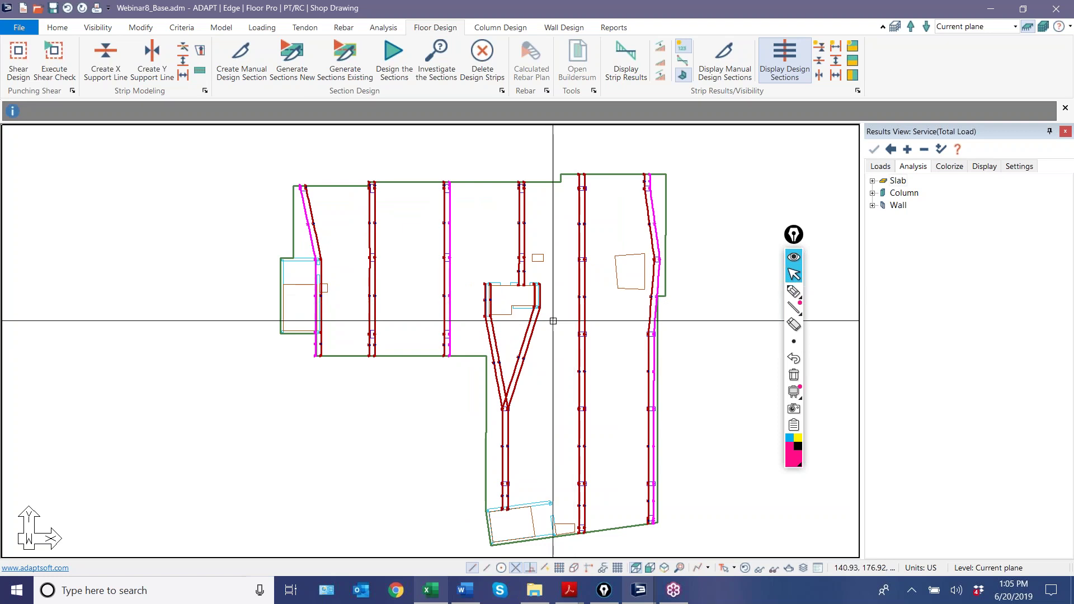
scroll(391, 259, down, 2)
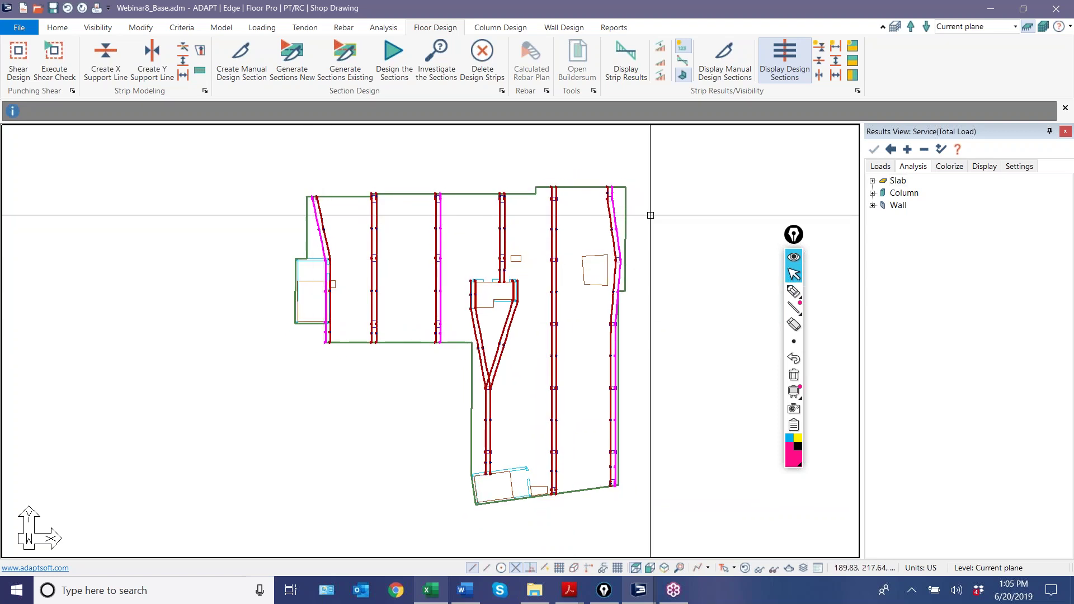
scroll(528, 224, up, 3)
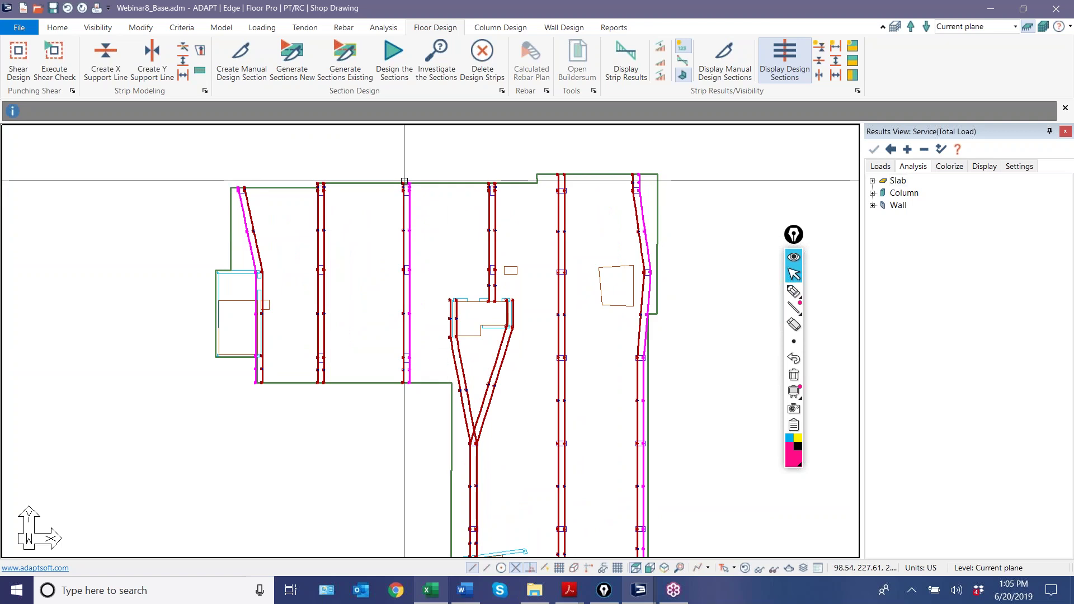
Start the Add Tendon command for manual tendon input around the slab's lower bays.
click(227, 28)
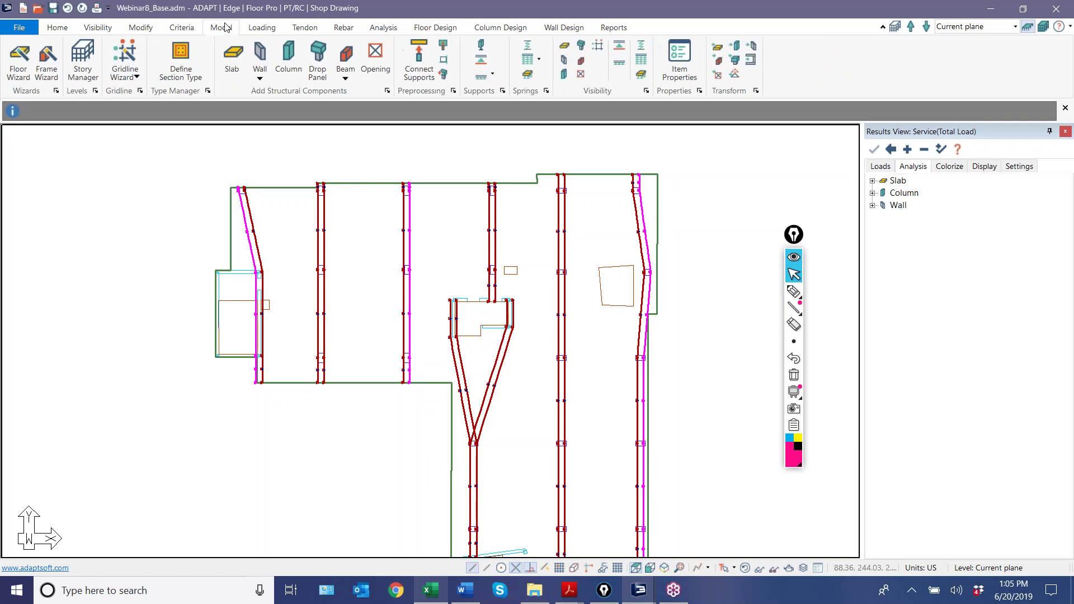
click(305, 28)
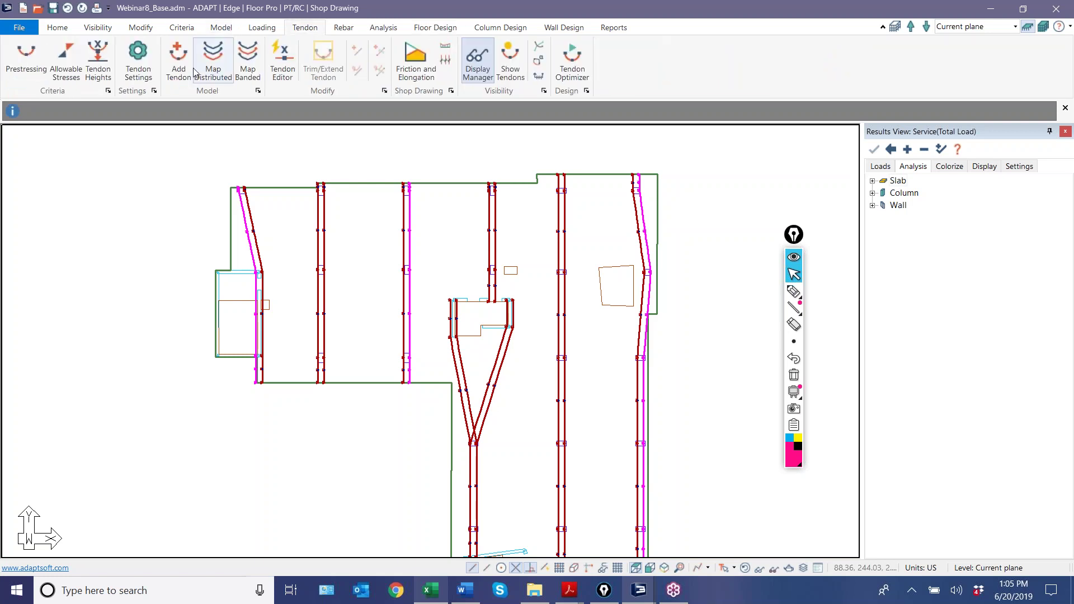
click(178, 58)
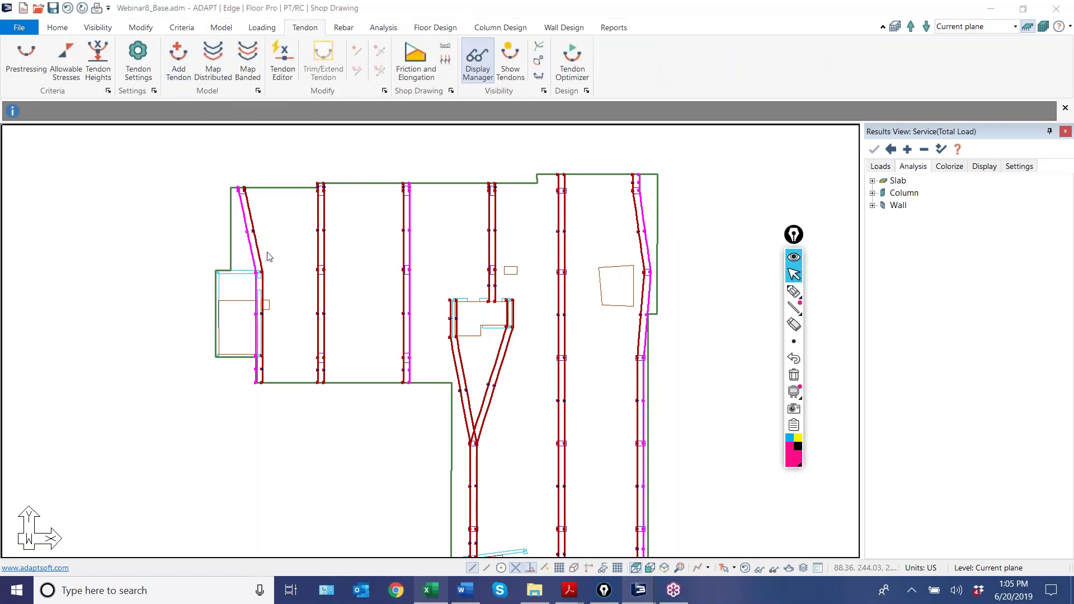
middle_drag(469, 430, 445, 333)
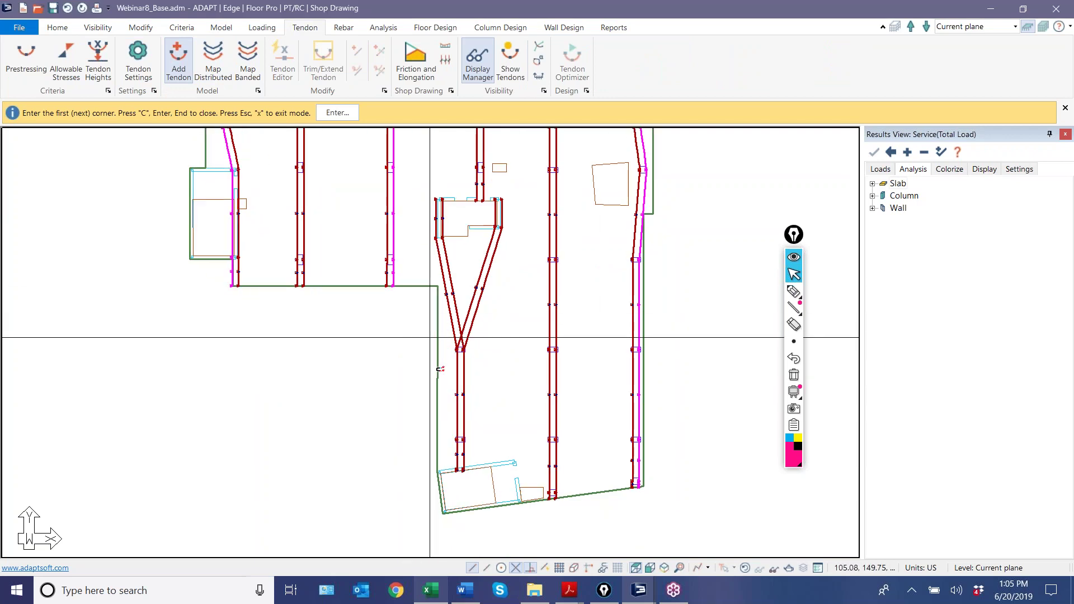
scroll(445, 332, up, 2)
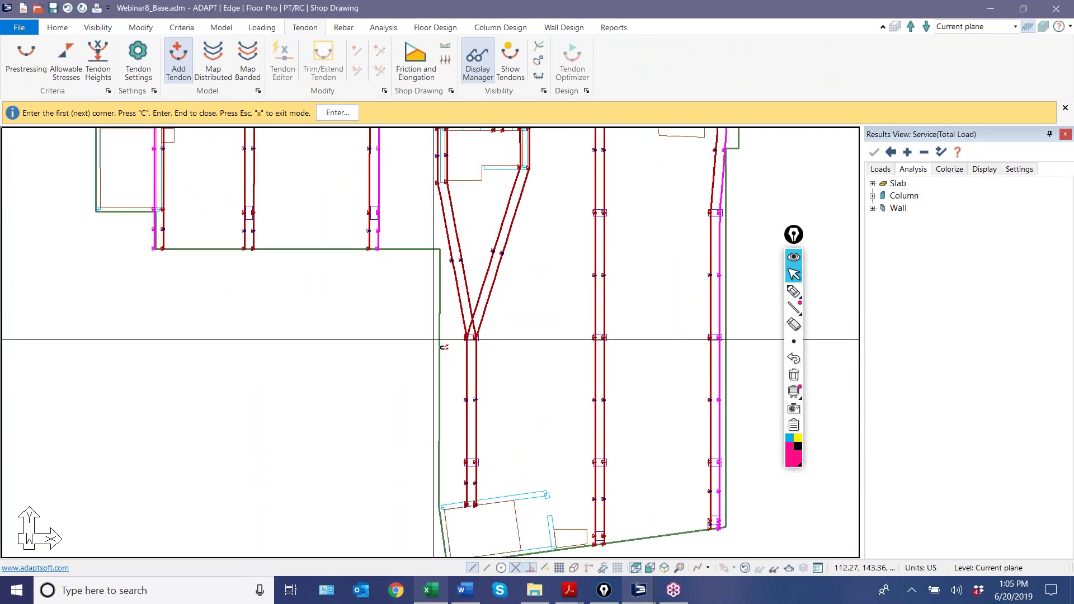
Outline the lower bays between the column rows in pen and label the region 1.
click(793, 291)
mouse_move(438, 339)
mouse_down()
mouse_move(750, 324)
mouse_move(738, 350)
mouse_up()
mouse_move(737, 388)
mouse_down()
mouse_move(736, 486)
mouse_move(501, 499)
mouse_move(435, 380)
mouse_move(450, 336)
mouse_up()
drag(616, 390, 625, 441)
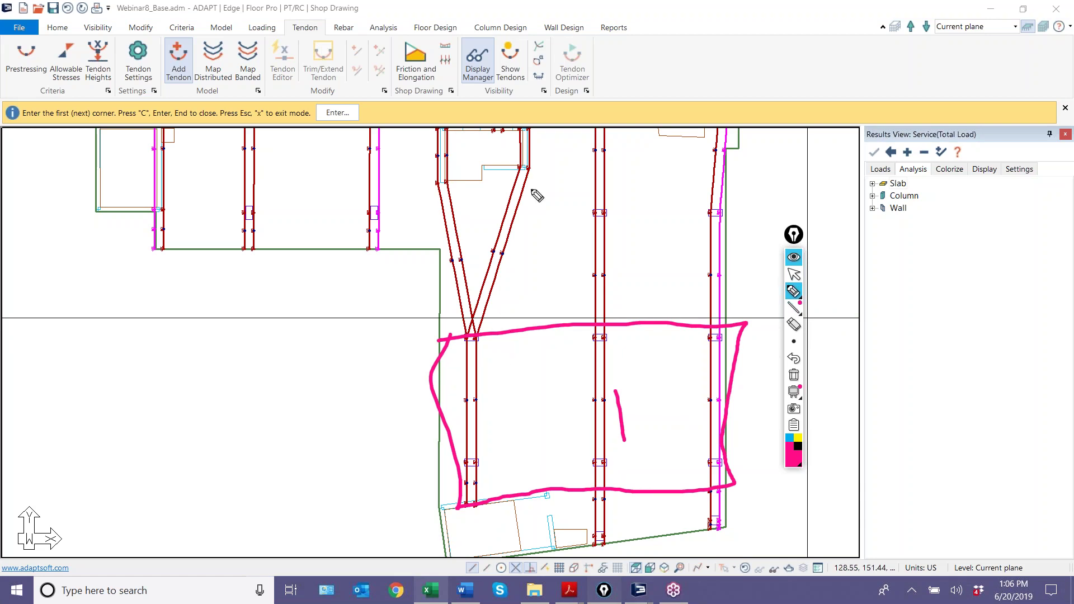
Outline region 2 in pen above region 1, label it, and trace and hatch the V-shaped area between the converging tendons.
mouse_move(435, 248)
mouse_down()
mouse_move(739, 245)
mouse_move(741, 330)
mouse_move(385, 324)
mouse_up()
drag(591, 274, 643, 301)
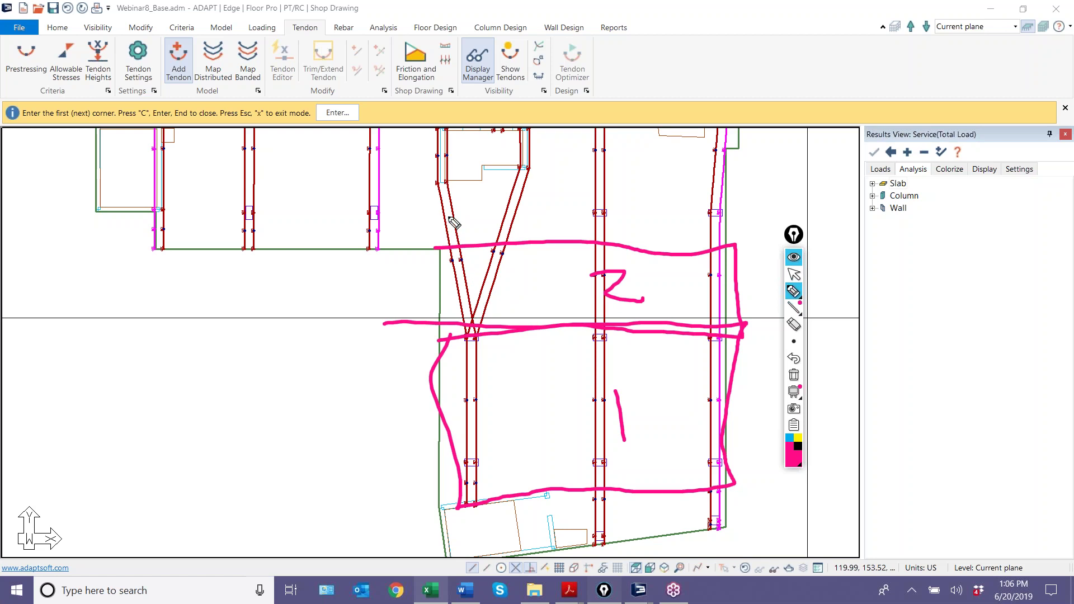
mouse_move(444, 181)
mouse_down()
mouse_move(451, 288)
mouse_move(476, 333)
mouse_up()
drag(529, 165, 490, 303)
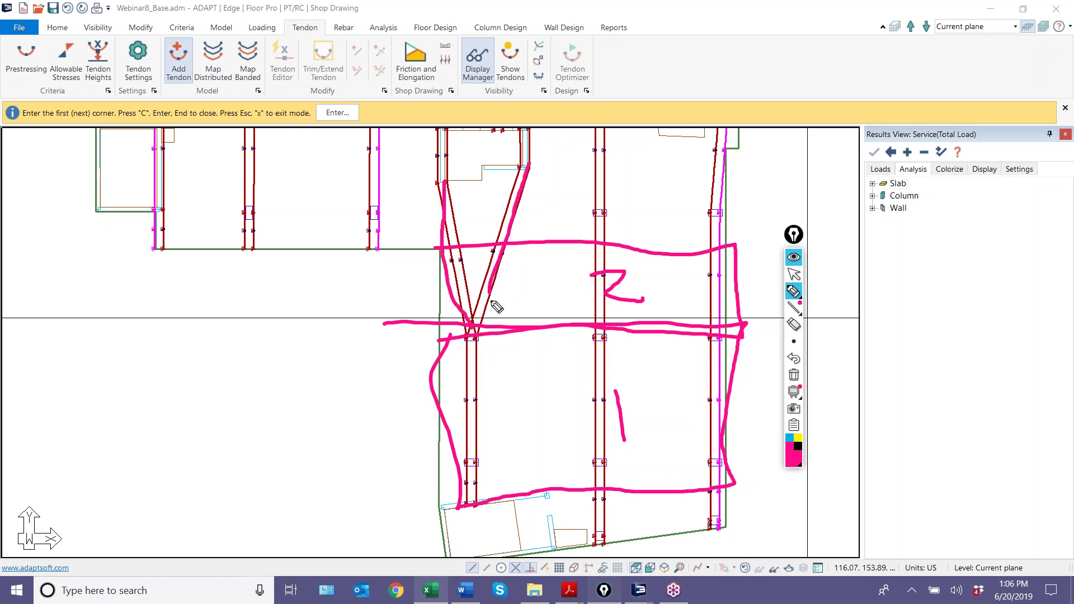
drag(463, 256, 492, 251)
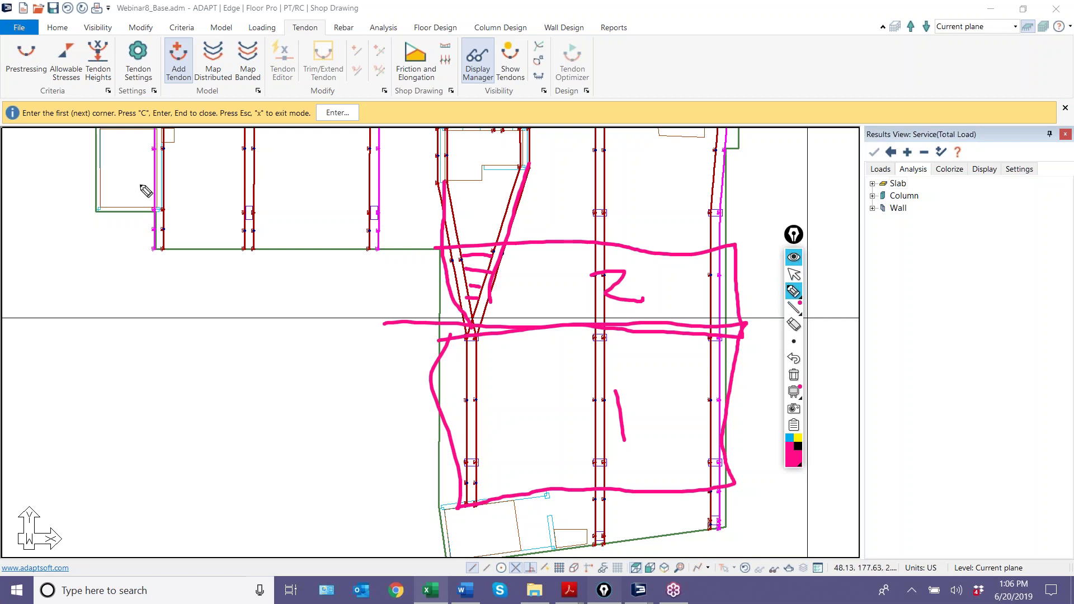
Outline region 3 in pen across the full slab width above region 2, and region 4 over the left bays, numbering both.
mouse_move(156, 208)
mouse_down()
mouse_move(673, 205)
mouse_move(726, 230)
mouse_move(730, 252)
mouse_up()
drag(630, 216, 633, 235)
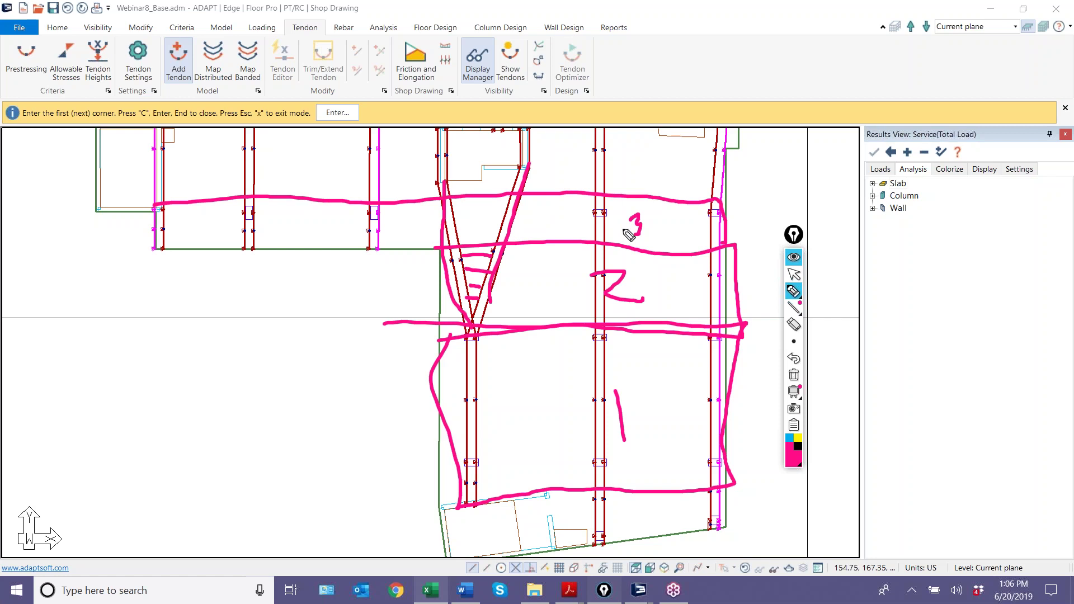
mouse_move(158, 211)
mouse_down()
mouse_move(87, 191)
mouse_move(86, 178)
mouse_up()
mouse_move(90, 114)
mouse_down()
mouse_move(252, 100)
mouse_move(448, 116)
mouse_move(414, 203)
mouse_move(330, 202)
mouse_up()
drag(283, 151, 290, 171)
drag(284, 150, 288, 183)
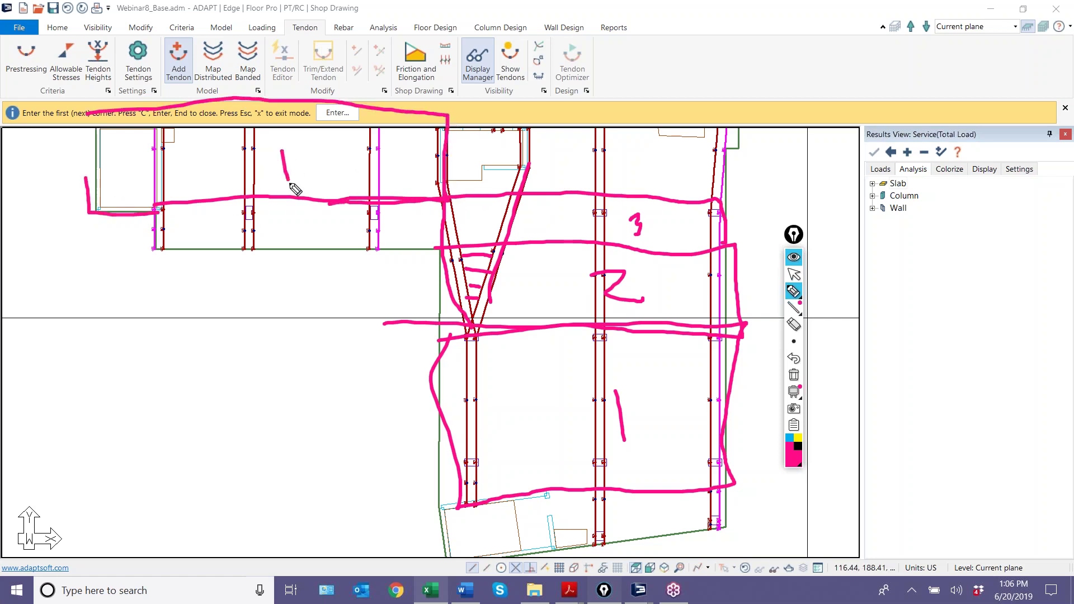
Outline the bay right of the core opening in pen and clear the whole sketch.
mouse_move(536, 129)
mouse_down()
mouse_move(702, 171)
mouse_move(700, 188)
mouse_up()
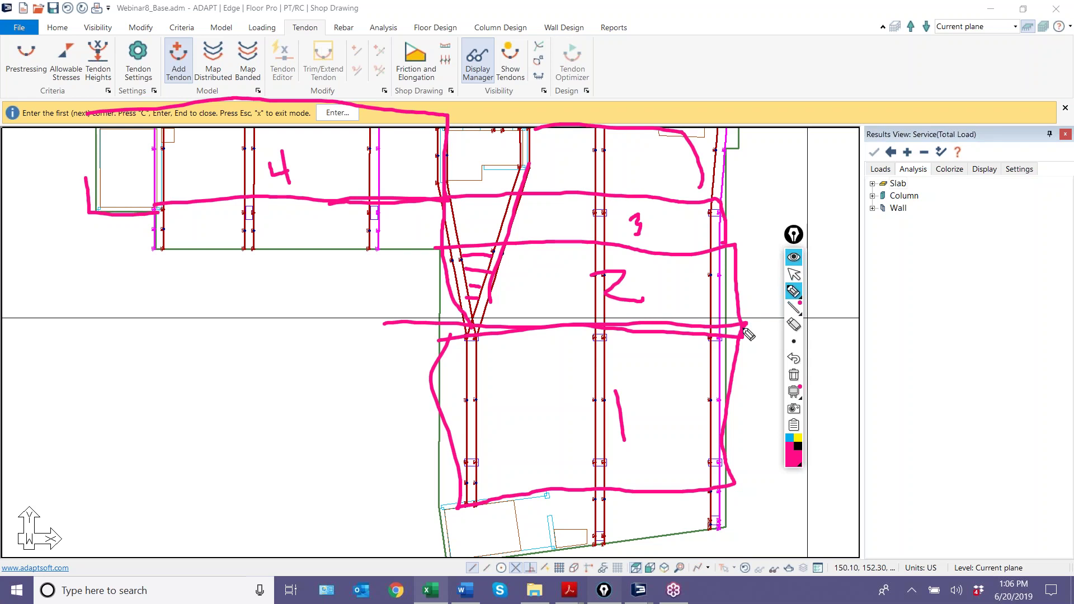
click(794, 274)
click(793, 375)
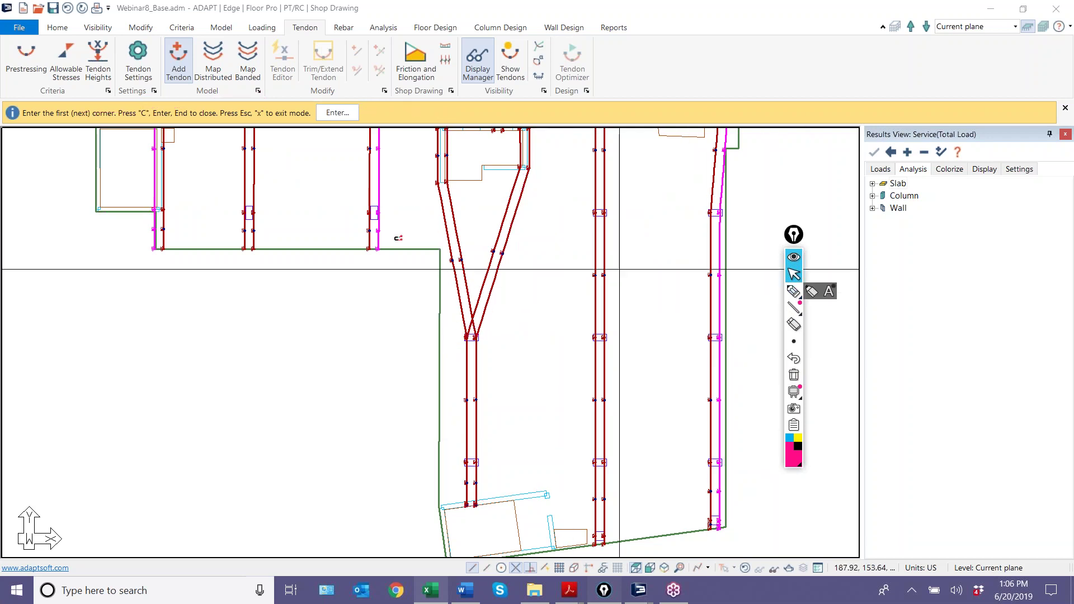
Start an X-direction tendon at the lower wing's left slab edge, just below the column row, with its next point at the first column line.
scroll(445, 351, up, 2)
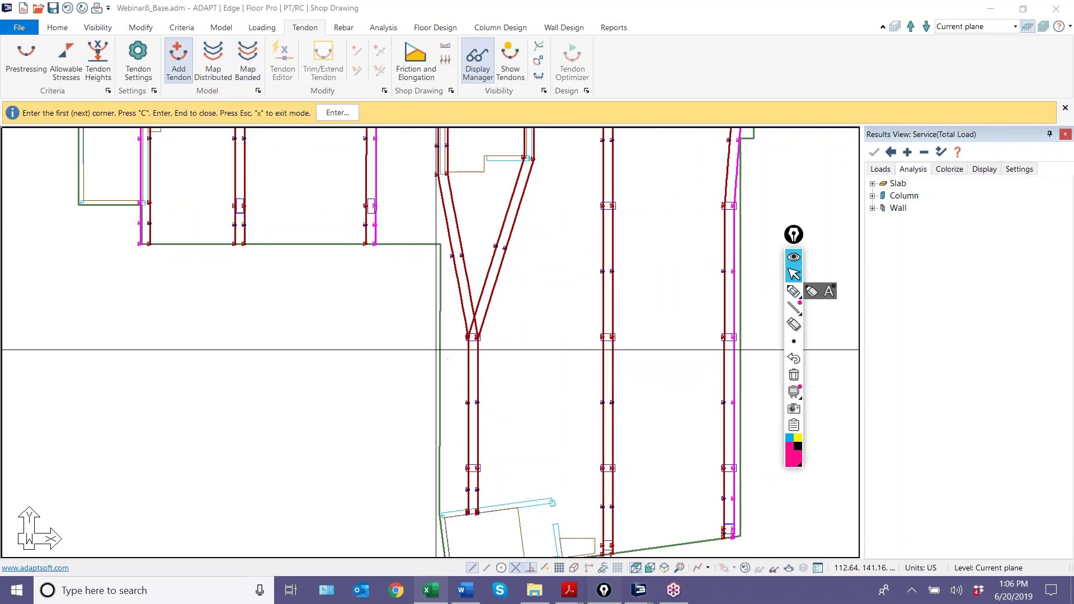
middle_drag(523, 499, 326, 293)
click(330, 301)
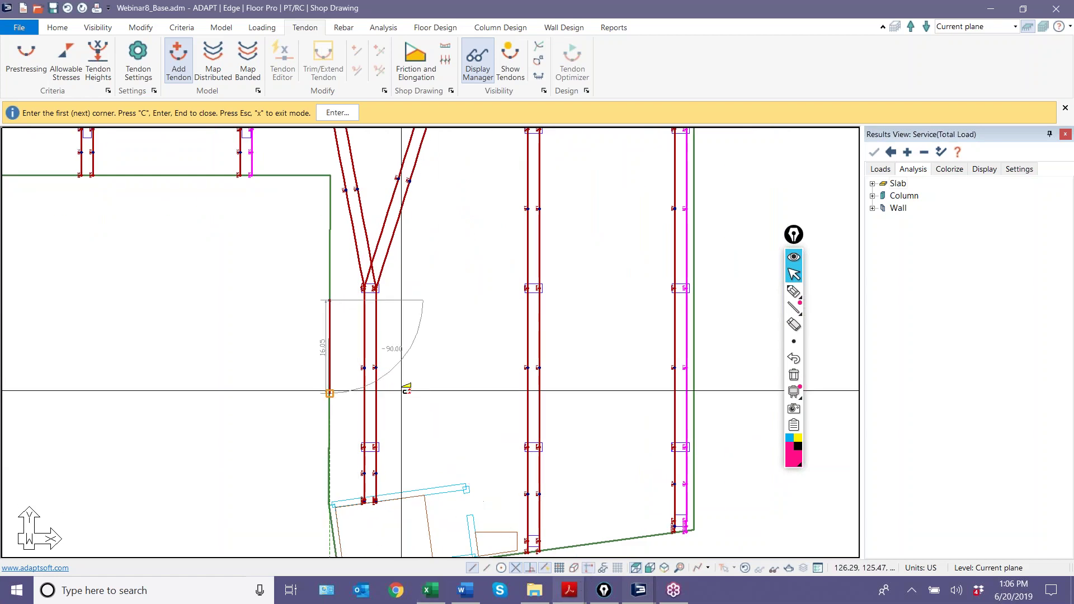
scroll(391, 372, down, 2)
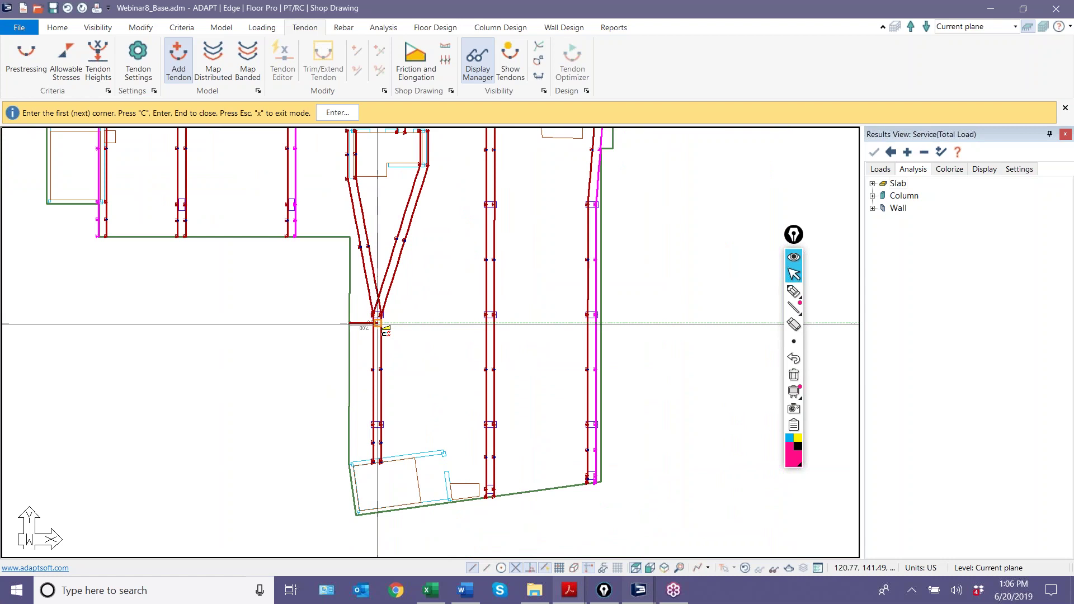
scroll(378, 324, up, 2)
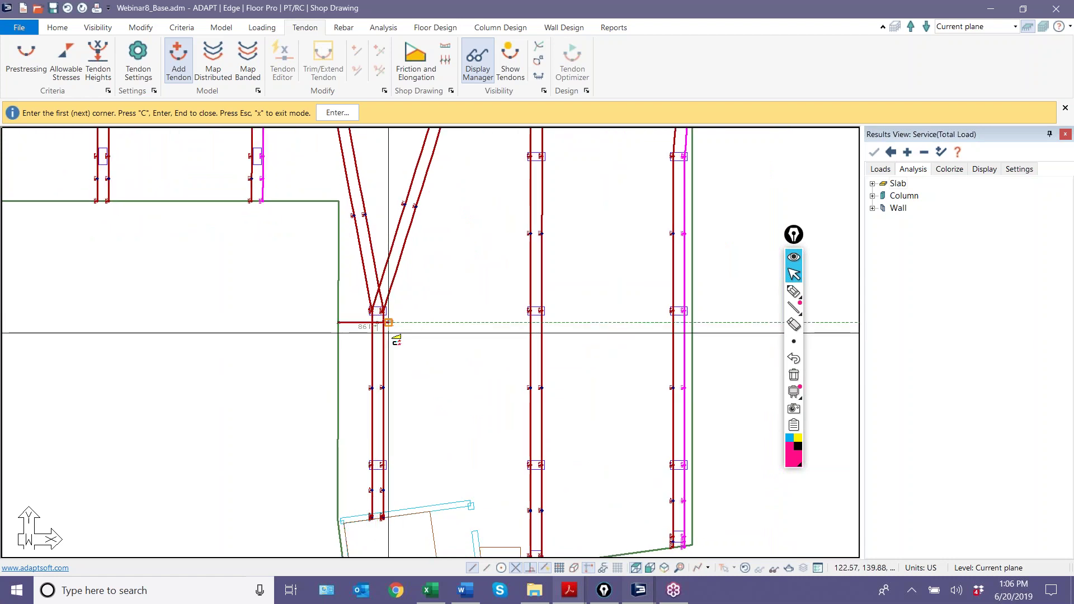
scroll(388, 322, up, 5)
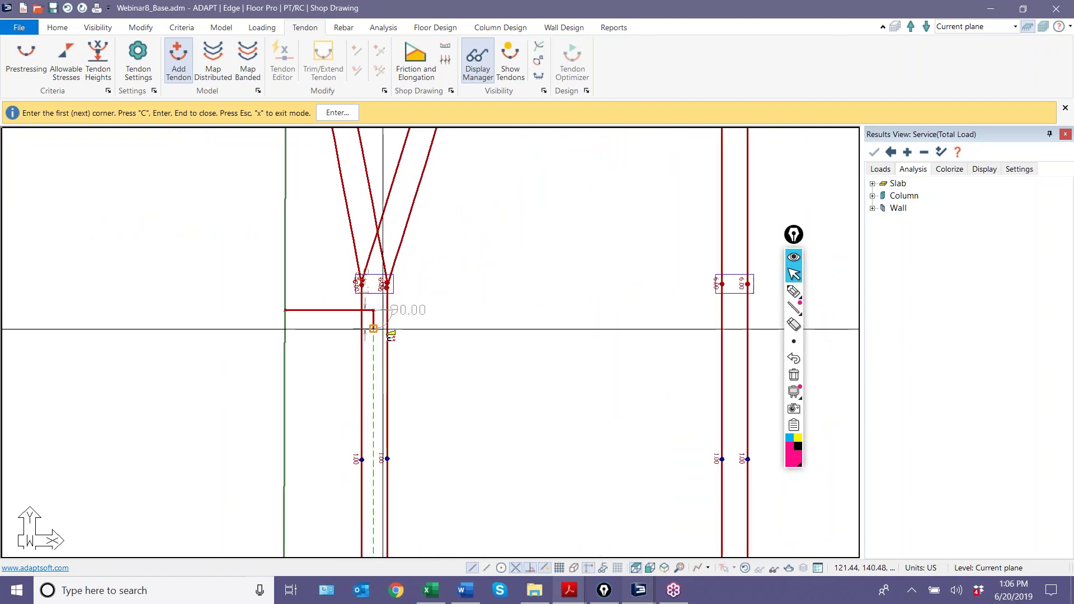
scroll(373, 328, up, 1)
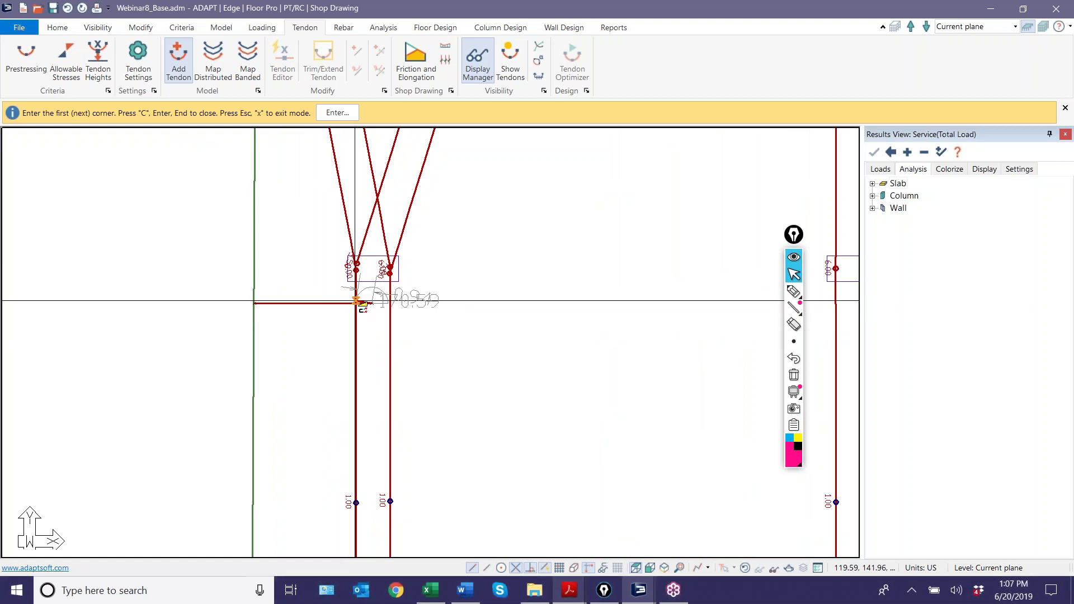
click(355, 302)
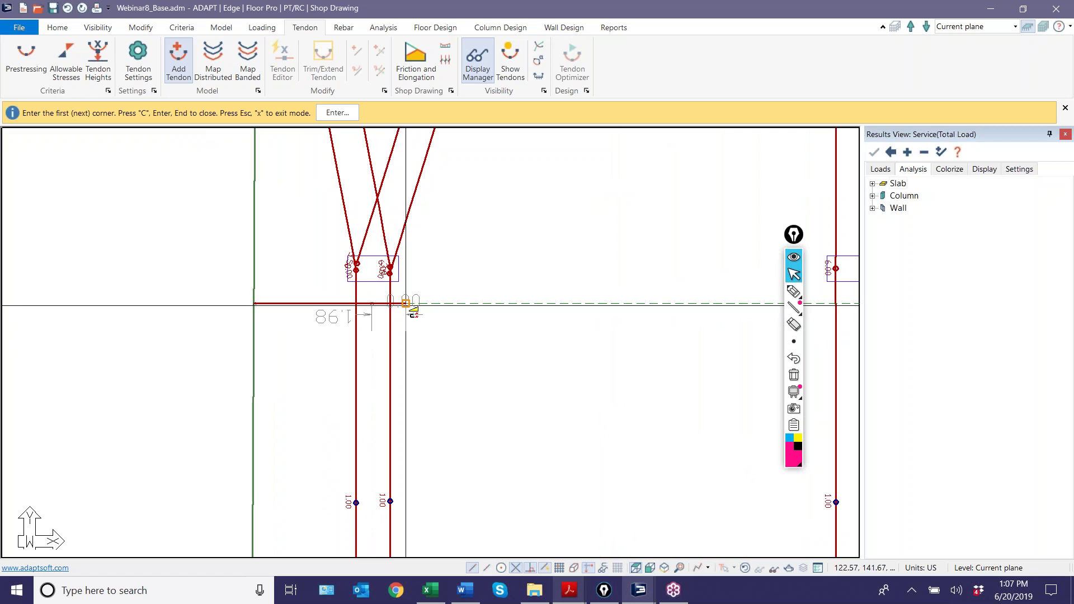
Continue the tendon horizontally through the next two column lines, about 28 ft and 25 ft apart, to the right slab edge and finish it.
scroll(409, 319, down, 2)
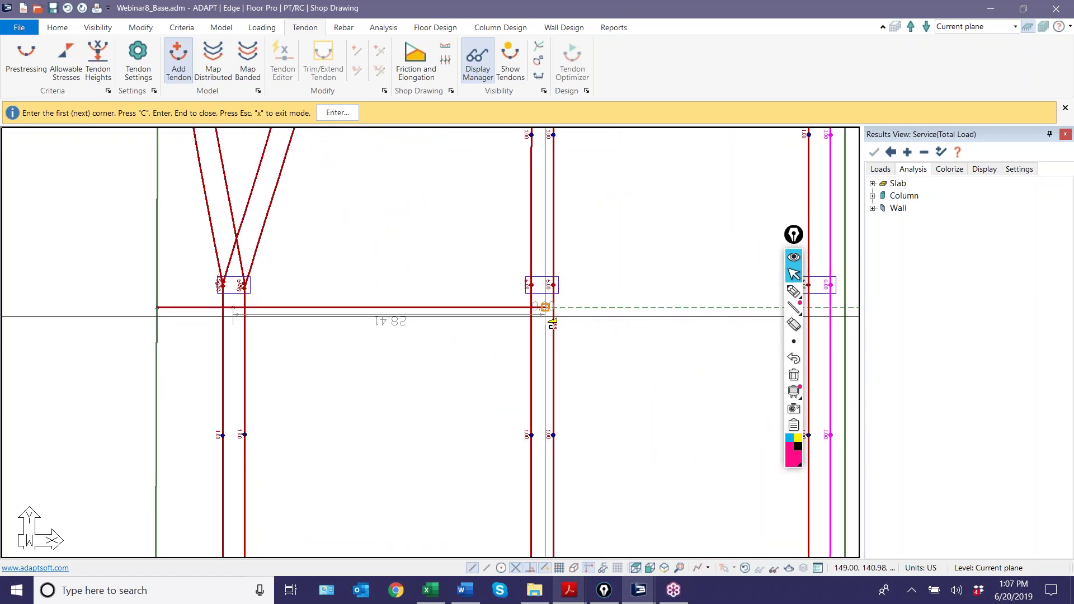
middle_drag(643, 347, 424, 336)
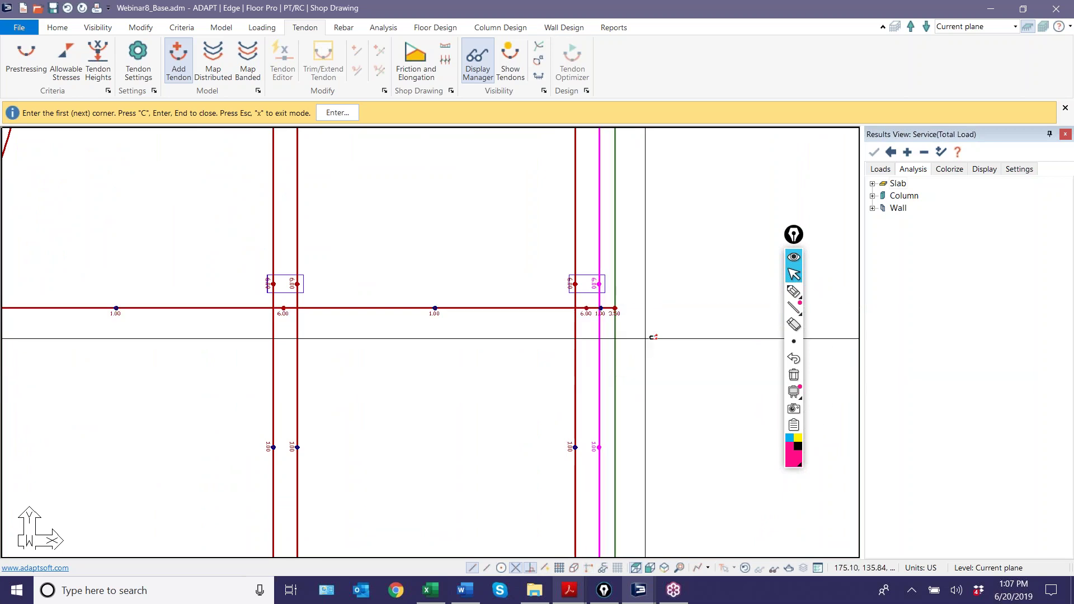
scroll(648, 357, down, 2)
right_click(461, 206)
click(487, 213)
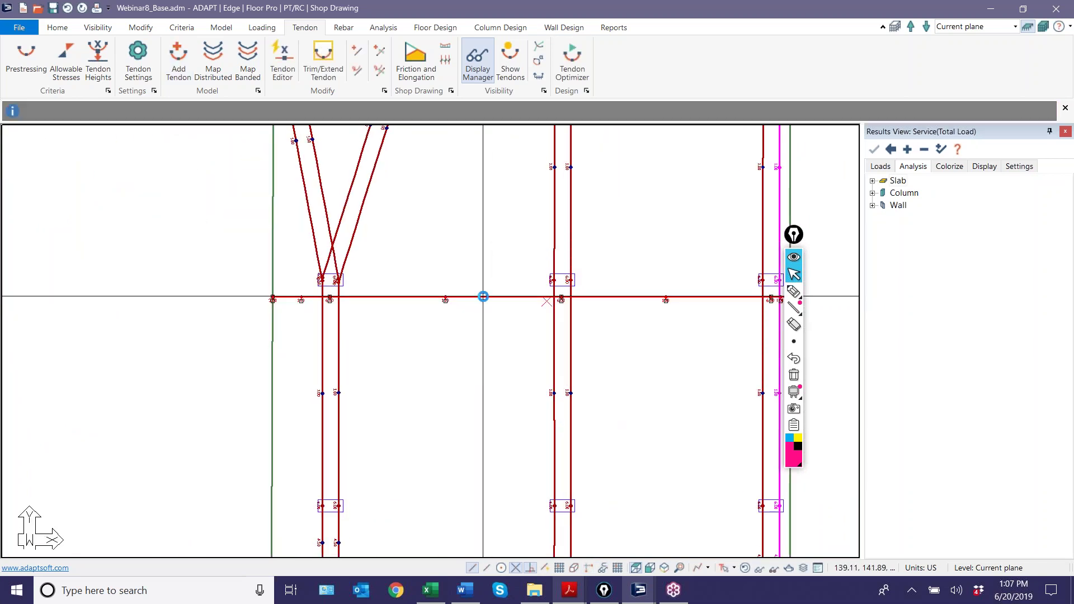
Set the new X-direction tendon to 2 strands, switch its post-tensioning design option to effective force, and apply.
double_click(676, 296)
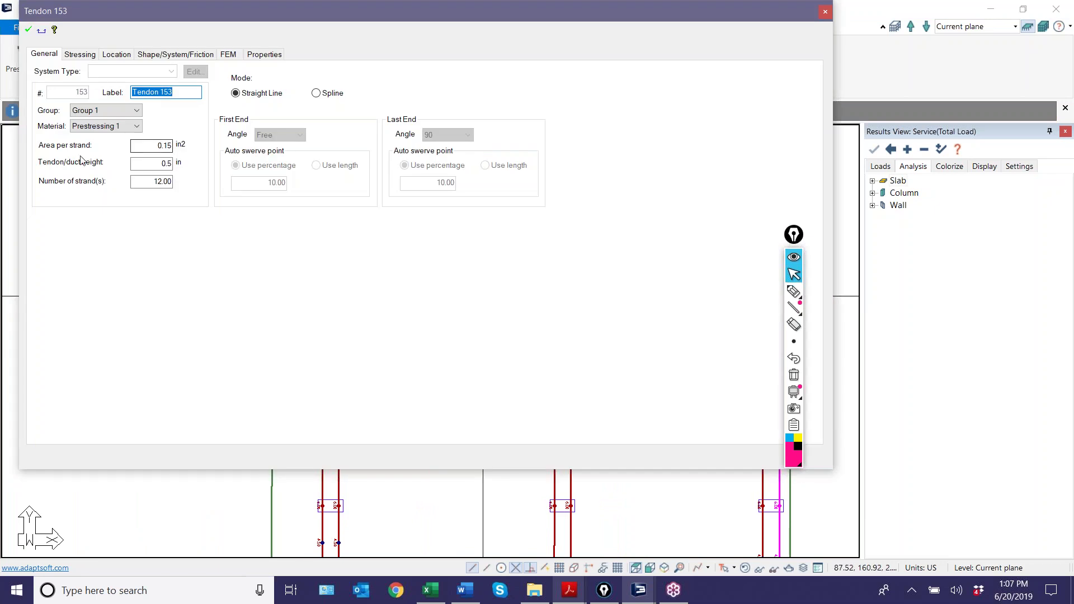
key(Tab)
key(Tab)
key(Tab)
key(Tab)
key(Tab)
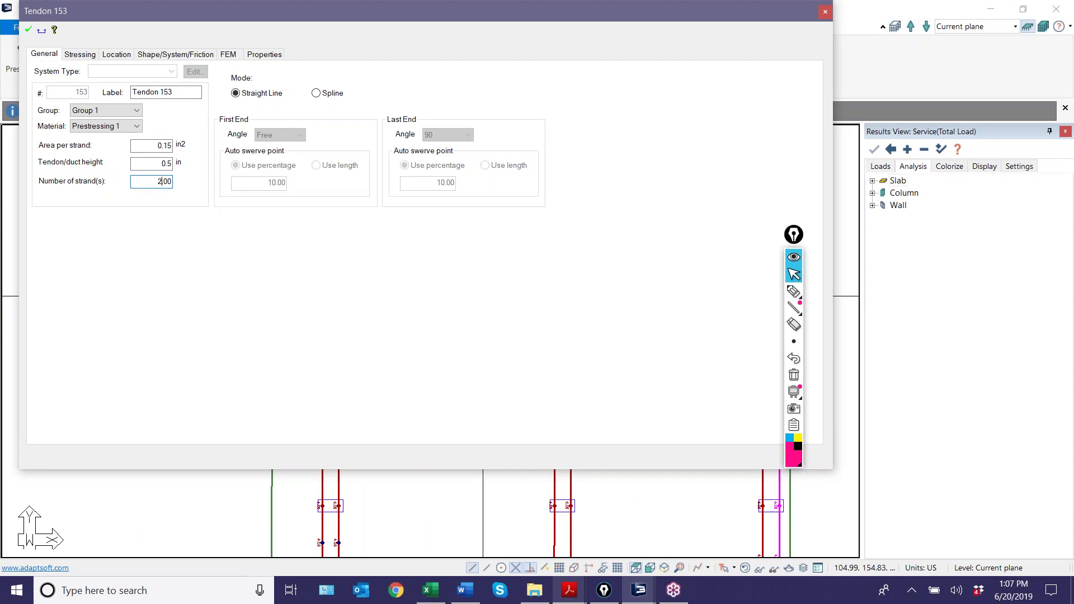
click(81, 54)
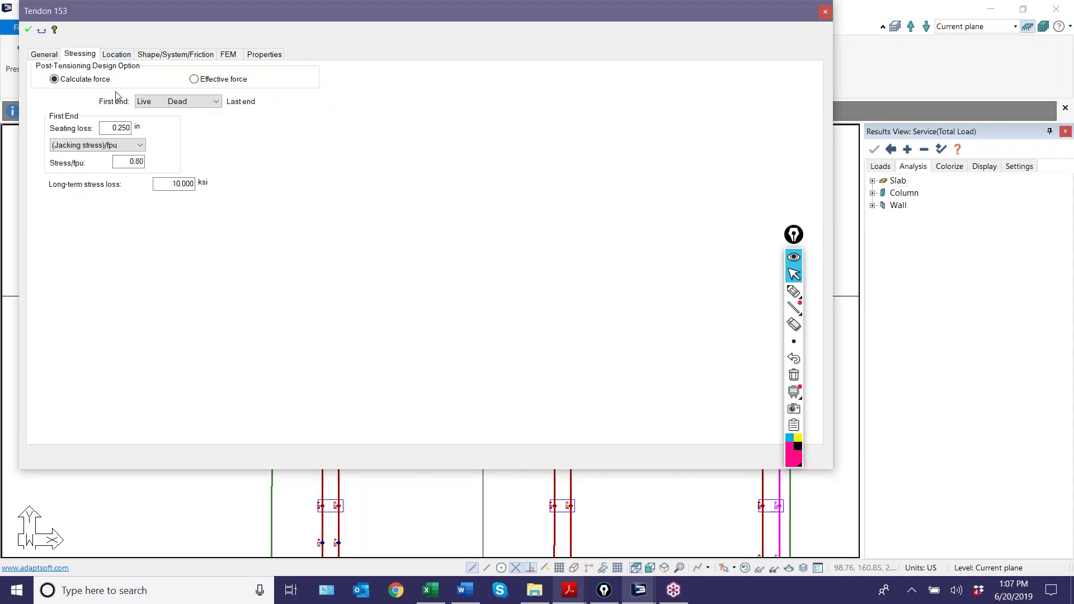
click(193, 79)
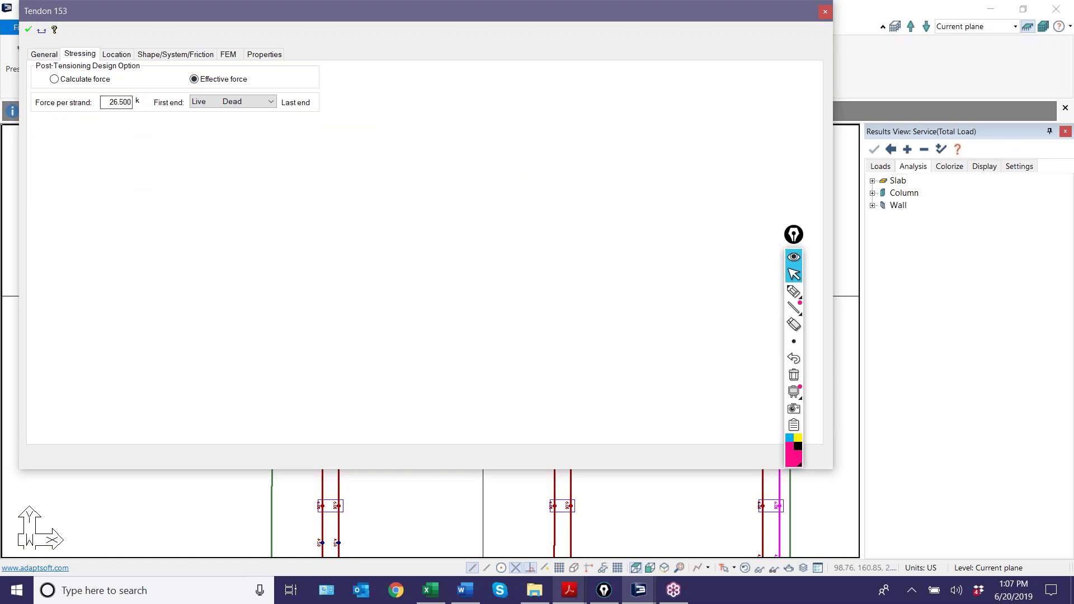
click(28, 31)
Change the profile shape of the tendon's end spans, Span 1 and Span 4, to Cantilever Down.
click(146, 54)
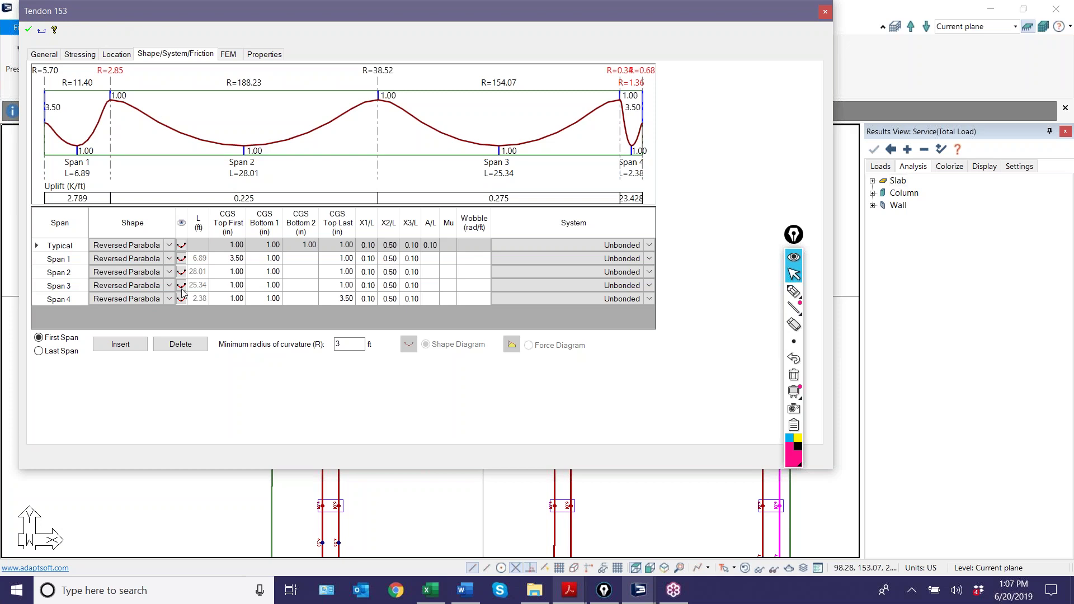
click(168, 259)
click(169, 260)
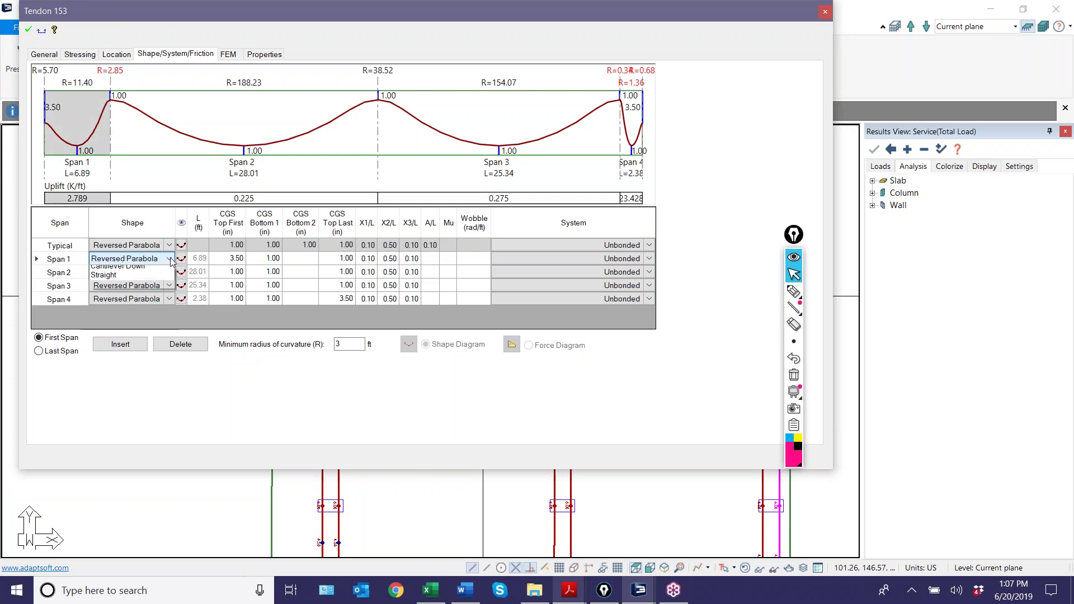
click(169, 260)
click(129, 325)
click(227, 286)
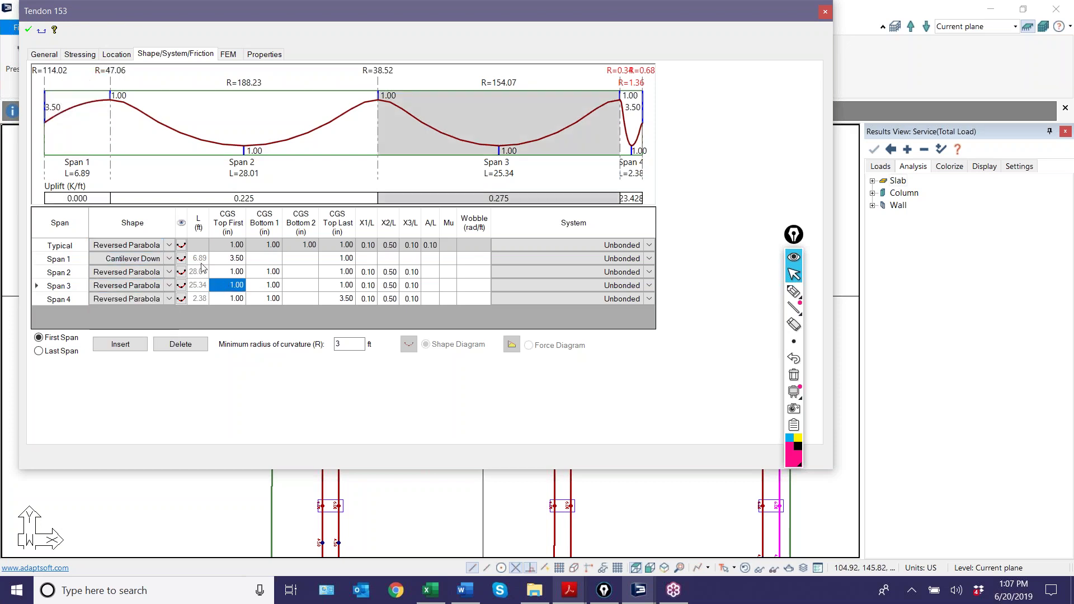
click(172, 301)
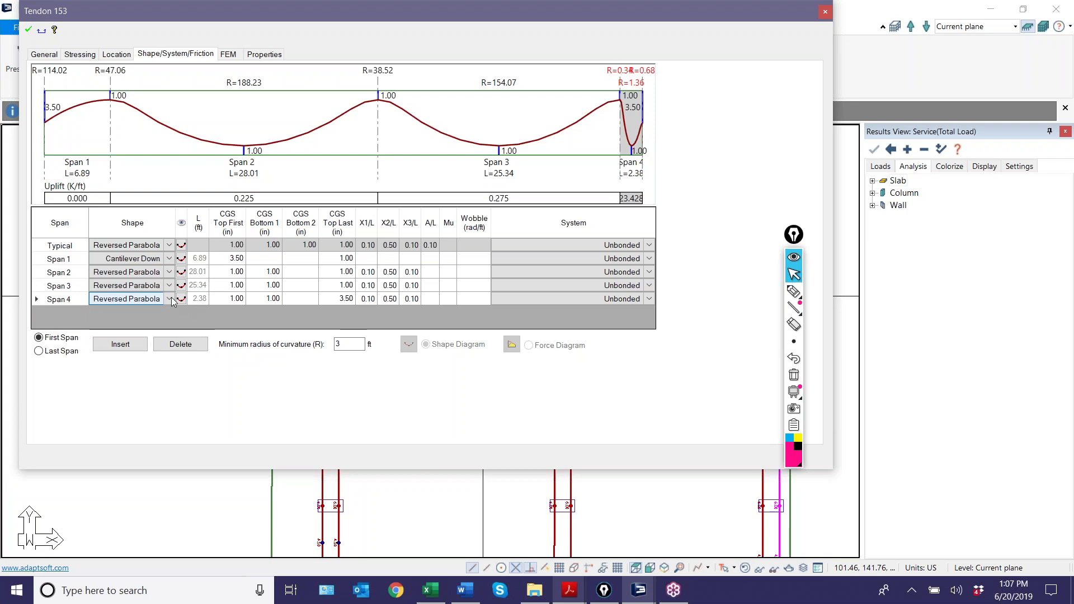
click(170, 301)
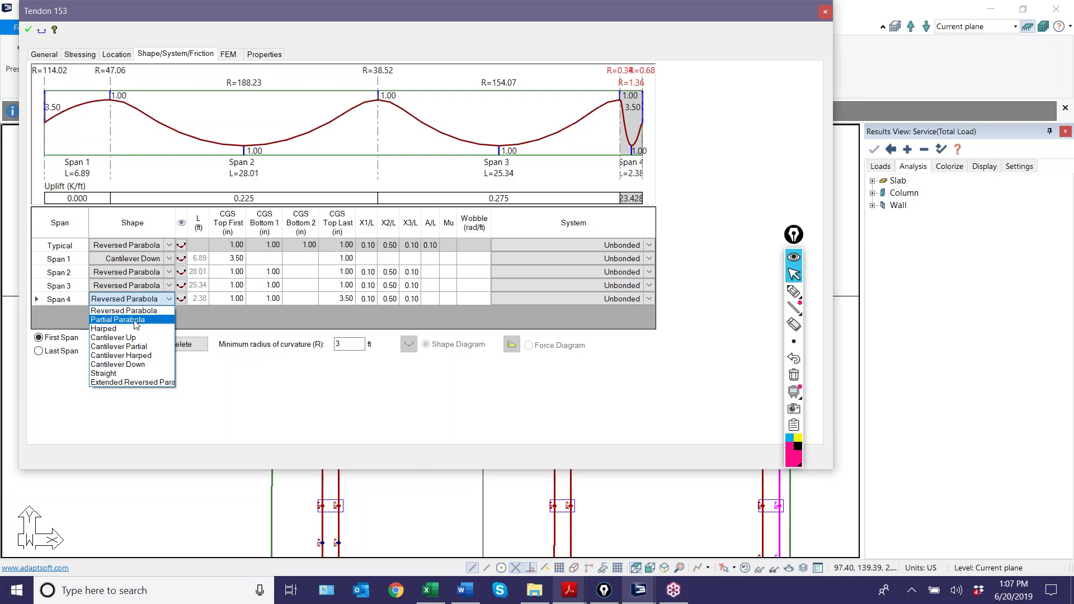
click(131, 364)
click(229, 303)
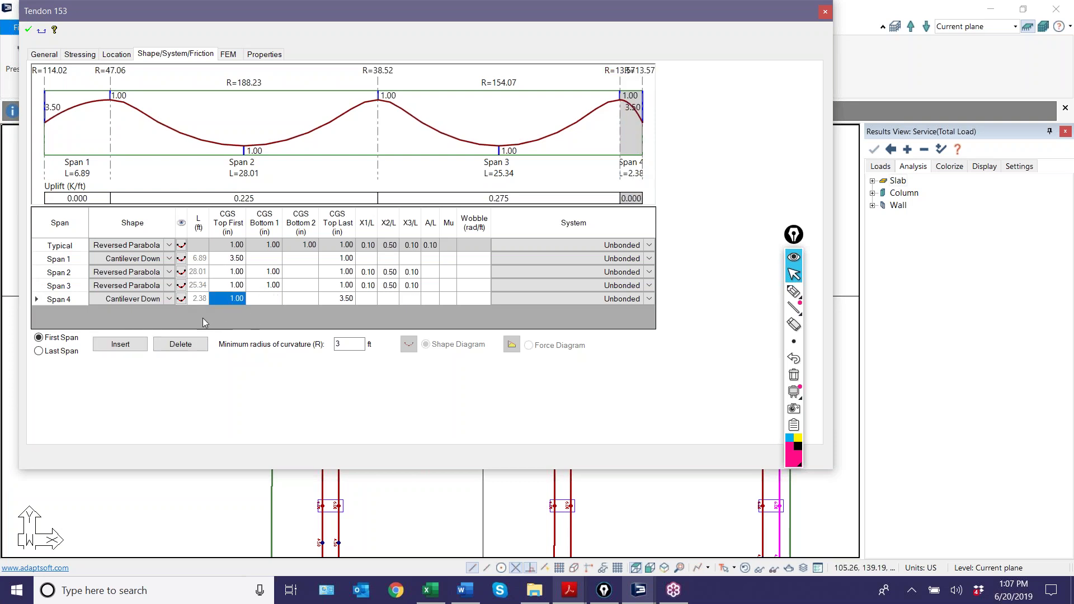
Try 3.5 in and 2 in as Span 4's CGS Top First value.
click(220, 305)
text(3.5)
key(Return)
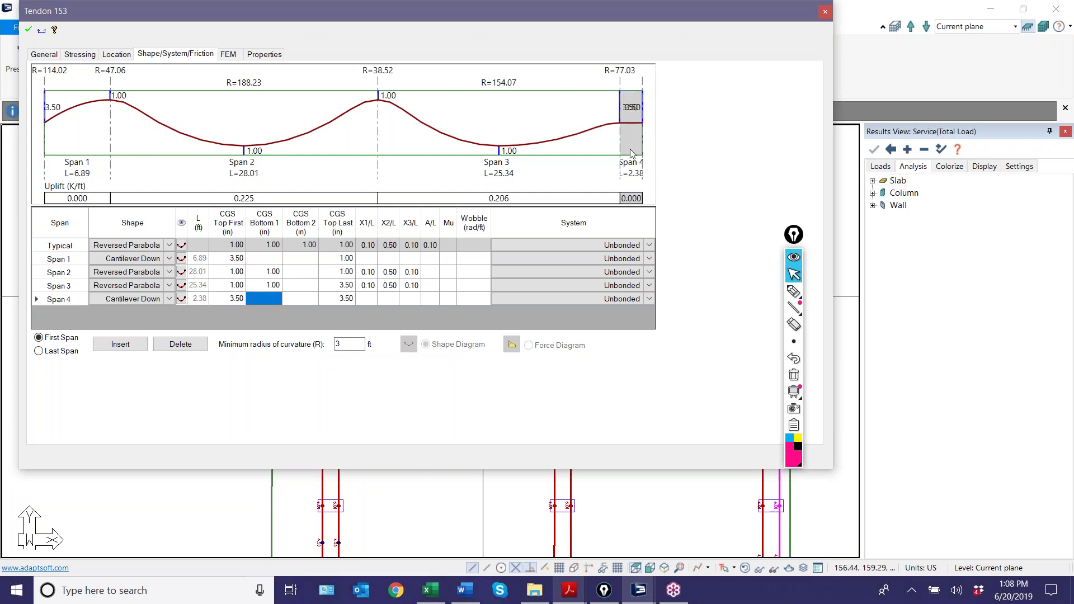
click(229, 300)
text(2)
click(579, 154)
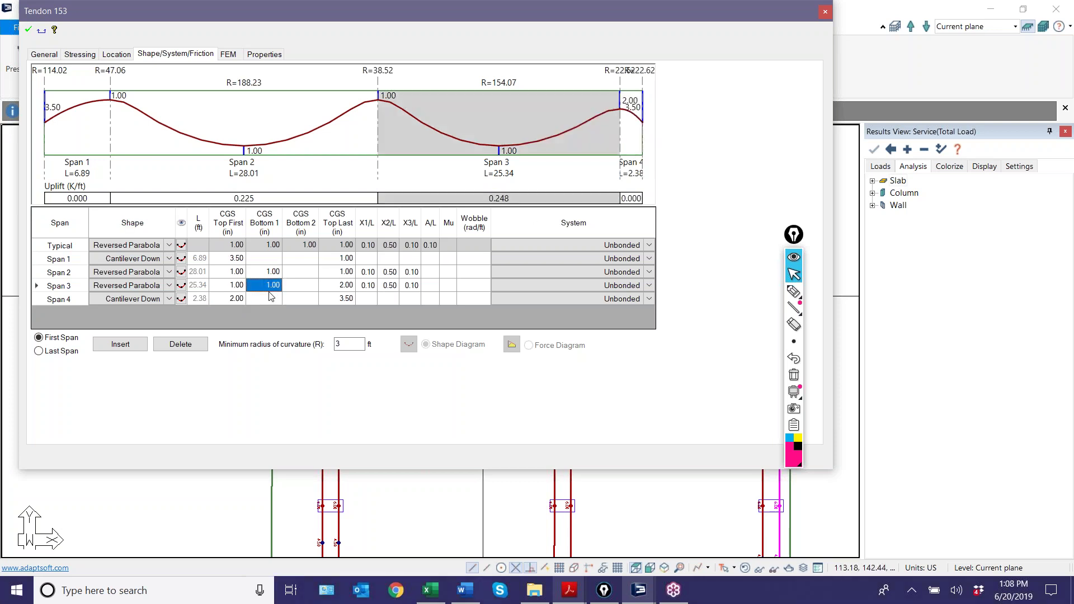
Set Span 4's CGS Top First to 3.5 in, apply the profile and close the tendon's properties.
click(233, 301)
text(3.5)
key(Tab)
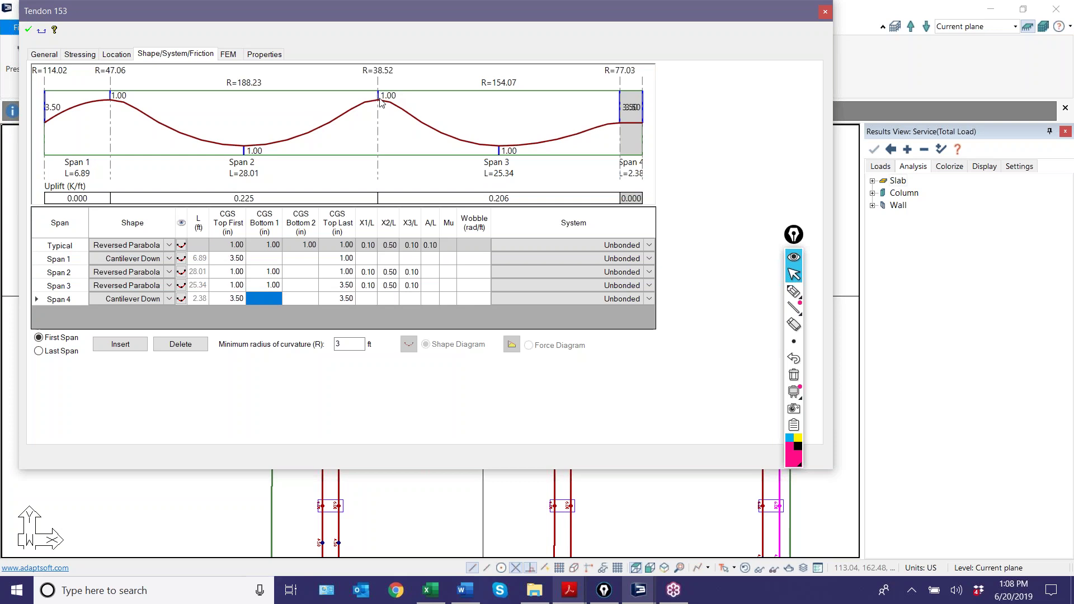
click(29, 30)
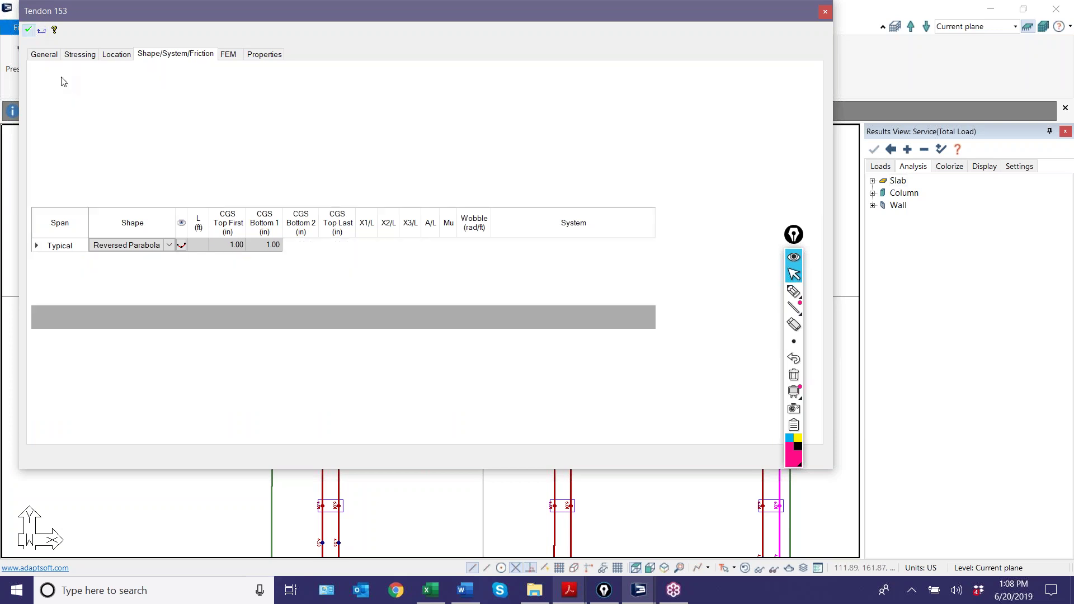
click(29, 30)
click(825, 12)
Map distributed tendons from the new X-direction tendon, optimized with a maximum selfweight balance of 90% and Span 2 as master span.
scroll(396, 361, down, 3)
click(489, 322)
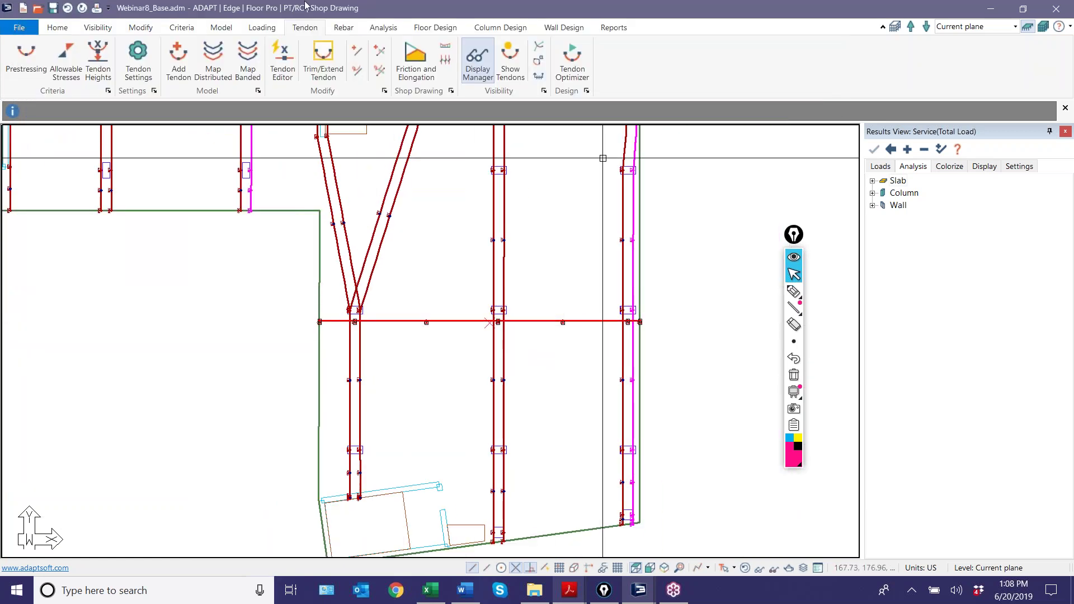
click(213, 72)
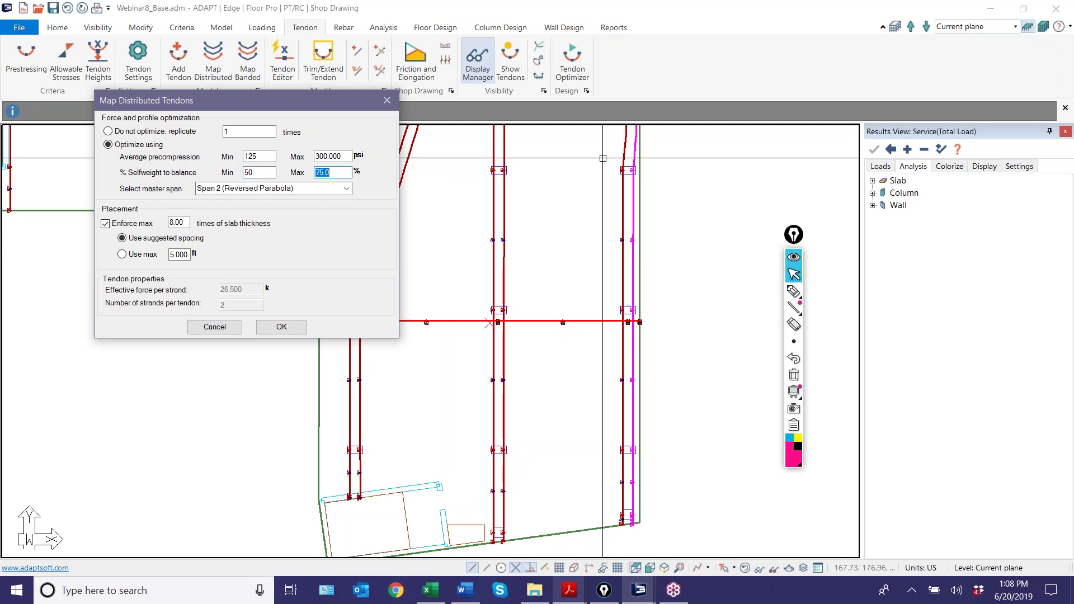
key(Tab)
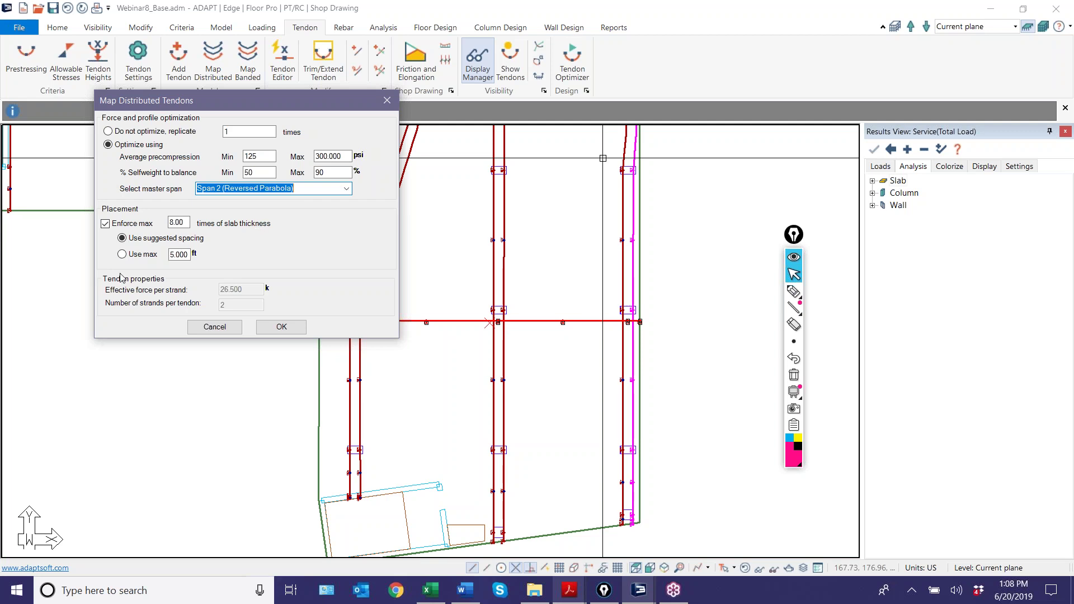
click(281, 328)
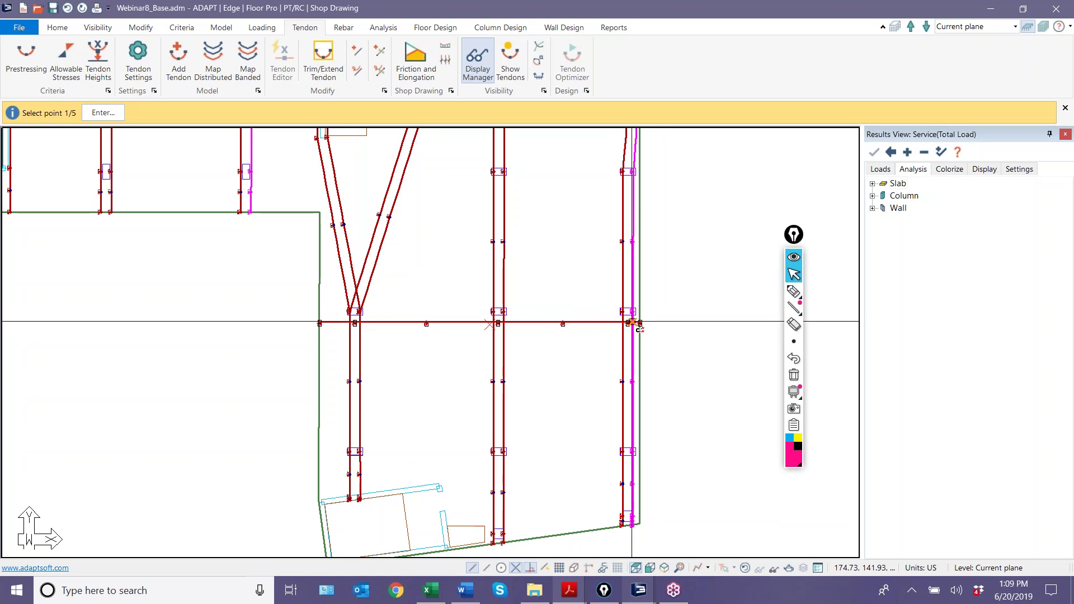
Place the mapping's five end-boundary points along a horizontal line just above the lower core, from the left slab edge to the right edge.
click(544, 568)
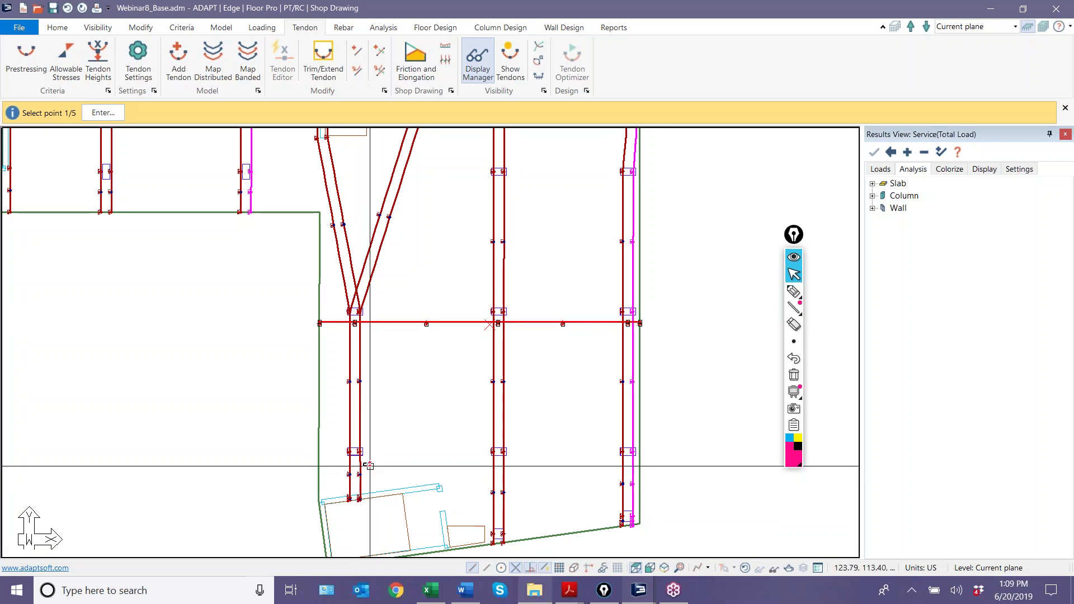
click(323, 479)
click(354, 480)
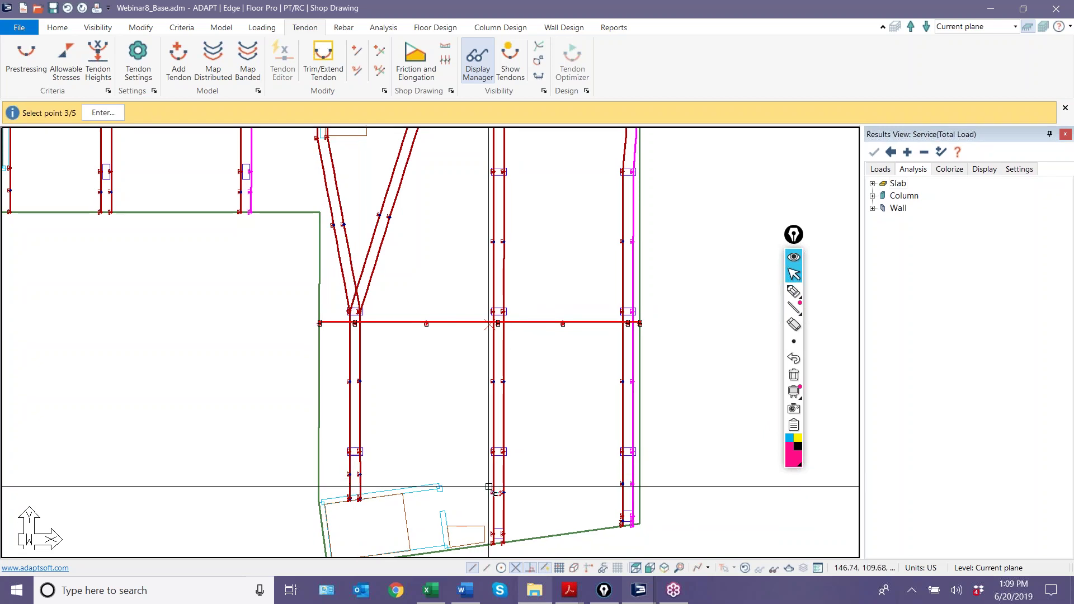
click(499, 476)
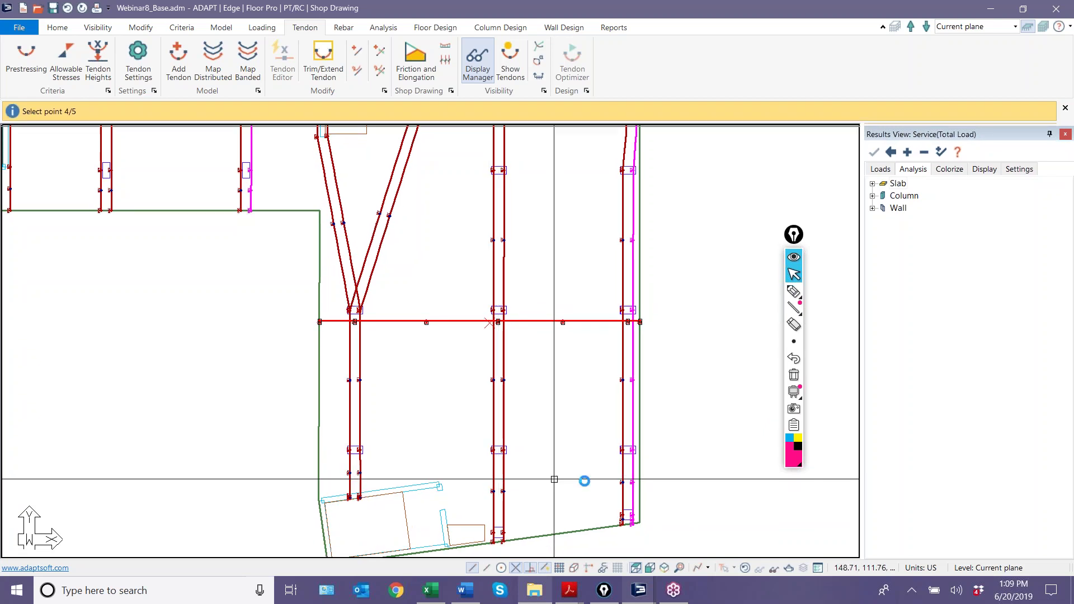
click(627, 478)
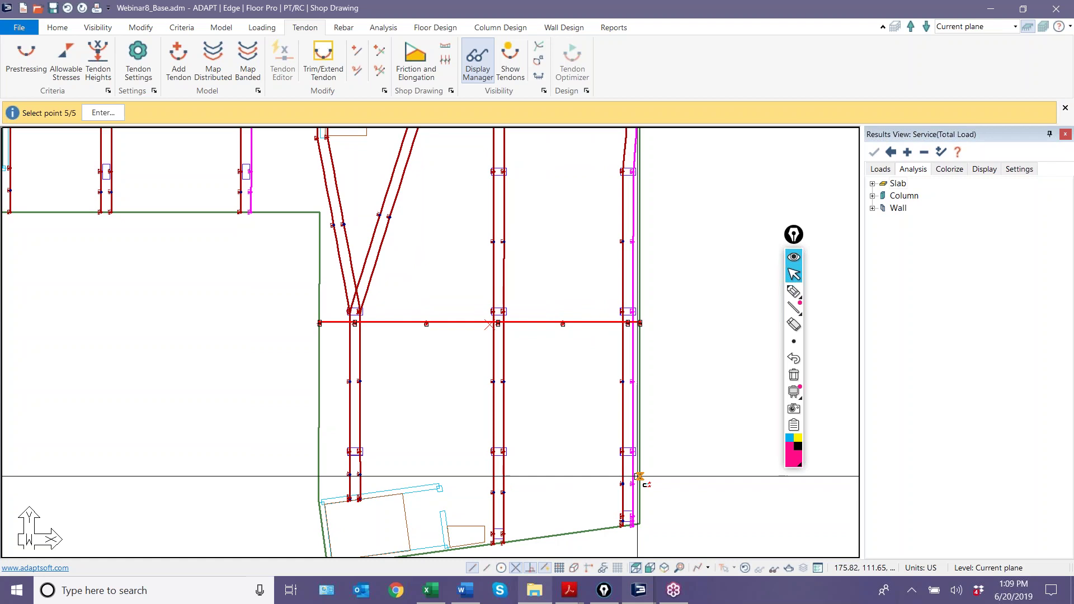
click(638, 480)
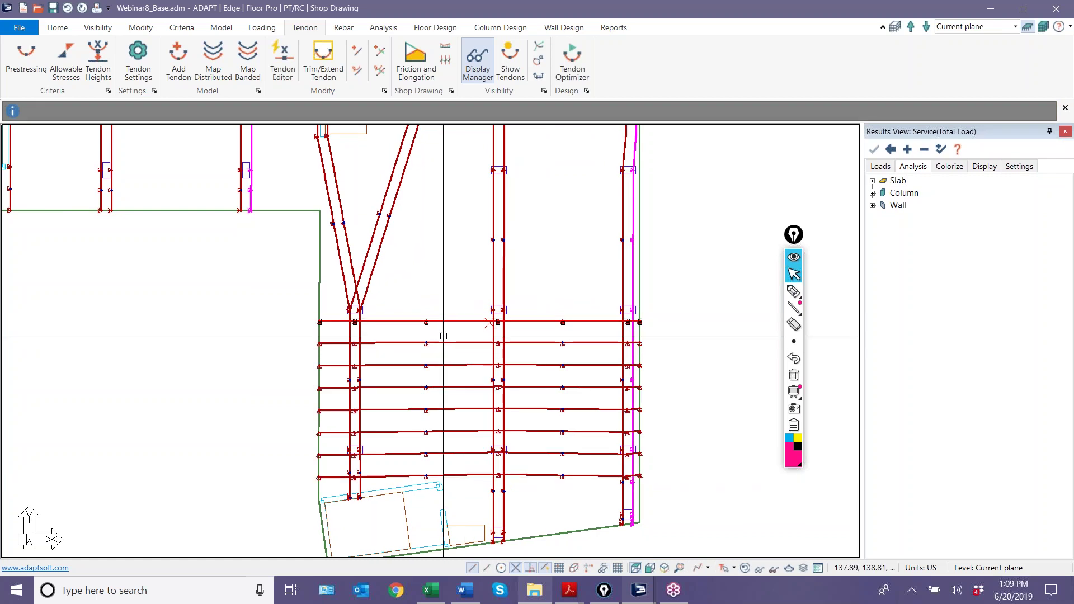
Copy the uppermost X-direction tendon of the lower wing and paste it at the left slab edge just below the re-entrant corner.
scroll(489, 478, down, 1)
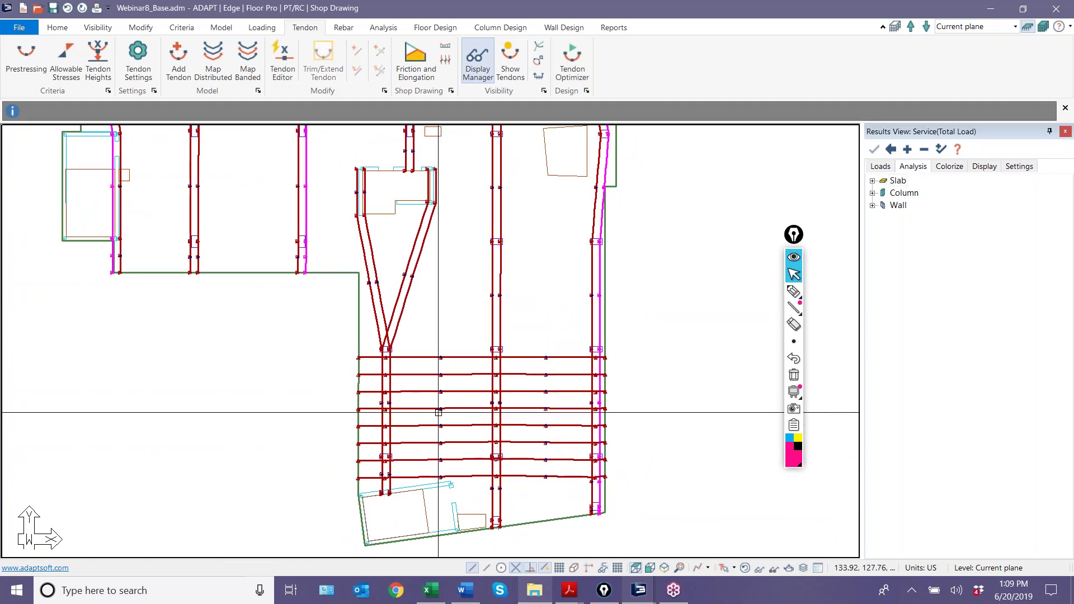
scroll(442, 408, up, 1)
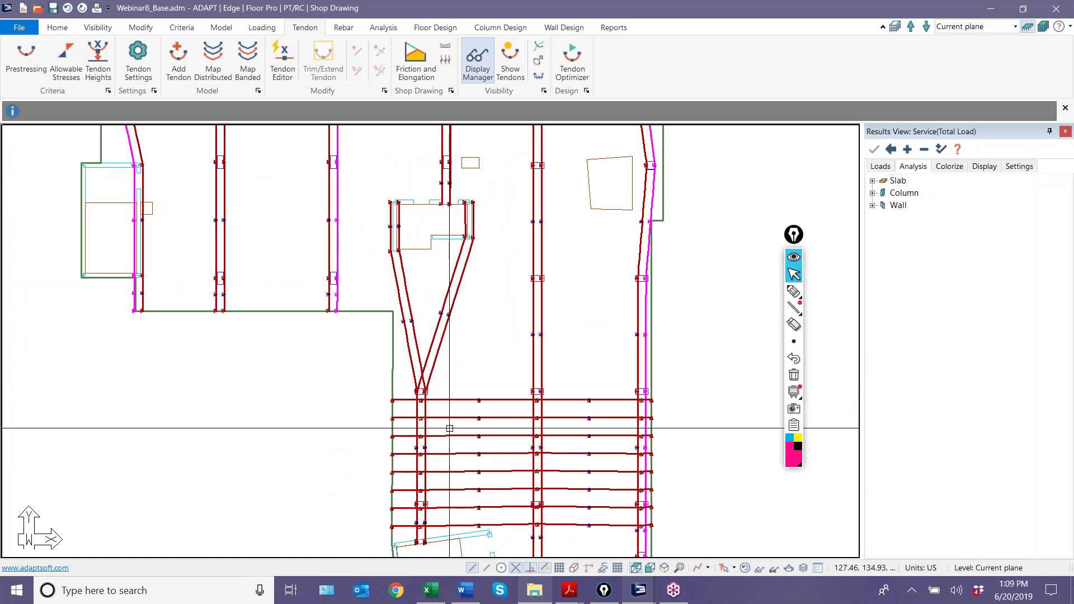
scroll(437, 392, up, 1)
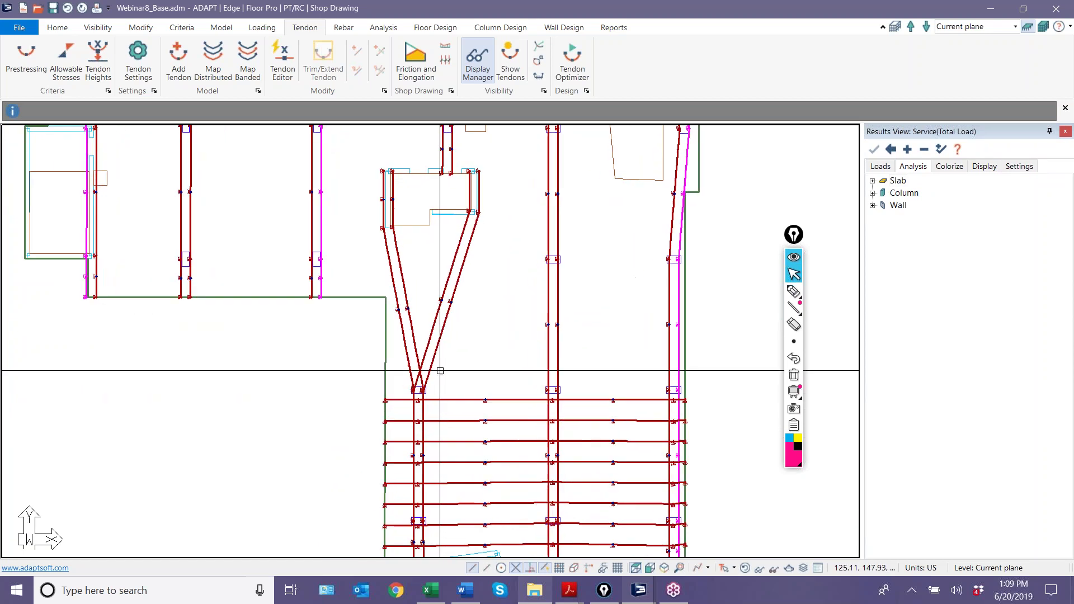
scroll(424, 346, down, 1)
scroll(461, 385, up, 1)
click(461, 383)
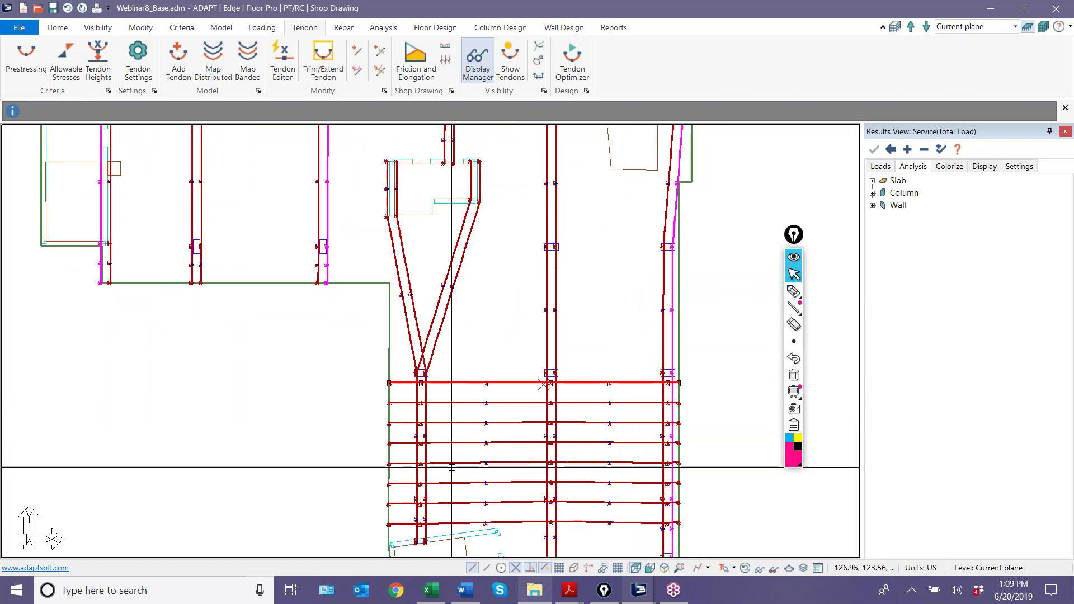
key(ctrl+v)
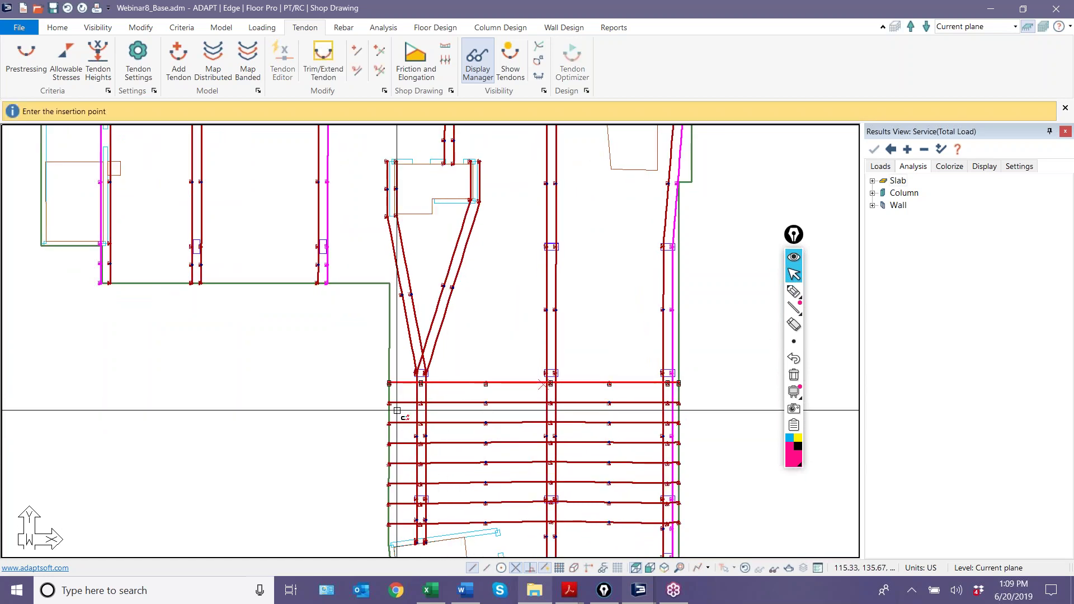
click(389, 290)
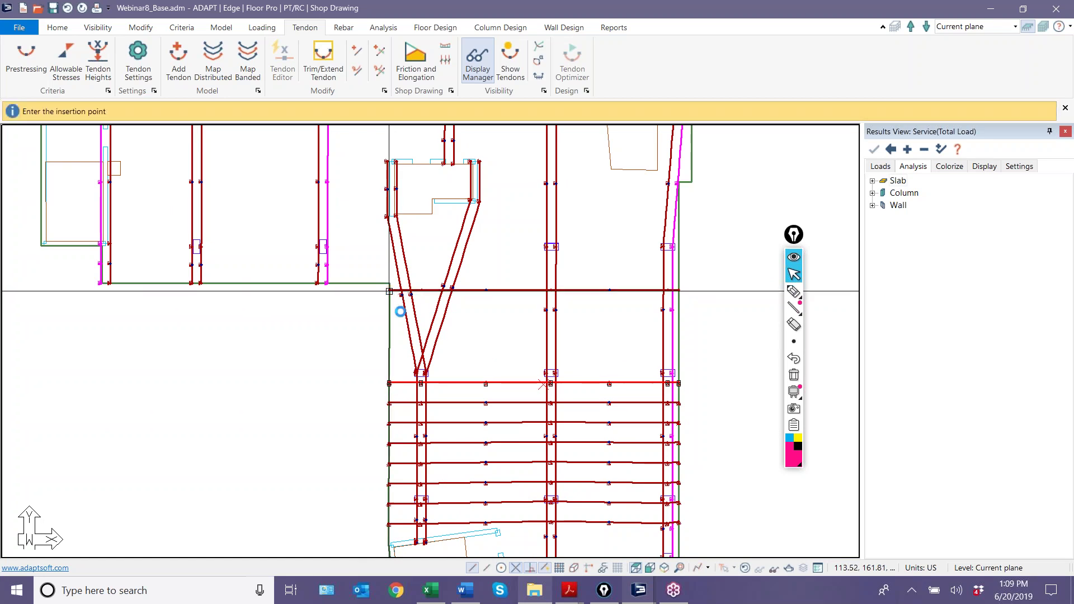
Insert a vertex in the pasted tendon's second span, between its first two interior high points.
scroll(414, 300, up, 4)
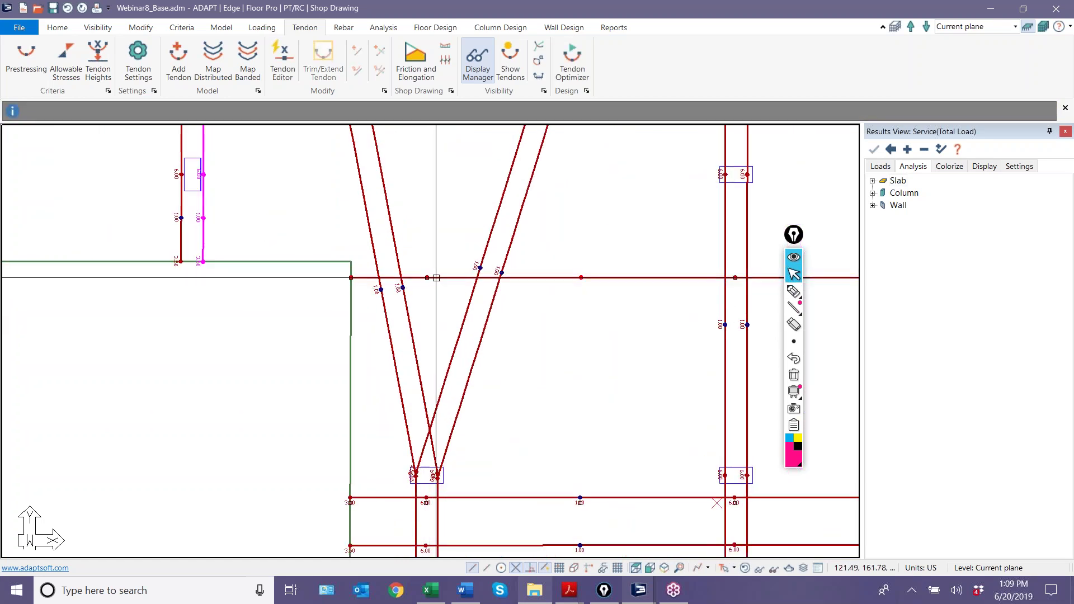
right_click(434, 277)
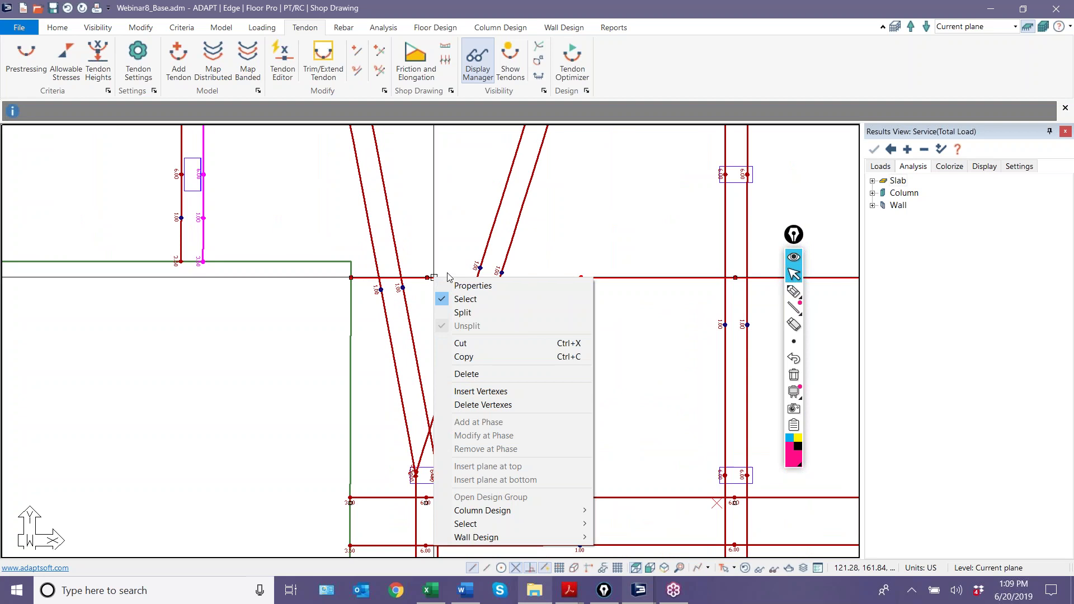
click(466, 391)
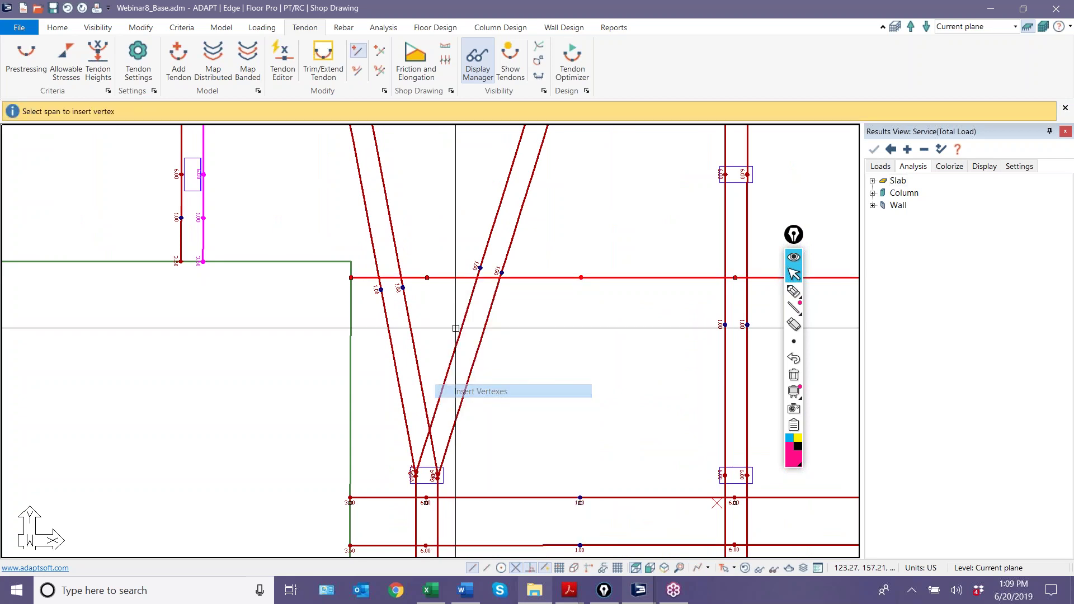
click(457, 277)
click(537, 326)
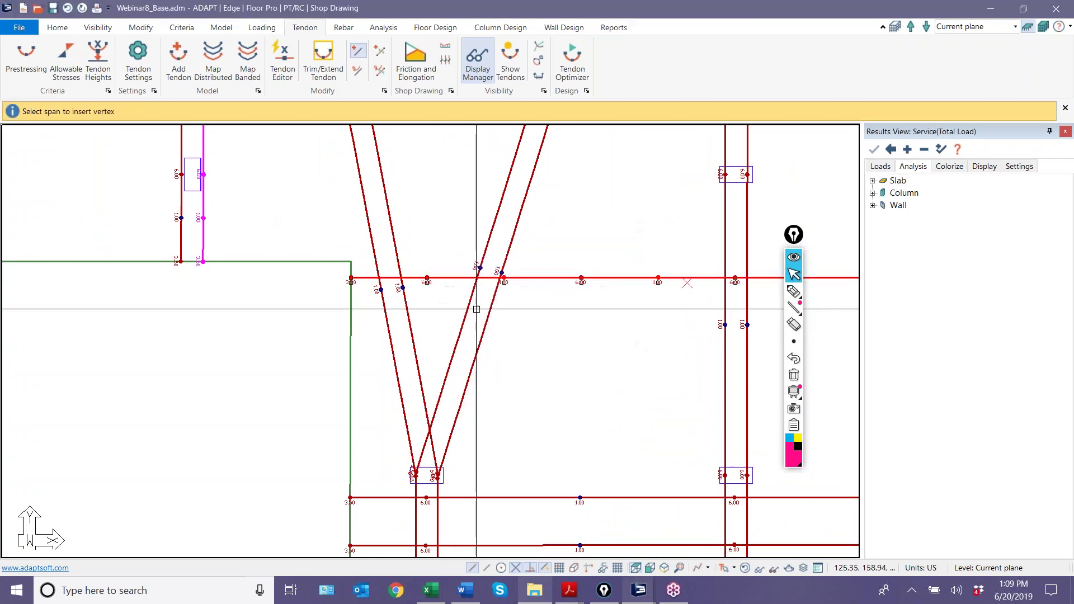
Move the pasted tendon's first interior high point horizontally to midway between the left pair of diagonal banded tendons.
scroll(427, 275, up, 3)
scroll(392, 267, up, 2)
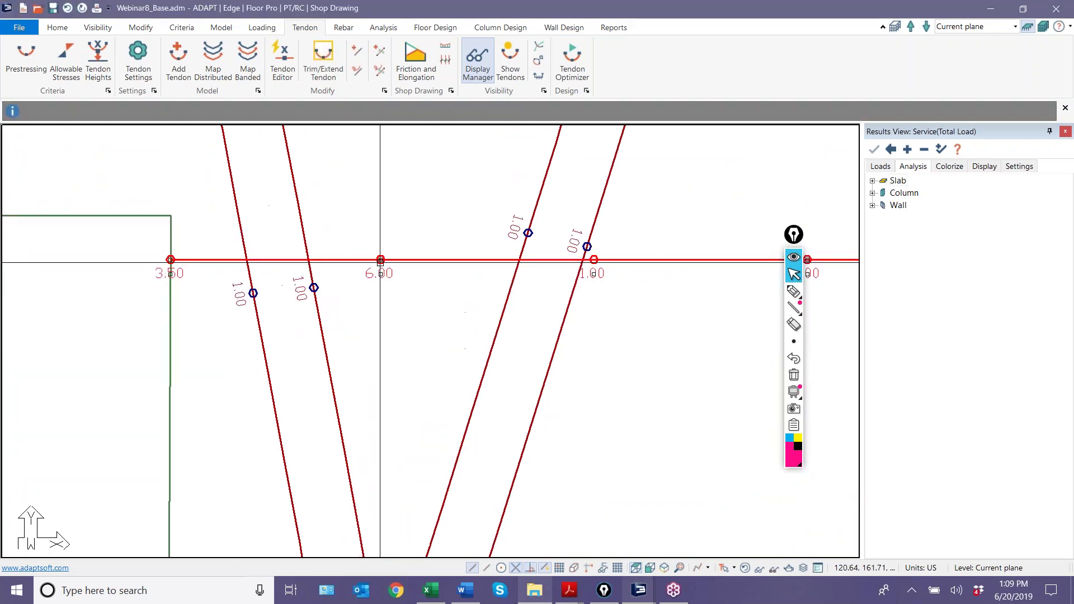
click(298, 259)
click(279, 259)
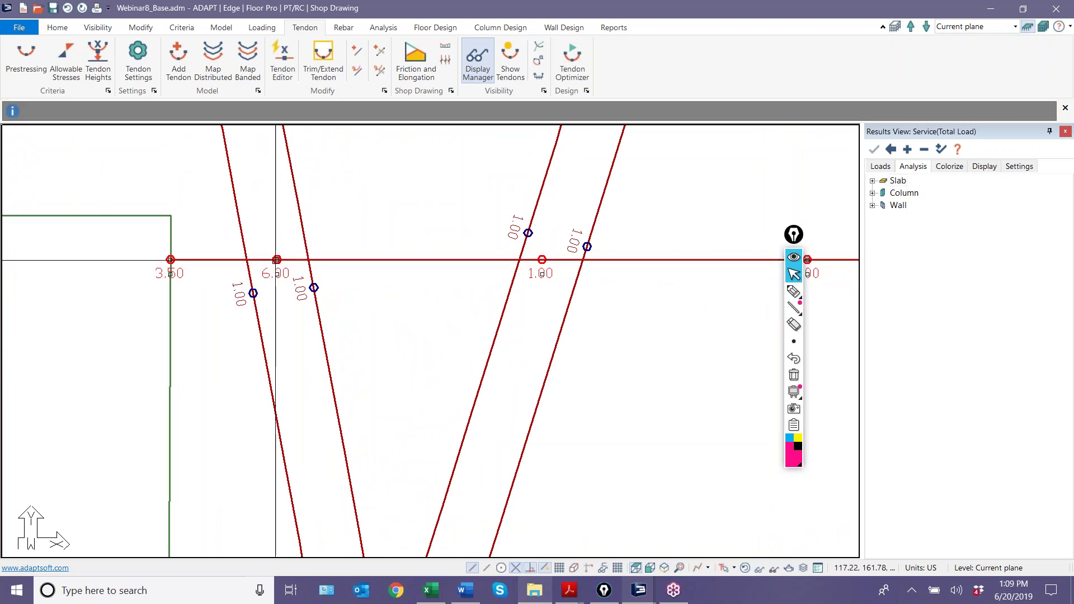
Move the pasted tendon's inserted high point horizontally to between the right pair of diagonal banded tendons.
scroll(383, 292, down, 2)
middle_drag(719, 278, 507, 286)
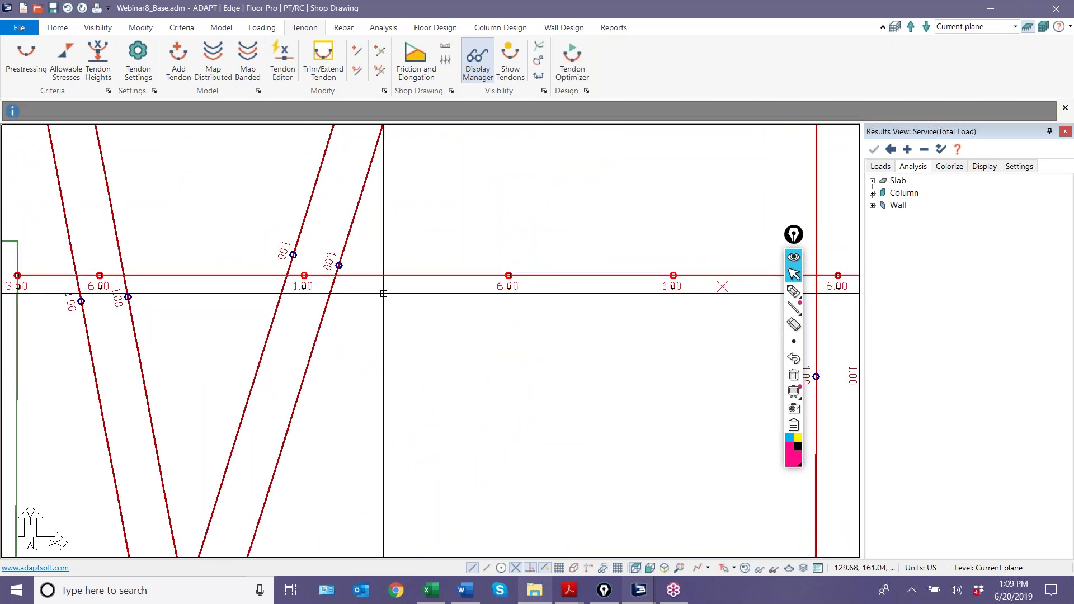
click(508, 276)
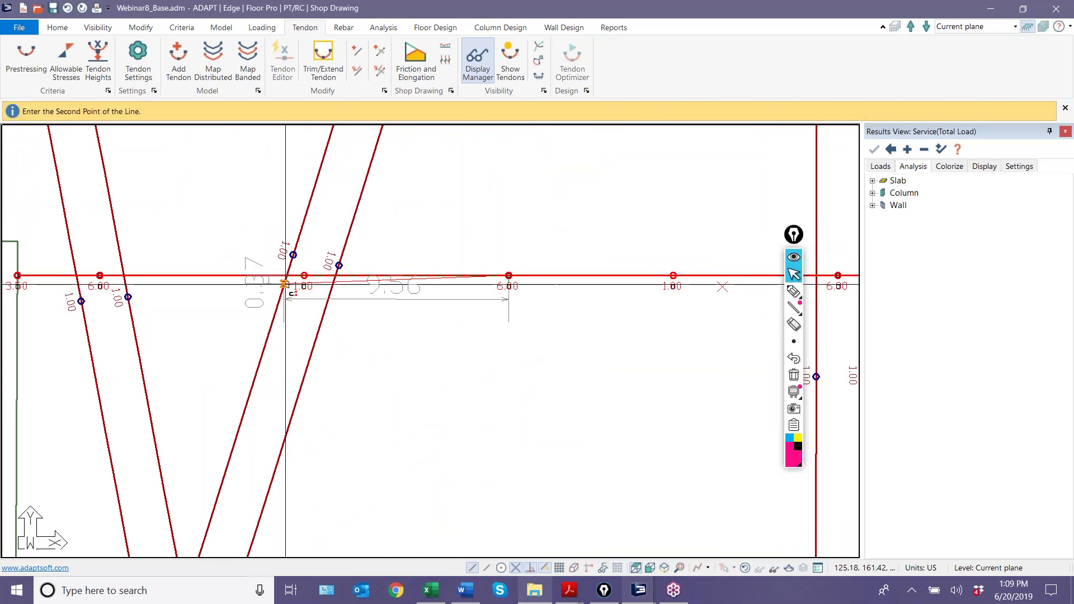
click(323, 276)
middle_drag(192, 328, 356, 331)
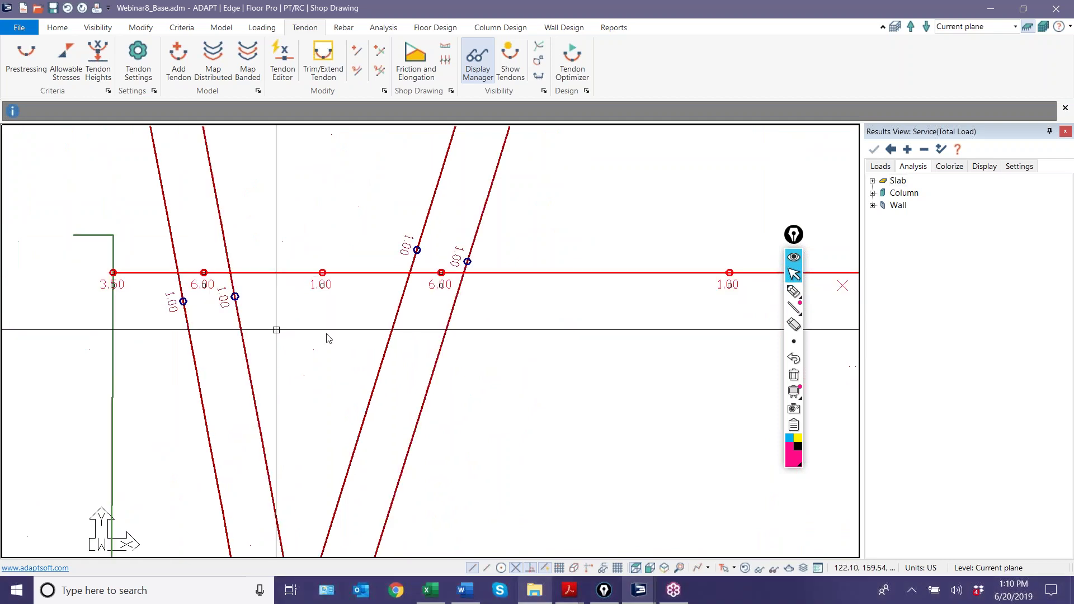
scroll(345, 330, down, 1)
scroll(345, 330, down, 3)
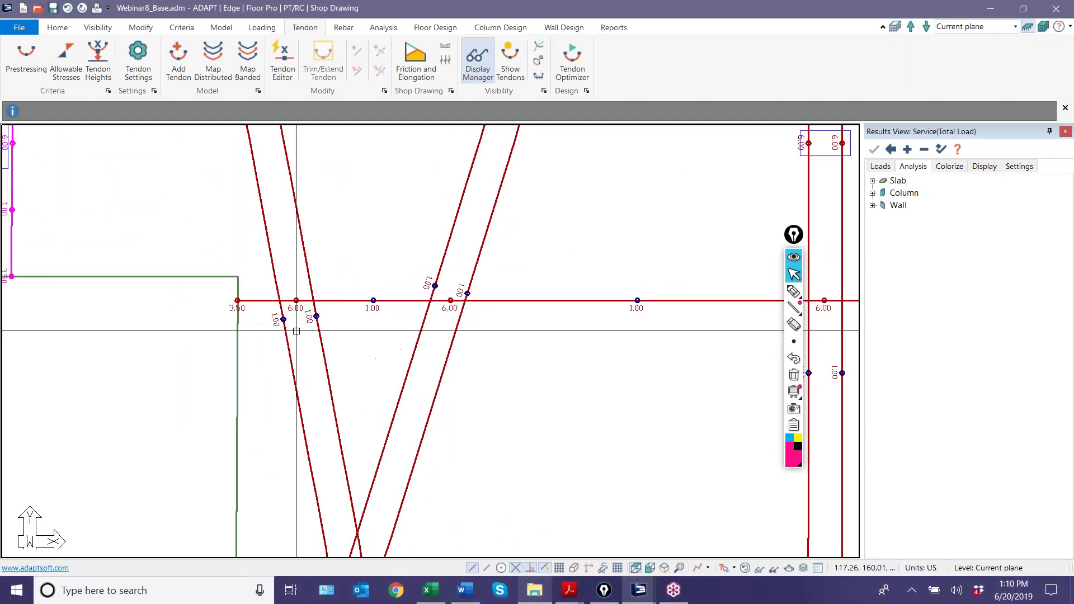
scroll(324, 283, down, 3)
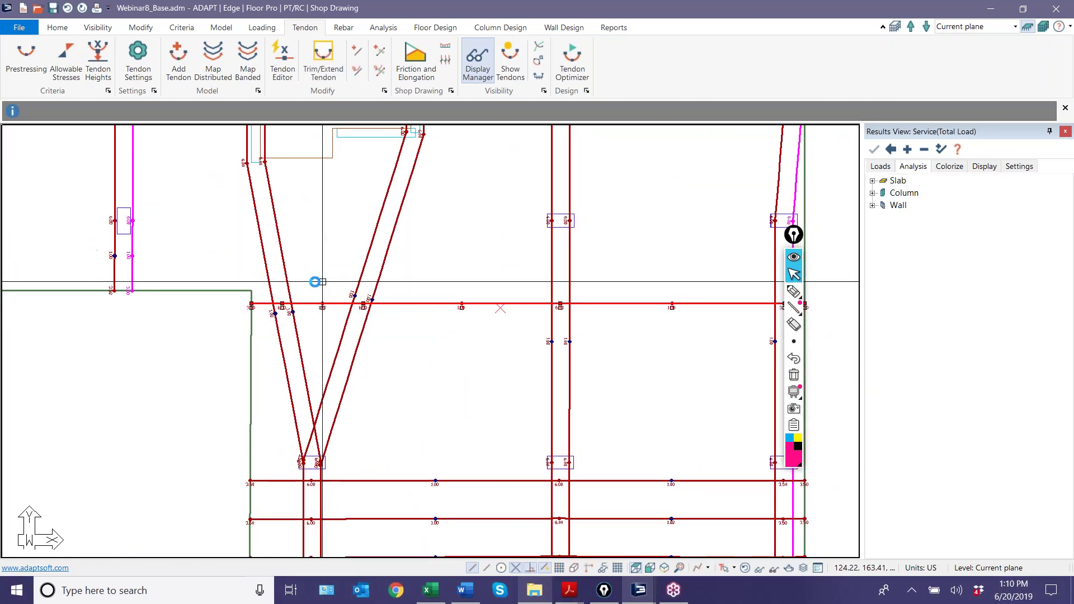
click(221, 76)
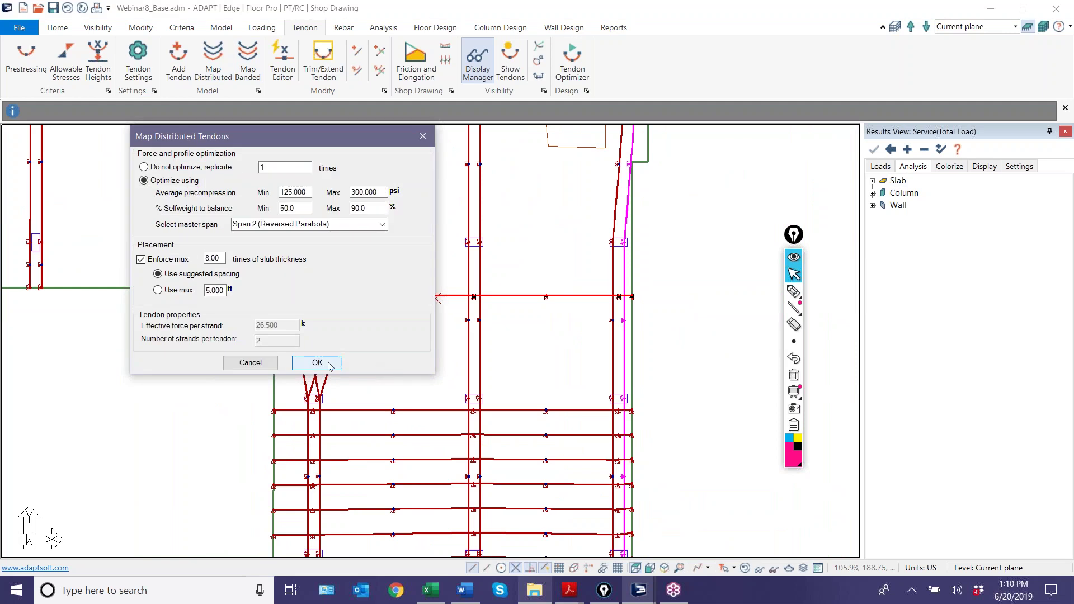
click(325, 364)
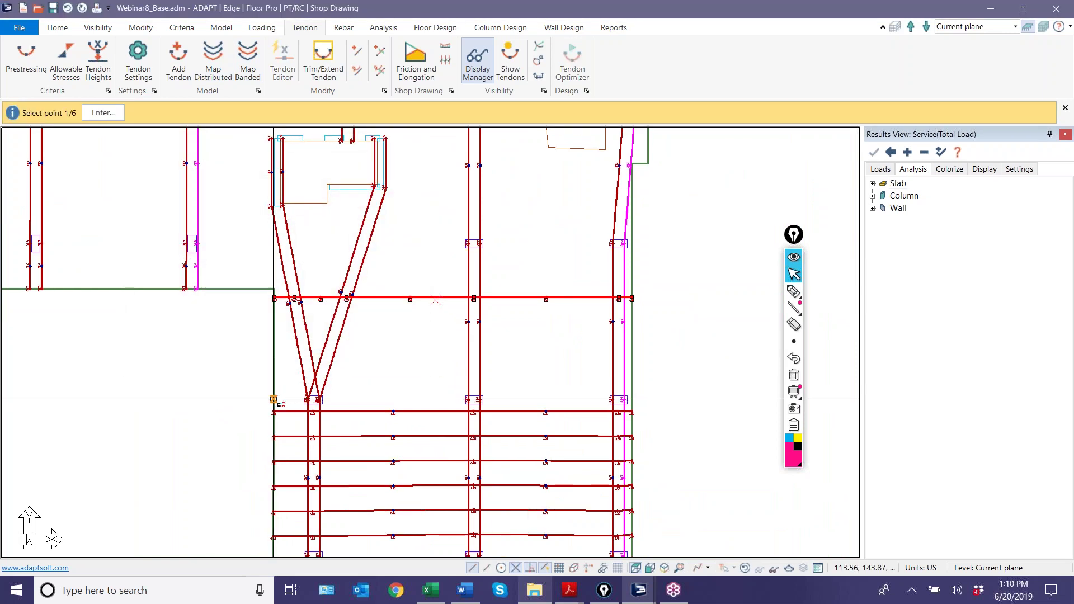
click(273, 395)
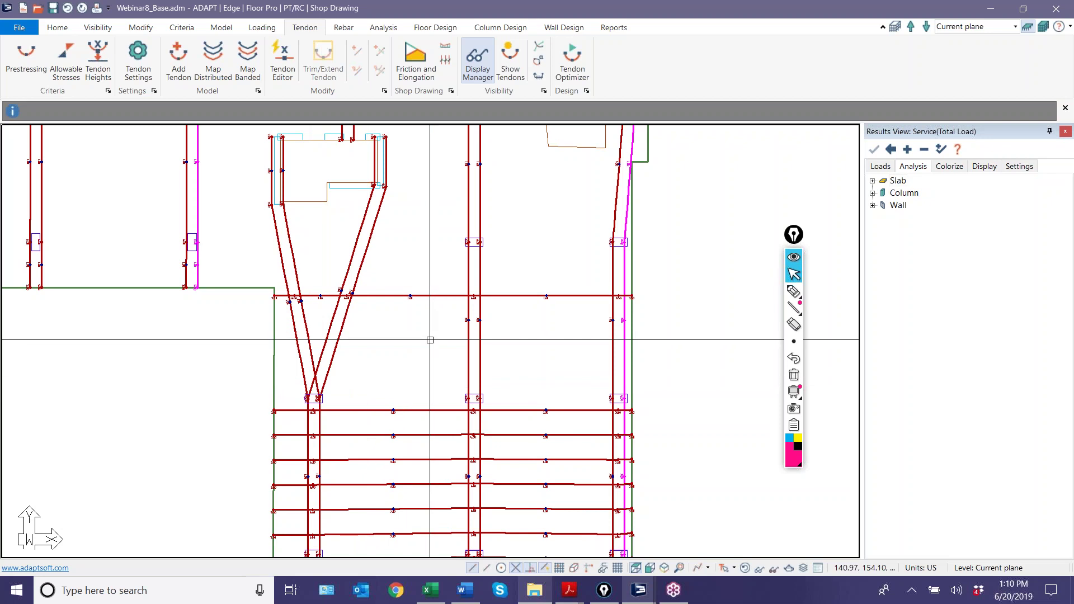
Map the pasted tendon as distributed tendons from slab edge to slab edge down to just above the V's columns, optimized for 125–300 psi with suggested spacing.
scroll(408, 283, up, 2)
click(213, 62)
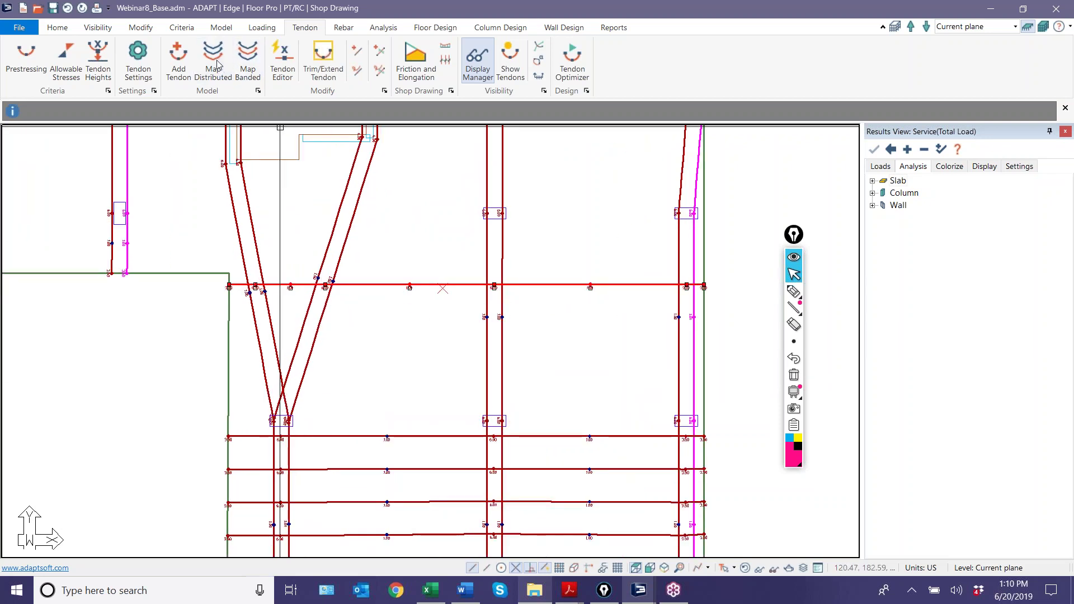
click(210, 256)
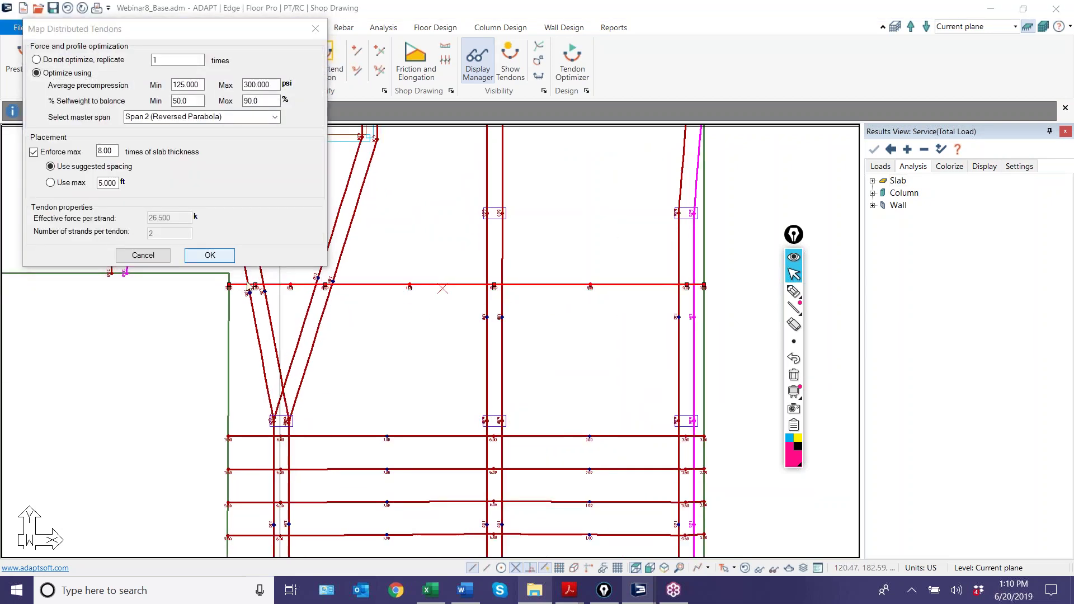
scroll(348, 376, up, 4)
scroll(318, 334, up, 2)
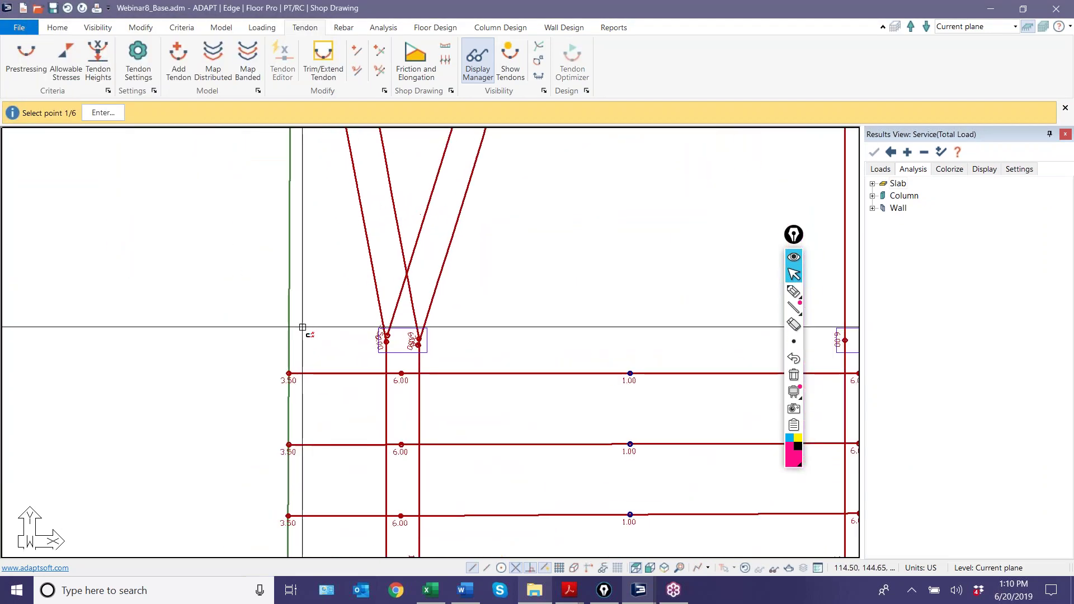
click(289, 322)
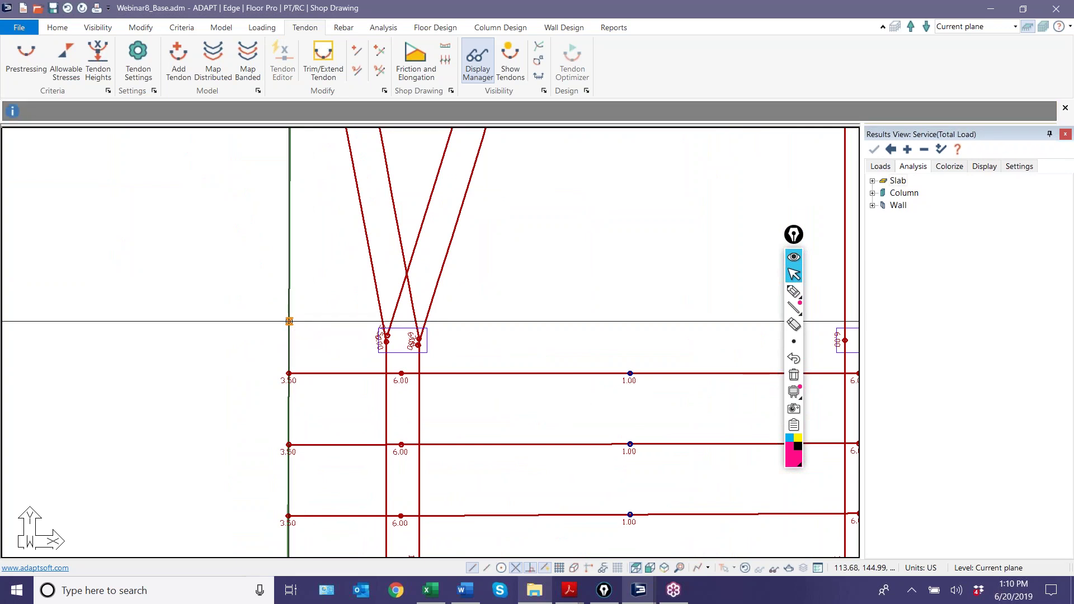
click(415, 312)
click(463, 319)
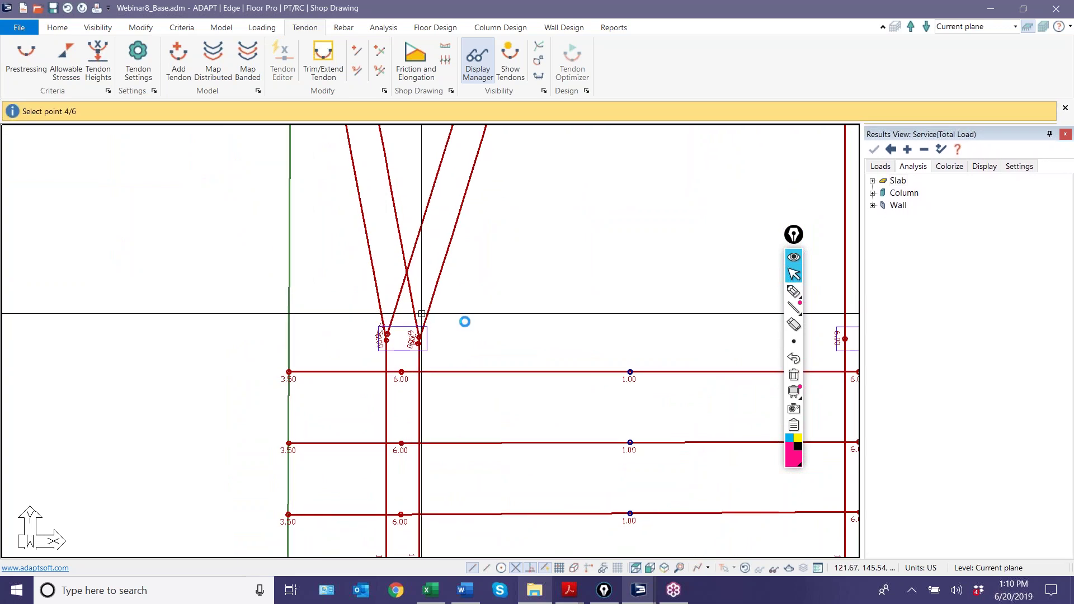
middle_drag(463, 319, 166, 376)
scroll(330, 354, down, 3)
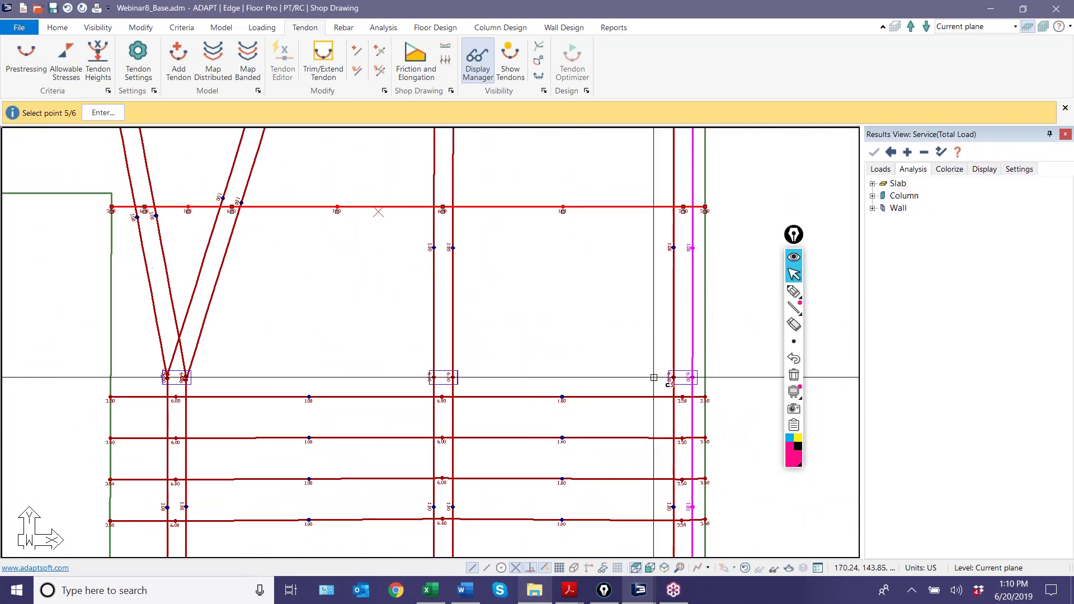
click(704, 361)
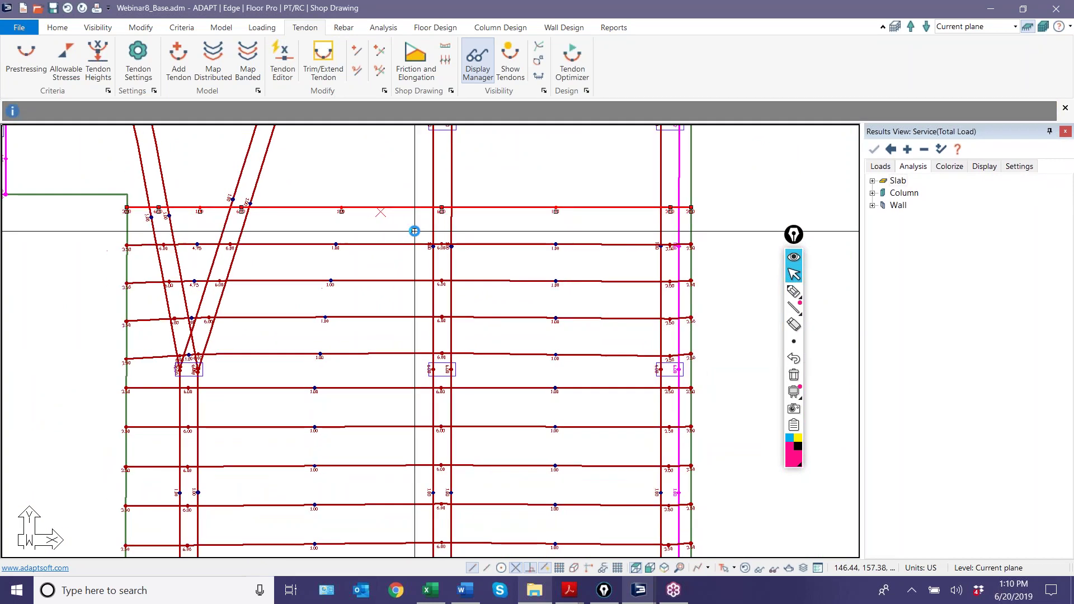
Dimension the spacing between the second and third X-direction tendons below the V's columns, placing the dimension outside the slab edge.
scroll(413, 230, down, 2)
scroll(210, 364, down, 1)
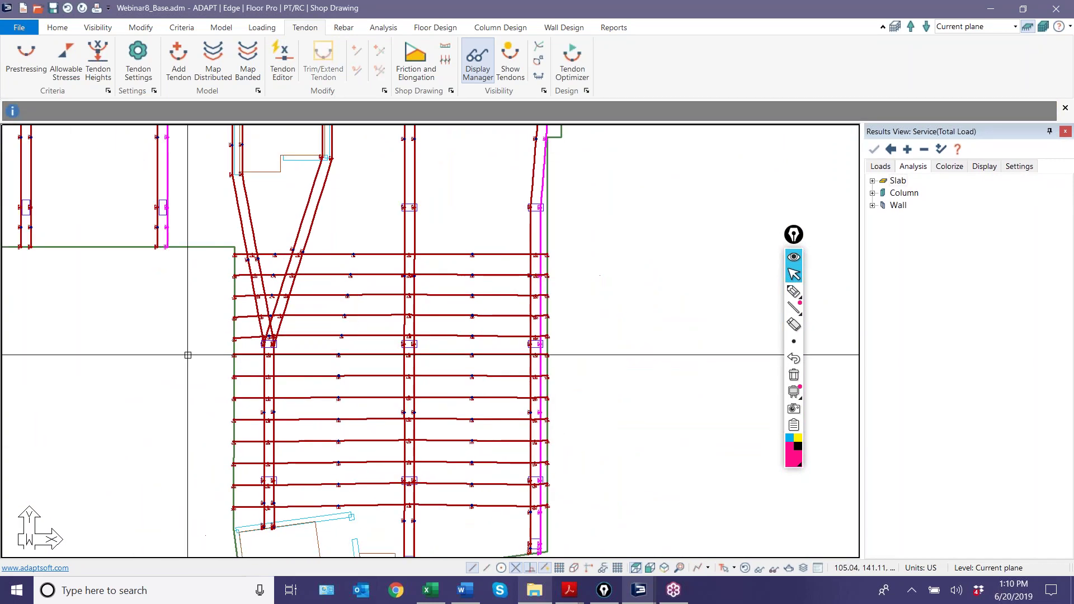
scroll(185, 372, up, 1)
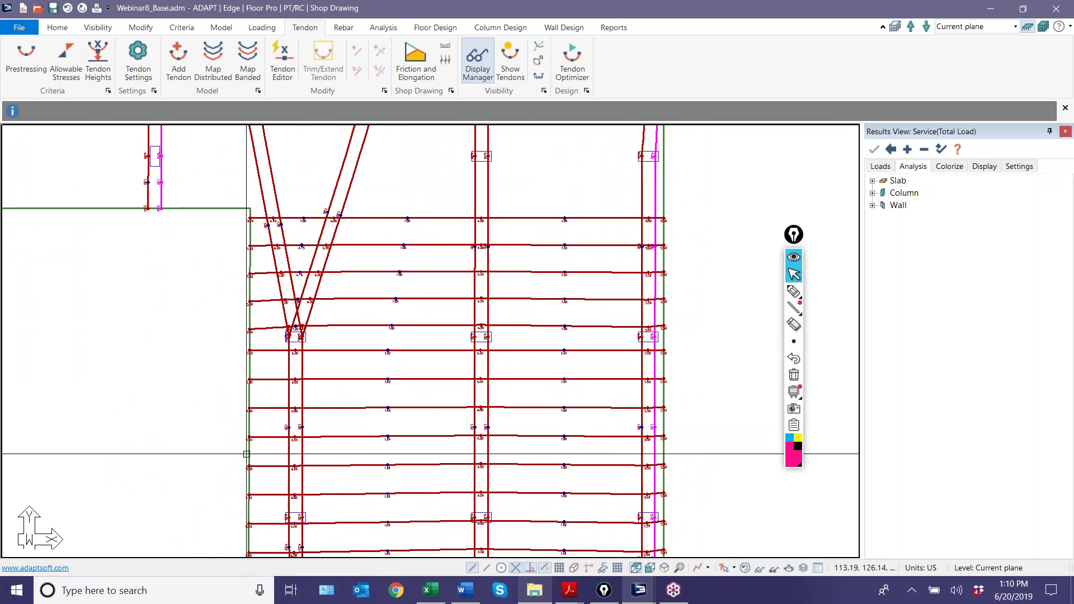
scroll(247, 330, down, 1)
scroll(254, 333, up, 1)
scroll(253, 332, up, 3)
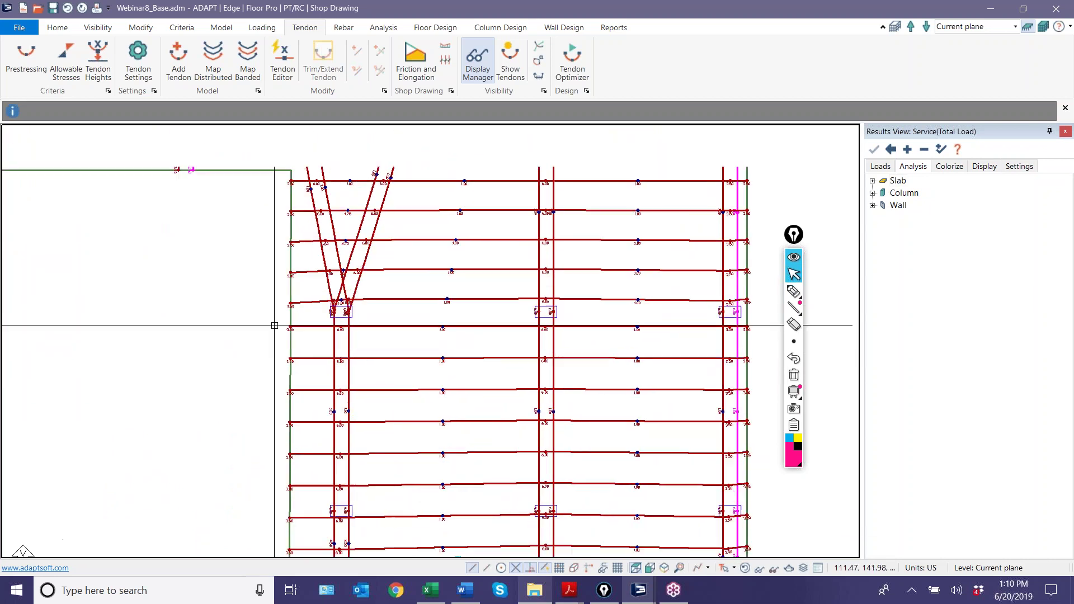
click(60, 28)
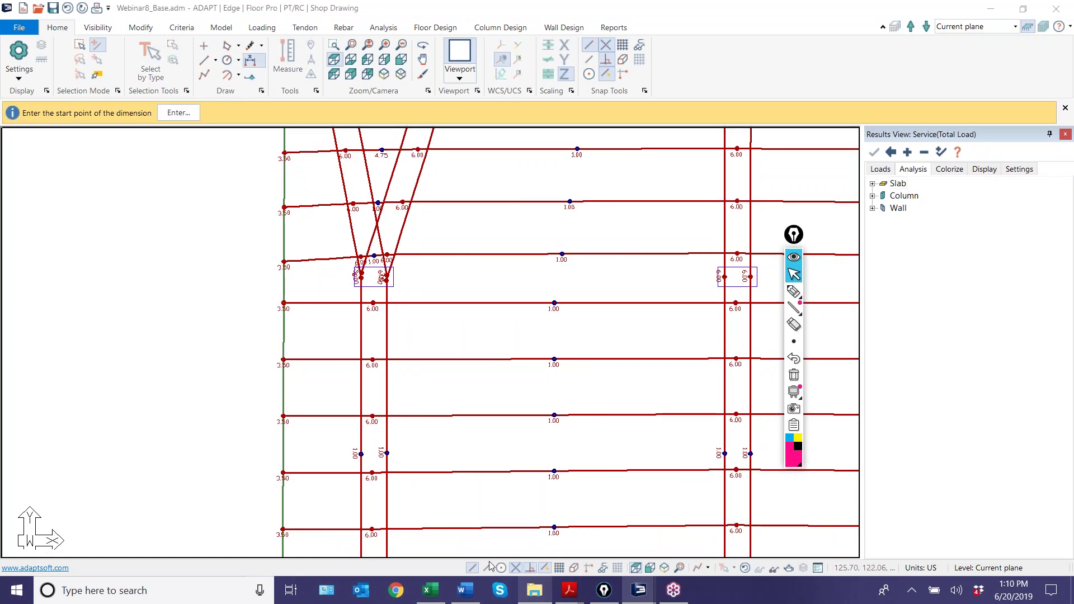
click(284, 360)
click(283, 416)
click(202, 386)
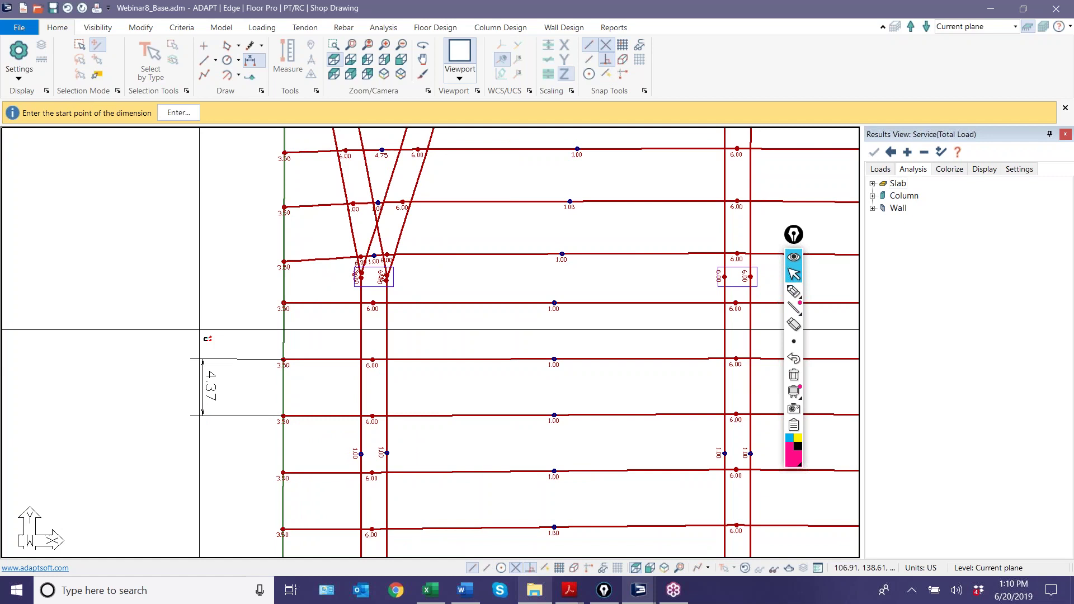
Dimension the spacing between the second and third X-direction tendons below the re-entrant corner, placing the dimension outside the slab edge.
middle_drag(214, 339, 221, 470)
scroll(304, 330, up, 1)
click(284, 264)
click(286, 320)
scroll(204, 348, down, 1)
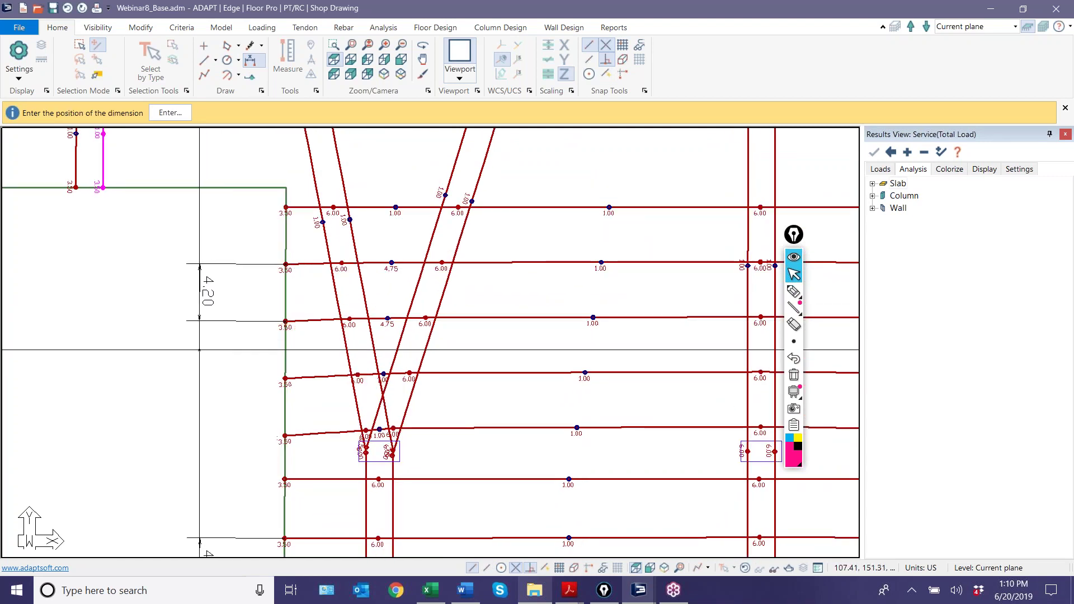
click(201, 338)
scroll(202, 346, down, 1)
key(Escape)
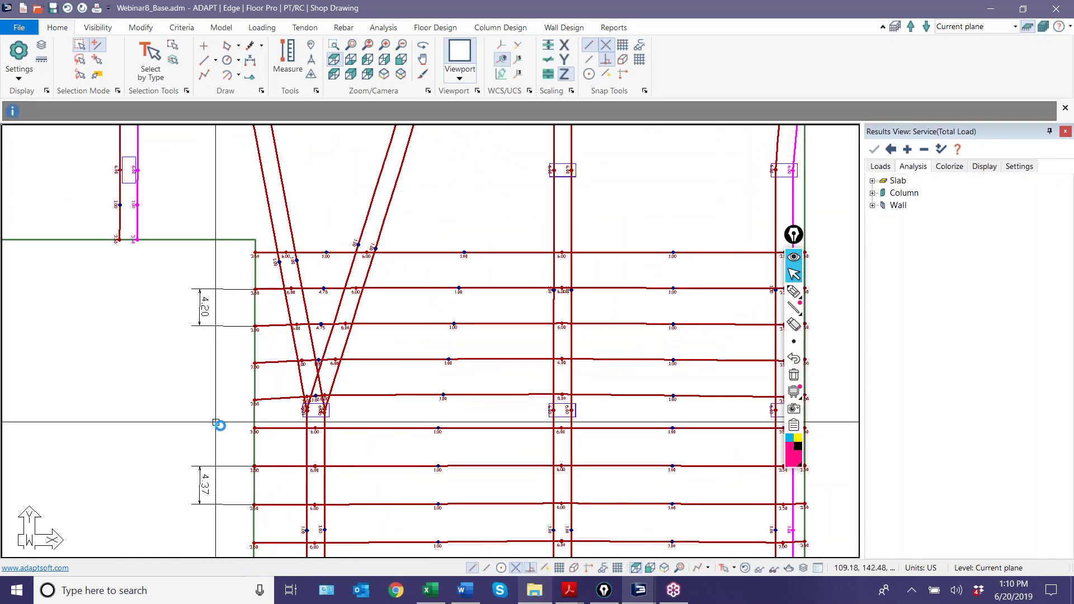
scroll(307, 429, down, 2)
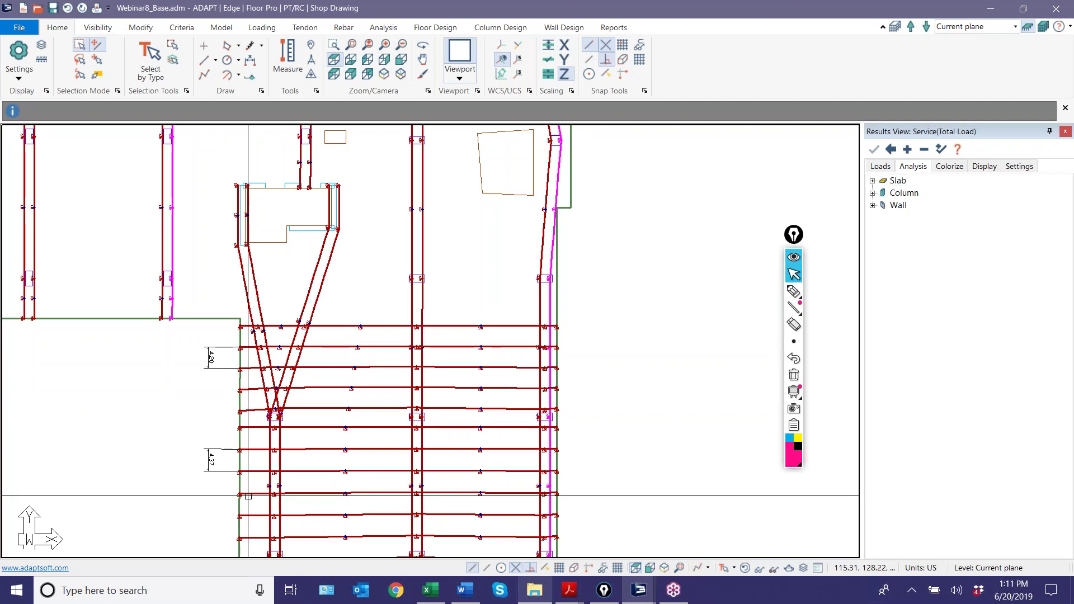
middle_drag(285, 503, 360, 502)
scroll(361, 502, down, 2)
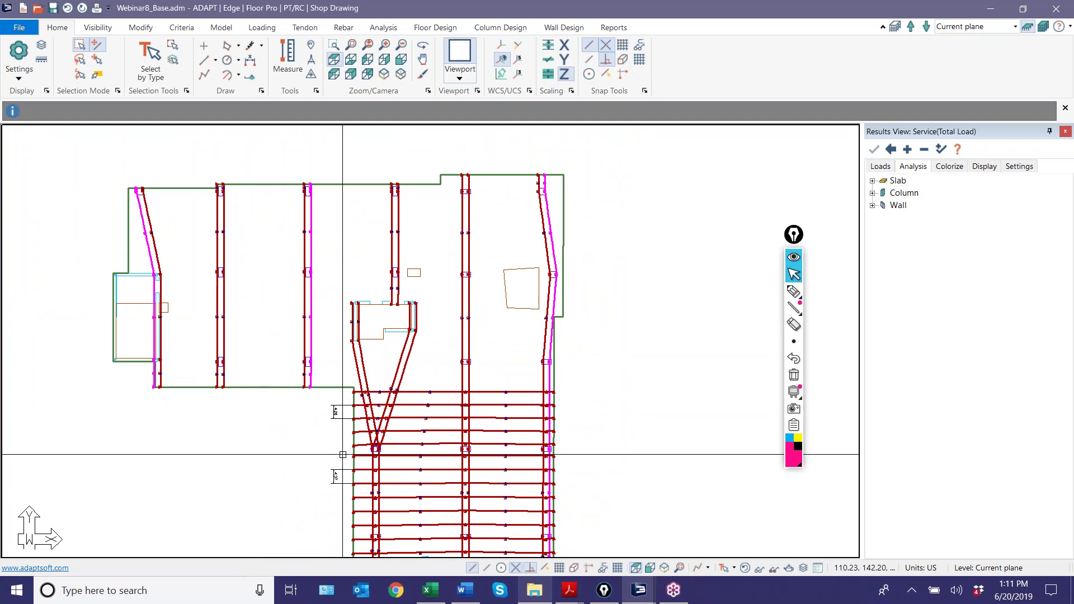
middle_drag(361, 464, 410, 391)
scroll(410, 391, up, 1)
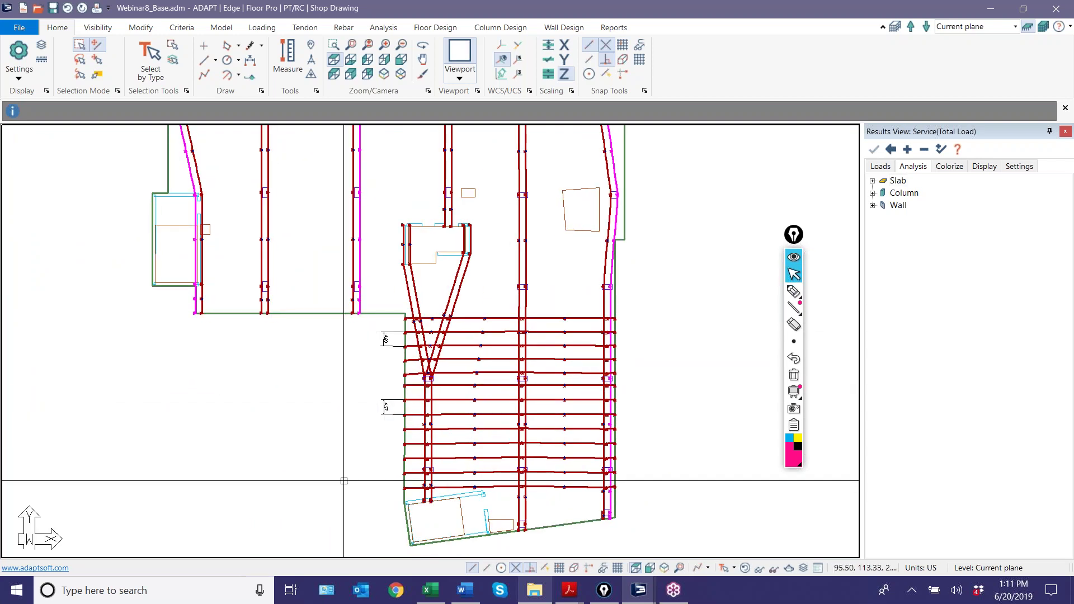
scroll(344, 481, down, 3)
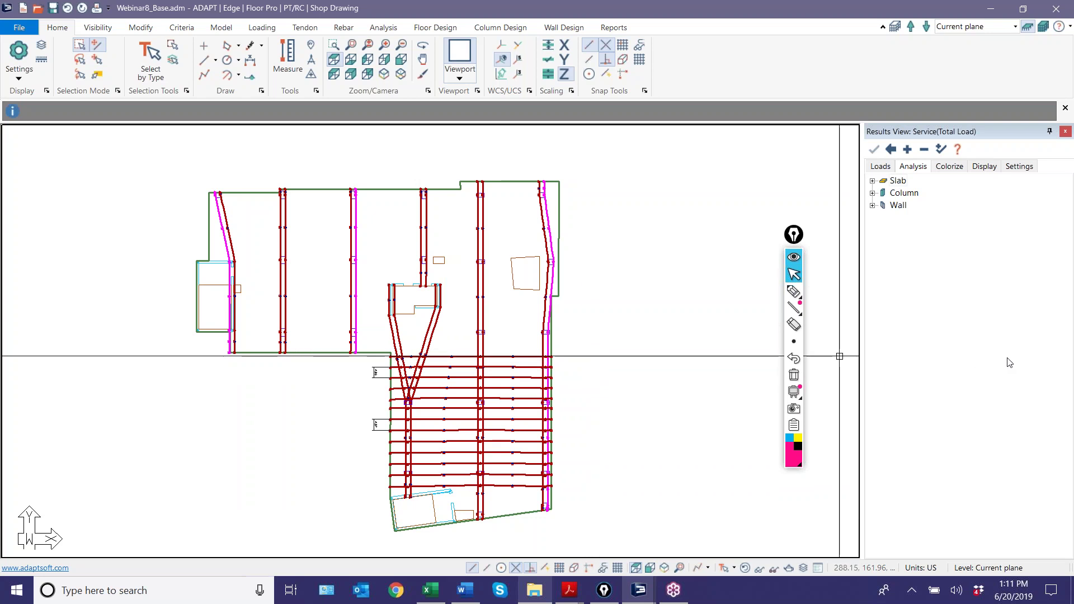
click(974, 200)
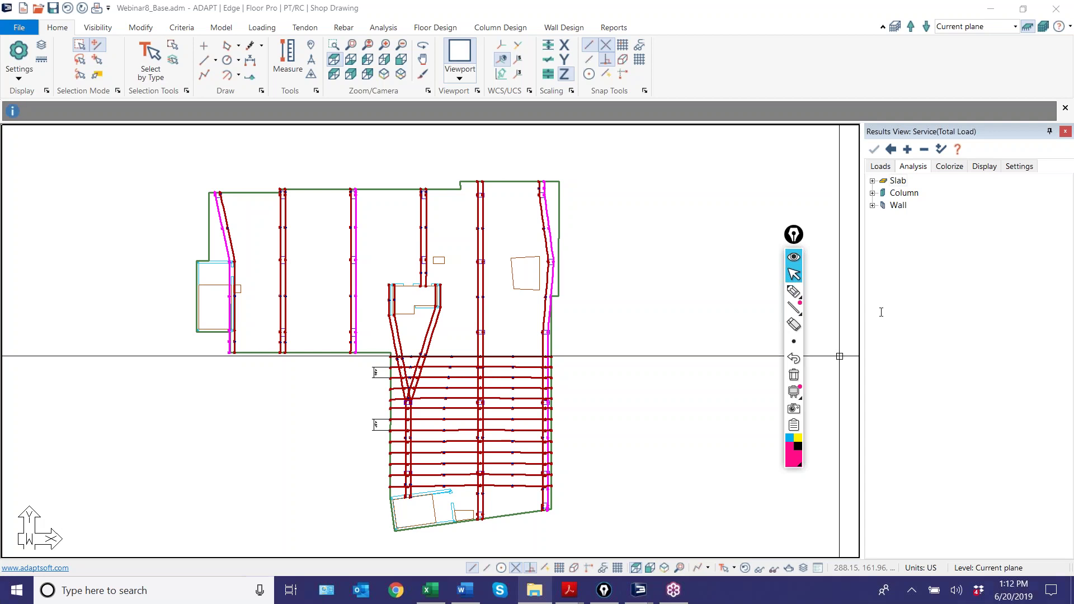
Switch to the Webinar8_Full.adm model, show its tendons and hide the design sections.
mouse_move(637, 590)
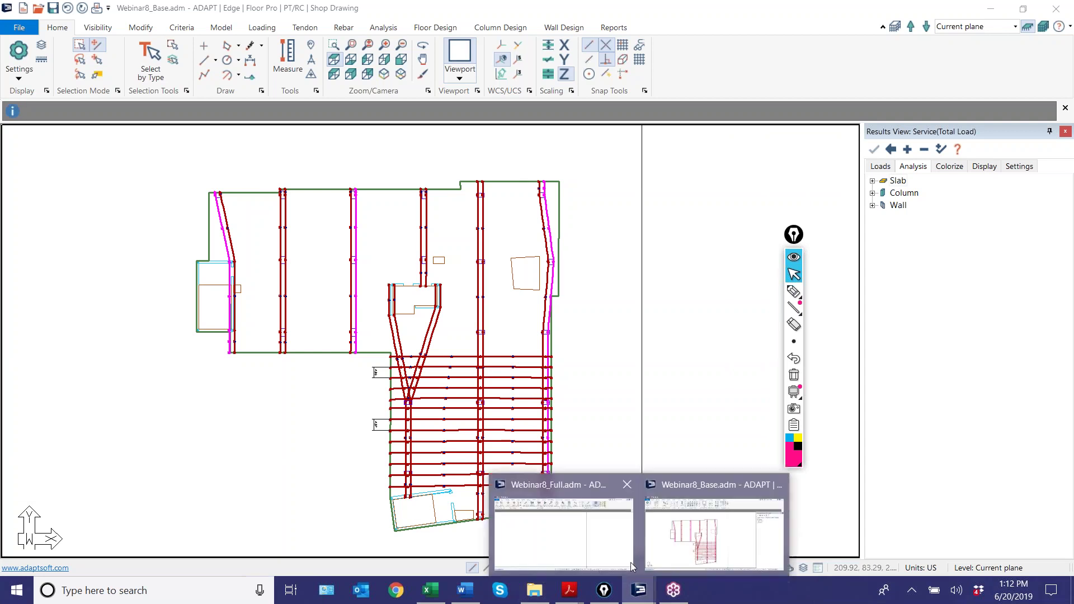
click(625, 548)
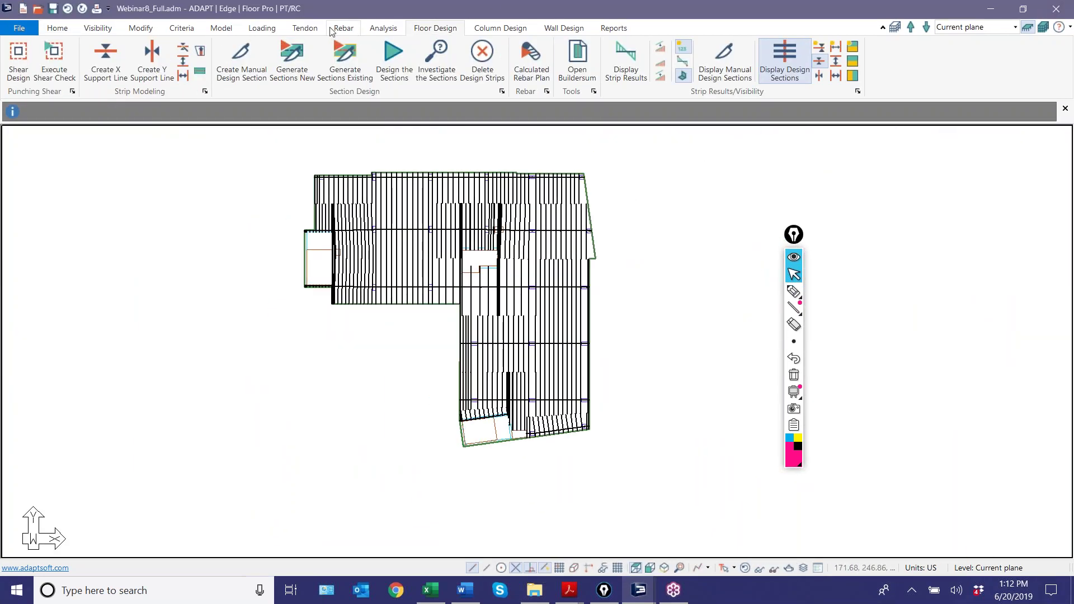
click(305, 28)
click(444, 59)
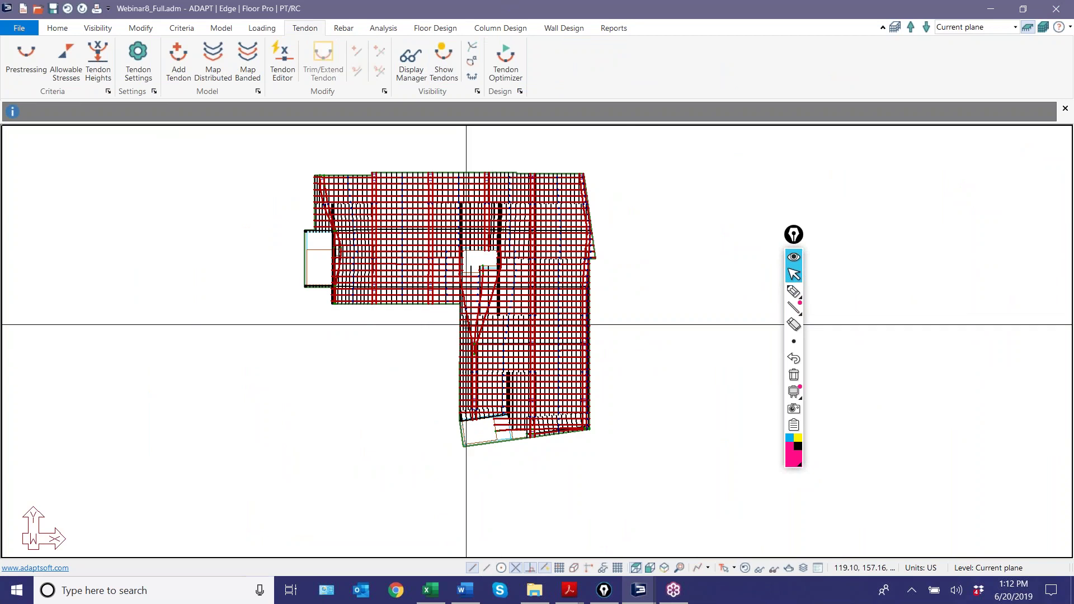
click(435, 28)
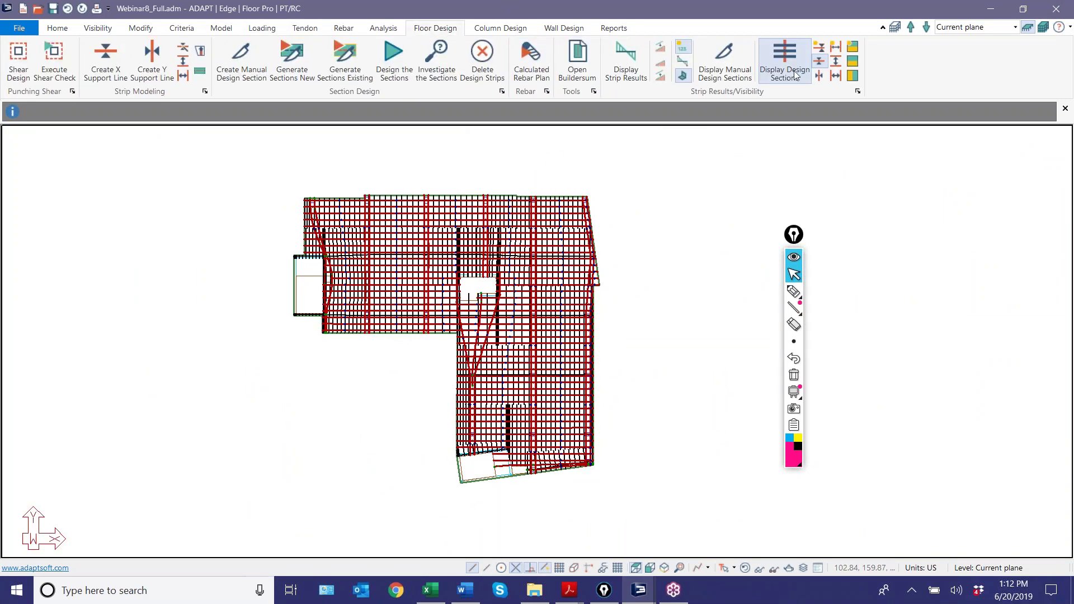
click(808, 54)
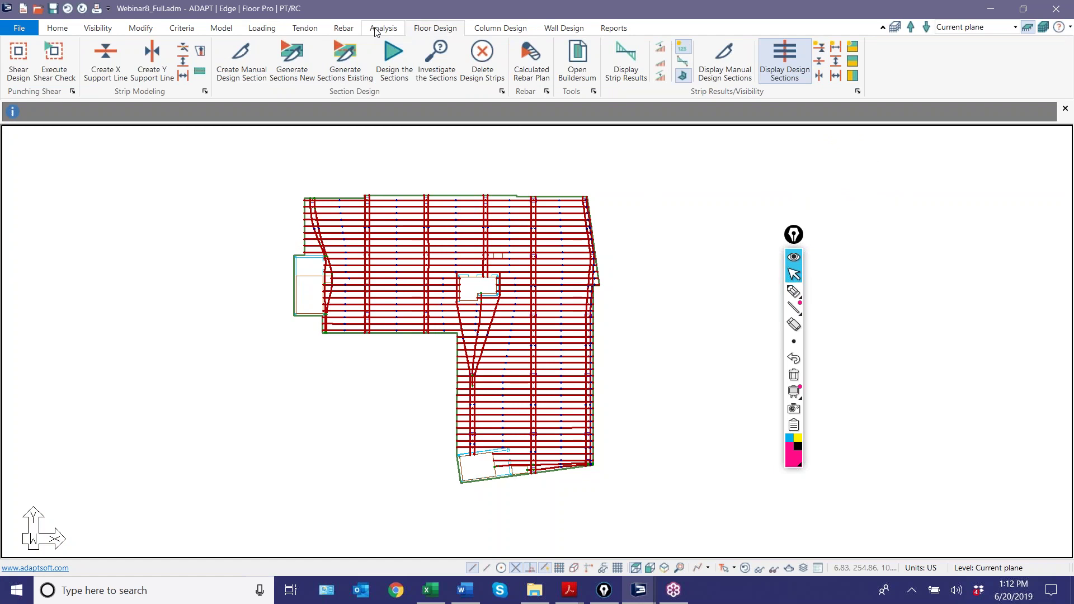
Run the analysis for all six load combinations with uncracked stiffness and save the solution.
click(395, 32)
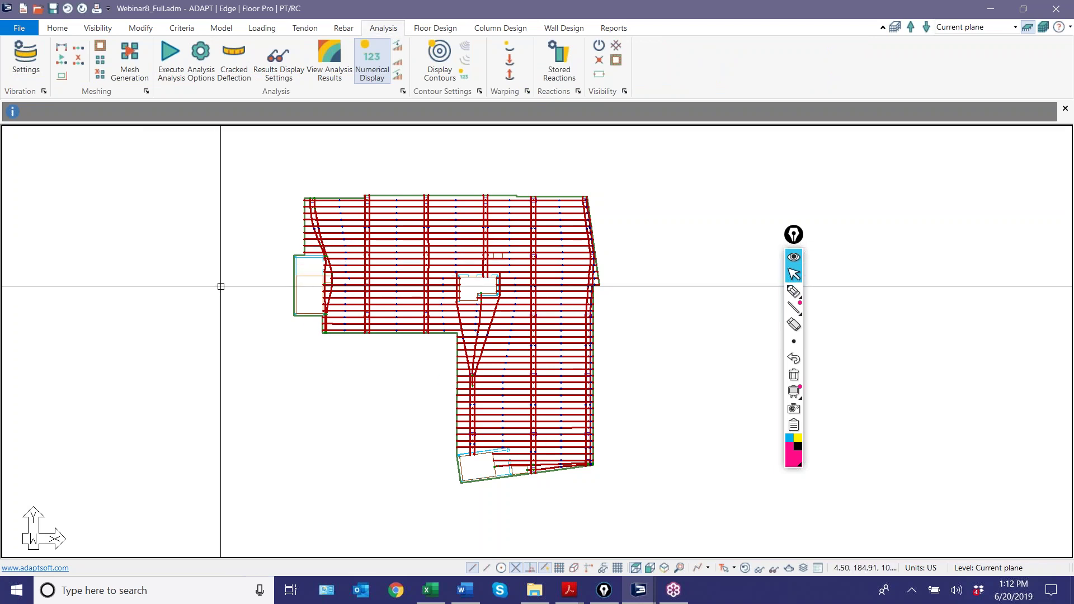
click(171, 56)
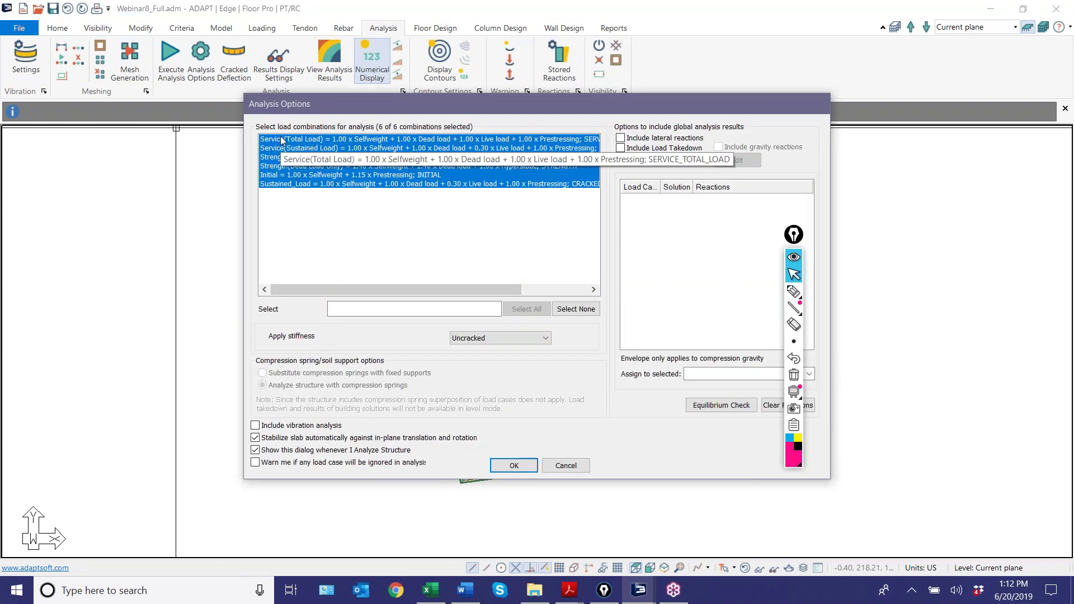
click(513, 465)
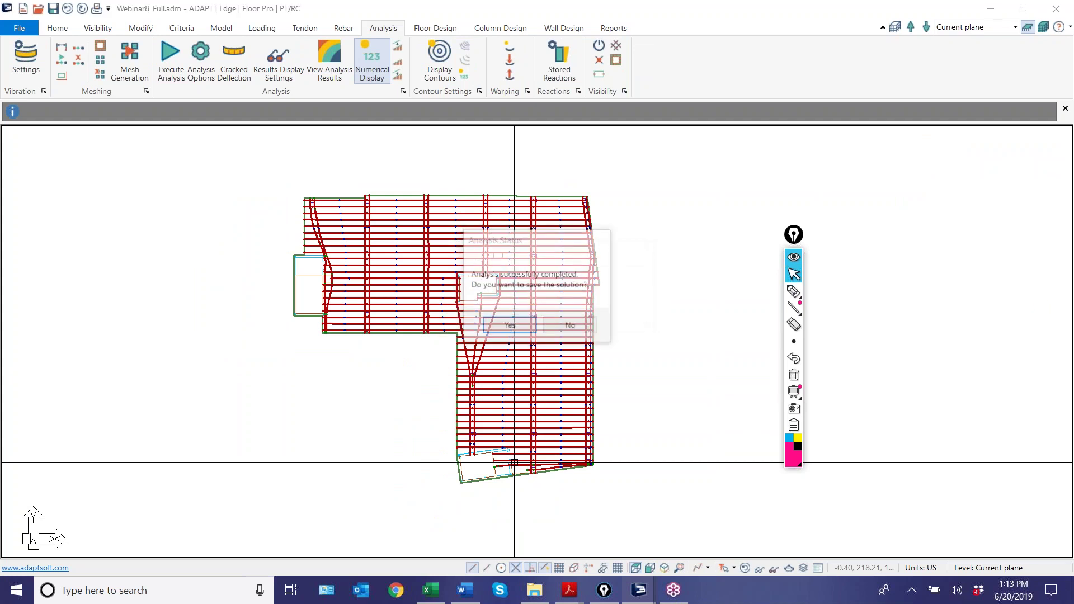
click(510, 326)
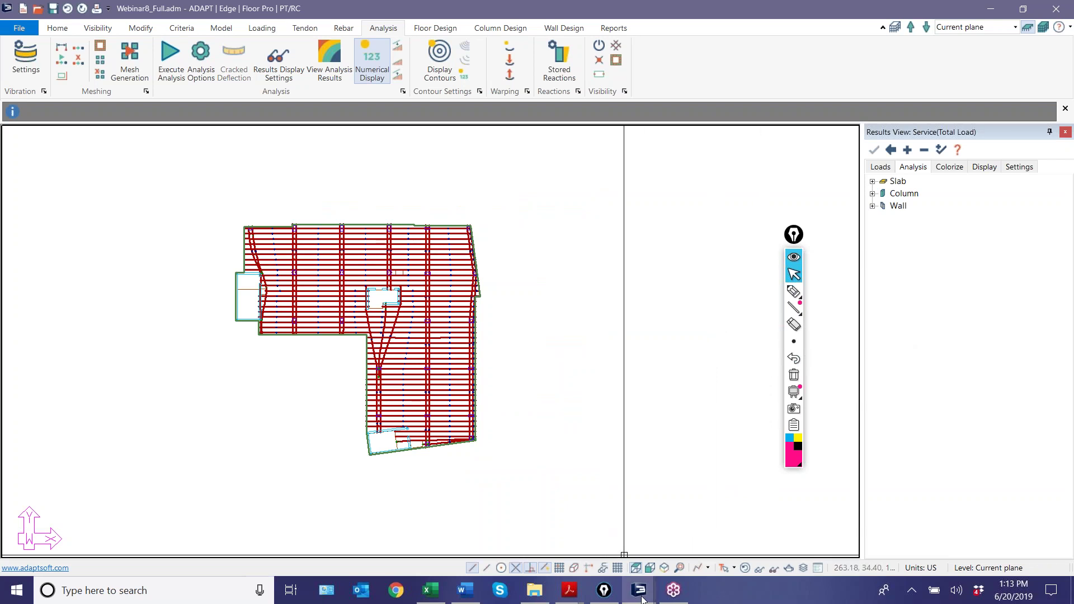
Switch back to the Webinar8_Base.adm model and open the shape, system and friction data of Tendon 144.
mouse_move(641, 593)
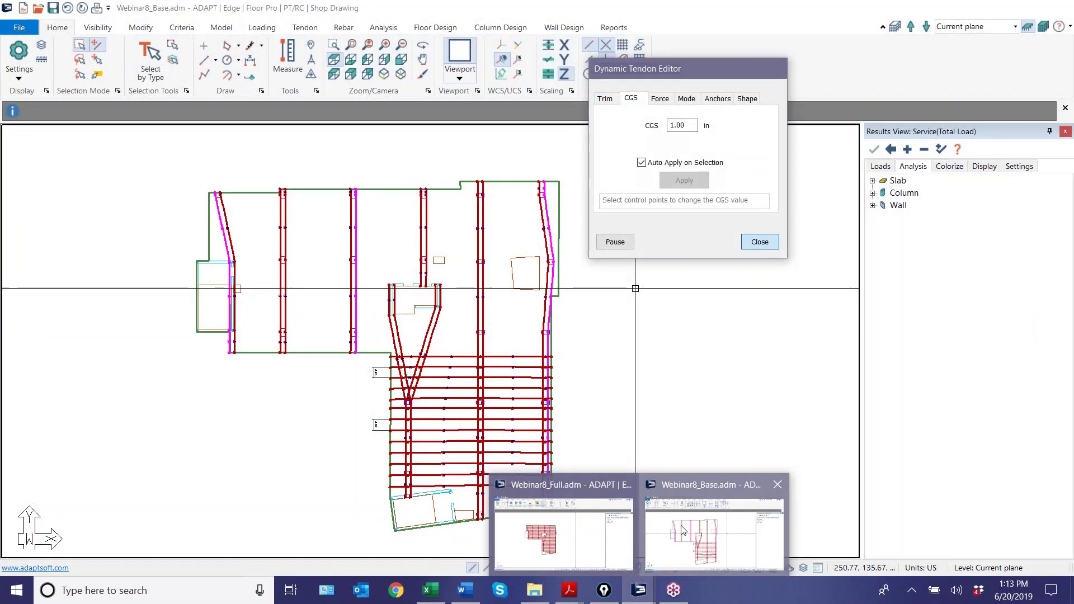
click(682, 530)
scroll(530, 311, up, 5)
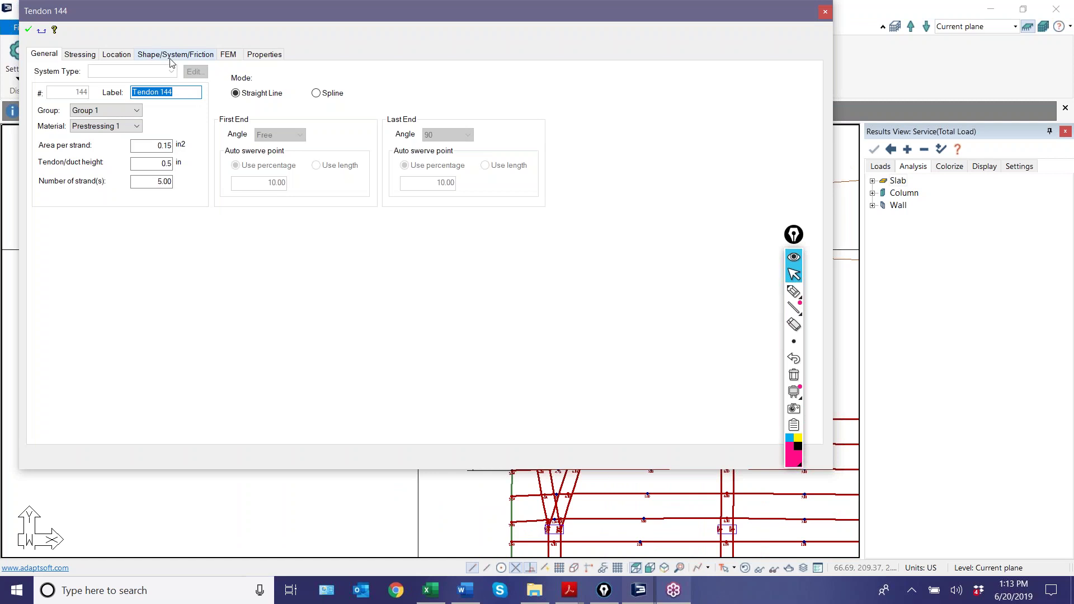
click(171, 55)
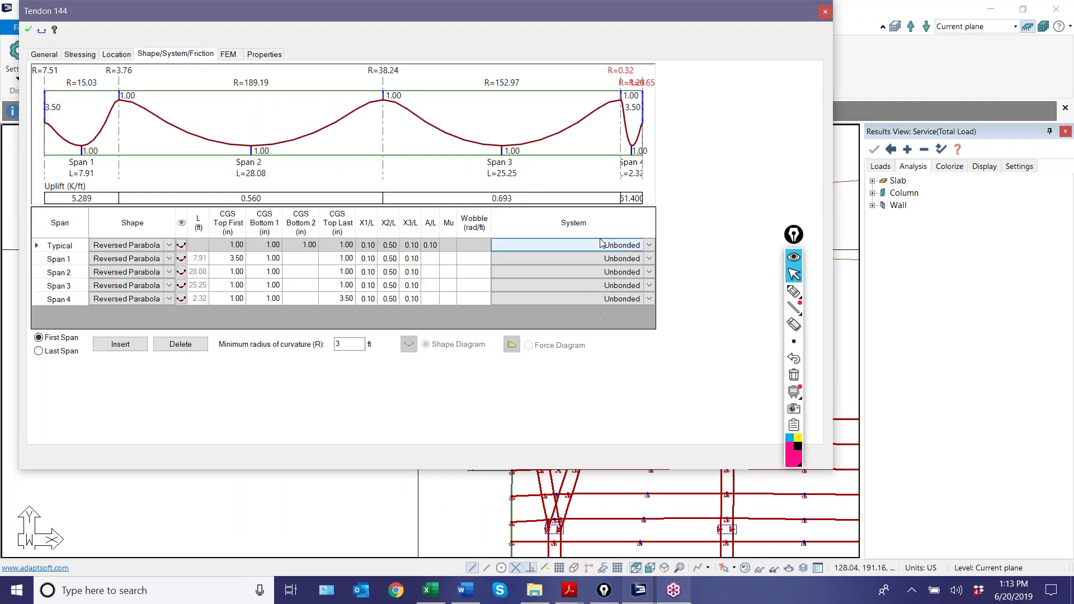
Try the Bonded system for all spans of Tendon 144 and close its properties without applying the change.
click(649, 247)
click(540, 258)
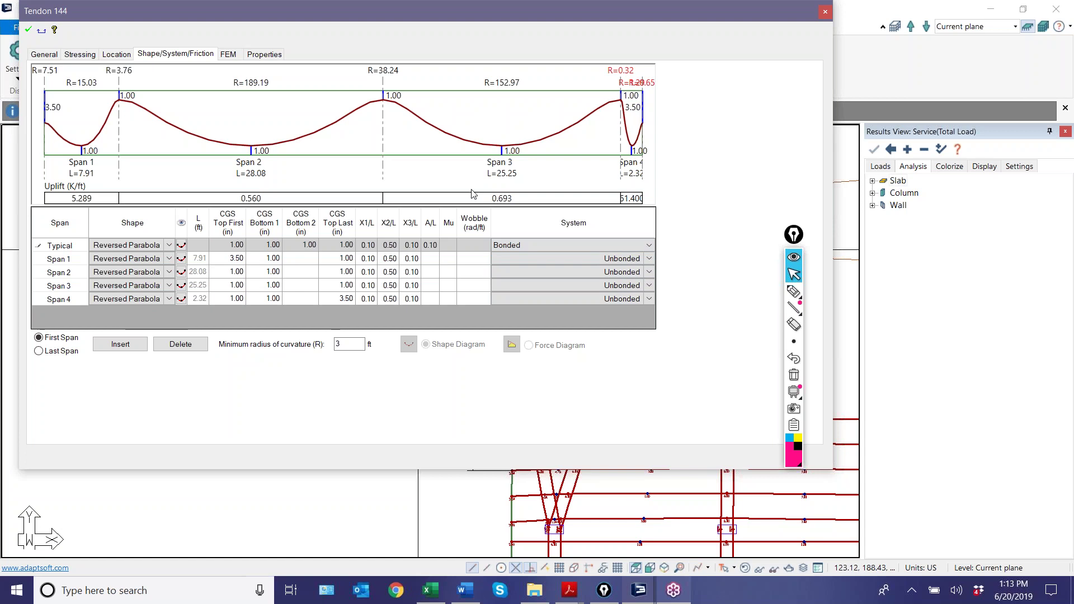
click(581, 247)
click(582, 248)
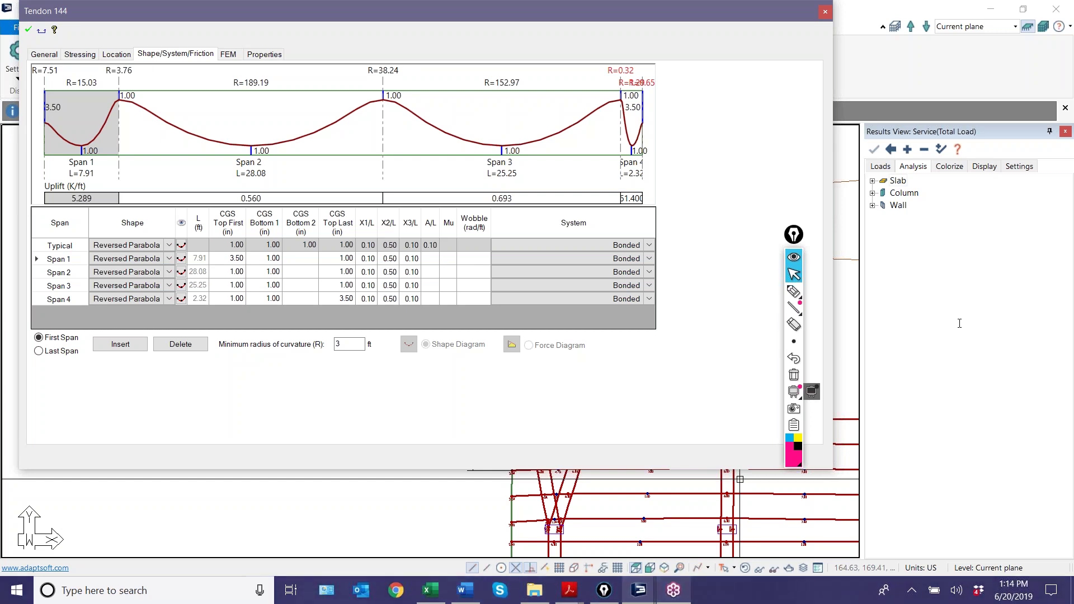
key(Escape)
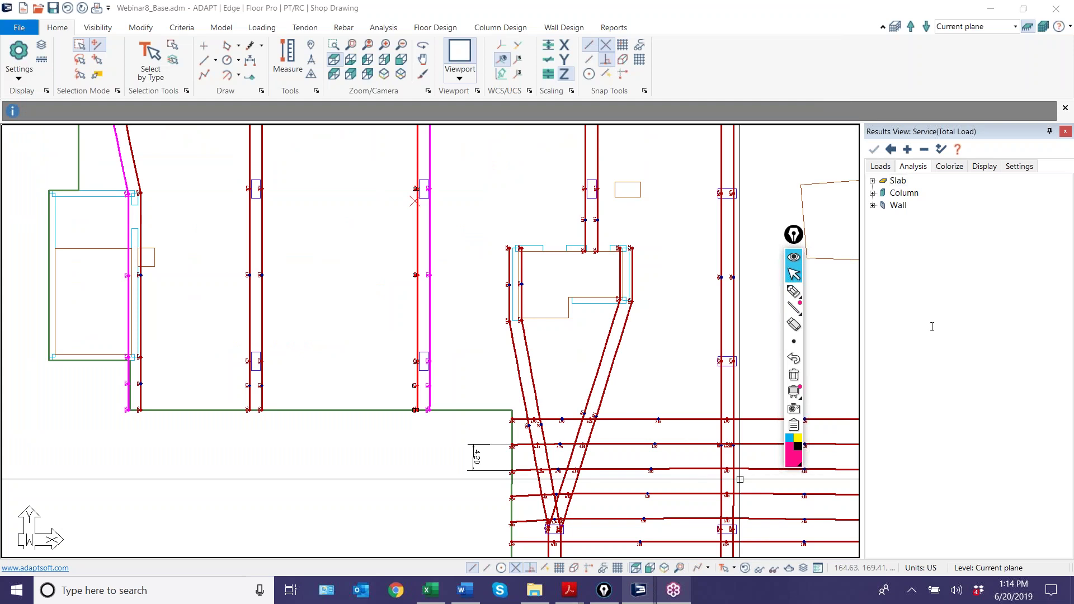
click(679, 355)
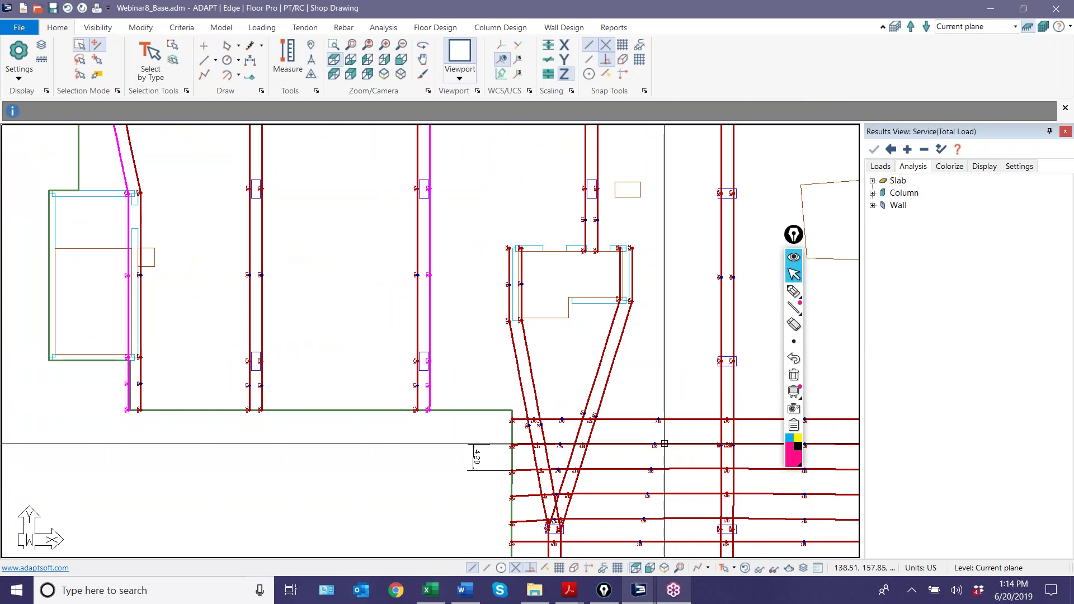
Switch to the Webinar8_Full.adm model and run the design of its sections.
scroll(679, 356, down, 1)
scroll(645, 361, down, 1)
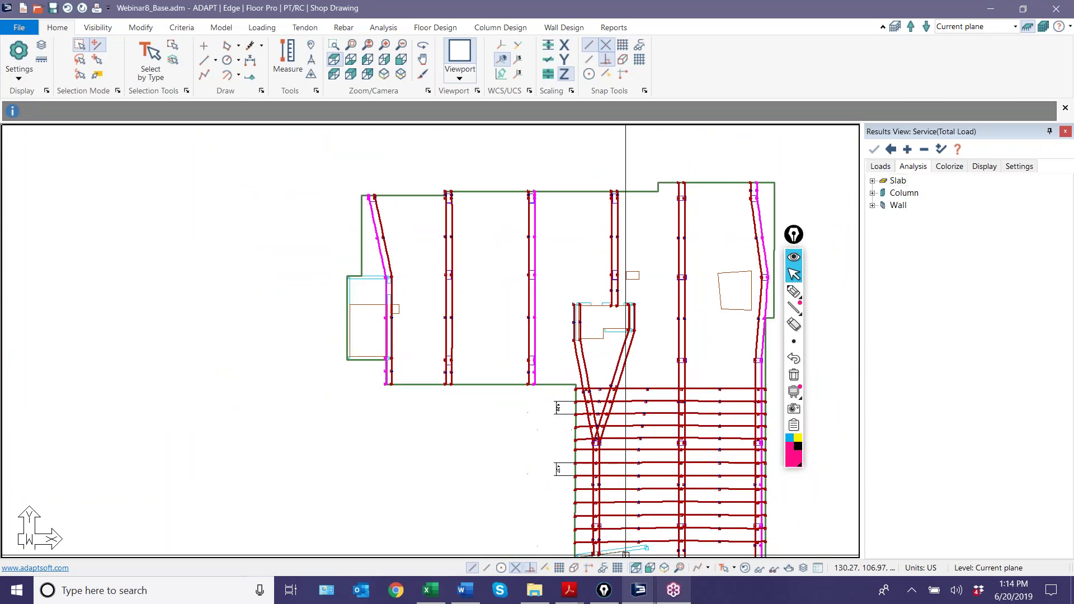
mouse_move(638, 590)
click(681, 522)
scroll(544, 402, up, 2)
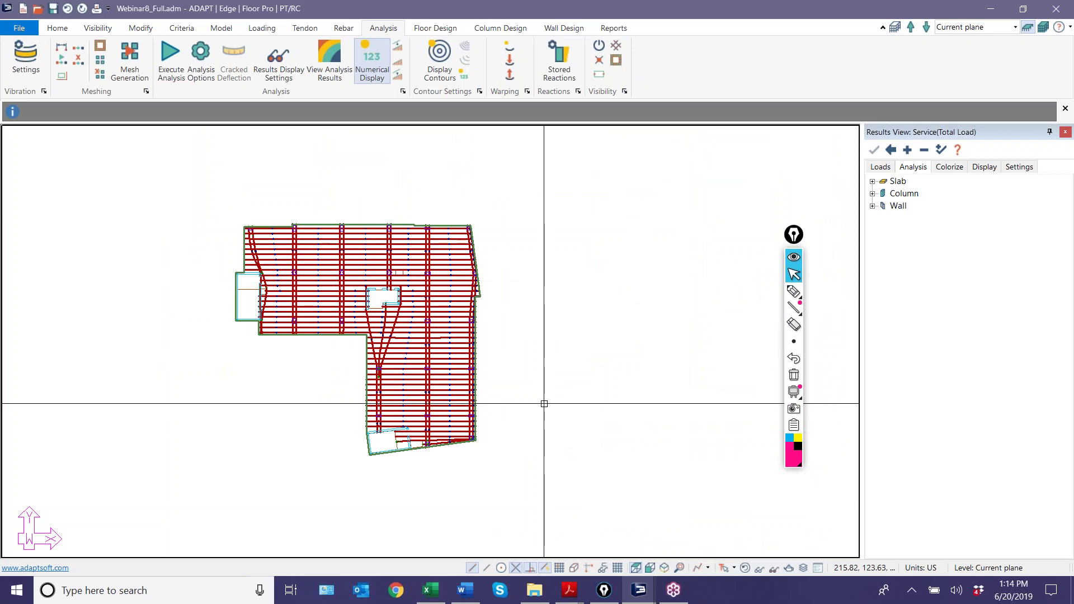
click(435, 28)
click(392, 56)
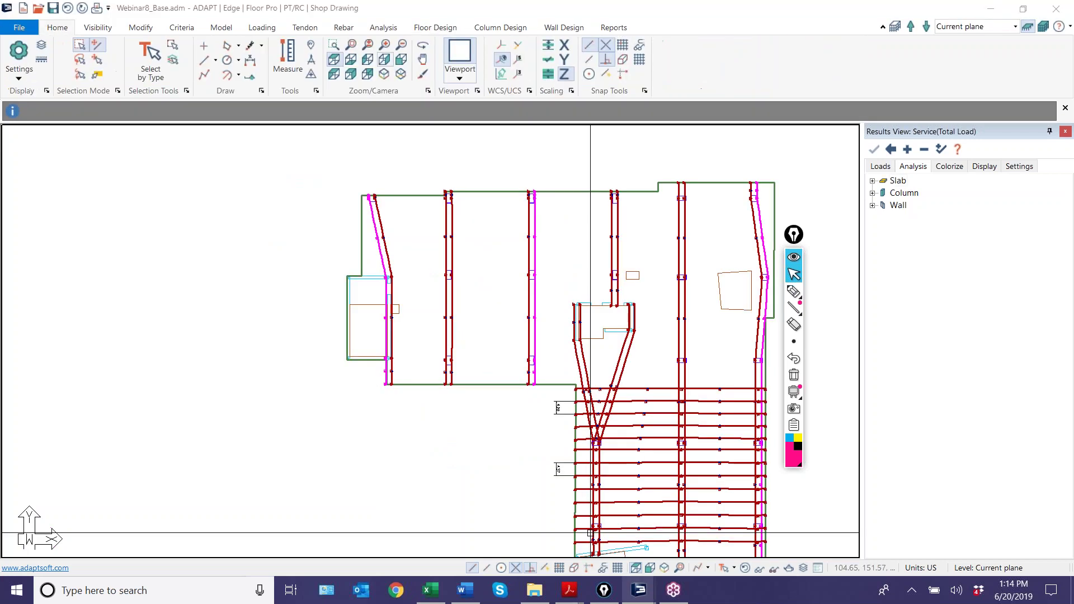
Save and close the Webinar8_Base.adm model, and save the section design results of Webinar8_Full.adm.
click(1049, 10)
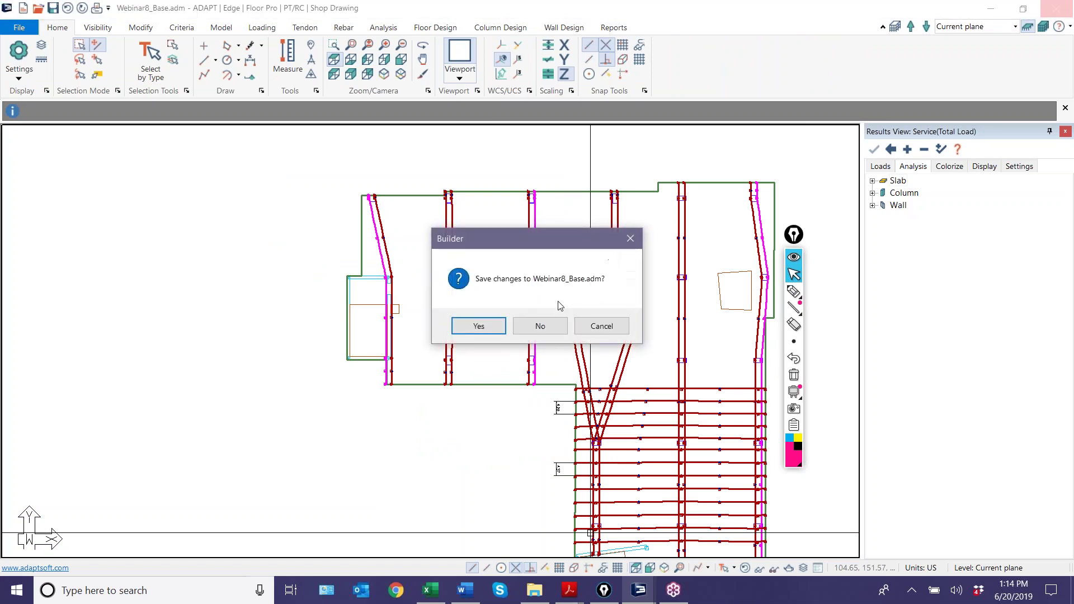
click(470, 328)
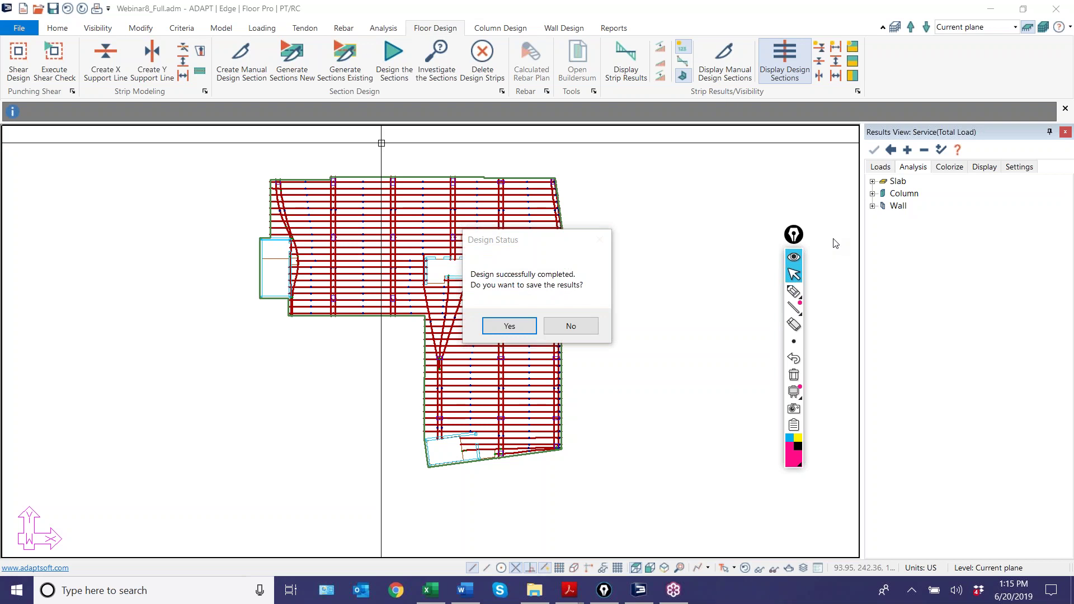
click(498, 327)
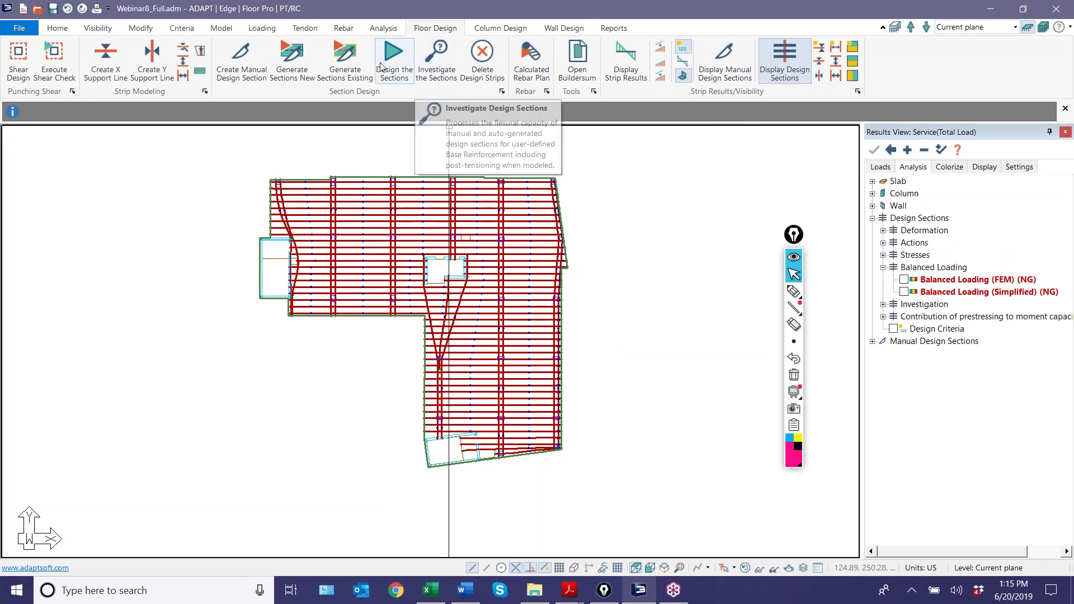
Hide the slab's tendons and display the X-direction support lines with their design sections.
click(305, 28)
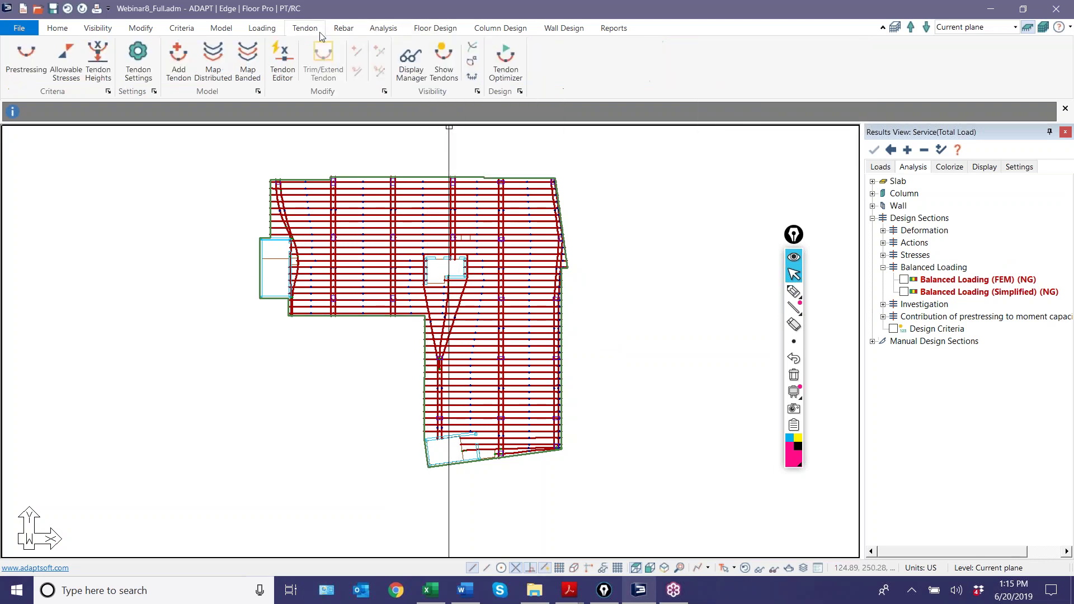
click(443, 61)
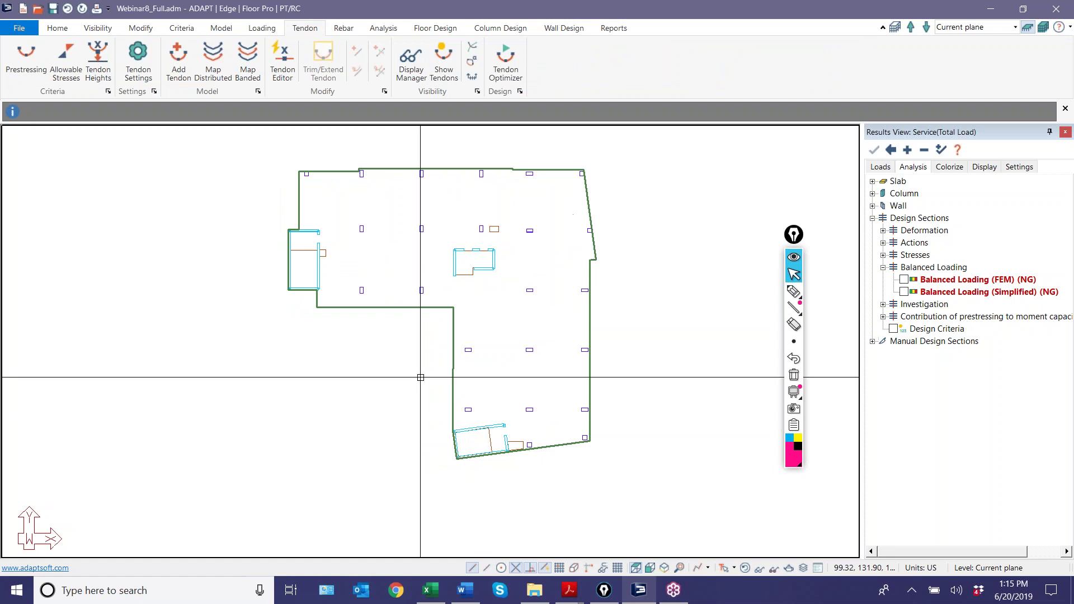
click(426, 28)
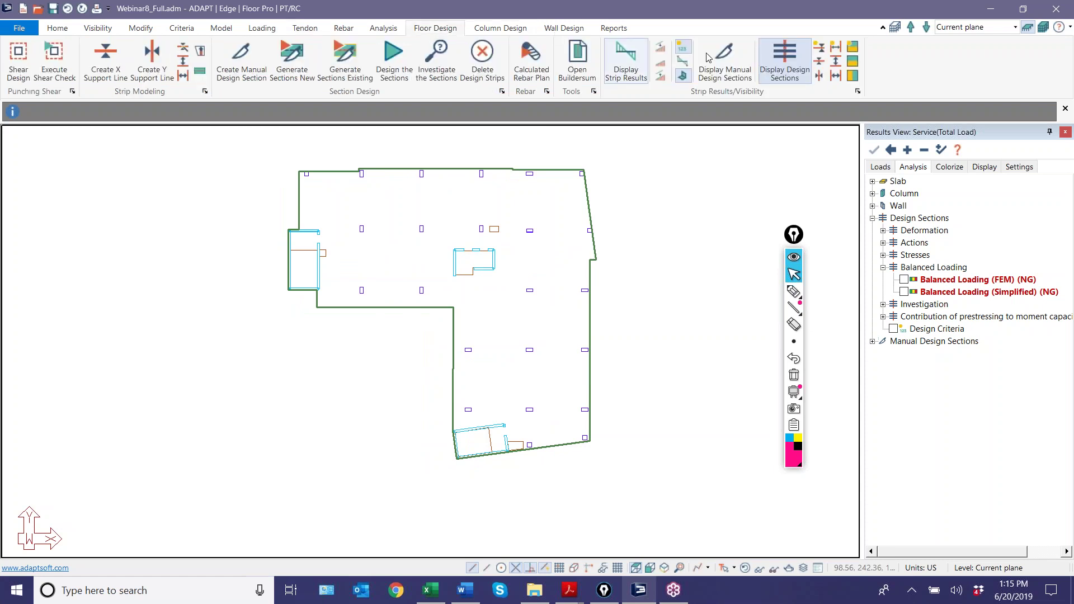
click(824, 66)
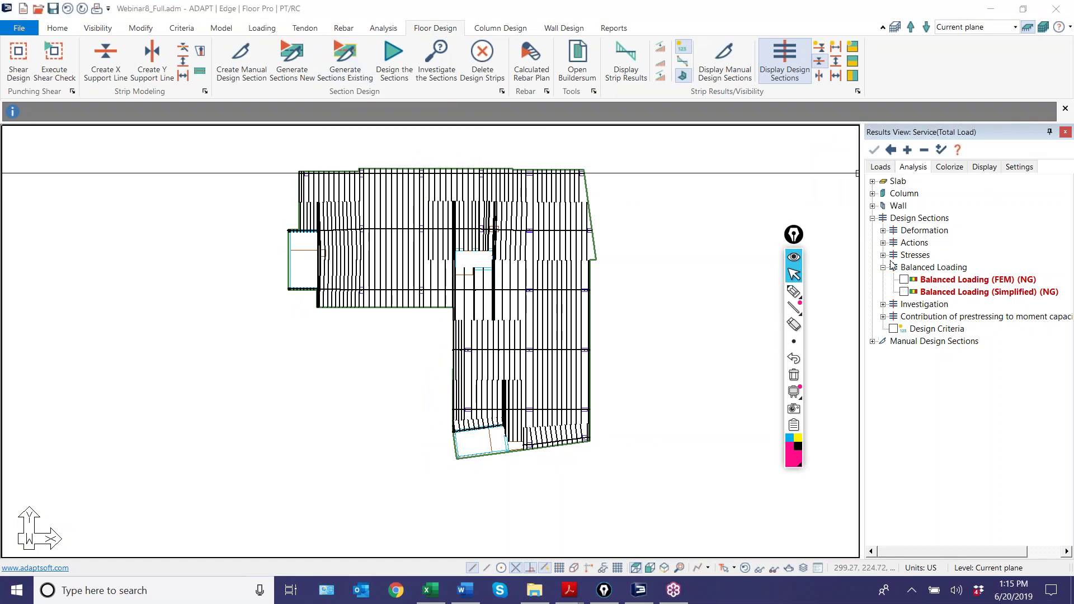
Plot the bottom stresses along the X-direction design sections for the Service(Total Load) combination.
click(883, 256)
click(904, 280)
scroll(616, 256, up, 4)
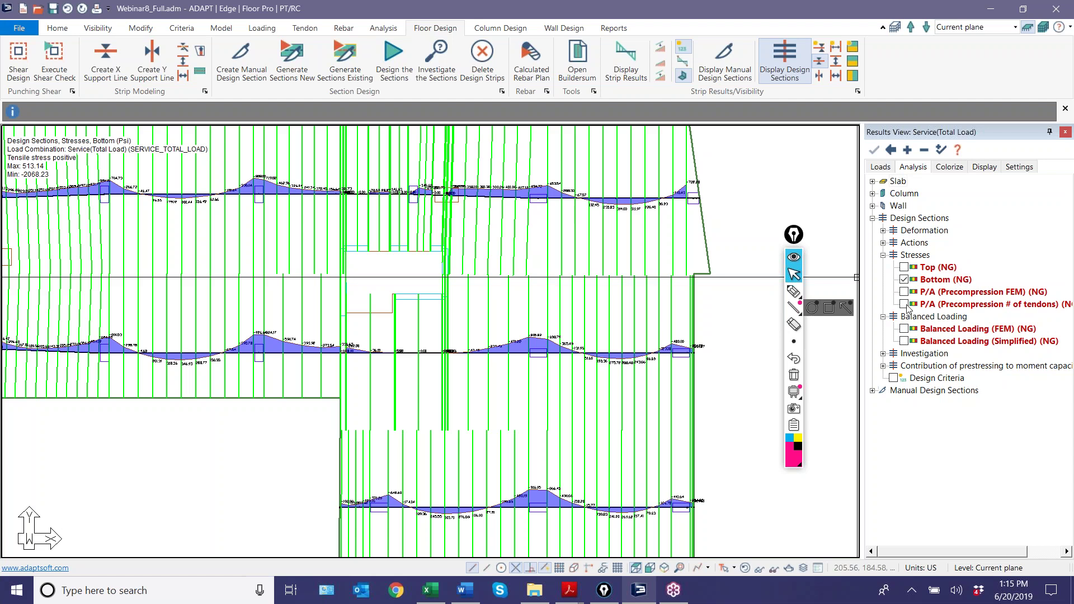
scroll(532, 323, down, 4)
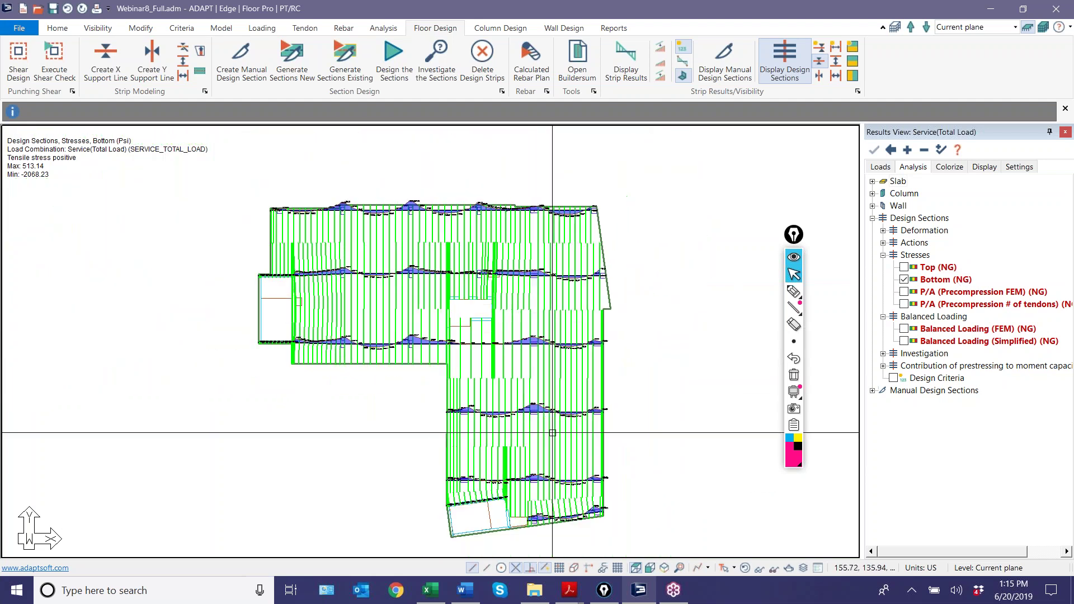
Show the Y-direction design sections in place of the X-direction ones and examine bottom stresses at the dashed failing sections in the slab's upper bays.
click(819, 76)
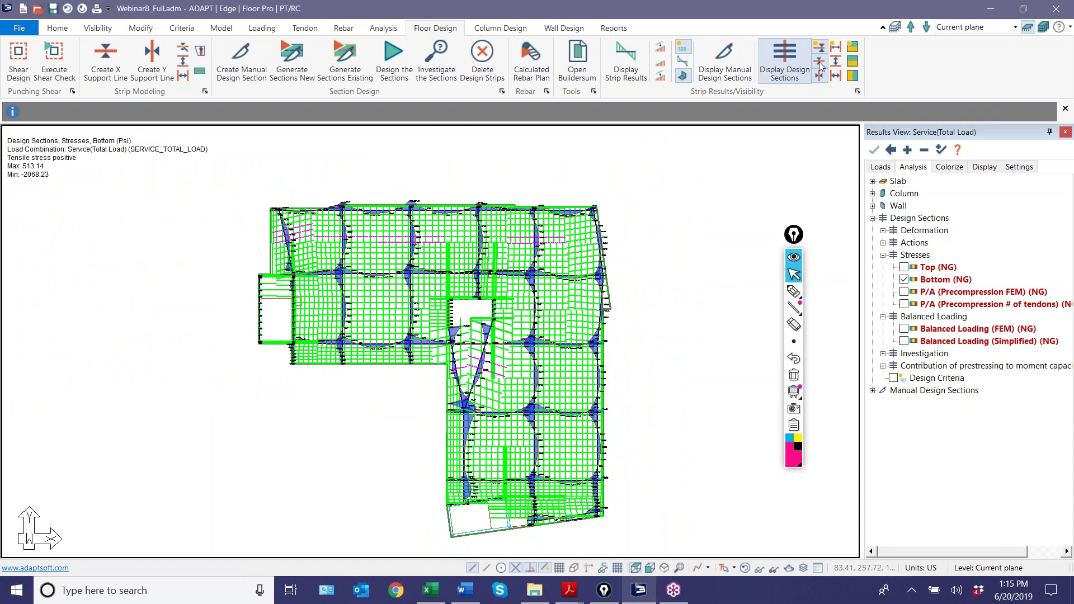
scroll(452, 293, up, 3)
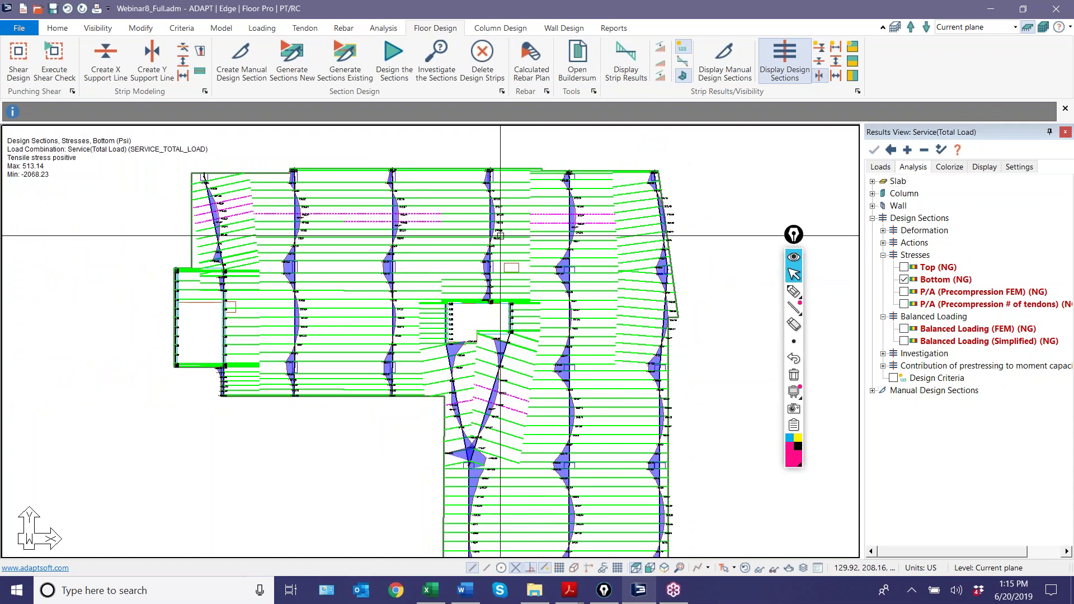
scroll(332, 237, up, 3)
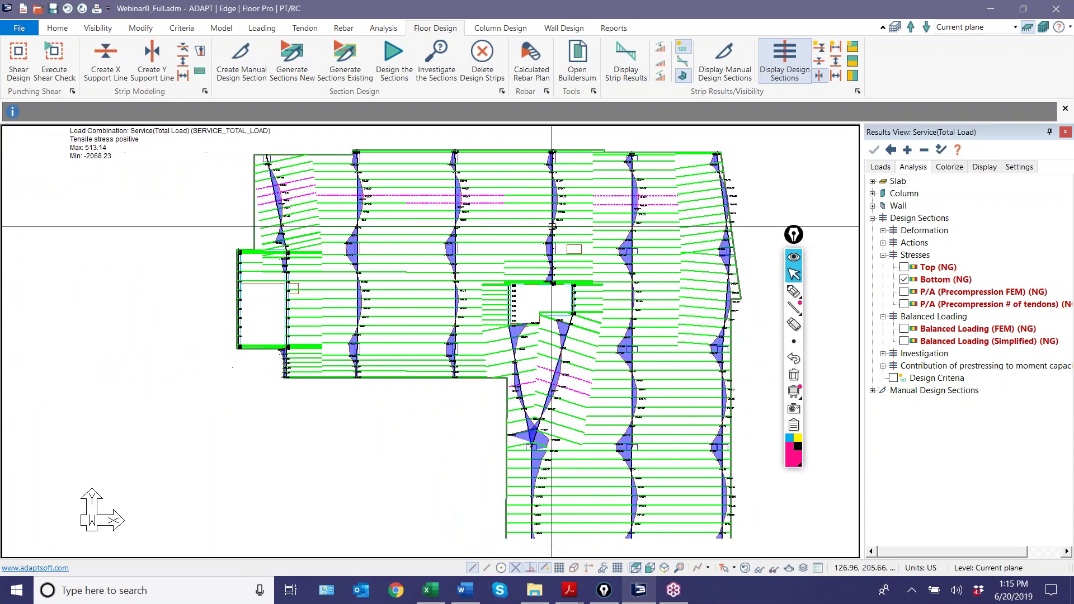
scroll(442, 210, up, 5)
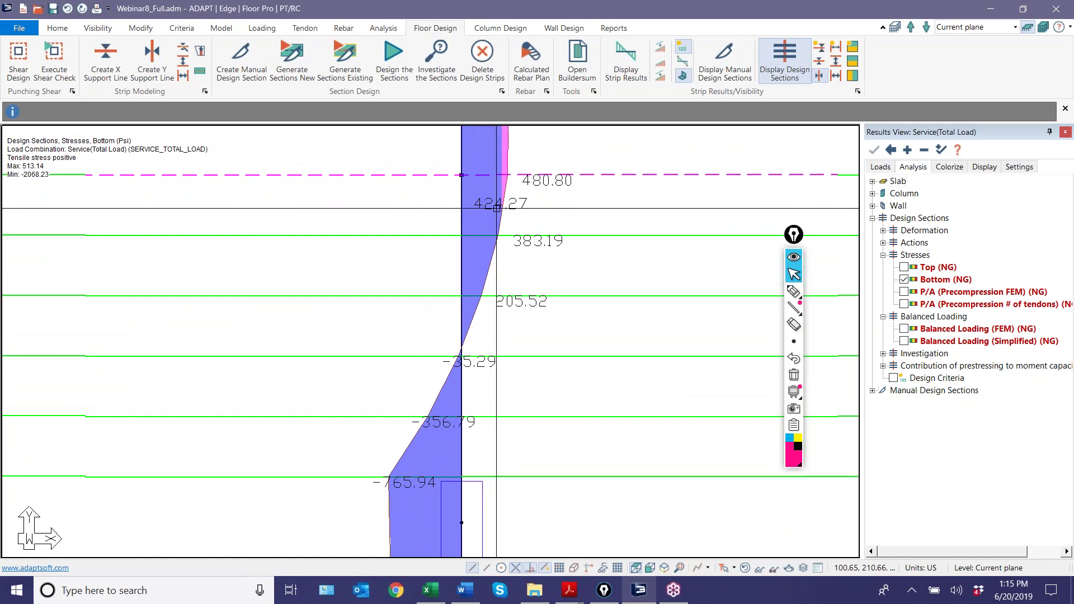
middle_drag(497, 210, 477, 357)
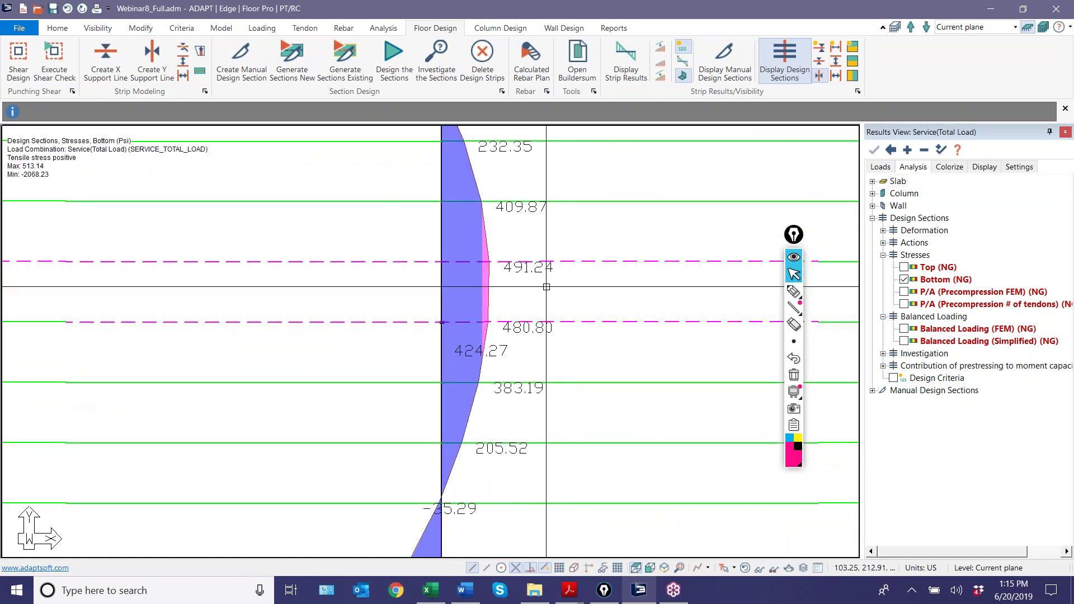
scroll(532, 289, down, 3)
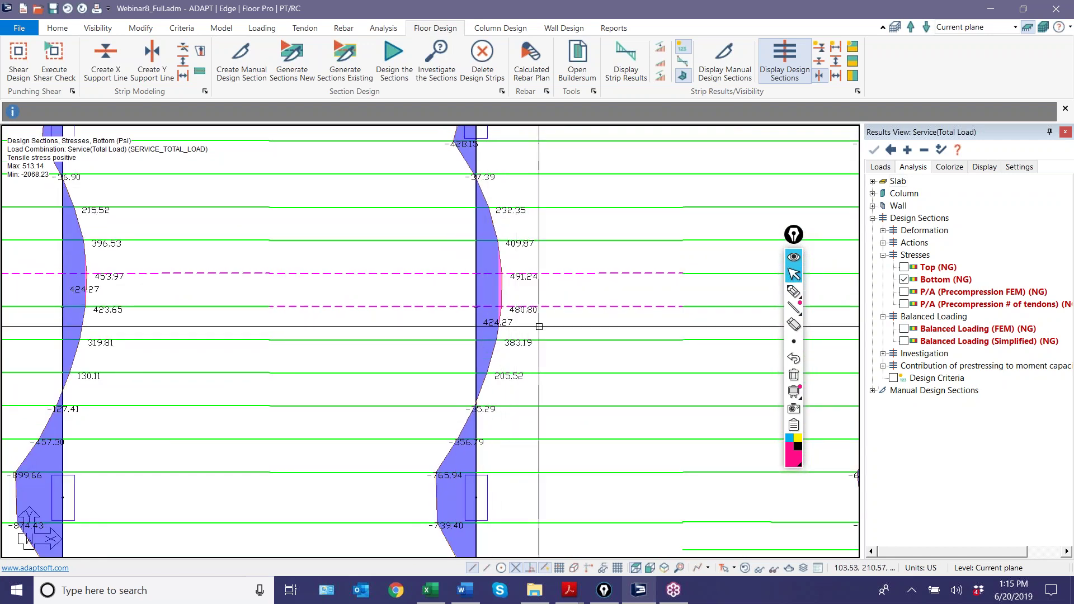
scroll(493, 307, up, 3)
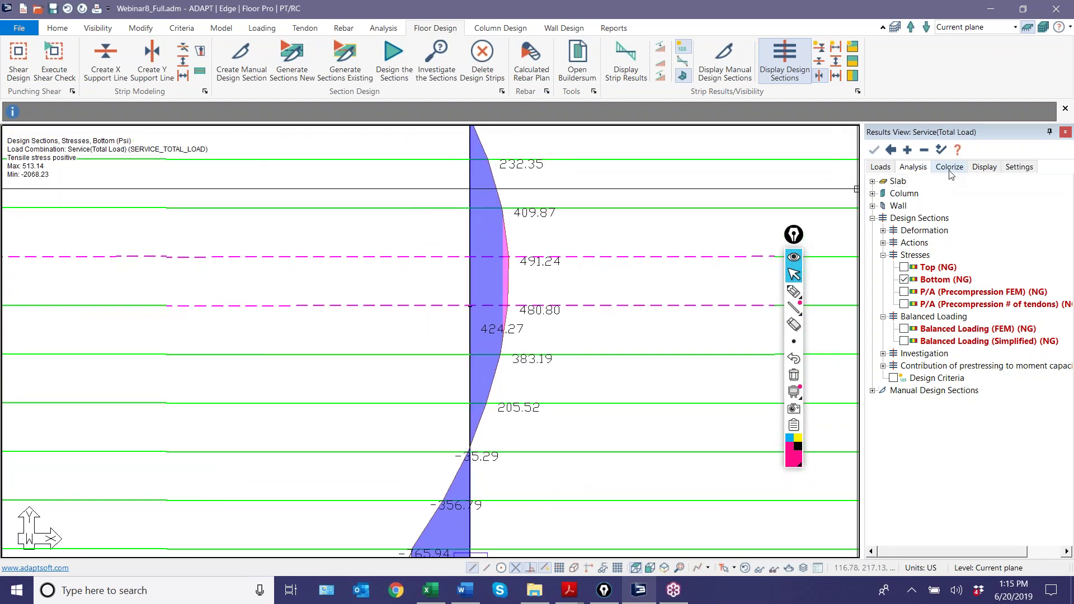
Set the design sections' Allowable Stress Display to None and apply it to the stress plot.
click(978, 167)
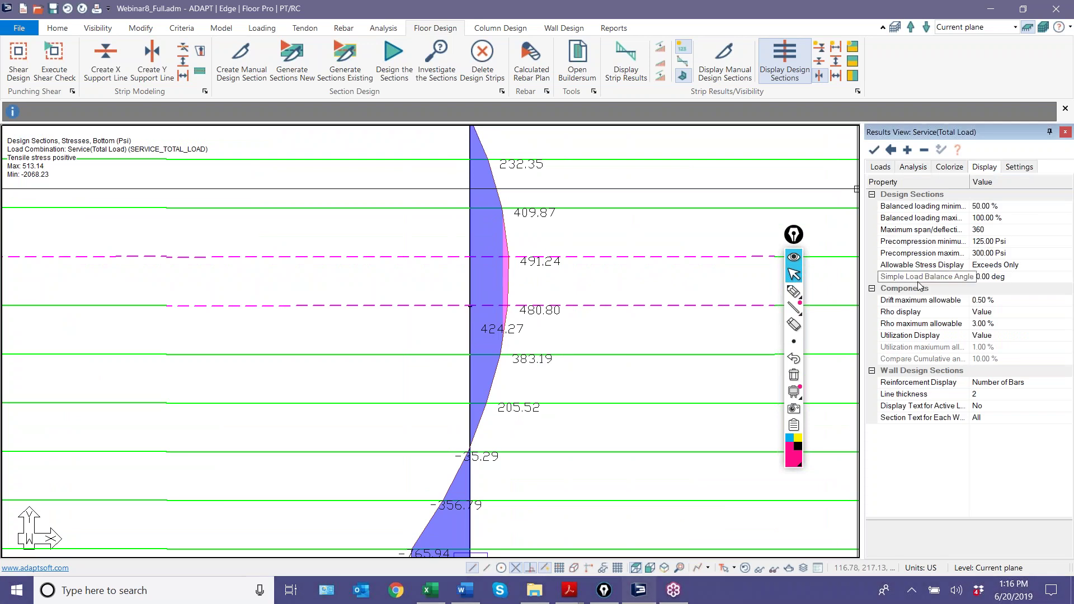
click(1004, 265)
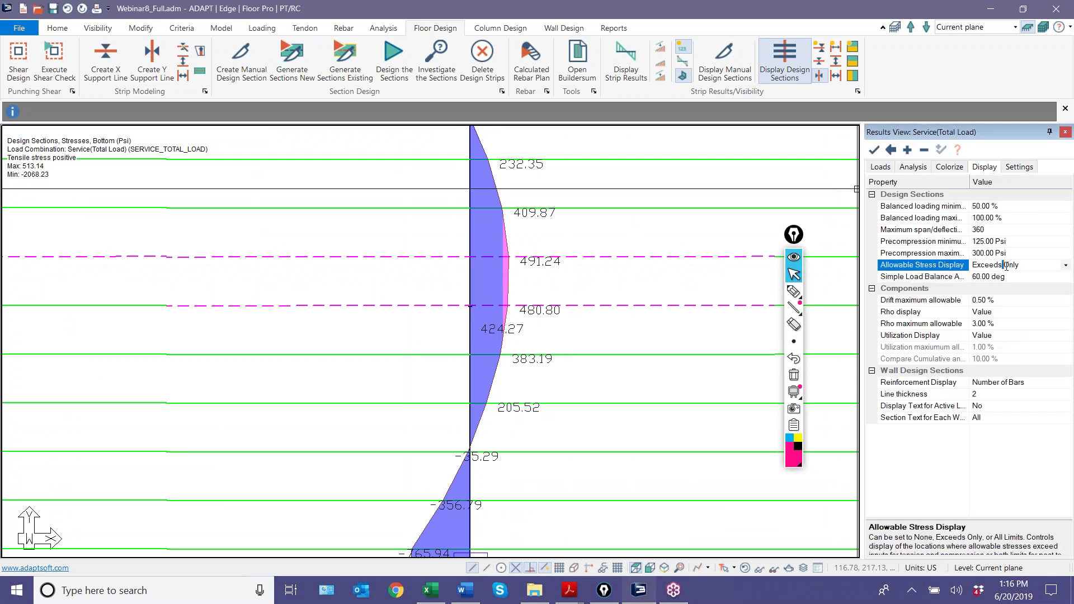
click(1065, 266)
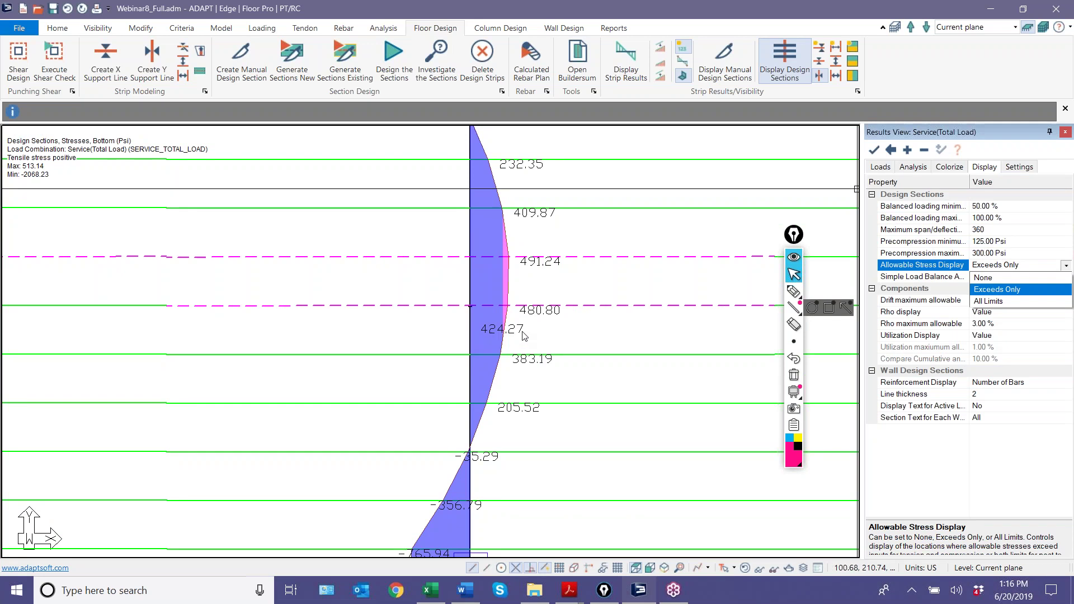
click(1002, 278)
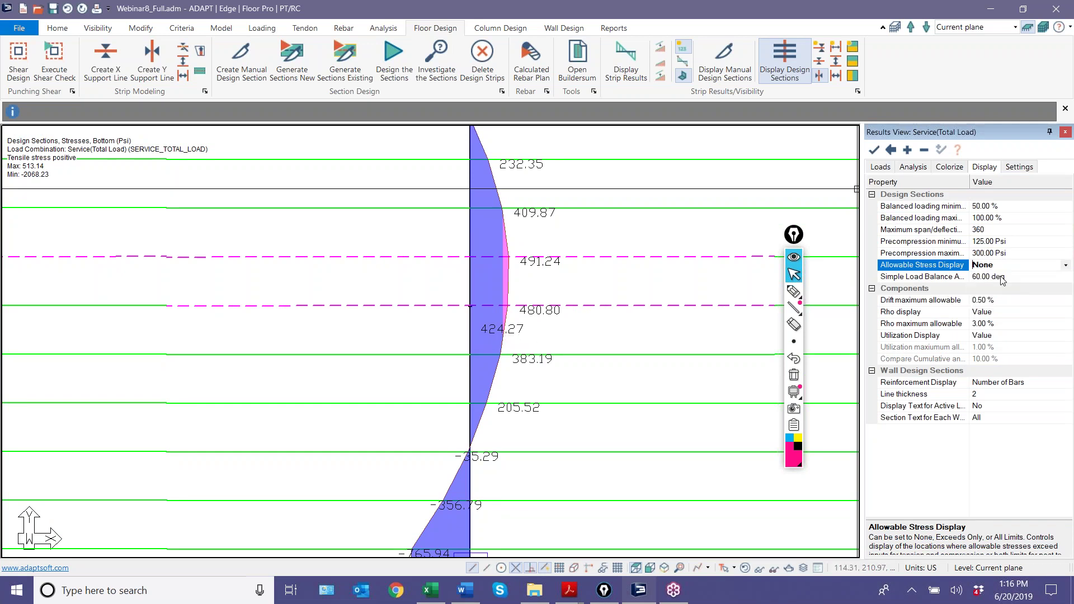
click(874, 151)
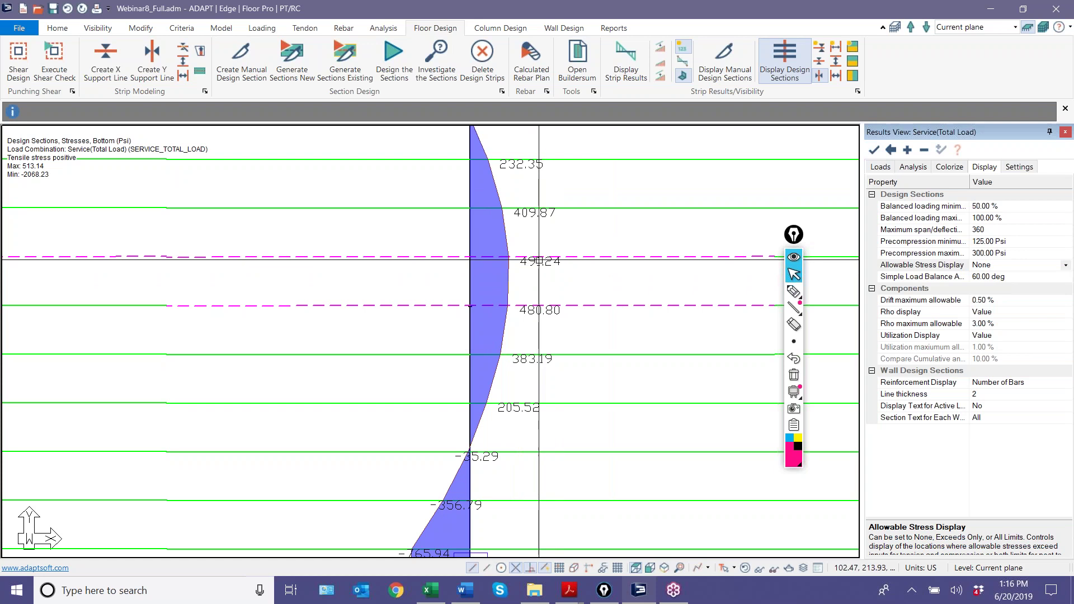
click(794, 271)
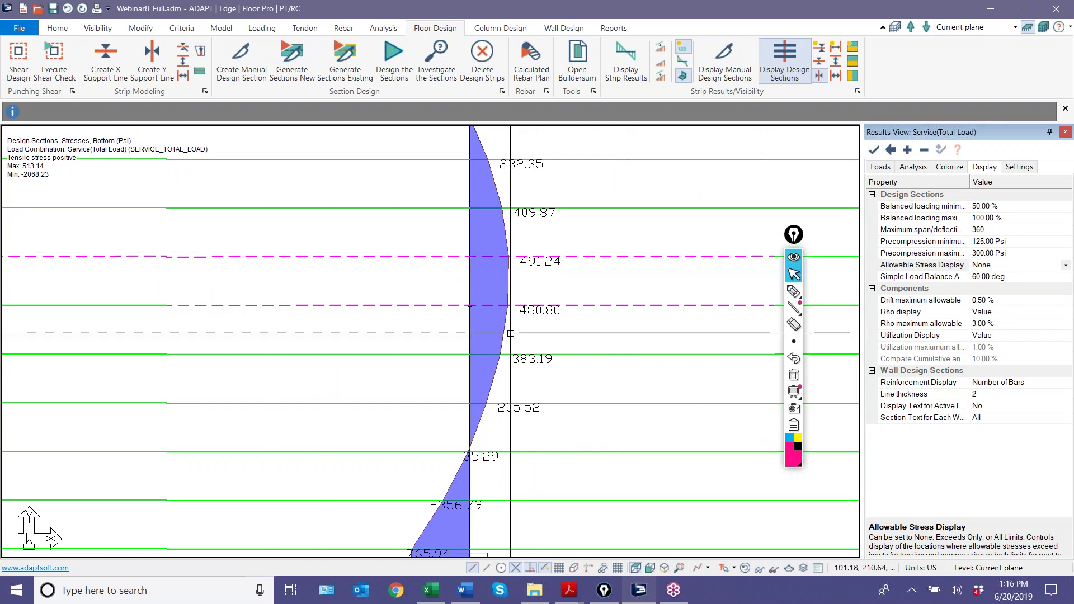
Set the Allowable Stress Display back to Exceeds Only and apply it.
click(1059, 267)
click(1064, 266)
click(1001, 289)
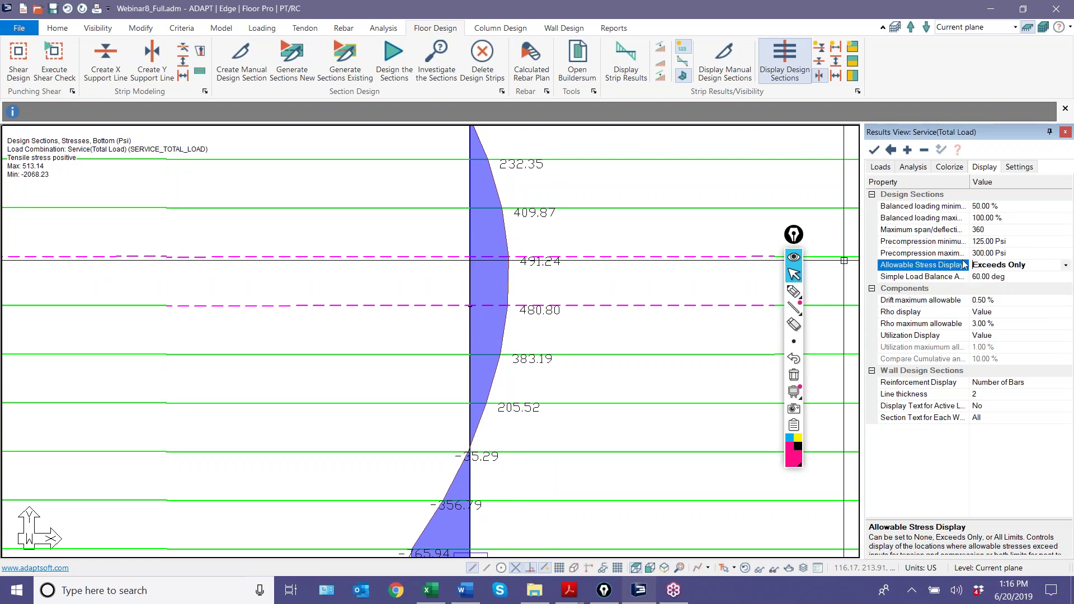
click(875, 151)
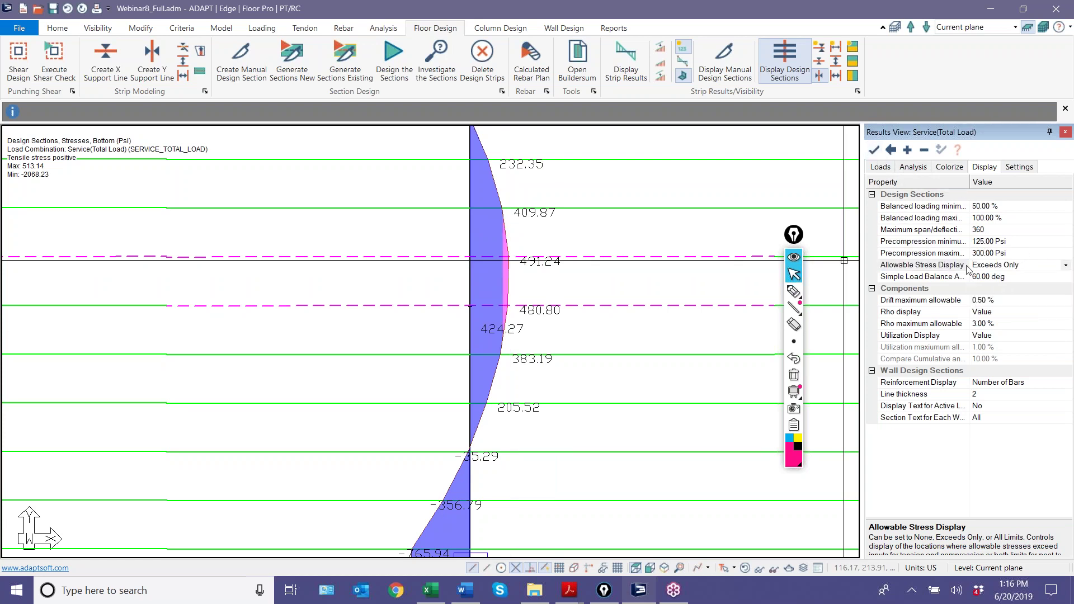
Set the Allowable Stress Display to All Limits, apply it and inspect the limits plotted along the Y-direction support lines.
click(1060, 268)
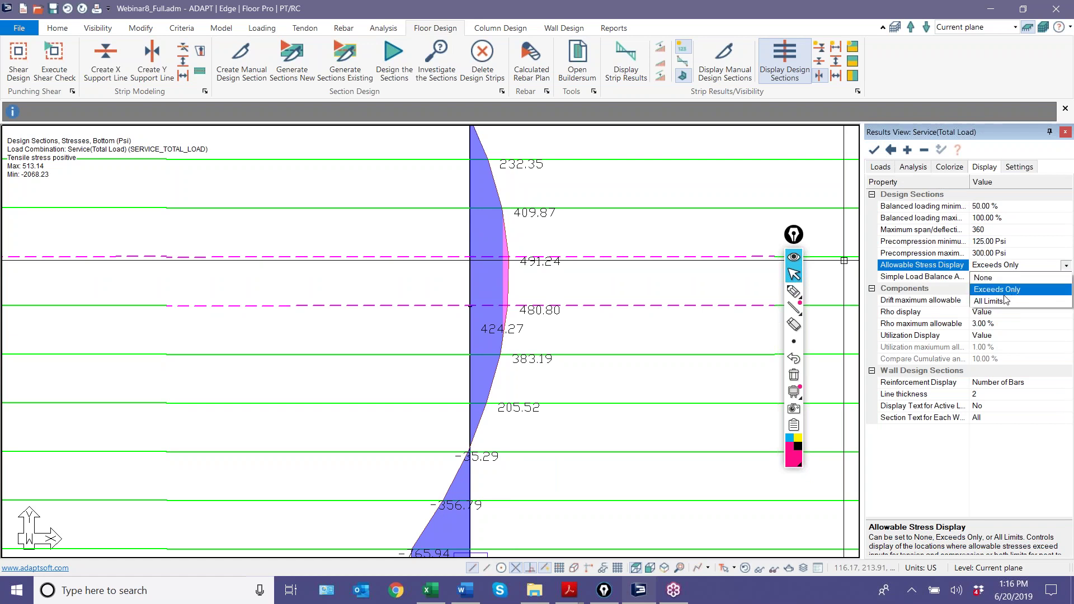
click(1002, 300)
click(874, 150)
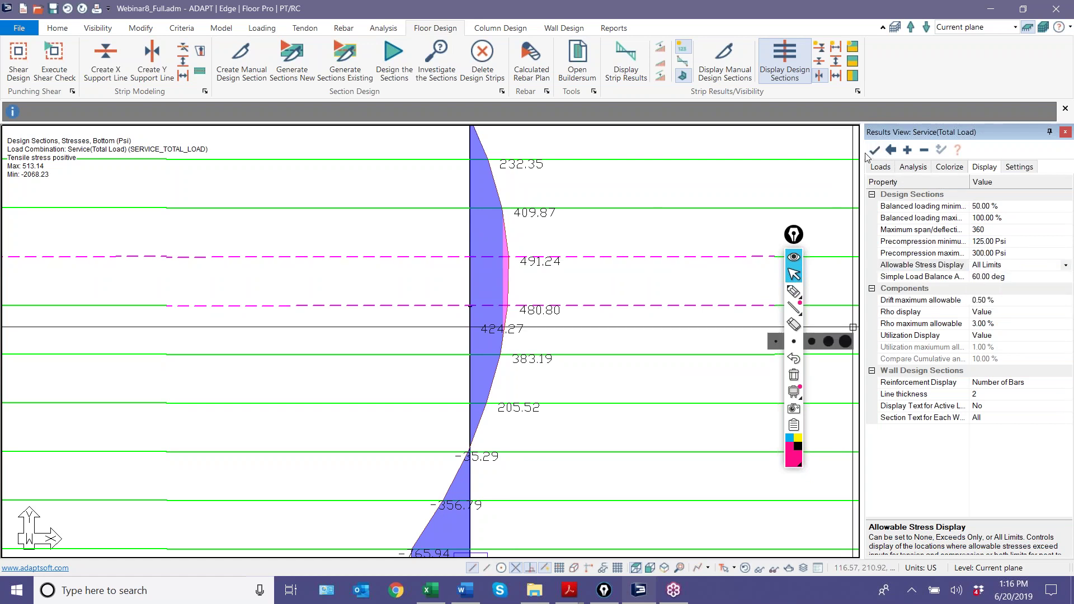
scroll(628, 341, down, 3)
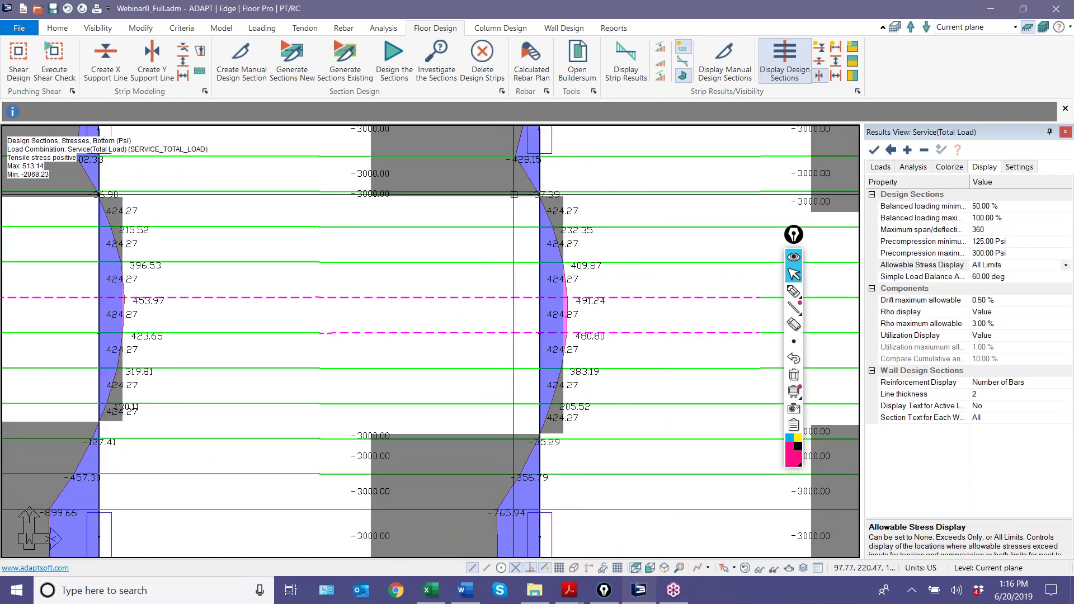
scroll(551, 229, up, 3)
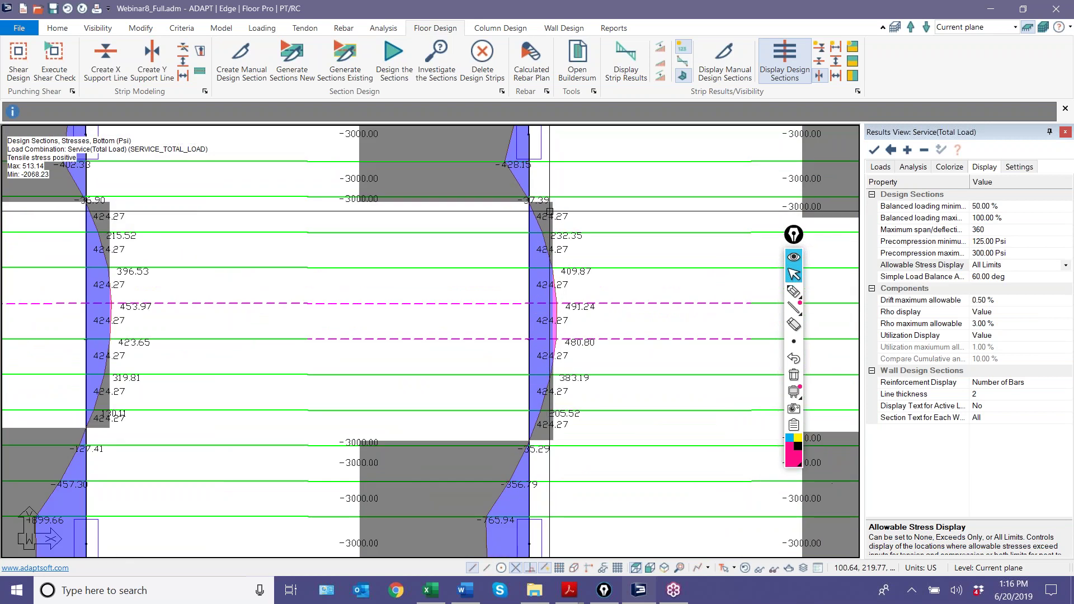
Return the design sections' Allowable Stress Display to Exceeds Only and apply it to the bottom stress plot.
scroll(419, 311, down, 3)
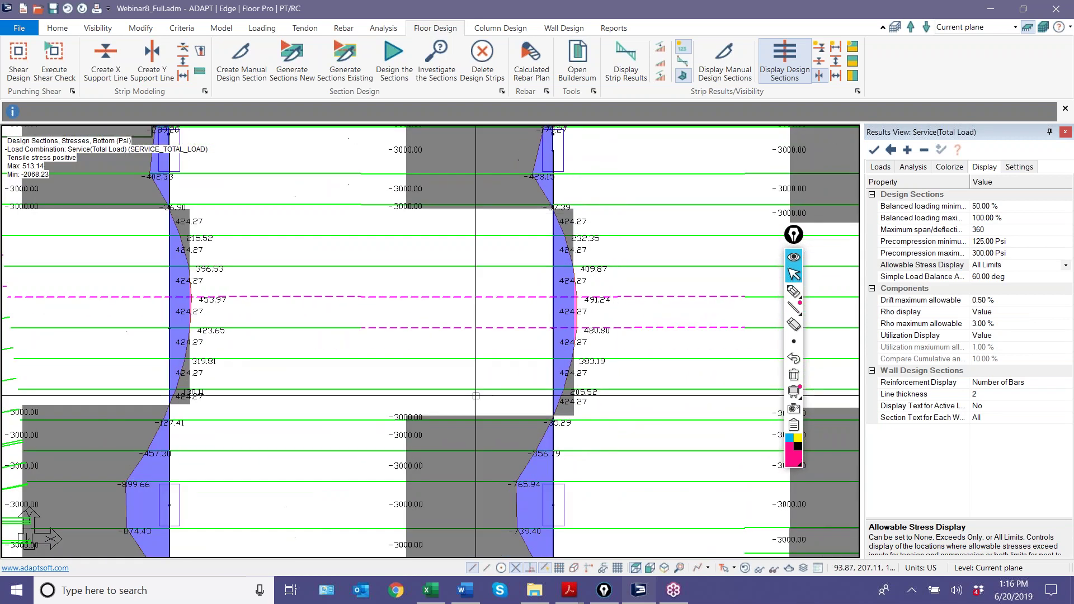
scroll(419, 312, up, 1)
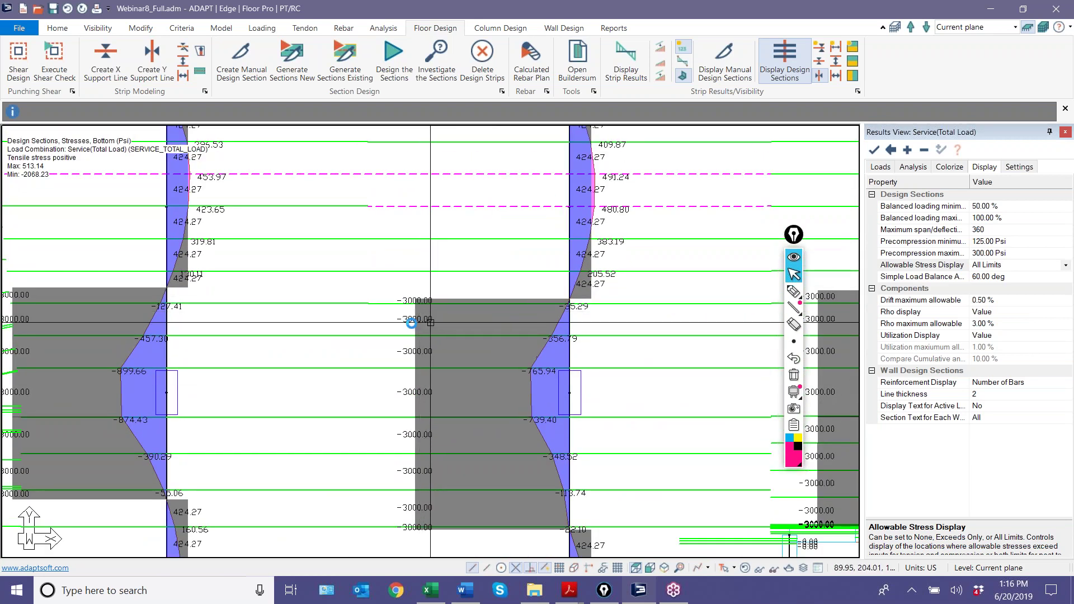
scroll(411, 311, up, 2)
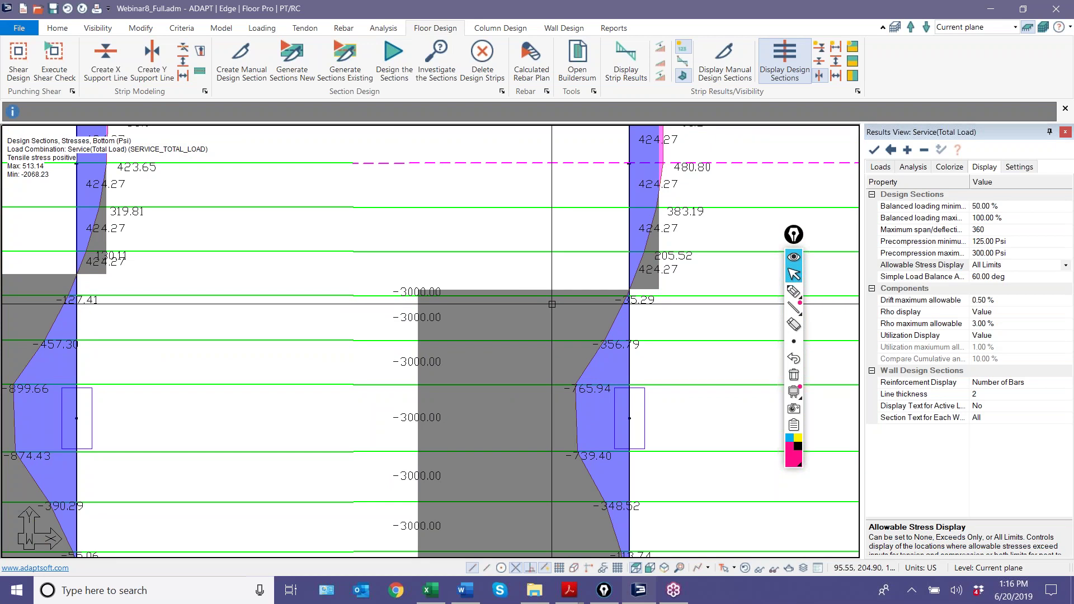
scroll(398, 307, down, 5)
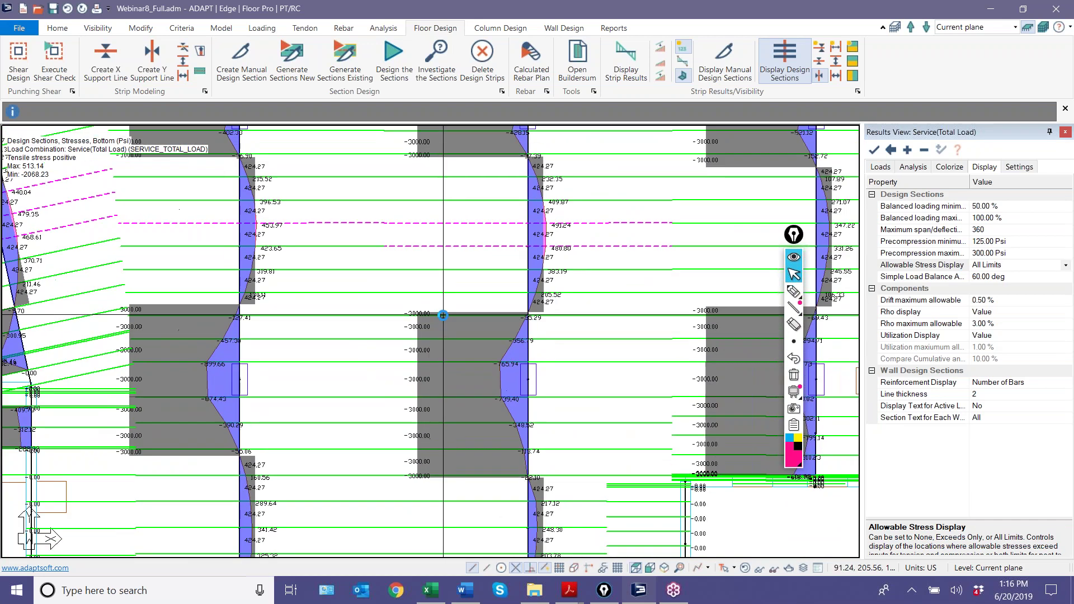
middle_drag(483, 363, 437, 266)
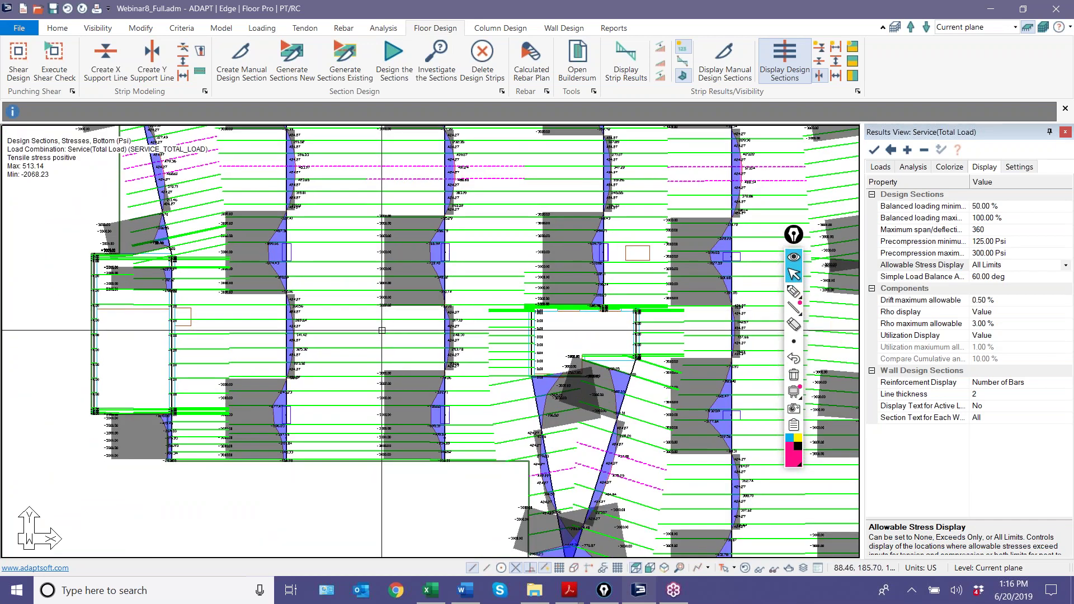
scroll(364, 262, up, 4)
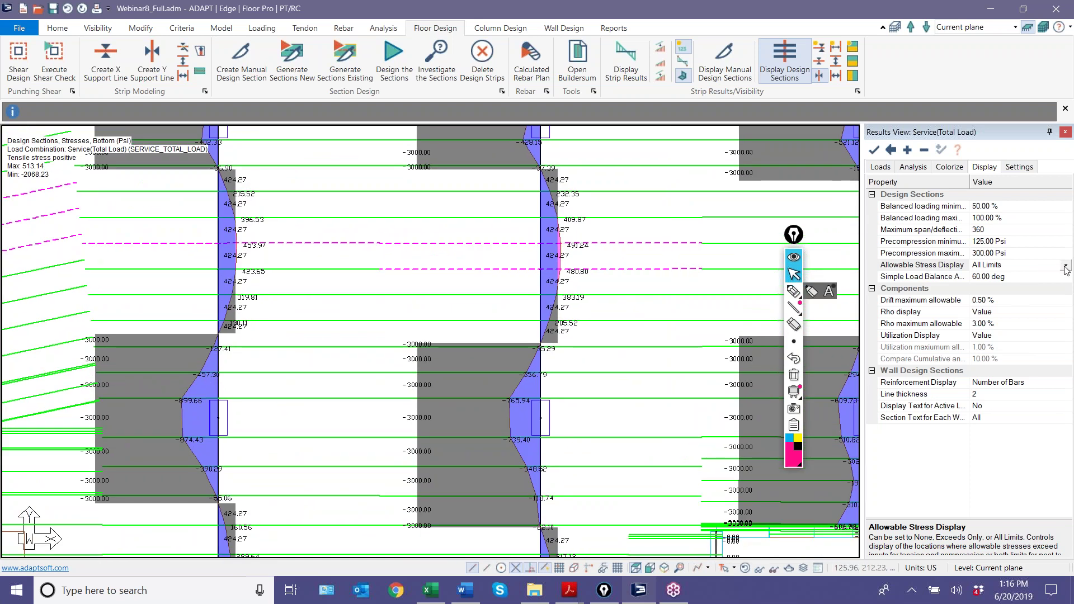
click(1064, 267)
click(1013, 291)
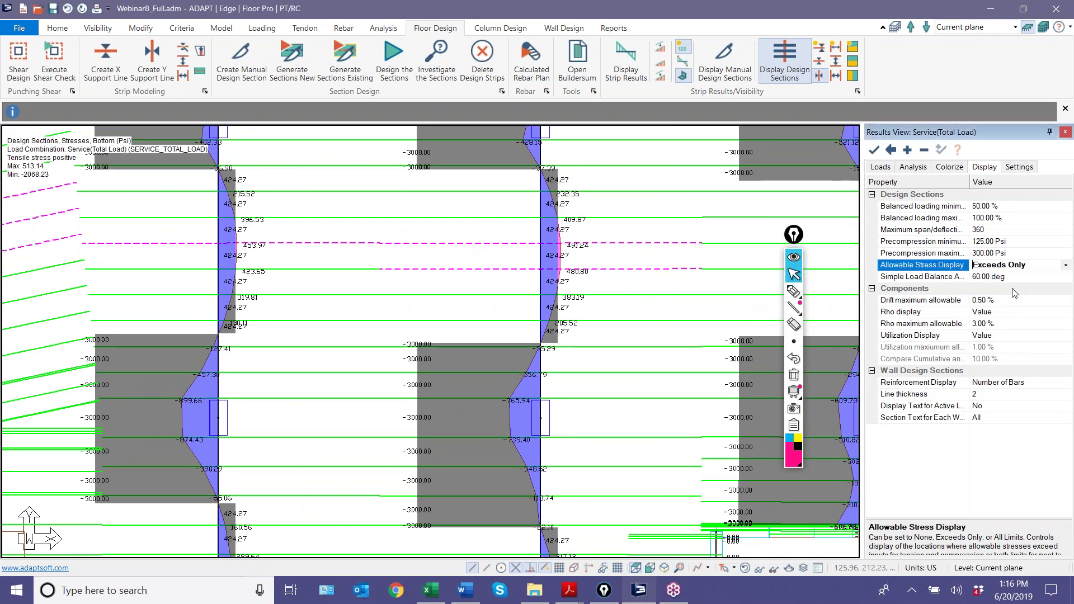
click(874, 150)
middle_drag(388, 347, 358, 378)
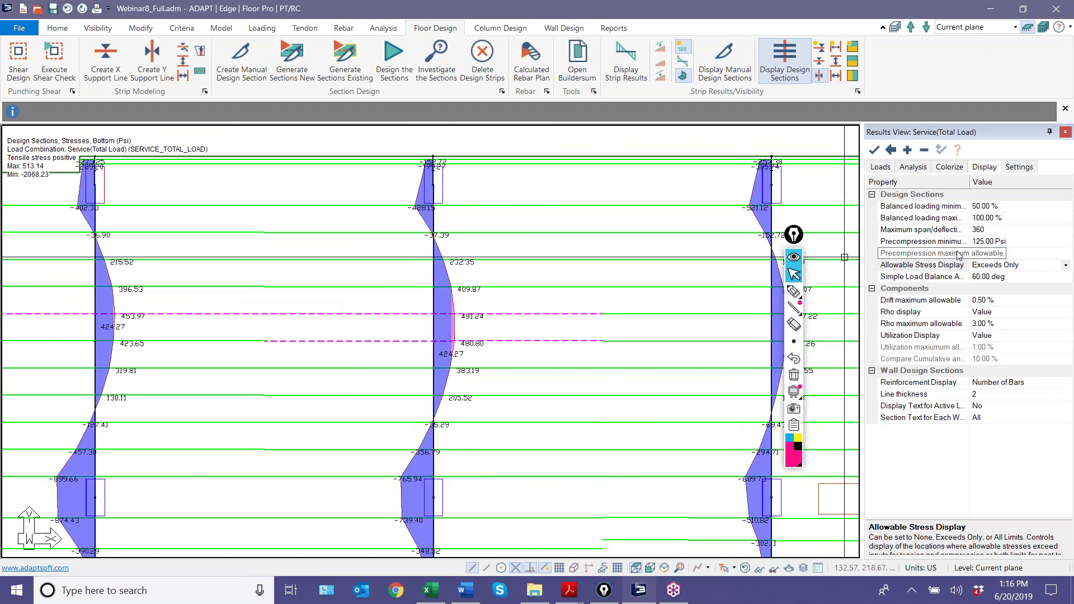
Show the design sections' top stresses and examine the failing sections at the interior columns.
click(910, 167)
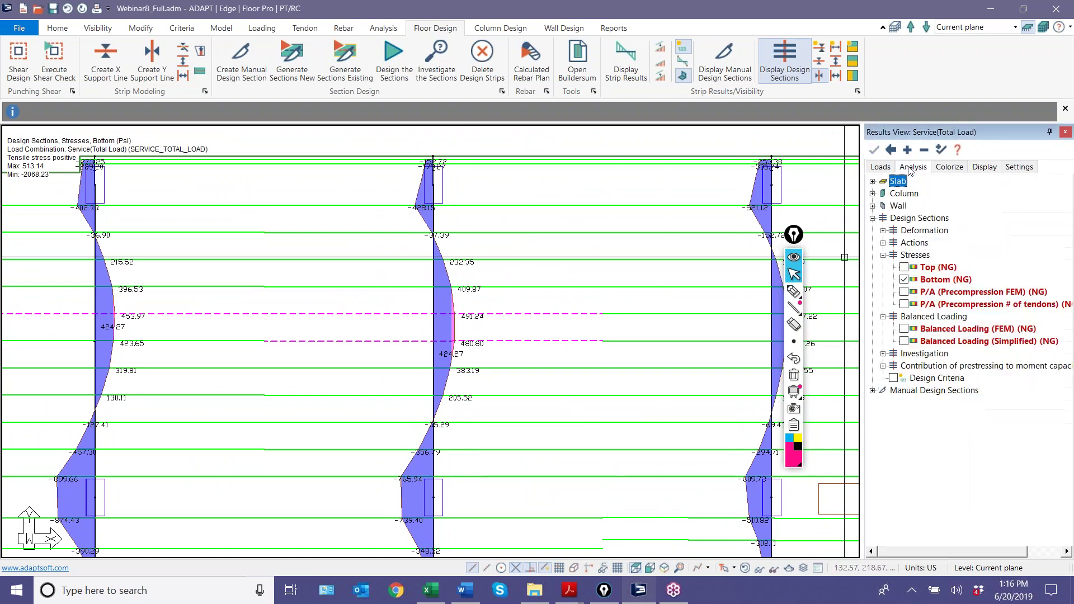
click(904, 268)
middle_drag(411, 358, 465, 385)
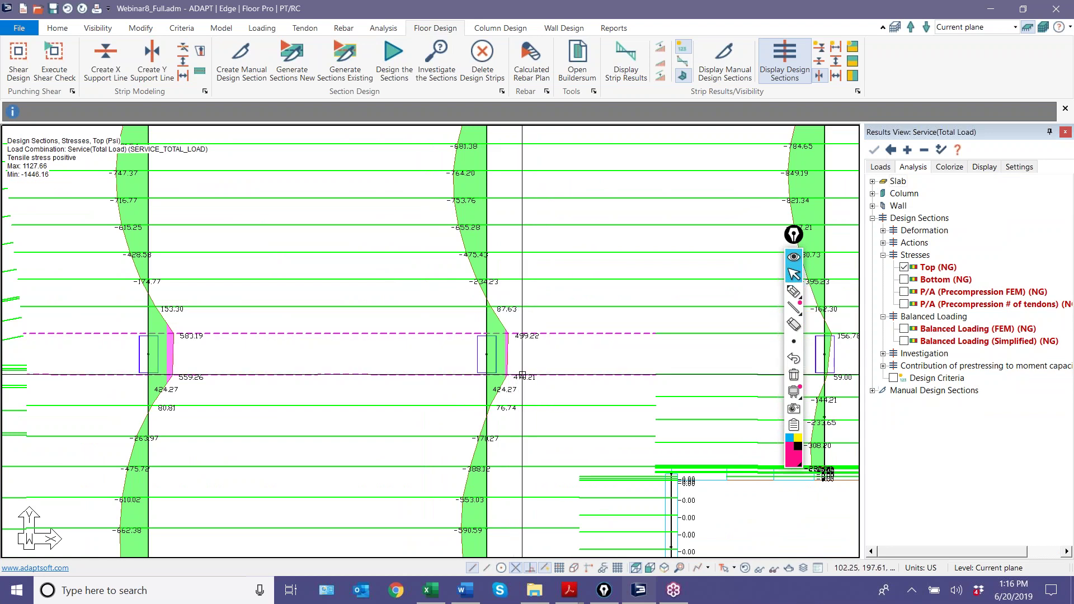
scroll(490, 385, up, 2)
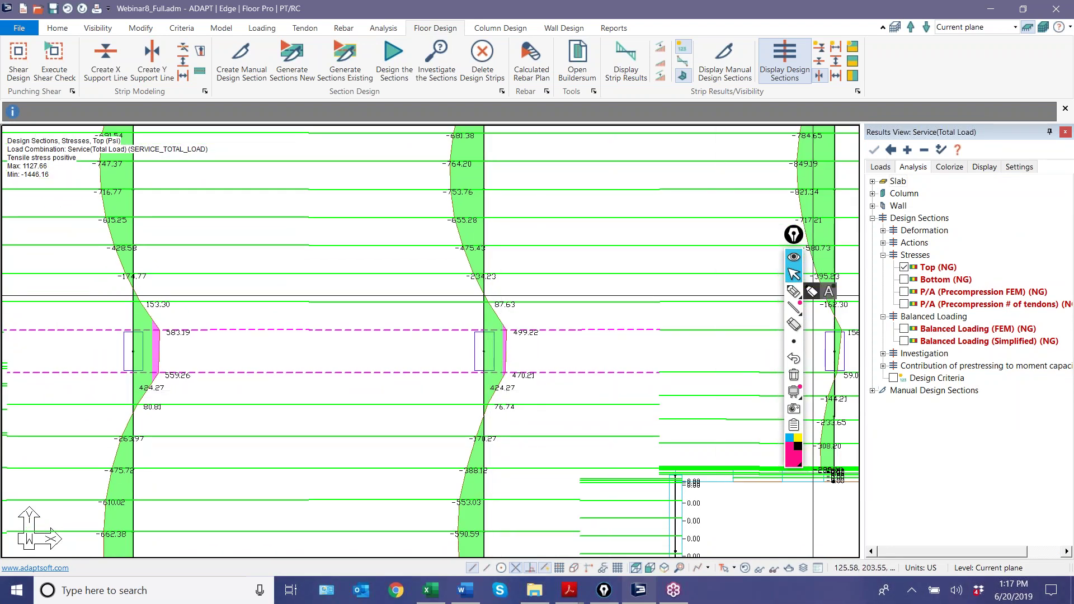
Review the P/A precompression by number of tendons and the simplified balanced loading along the Y-direction support lines.
click(904, 304)
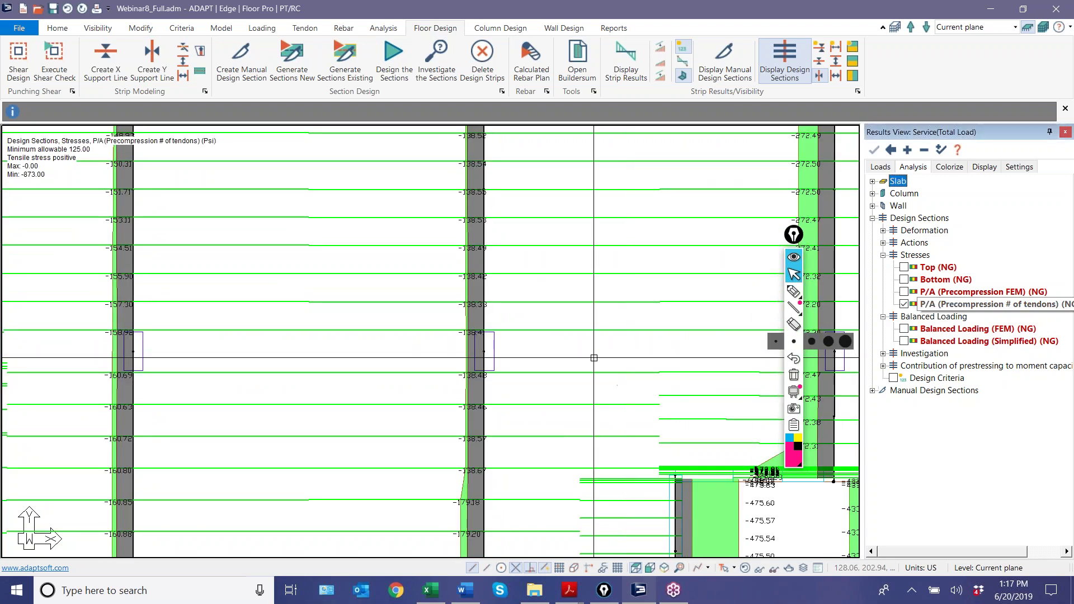
scroll(485, 372, down, 3)
scroll(475, 318, up, 2)
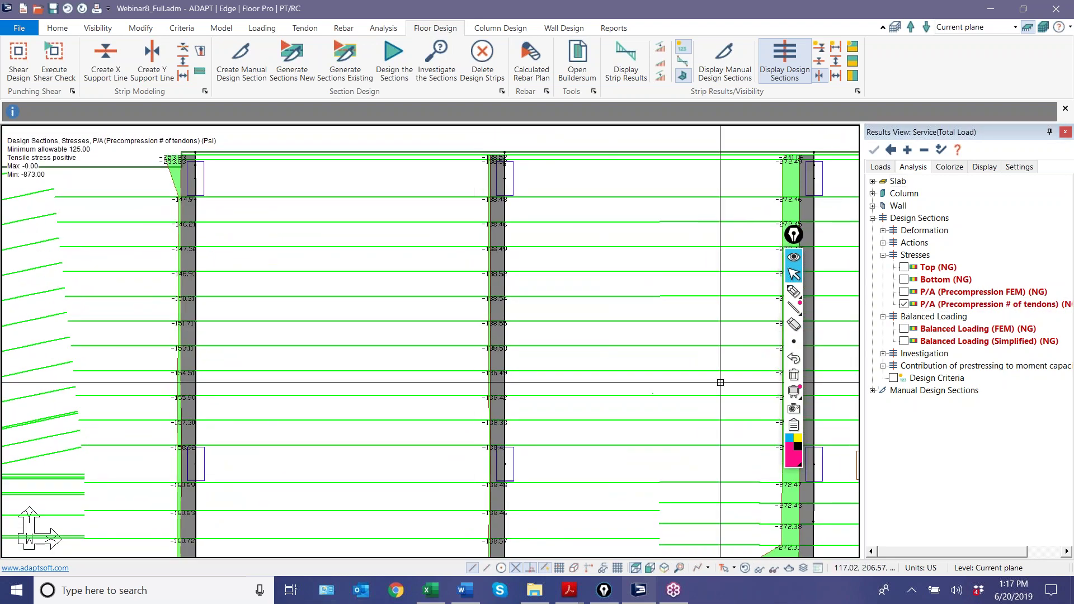
click(905, 341)
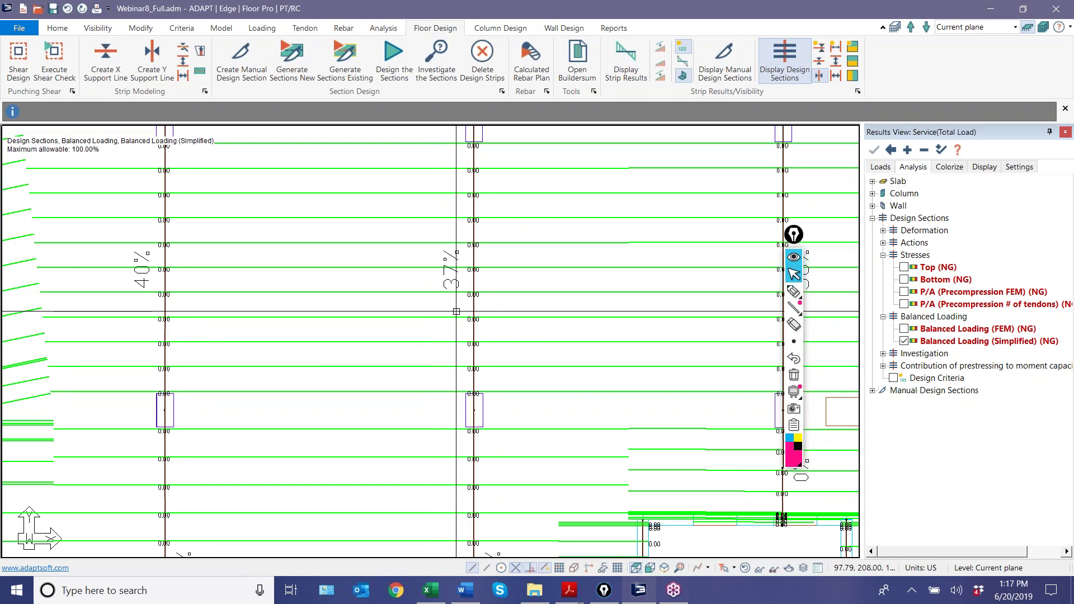
scroll(456, 312, down, 2)
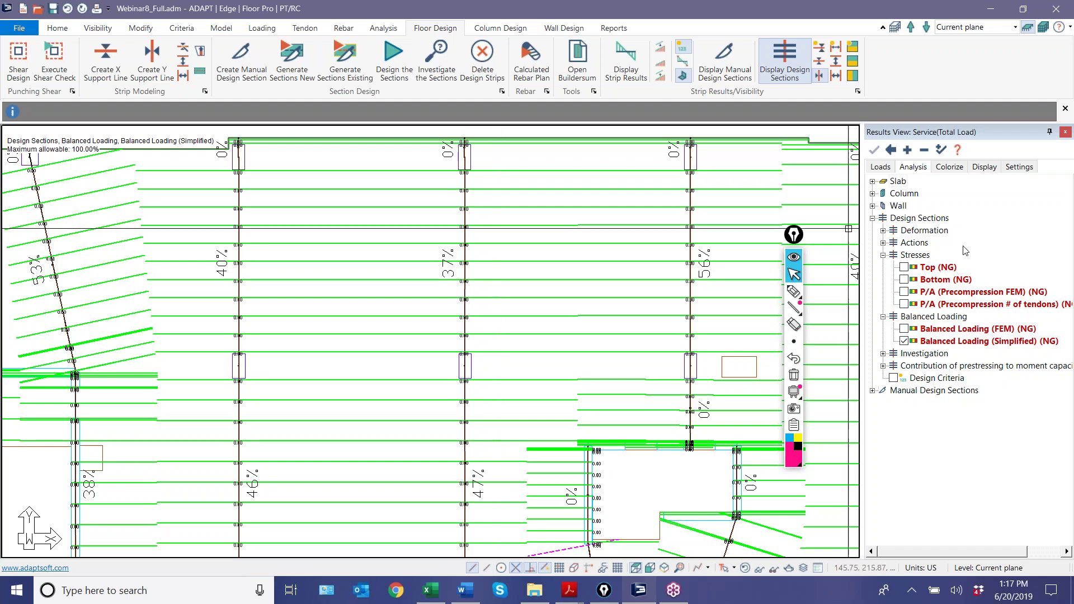
Display the design sections' bottom stresses again around the failing midspan sections in the upper bays.
click(904, 268)
click(903, 280)
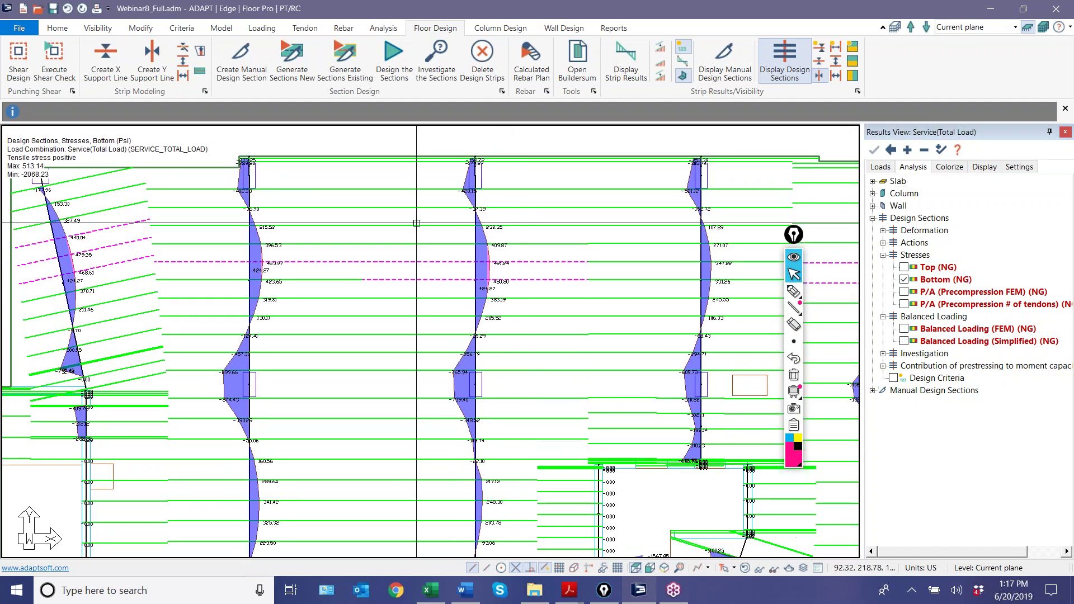
scroll(404, 202, up, 2)
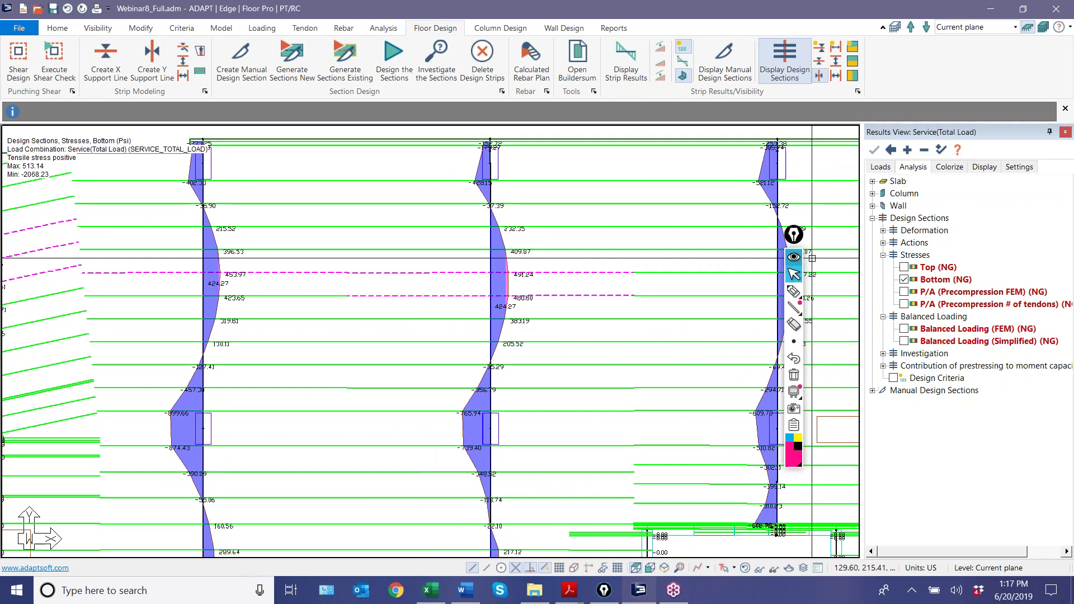
Outline the upper bay of the middle support line with a freehand pen mark, clear it and return to the cursor.
click(793, 291)
mouse_move(391, 161)
mouse_down()
mouse_move(359, 163)
mouse_move(612, 162)
mouse_move(621, 470)
mouse_move(411, 480)
mouse_move(347, 406)
mouse_move(363, 167)
mouse_up()
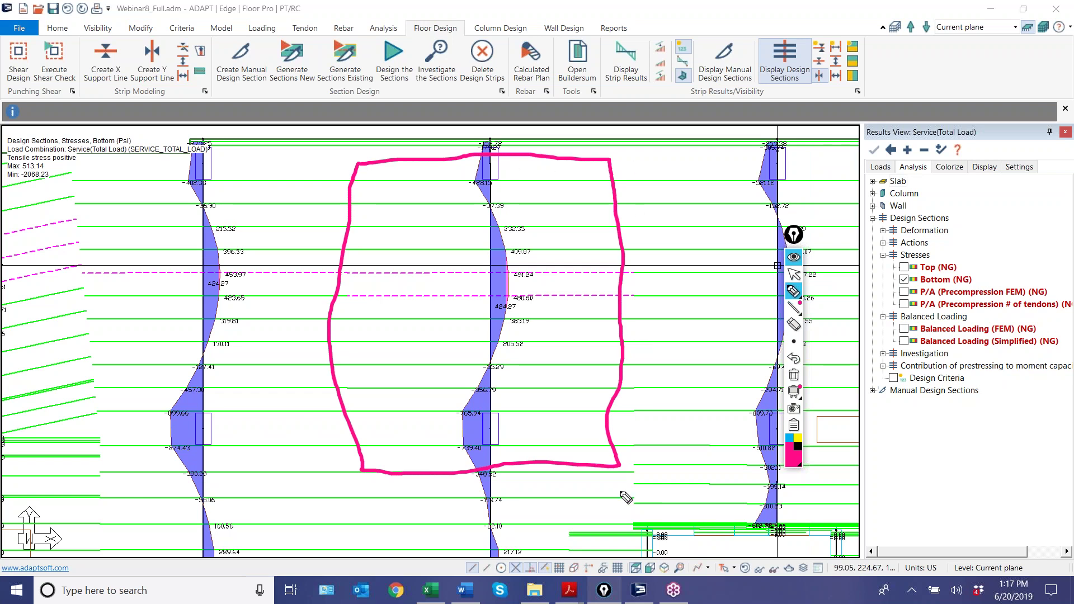
click(794, 374)
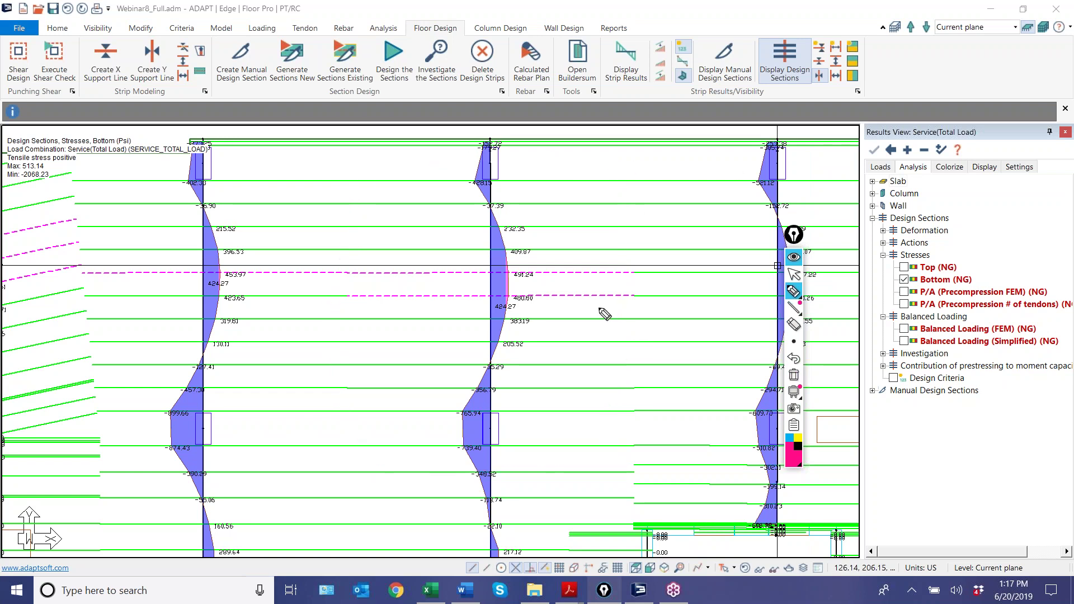
click(794, 274)
Review the design section details of the middle support line's failing midspan section and close its properties.
click(580, 274)
double_click(580, 274)
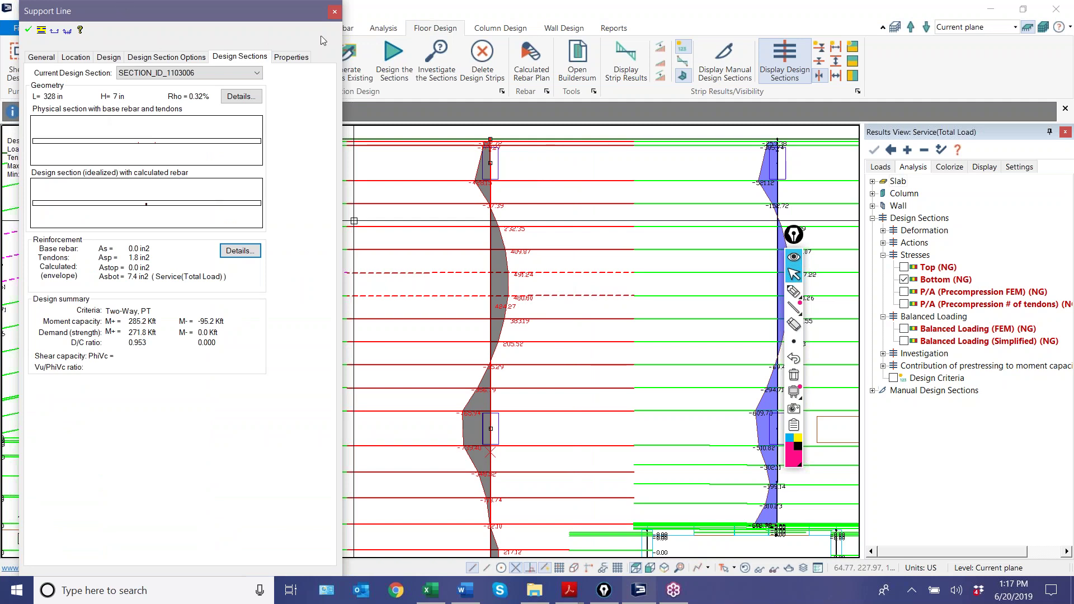
click(334, 11)
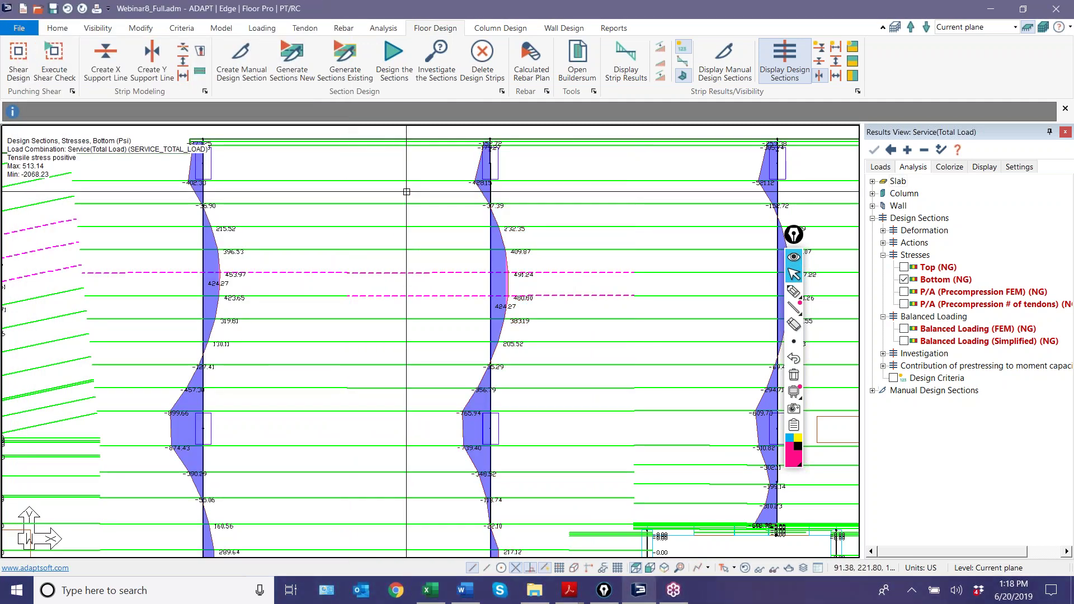
Exit the initially opened Tendon Optimizer and show the slab's tendons over the bottom stress plot.
click(305, 28)
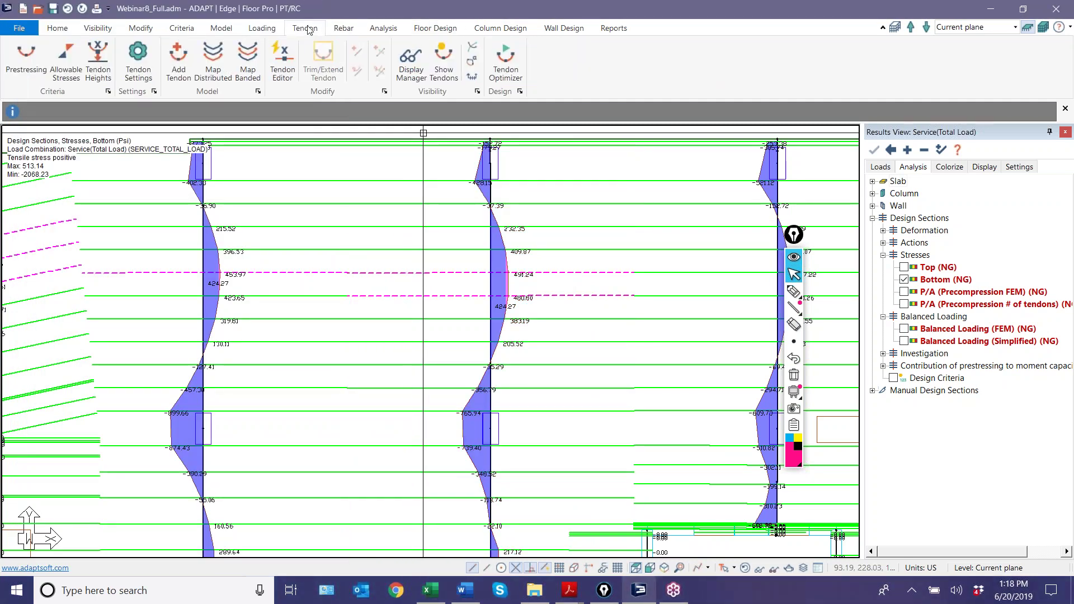
click(493, 59)
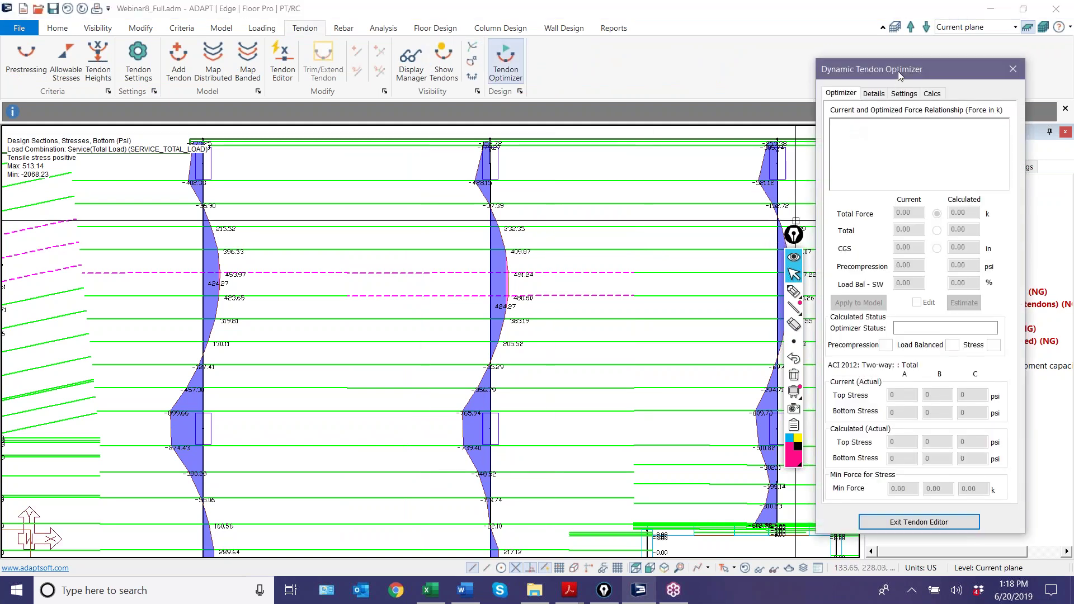
drag(901, 73, 787, 81)
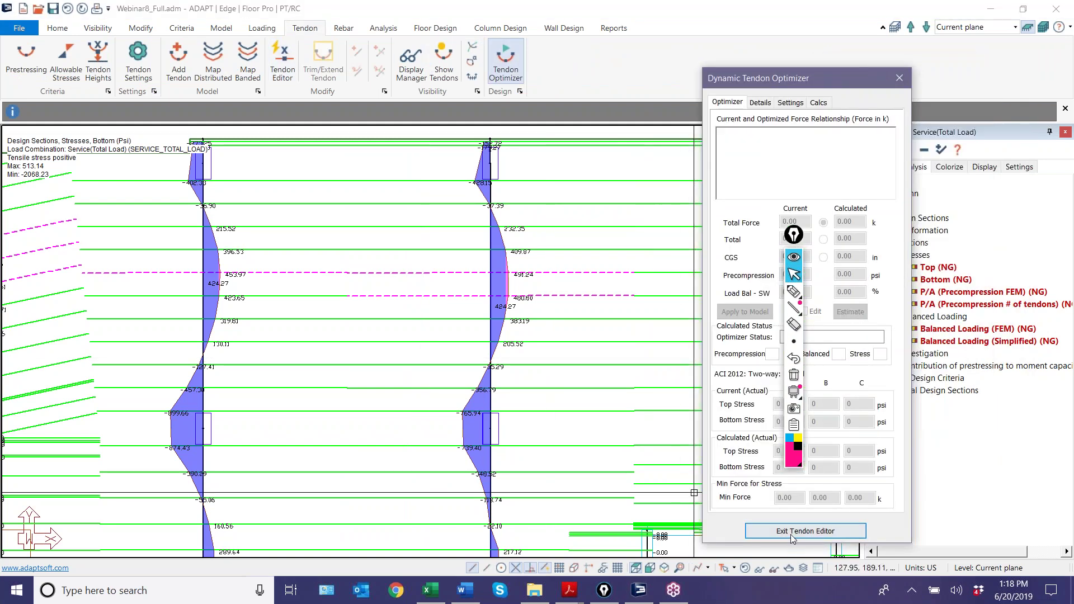
click(445, 67)
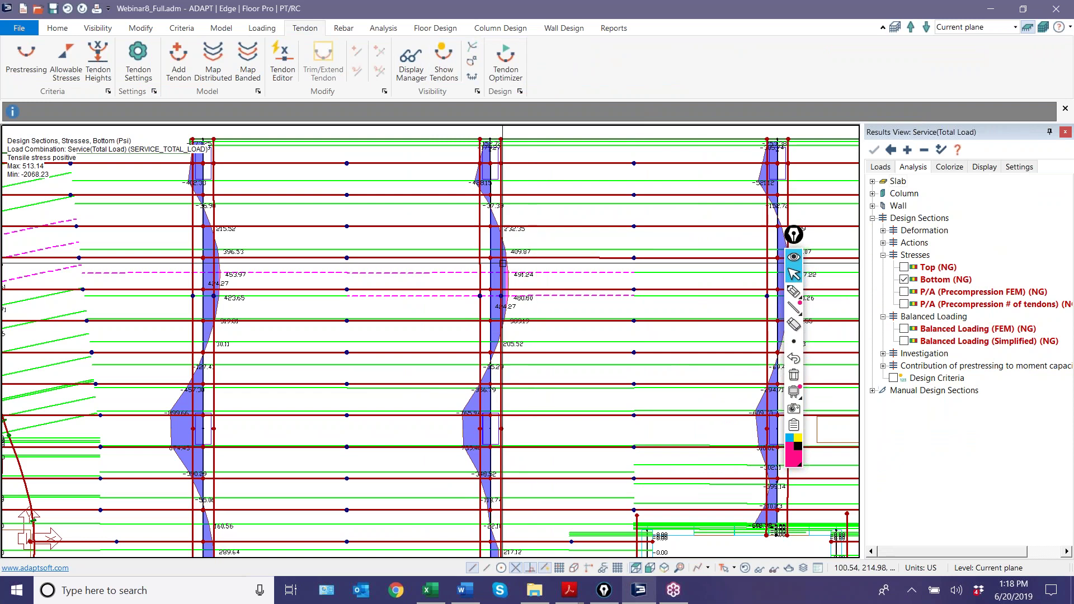
Open the Dynamic Tendon Optimizer with the tendons displayed, move it clear of the results view and bring up its settings.
click(506, 59)
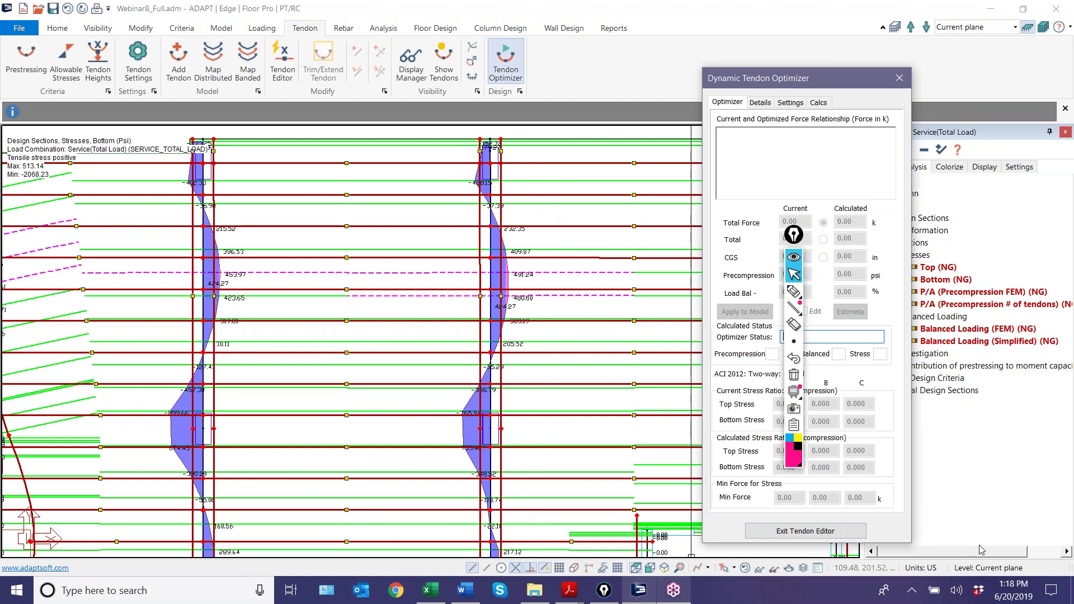
click(994, 472)
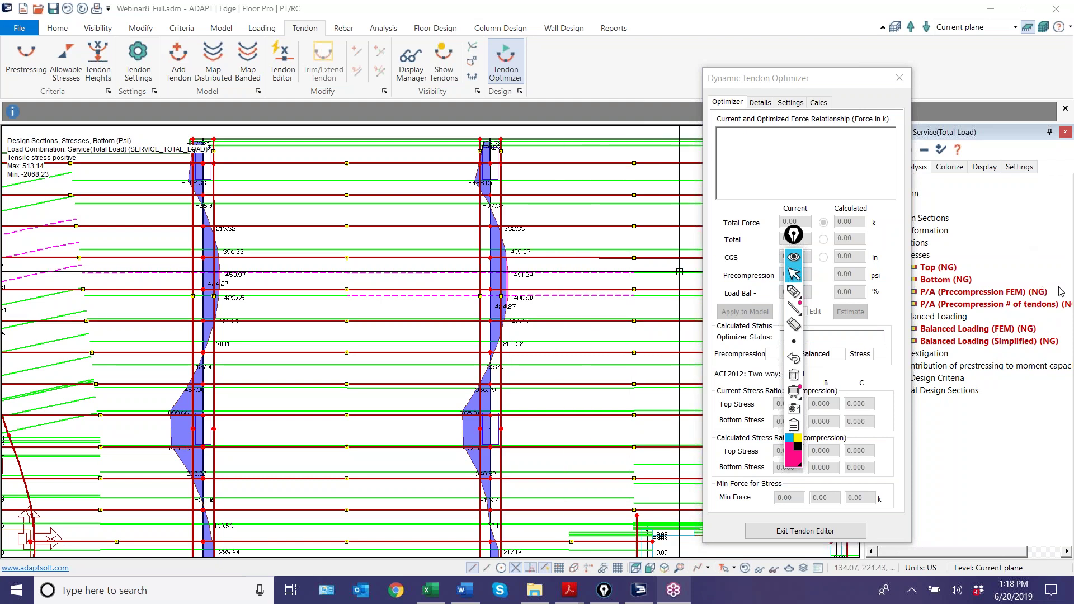
drag(754, 82, 653, 19)
click(669, 95)
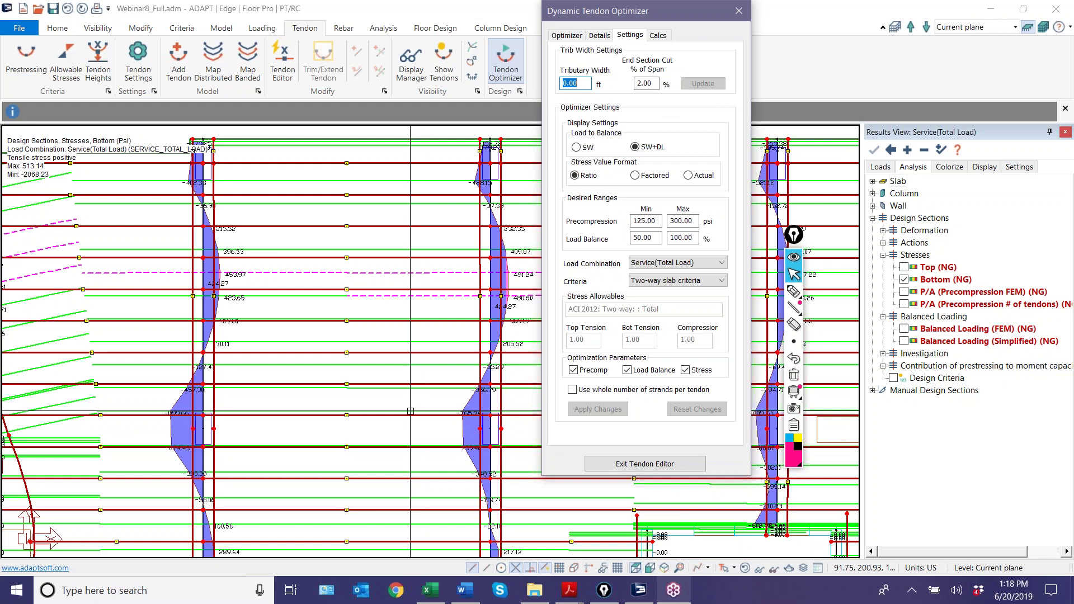
Mark sections A, B and C along the middle tendon span, circle the 2.00% End Section Cut, and clear the pen marks.
click(793, 291)
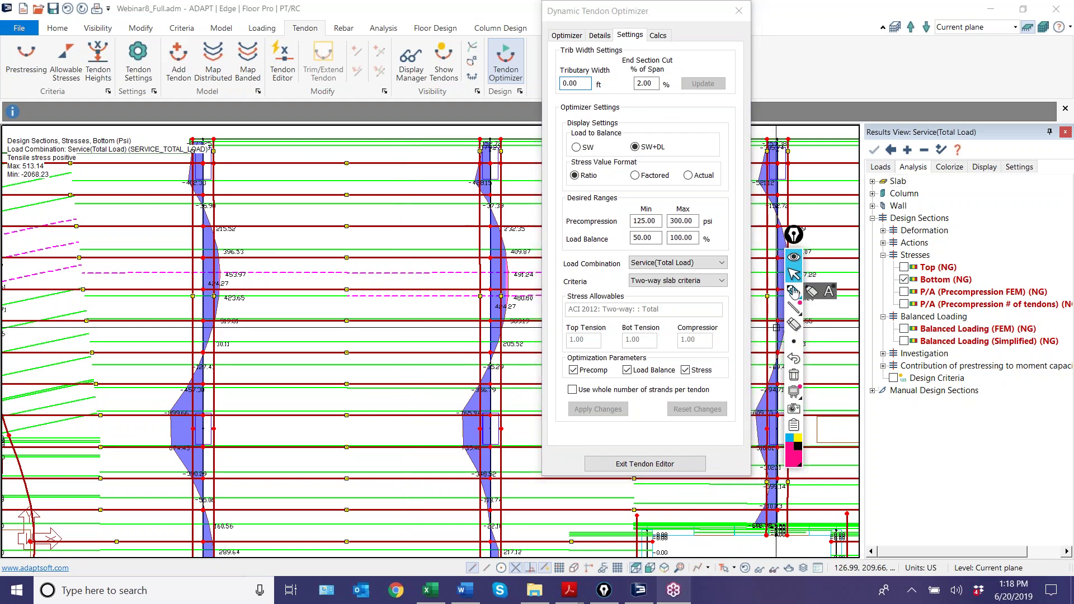
drag(406, 397, 594, 404)
mouse_move(381, 401)
mouse_down()
mouse_move(386, 377)
mouse_move(395, 400)
mouse_up()
drag(406, 269, 509, 270)
mouse_move(367, 272)
mouse_down()
mouse_move(367, 285)
mouse_move(374, 271)
mouse_move(377, 283)
mouse_up()
mouse_move(396, 192)
mouse_down()
mouse_move(630, 182)
mouse_move(365, 202)
mouse_move(398, 207)
mouse_up()
mouse_move(462, 167)
mouse_down()
mouse_move(546, 165)
mouse_move(506, 193)
mouse_move(502, 210)
mouse_up()
drag(518, 157, 505, 167)
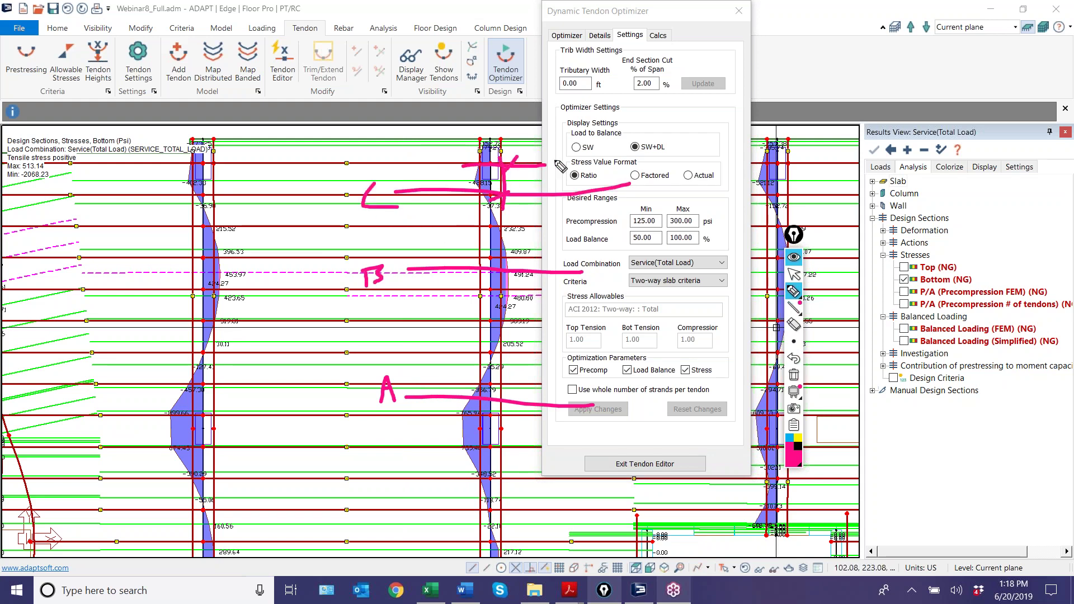
mouse_move(636, 80)
mouse_down()
mouse_move(636, 94)
mouse_move(665, 94)
mouse_move(631, 72)
mouse_up()
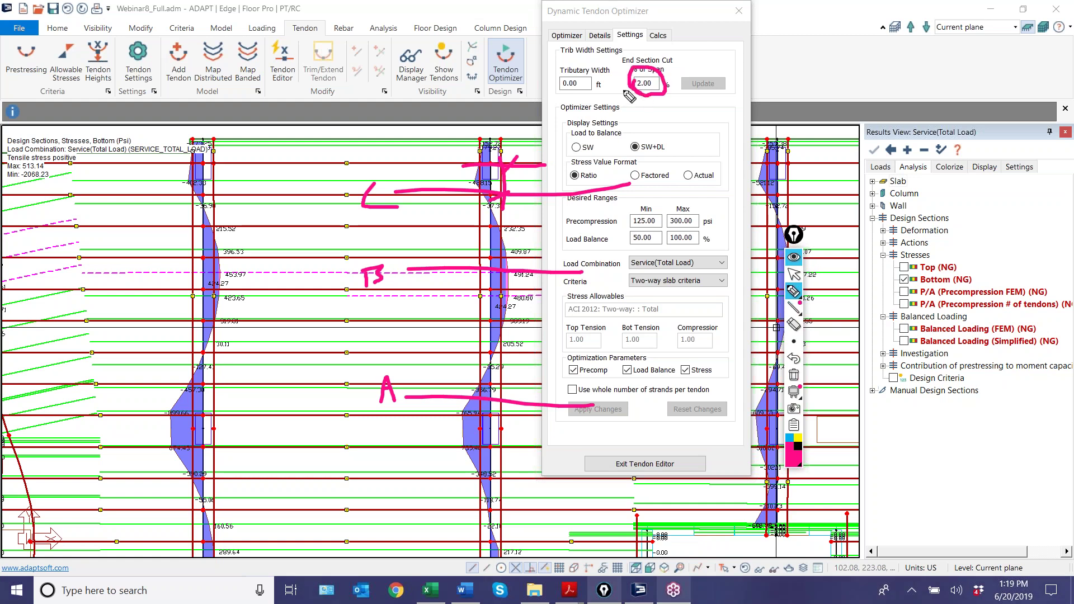
click(793, 274)
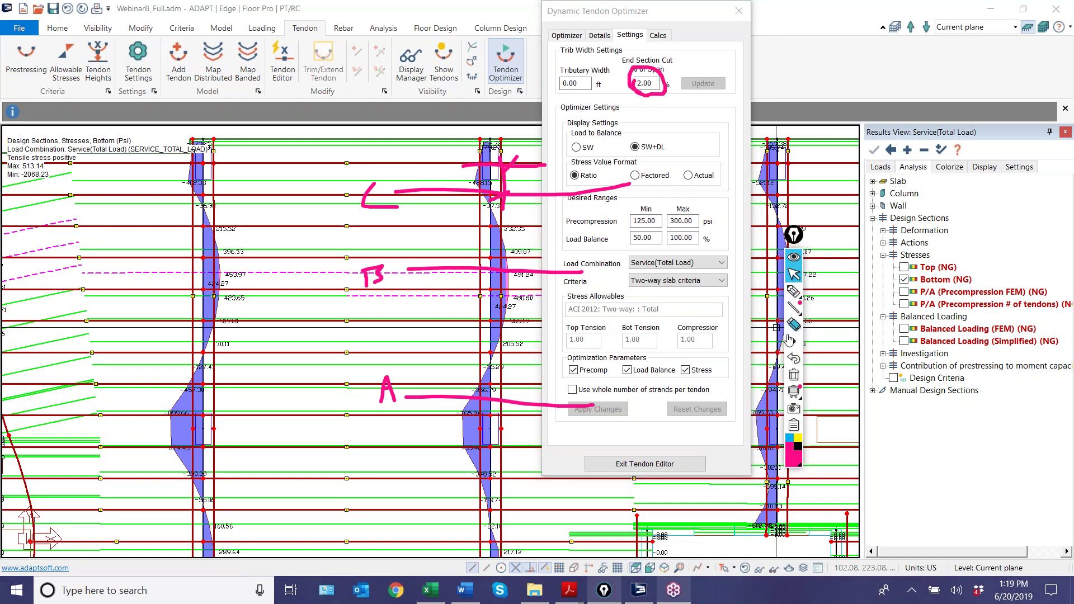
click(793, 375)
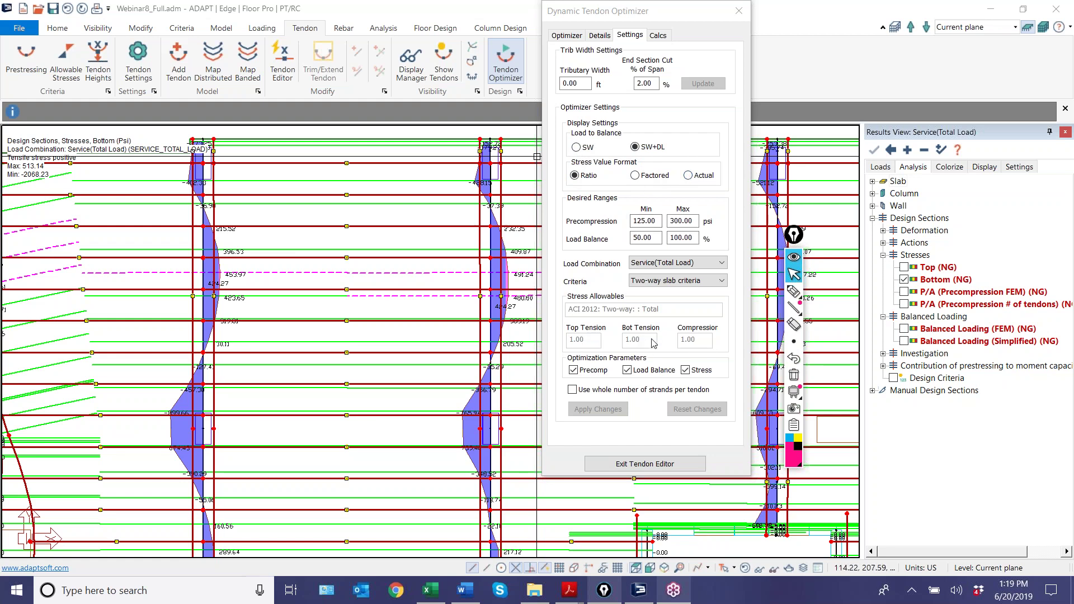
Compare the stress allowables in the Factored and Actual formats, and return the stress value format to Ratio.
click(634, 175)
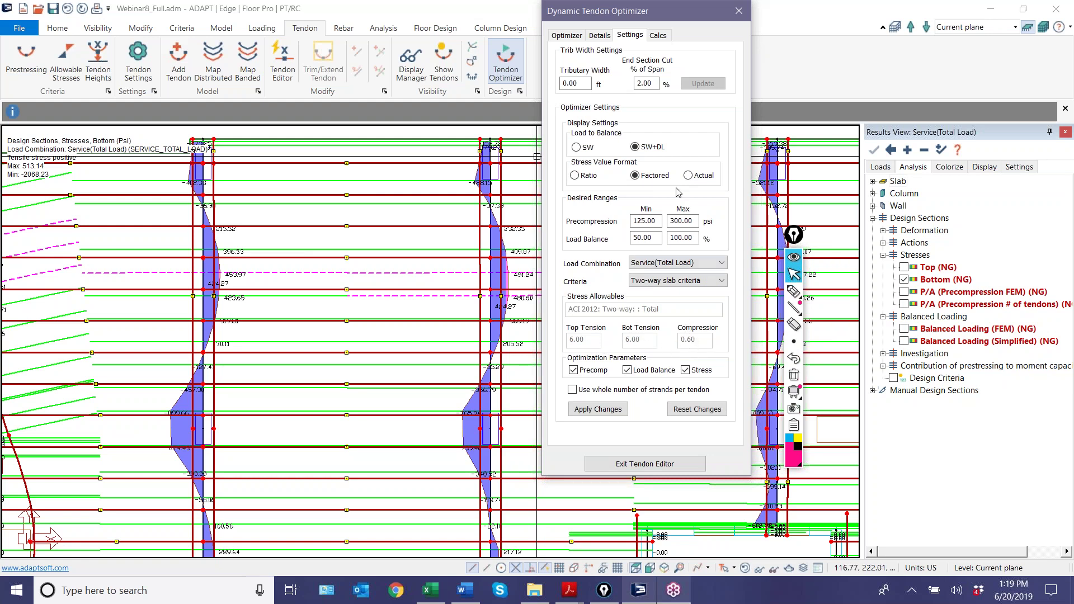
click(690, 176)
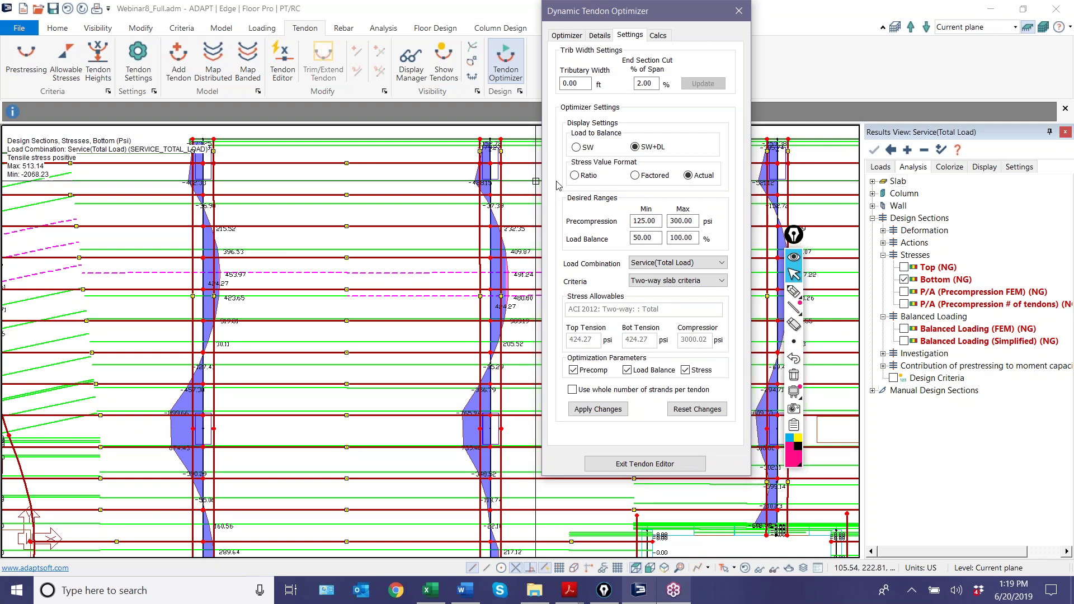
click(575, 176)
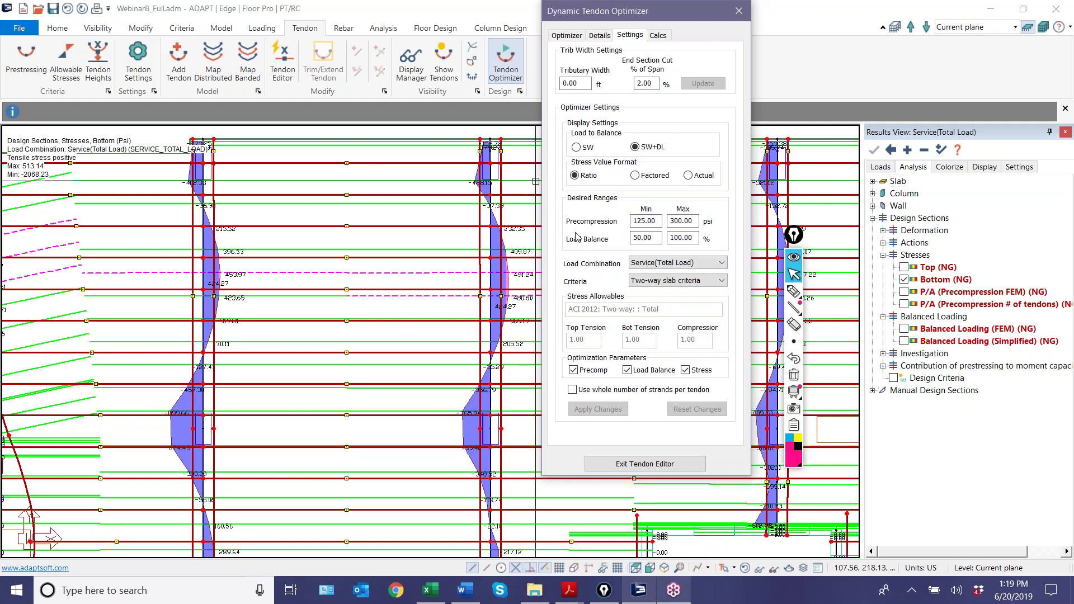
Set the maximum desired load balance to 90%, keep the two-way slab criteria, and save the optimizer settings.
double_click(675, 238)
text(90)
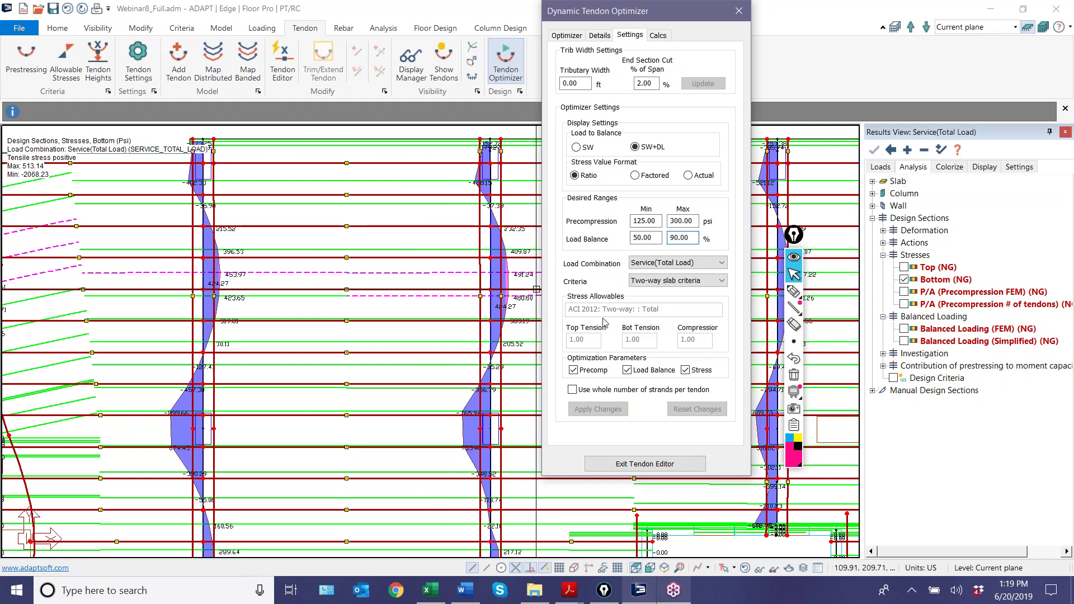
drag(675, 10, 752, 3)
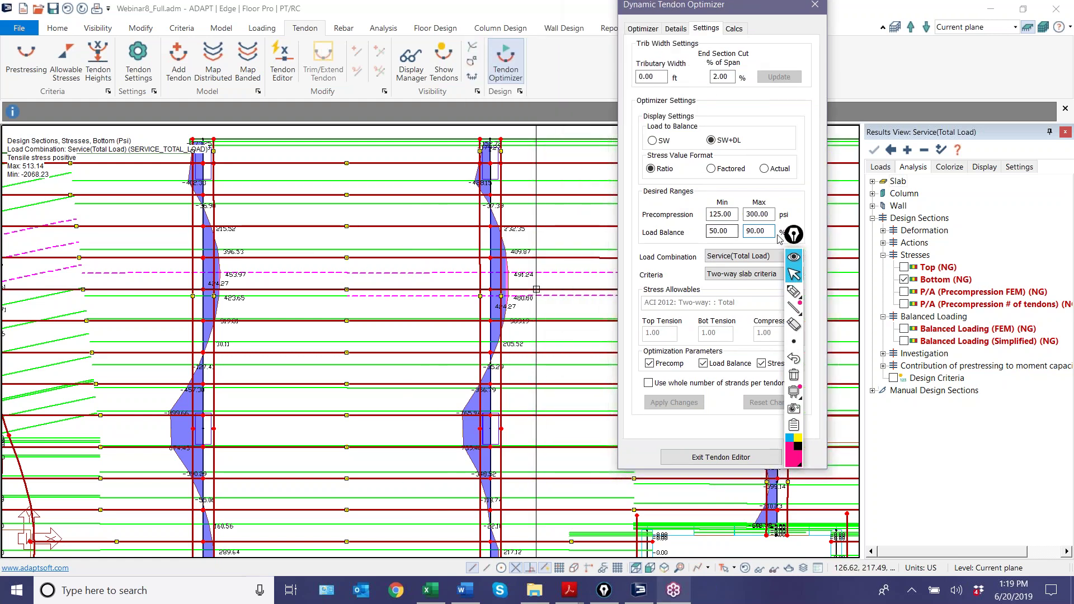
drag(793, 234, 949, 307)
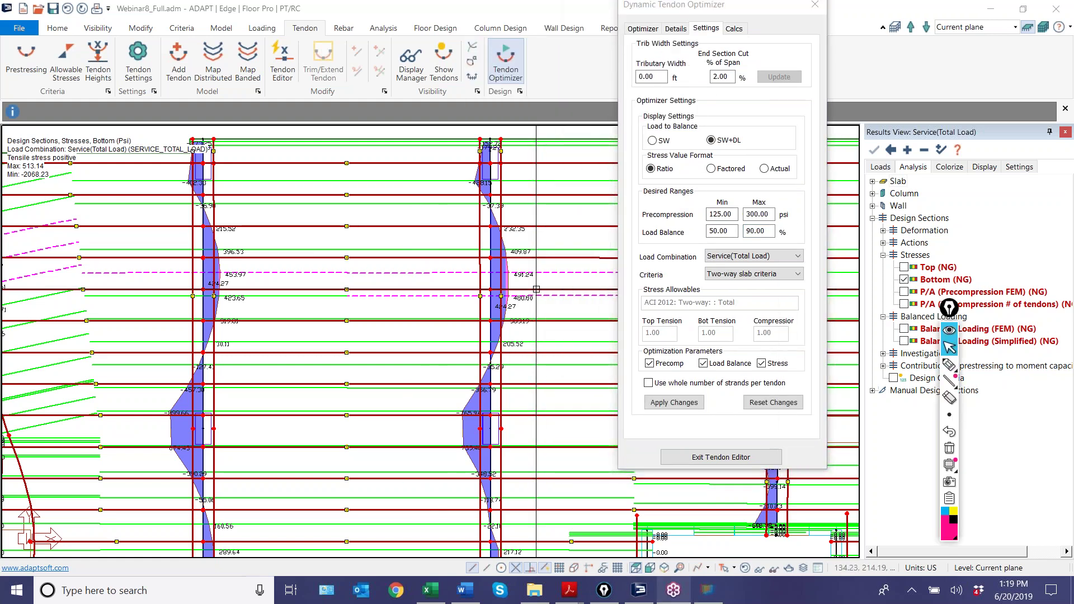
click(755, 276)
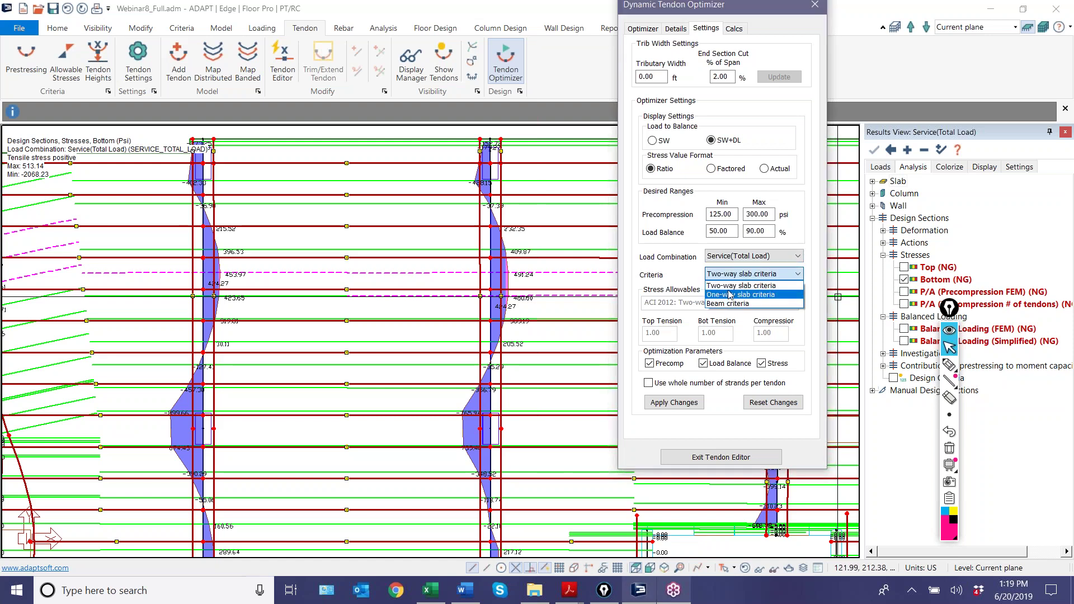
click(732, 287)
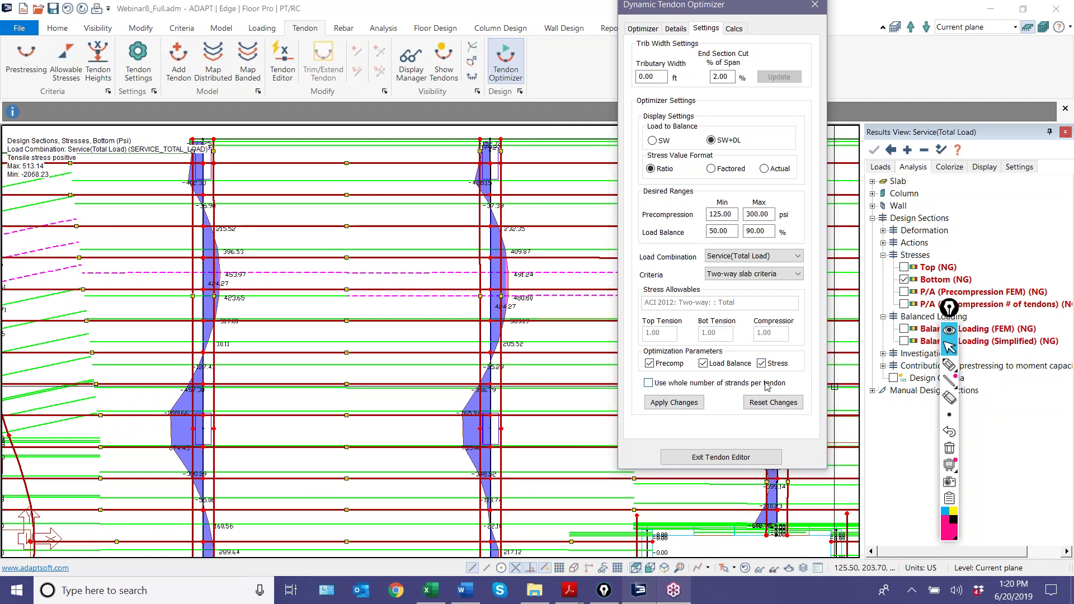
click(644, 29)
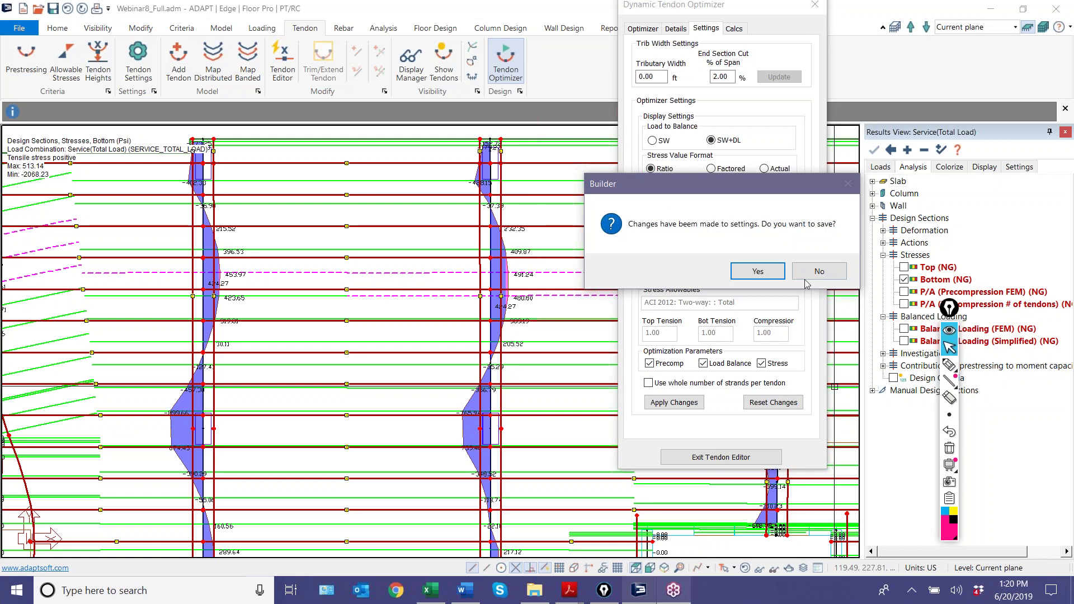
click(771, 272)
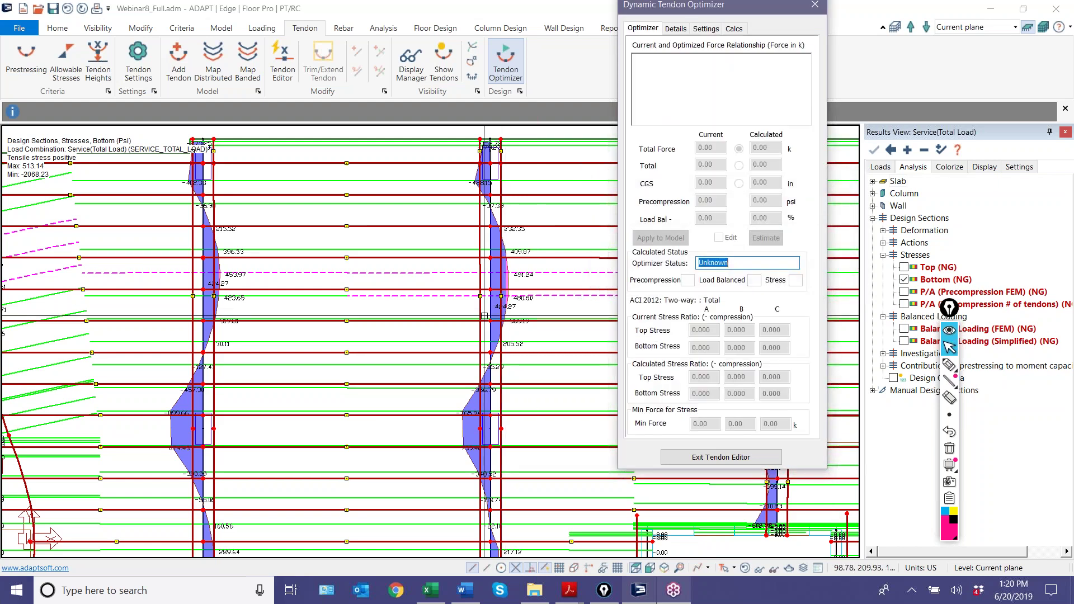
Select the two banded tendons at the middle support line's failing midspan section for optimization.
scroll(468, 336, up, 3)
scroll(468, 336, up, 3)
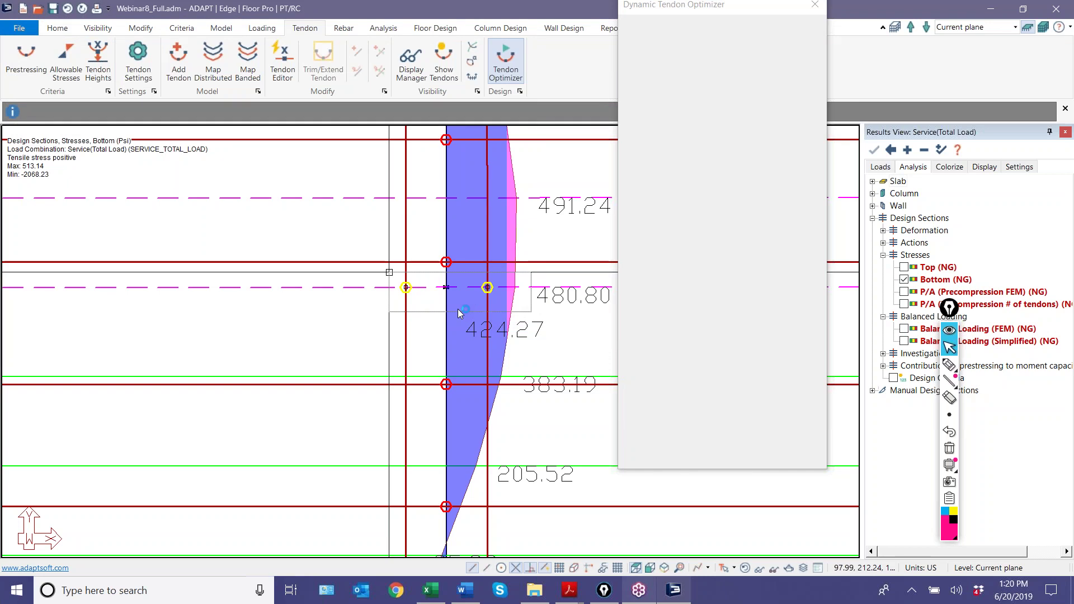
click(458, 309)
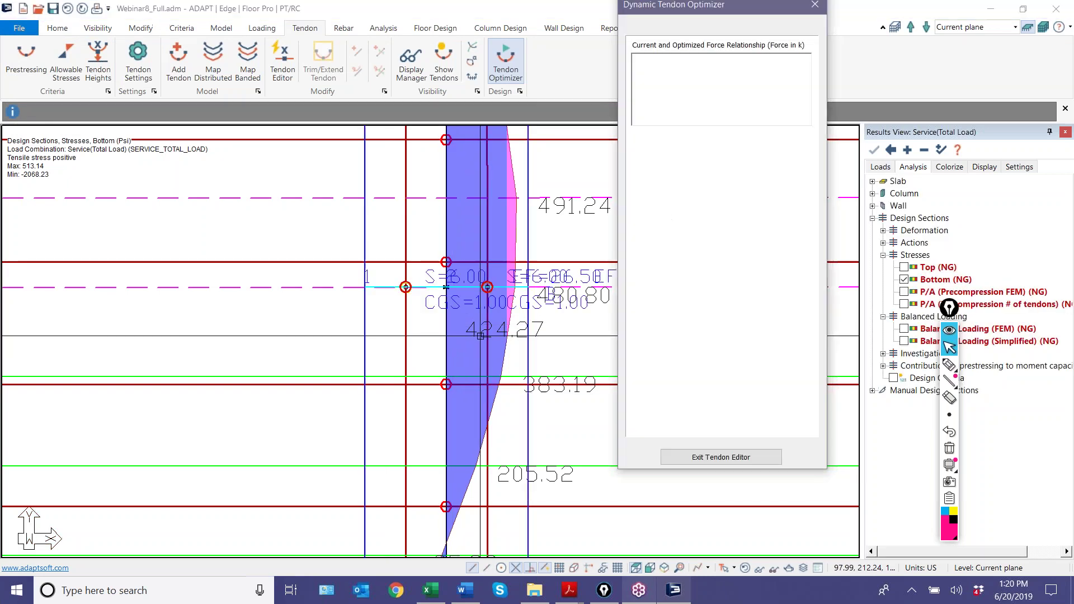
scroll(446, 287, down, 3)
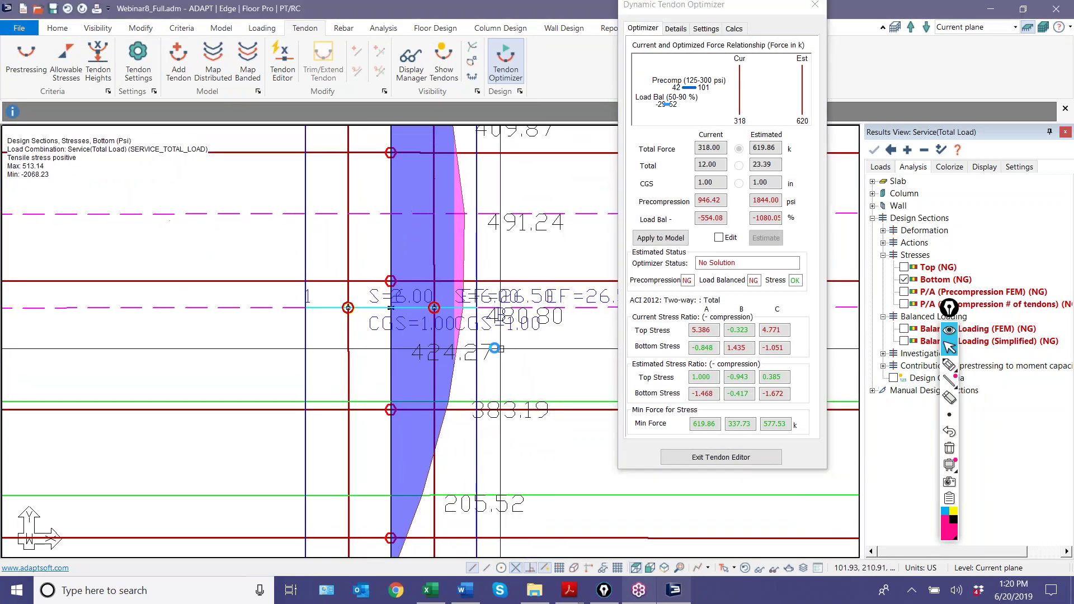
scroll(382, 267, down, 2)
scroll(476, 341, up, 2)
scroll(389, 292, down, 2)
scroll(389, 292, up, 4)
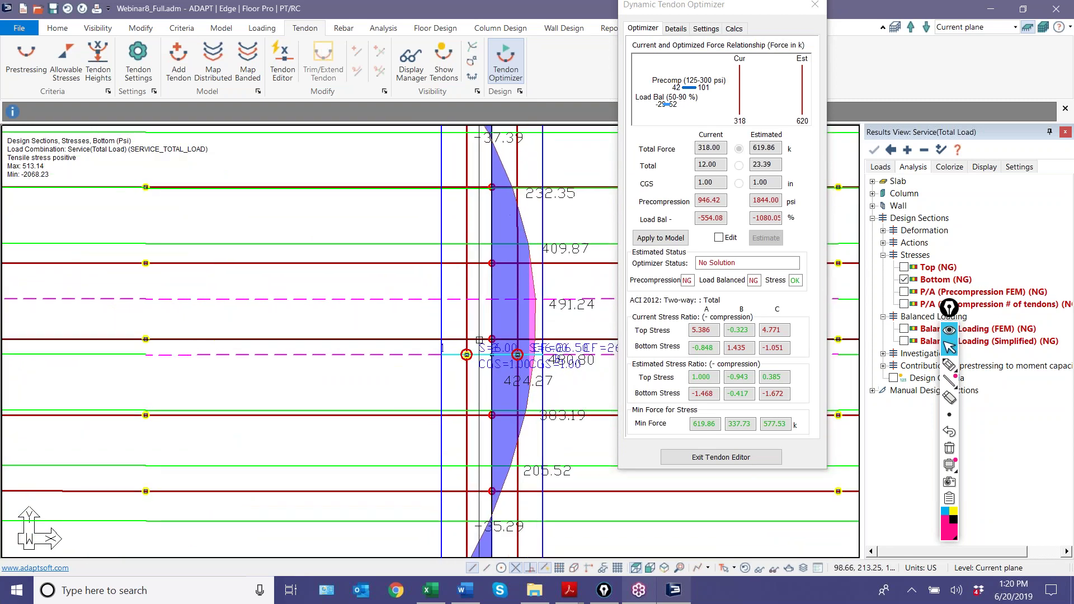
Mark the width around the two selected tendons on the stress plot with the pen, and clear the marks.
click(949, 365)
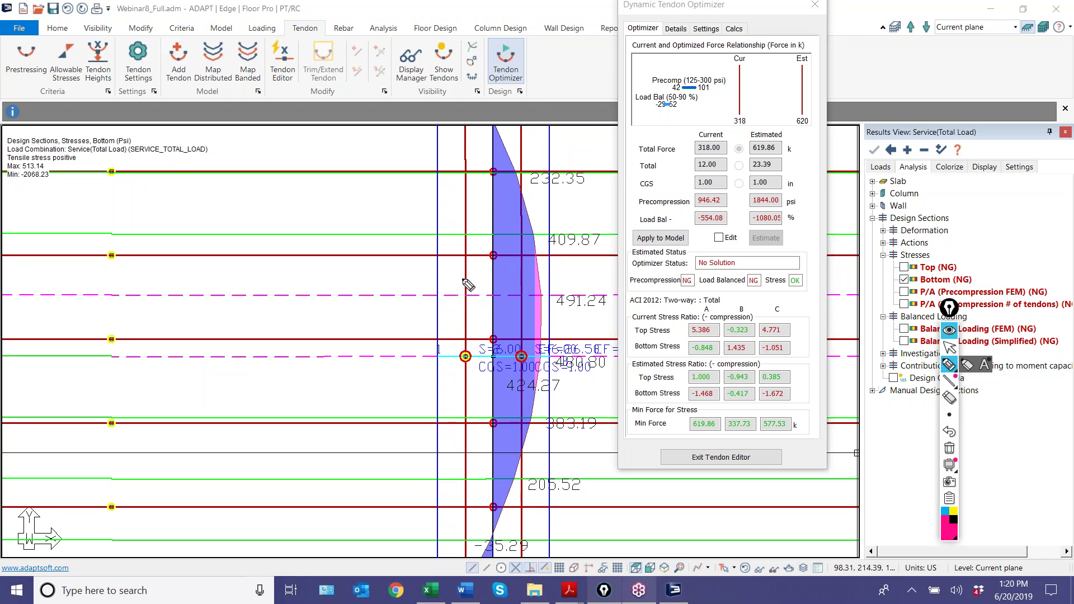
mouse_move(492, 278)
mouse_down()
mouse_move(490, 306)
mouse_move(513, 287)
mouse_move(454, 301)
mouse_up()
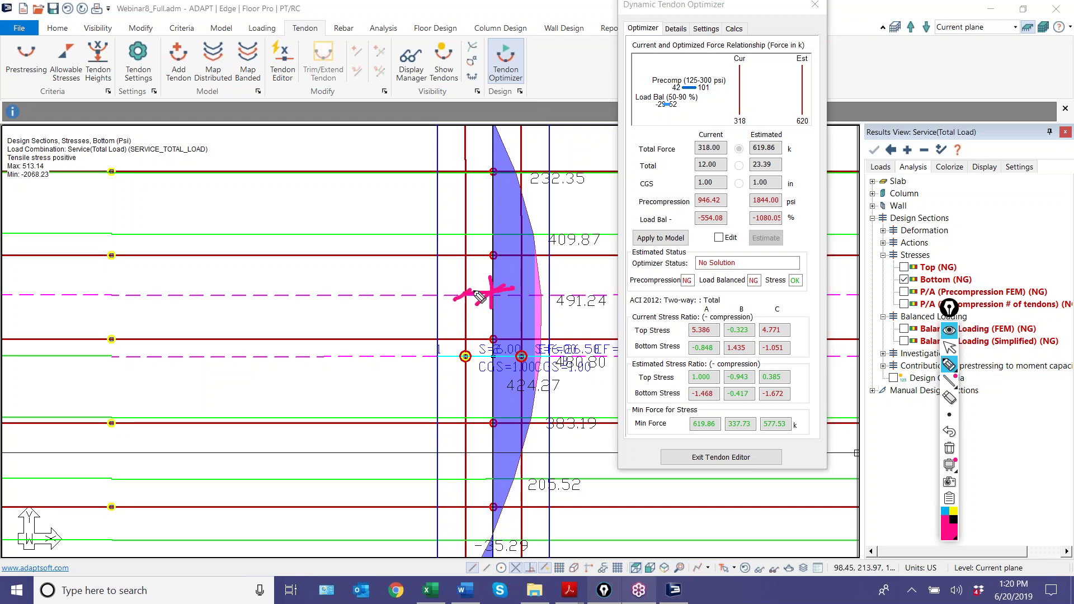
mouse_move(463, 251)
mouse_down()
mouse_move(540, 261)
mouse_move(402, 281)
mouse_move(426, 290)
mouse_up()
drag(526, 286, 561, 274)
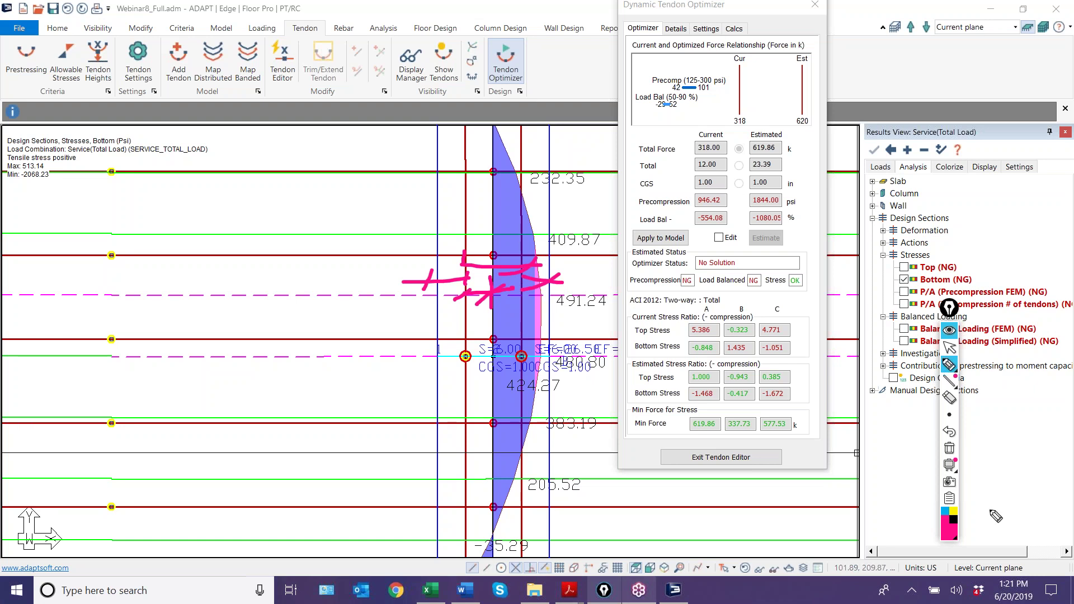
click(949, 448)
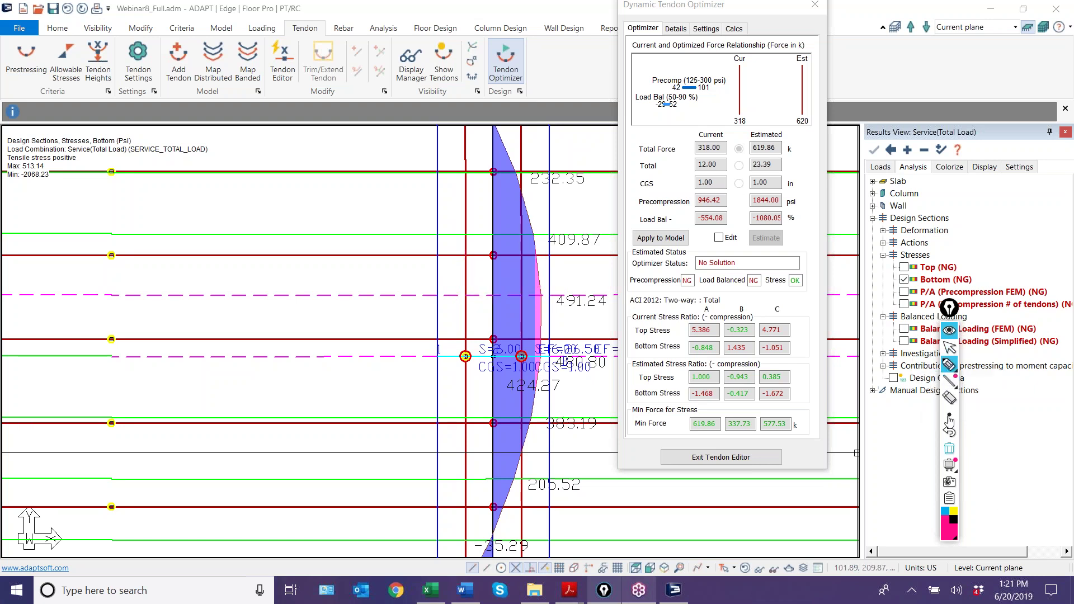
click(949, 347)
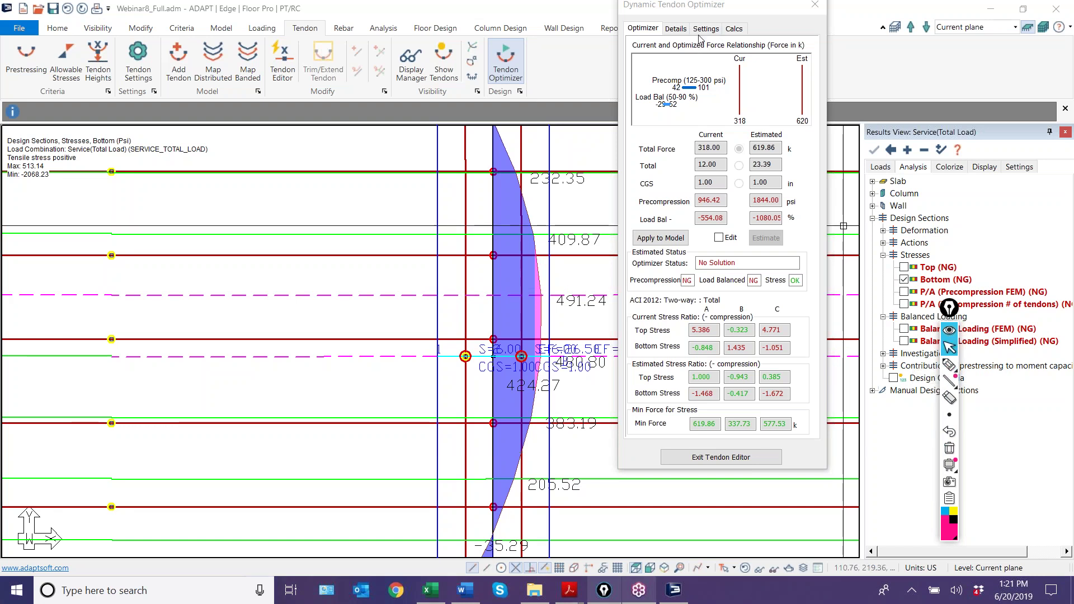
Set the optimizer's tributary width to 27.33 ft and update the section cuts.
click(705, 29)
text(27.33)
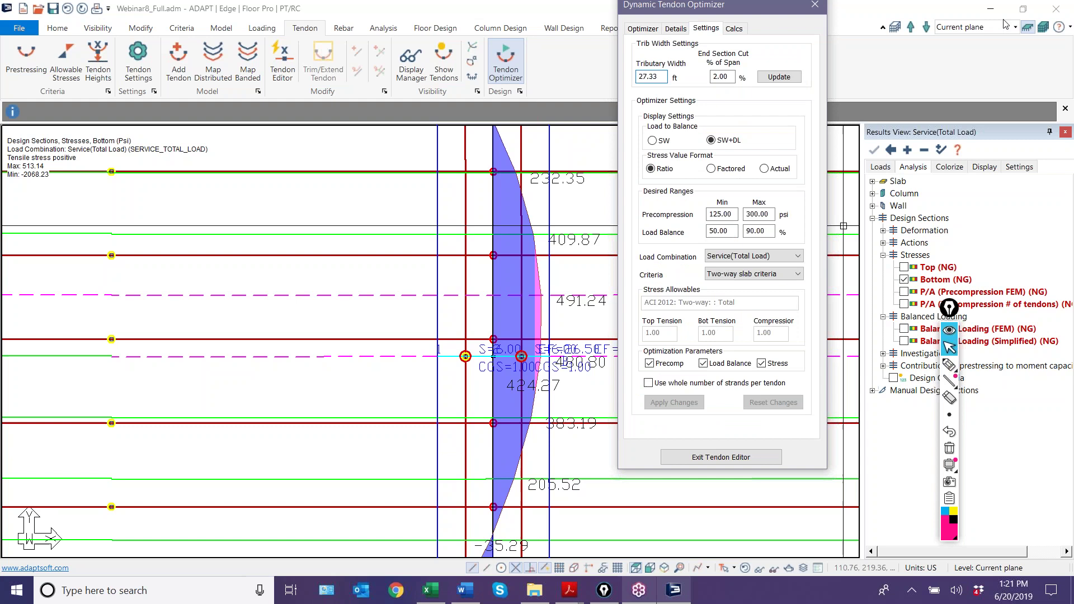
key(Return)
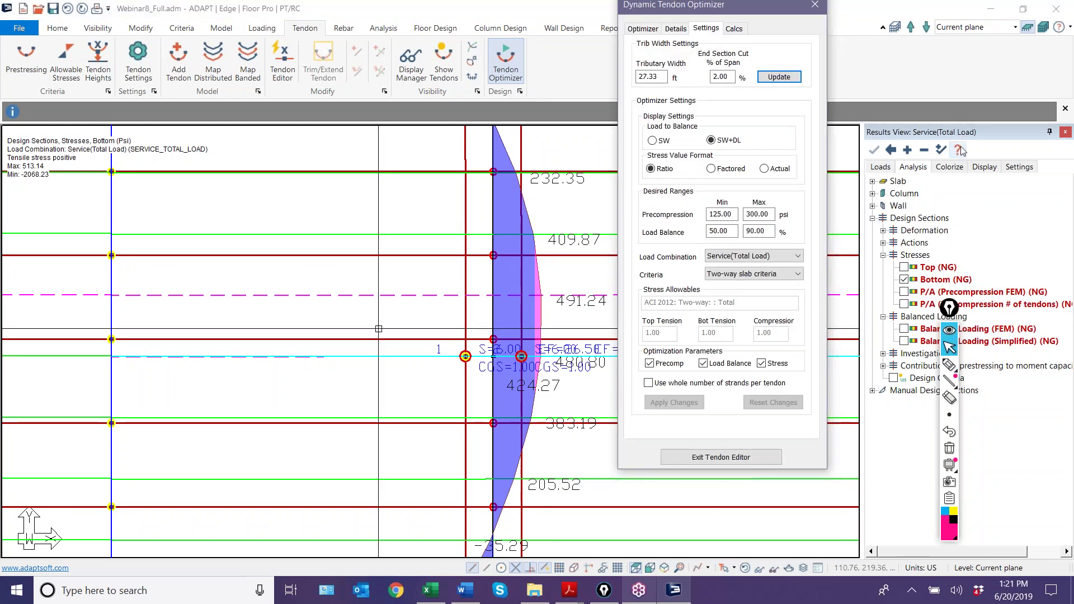
Hide the bottom stress results and inspect the selected tendons and the section cuts A, B and C across the tributary region.
click(904, 280)
middle_drag(374, 383, 300, 350)
scroll(419, 322, up, 4)
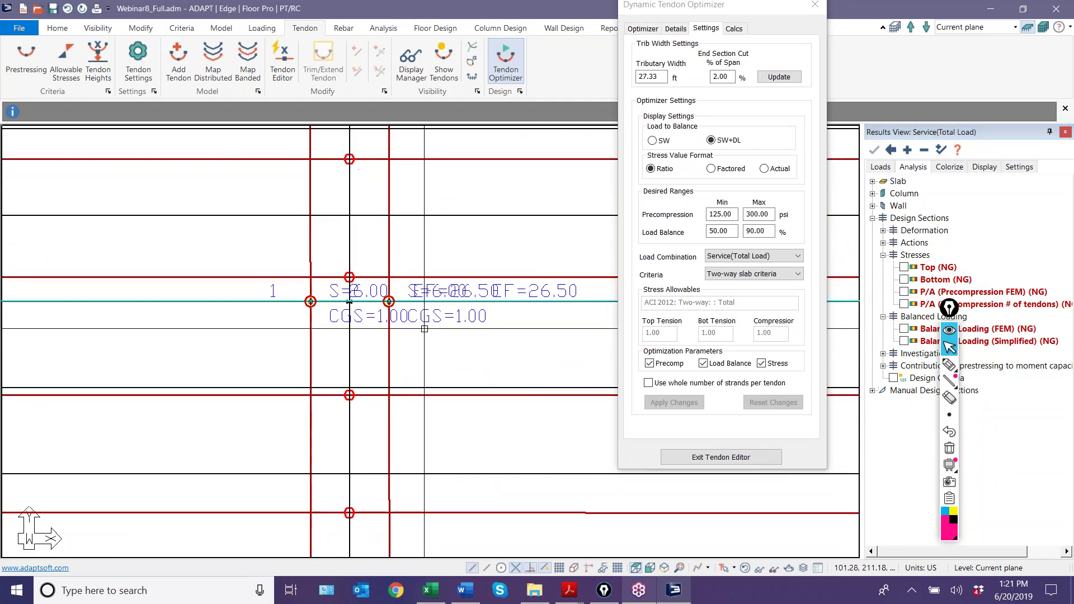
scroll(336, 293, down, 2)
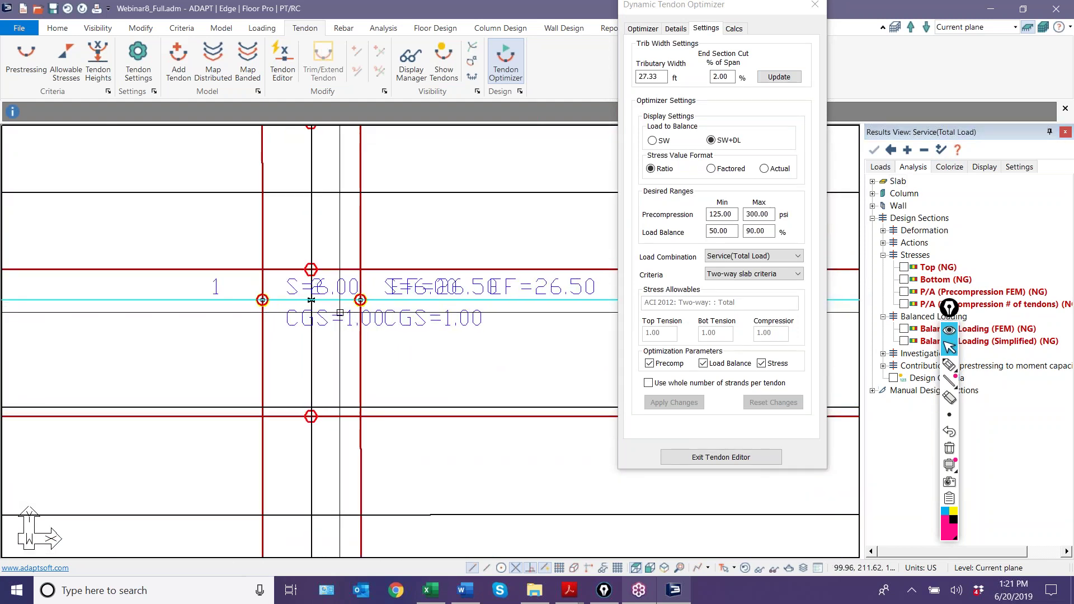
scroll(314, 303, up, 2)
scroll(307, 308, down, 2)
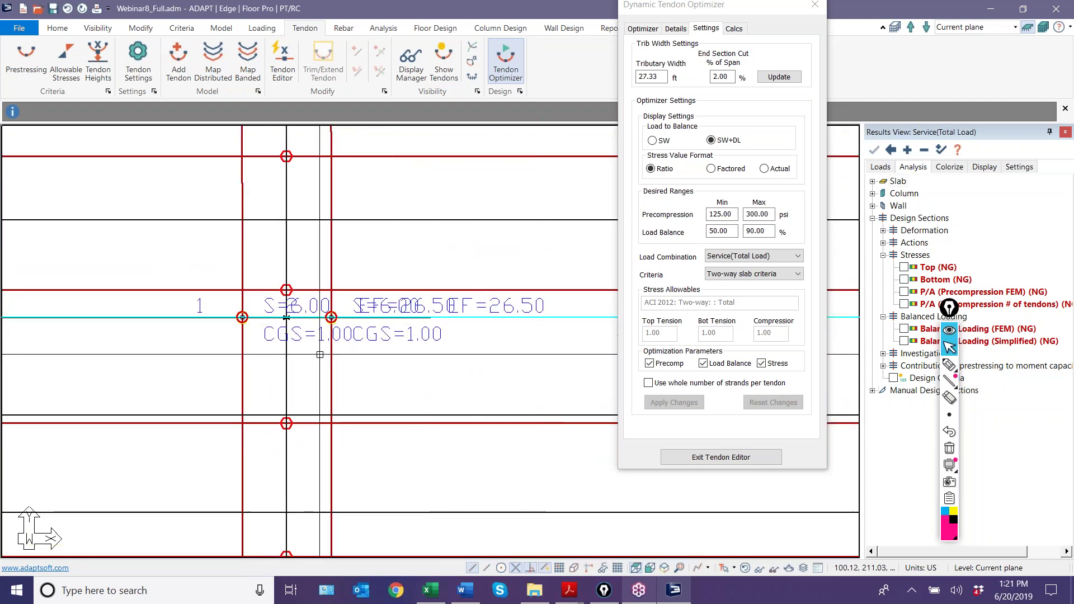
scroll(286, 317, up, 2)
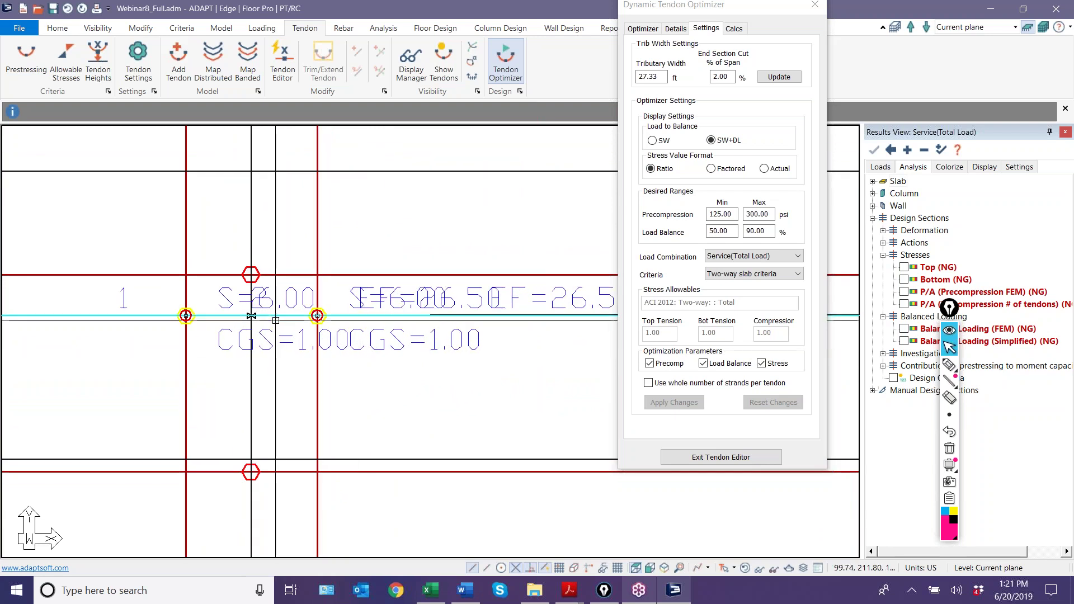
scroll(251, 316, down, 5)
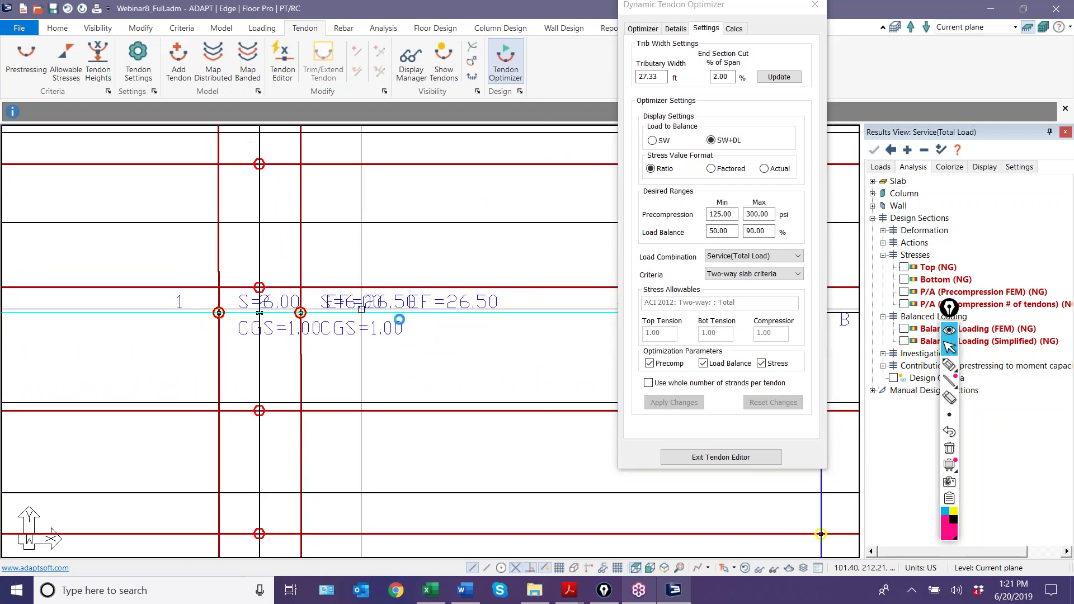
scroll(398, 318, down, 5)
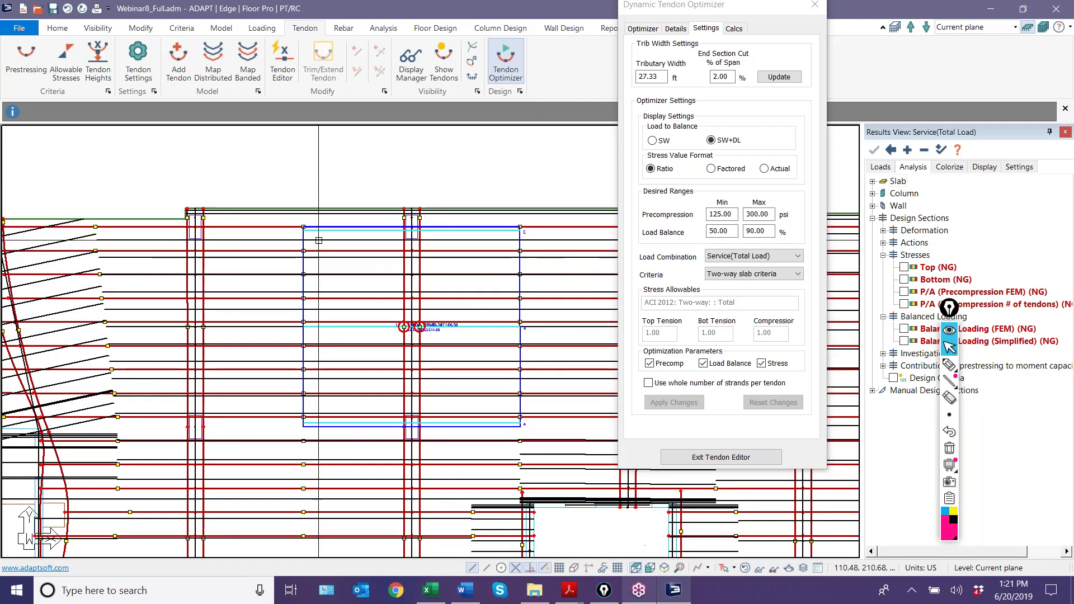
Review the optimizer's current load balance, the failing stress ratios at A, B and C, and the estimated precompression and load balance.
click(642, 28)
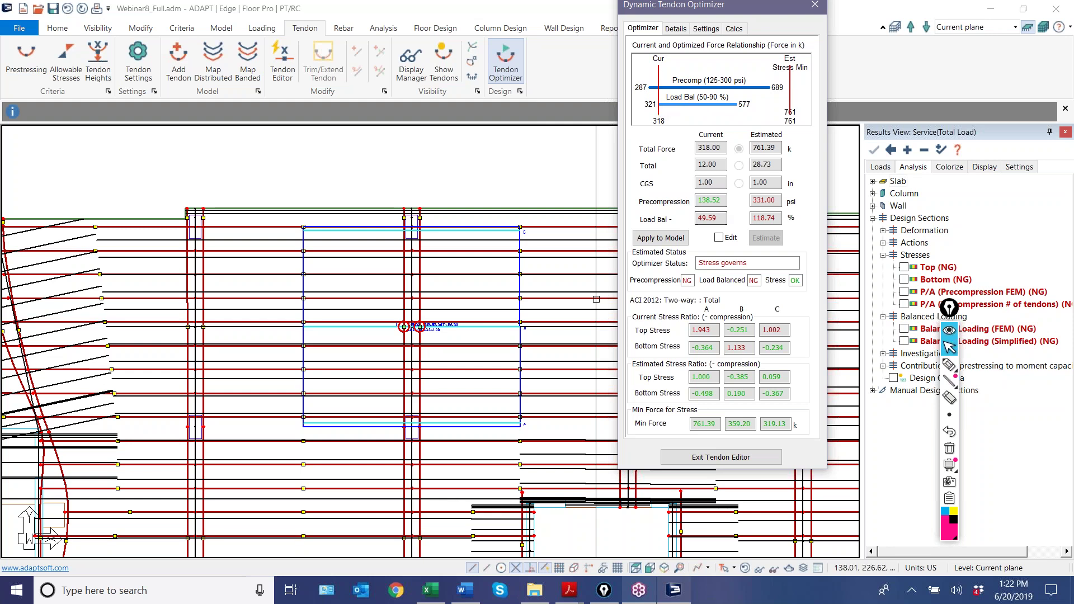
drag(717, 218, 704, 219)
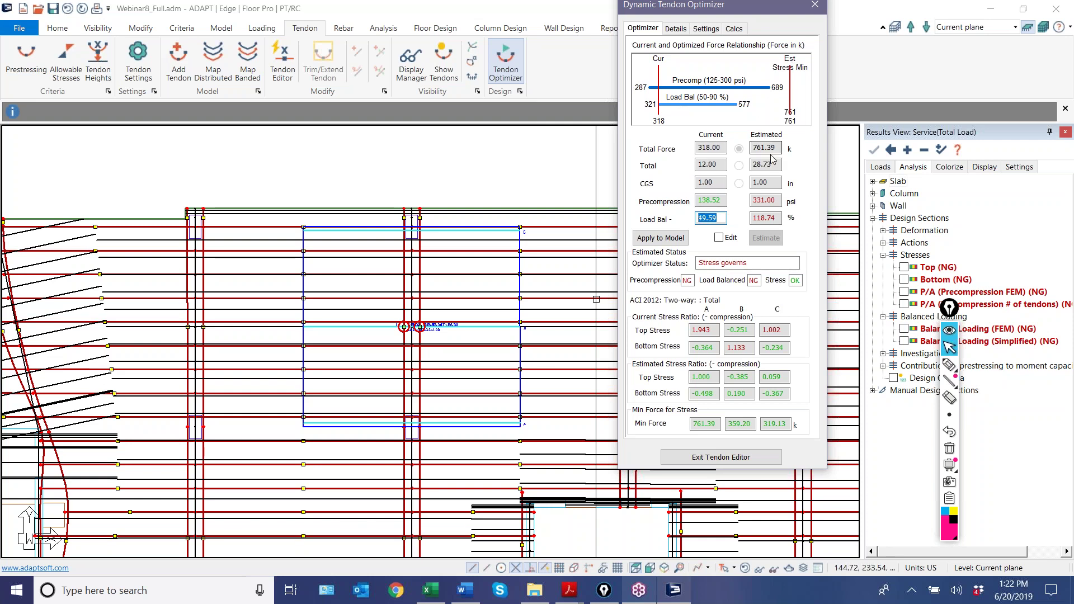
click(701, 331)
double_click(700, 331)
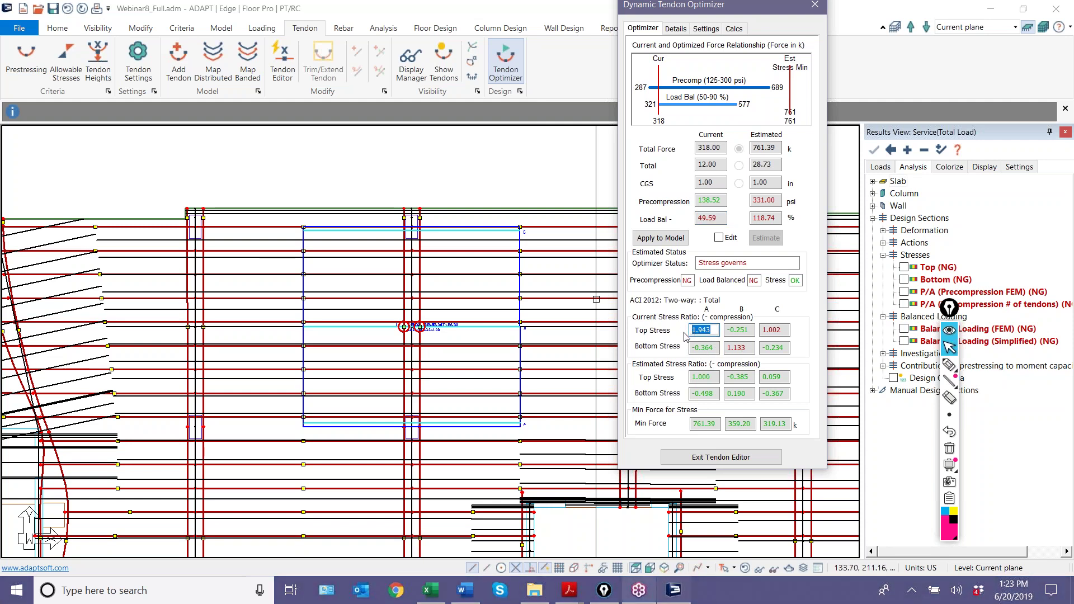
double_click(730, 348)
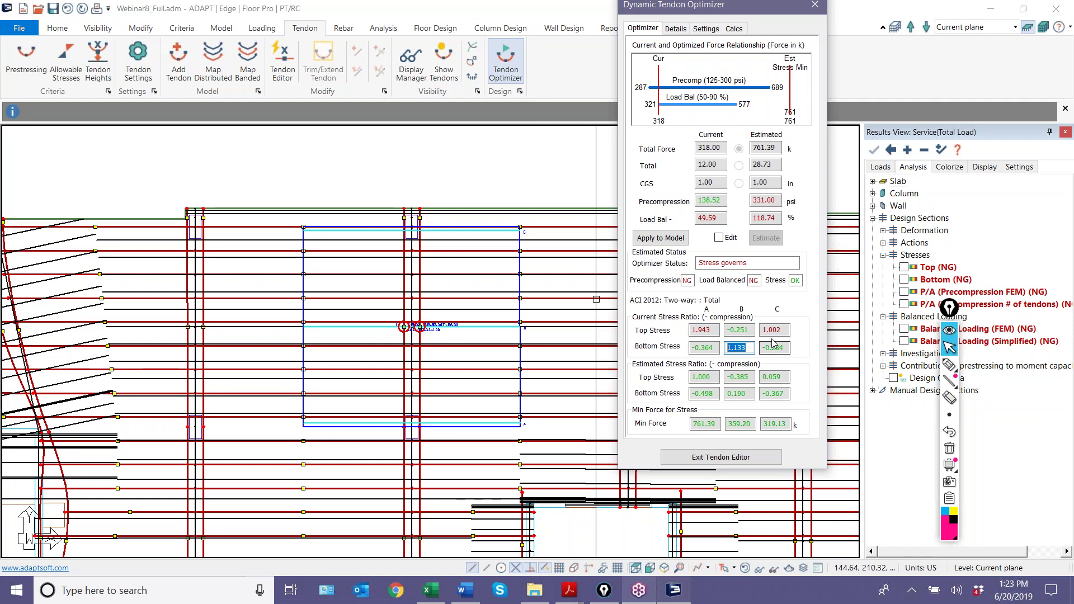
double_click(785, 329)
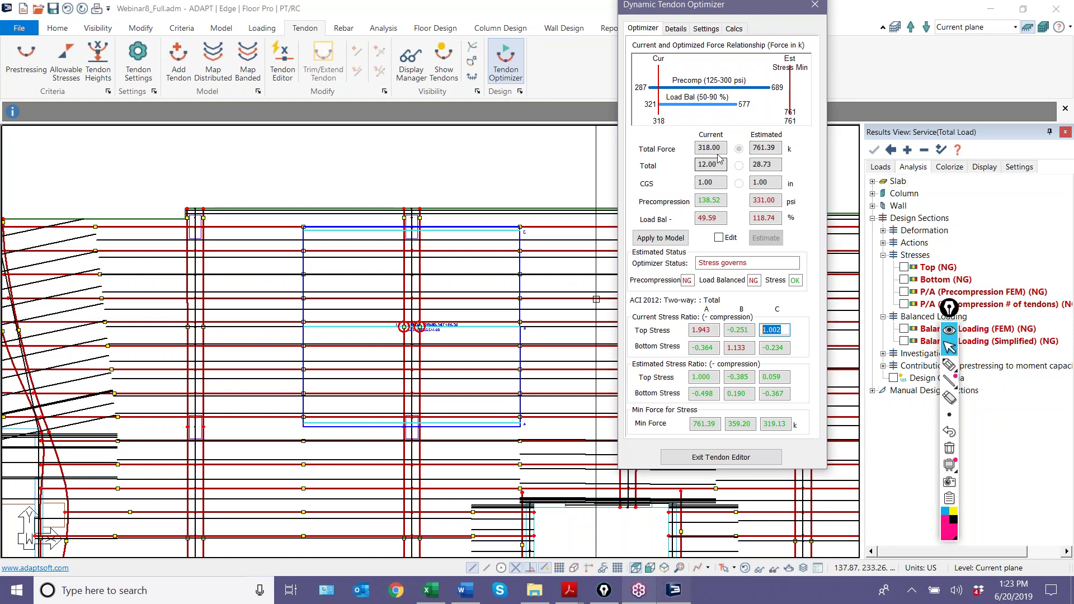
double_click(776, 201)
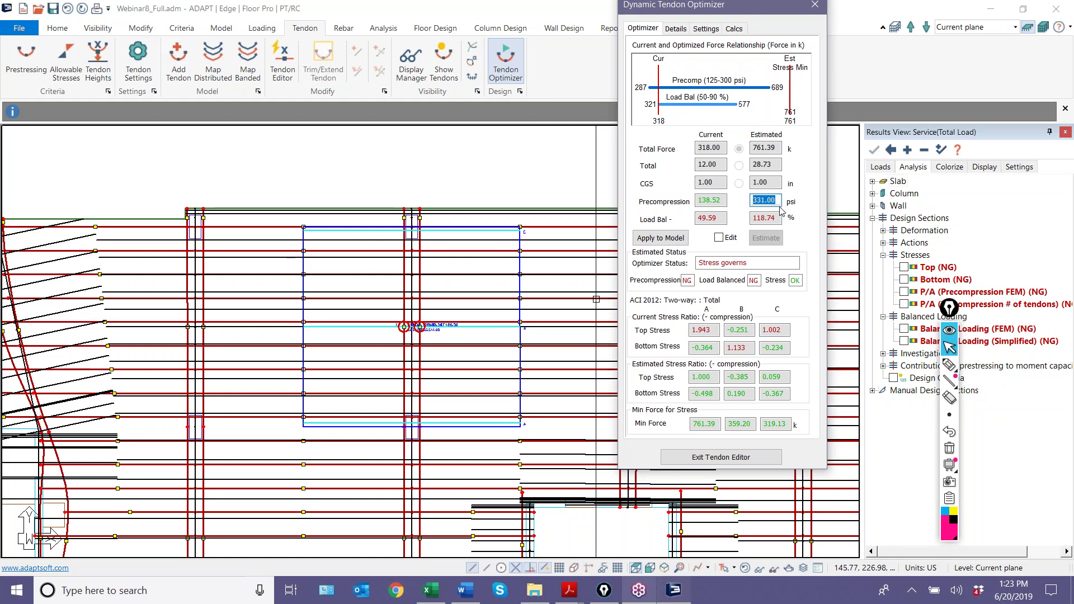
key(Tab)
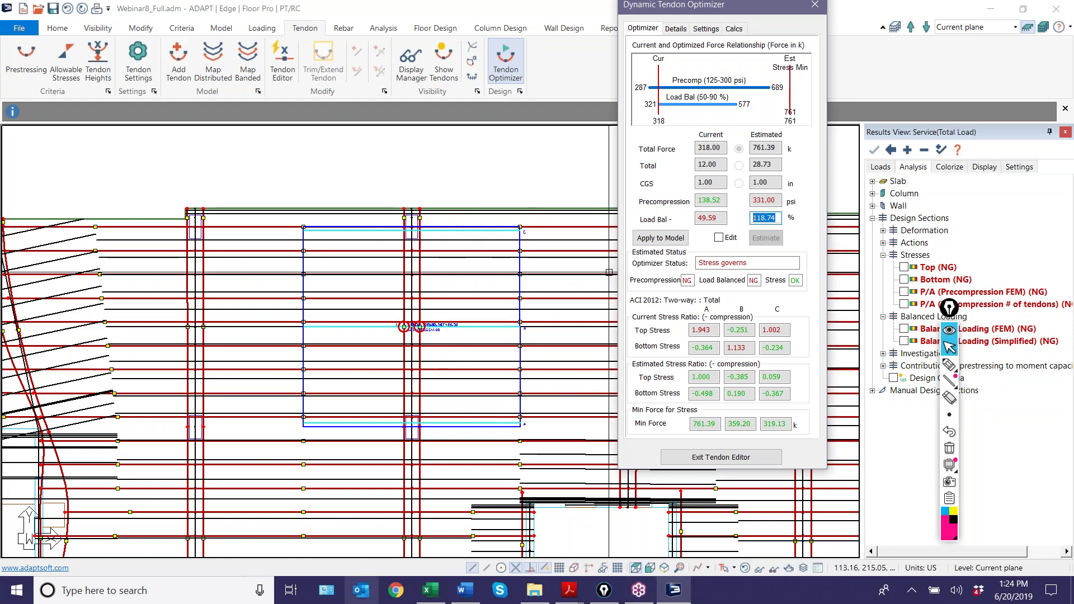
Review the options for applying the optimized force by distributing it, modifying single tendon 2, or adding new tendons, without applying any change.
click(662, 239)
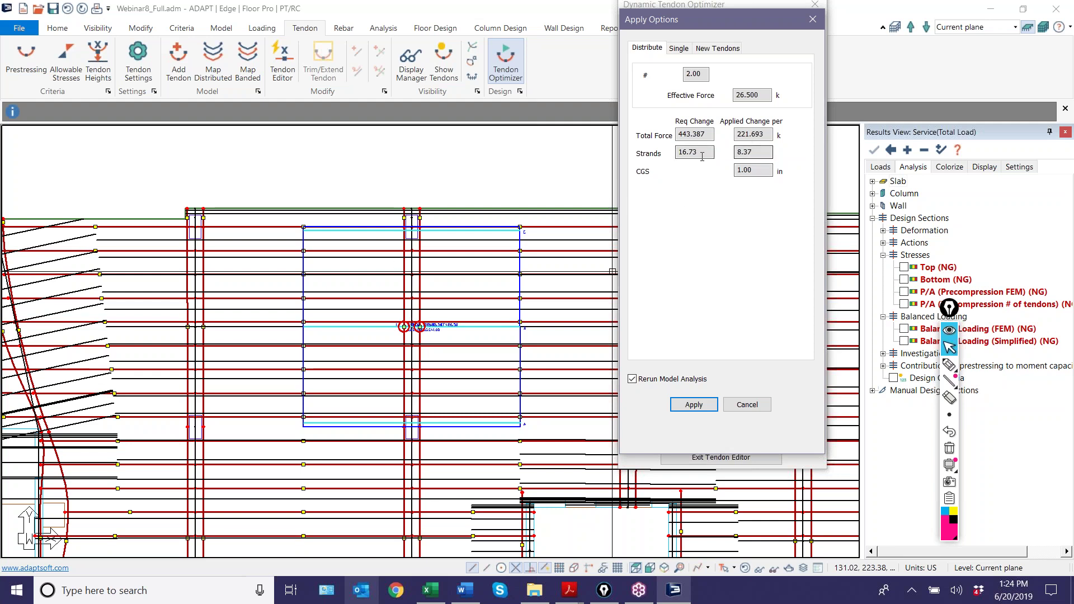
click(683, 51)
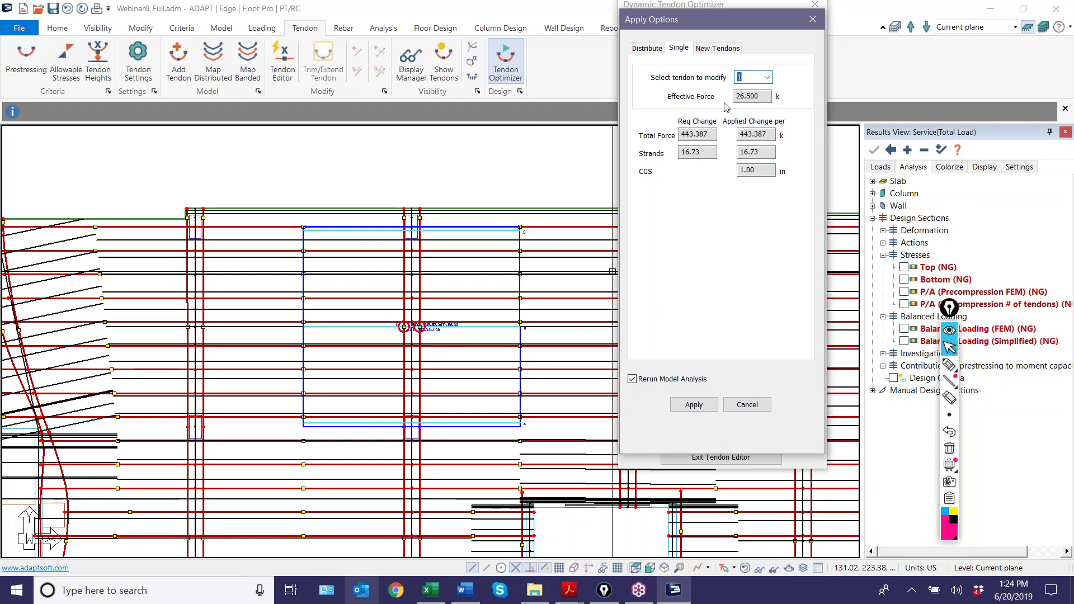
click(767, 77)
click(749, 95)
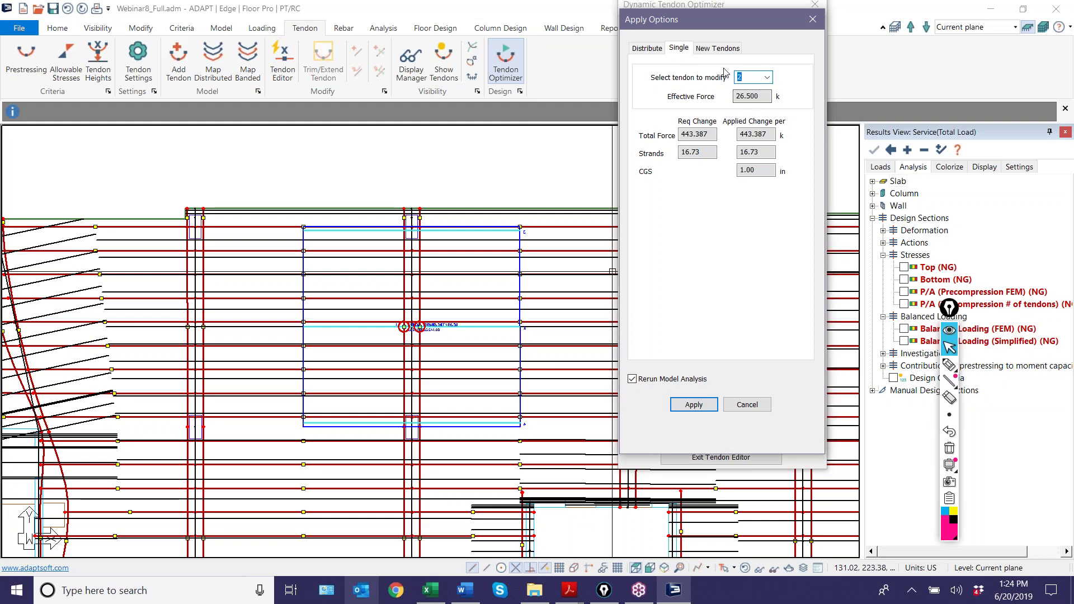
click(718, 48)
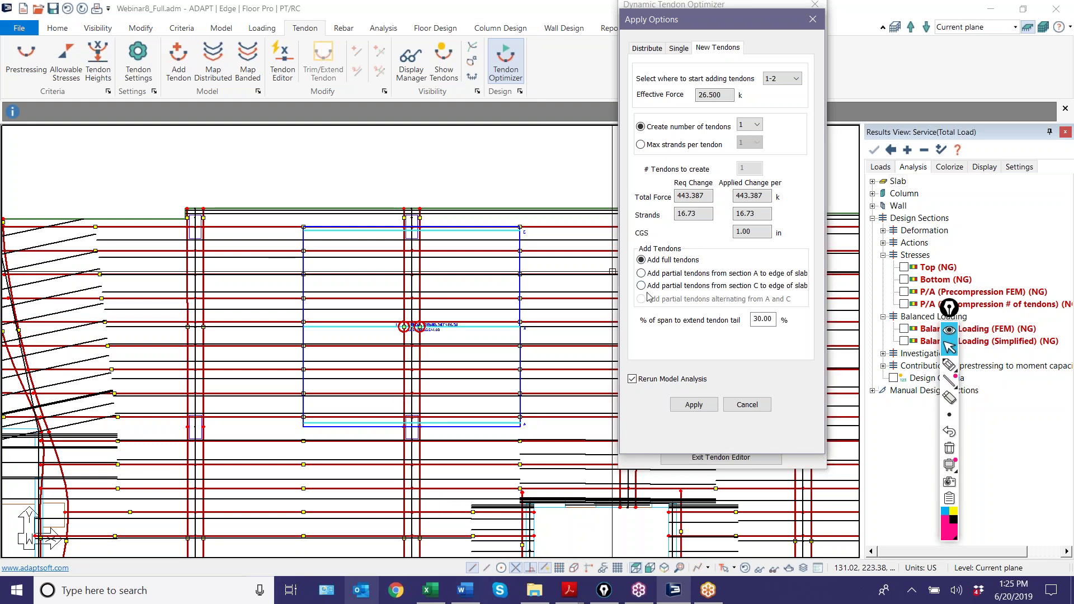
click(742, 411)
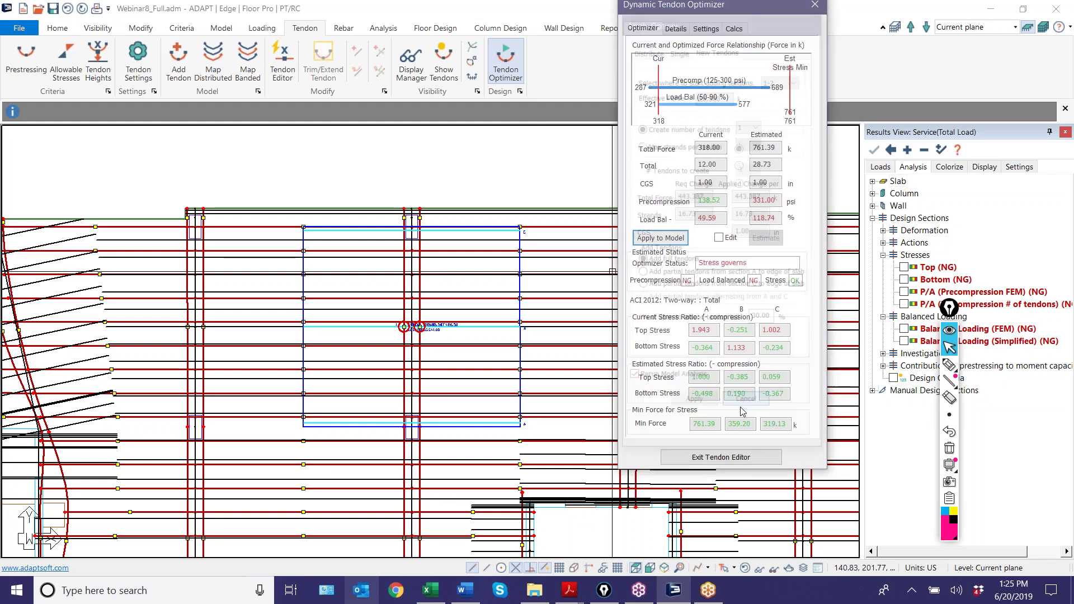
Close the Dynamic Tendon Optimizer and undock the Results View so it floats over the plan.
click(811, 6)
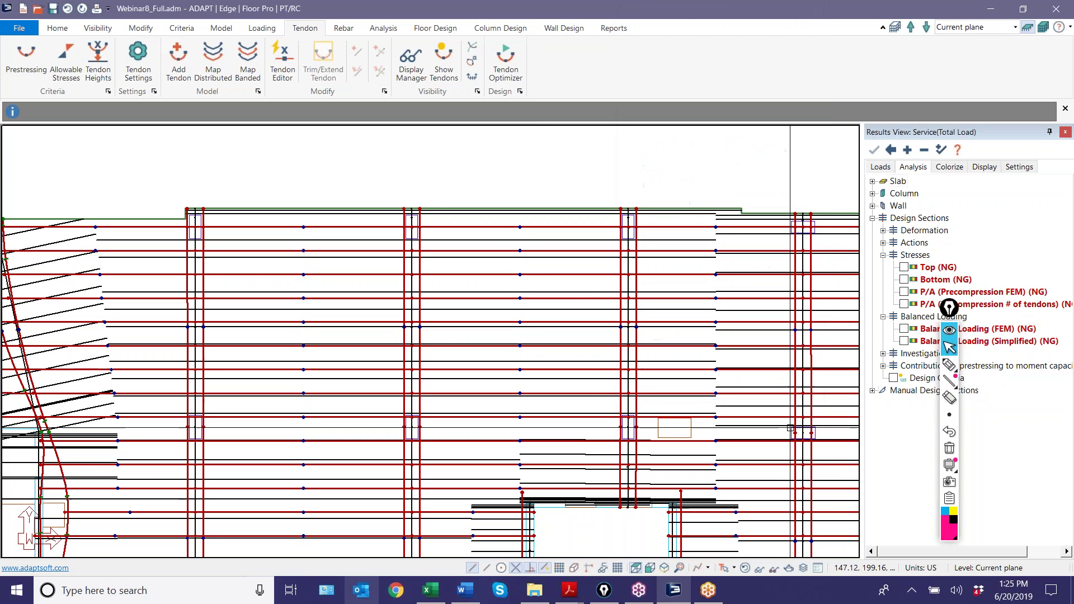
double_click(1007, 132)
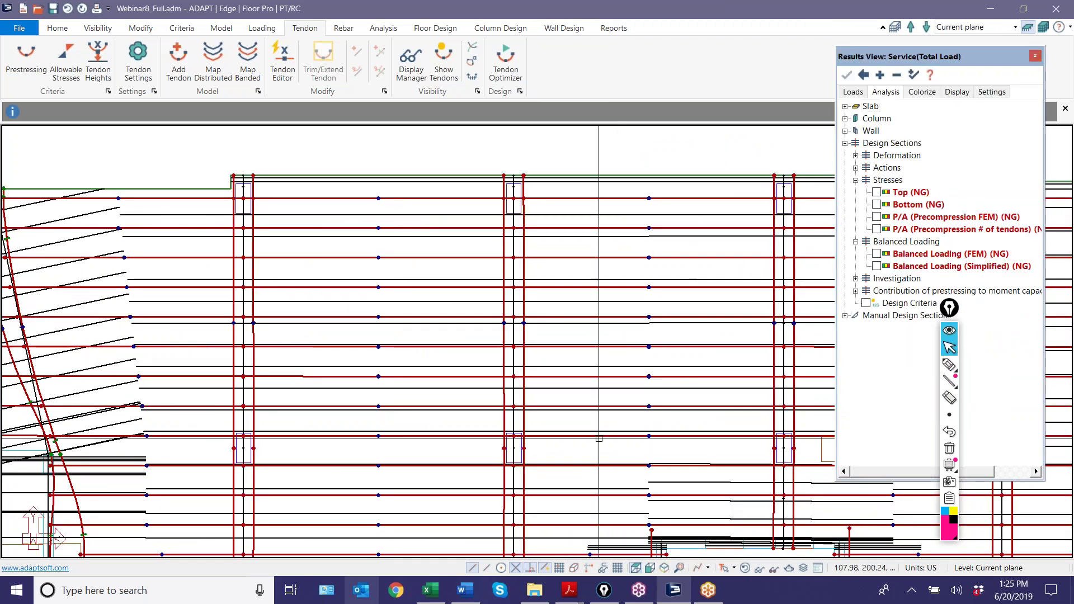